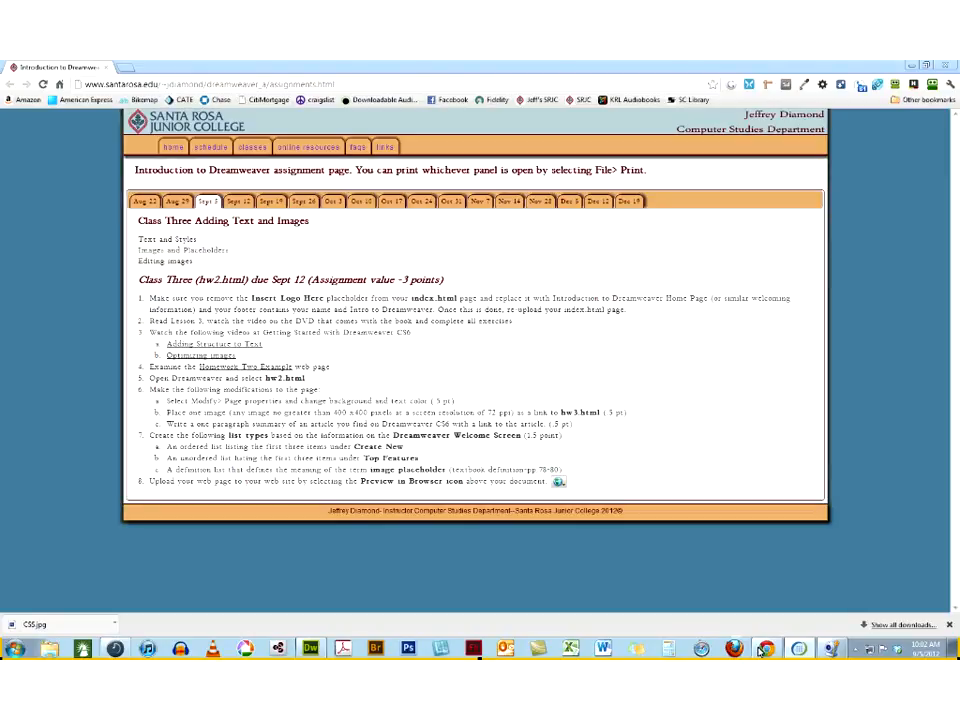
Review the Aug 29 Class Two homework instructions from Getting Prepared through Upload your web page
left_click(178, 202)
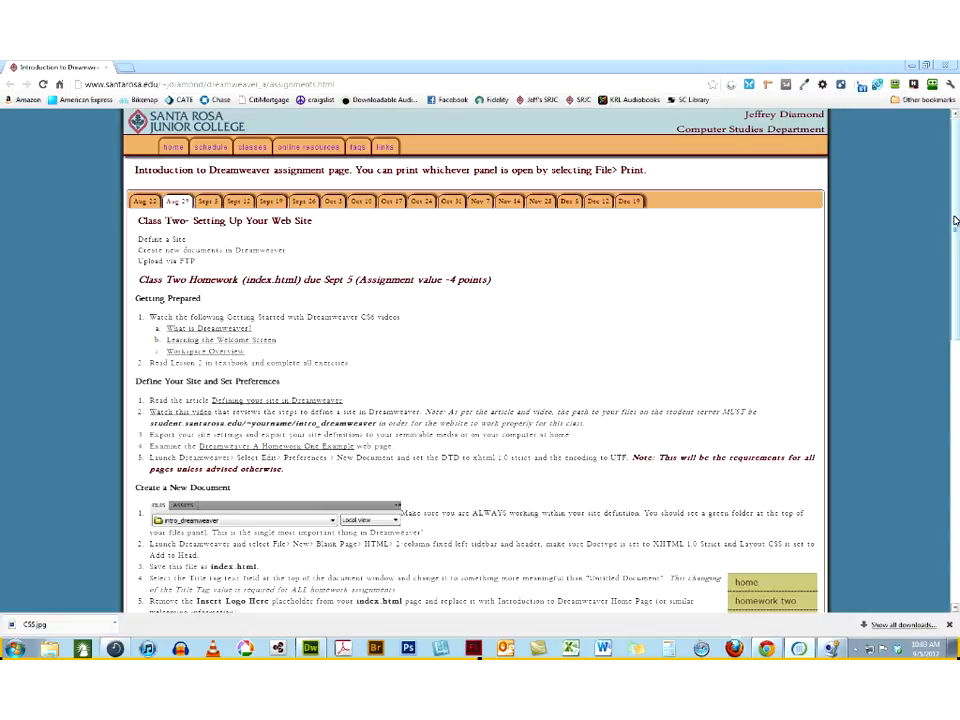
left_click_drag(955, 221, 955, 487)
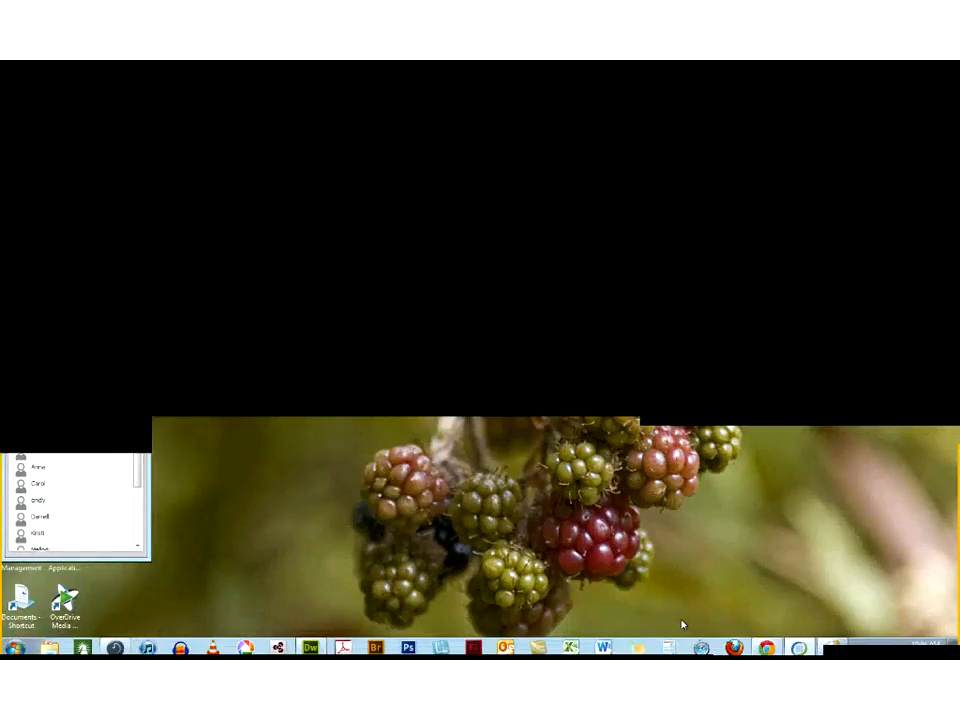
left_click(766, 649)
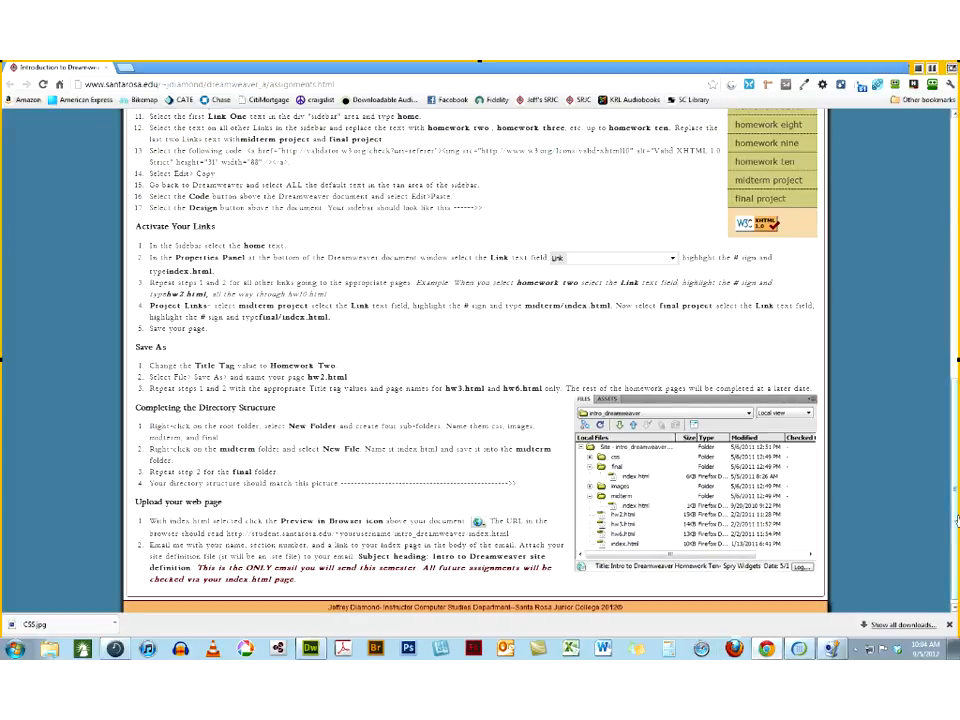
left_click_drag(954, 518, 953, 512)
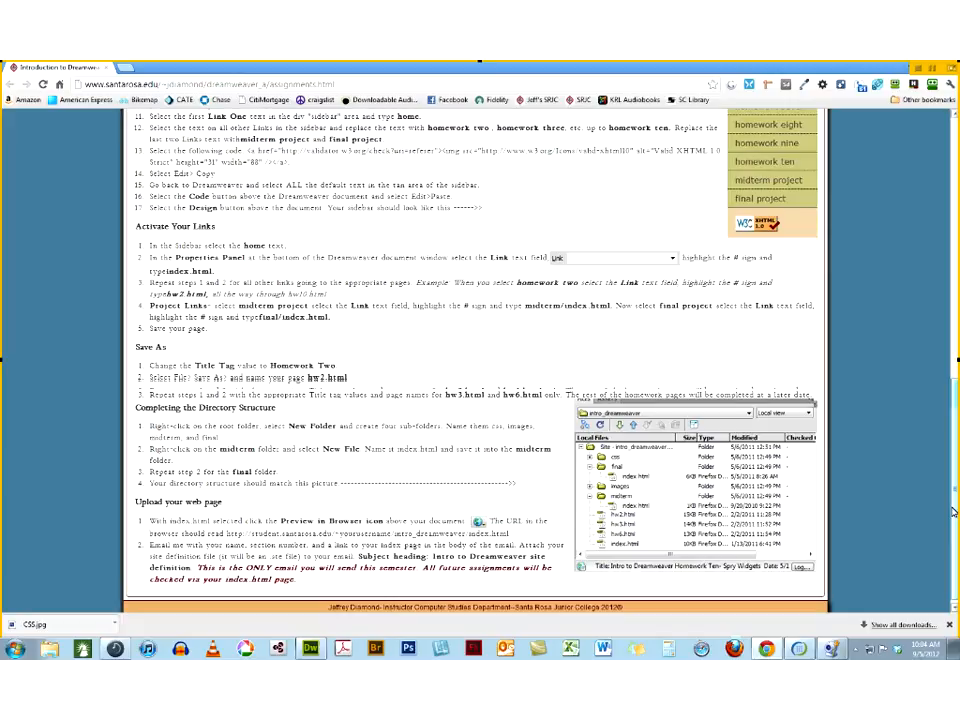
left_click_drag(953, 512, 952, 160)
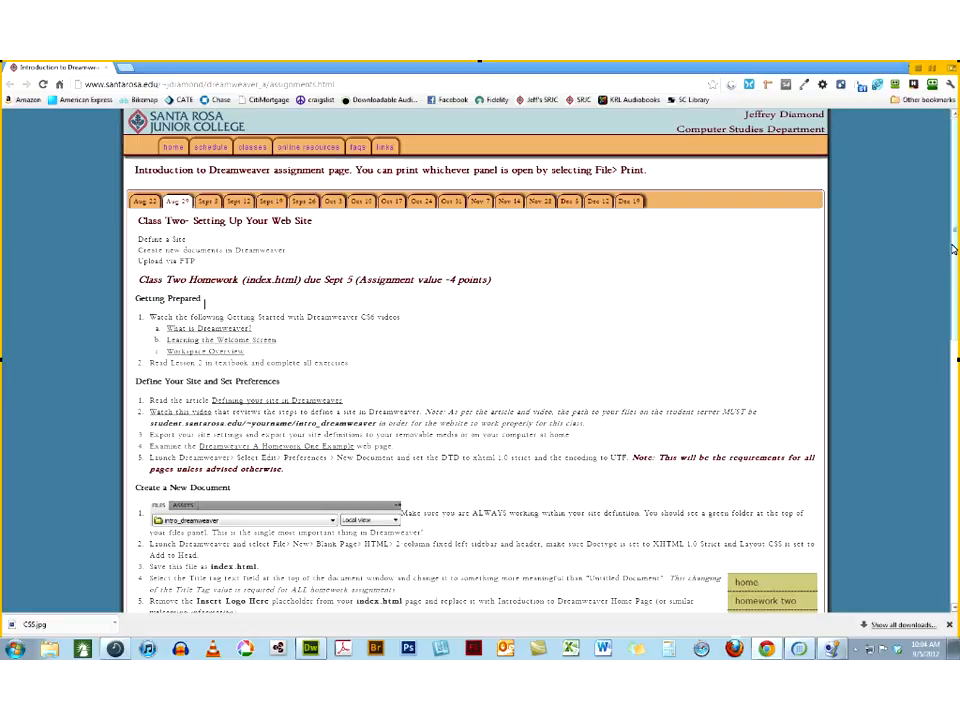
scroll(953, 250, "down", 3)
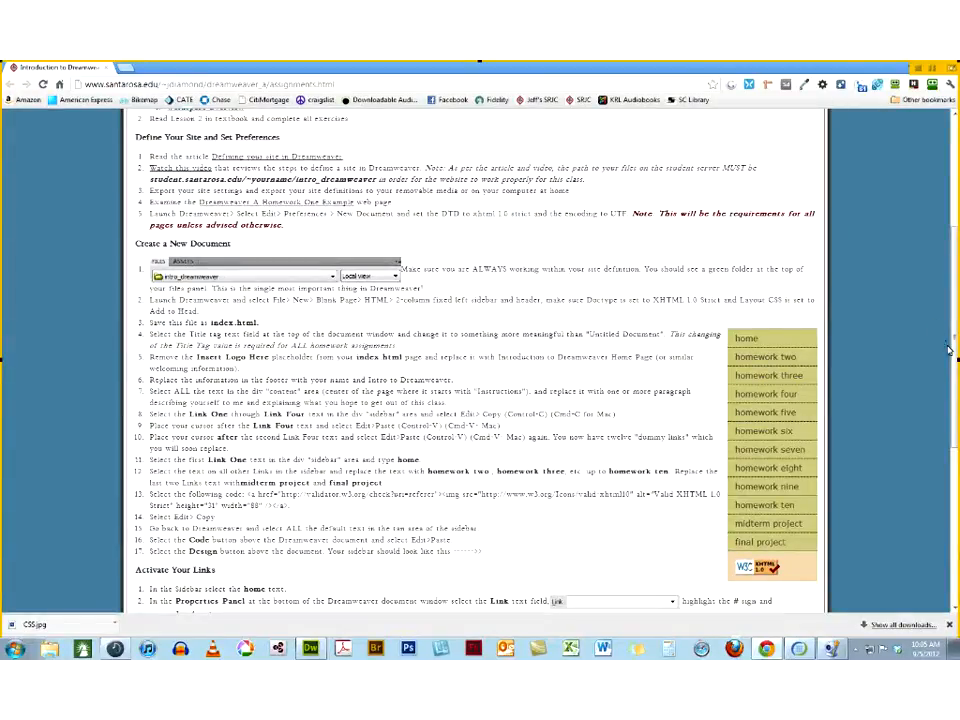
left_click_drag(954, 352, 955, 356)
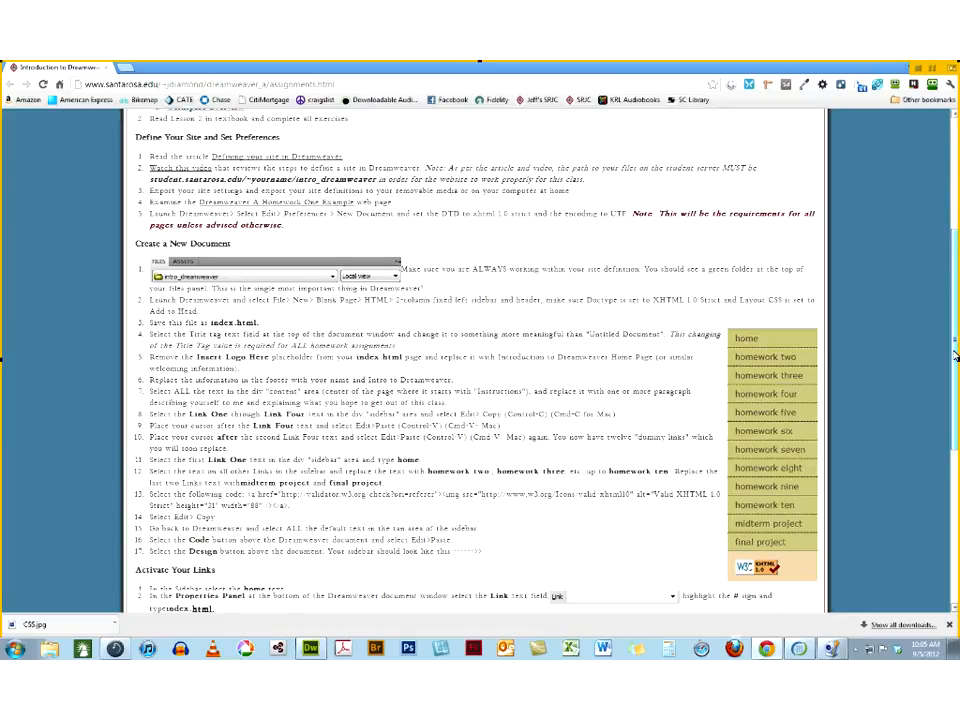
scroll(603, 541, "down", 4)
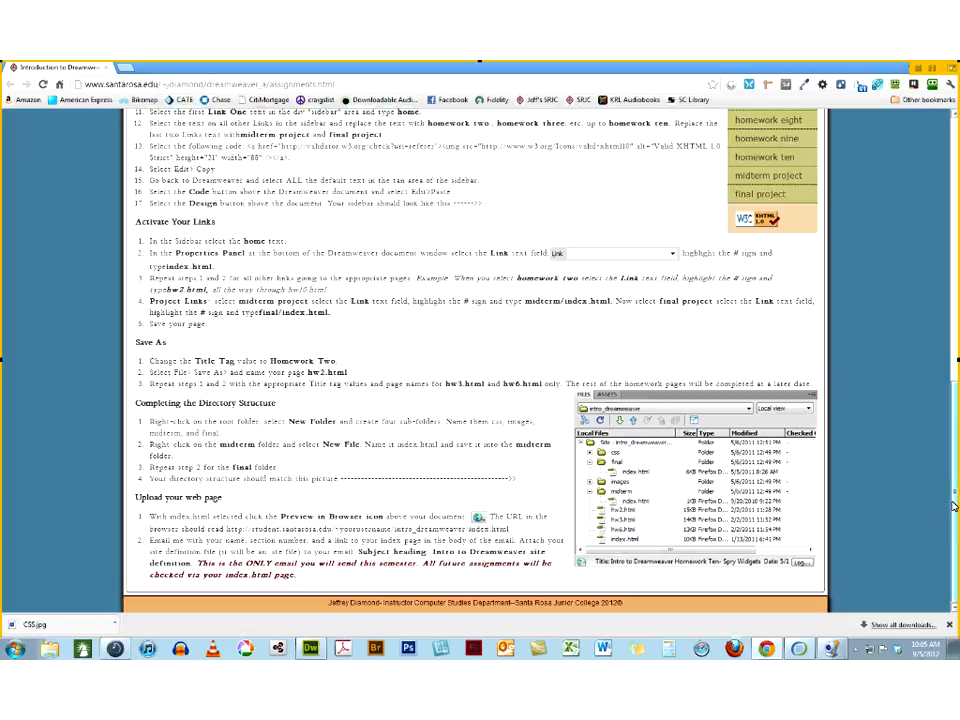
left_click_drag(953, 506, 953, 244)
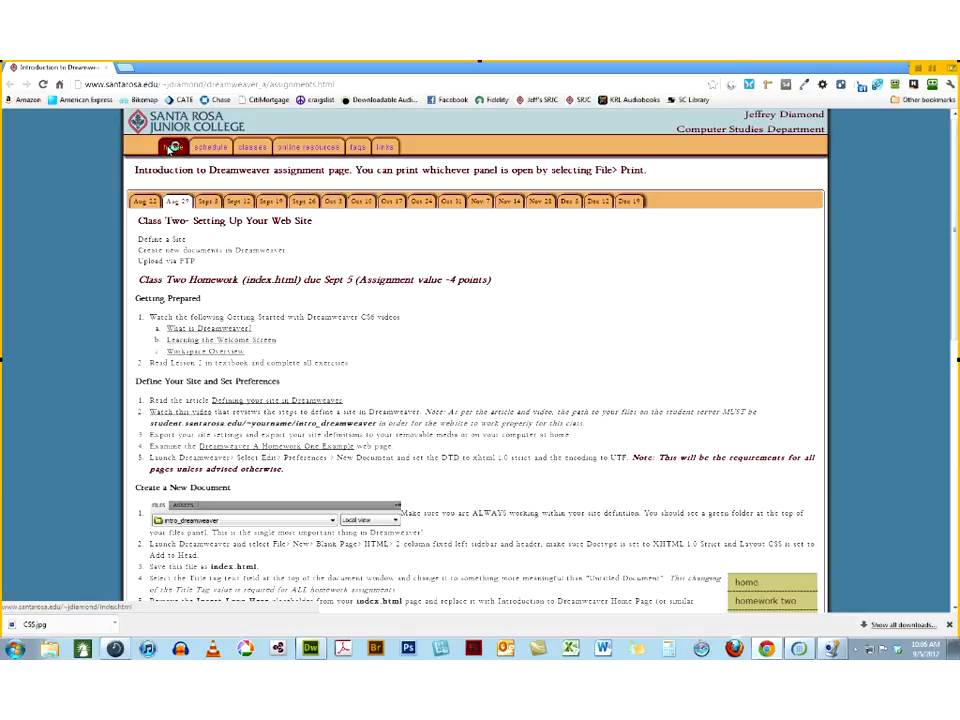
Open the Student Homework Links page from the instructor's home page and view one Section 0551 student's website
left_click(171, 148)
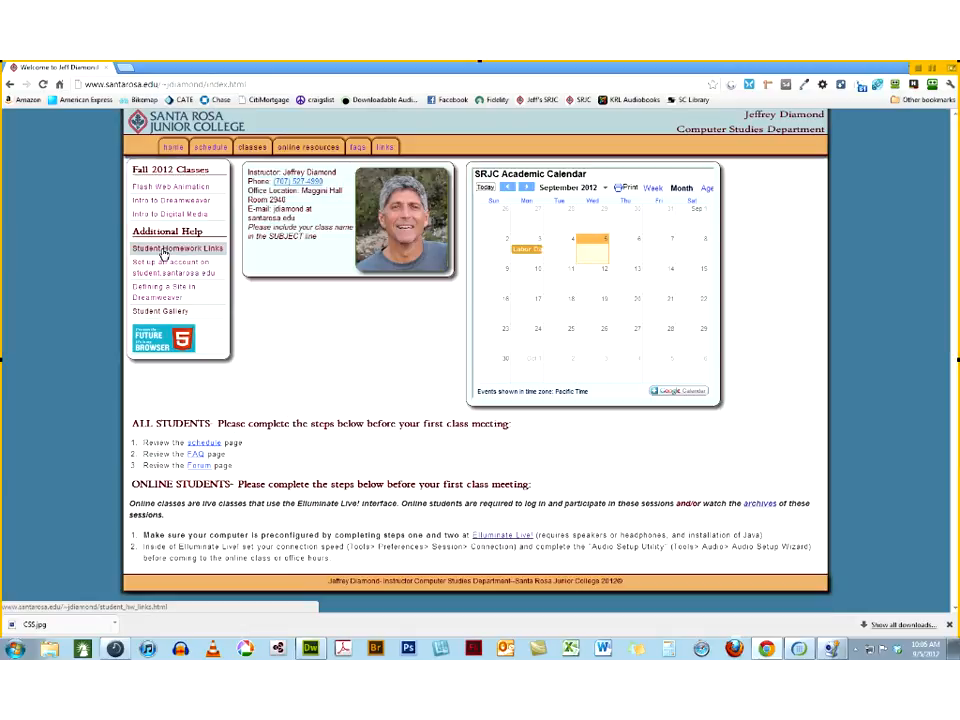
left_click(165, 251)
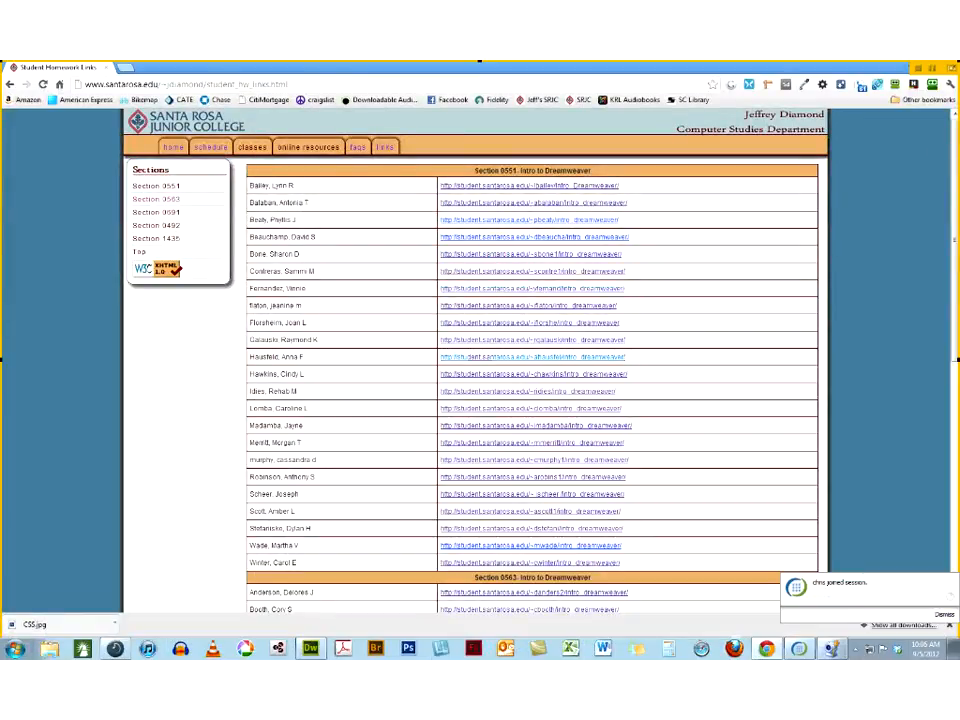
left_click(482, 290)
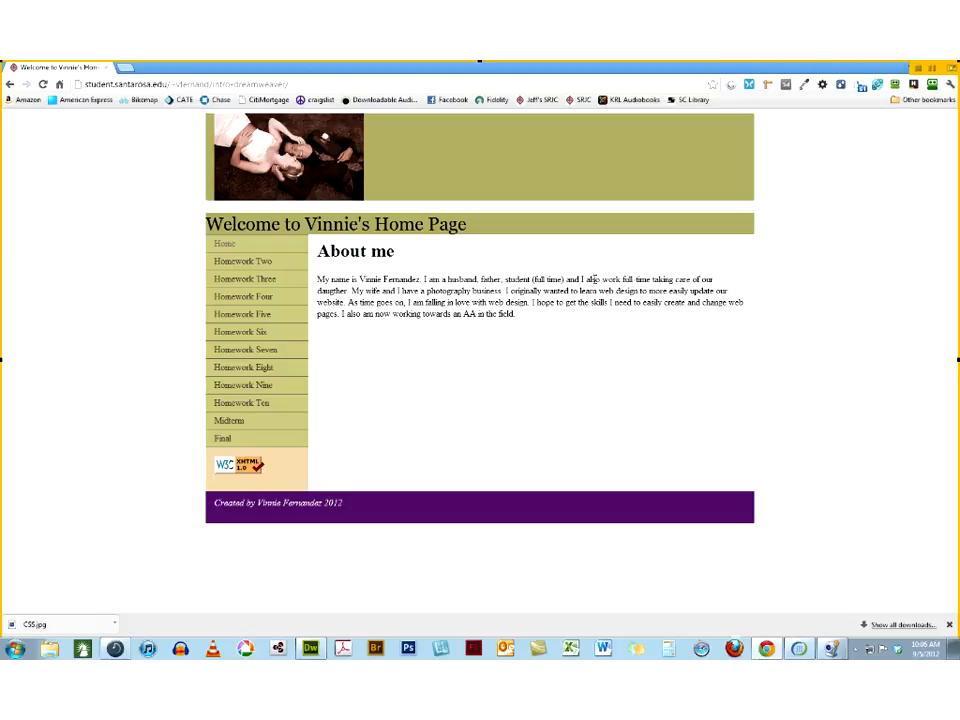
left_click(12, 86)
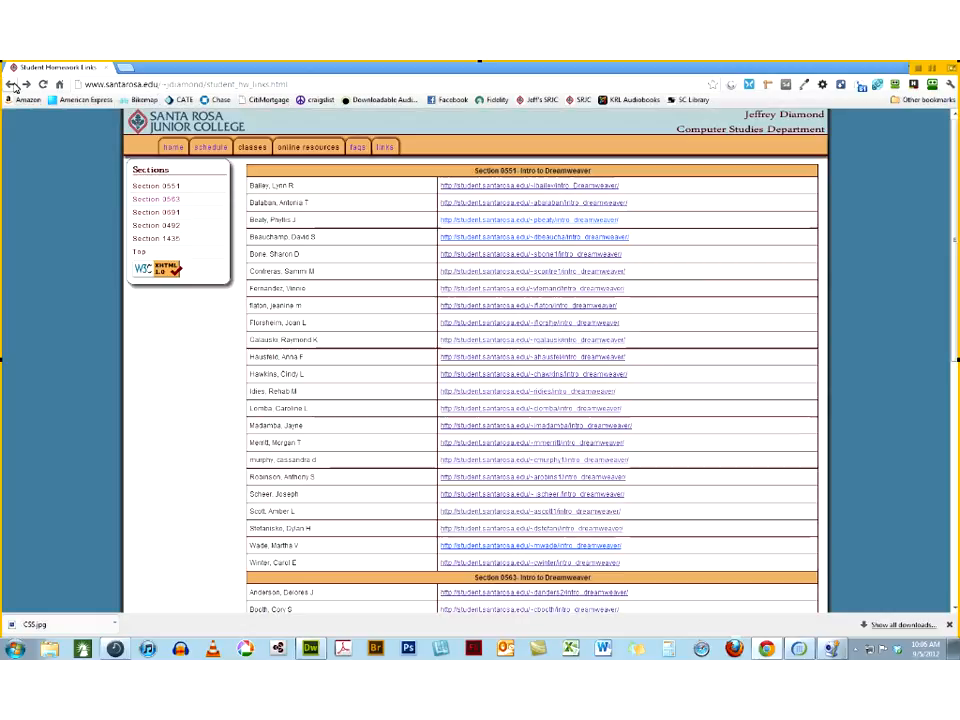
Run the W3C XHTML validation on another Section 0551 student's home page and return to the assignments page
left_click(476, 393)
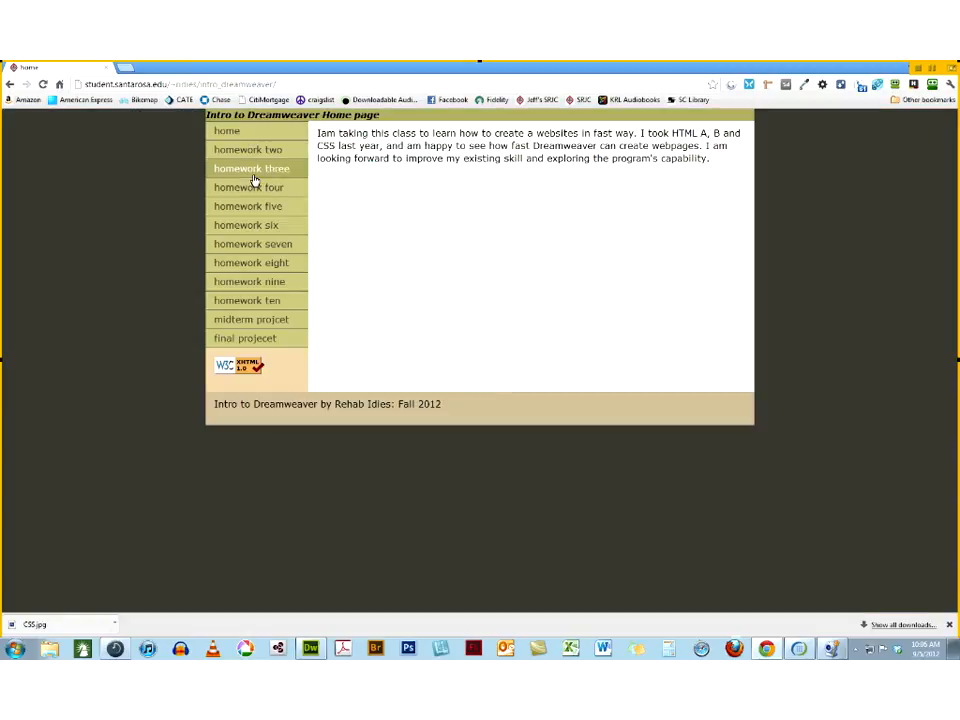
left_click(242, 374)
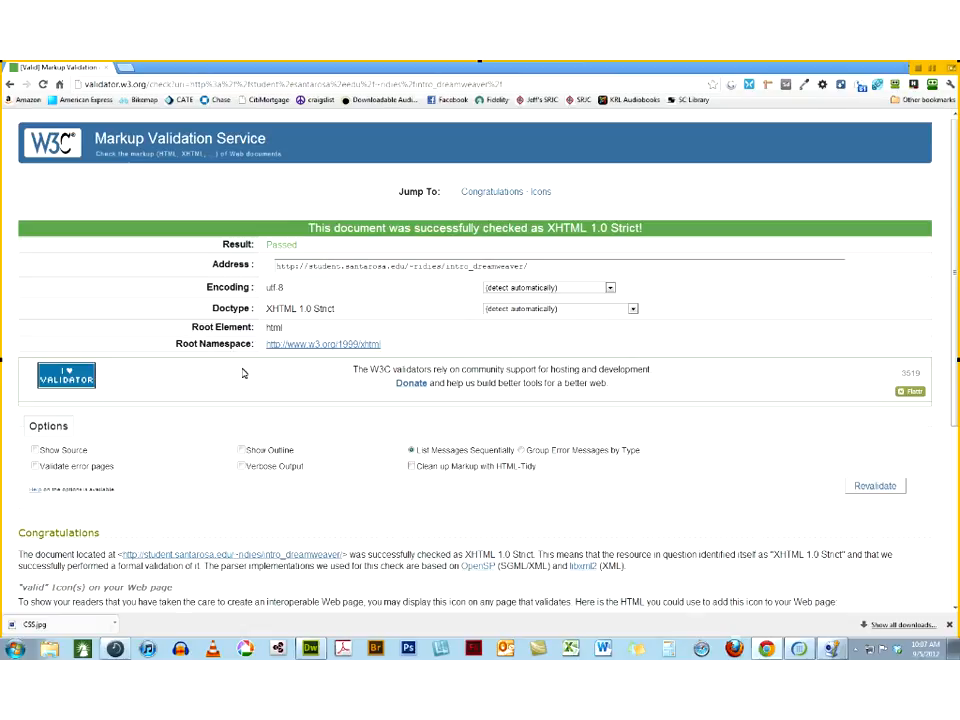
left_click(9, 85)
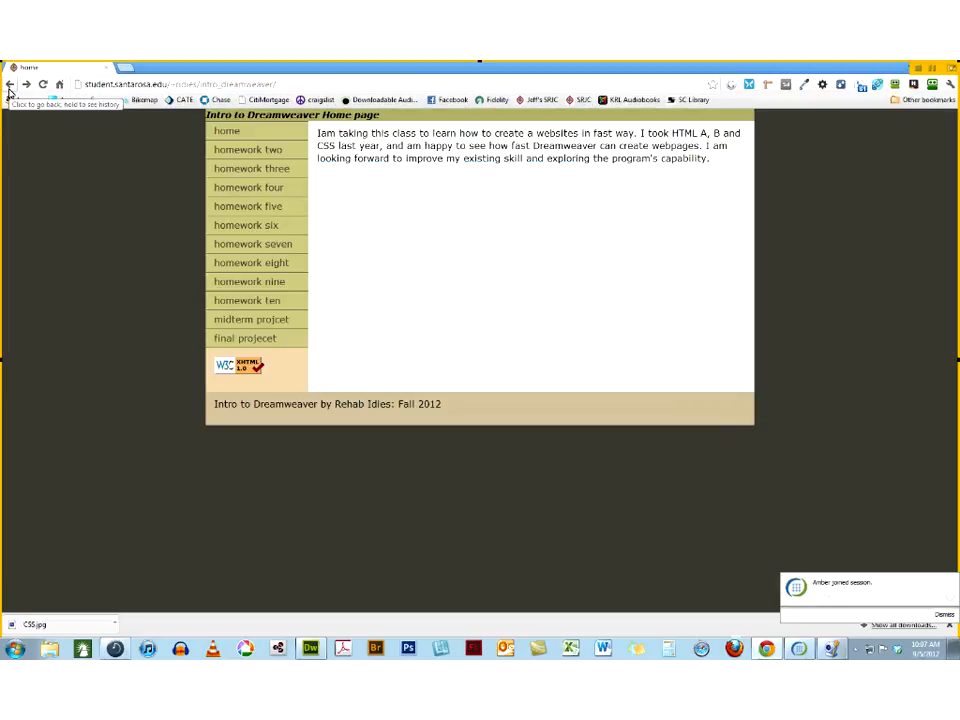
left_click(9, 85)
left_click(9, 85)
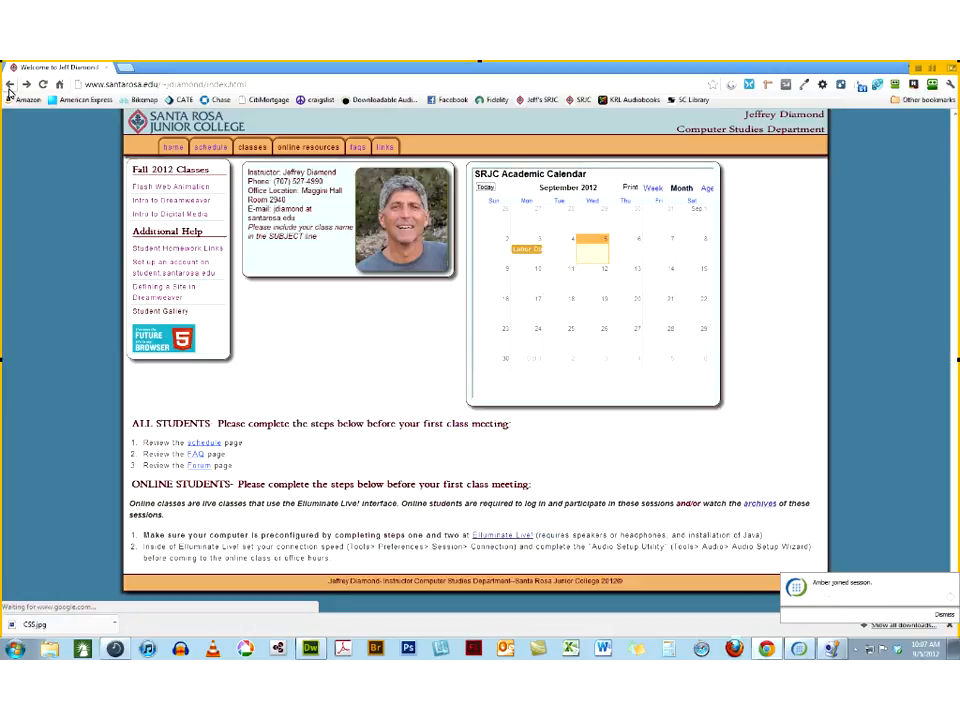
left_click(9, 85)
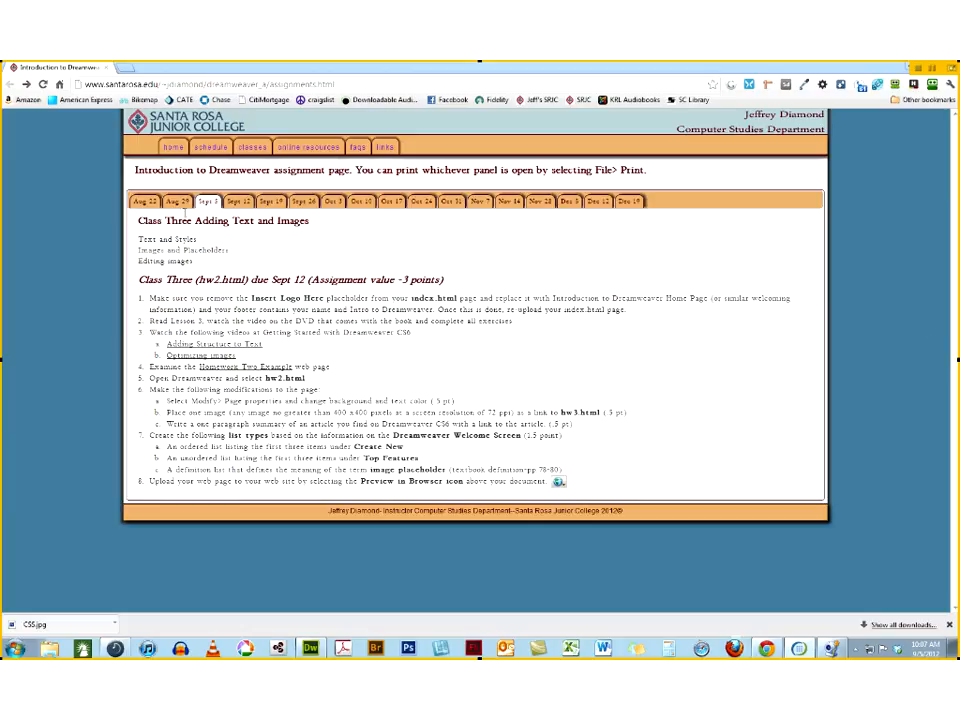
Reread the Aug 29 homework instructions down to the directory structure and web page upload sections
left_click(172, 202)
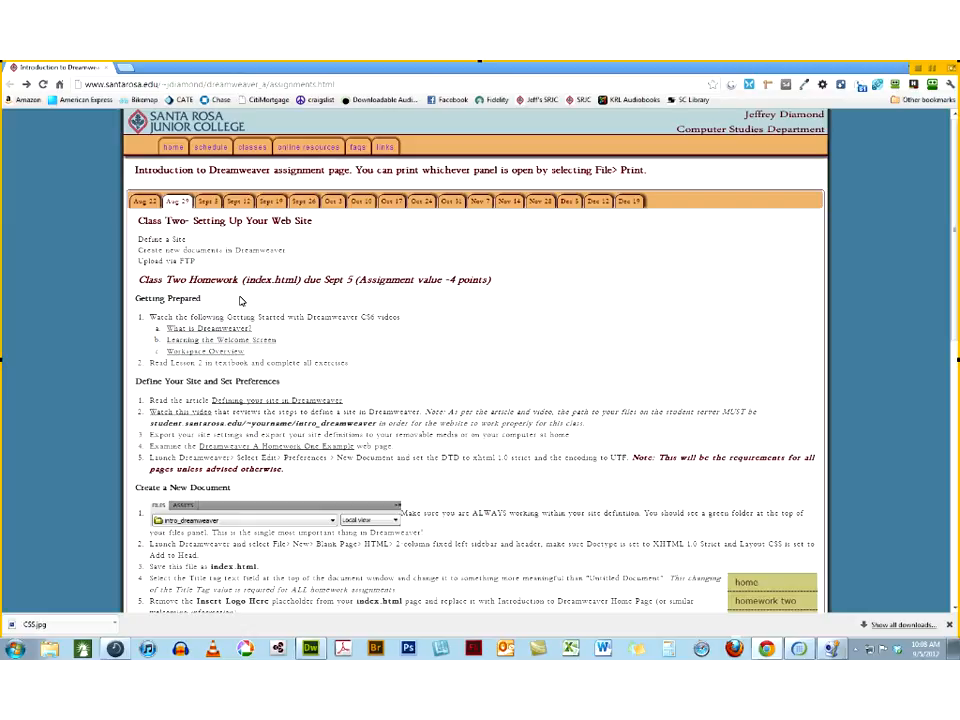
scroll(762, 467, "down", 3)
scroll(576, 350, "down", 1)
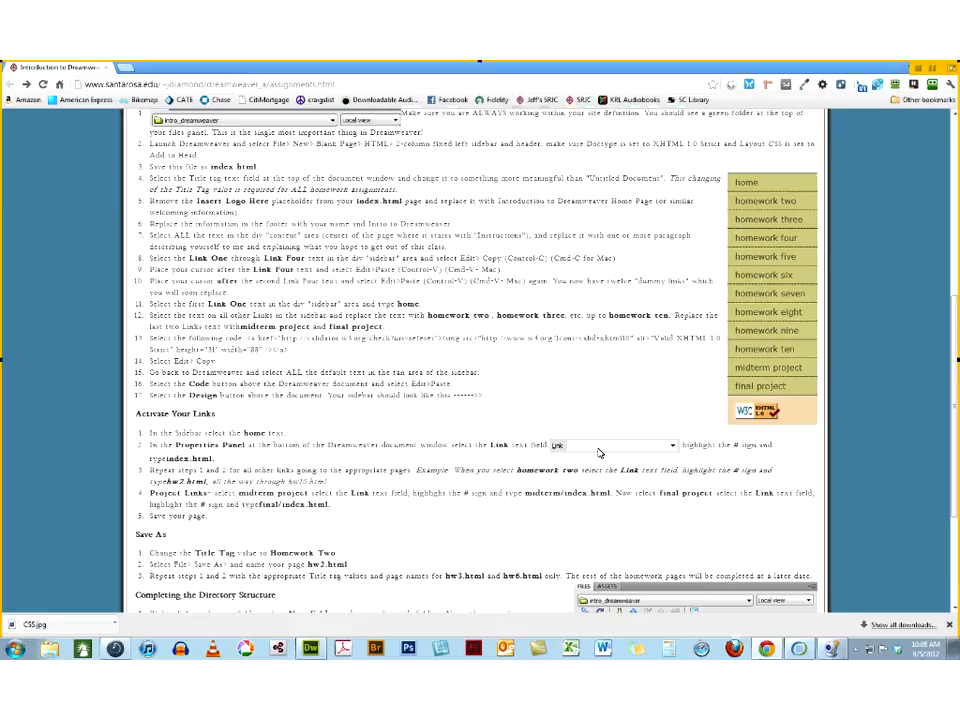
scroll(658, 566, "down", 2)
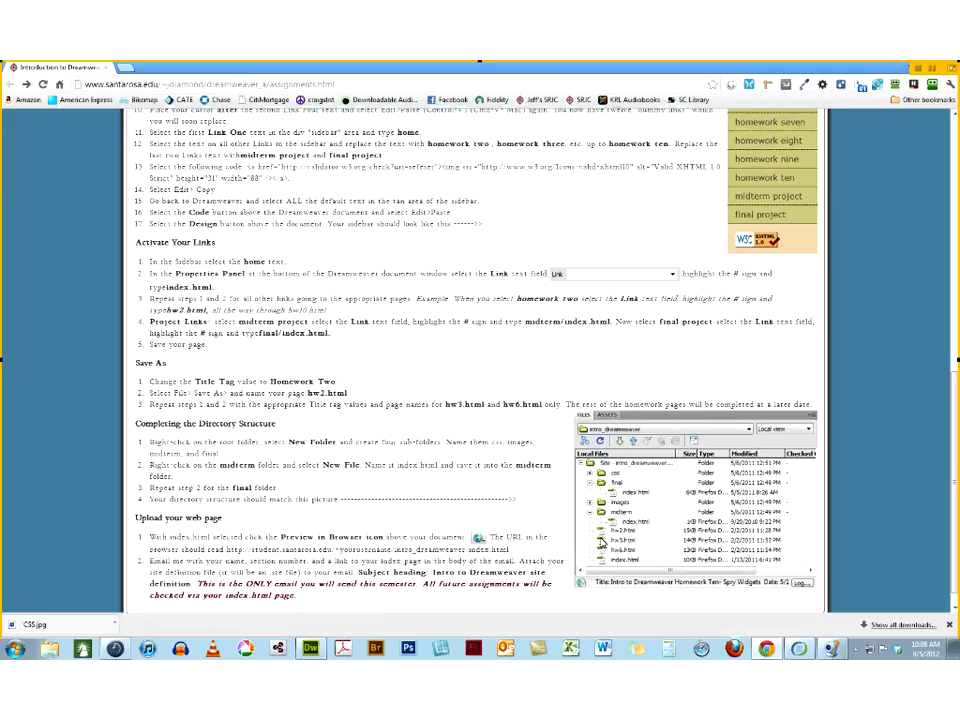
scroll(601, 542, "down", 1)
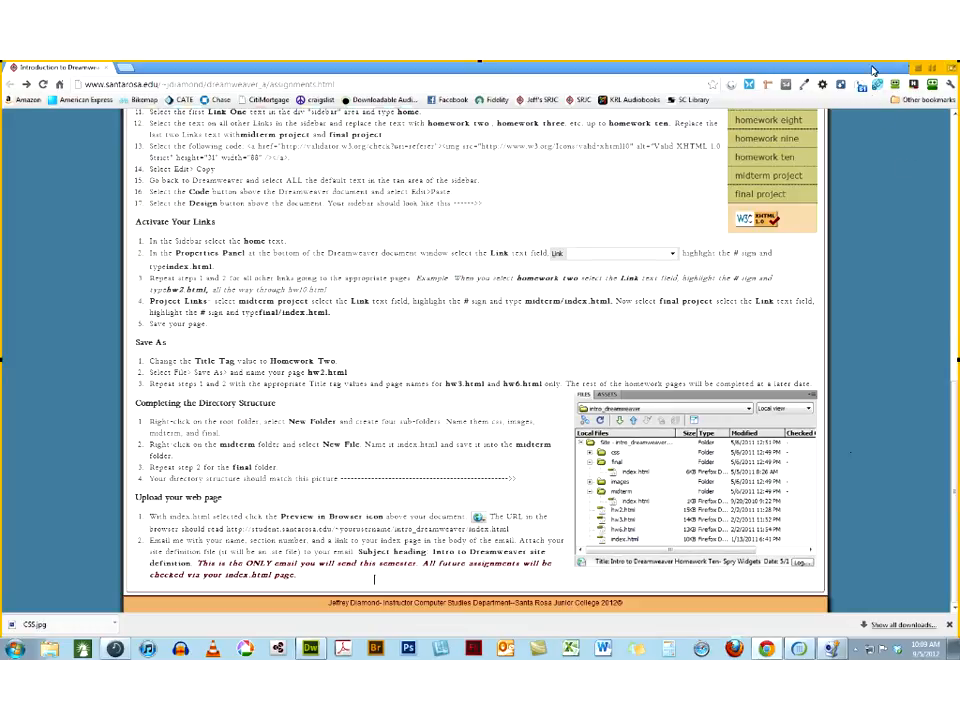
Open and close the browser's developer tools, and display the Sept 5 Class Three assignment
key("F12")
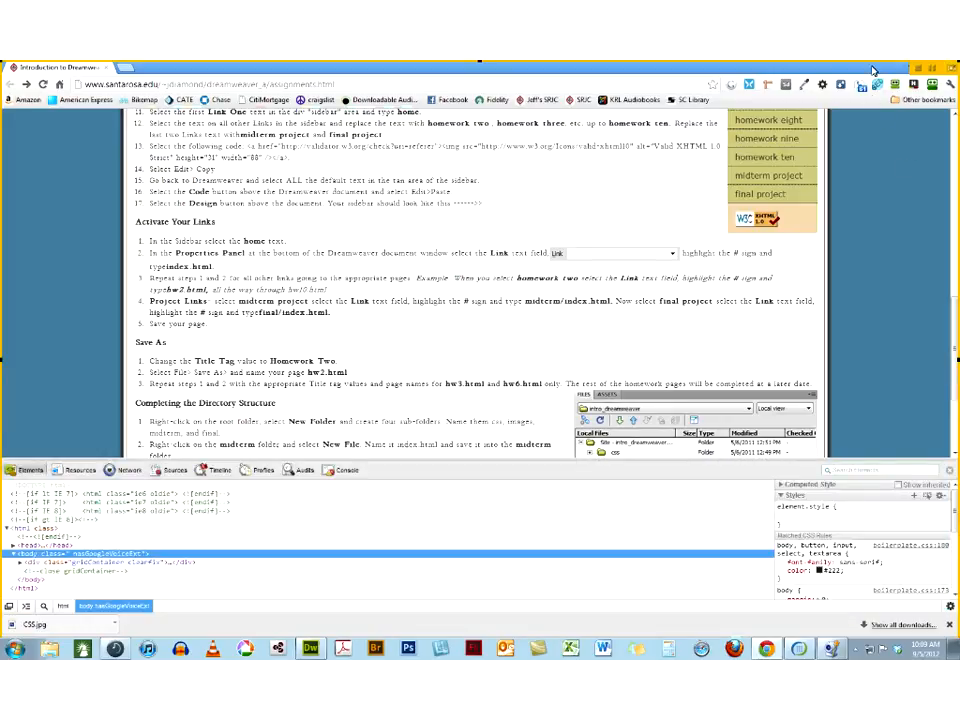
key("F12")
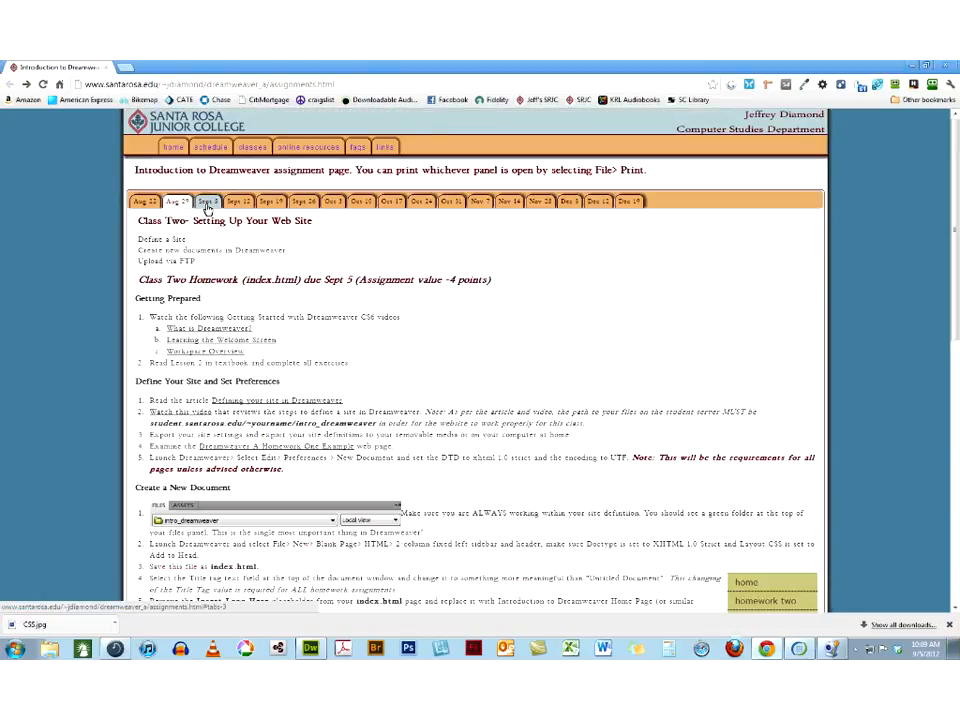
left_click(207, 203)
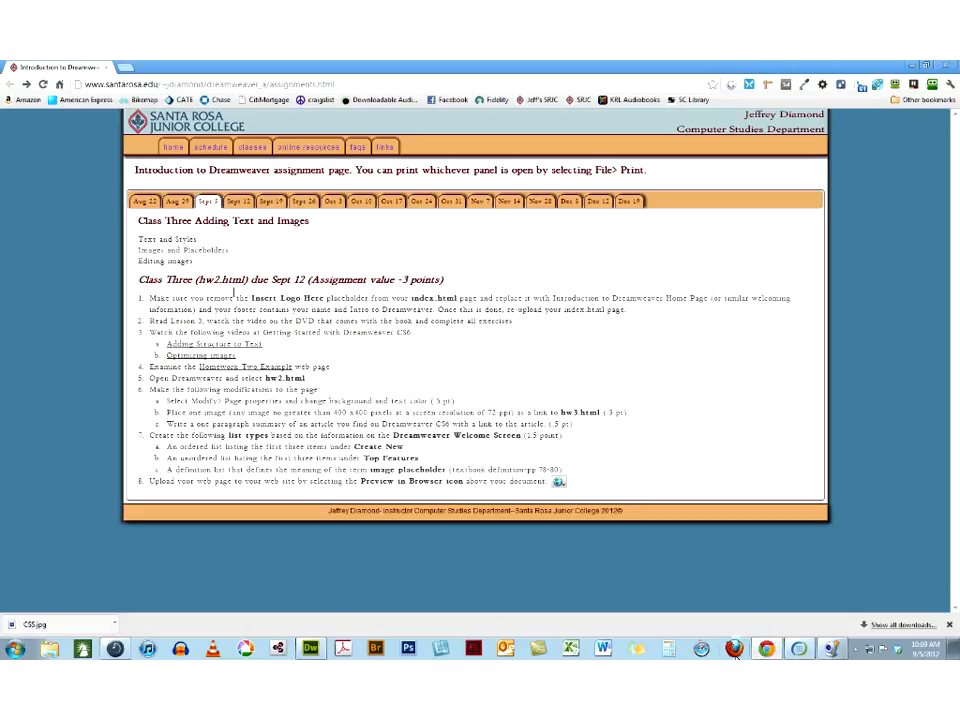
Switch to Dreamweaver and open the site setup of DigitalClassroomLessons for editing
mouse_move(313, 651)
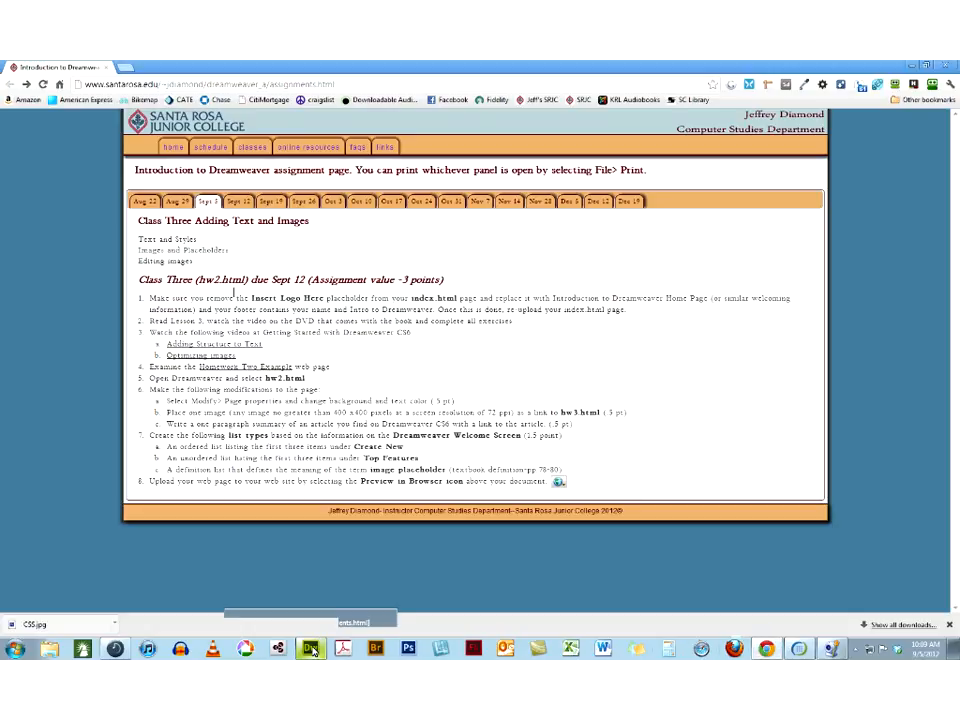
left_click(312, 650)
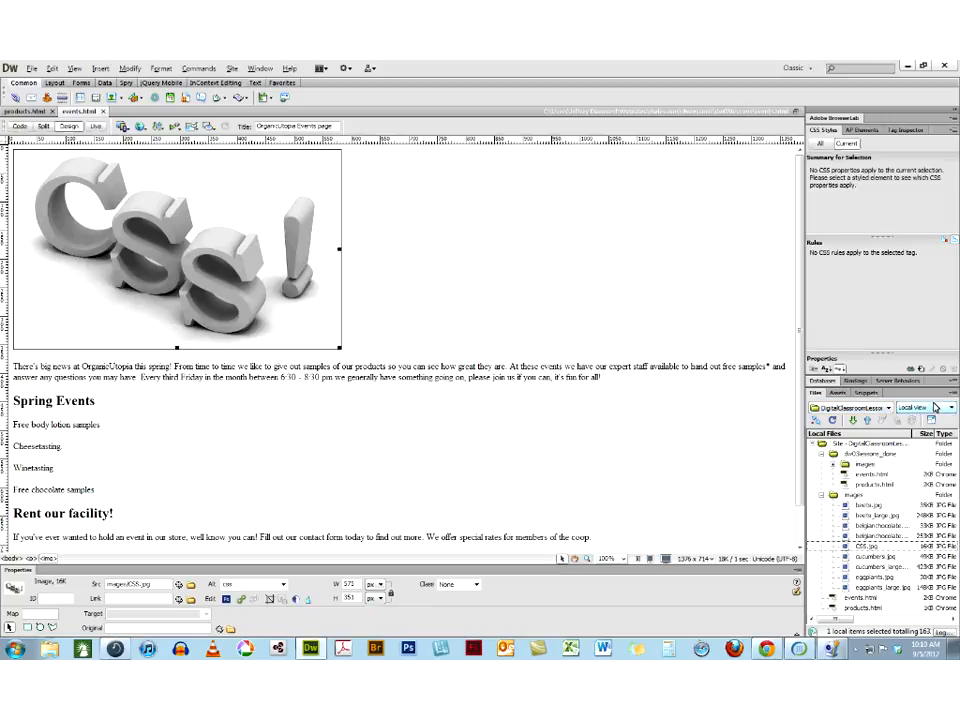
left_click(861, 409)
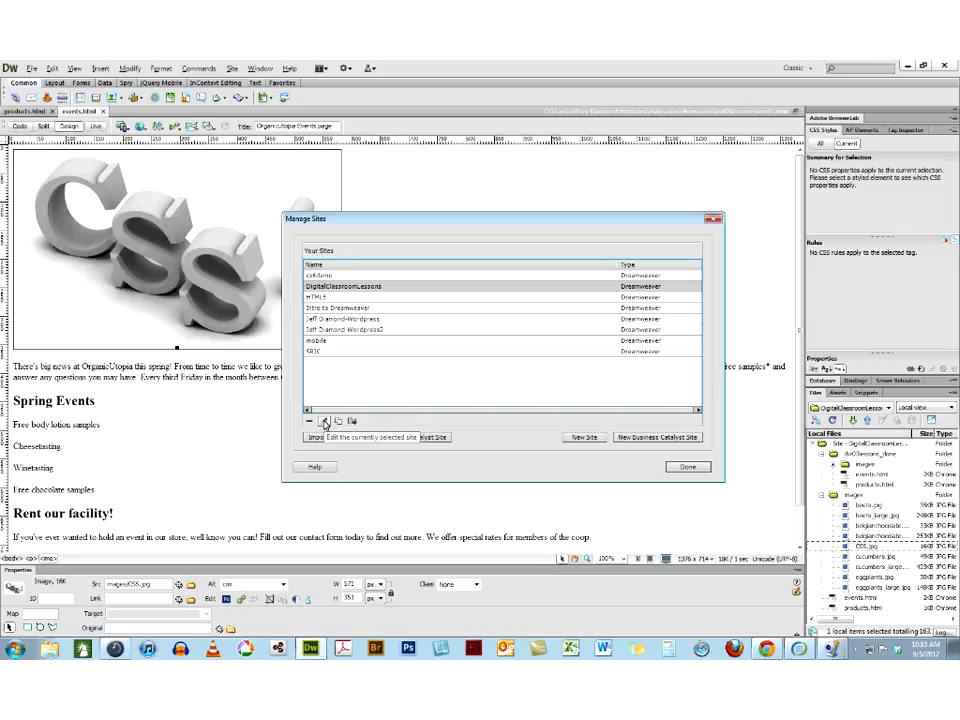
left_click(324, 423)
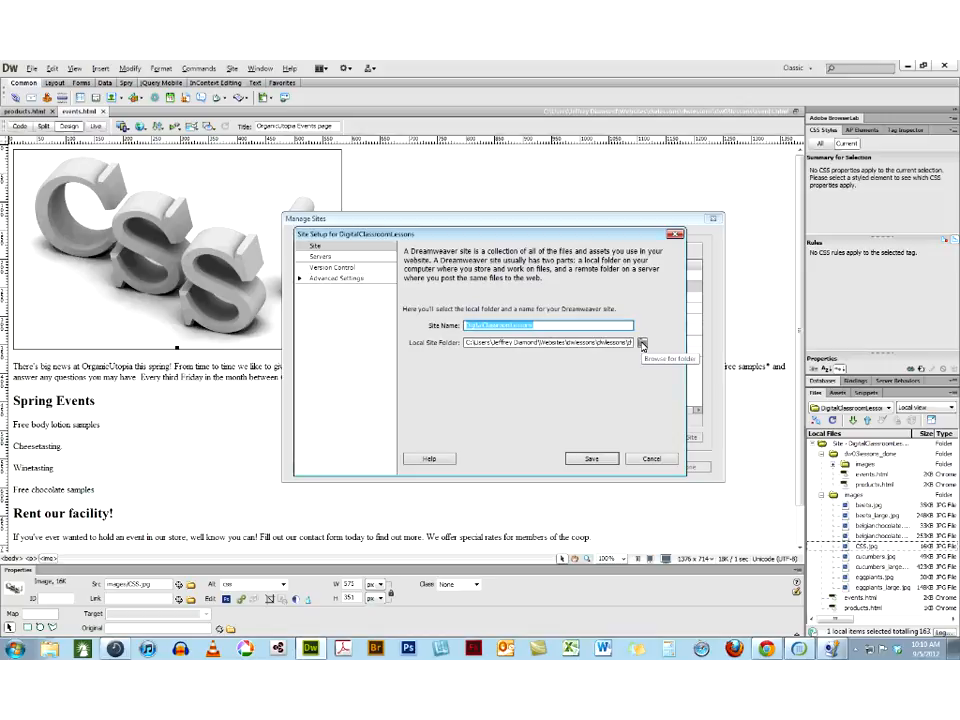
Set the site's local folder to dw03lessons inside dwlessons and save the site setup
left_click(642, 344)
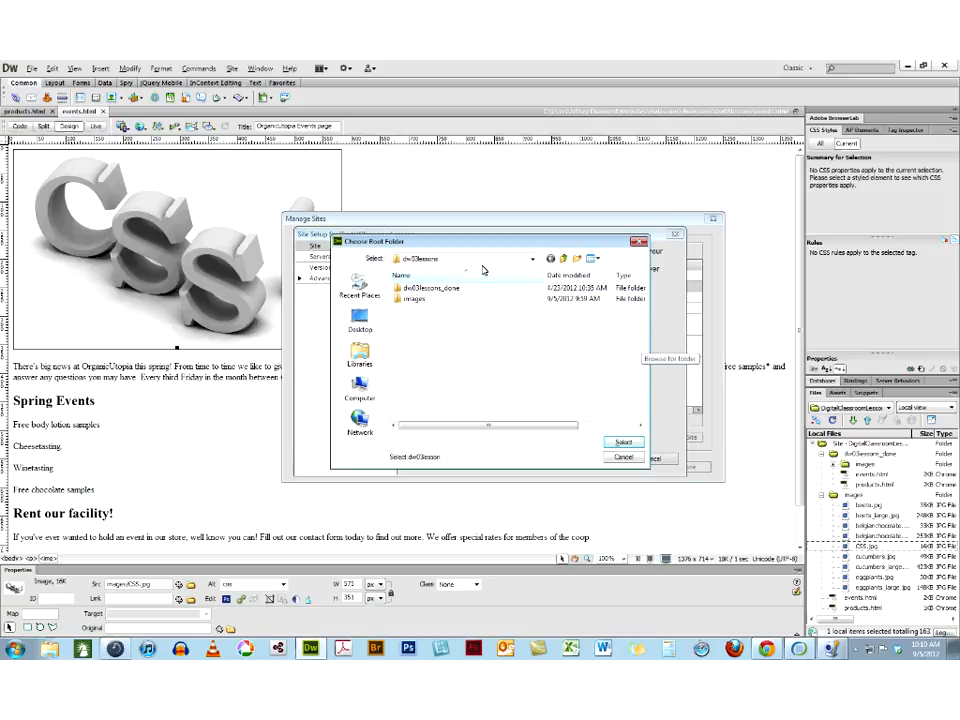
left_click(532, 259)
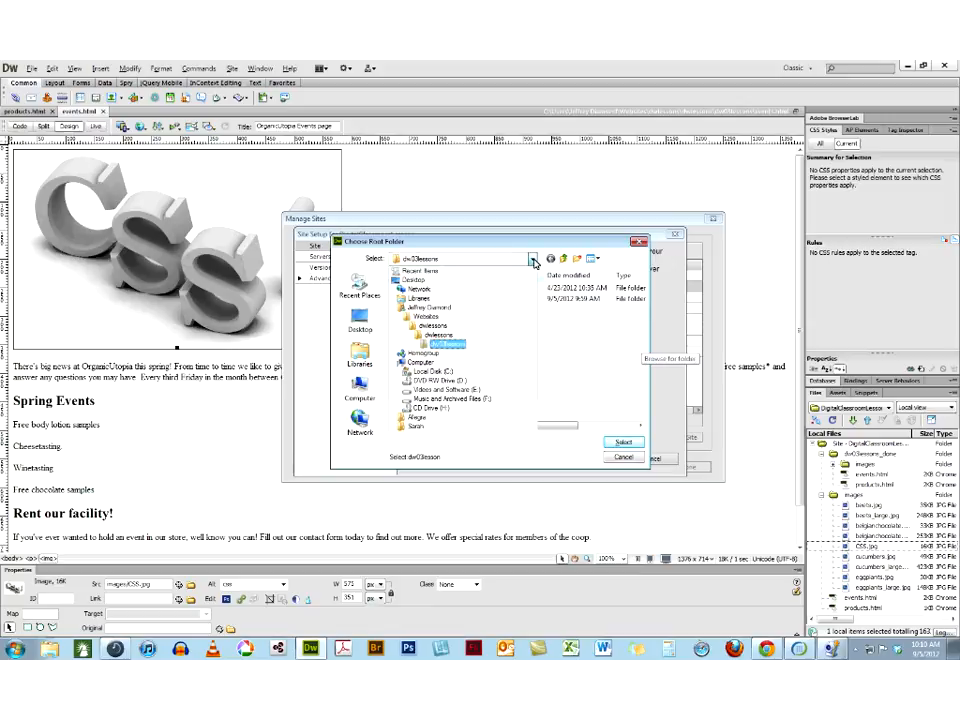
left_click(441, 336)
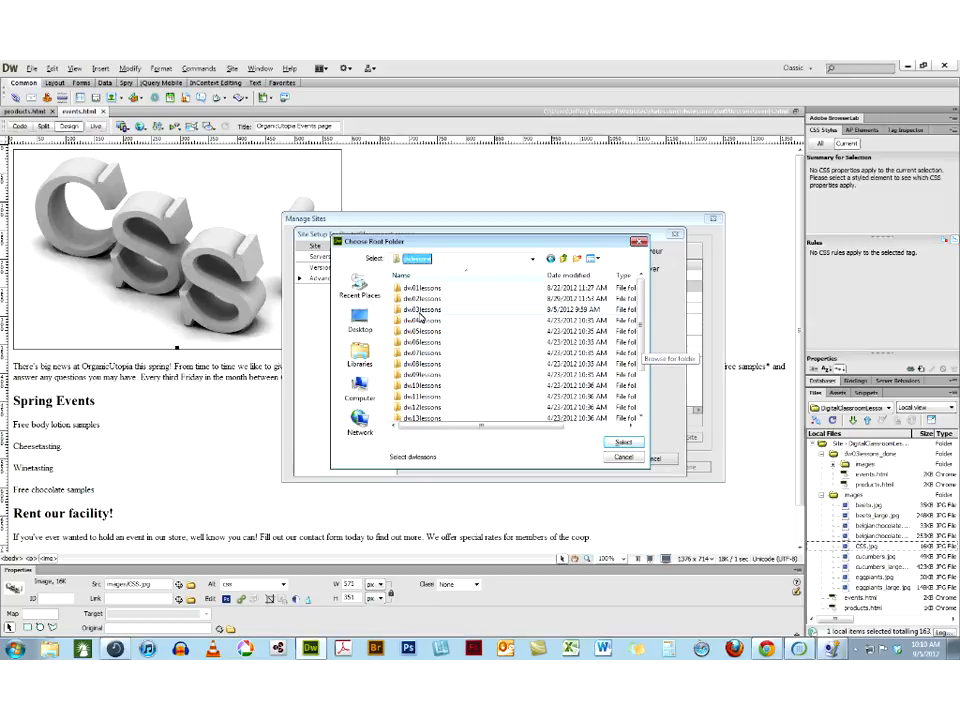
left_click(420, 312)
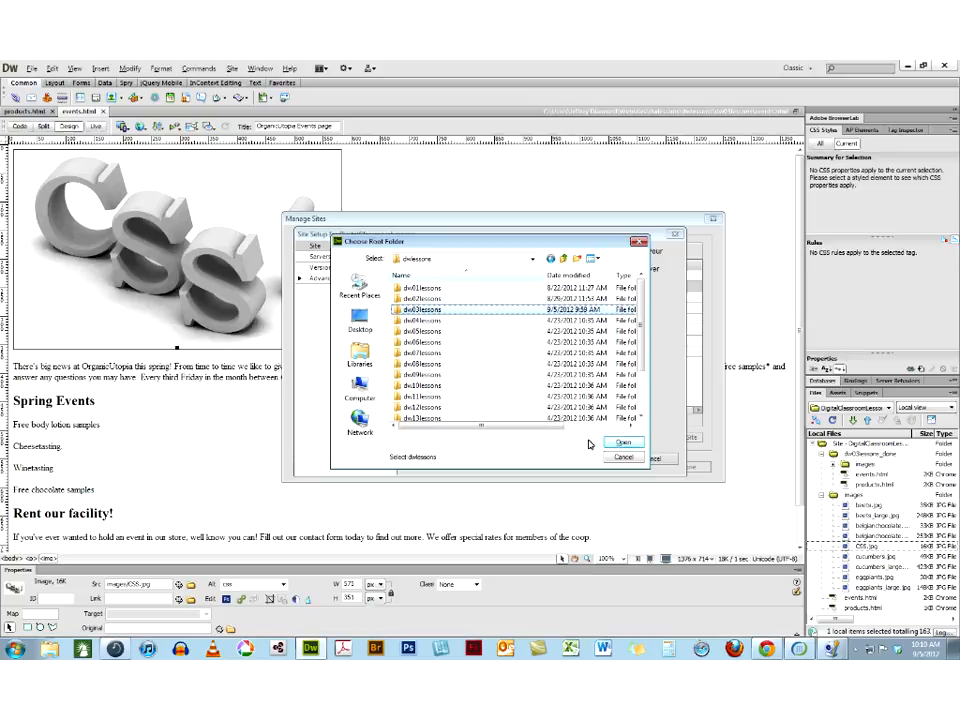
left_click(622, 442)
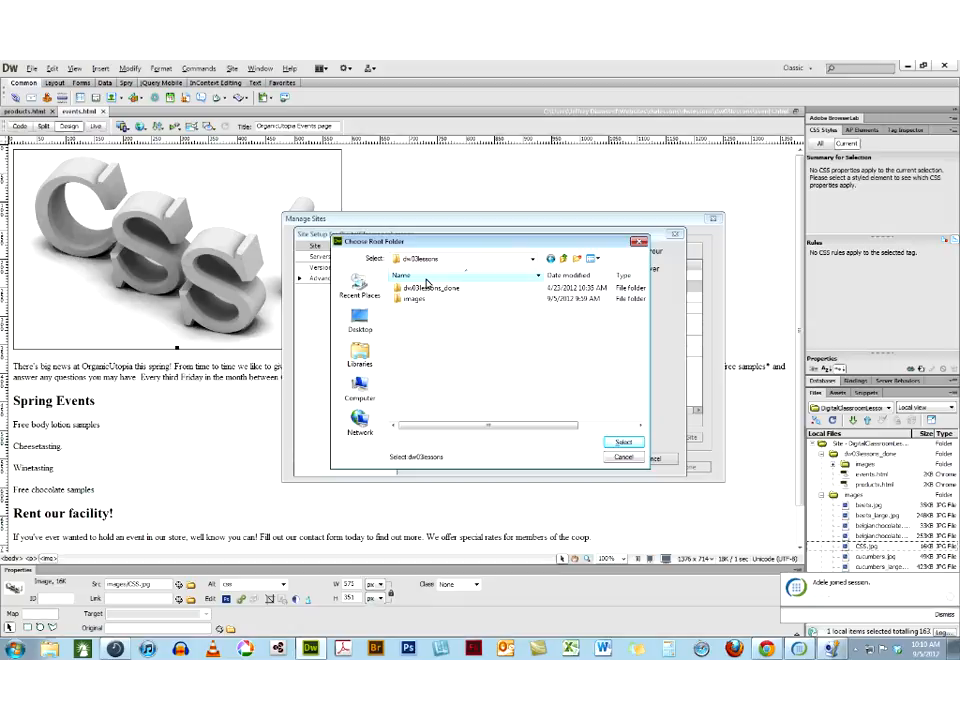
left_click(616, 444)
left_click(593, 461)
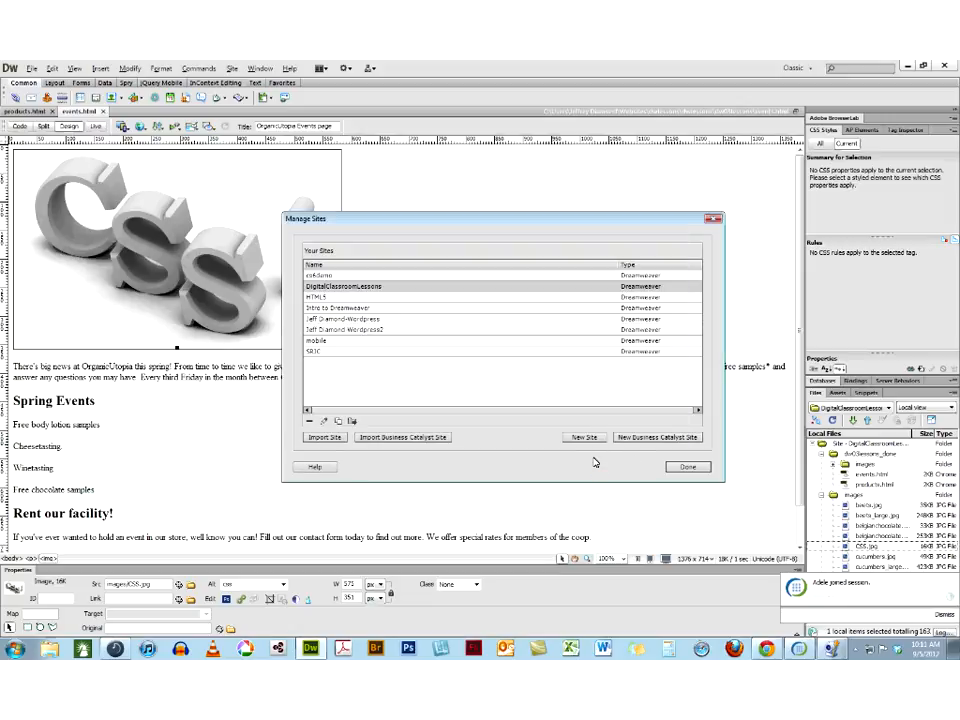
Close the site manager and examine the body markup of events.html in code view, returning to design view
left_click(689, 467)
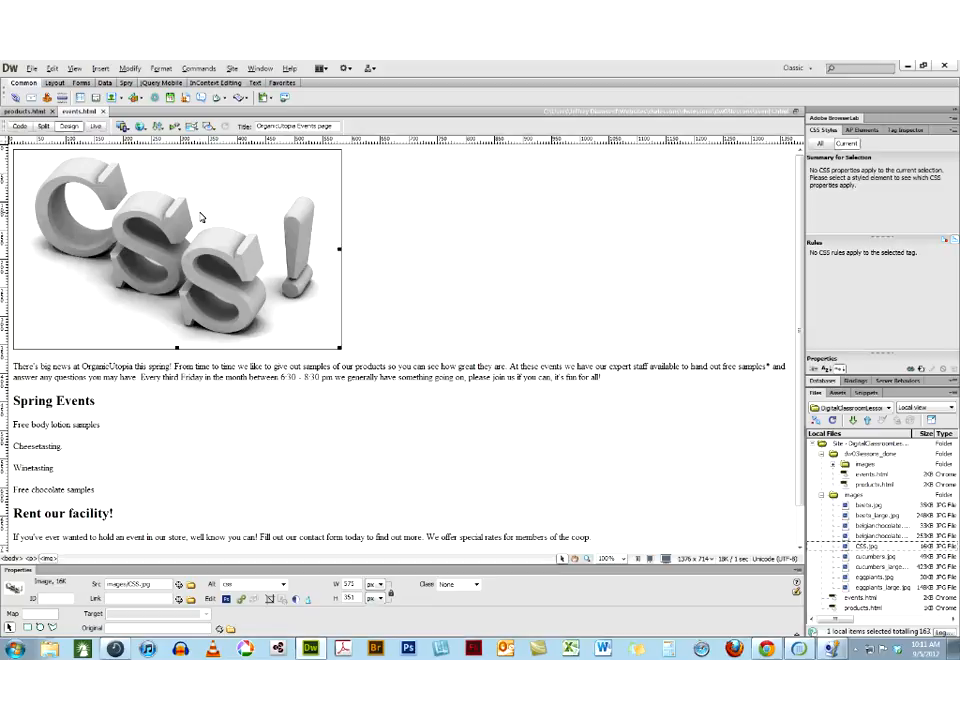
left_click(20, 126)
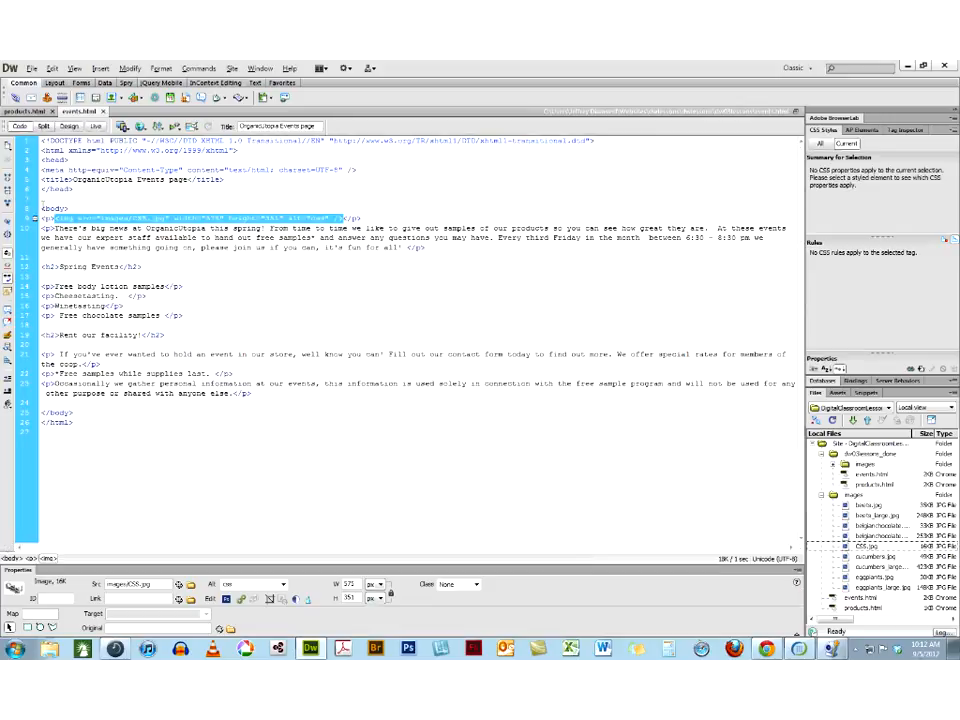
left_click(83, 413, "shift")
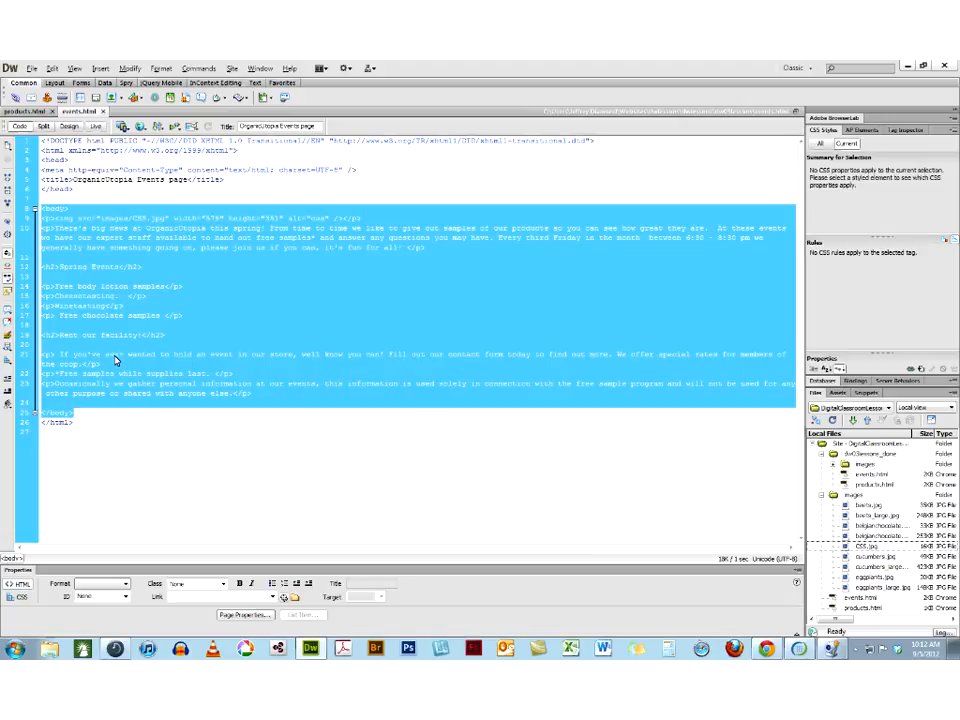
left_click(114, 356)
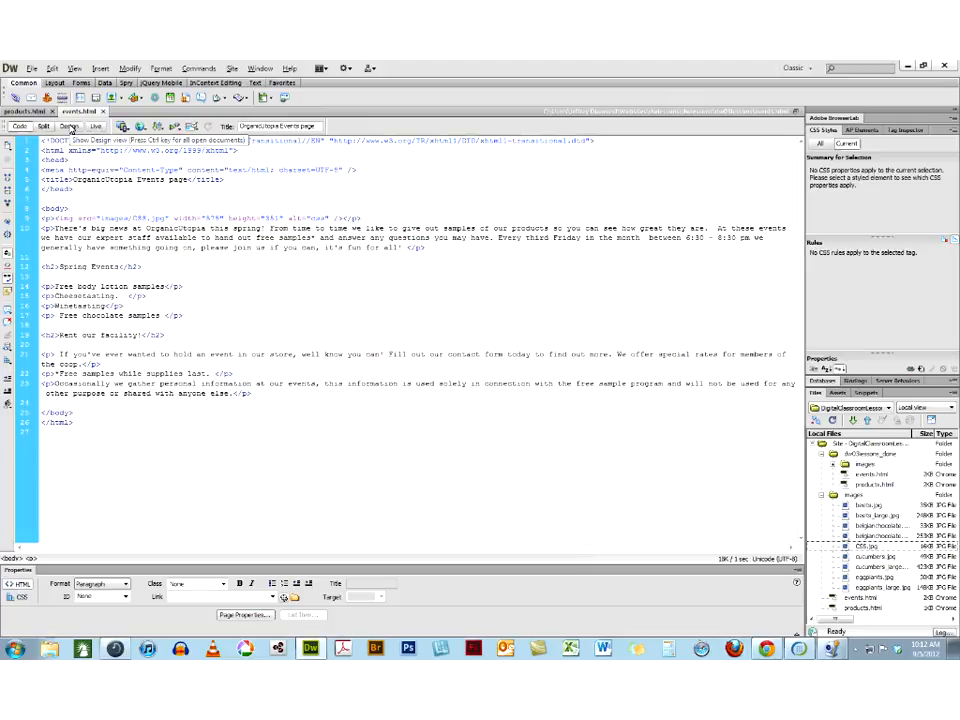
left_click(69, 126)
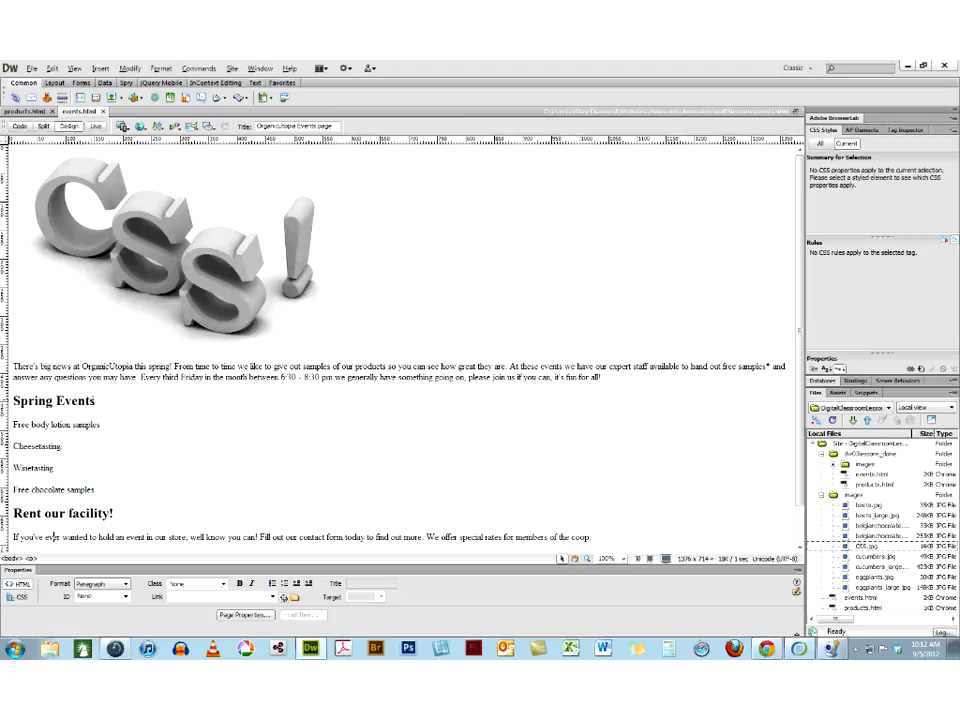
Insert the line "Welcome to Organic Utopia" as its own paragraph above the paragraph starting "There's big news"
left_click(78, 400)
left_click(13, 366)
type("fre")
type("Welcome to ")
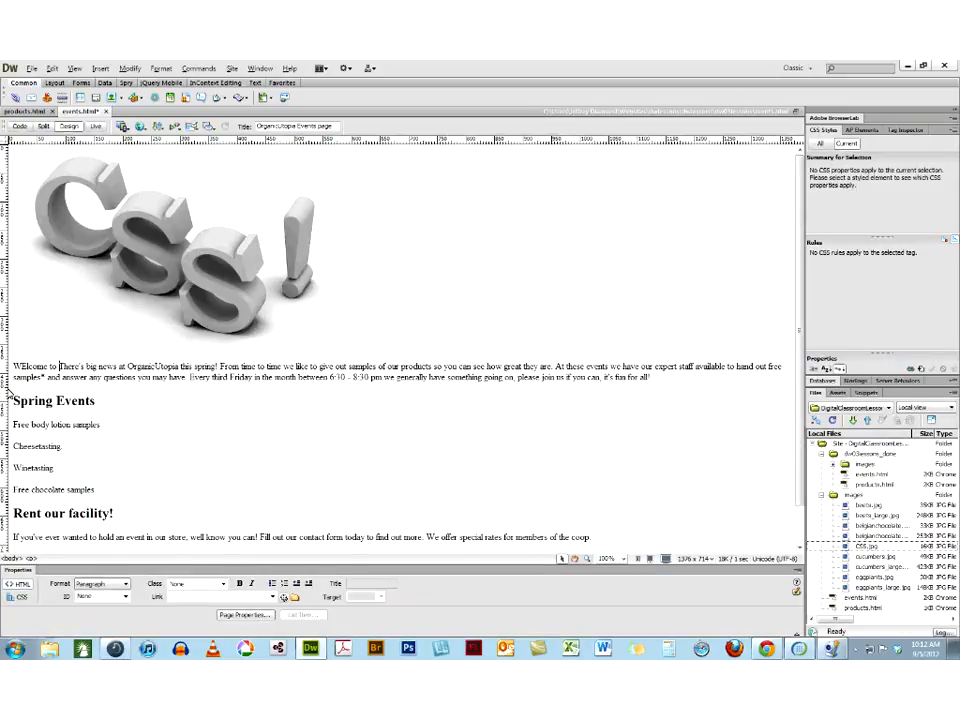
type("Organic U")
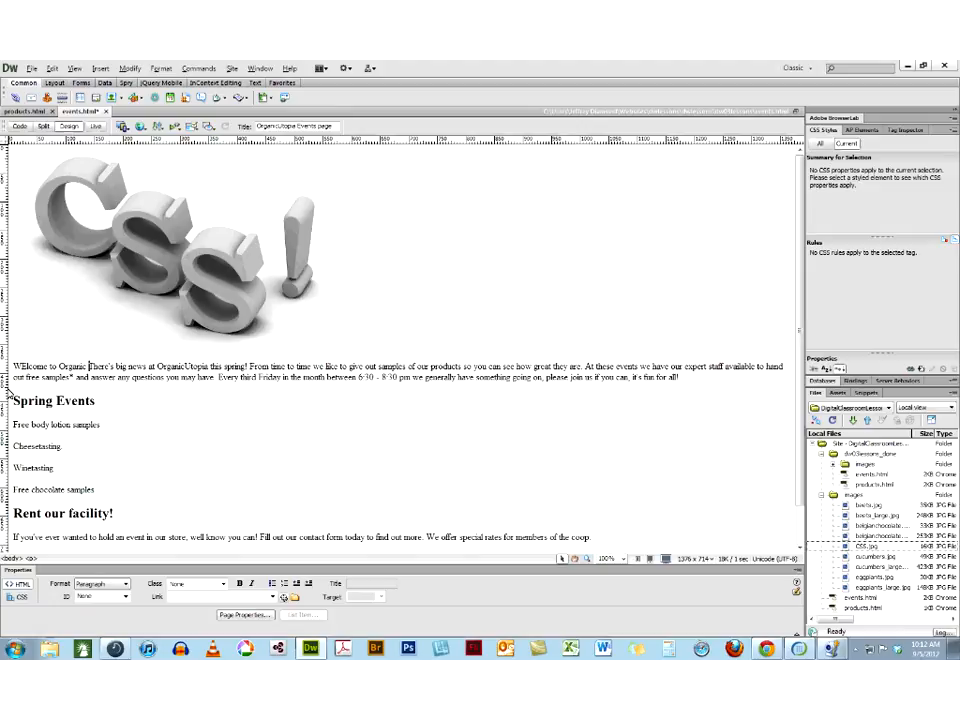
type("topi")
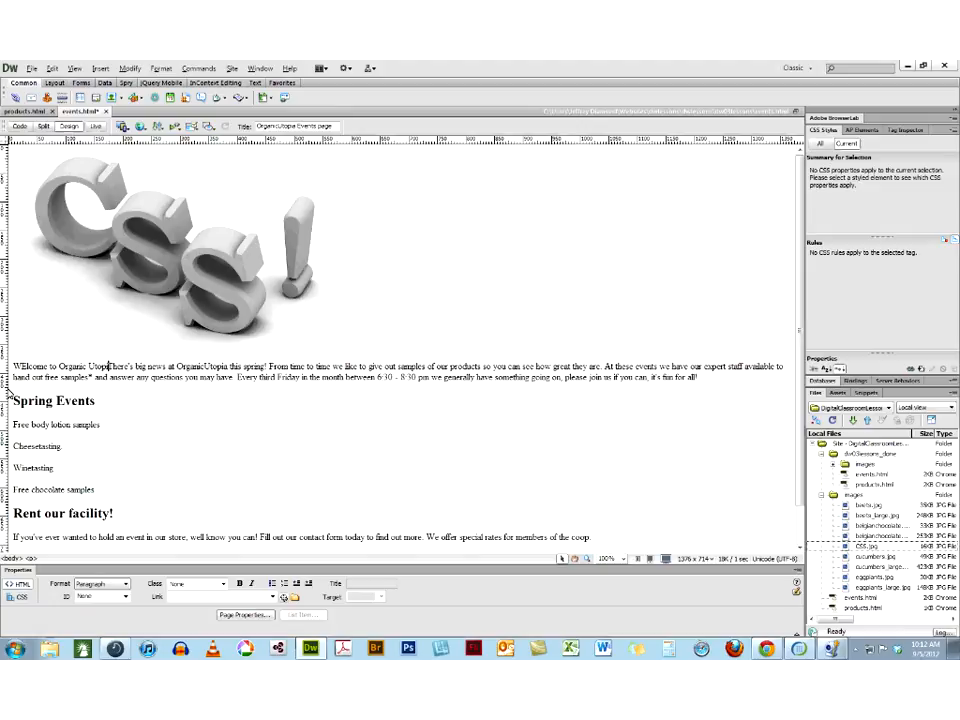
type("a")
key("Return")
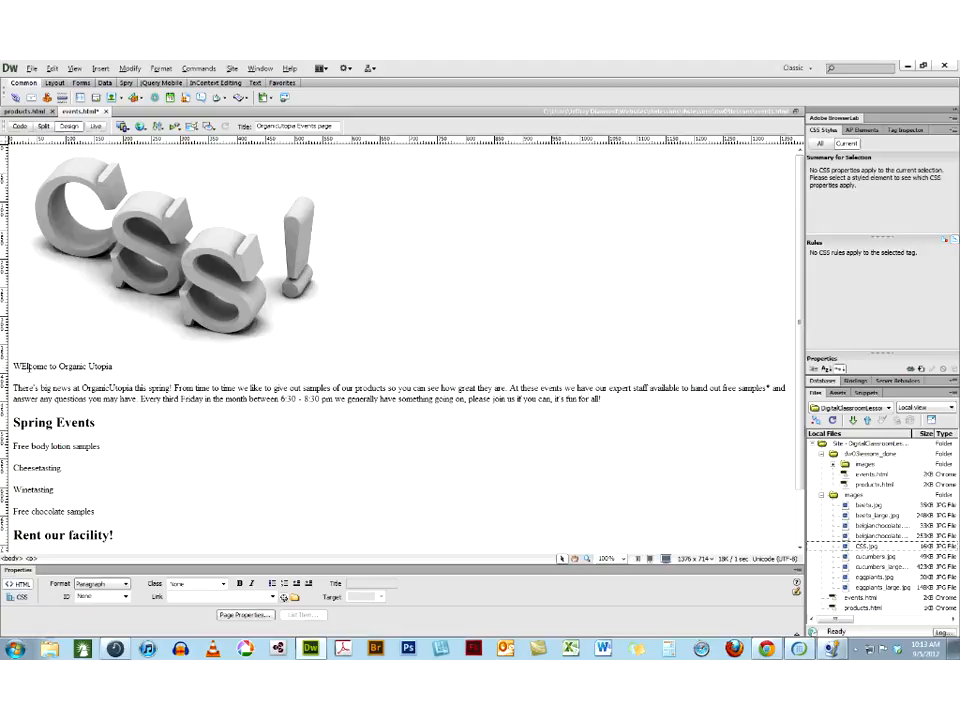
key("BackSpace")
type("e")
Format the "Welcome to Organic Utopia" line as Heading 1
left_click_drag(125, 366, 3, 366)
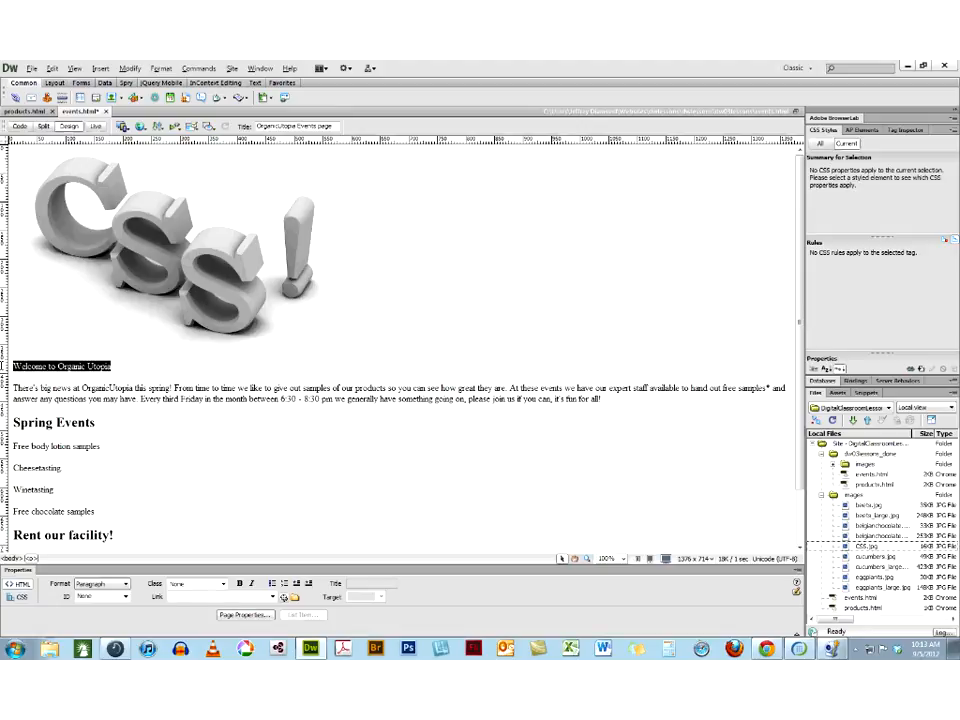
left_click(114, 587)
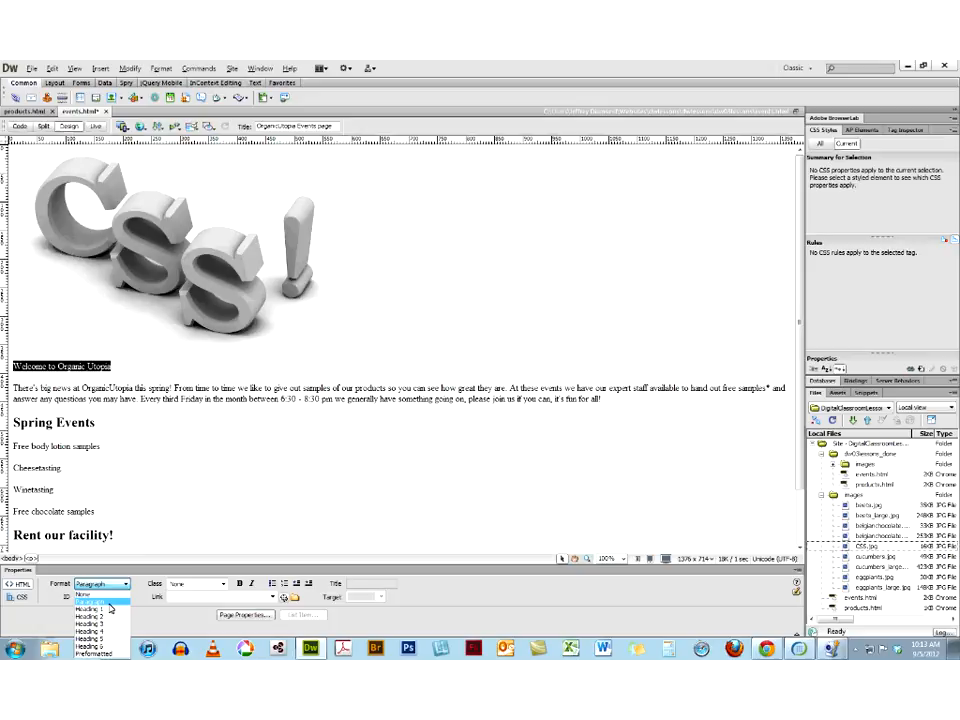
left_click(108, 608)
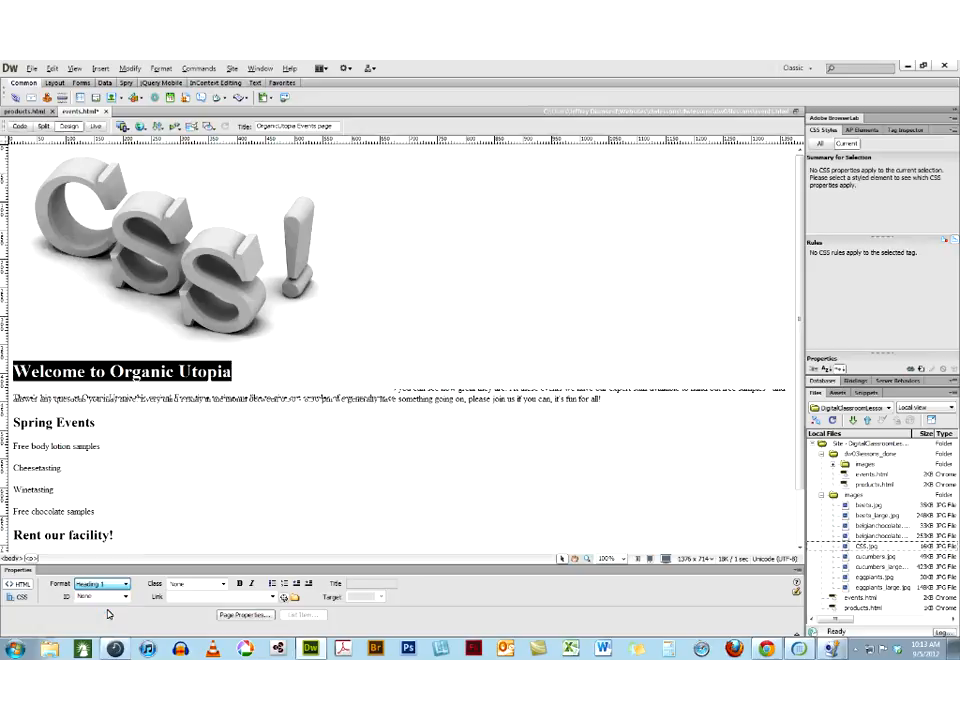
left_click(234, 372)
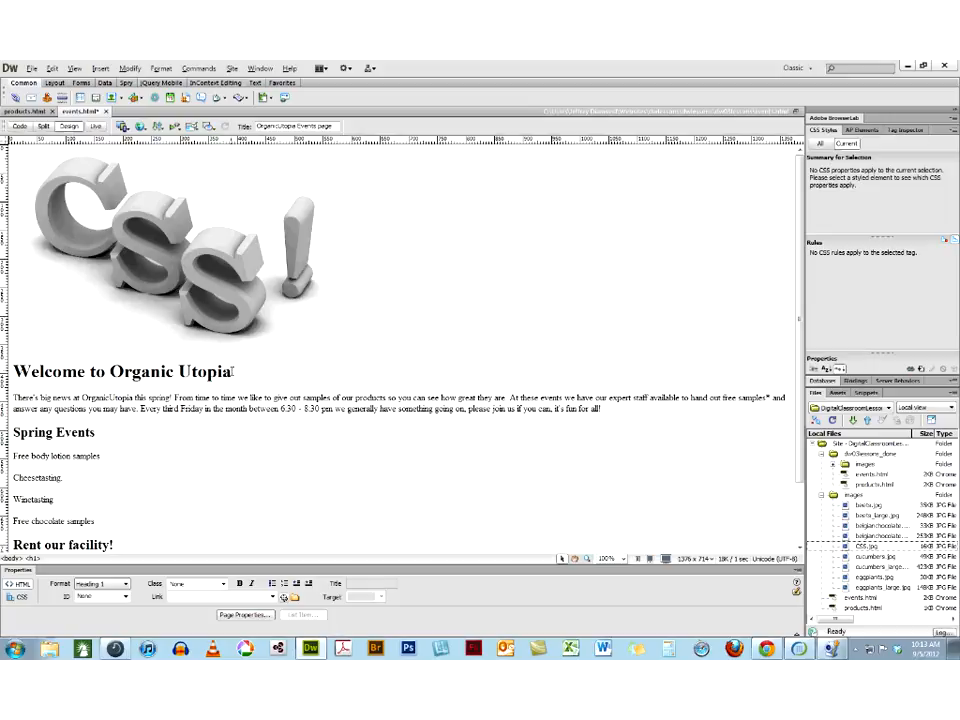
Create a new CSS rule from the "Welcome to Organic Utopia" heading, using the Tag selector type for h1, in this document only
left_click_drag(232, 371, 6, 372)
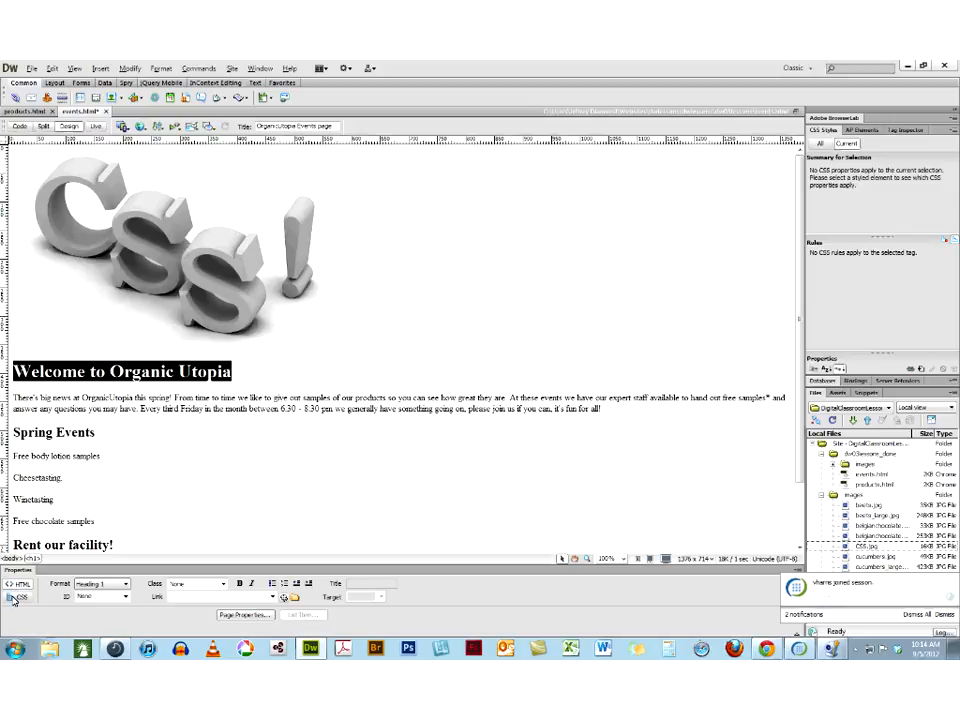
left_click(16, 597)
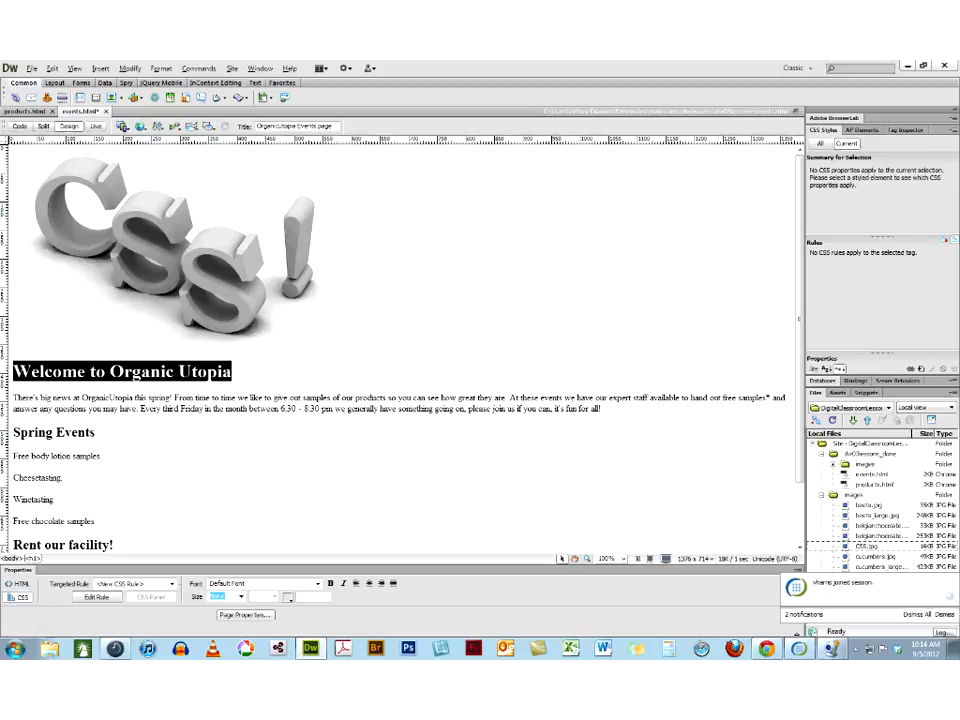
left_click(172, 584)
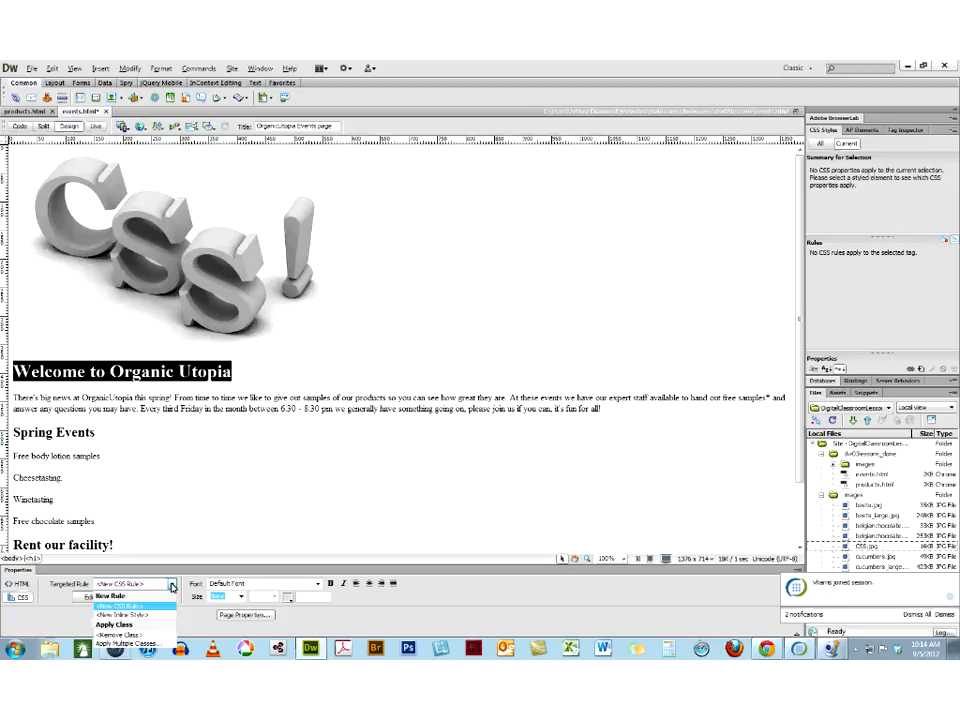
left_click(120, 606)
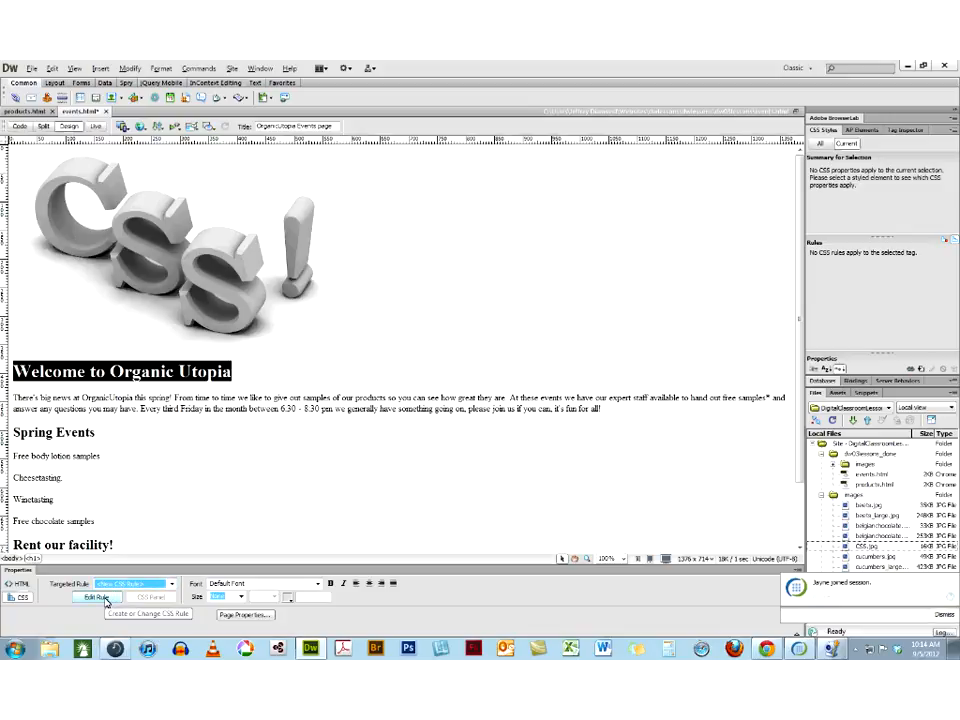
left_click(96, 597)
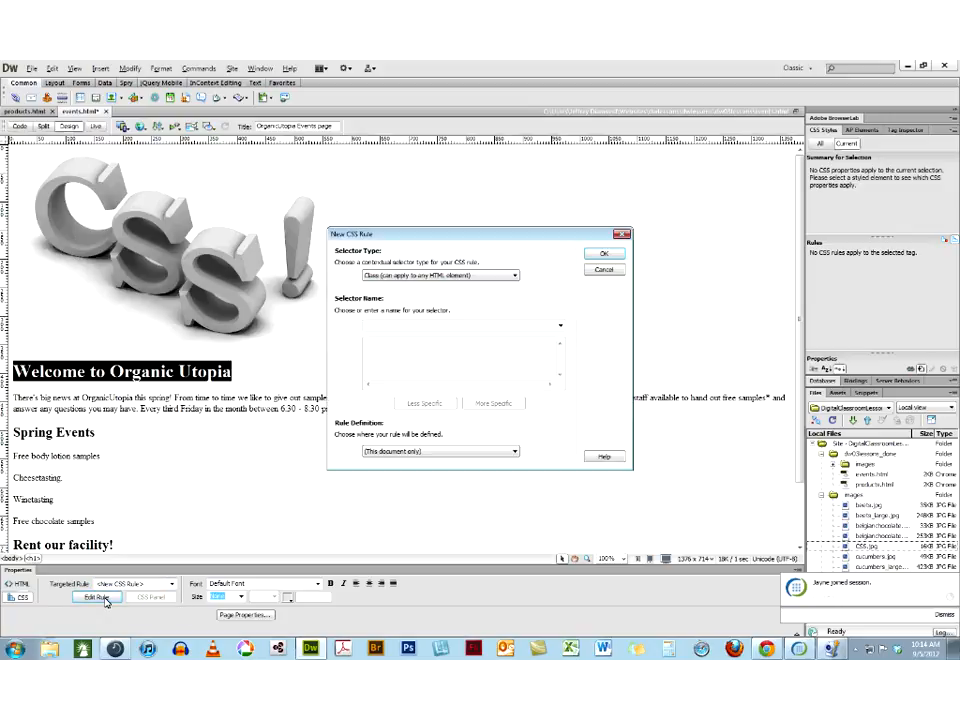
left_click(438, 275)
left_click(410, 292)
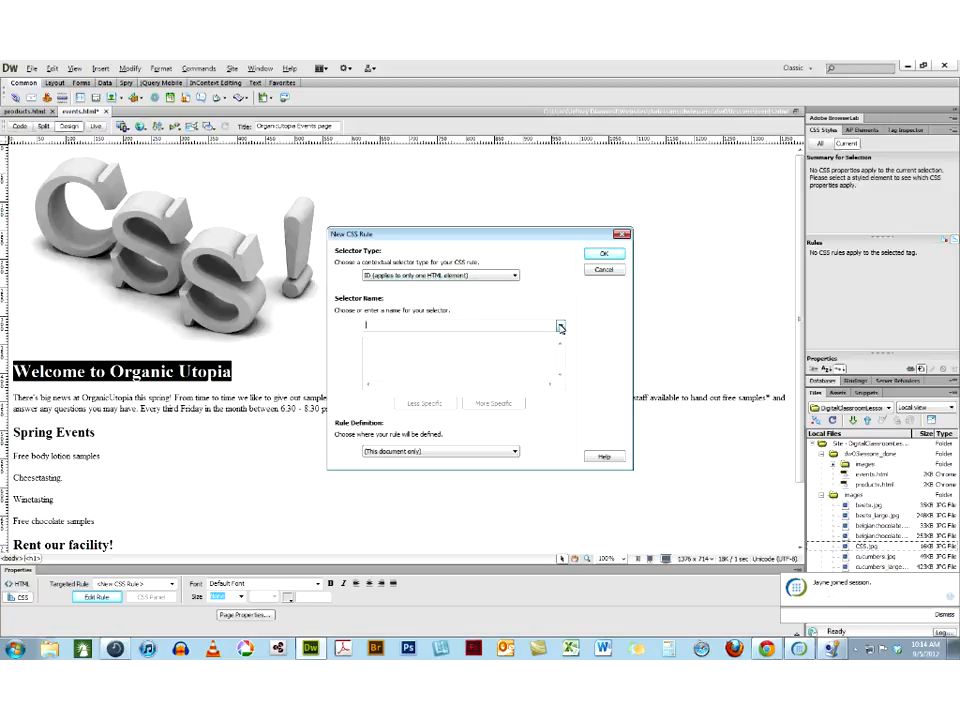
left_click(445, 275)
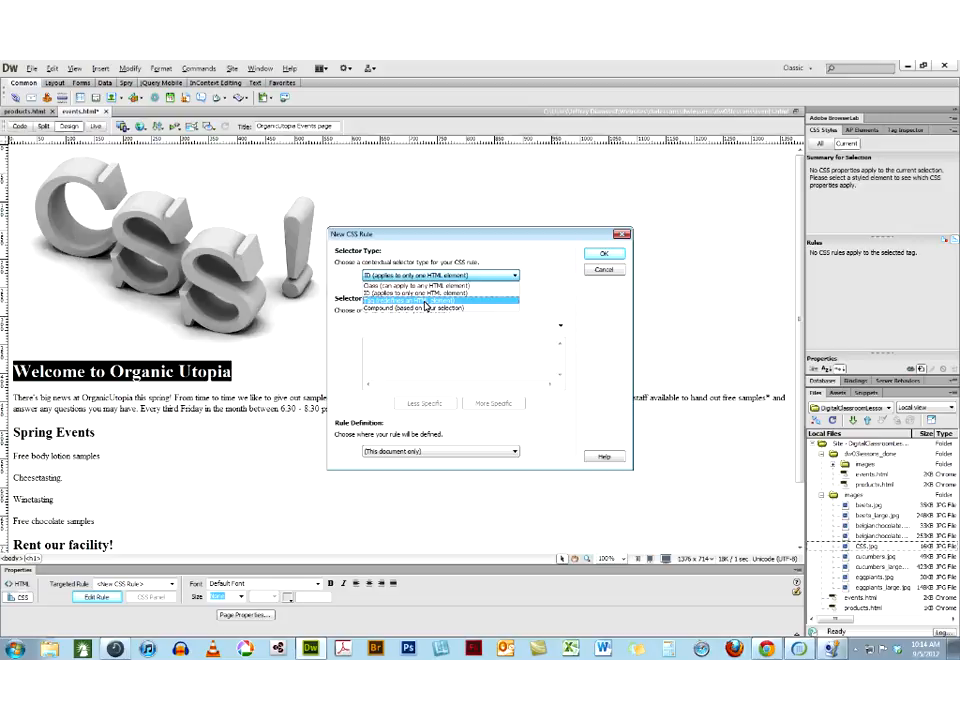
left_click(425, 301)
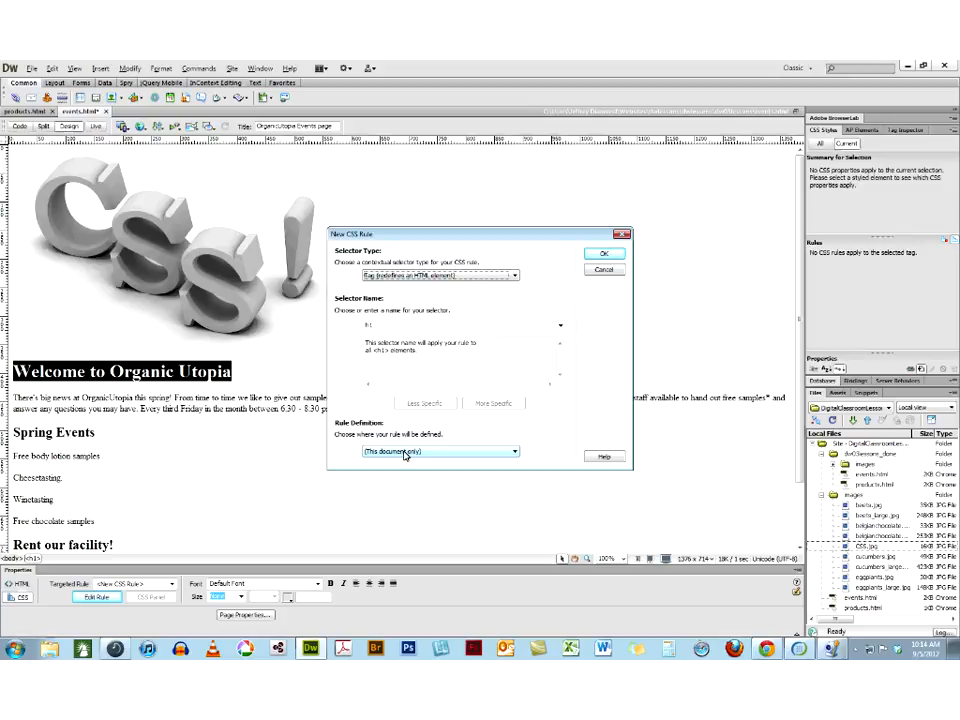
left_click(605, 256)
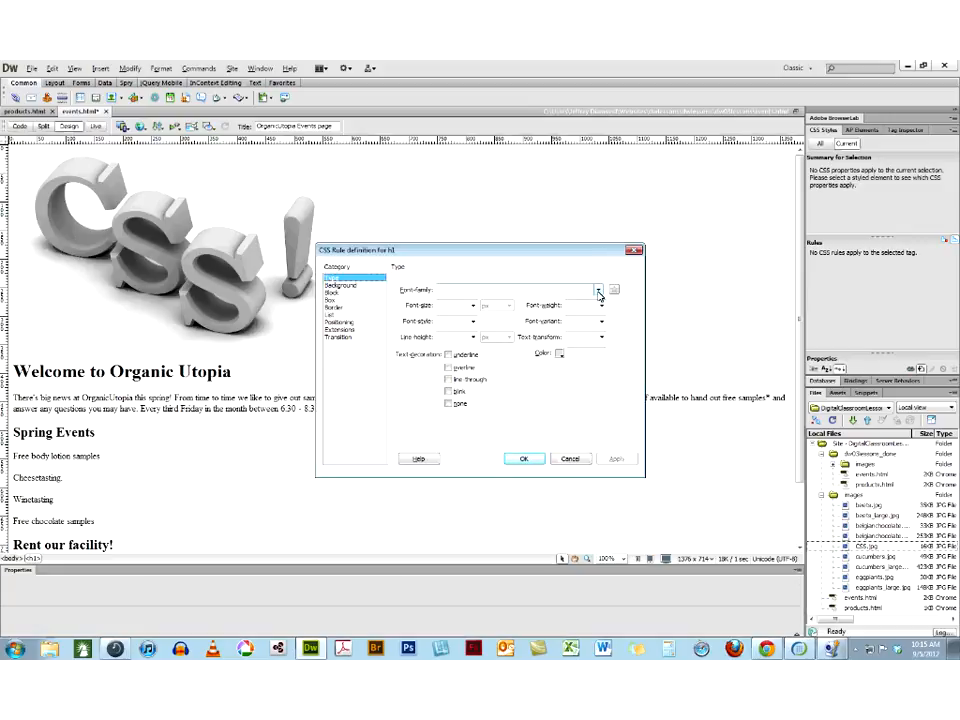
Set the h1 rule's font family to Georgia, Times New Roman, Times, serif and its color to #454545 sampled from the CSS image
left_click(598, 290)
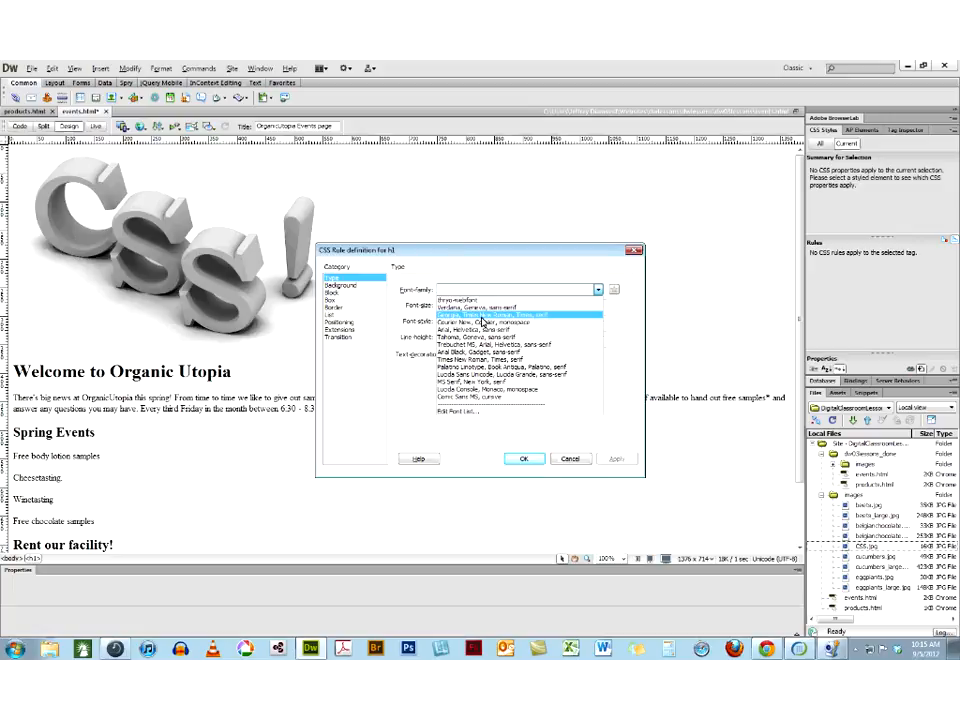
left_click(481, 315)
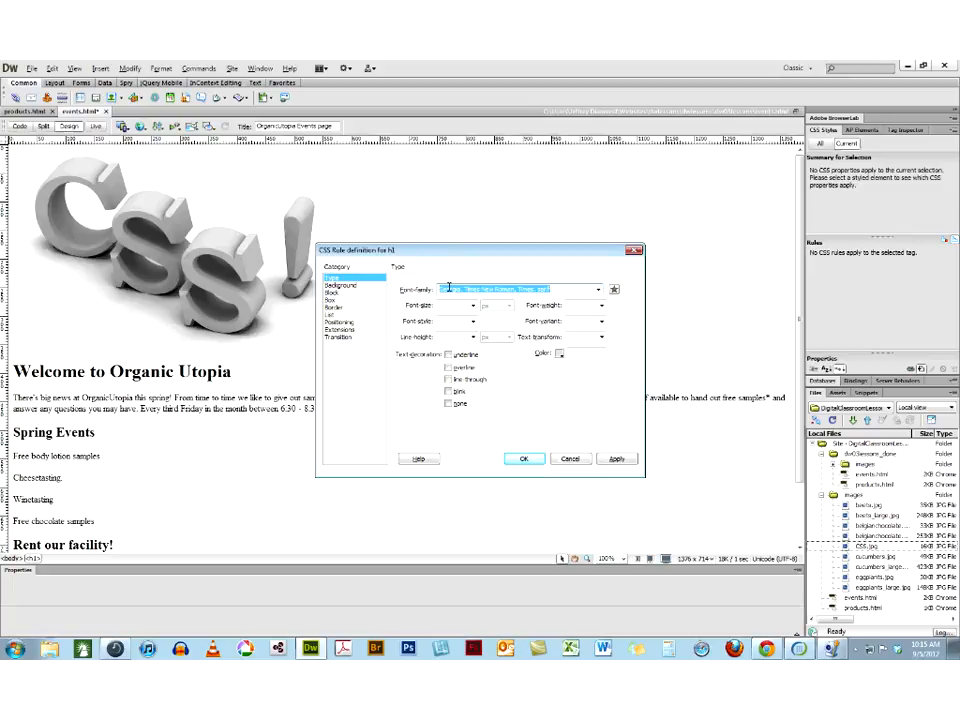
left_click(559, 357)
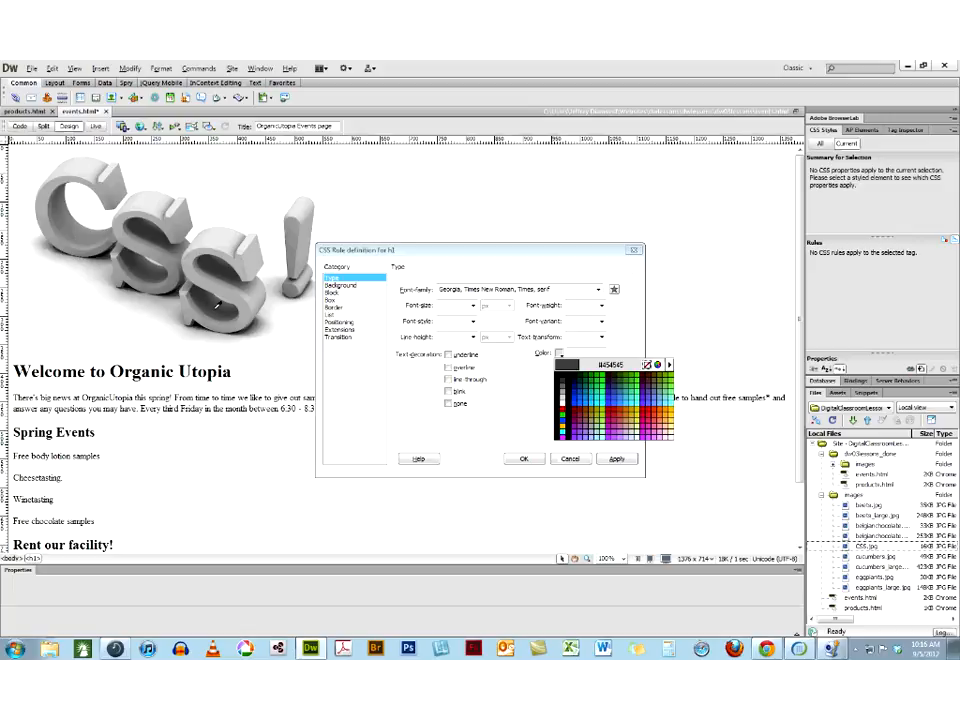
left_click(214, 313)
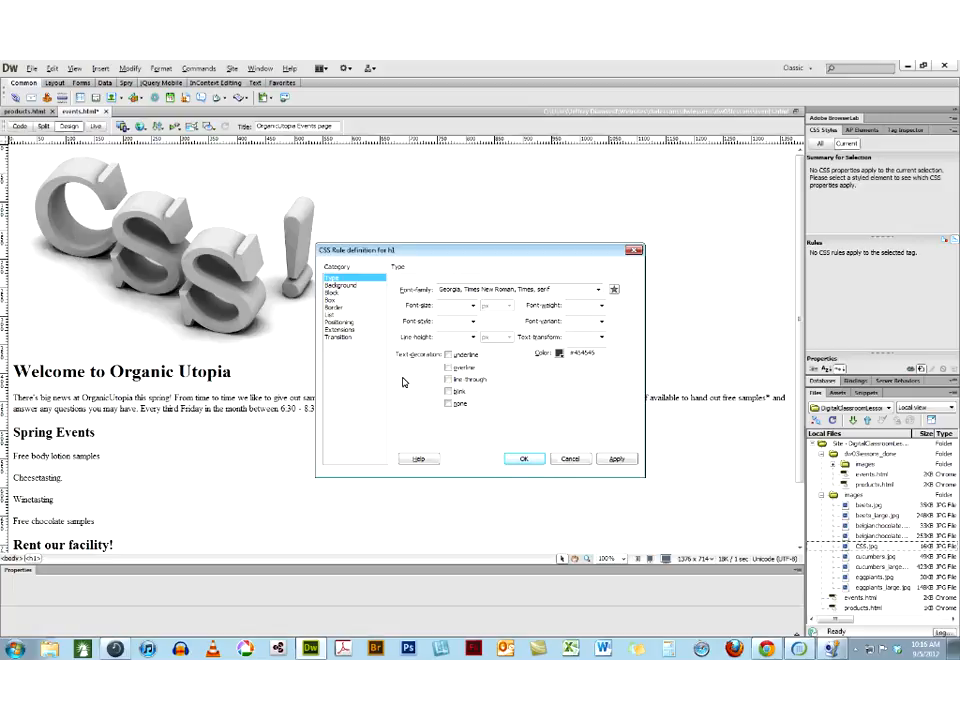
left_click(624, 460)
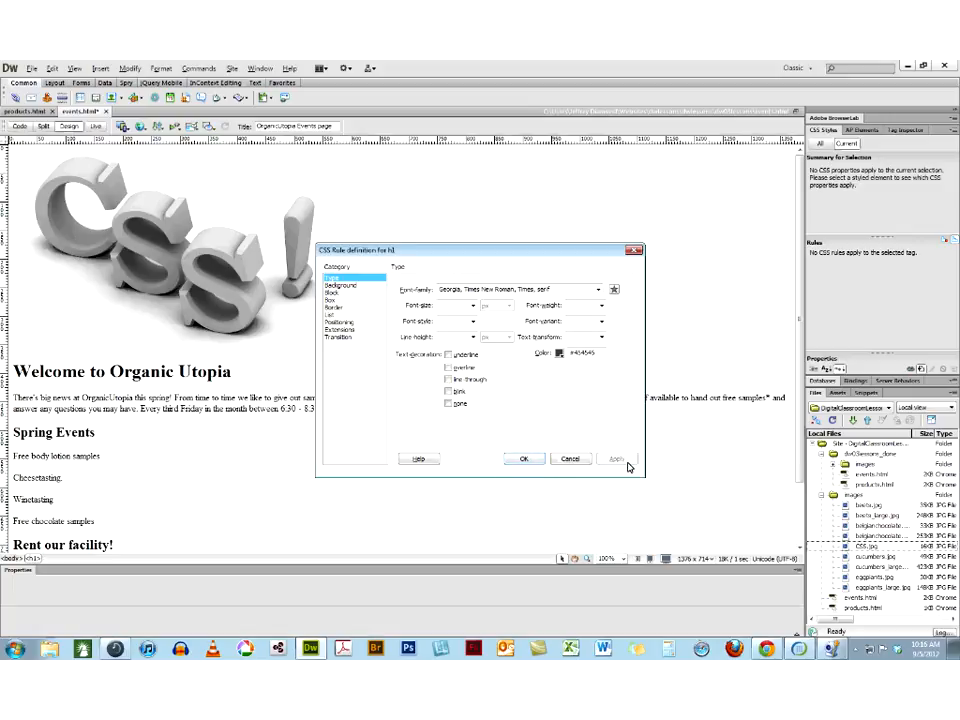
key("Return")
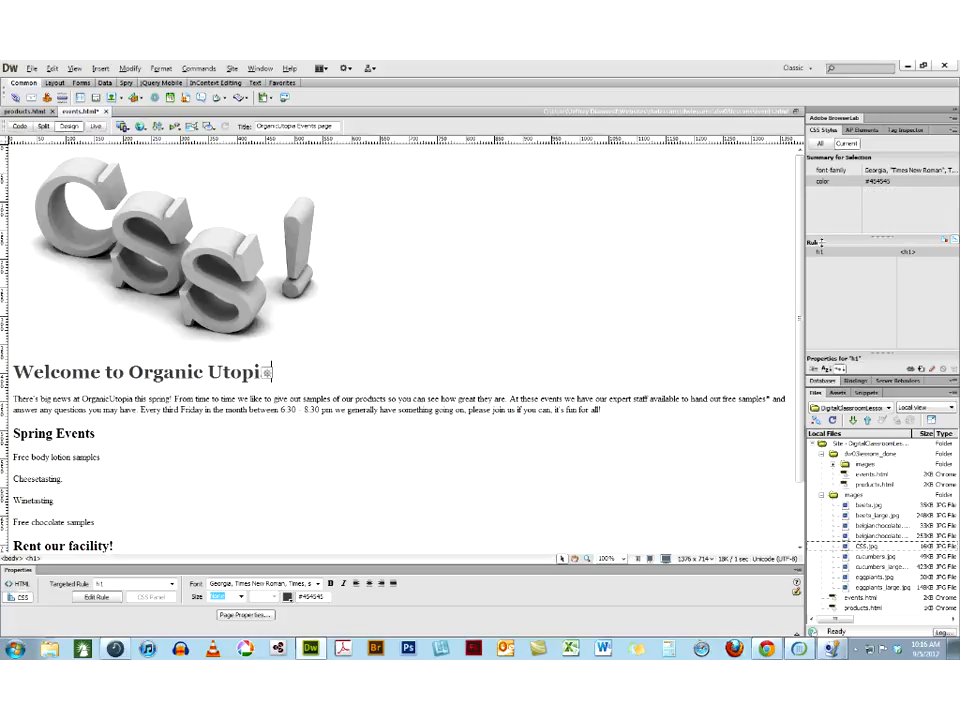
Create a new CSS rule from the "Spring Events" heading, using the Tag selector type for h2, in this document only
mouse_move(821, 256)
left_click_drag(101, 437, 8, 434)
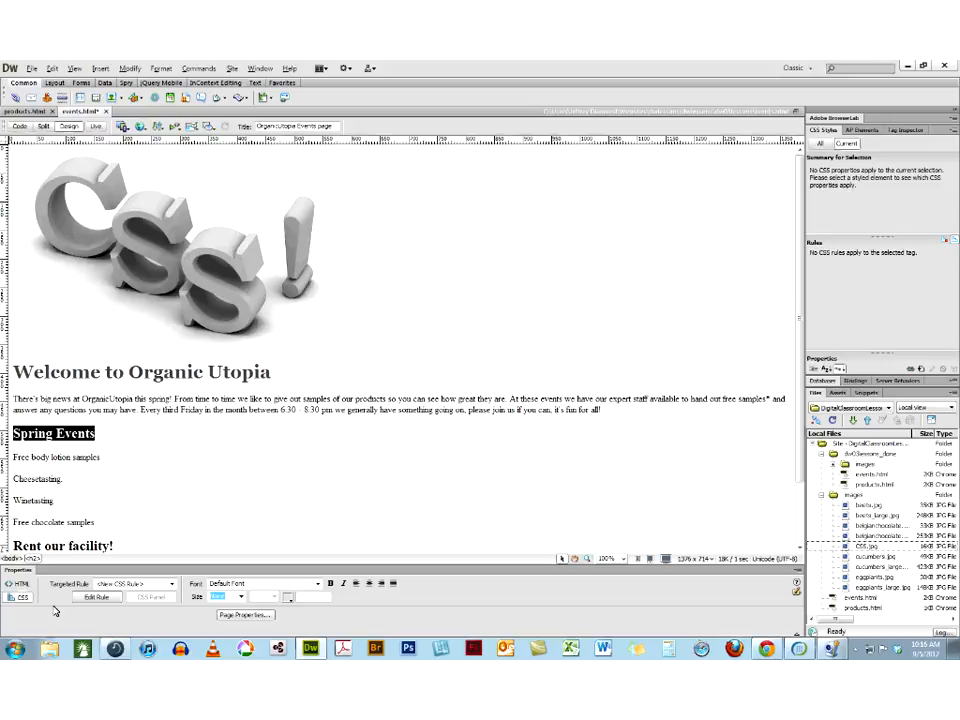
left_click(160, 587)
left_click(136, 607)
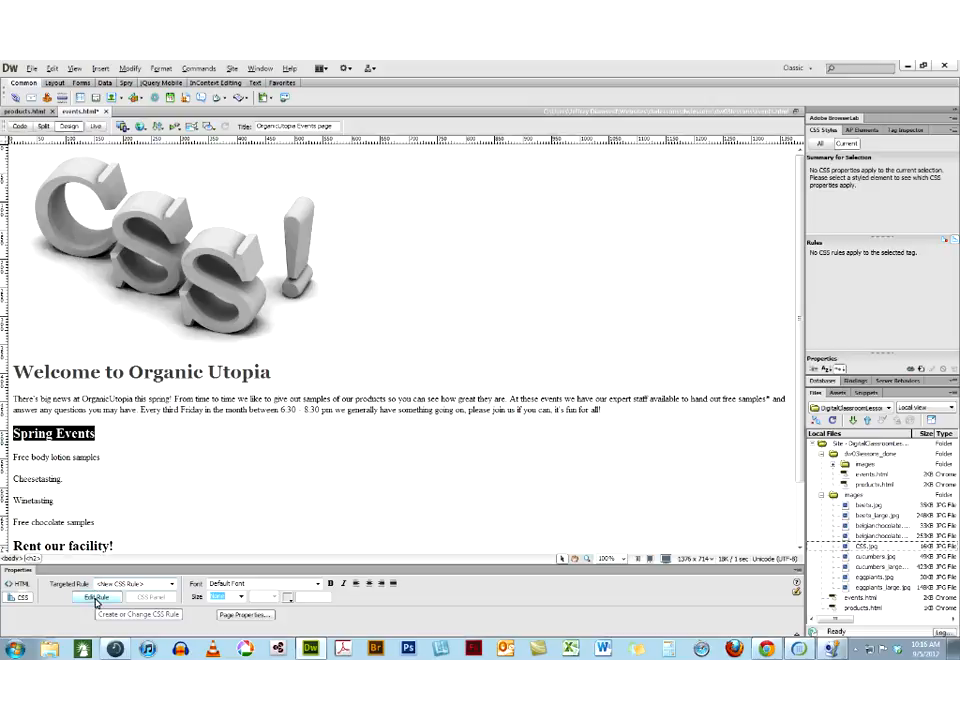
left_click(96, 598)
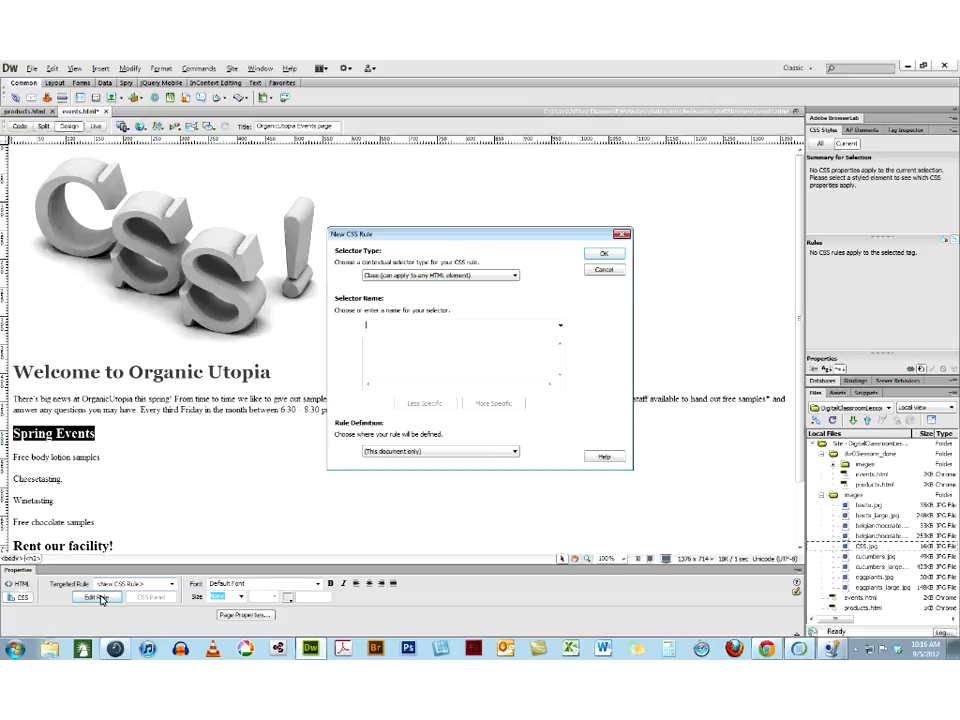
left_click(434, 274)
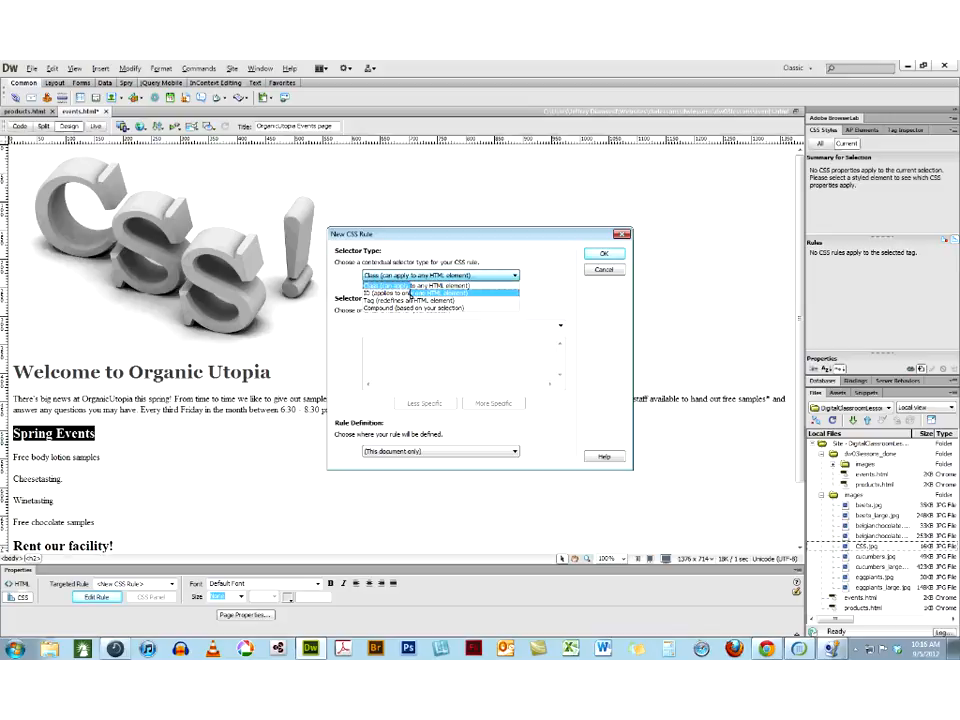
left_click(405, 297)
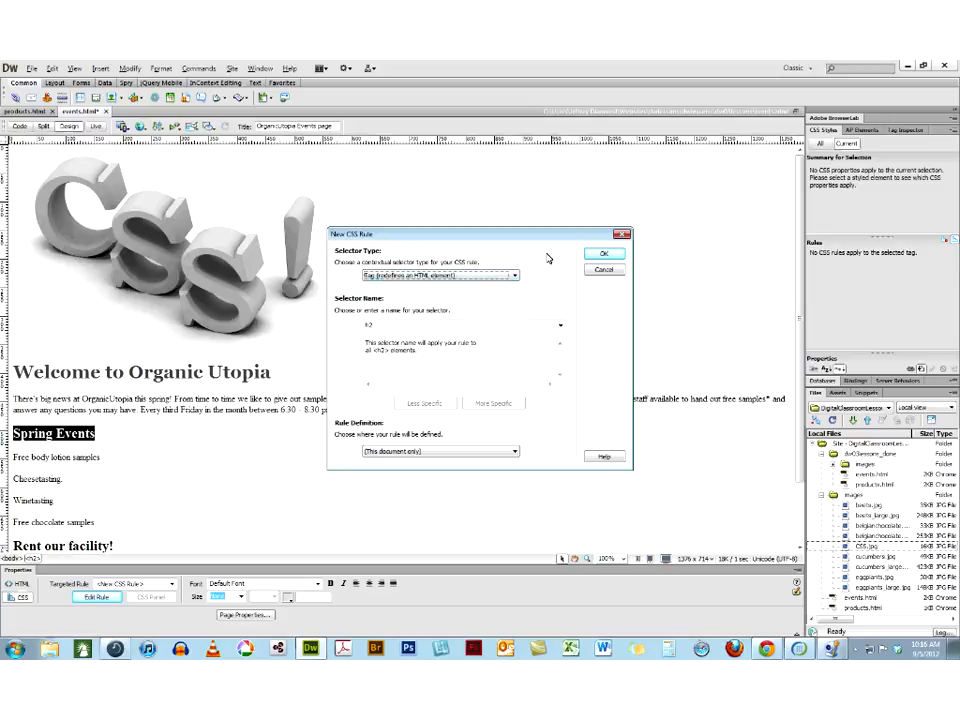
left_click(603, 253)
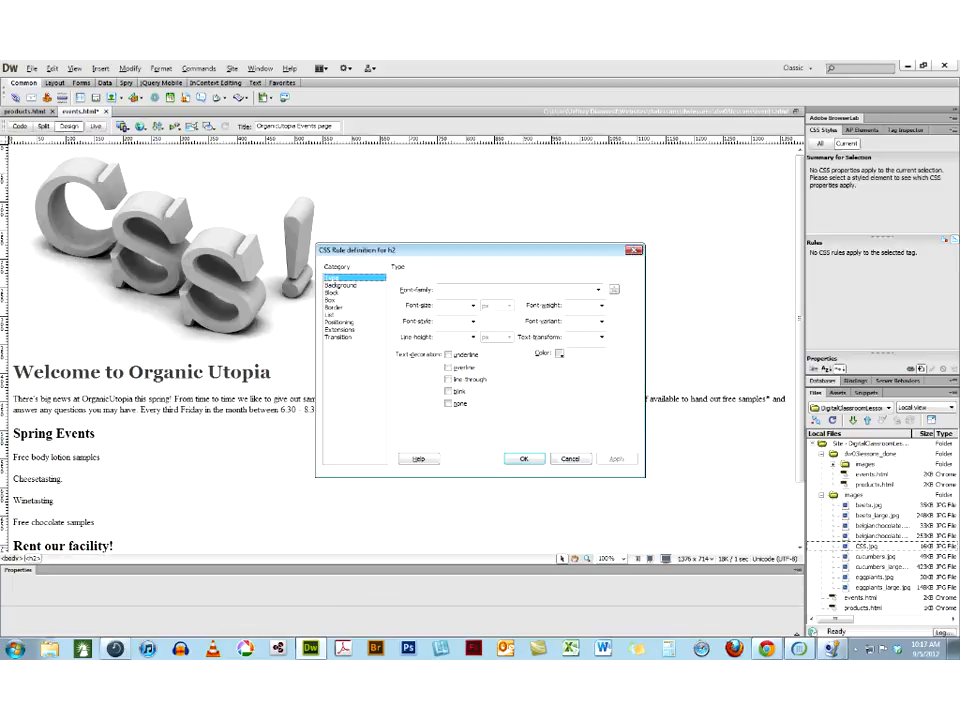
Set the h2 rule's font family to Georgia, Times New Roman, Times, serif and its color to #DBDBDB sampled from the CSS image
left_click(598, 289)
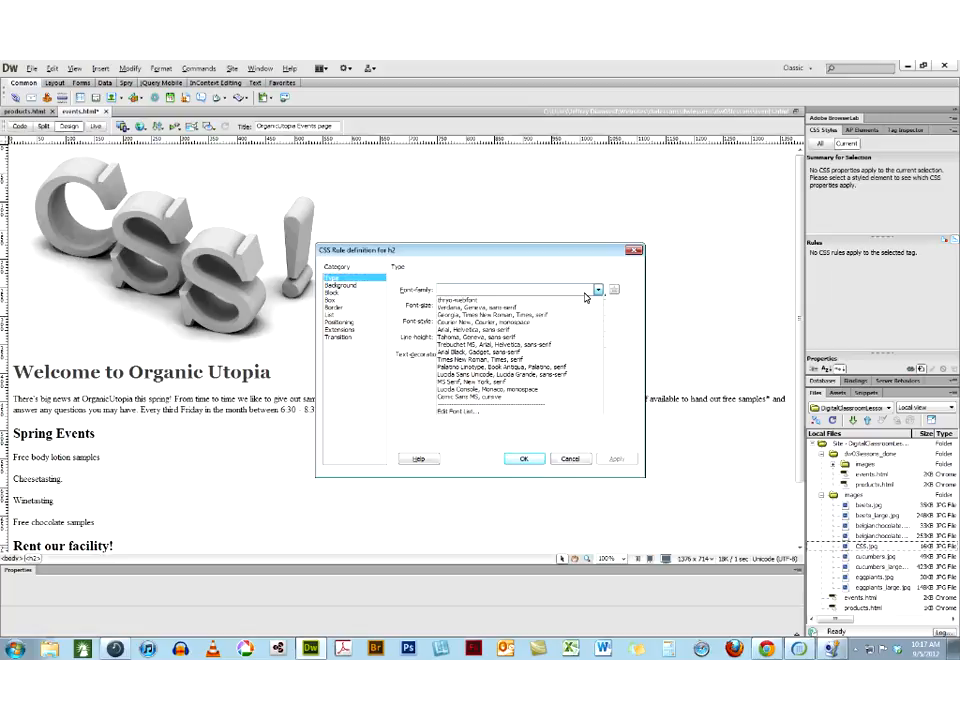
left_click(544, 315)
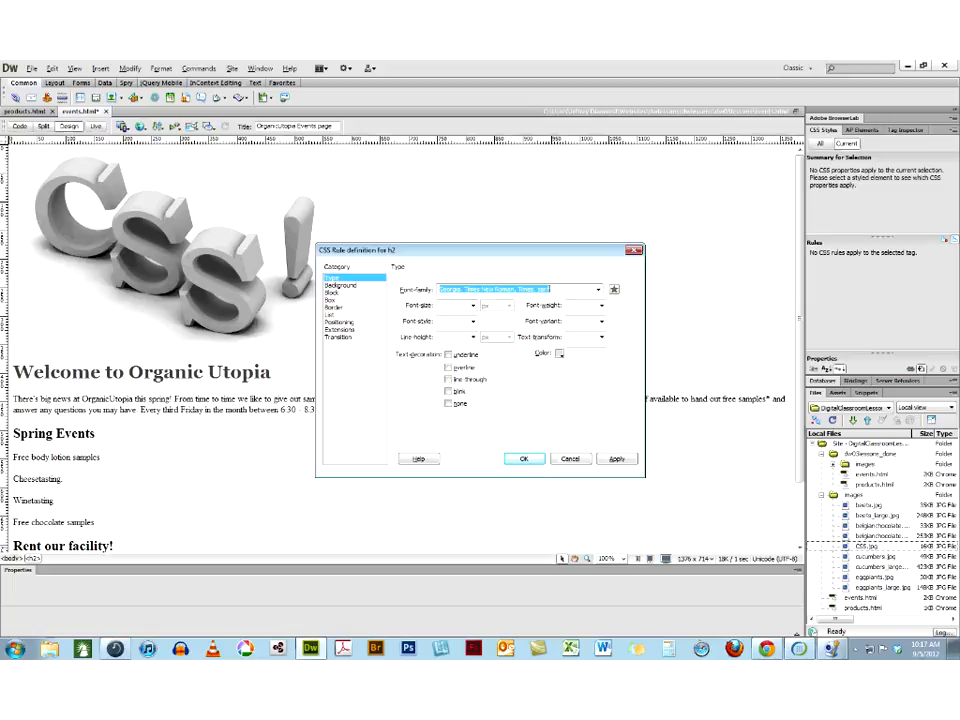
left_click(384, 287)
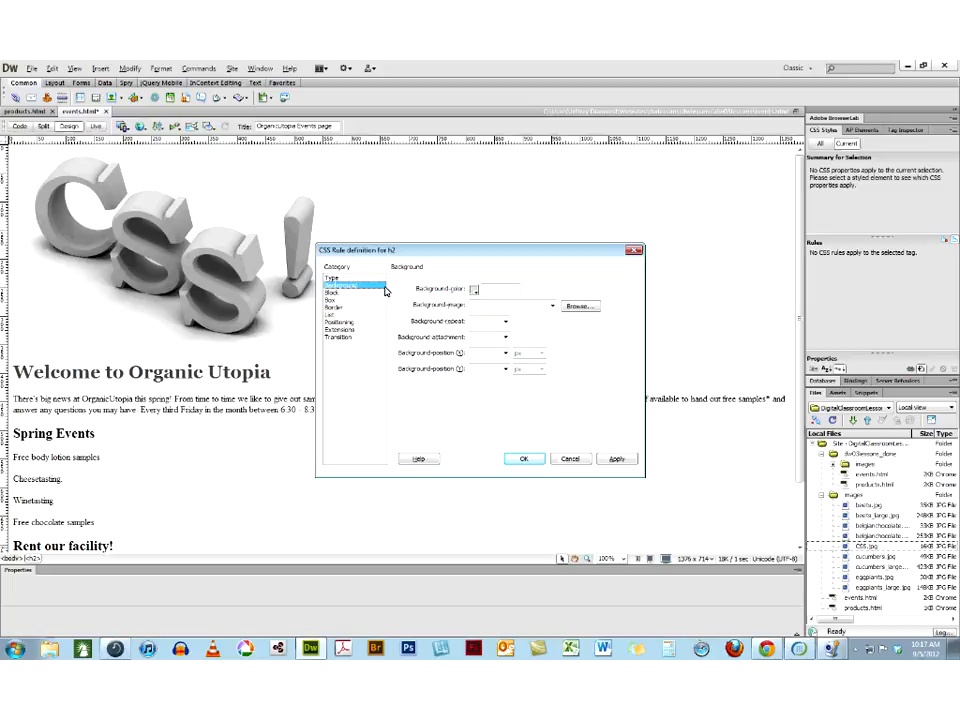
left_click(338, 278)
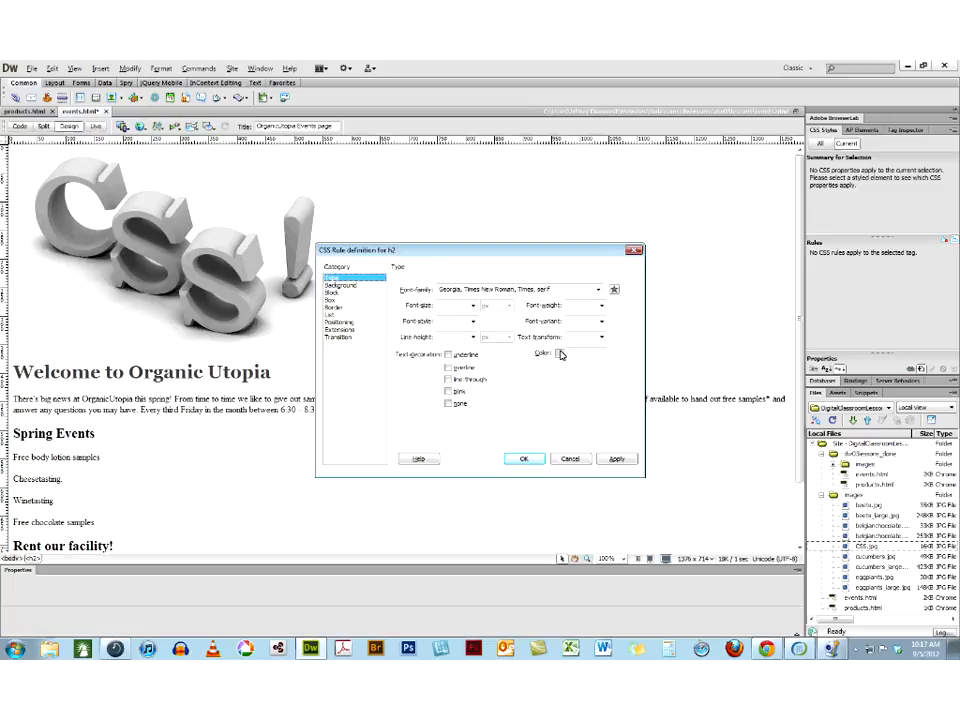
left_click(561, 353)
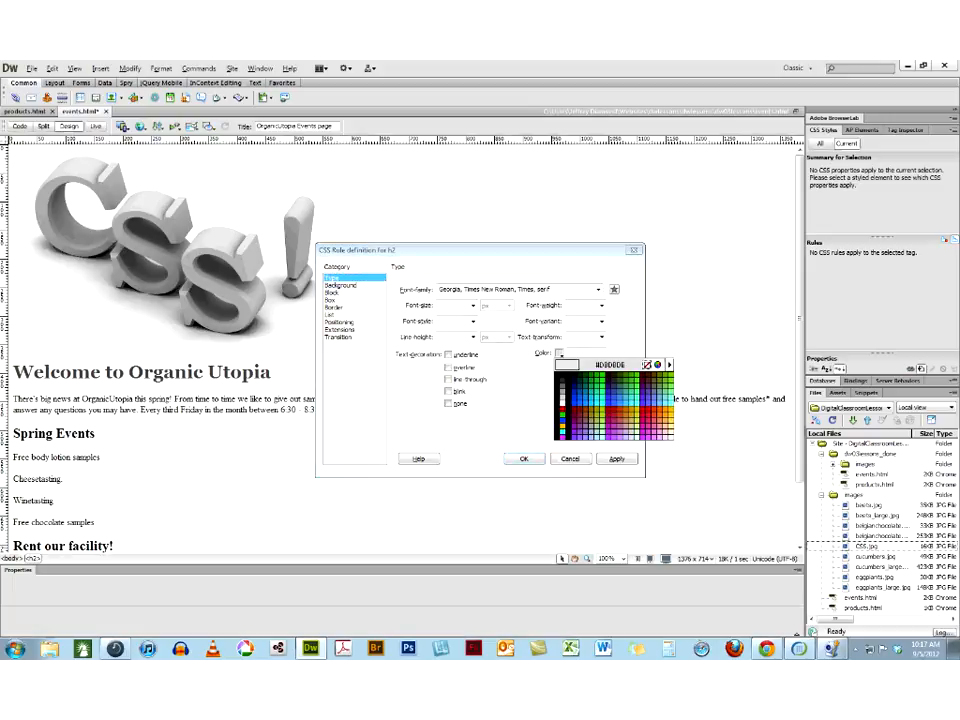
left_click(84, 172)
left_click(608, 460)
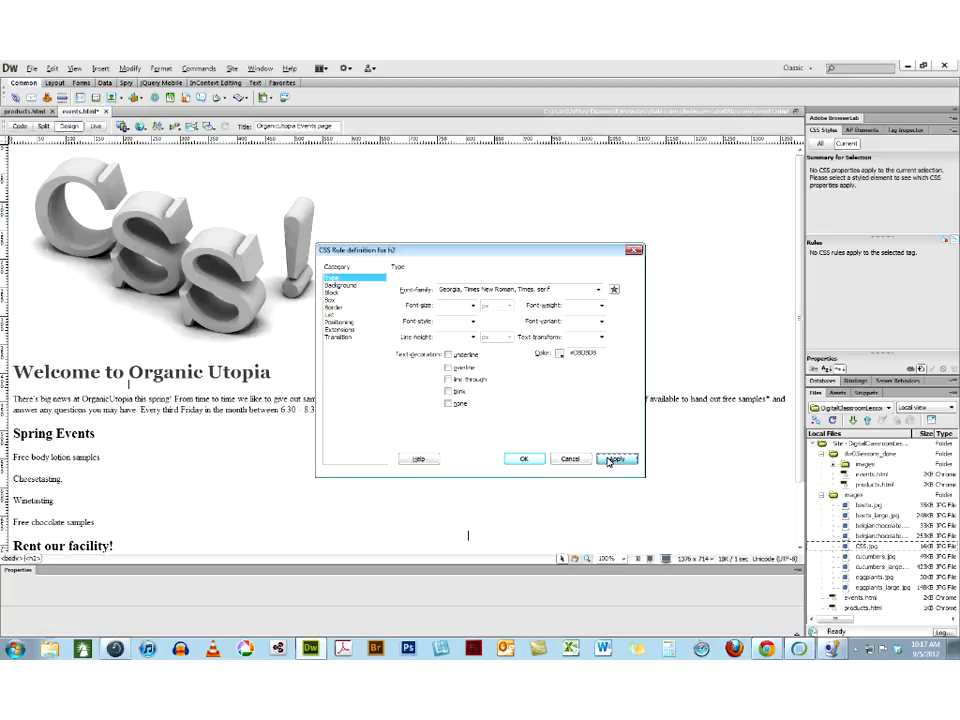
left_click(518, 458)
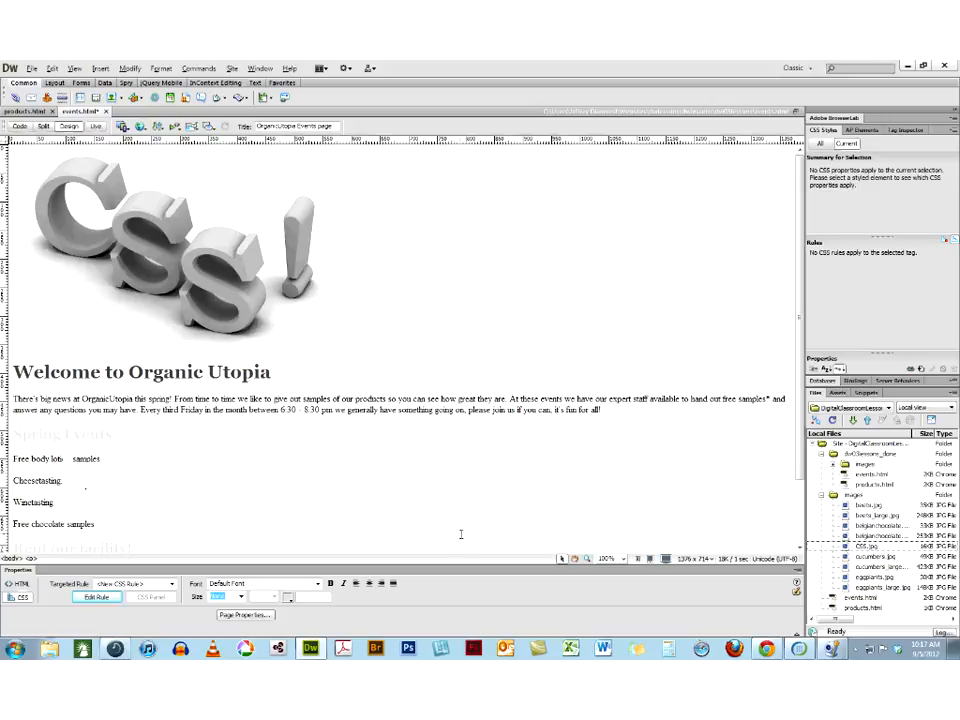
Edit the h2 rule to use the darker gray #878787 sampled from the image's exclamation mark and a bold font weight
scroll(461, 535, "down", 1)
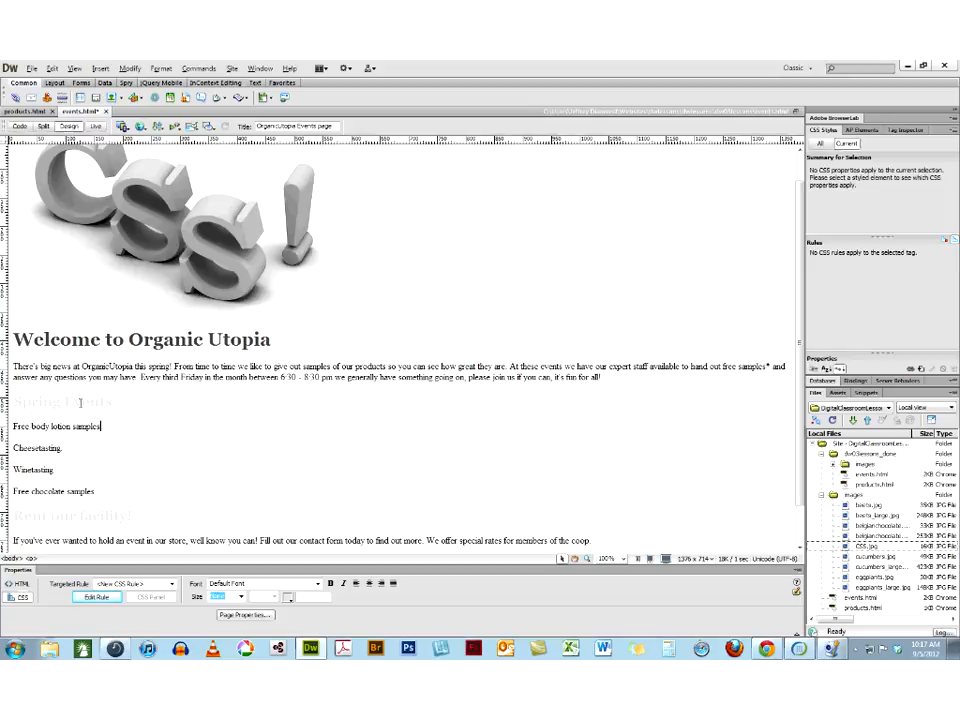
left_click(80, 403)
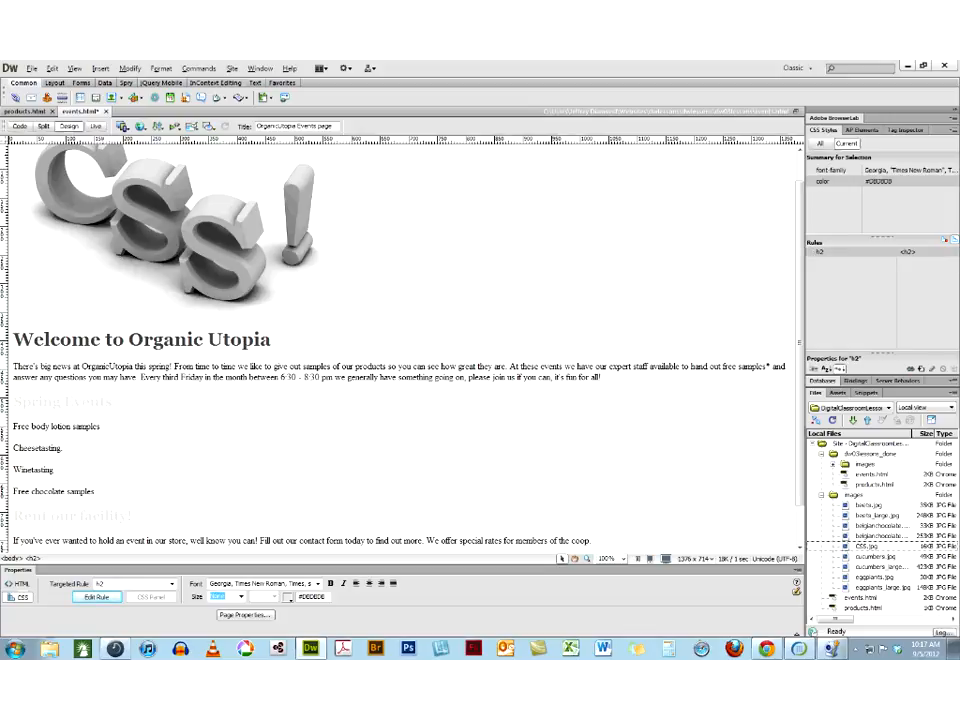
left_click(88, 598)
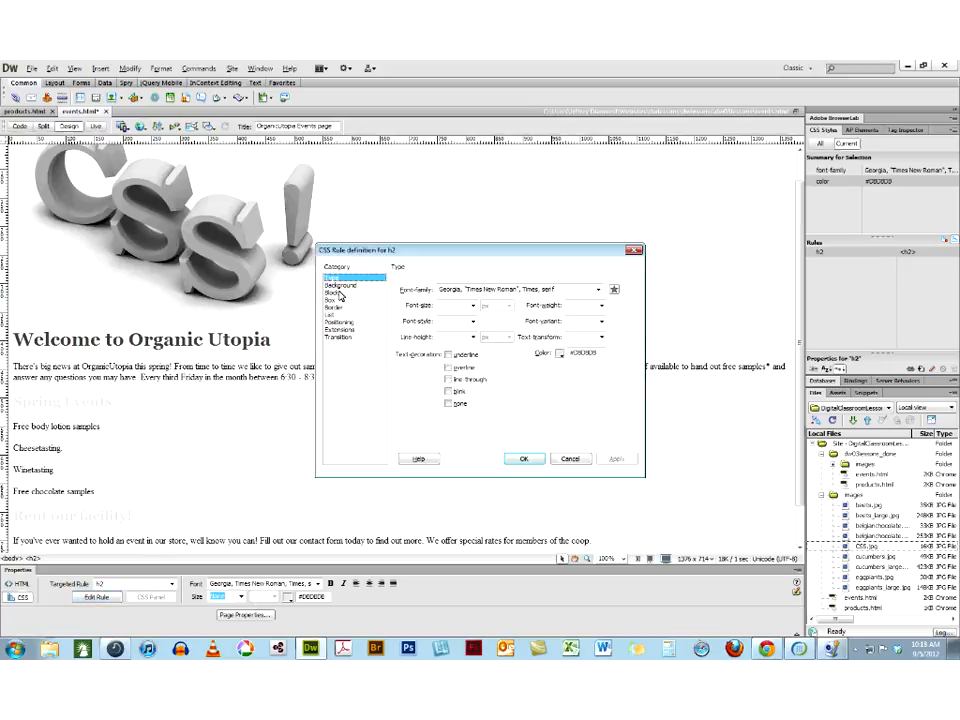
left_click(560, 354)
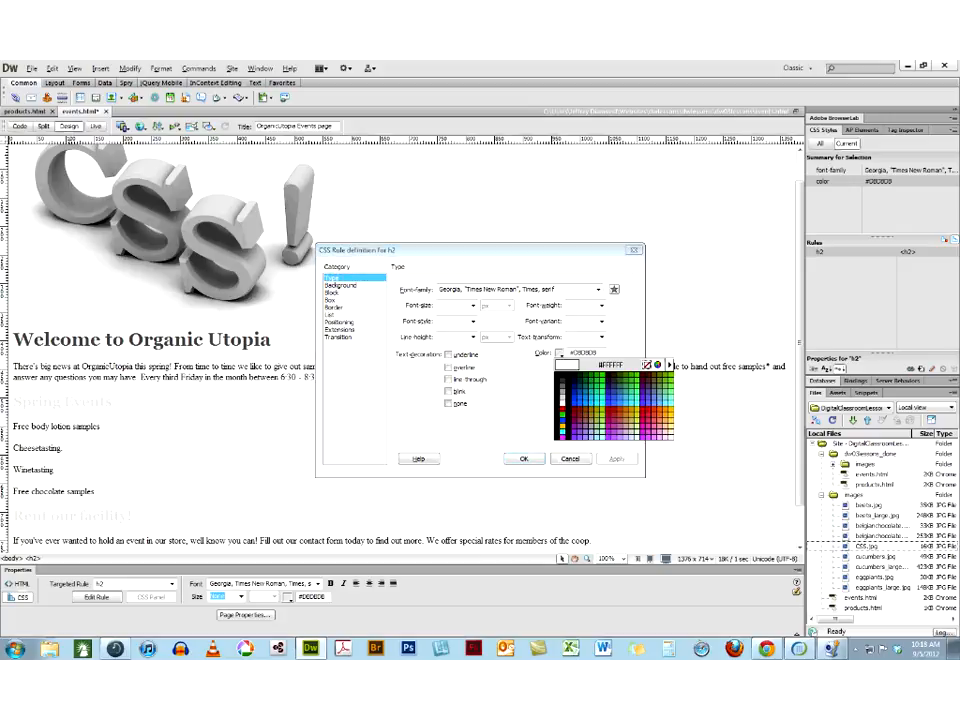
left_click(294, 208)
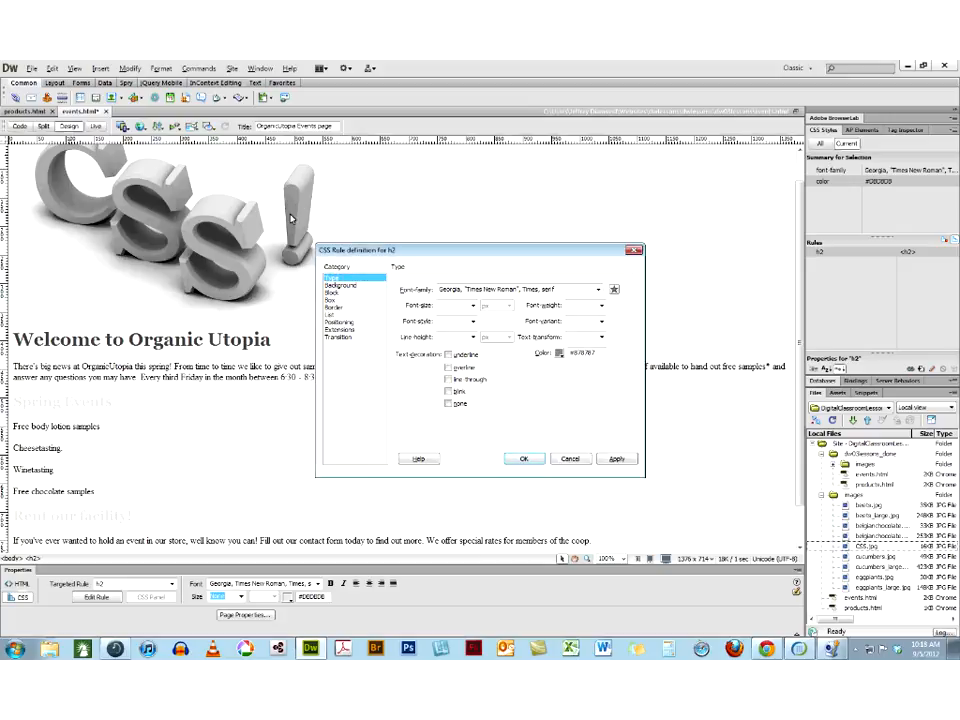
left_click(601, 306)
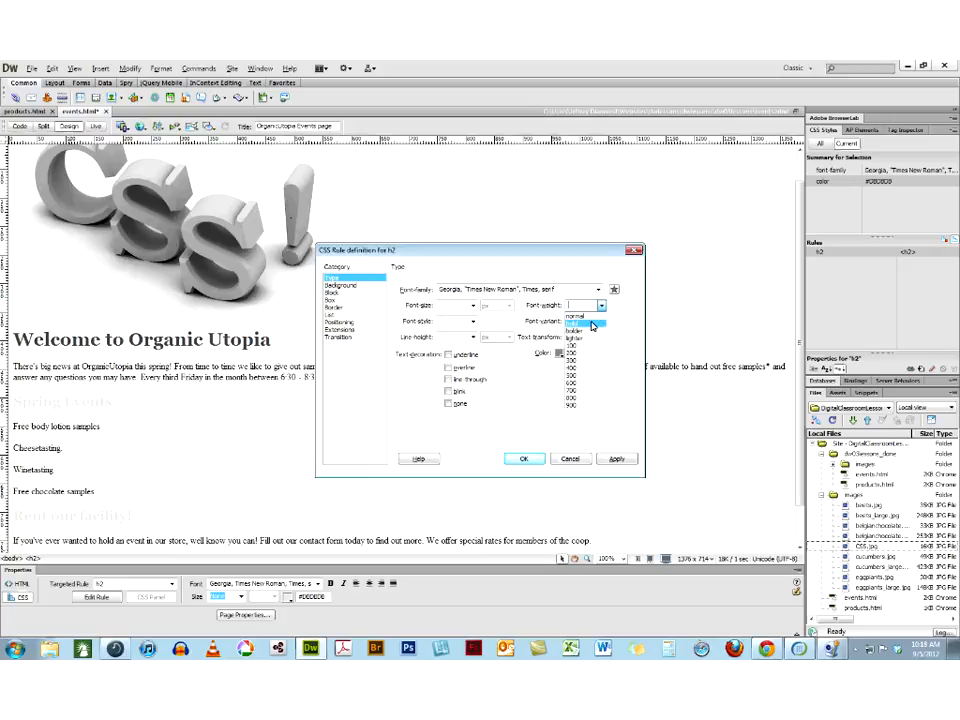
left_click(580, 325)
left_click(614, 460)
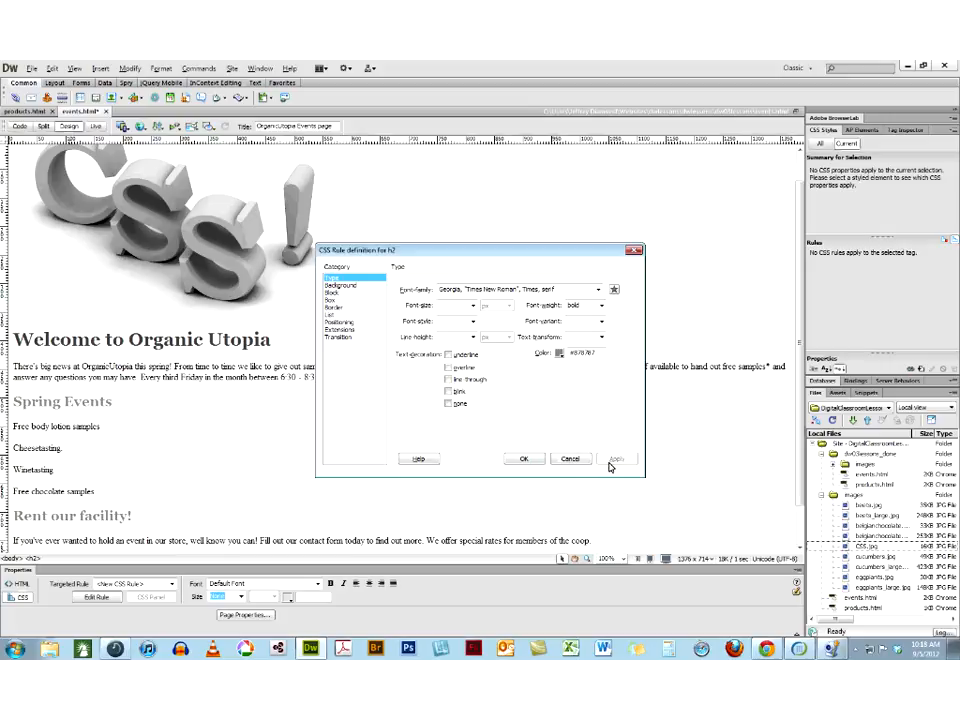
left_click(523, 458)
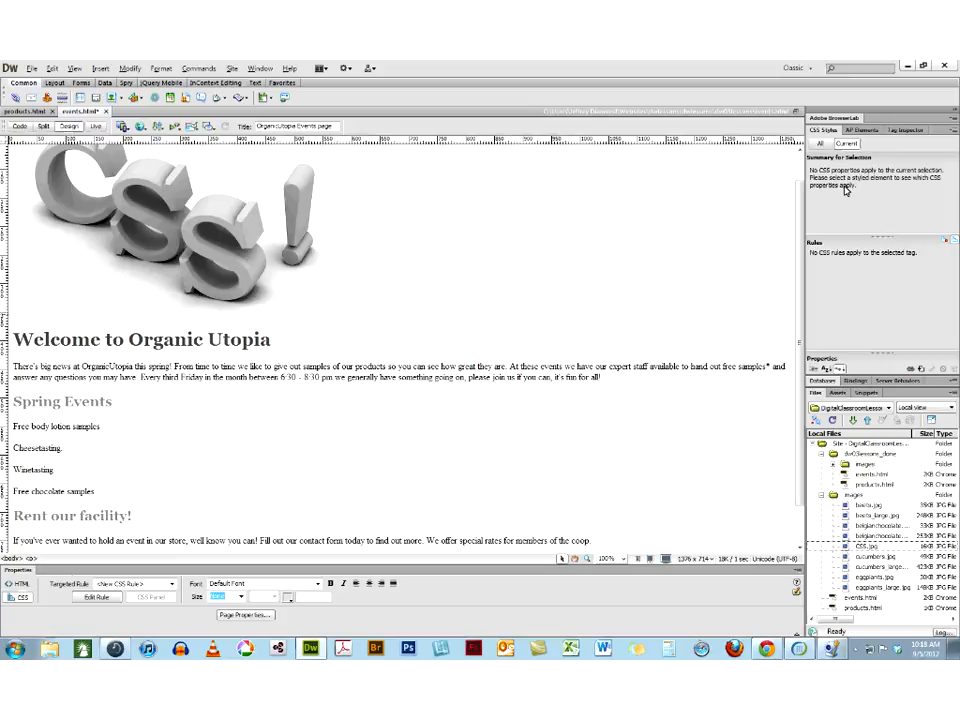
Examine the CSS rules applied to the "Spring Events" and "Welcome to Organic Utopia" headings and compare them with the list of all rules
left_click(68, 403)
left_click(821, 254)
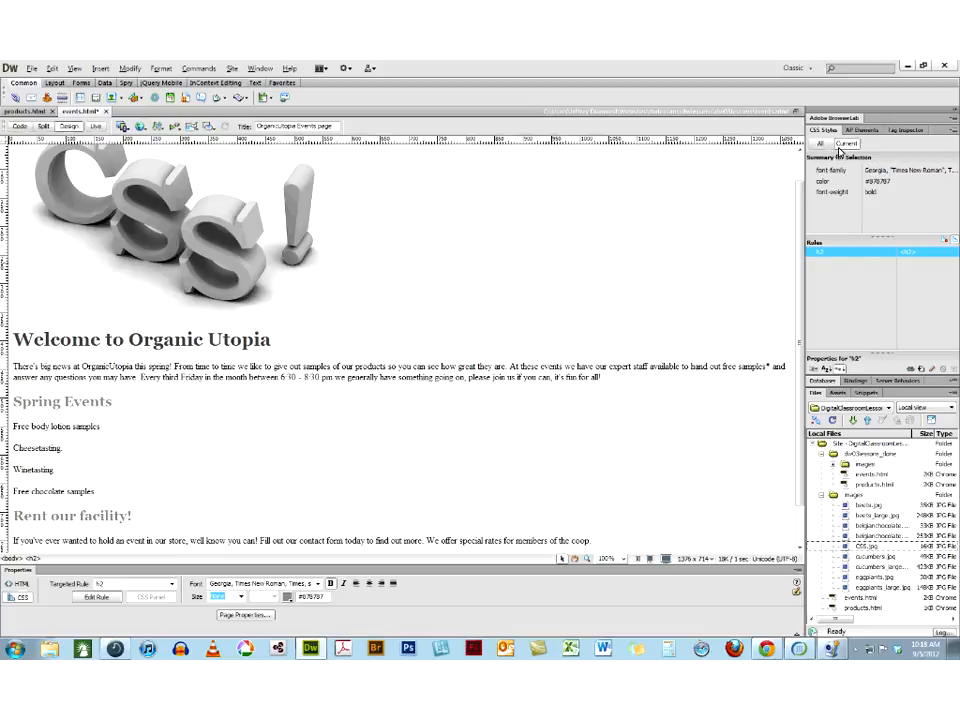
left_click(824, 145)
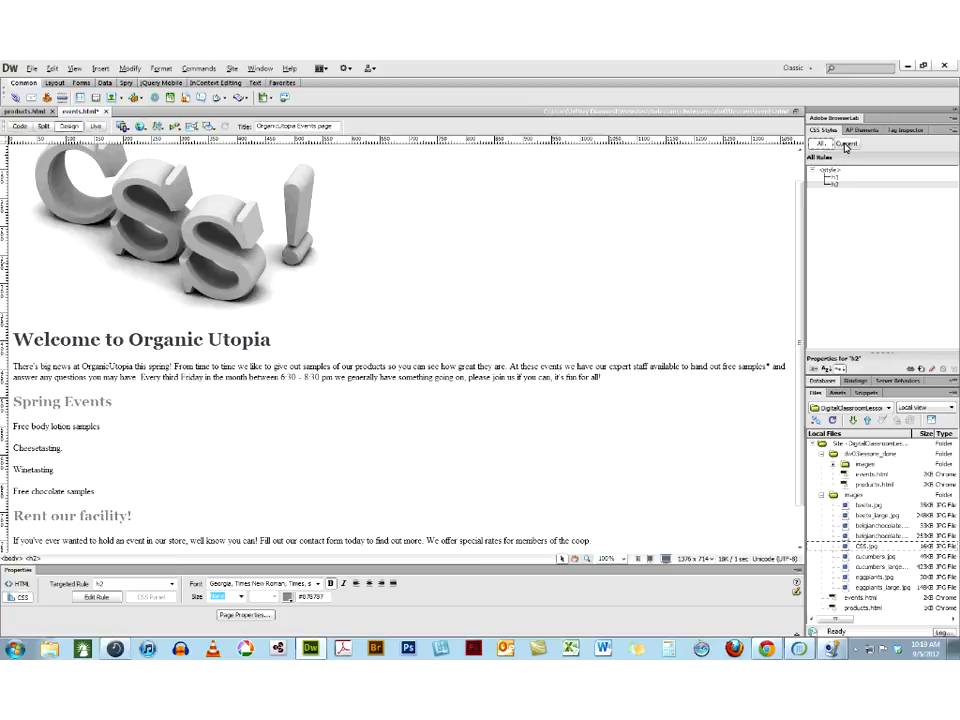
left_click(846, 145)
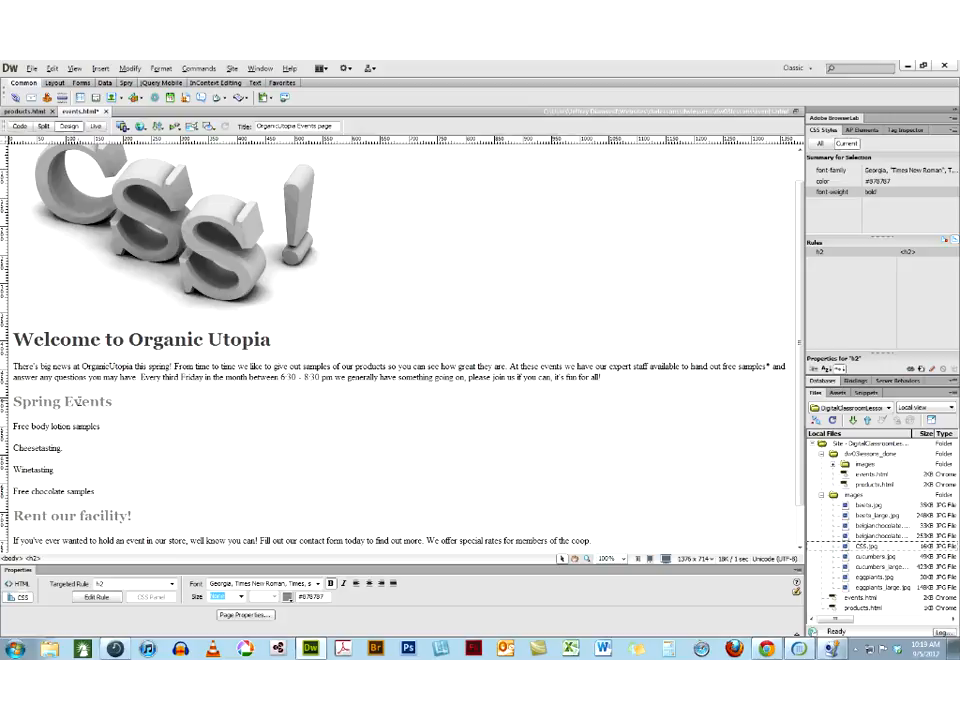
left_click(821, 253)
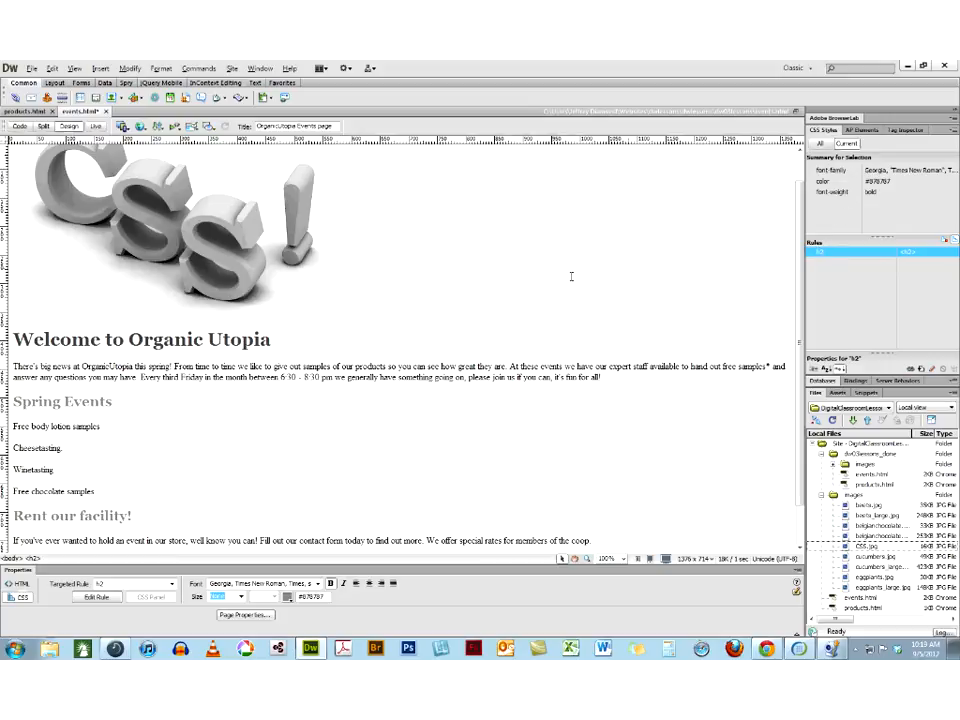
left_click(232, 339)
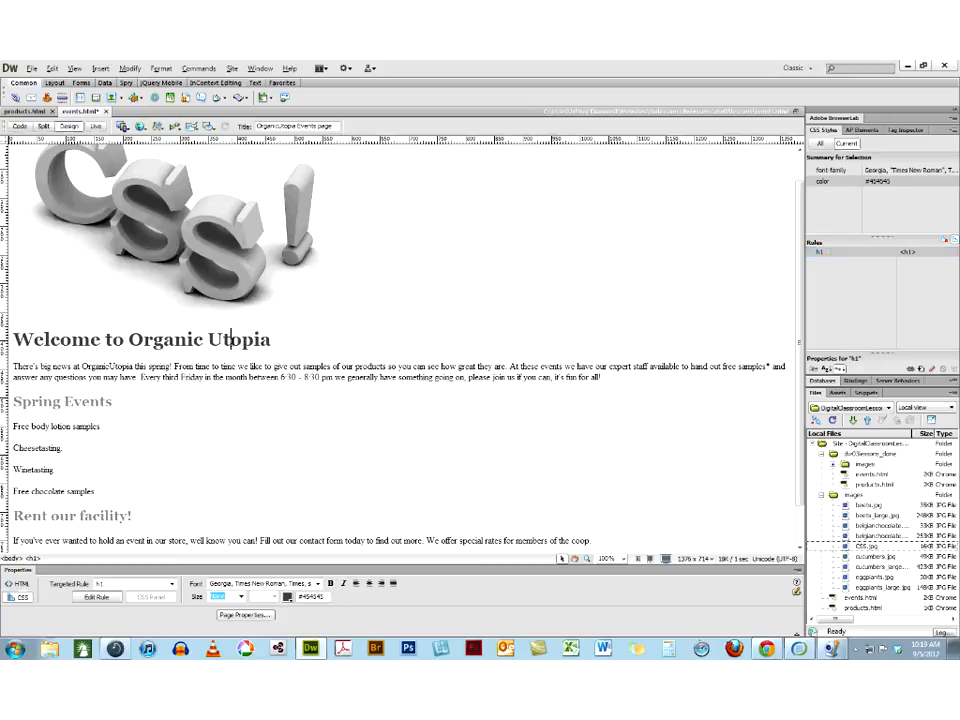
left_click(819, 254)
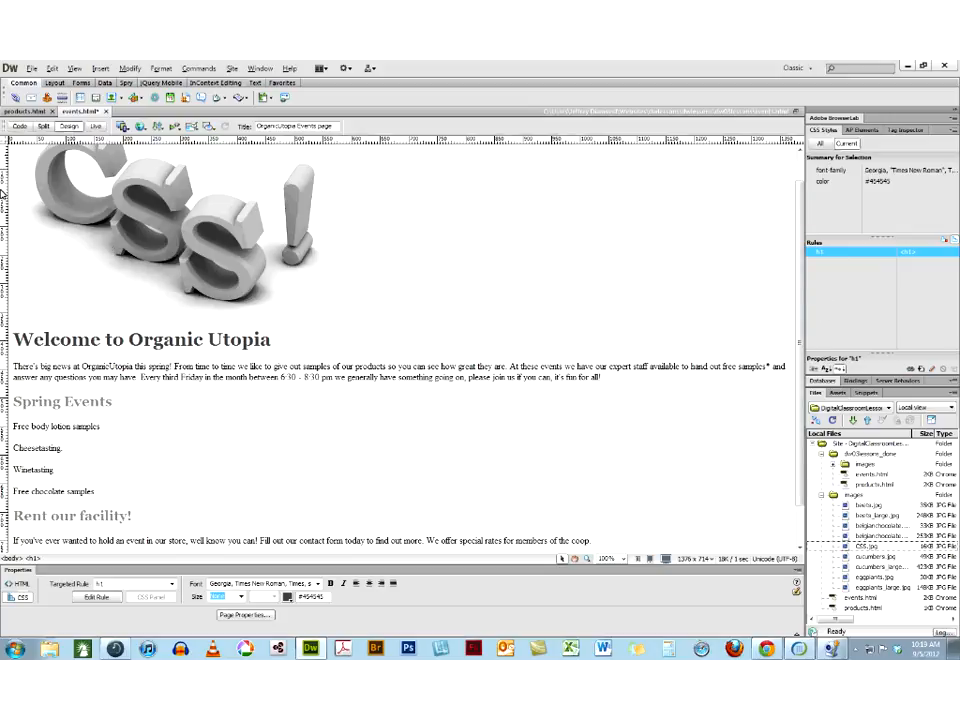
Delete the h2 and h1 rules from the document's internal style sheet
left_click(820, 143)
left_click(824, 186)
left_click(832, 186)
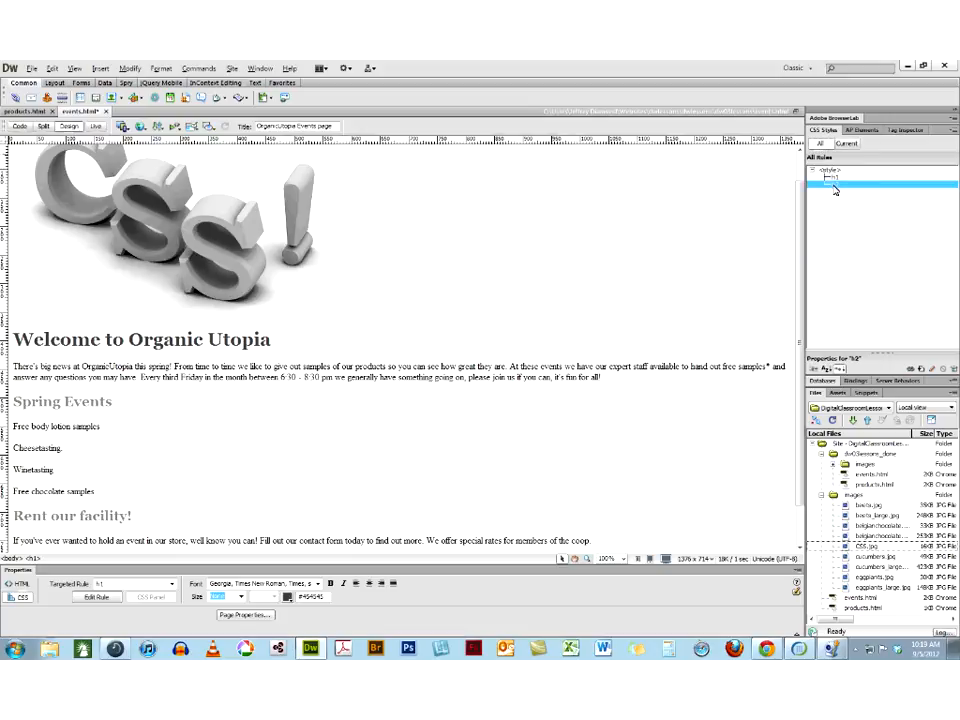
left_click(954, 370)
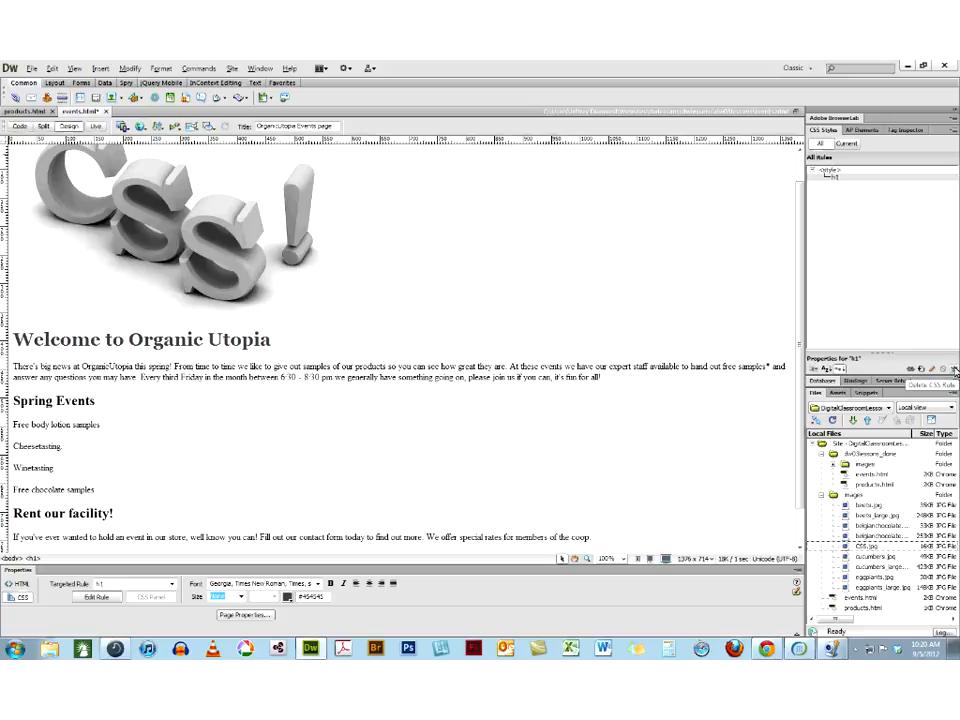
left_click(839, 180)
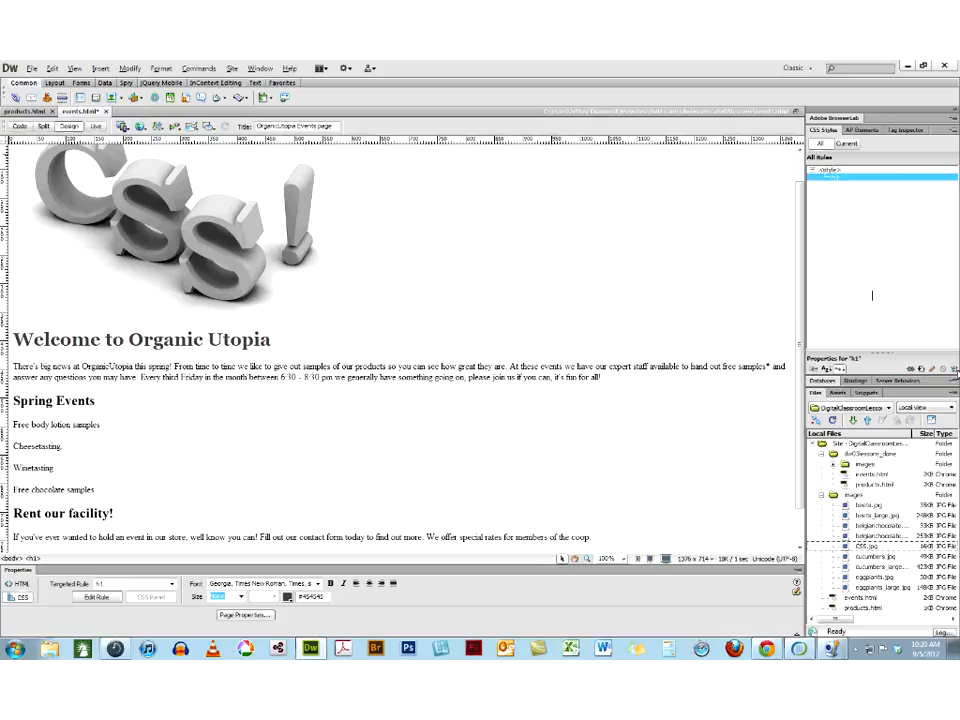
left_click(954, 370)
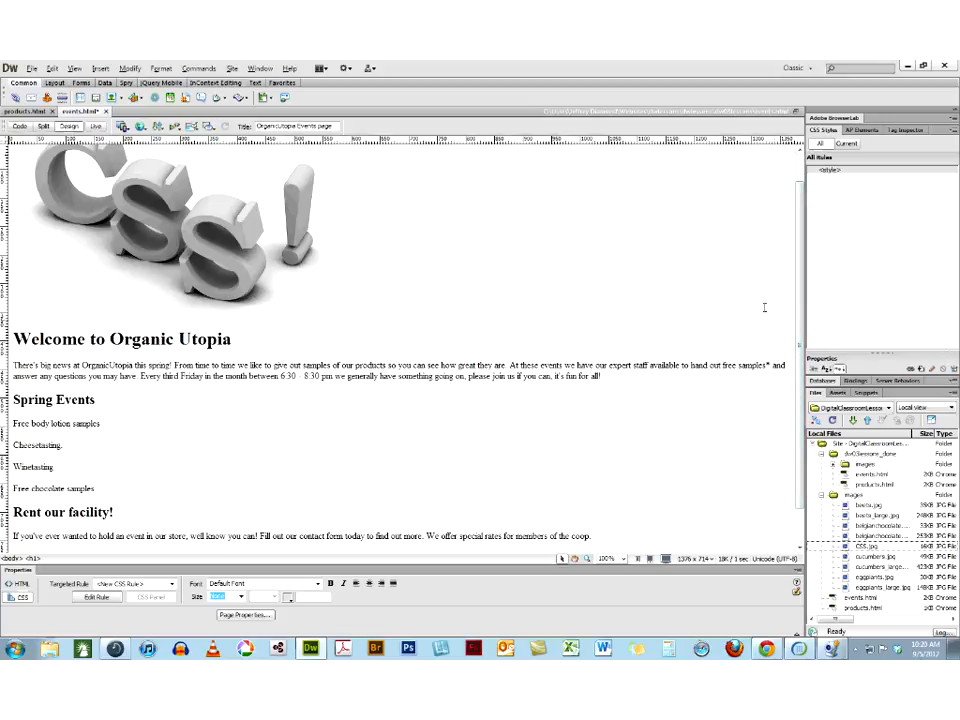
In the page properties, set the page font to Verdana, Geneva, sans-serif and the text color to #474747 sampled from the CSS image
left_click(128, 69)
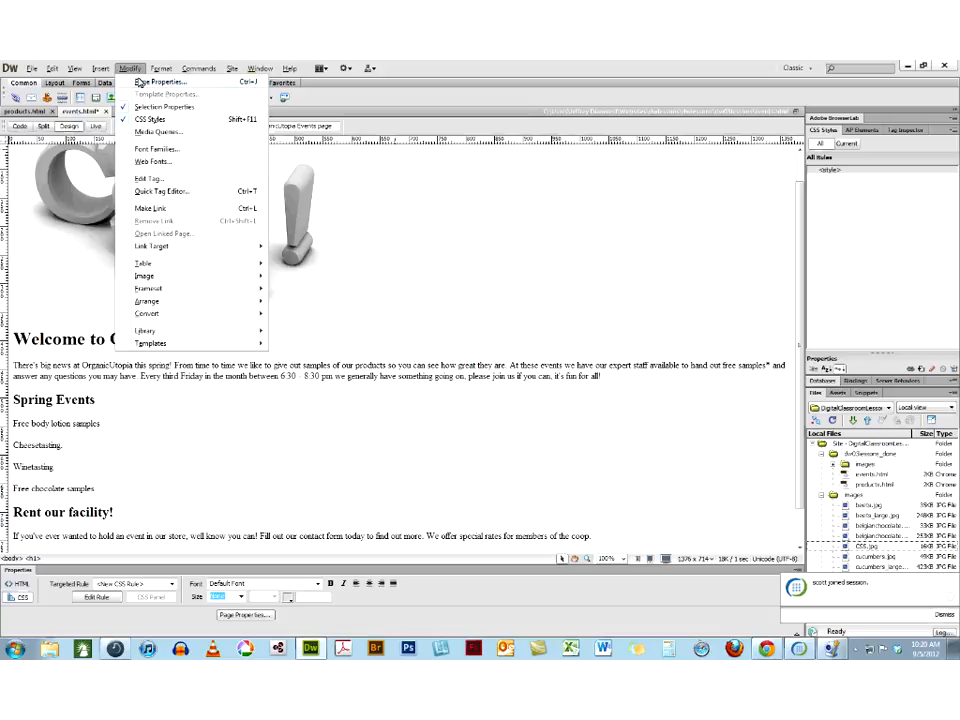
left_click(555, 66)
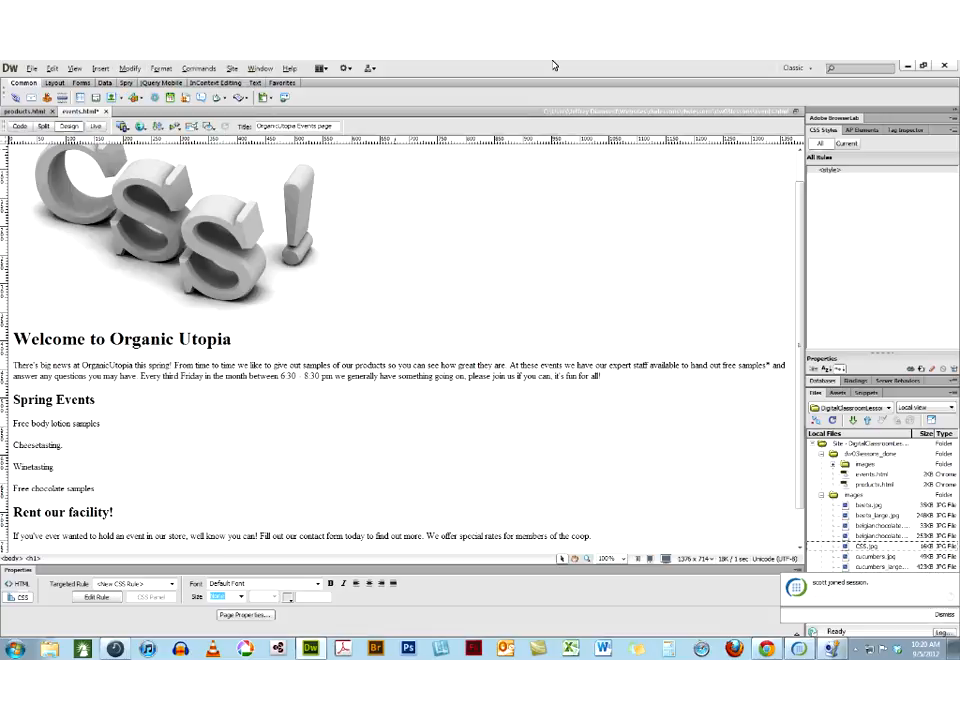
left_click(245, 615)
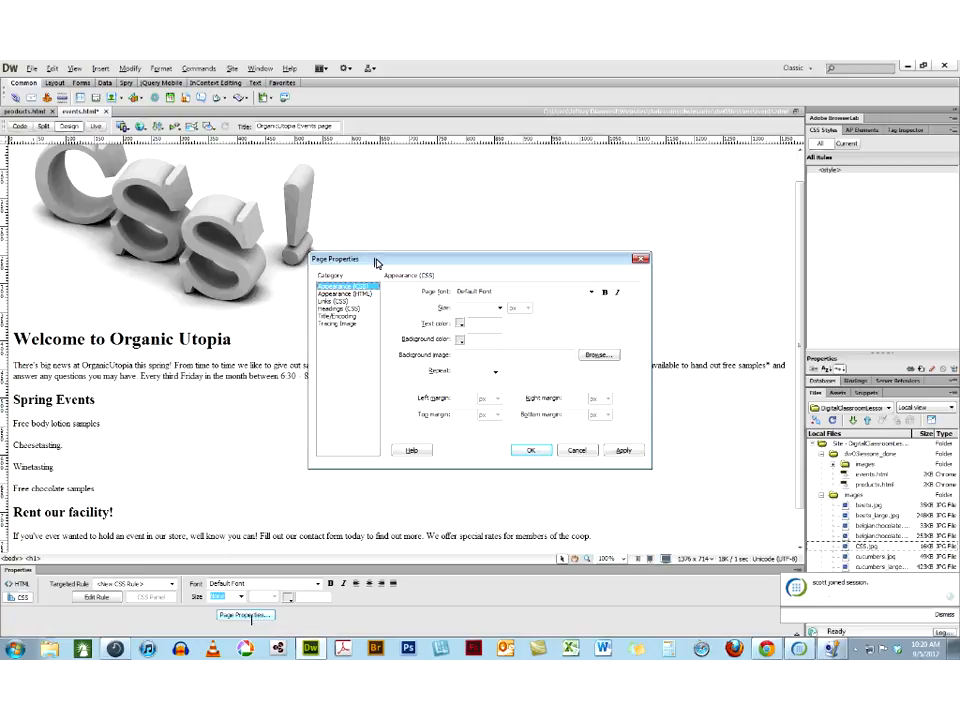
left_click_drag(375, 262, 424, 200)
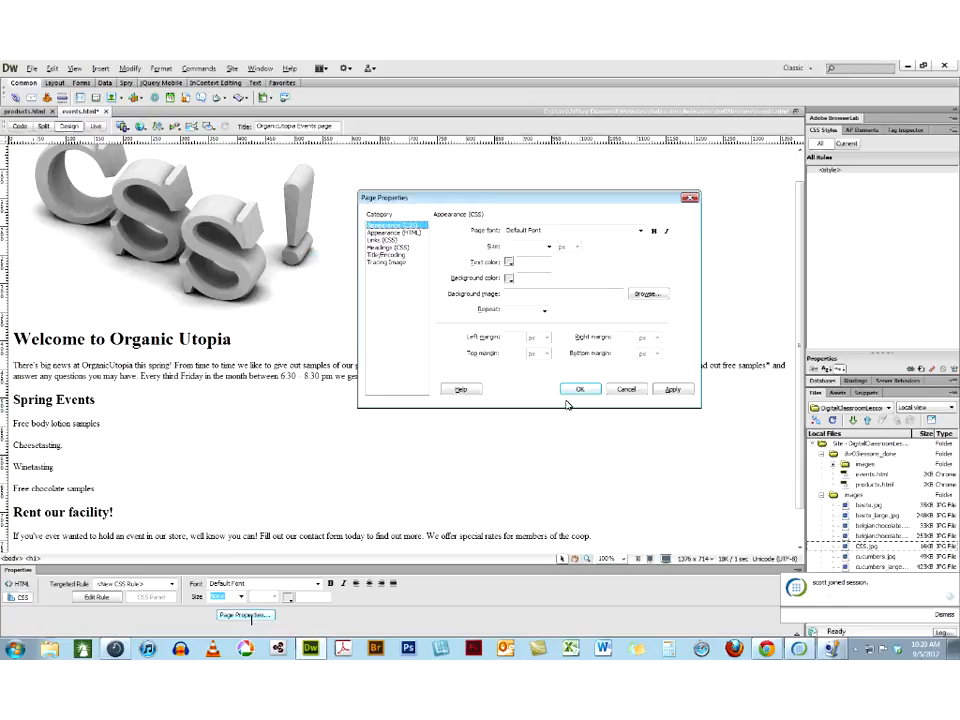
left_click(641, 232)
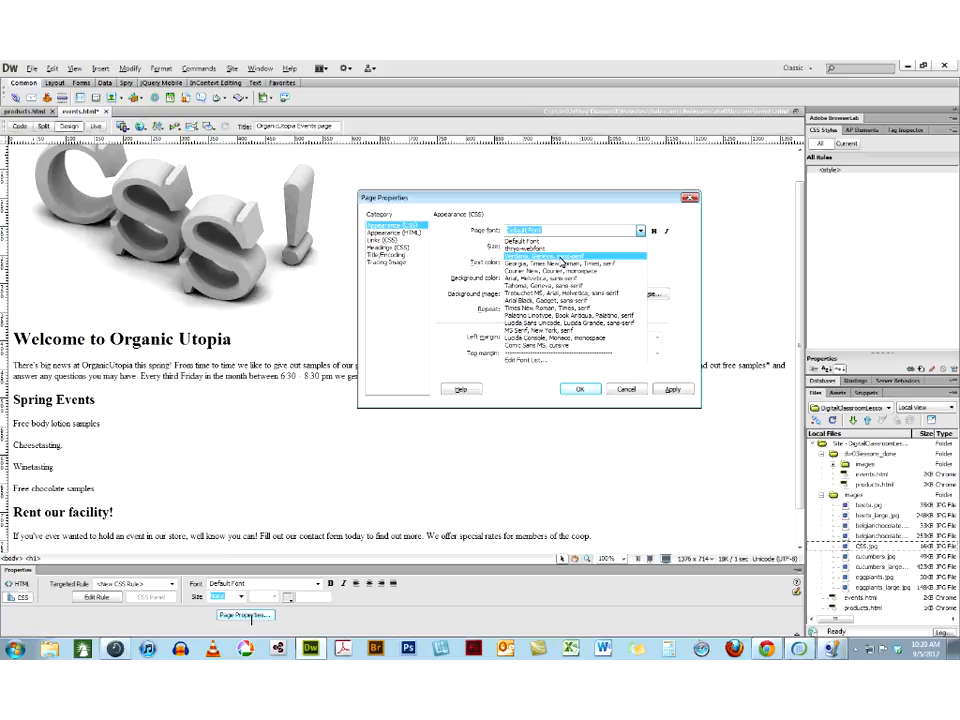
left_click(563, 258)
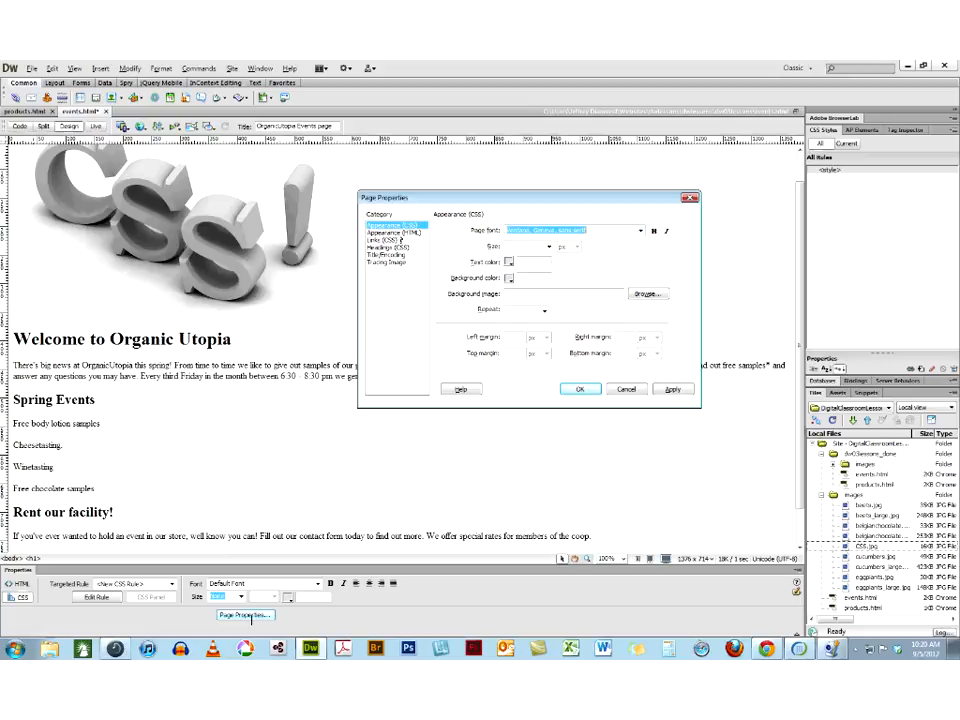
left_click(510, 262)
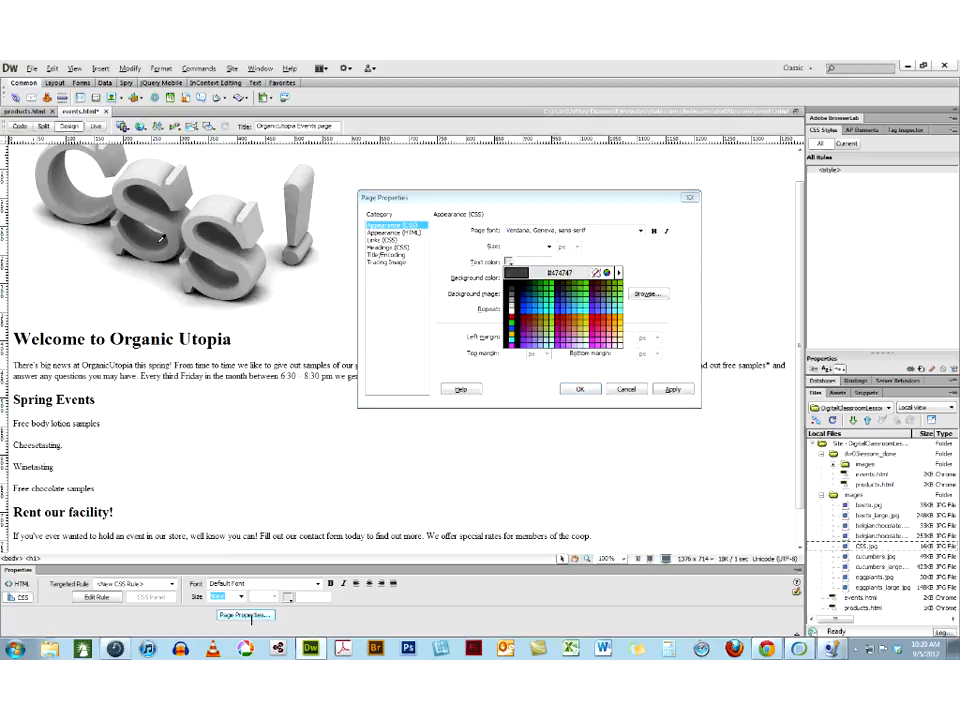
left_click(160, 238)
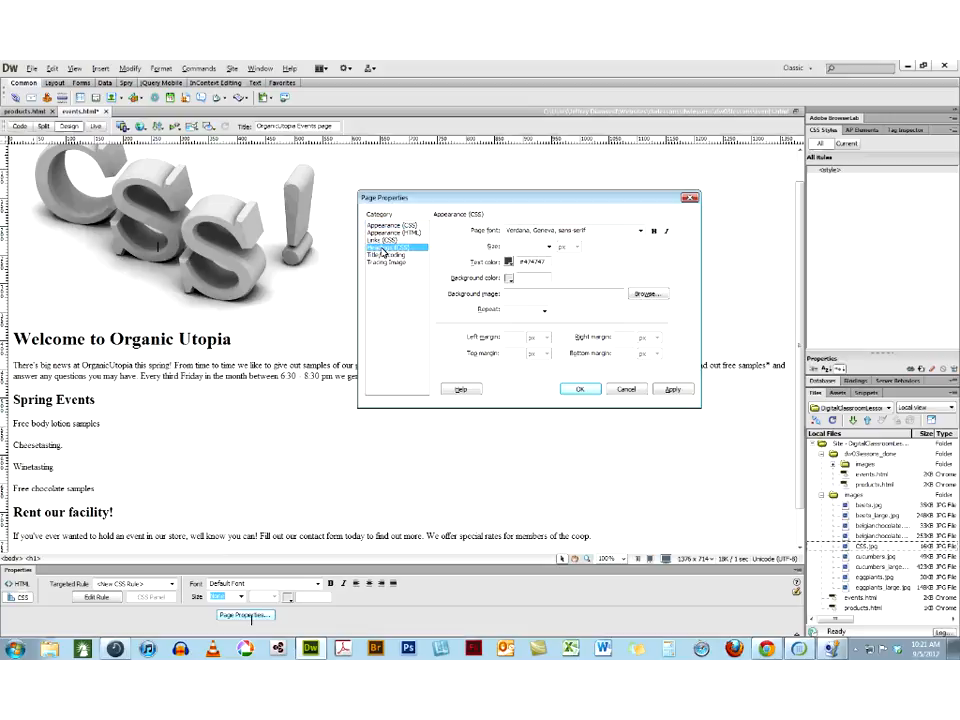
Set Heading 1 and Heading 2 to #868686 sampled from the image's exclamation mark, with heading font Georgia, Times New Roman, Times, serif
left_click(383, 248)
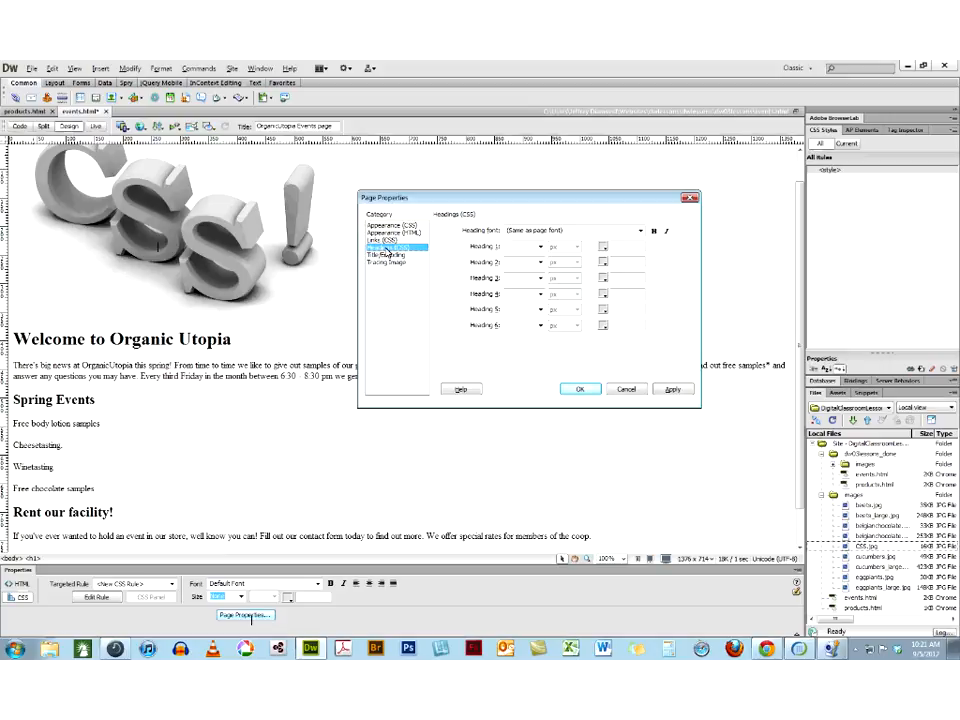
left_click(541, 248)
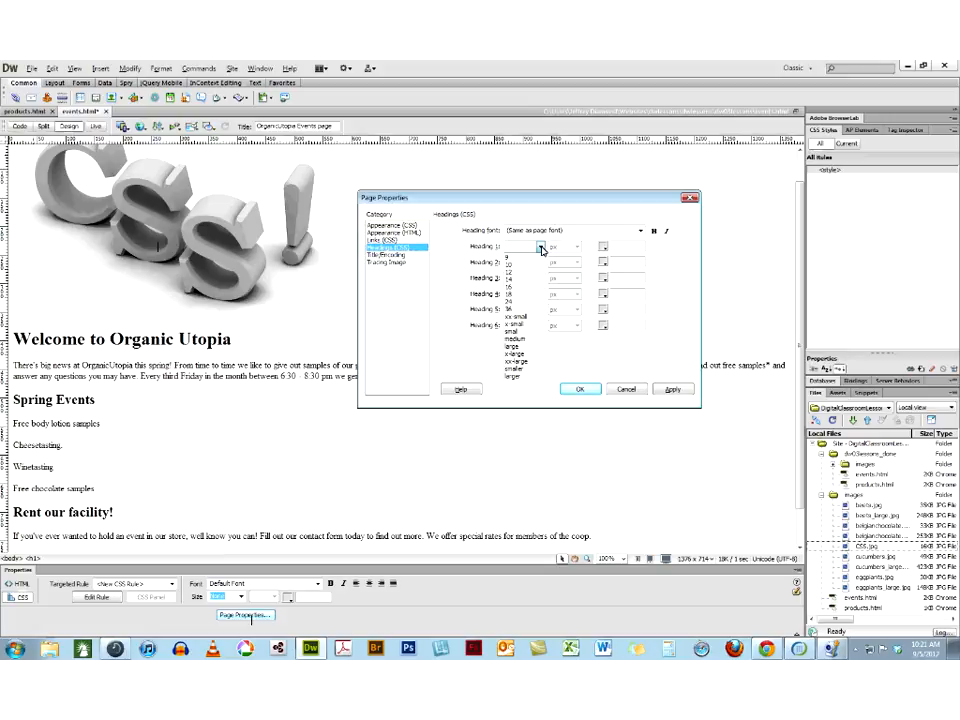
left_click(540, 247)
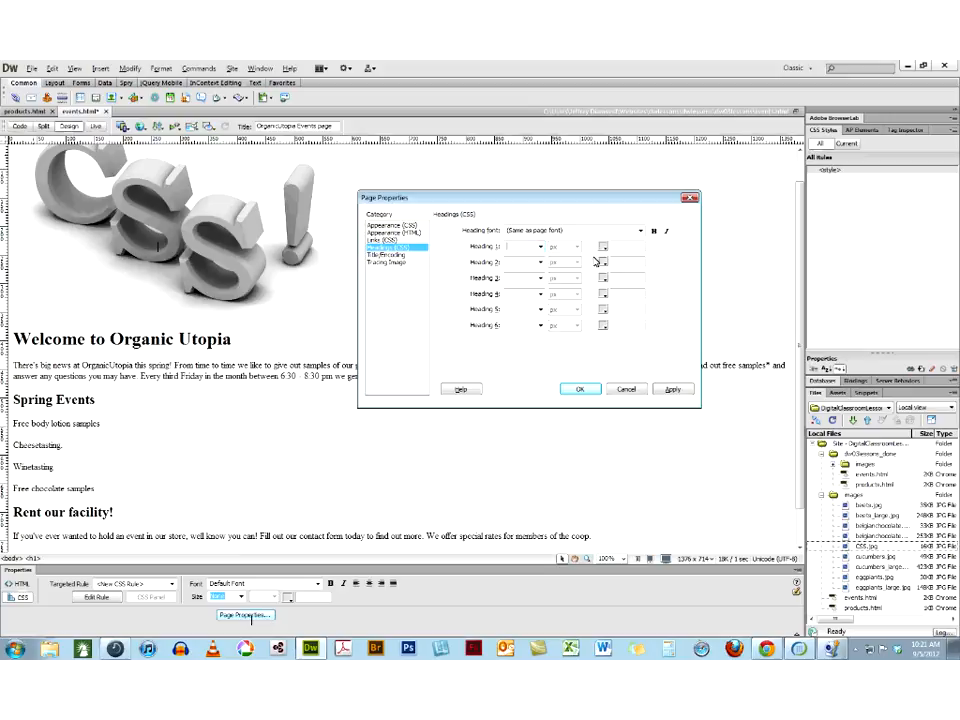
left_click(602, 247)
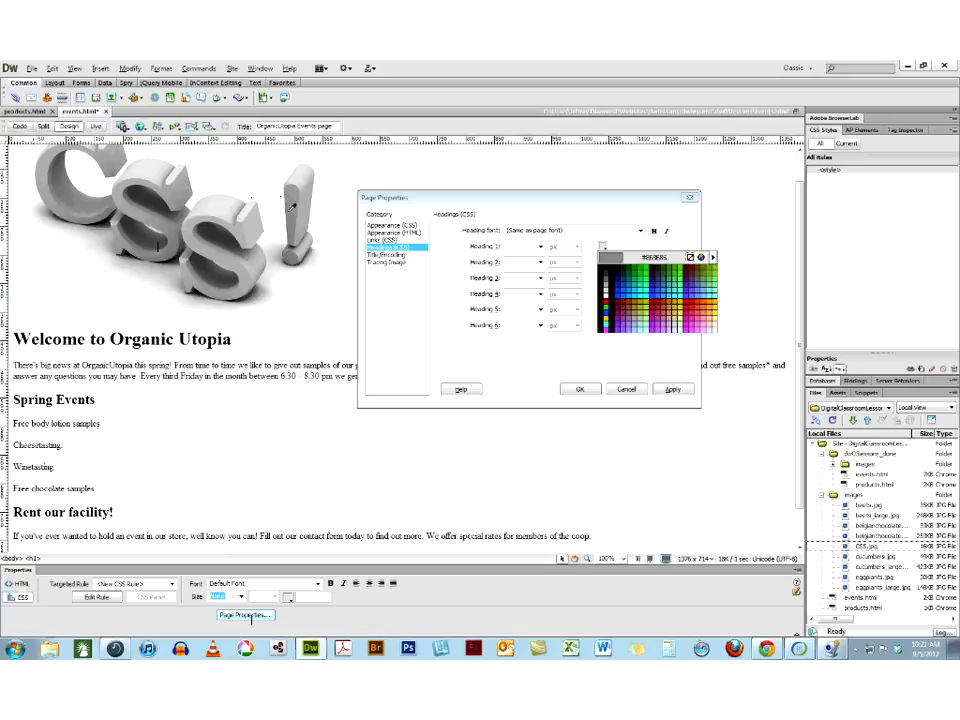
left_click(291, 207)
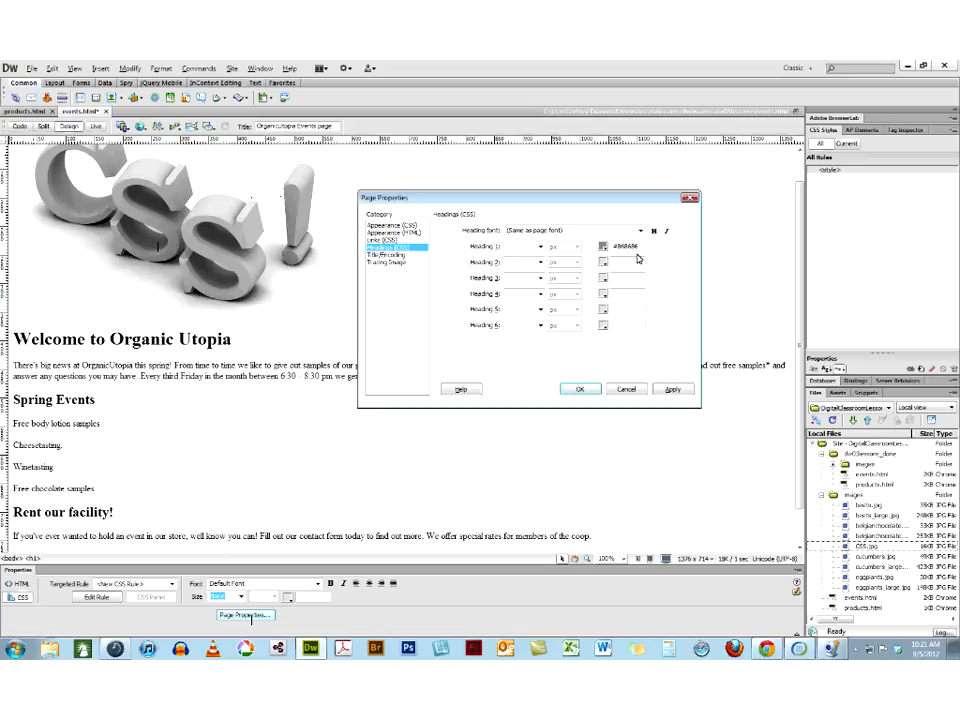
left_click(602, 262)
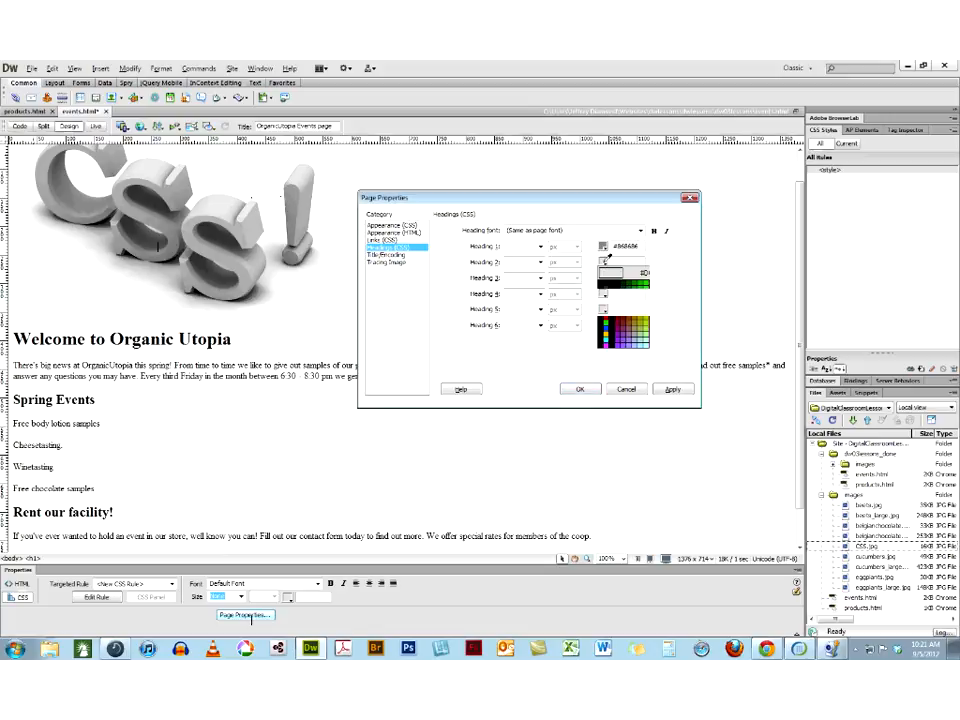
left_click(294, 215)
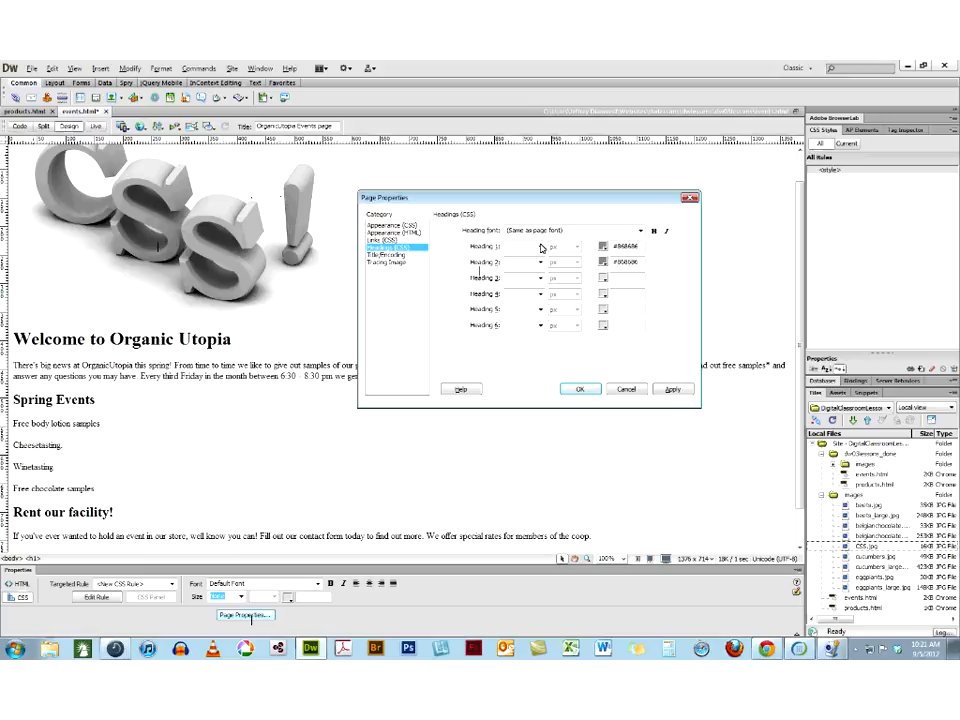
left_click(641, 231)
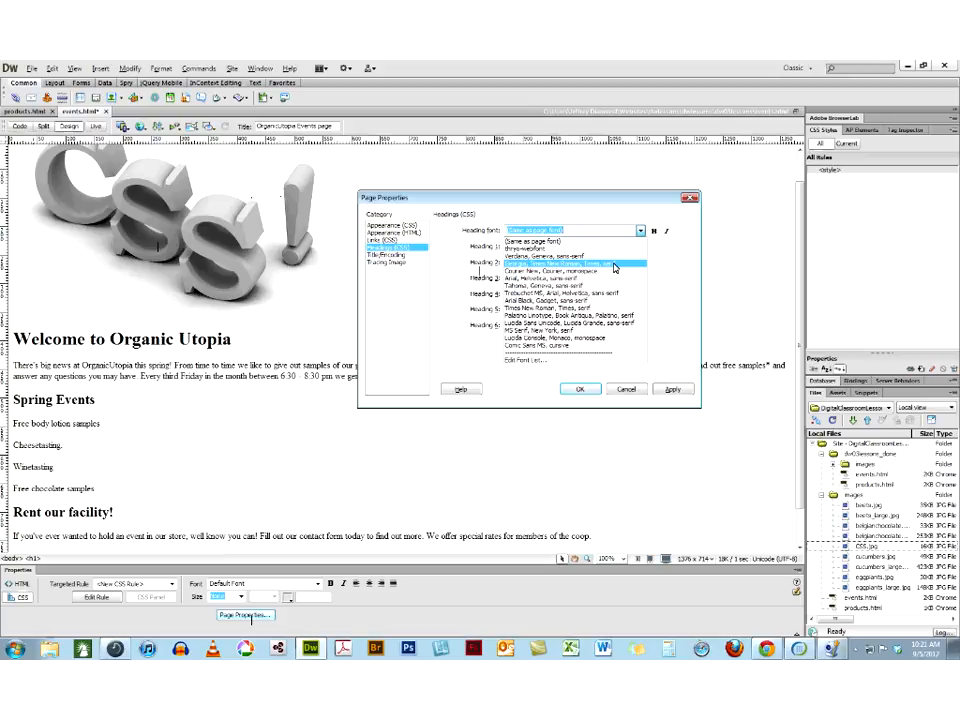
left_click(615, 266)
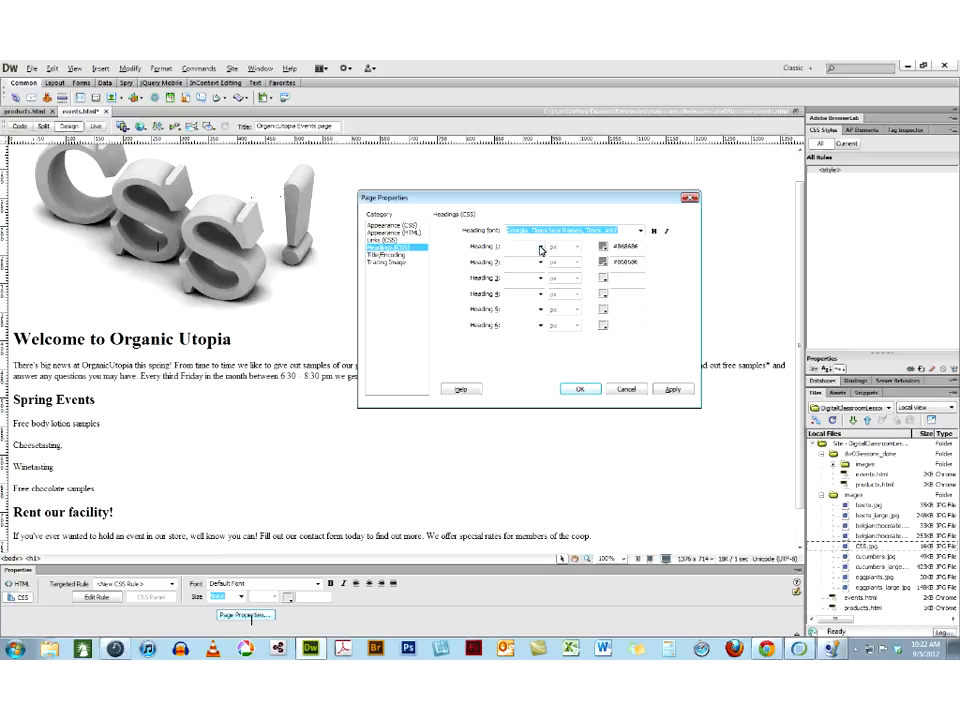
Review the link settings, set the document type to XHTML 1.0 Strict, and apply the page properties
left_click(381, 240)
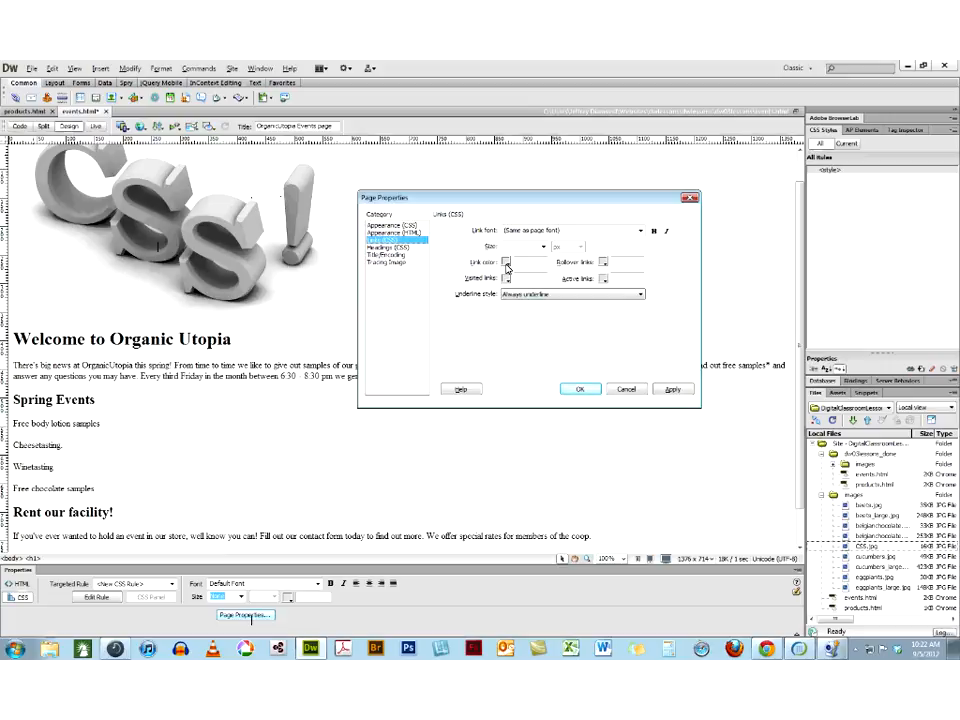
left_click(380, 256)
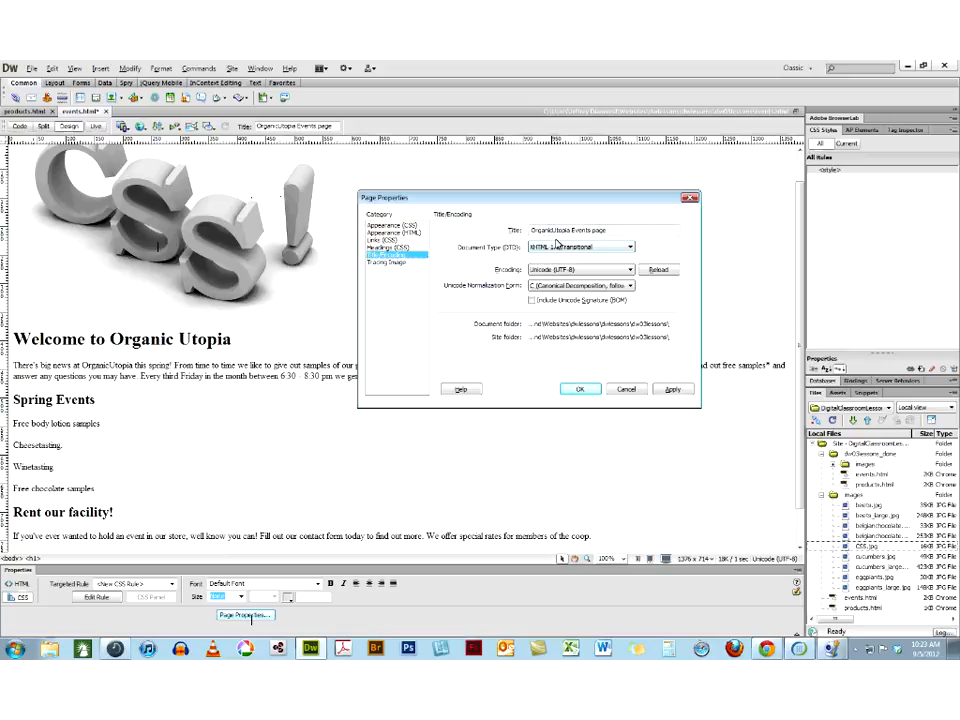
left_click(556, 230)
left_click(576, 250)
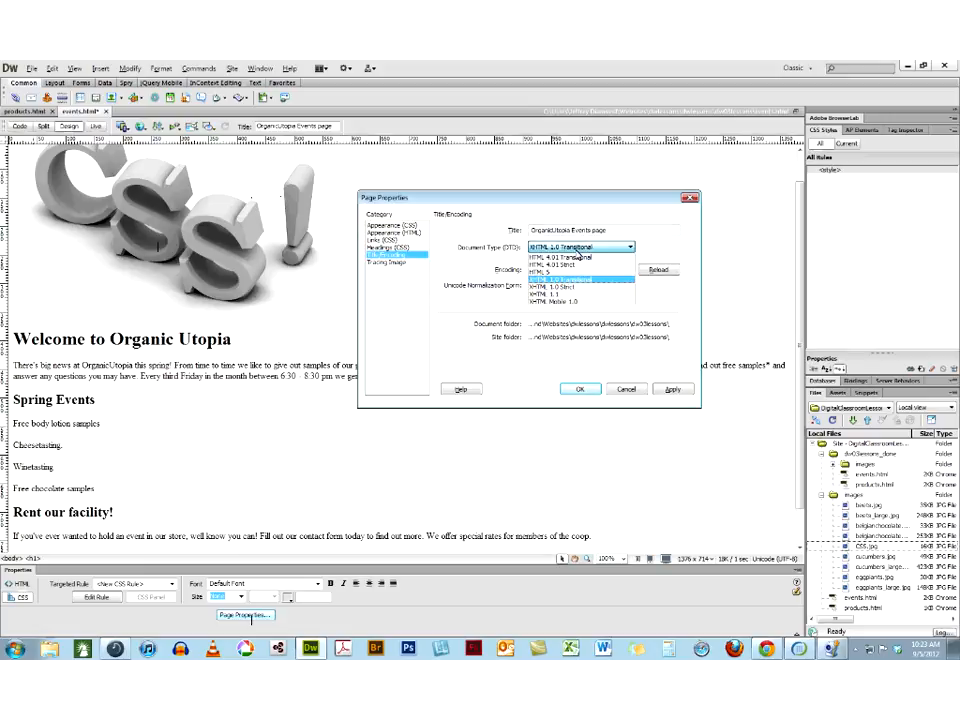
left_click(573, 288)
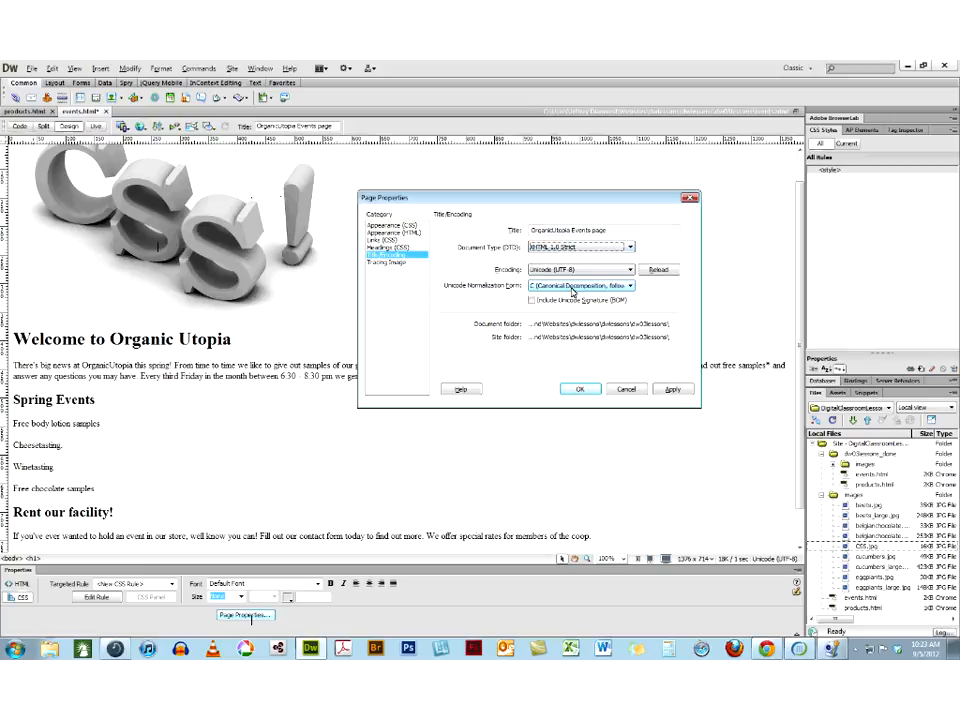
left_click(672, 389)
left_click(579, 389)
left_click(505, 482)
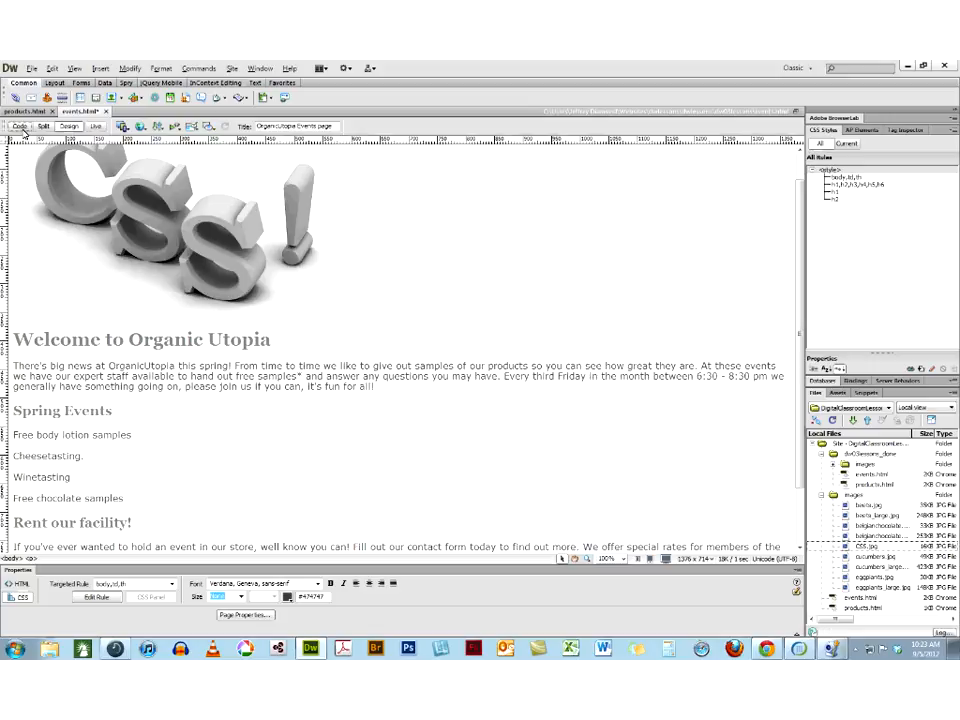
Examine the page's source code, focusing on the style block in the head and the body markup it styles
left_click(20, 127)
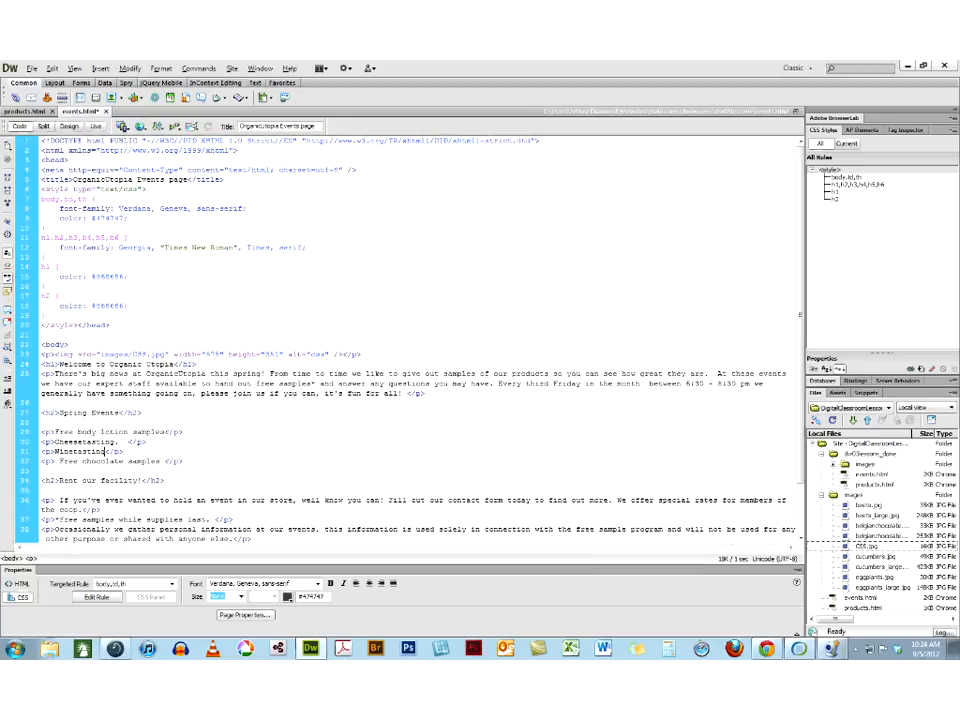
left_click_drag(33, 189, 80, 327)
left_click(148, 326)
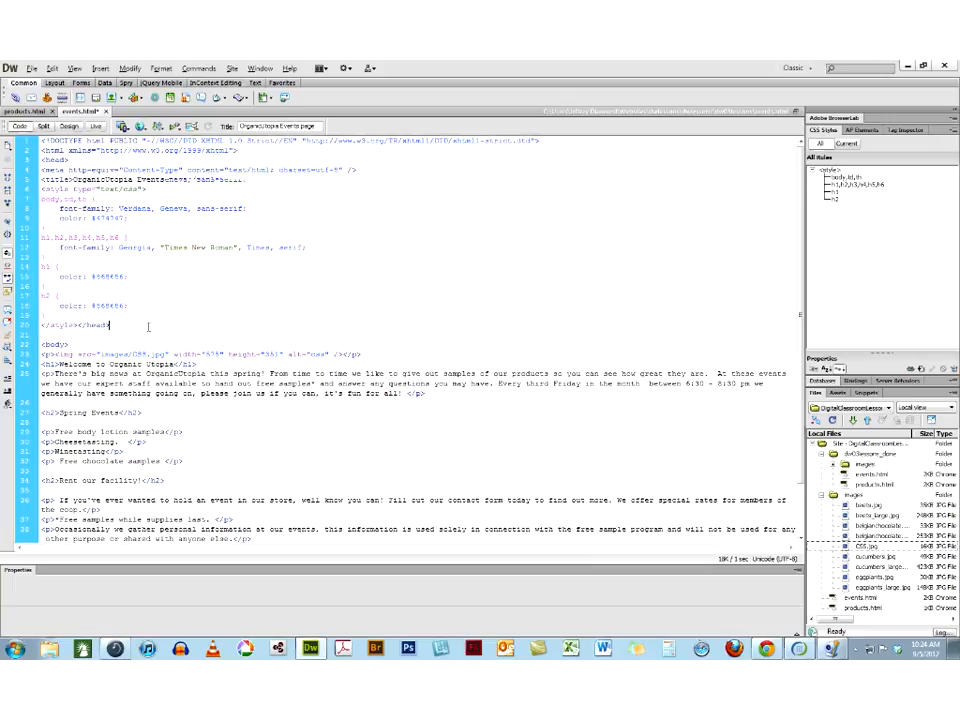
scroll(148, 326, "down", 2)
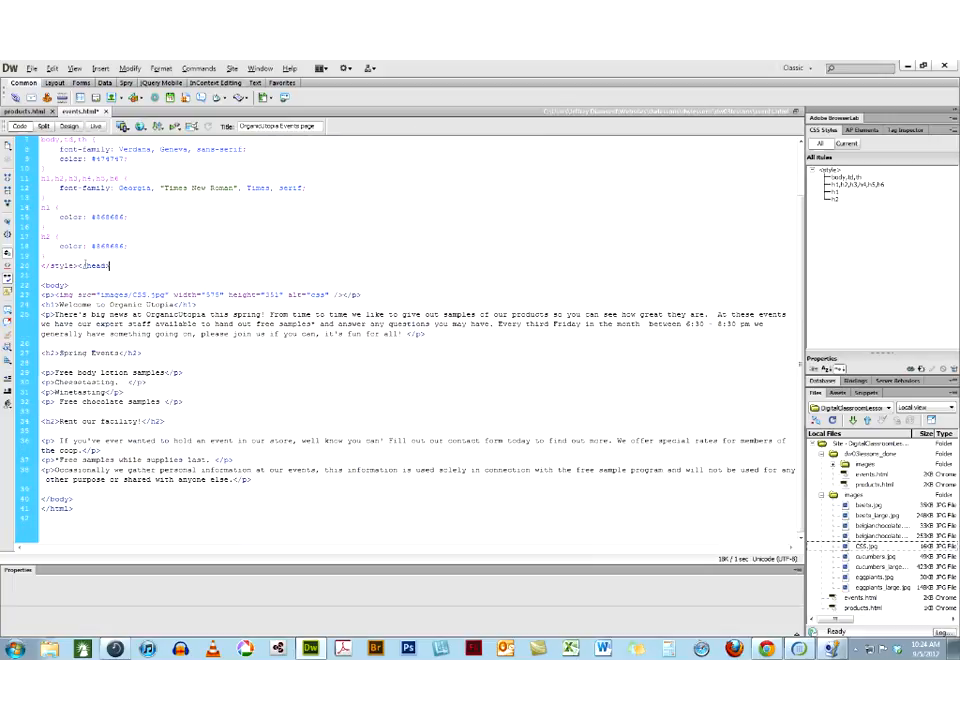
key("BackSpace")
type(">")
scroll(208, 254, "up", 2)
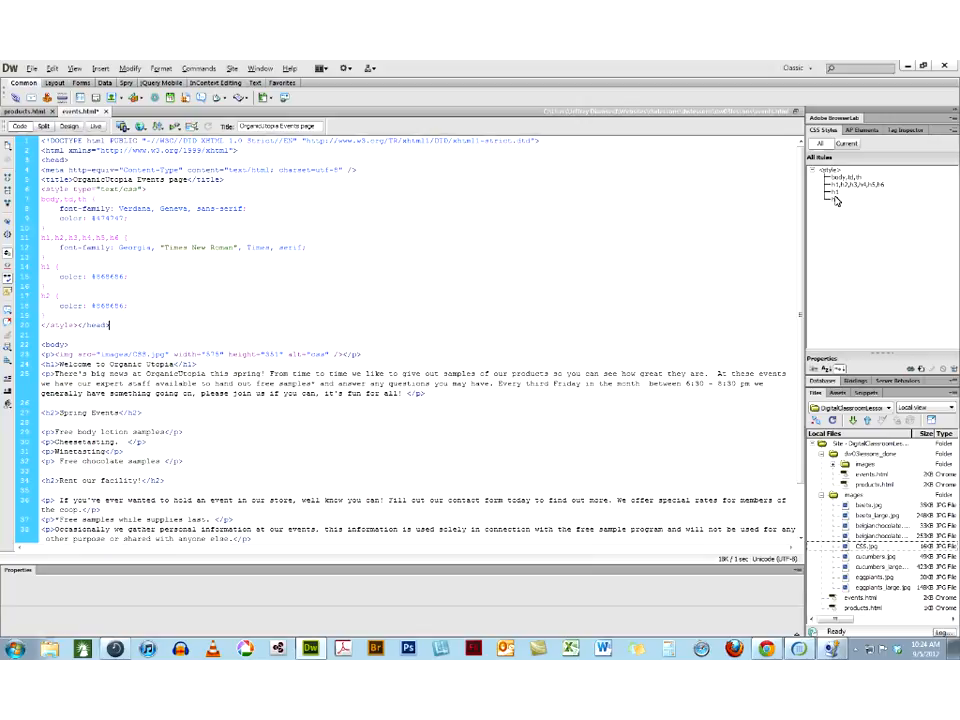
Move the closing head tag onto its own line, one blank line below the closing style tag, and refresh the CSS rules
left_click(107, 326)
key("Return")
key("Return")
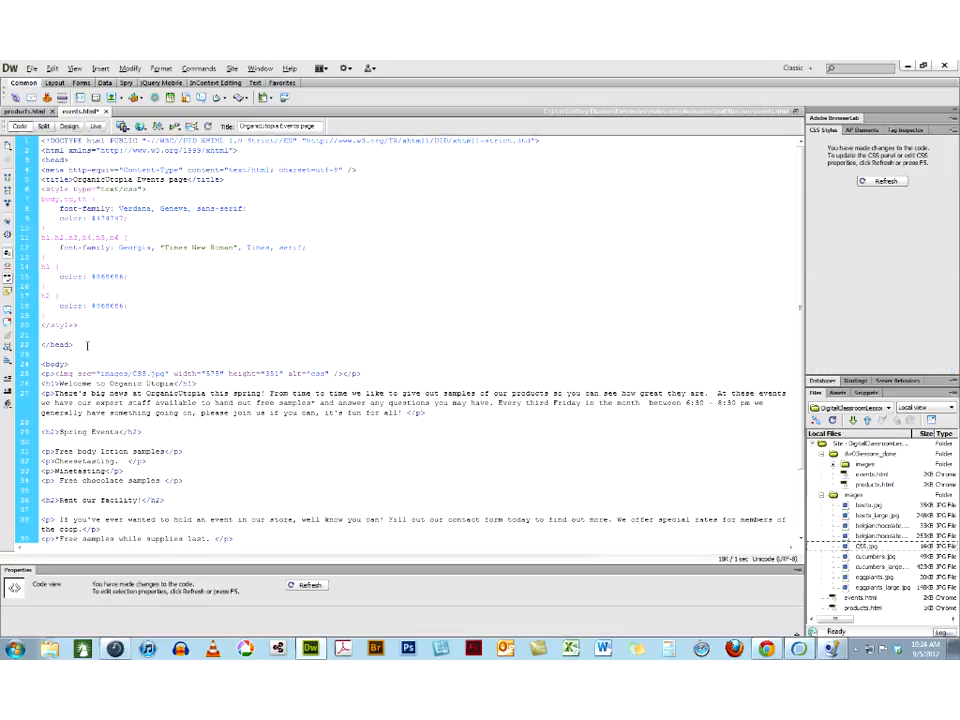
left_click(879, 183)
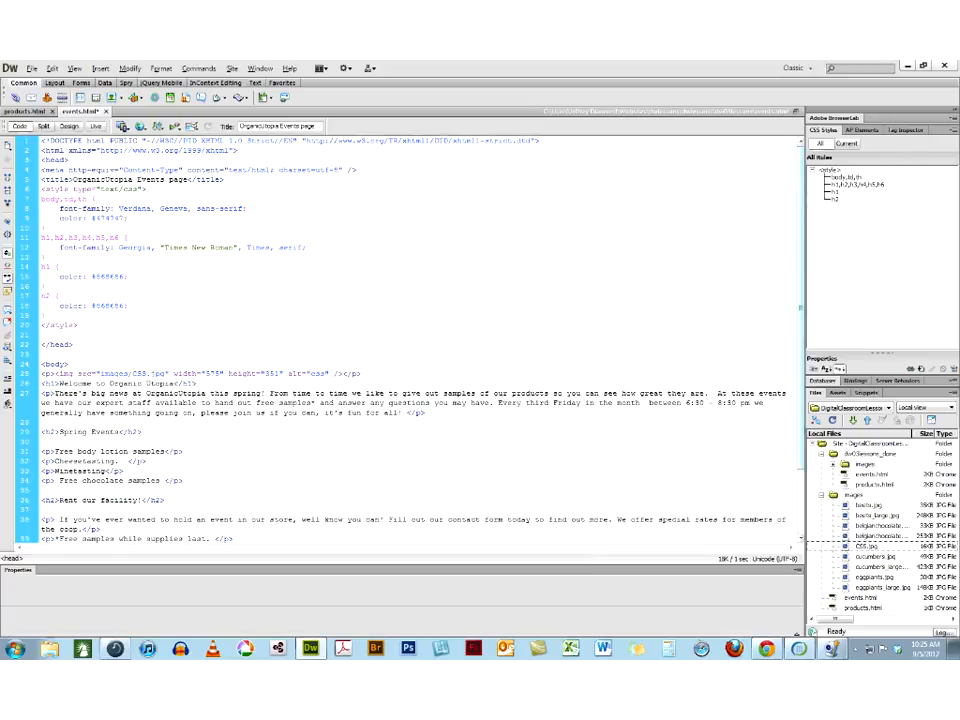
Inspect the CSS rules applied to the "Welcome to Organic Utopia" heading and the h1 rule's definition, and return to the source code
left_click(846, 143)
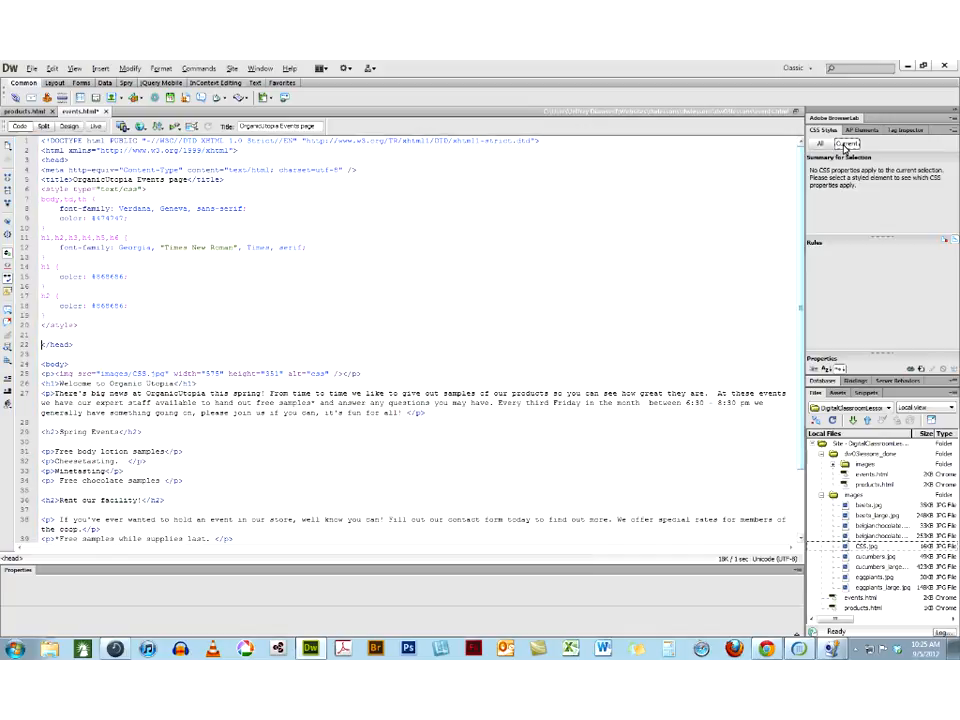
left_click(68, 127)
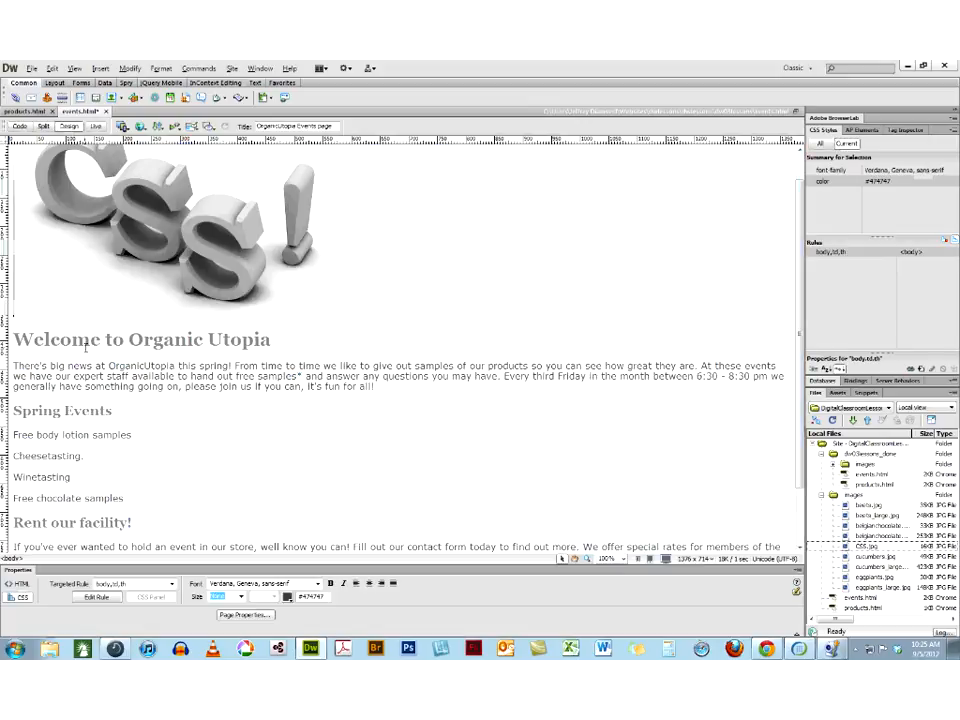
left_click(88, 340)
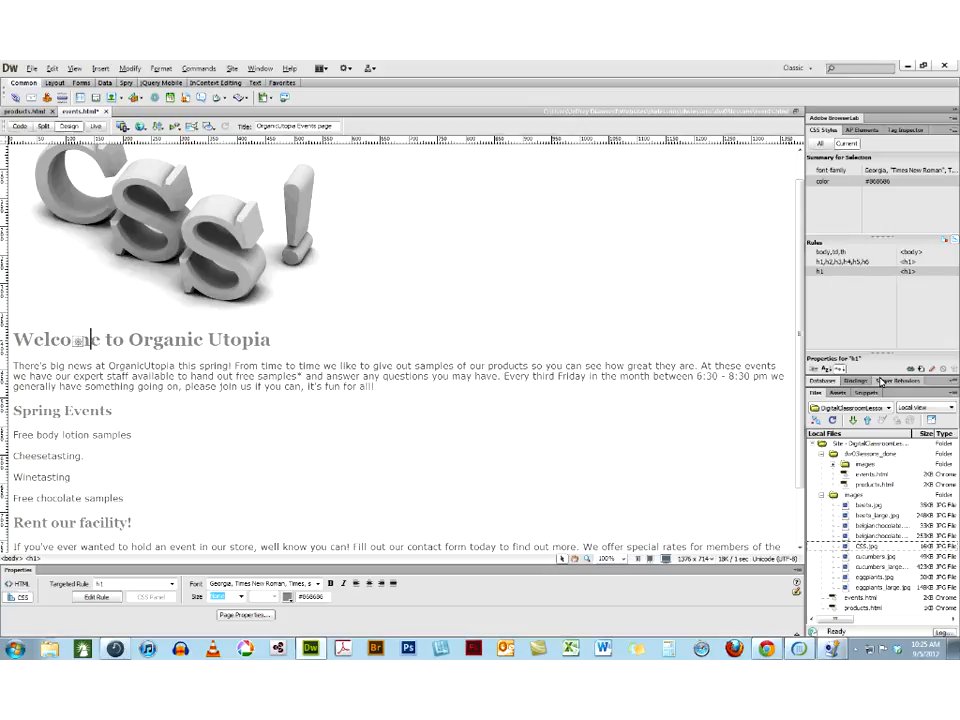
left_click_drag(881, 398, 881, 496)
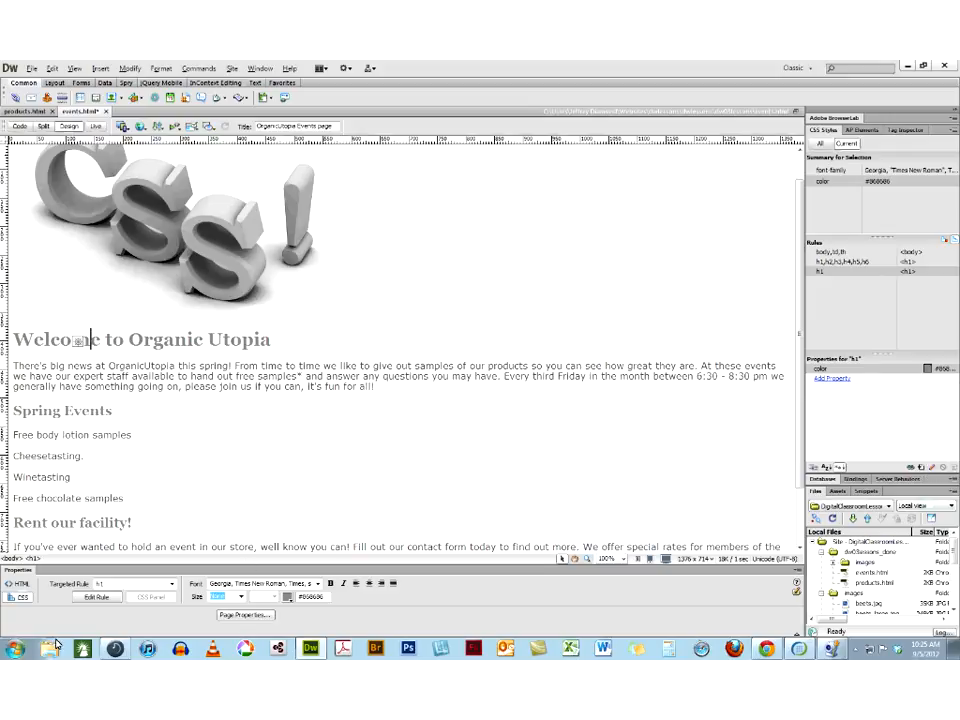
left_click(95, 597)
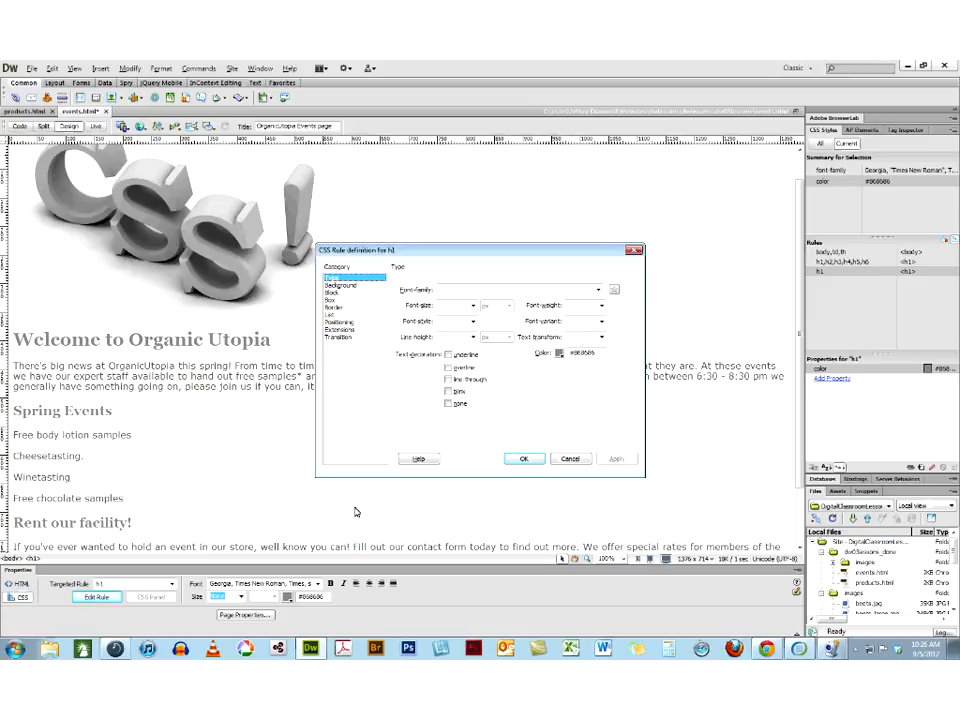
left_click(574, 458)
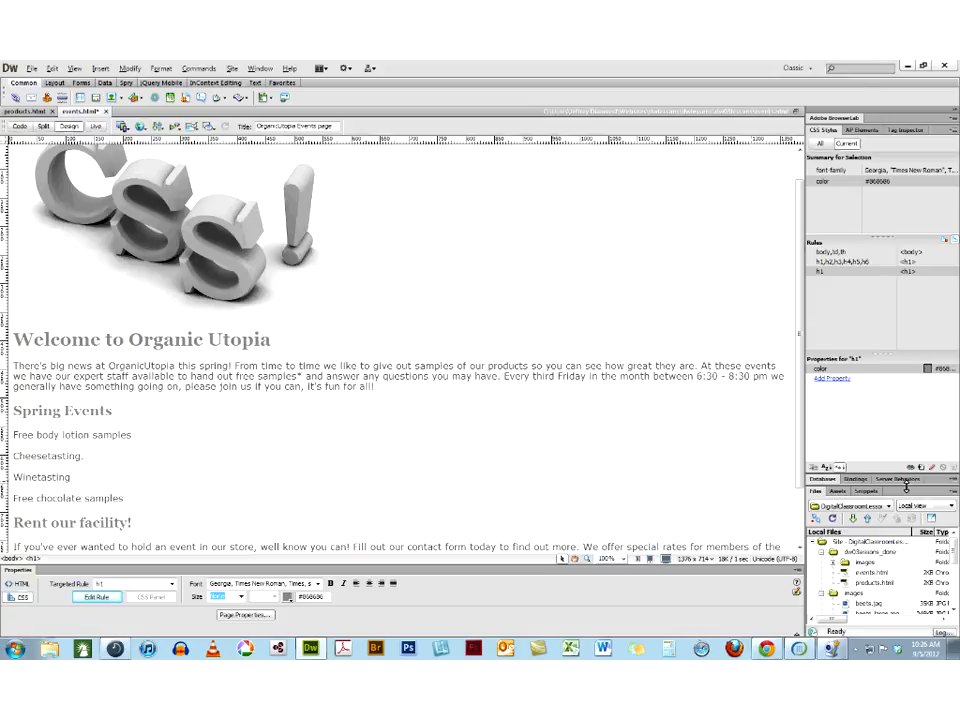
left_click(20, 127)
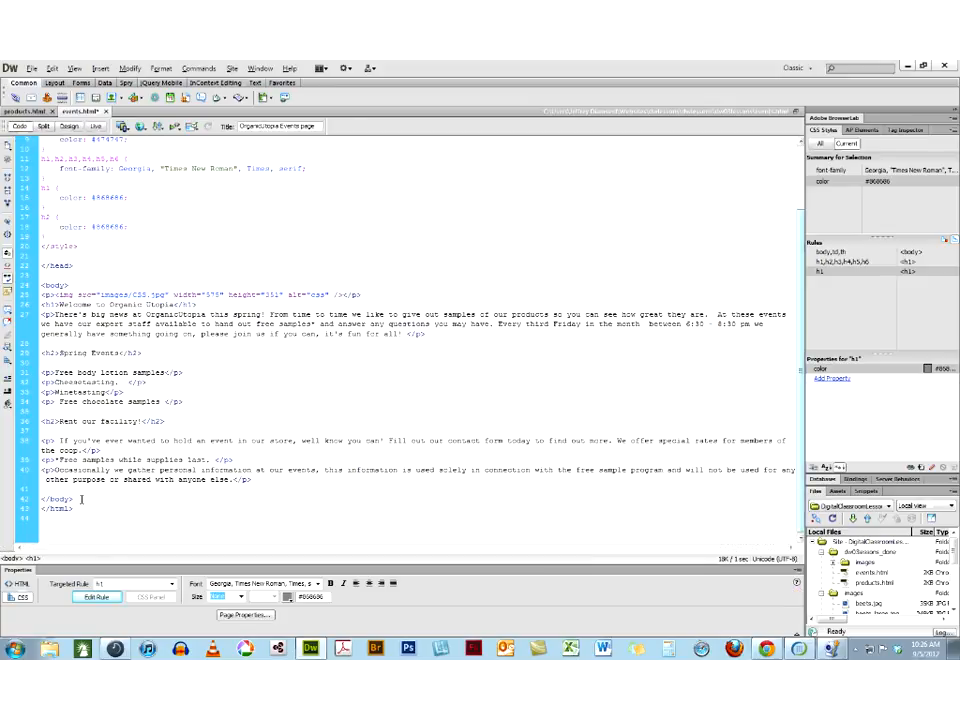
Copy all markup between the opening and closing body tags in the events.html source code
left_click(82, 498)
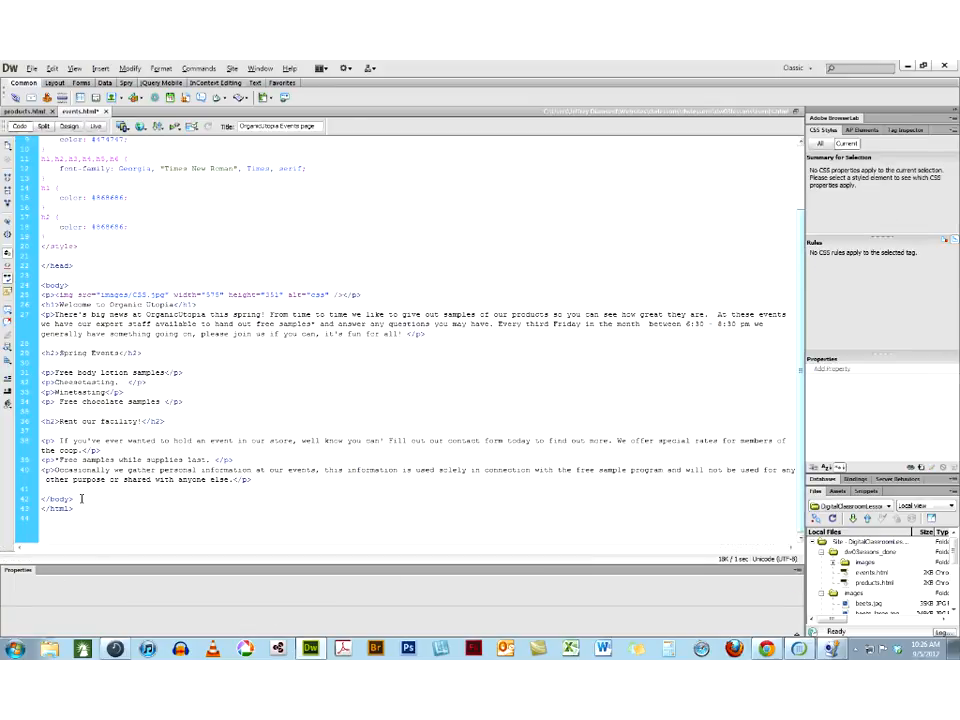
left_click(250, 471)
key("ctrl+a")
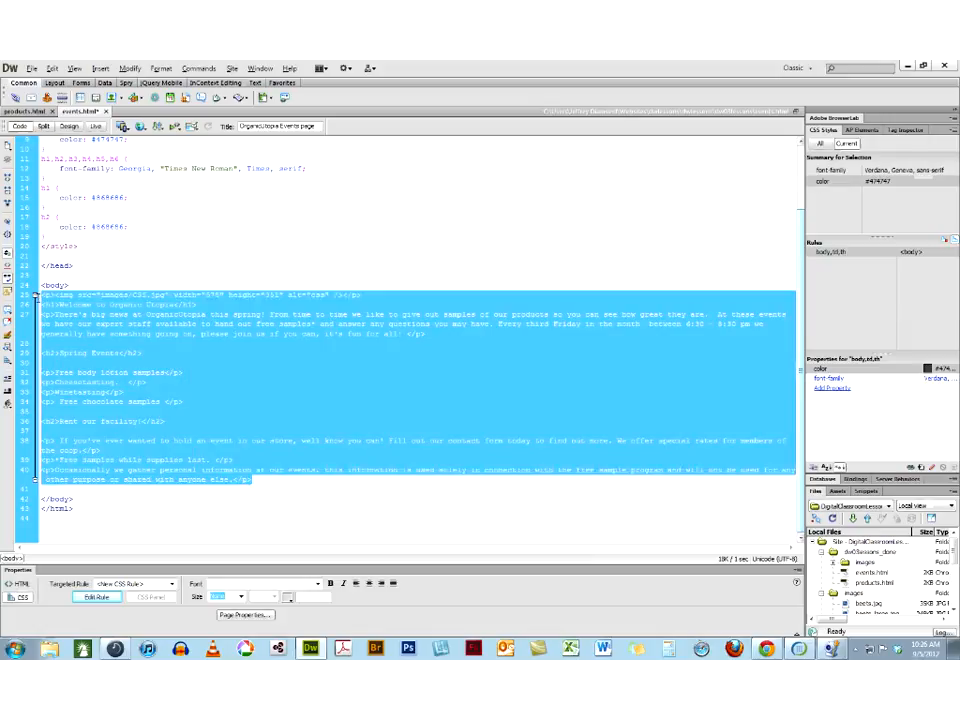
right_click(167, 311)
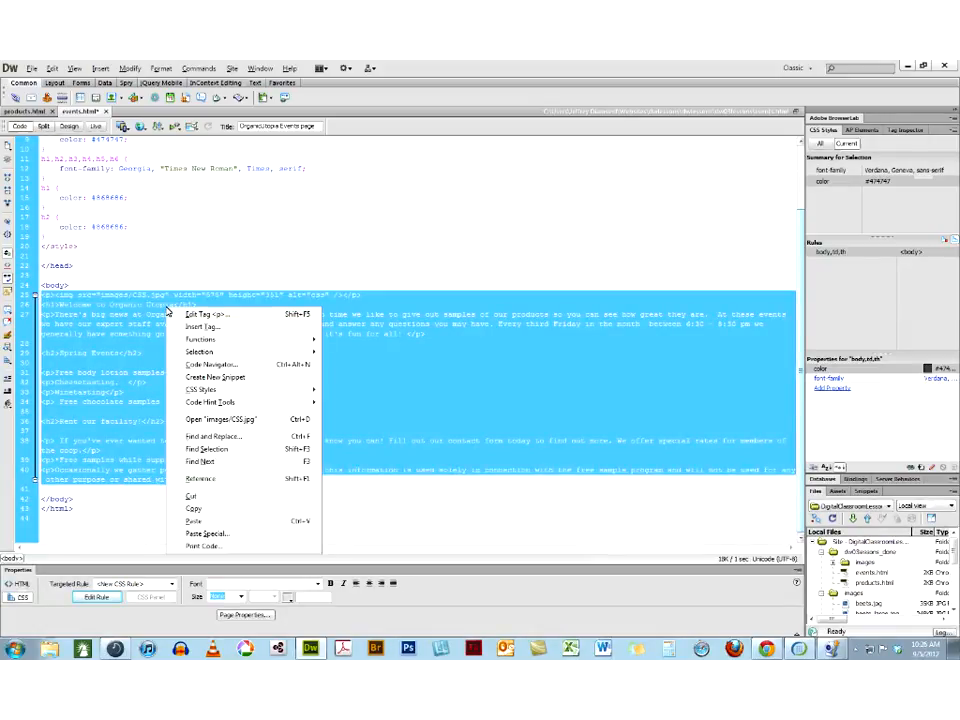
left_click(196, 509)
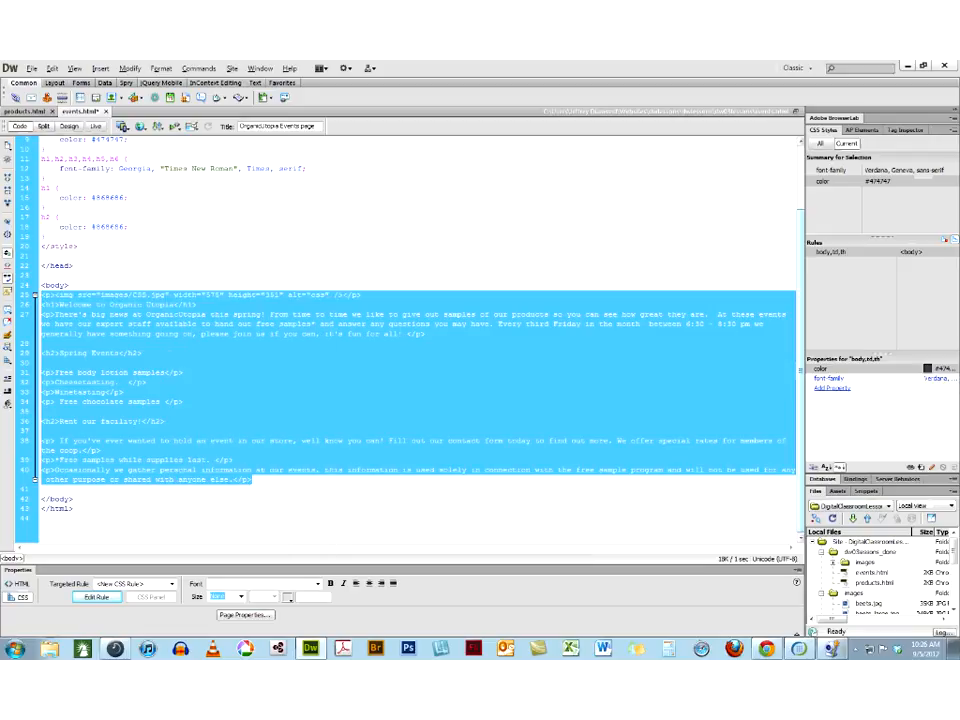
Try to paste the copied body markup into the products.html source on new lines below the empty h2, and undo the paste
left_click(27, 112)
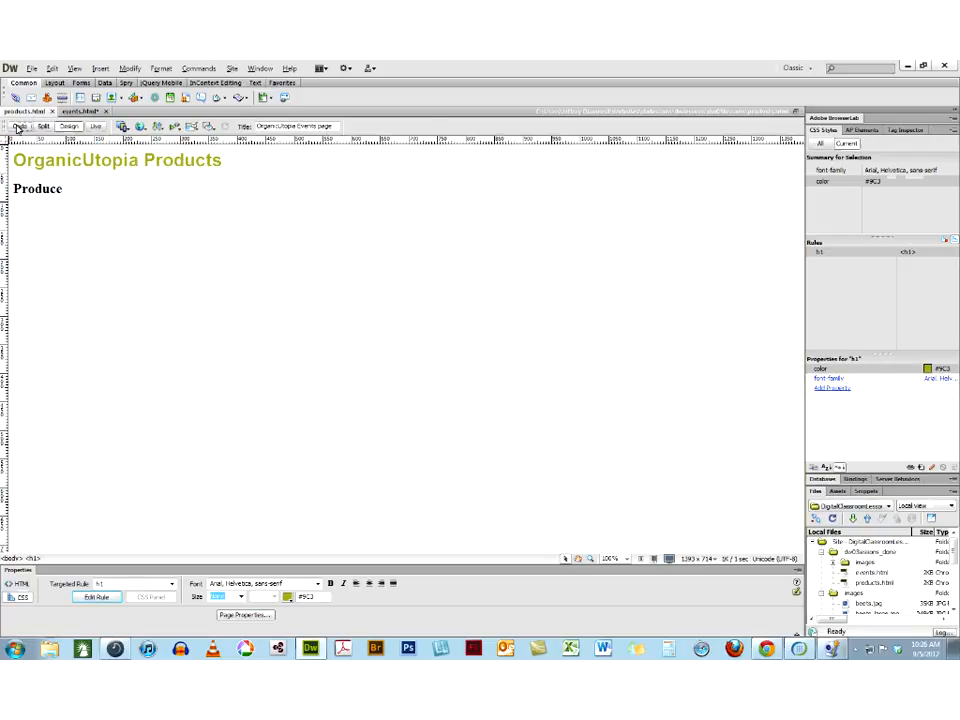
left_click(18, 128)
left_click(114, 355)
key("Return")
key("Return")
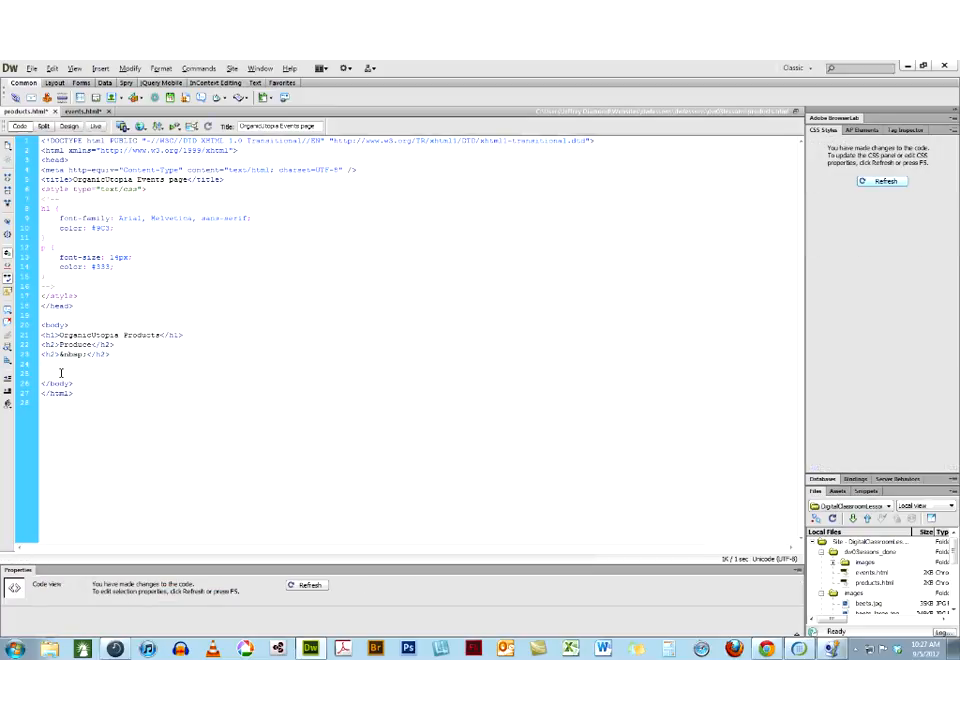
left_click(51, 69)
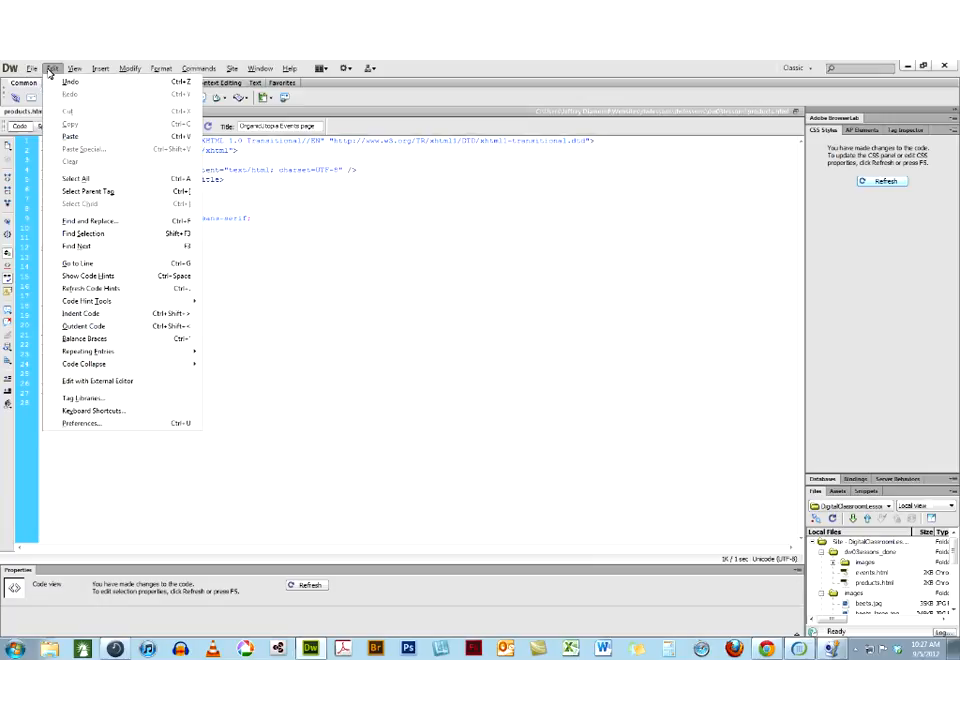
left_click(62, 138)
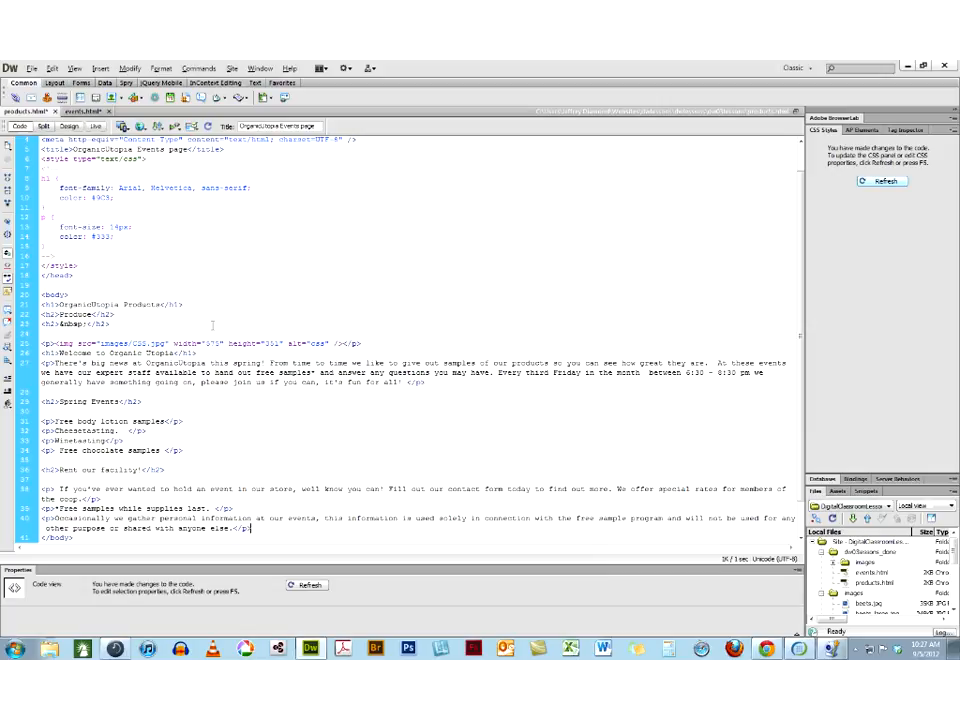
key("ctrl+z")
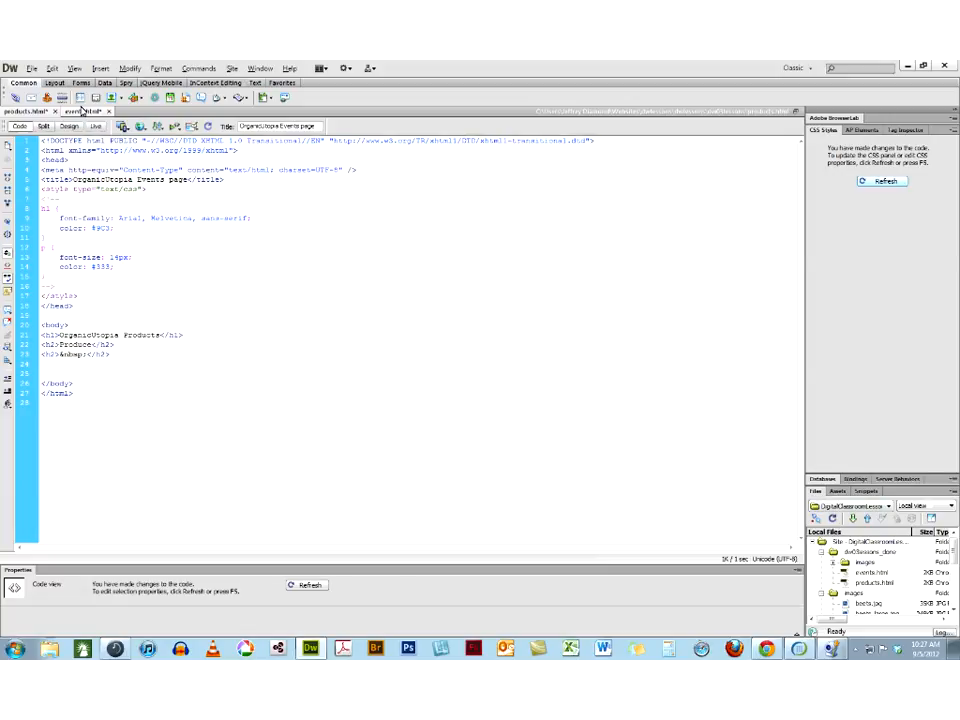
Return to events.html in Design view and review its CSS appearance settings in the page properties
left_click(82, 112)
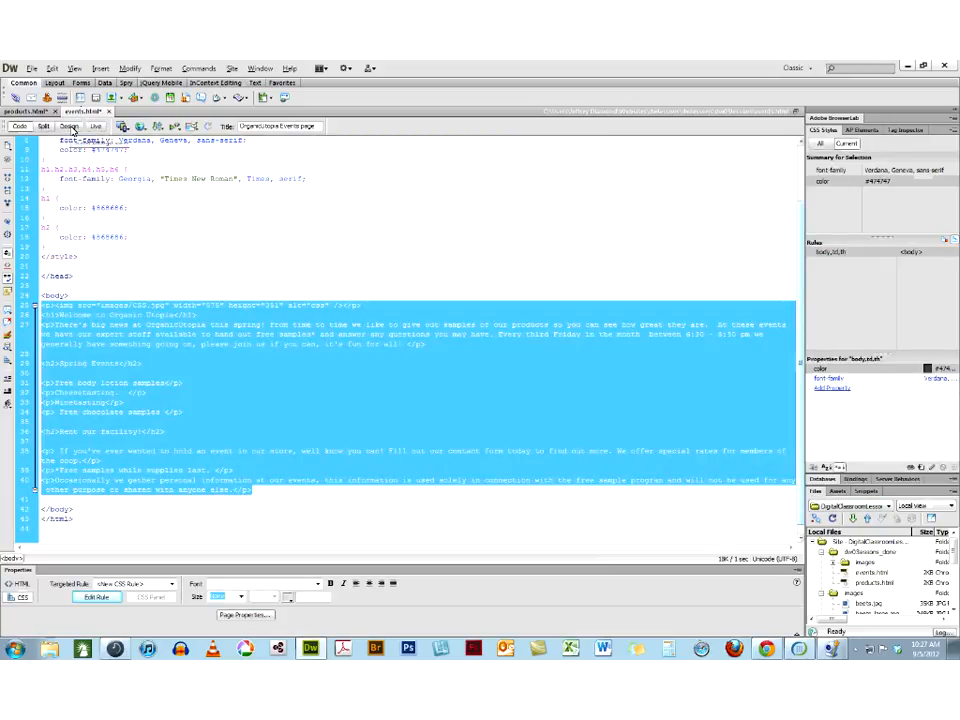
left_click(69, 127)
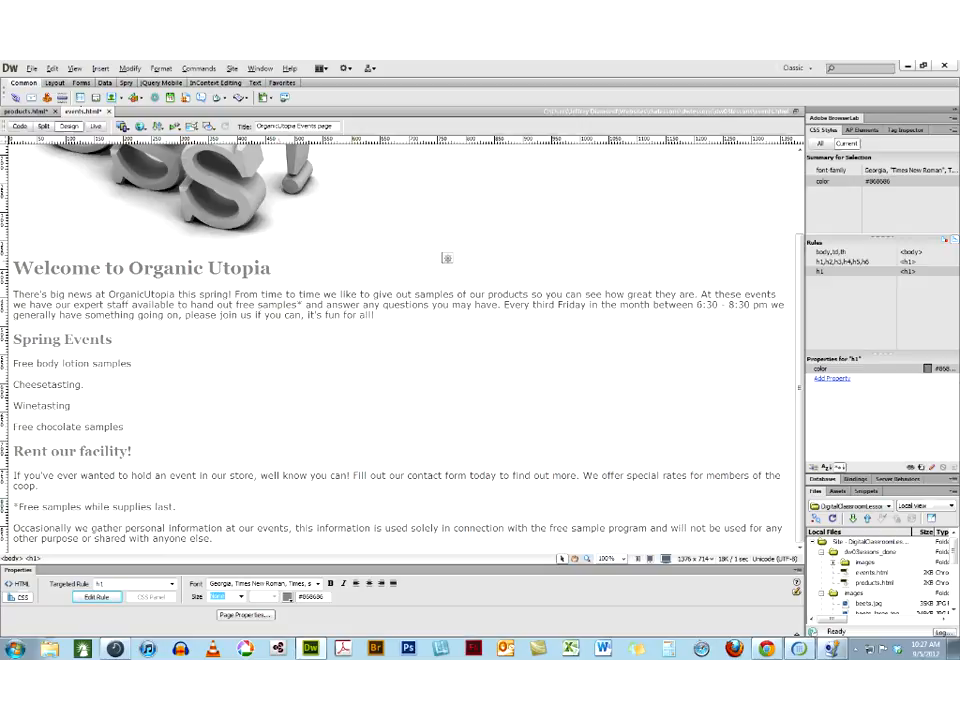
left_click(244, 615)
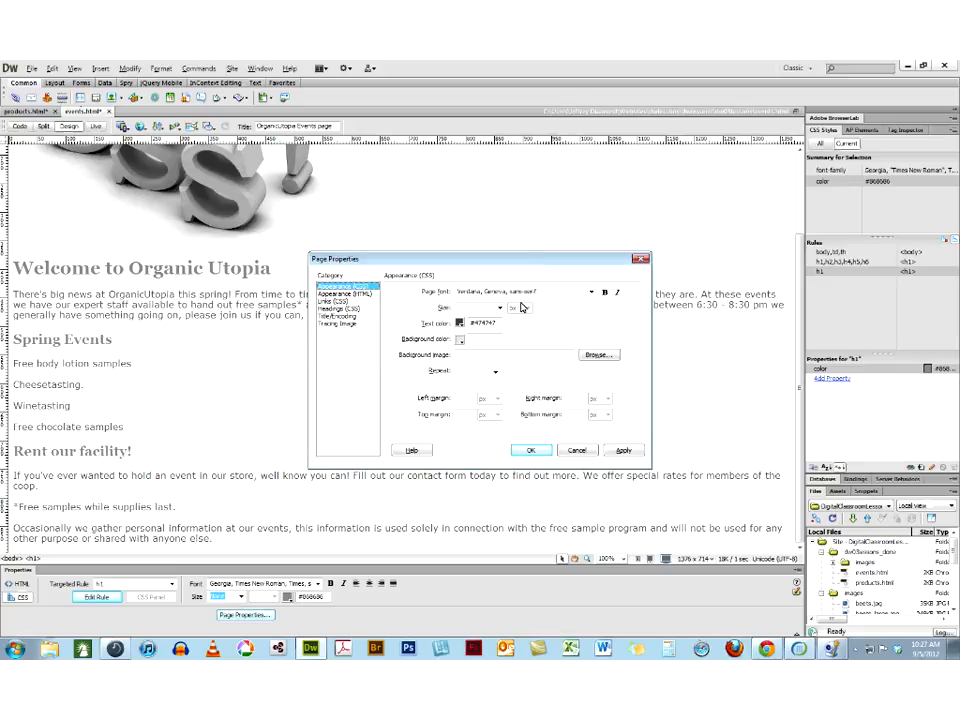
left_click(573, 450)
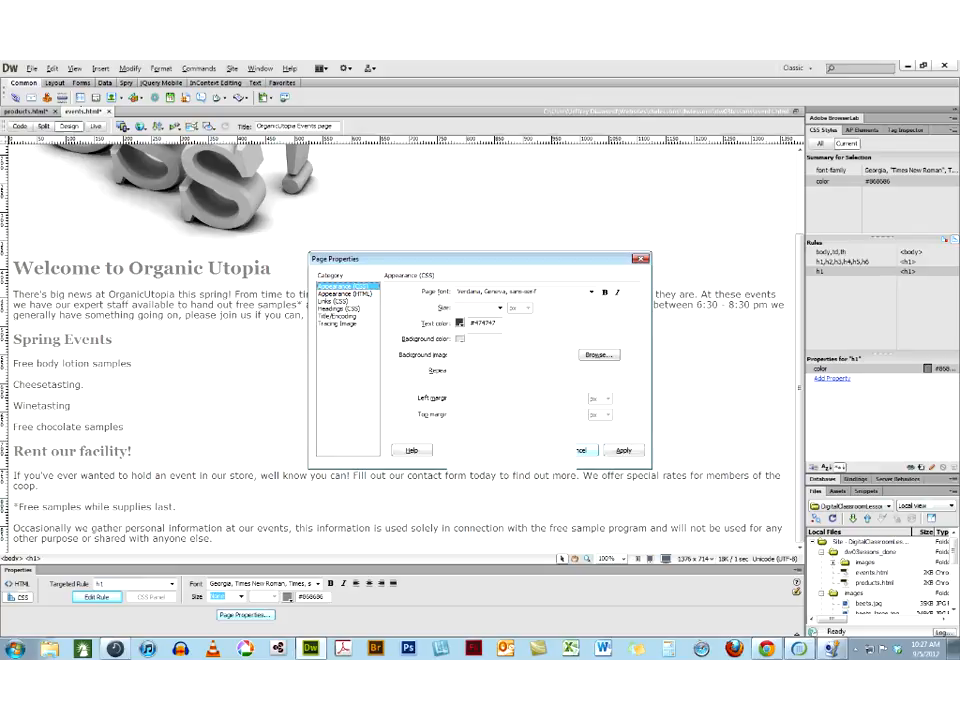
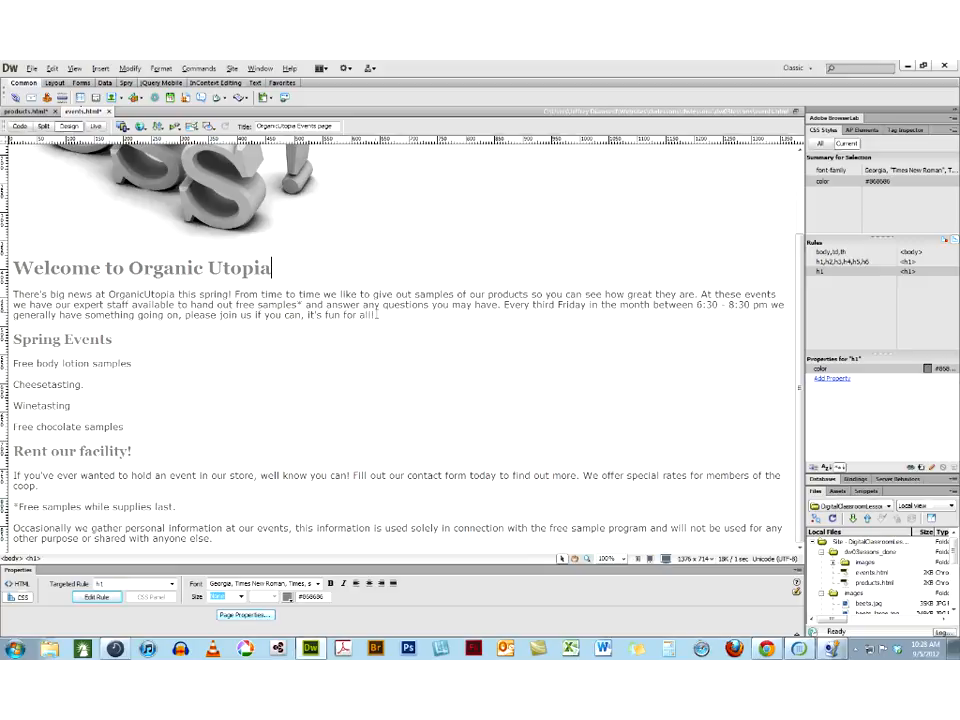
Add a paragraph reading "Understanding Stylesheets" after the last paragraph of the events page
left_click(224, 539)
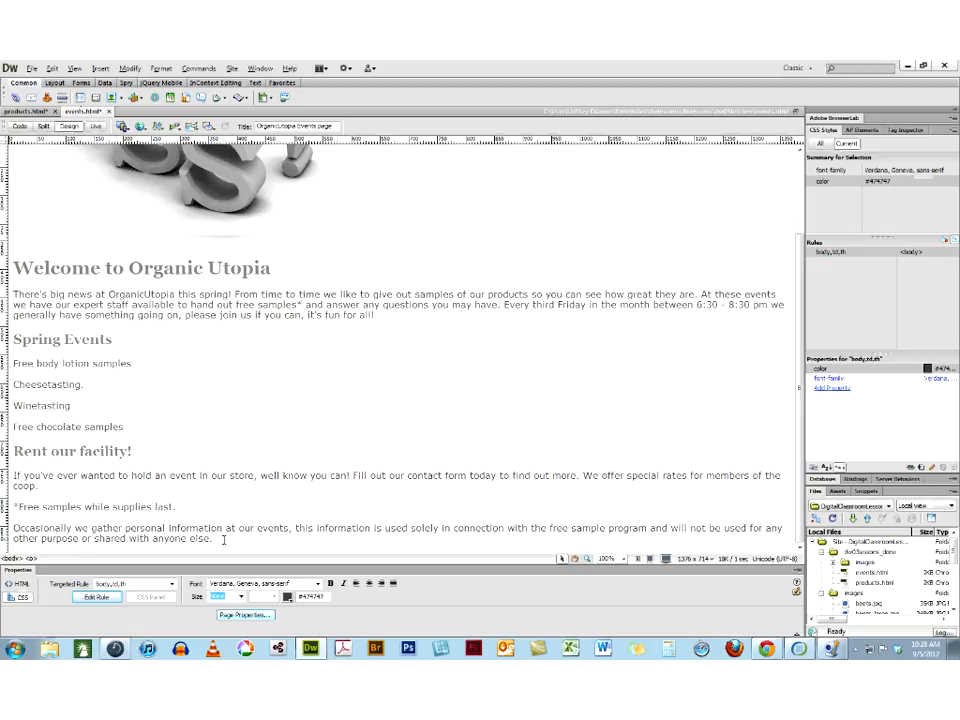
key("Return")
type("Understanding Stylesheets")
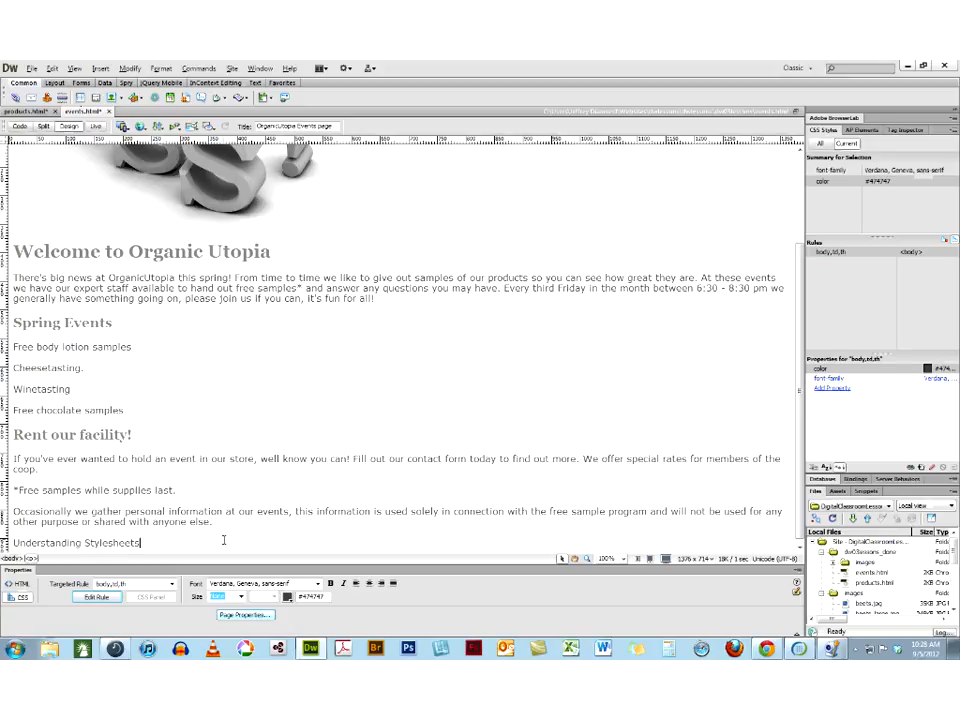
Add three paragraphs below "Understanding Stylesheets" reading "Inline styles", "Embedded styles" and "External stylesheets"
key("Return")
type("Inline styles")
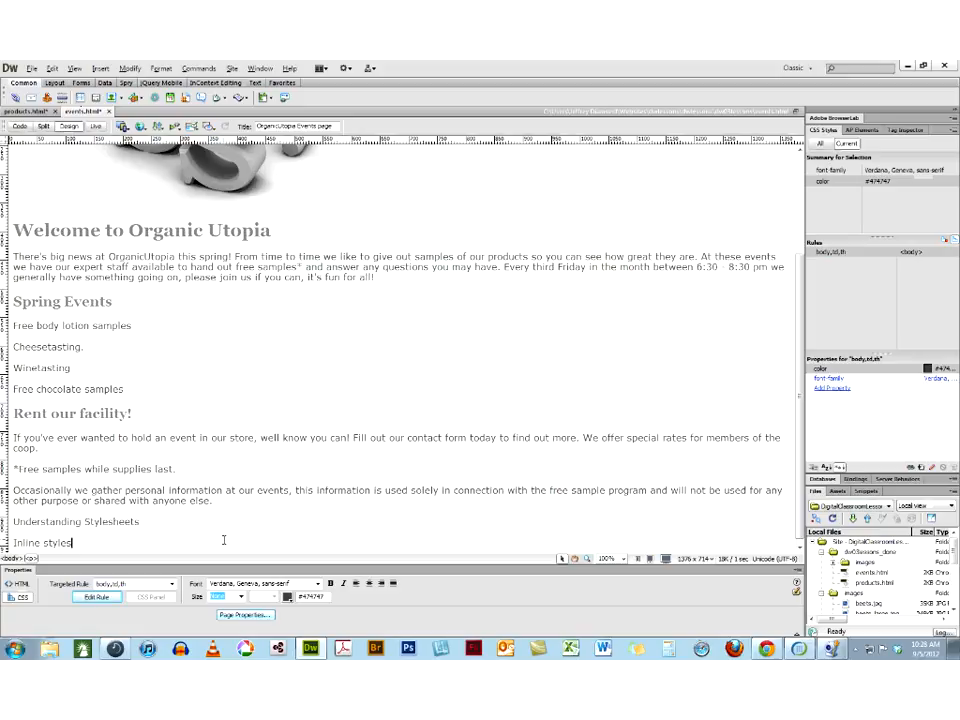
key("Return")
type("Embedded ")
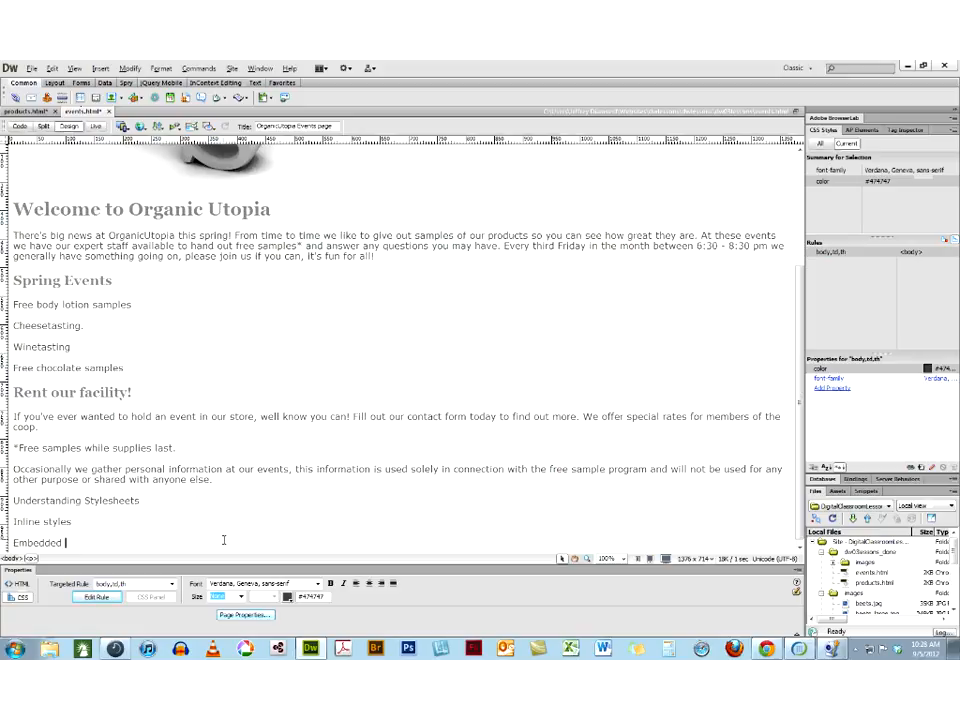
type("styles")
key("Return")
type("Extern")
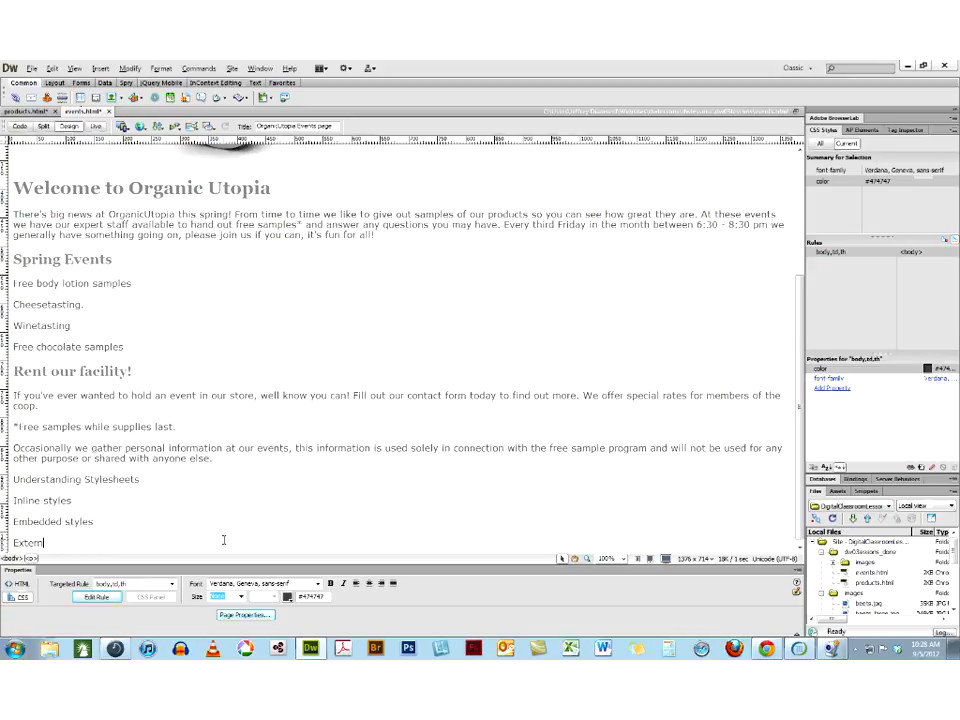
type("al stylesheets")
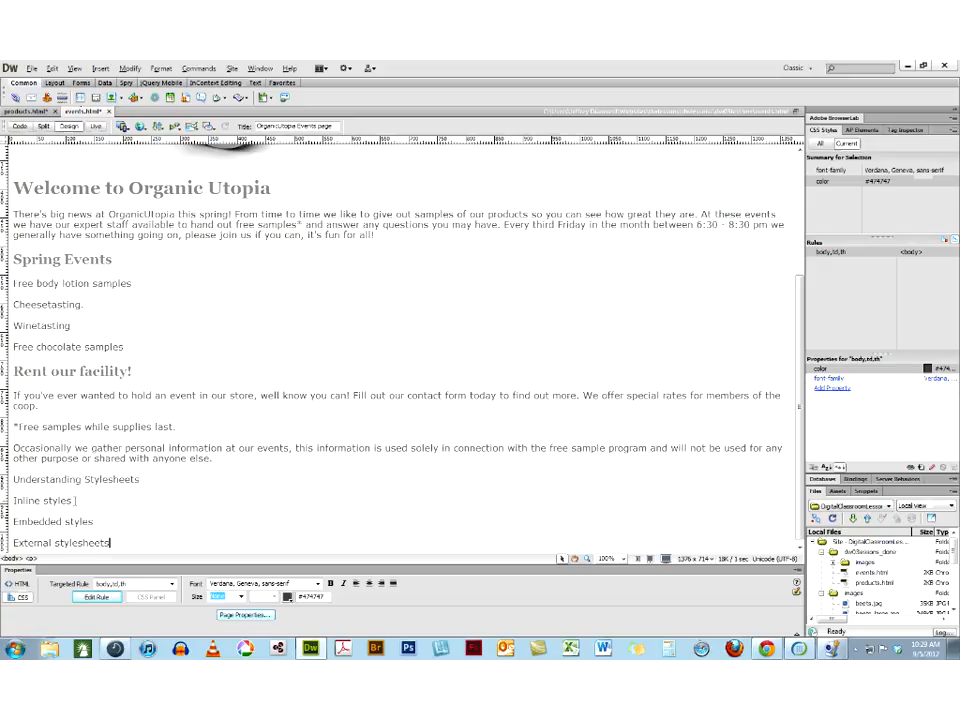
Select the "Inline styles" text and review the HTML class options available for it
left_click_drag(75, 500, 12, 500)
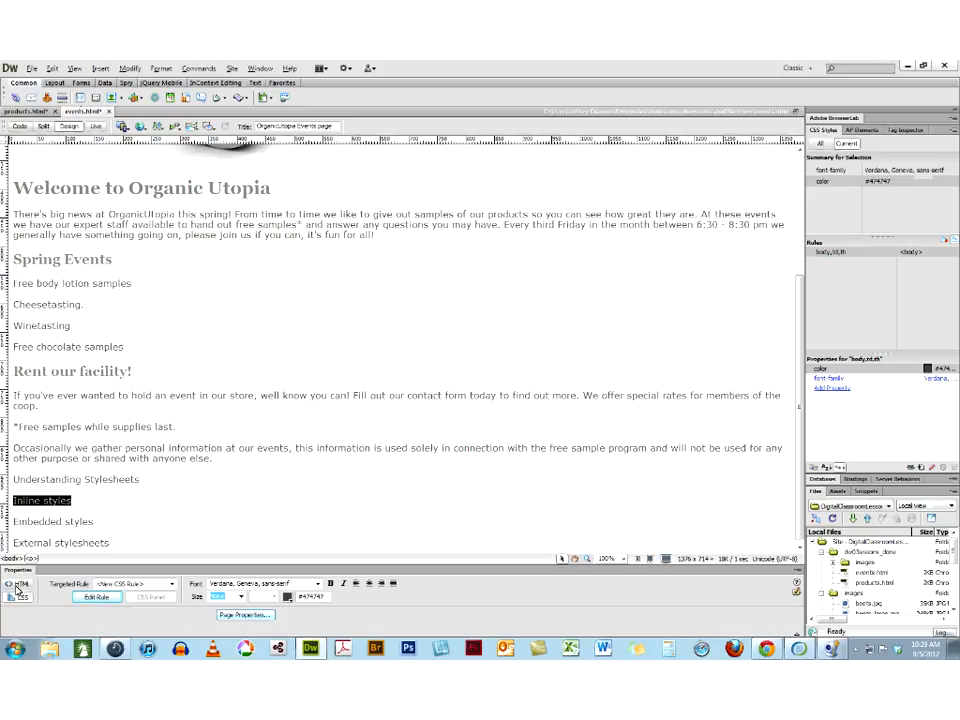
left_click(19, 584)
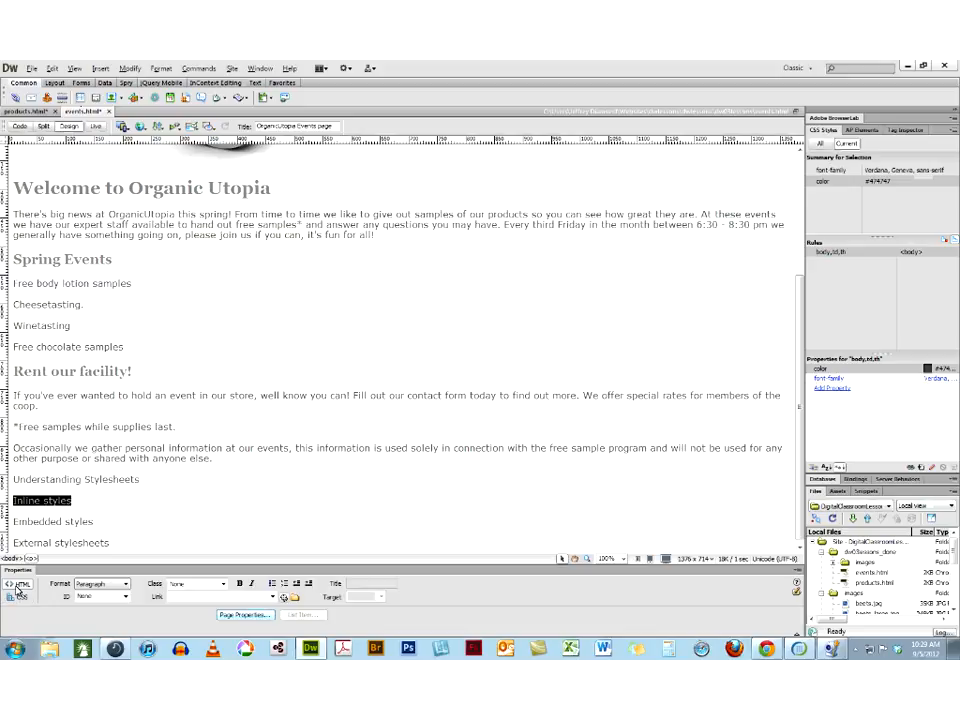
left_click(223, 584)
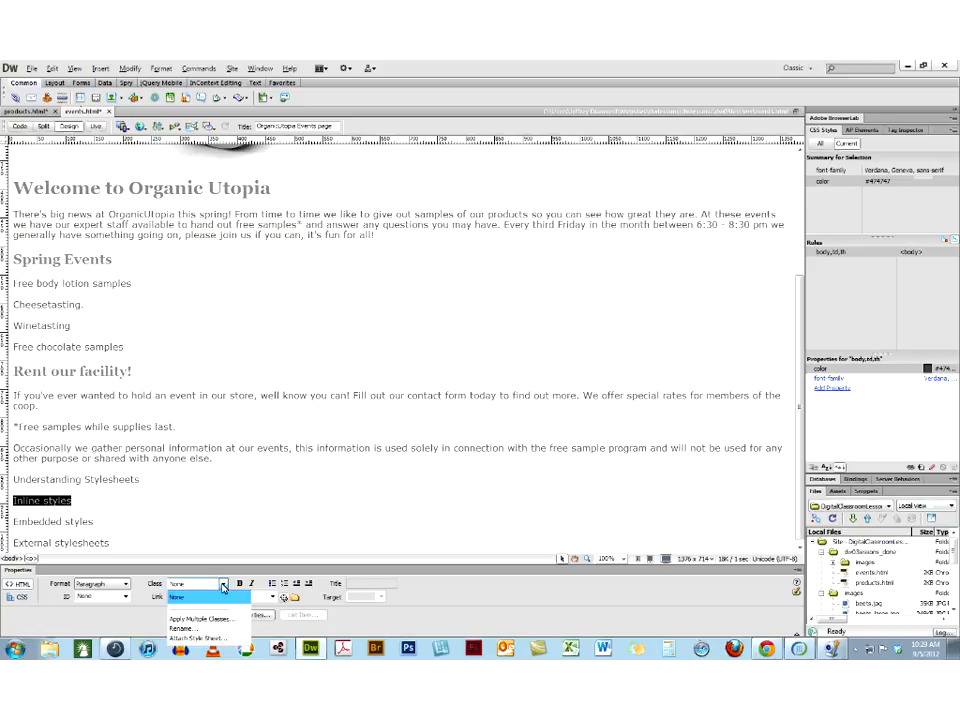
left_click(130, 616)
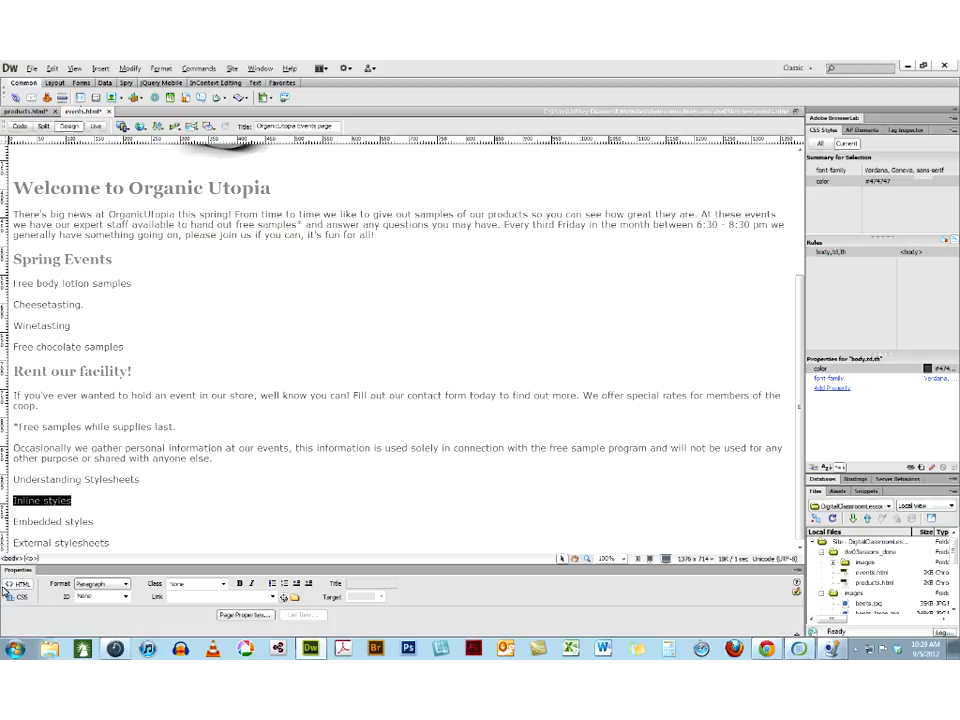
left_click(18, 597)
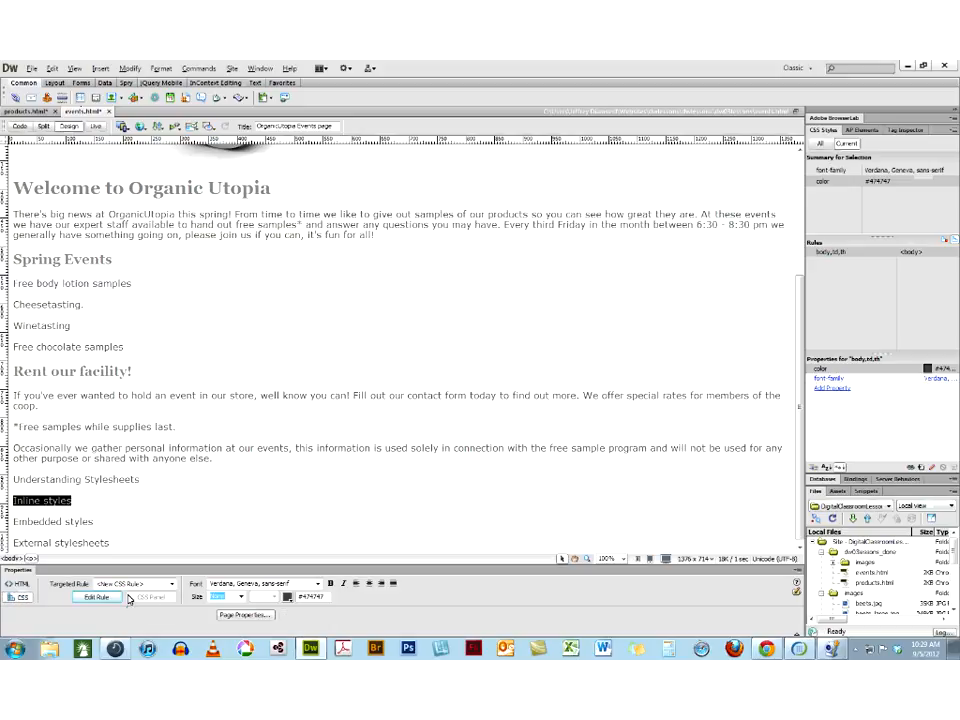
left_click(170, 585)
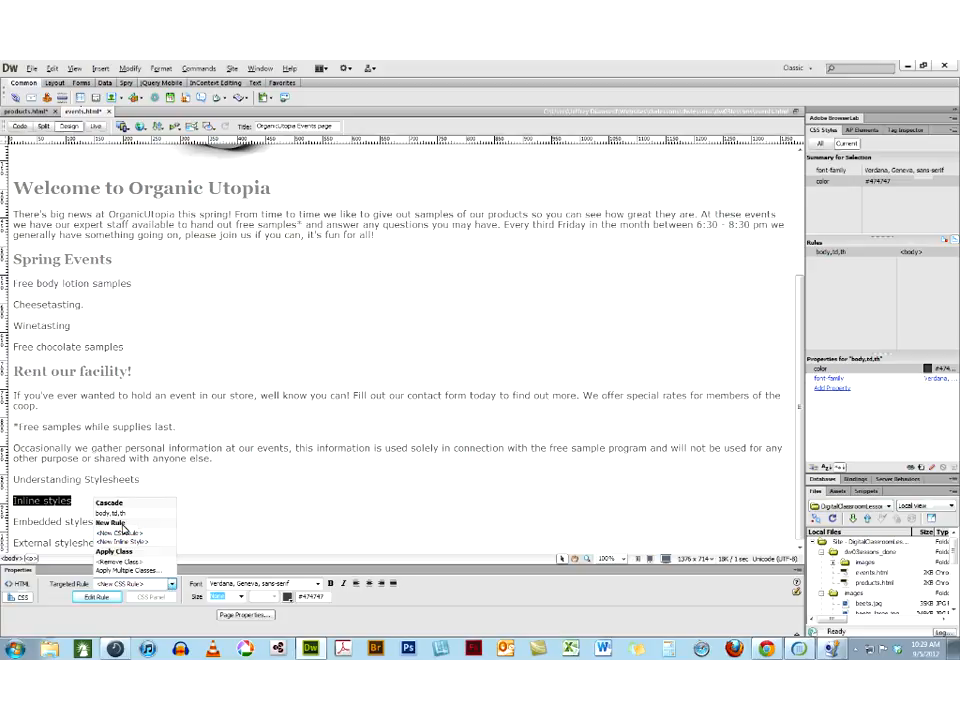
left_click(122, 530)
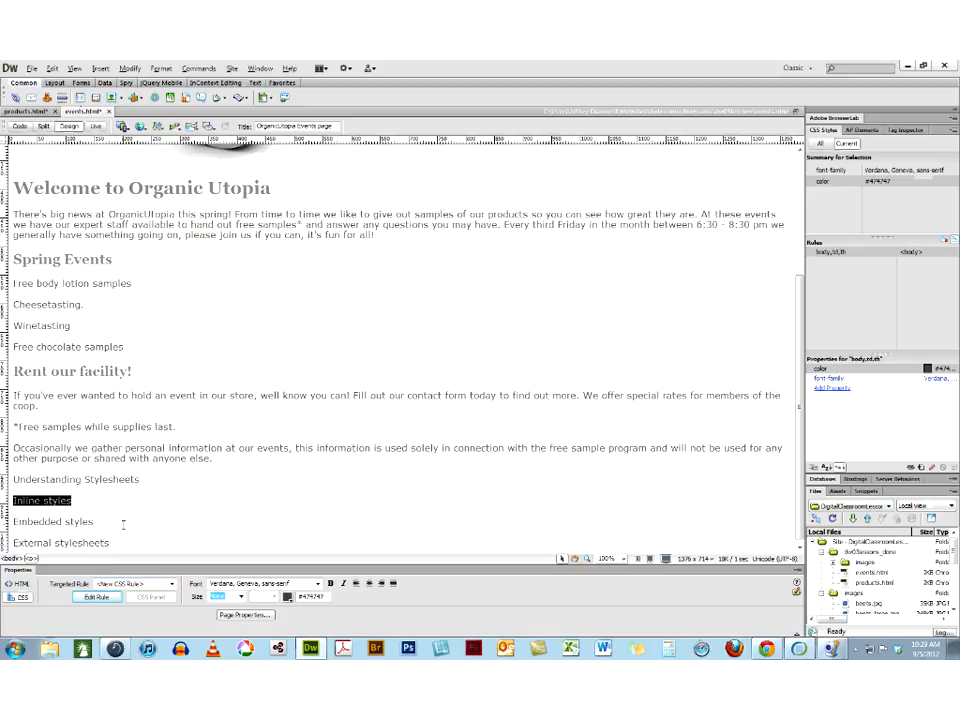
left_click(97, 597)
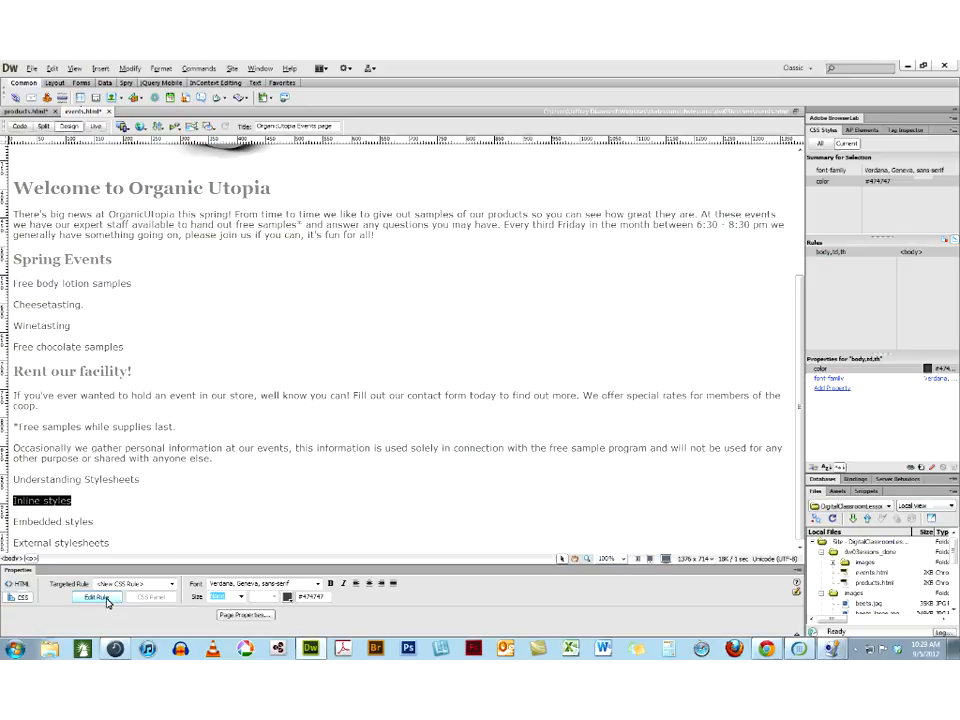
left_click(438, 275)
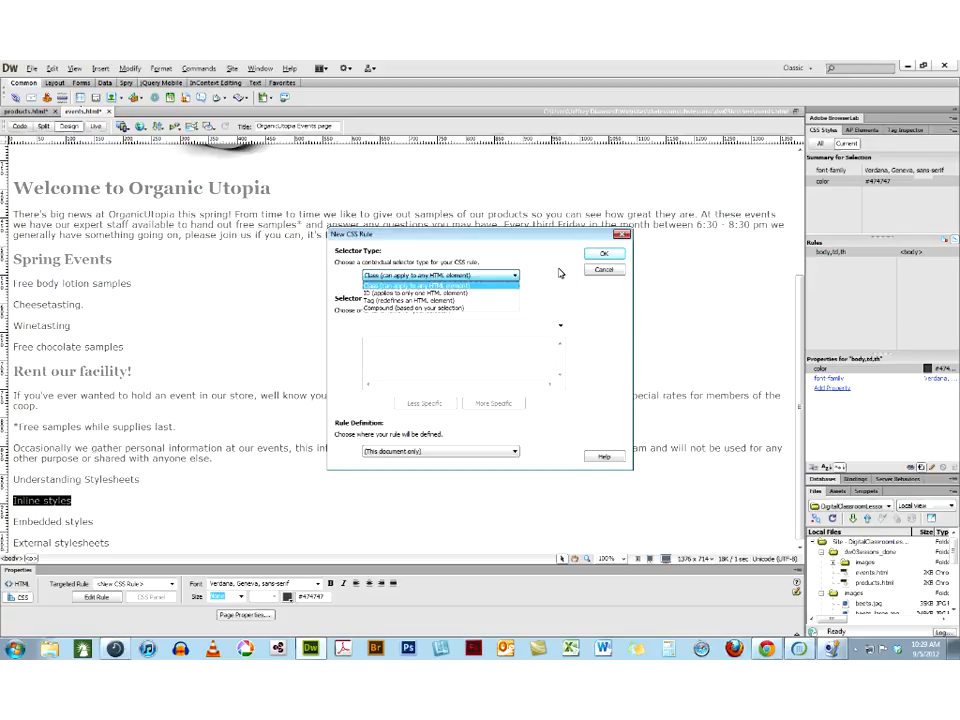
left_click(607, 271)
left_click(609, 271)
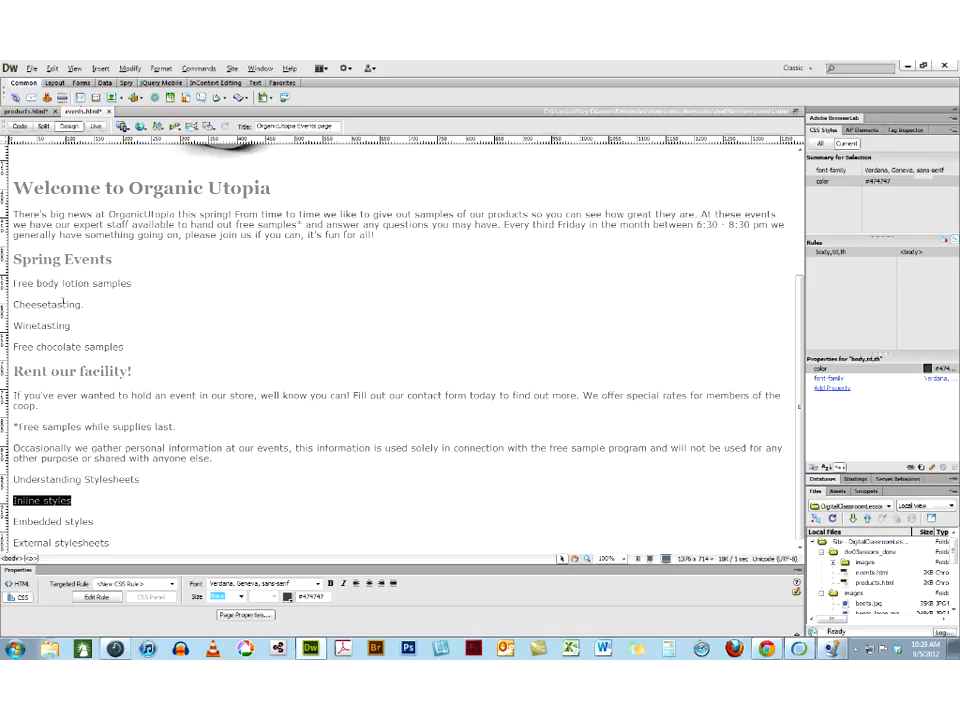
Add the attribute style="alignment-adjust:alphabetic;" to the "Inline styles" paragraph tag in the source code, and view it in Design view
left_click(19, 128)
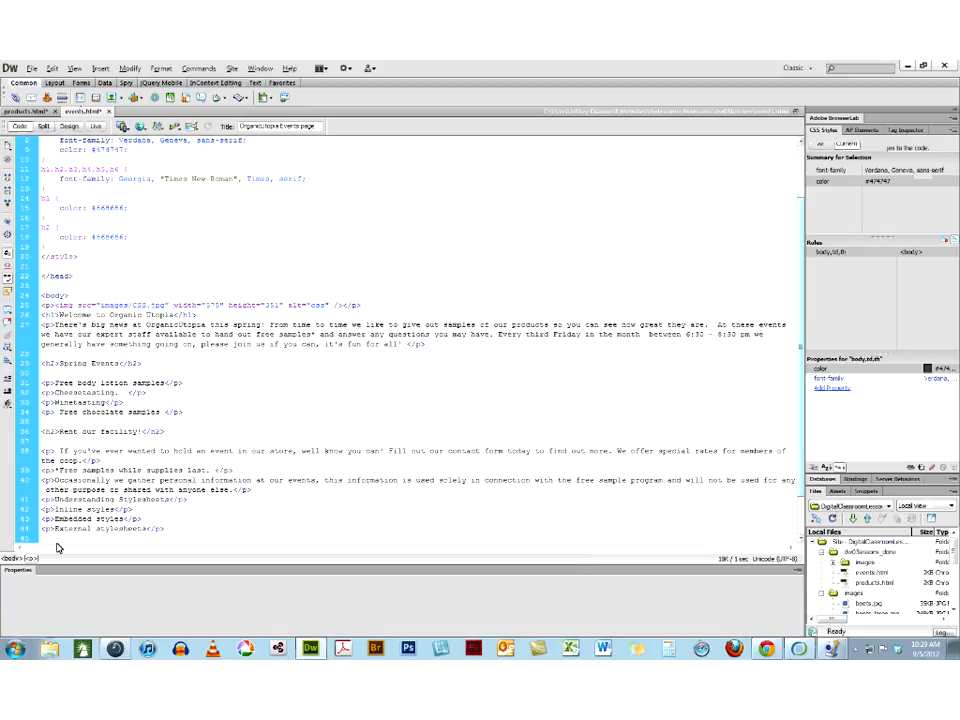
type("style")
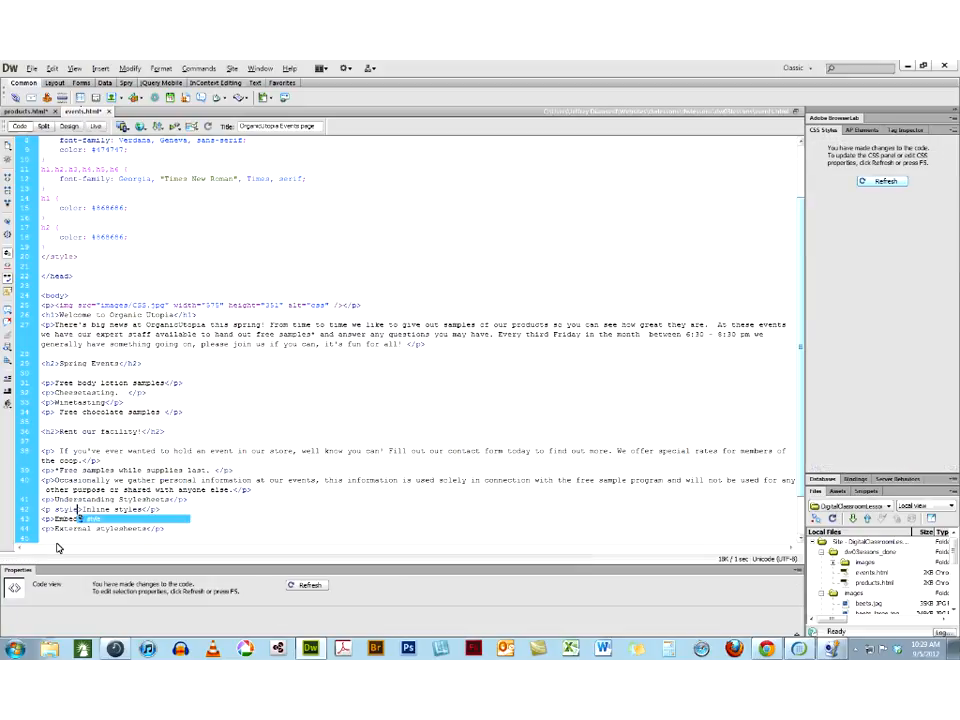
type("=")
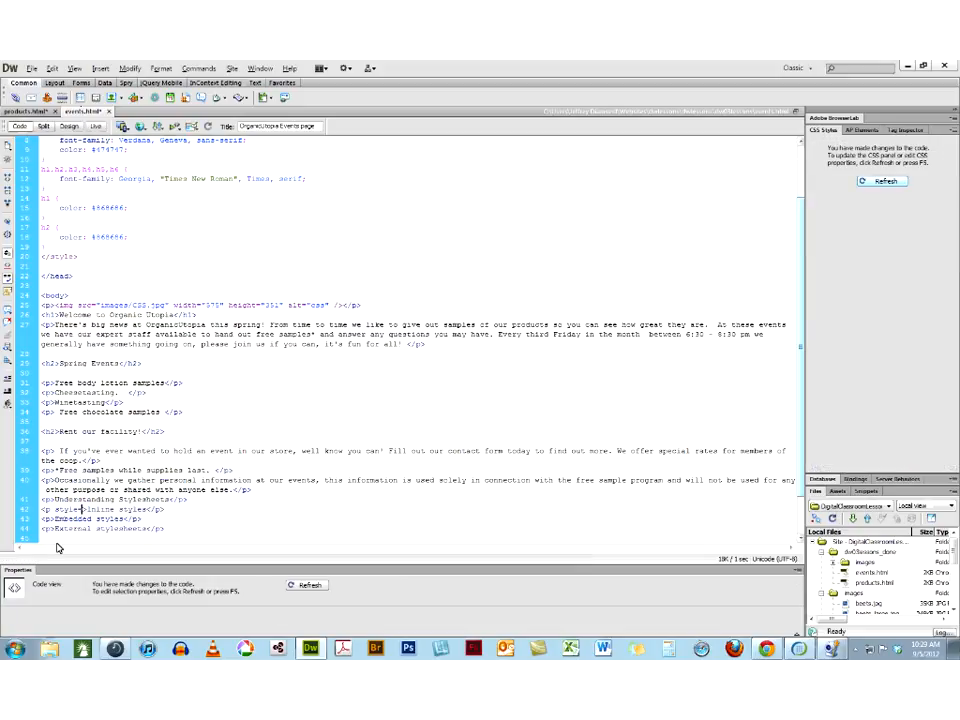
type("\"")
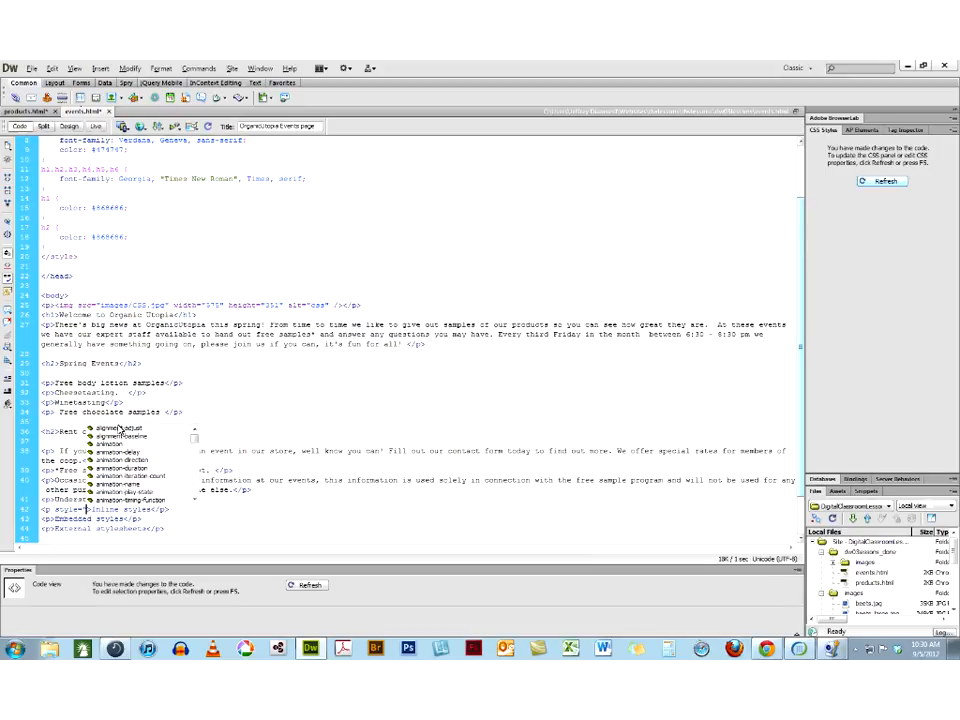
double_click(119, 429)
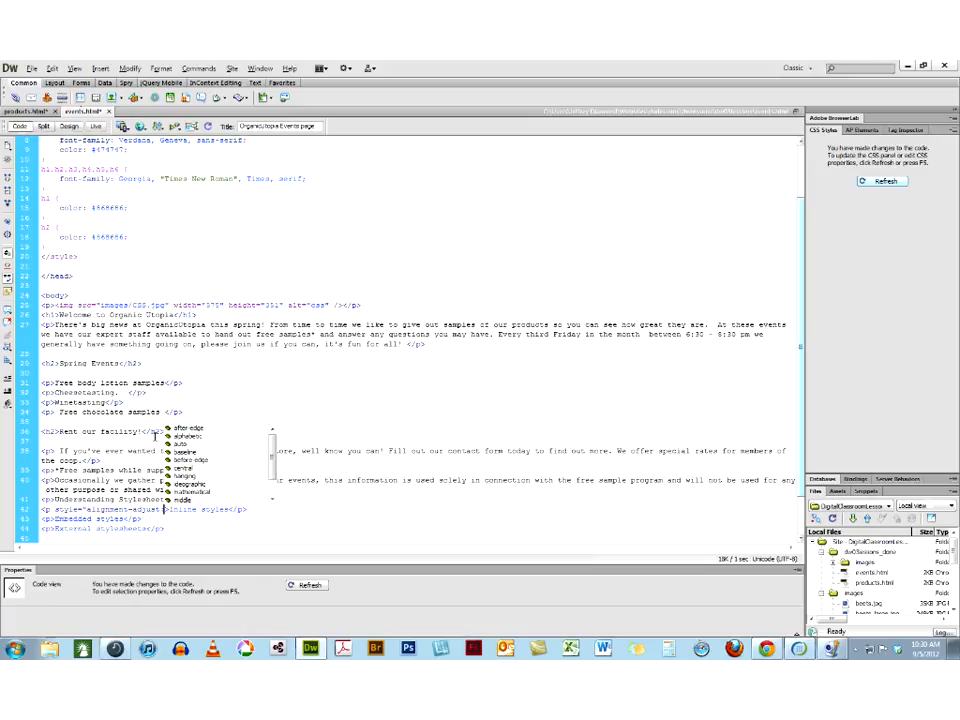
double_click(172, 437)
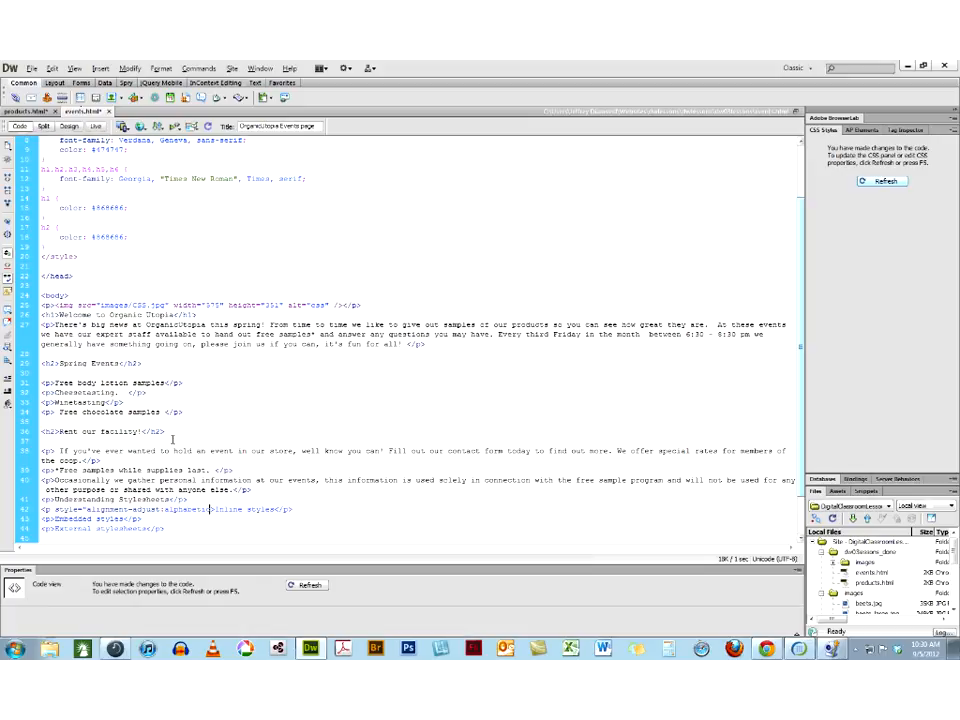
type(";")
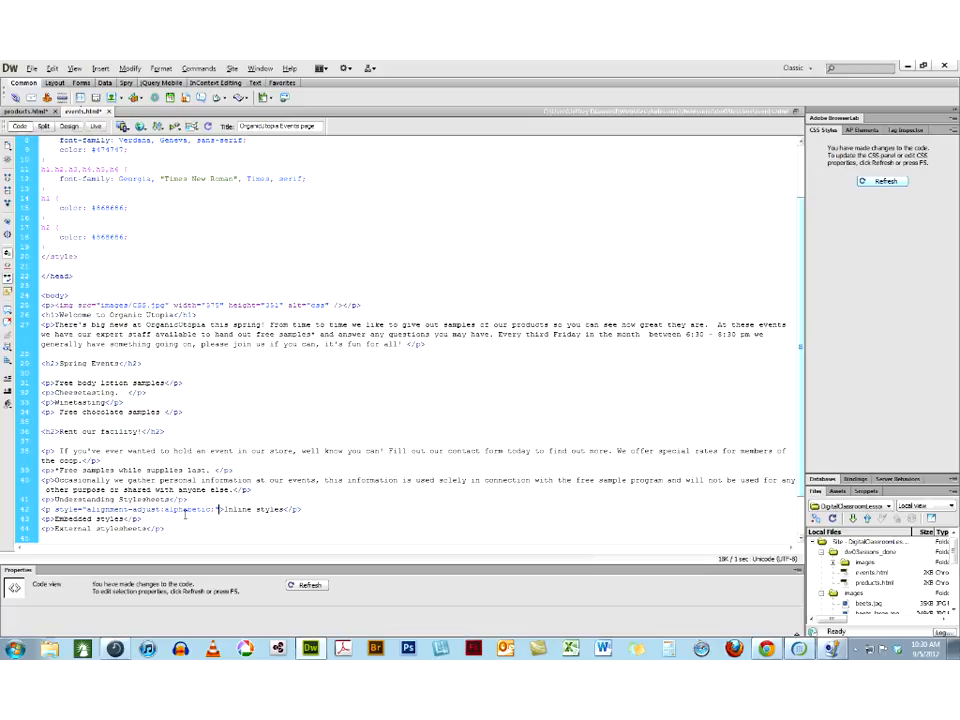
left_click(305, 587)
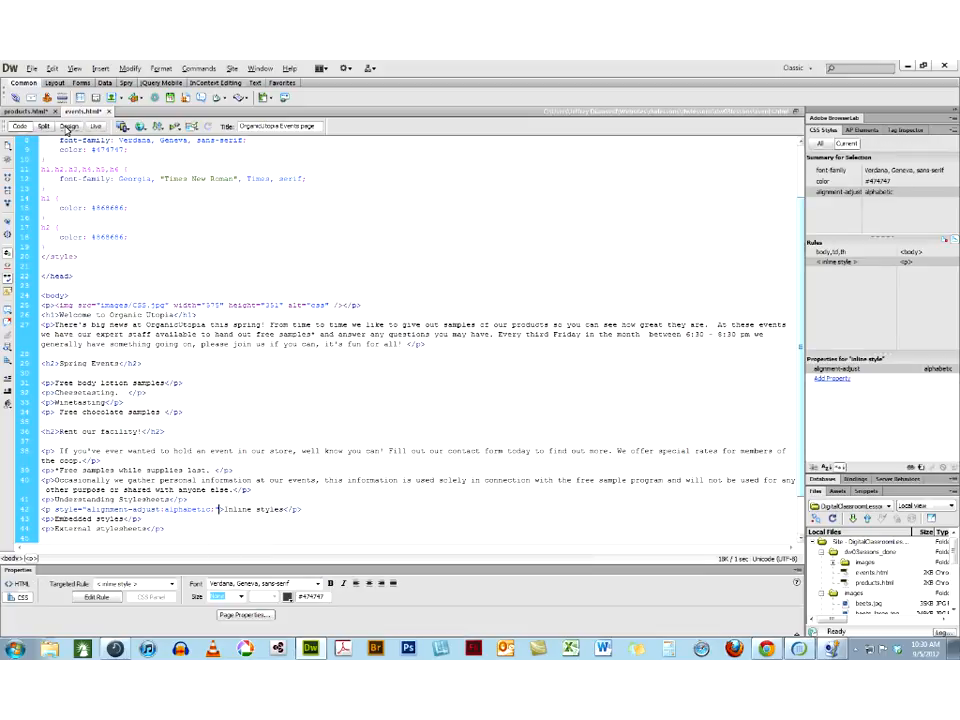
left_click(68, 127)
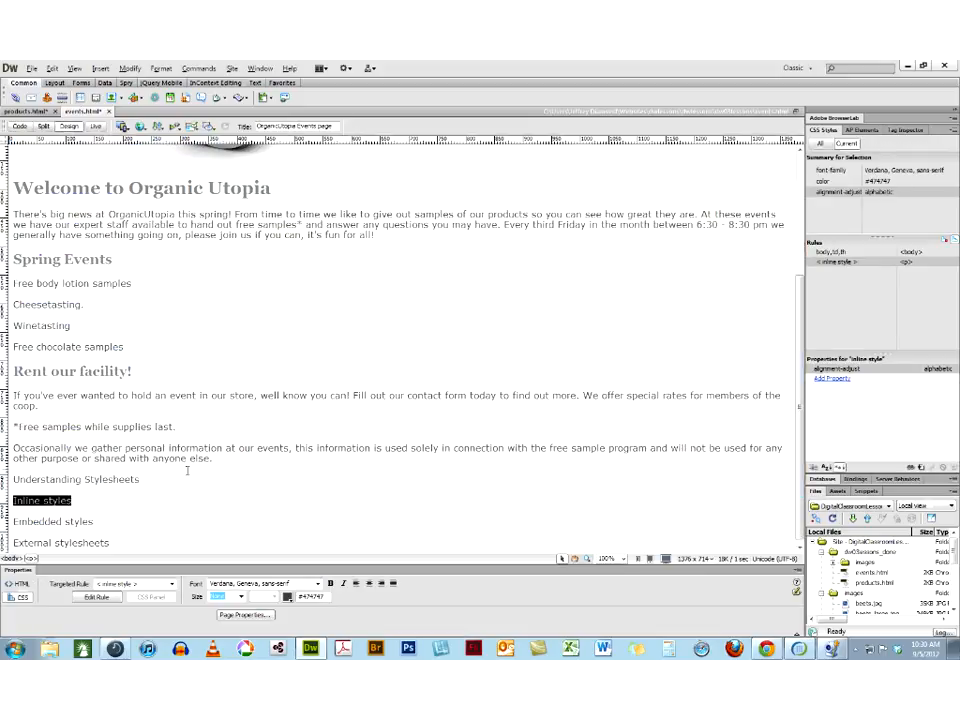
left_click(88, 492)
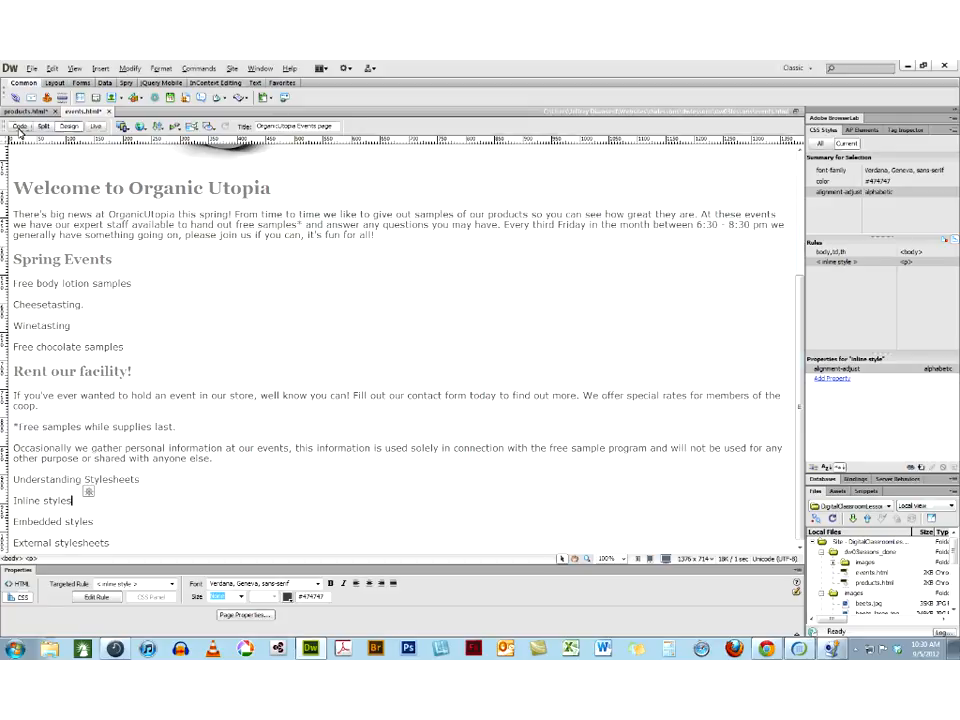
Replace the inline style declaration on the "Inline styles" paragraph with color:blue in the source code, and return to Design view
left_click(20, 128)
left_click_drag(212, 509, 86, 510)
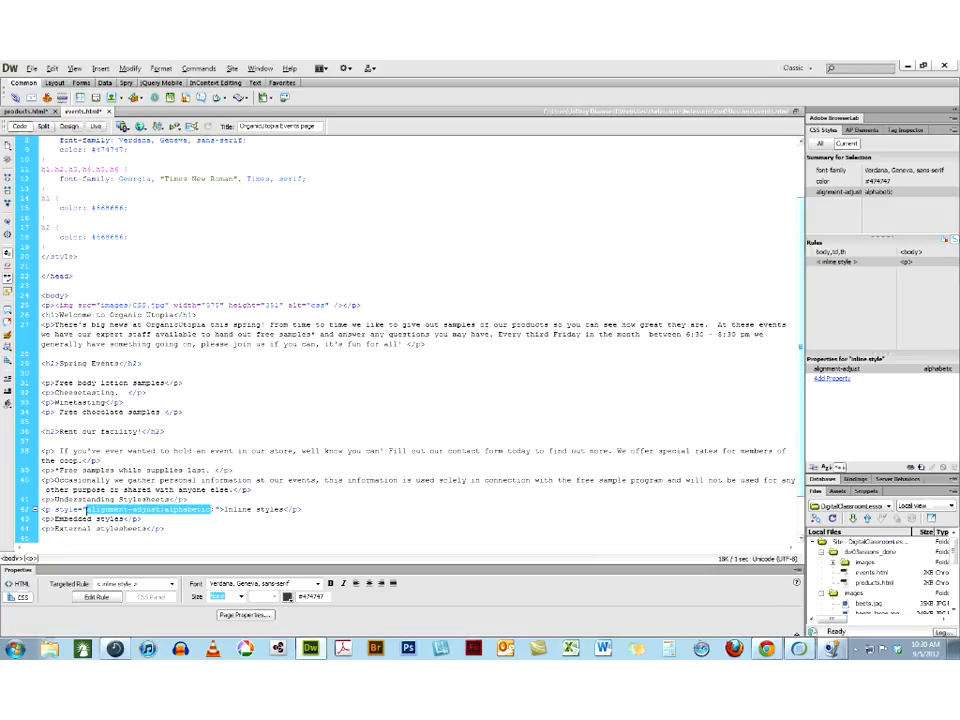
type("color:")
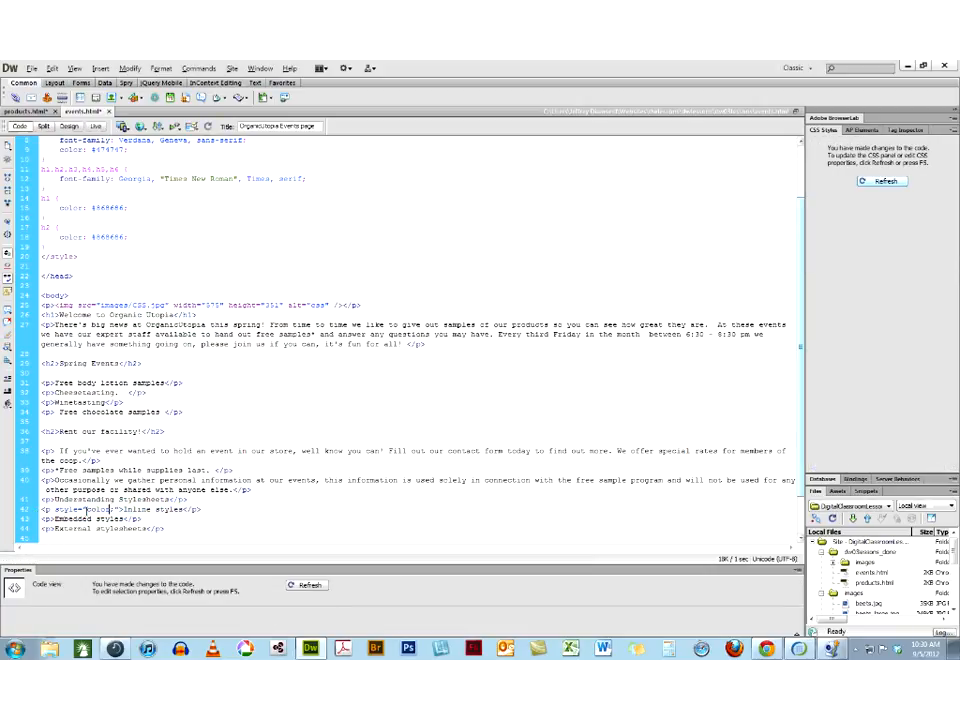
type("blue;")
key("BackSpace")
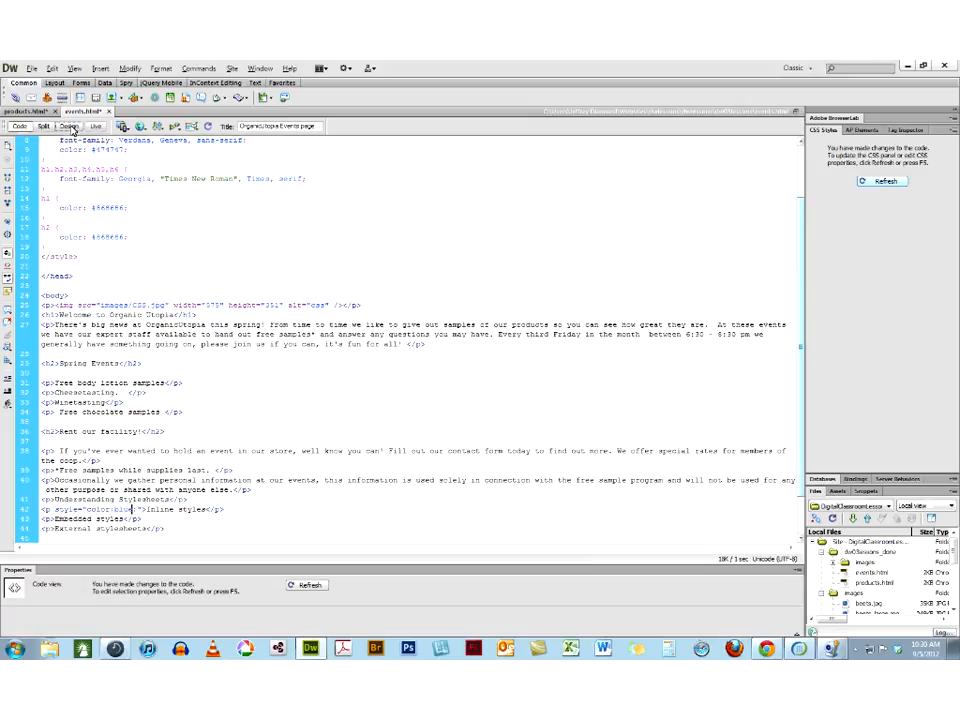
left_click(70, 127)
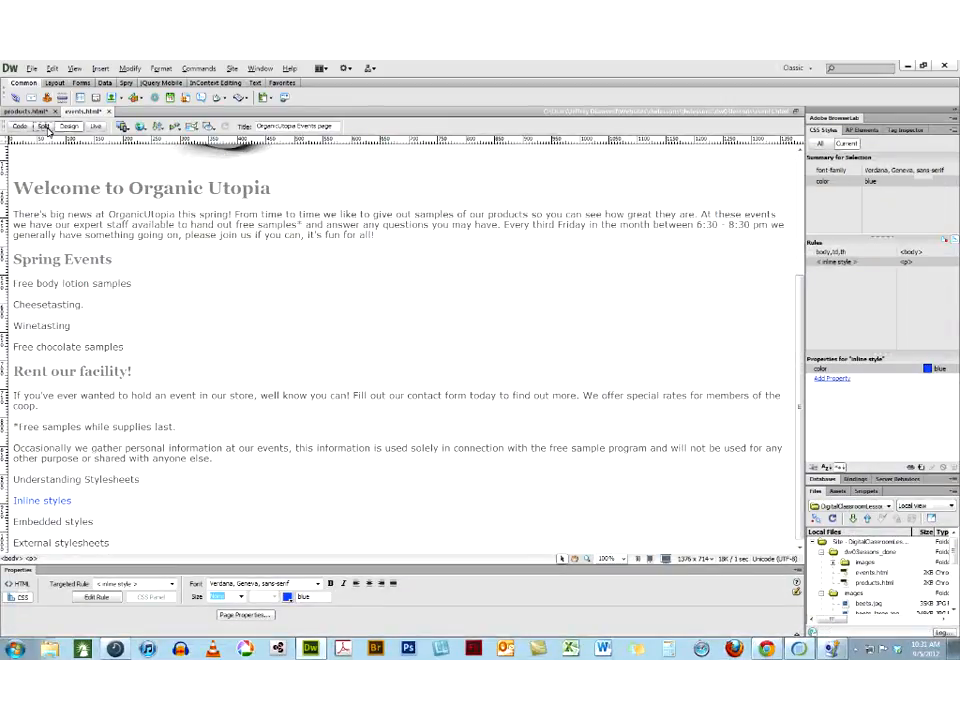
Show code and design side by side, and add the paragraph "Within the head of the document" below "Embedded styles"
left_click(45, 127)
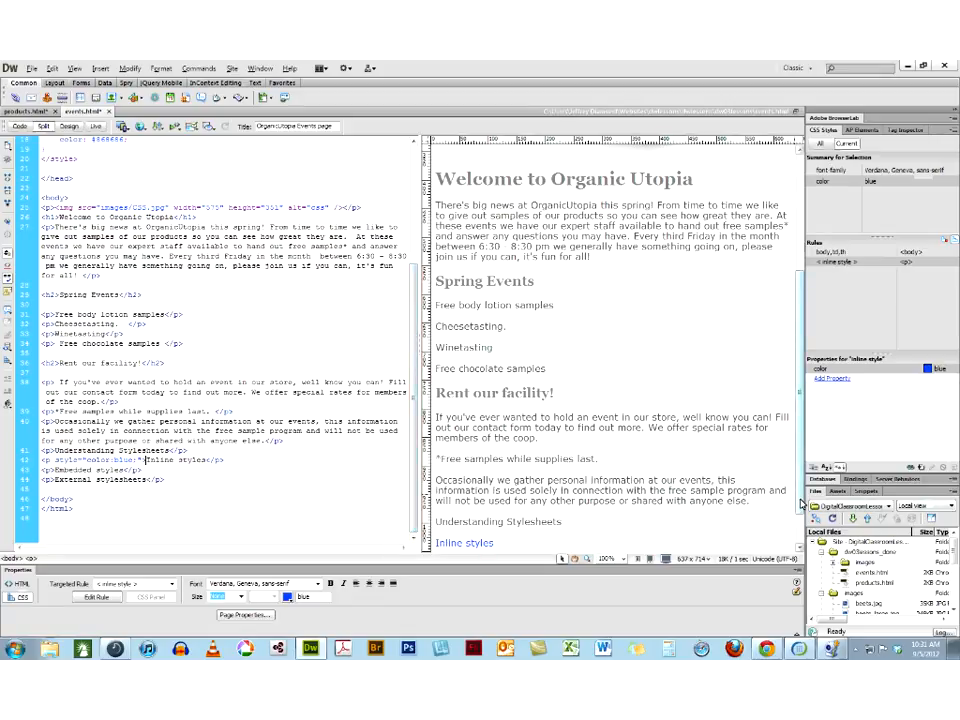
scroll(800, 503, "down", 1)
left_click(516, 517)
triple_click(516, 549)
type("Within the head of the document")
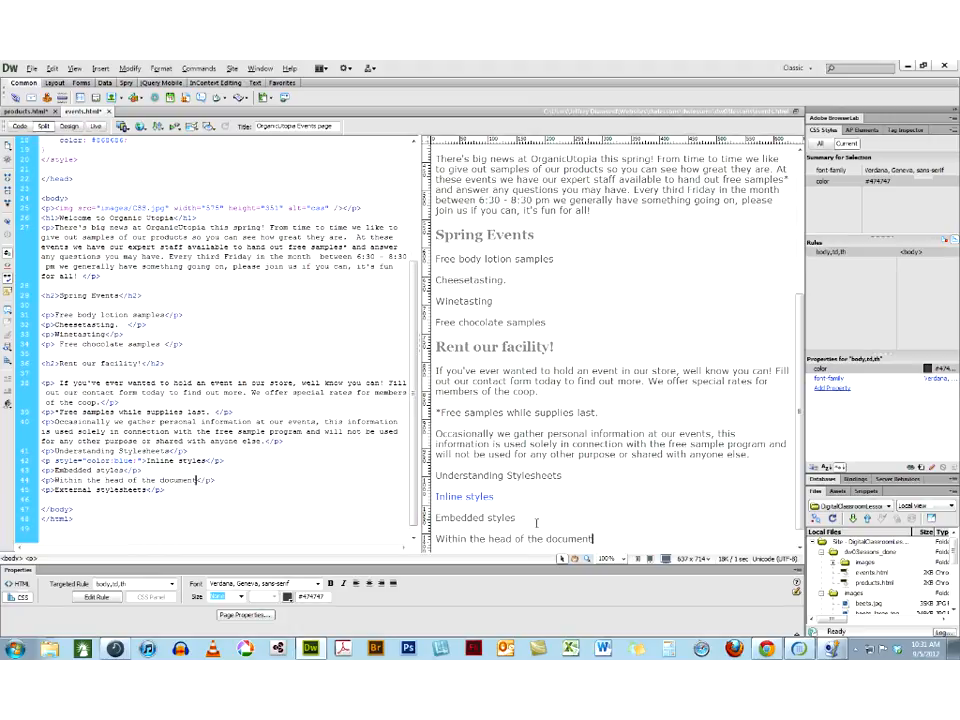
left_click_drag(596, 538, 437, 520)
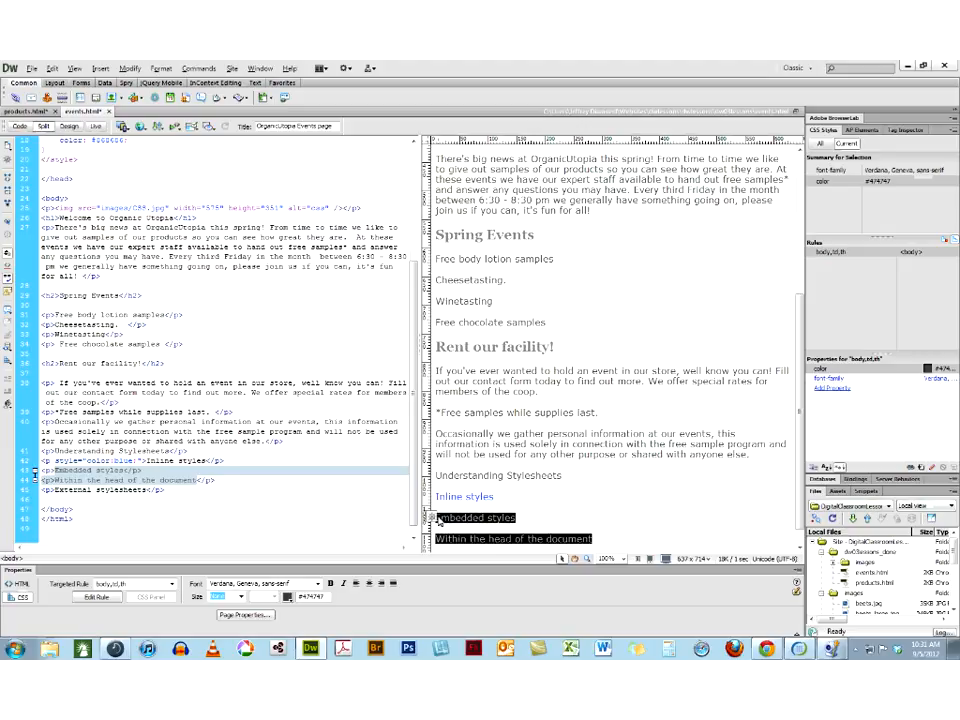
Add the paragraph "Within the tag applying to the object selected- bad idea" below "Inline styles"
left_click(496, 498)
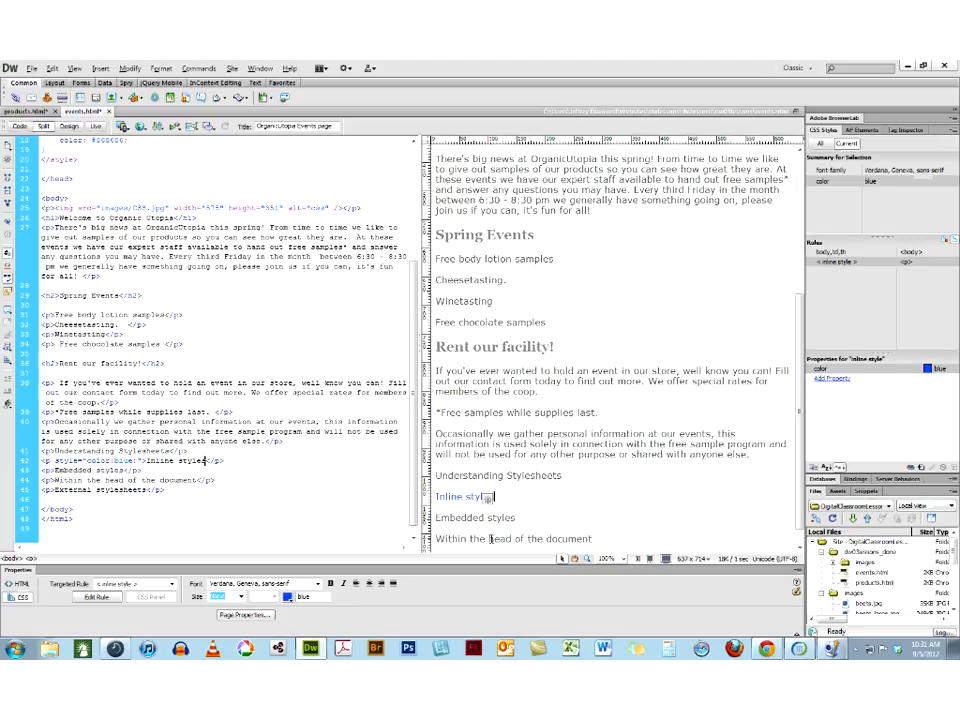
key("Return")
type("Wi")
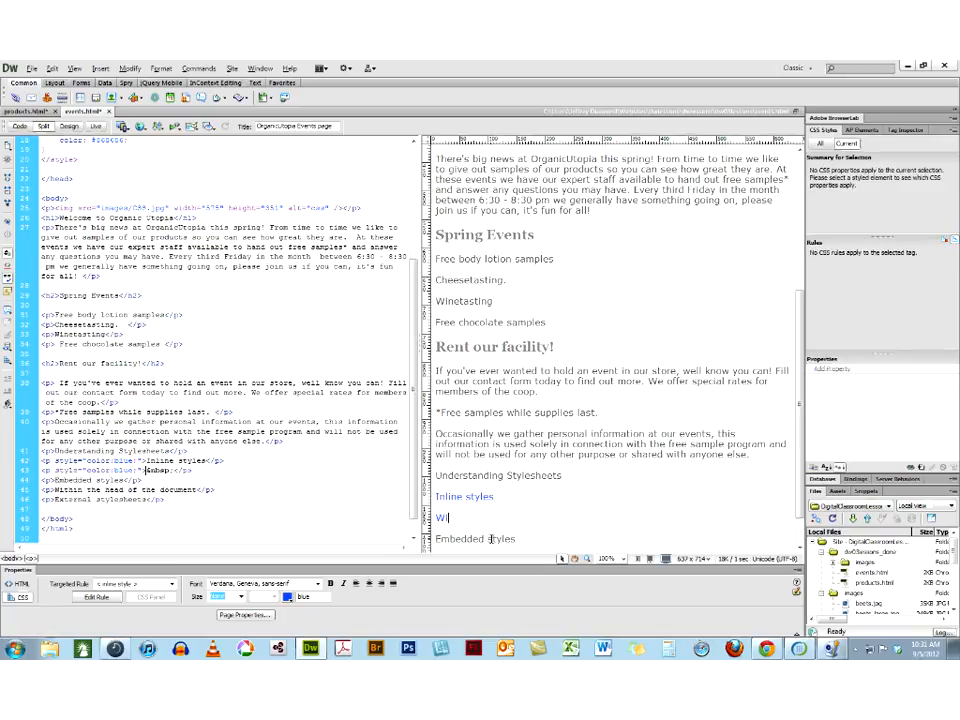
type("thin the tag applying to the object")
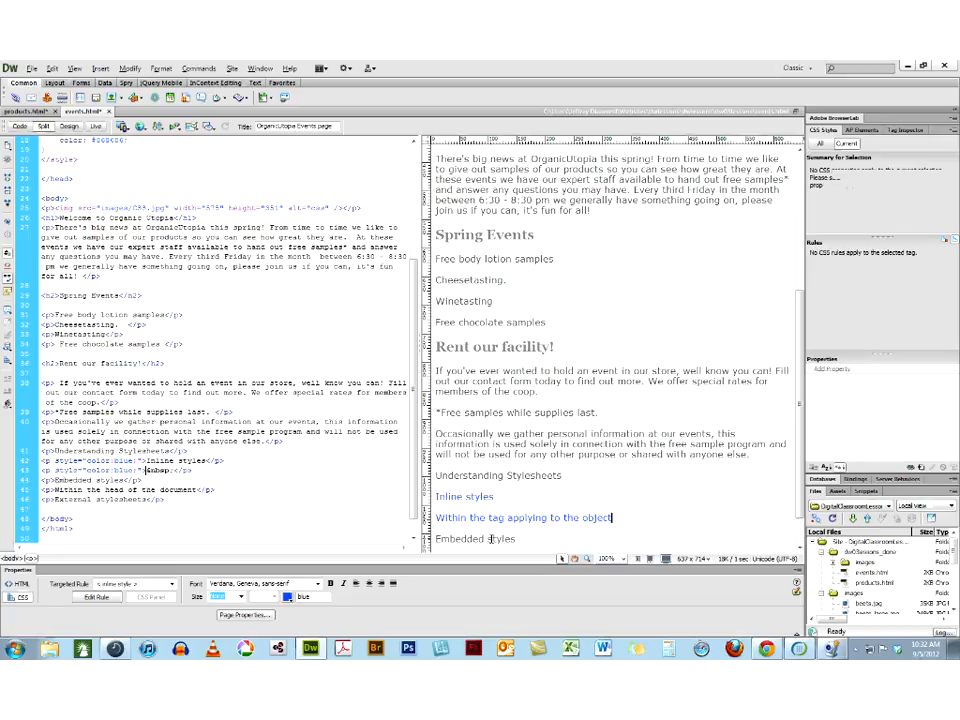
type(" selected")
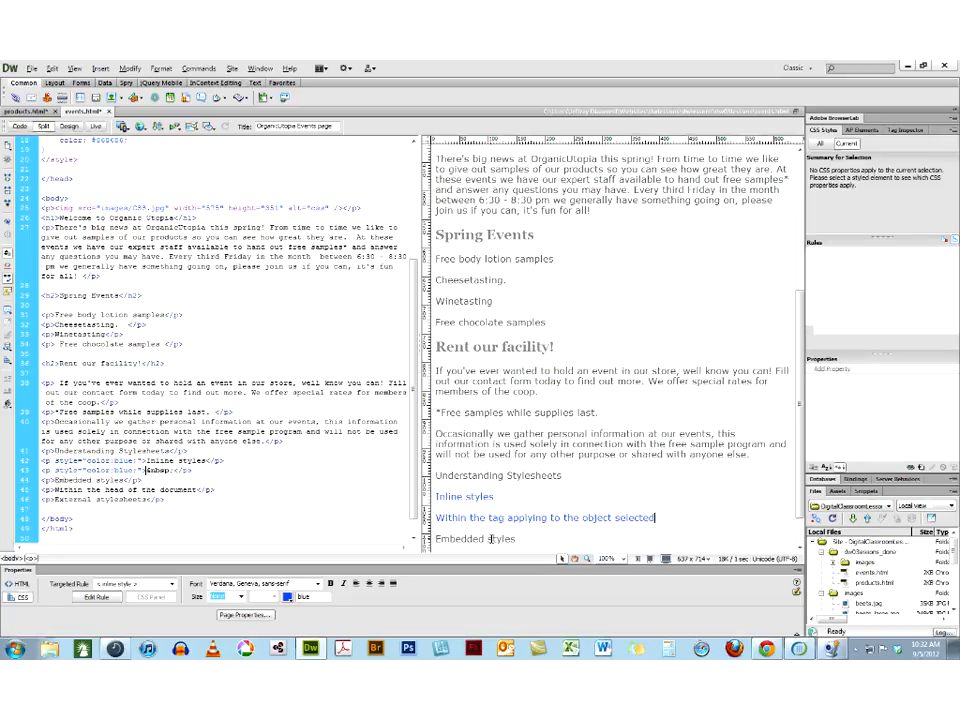
type("- bad idea")
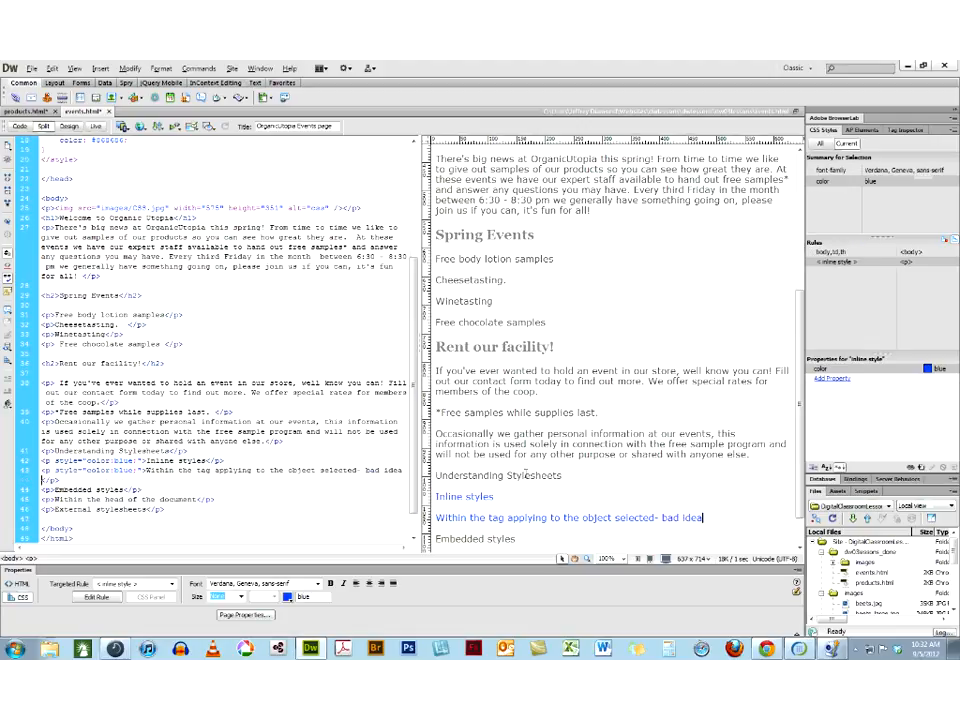
Add the paragraph "A separate CSS file can apply to a whole site" below "External stylesheets"
scroll(497, 476, "down", 1)
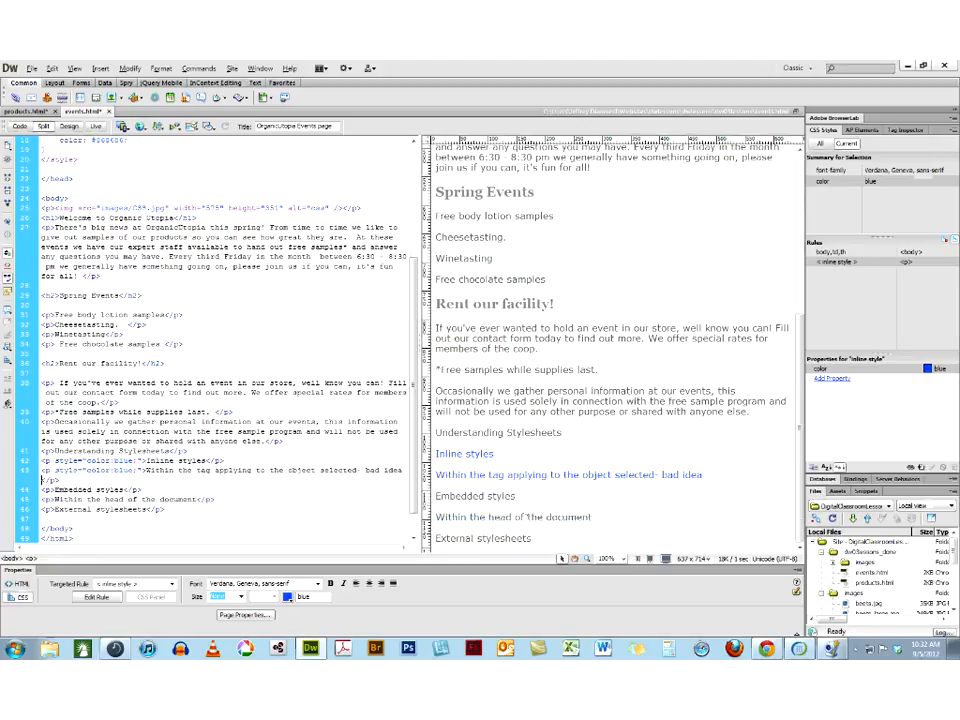
left_click(533, 538)
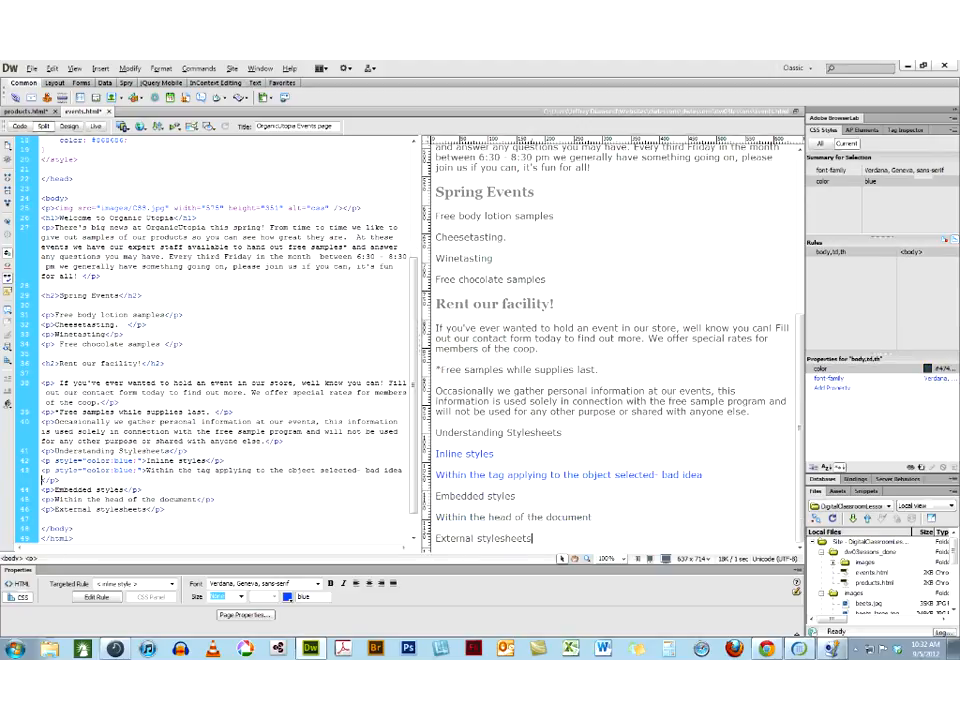
key("Return")
type("A se")
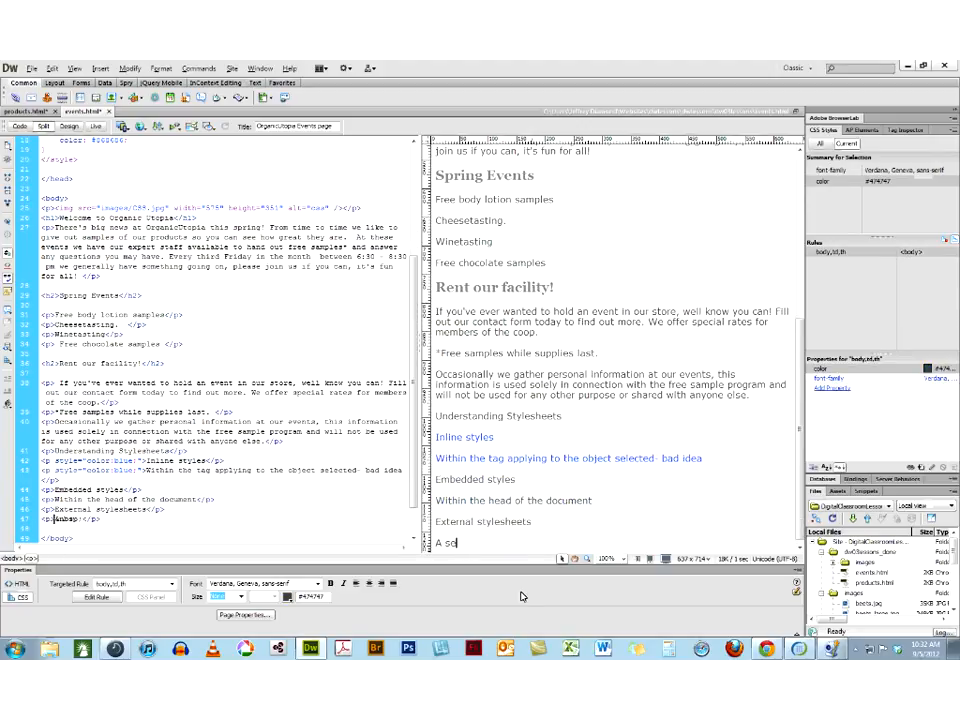
type("parate CSS file")
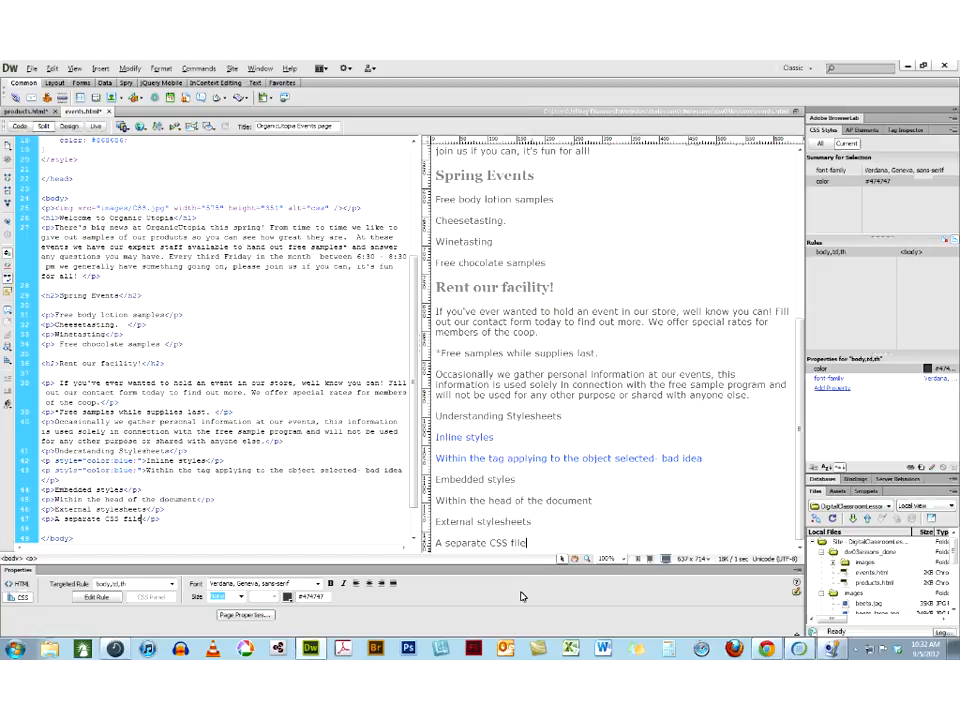
type(" can apply to a whole site")
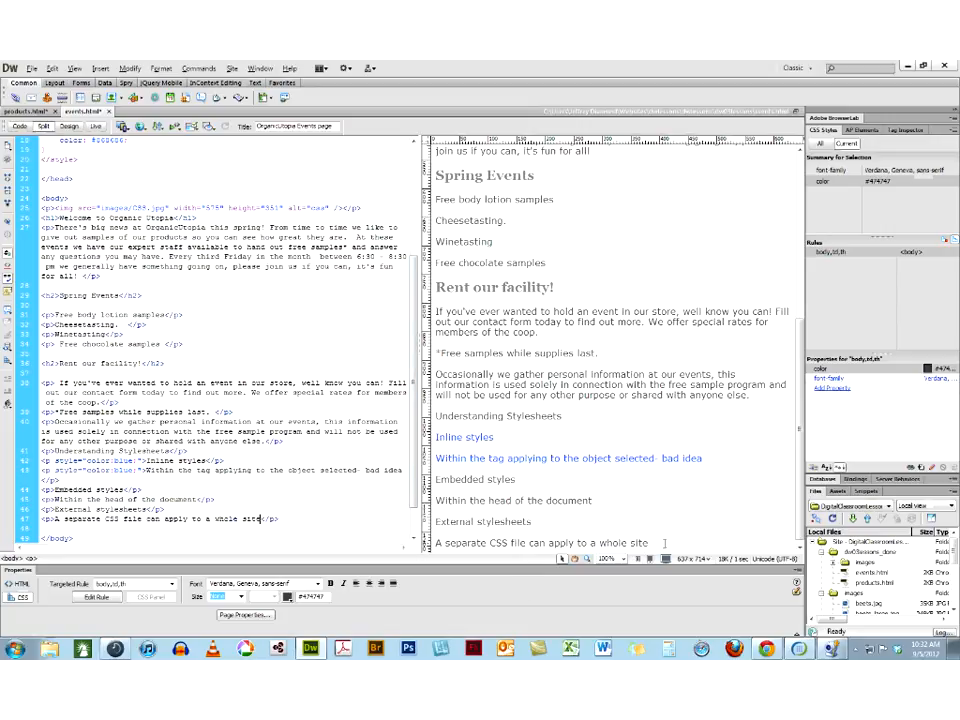
Turn the six paragraphs from "Inline styles" through the separate CSS file note into a definition list
left_click_drag(650, 543, 436, 437)
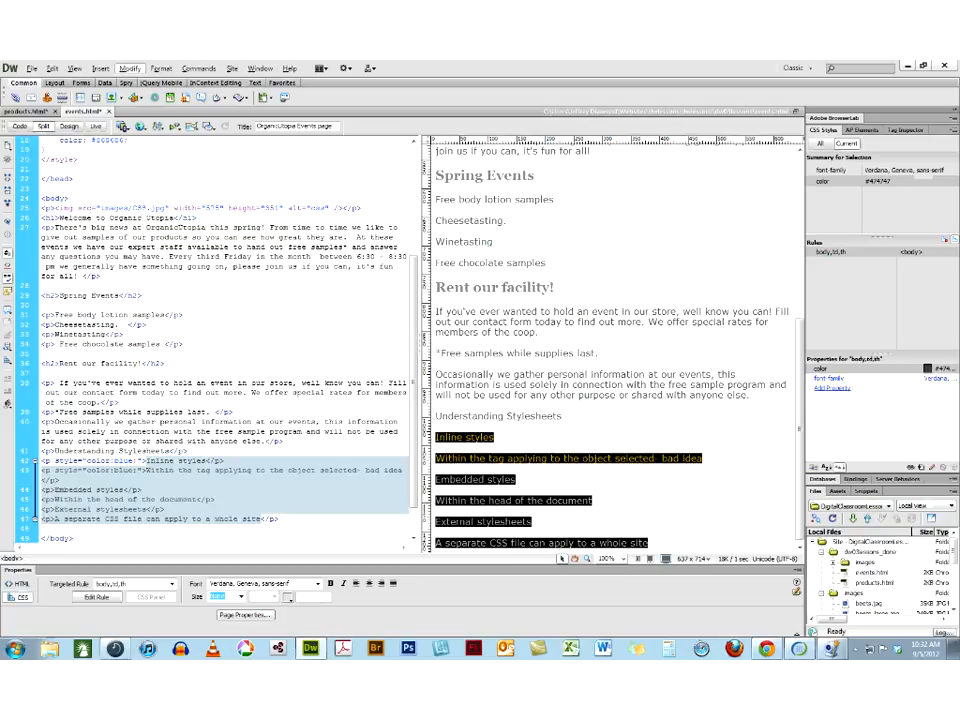
left_click(99, 68)
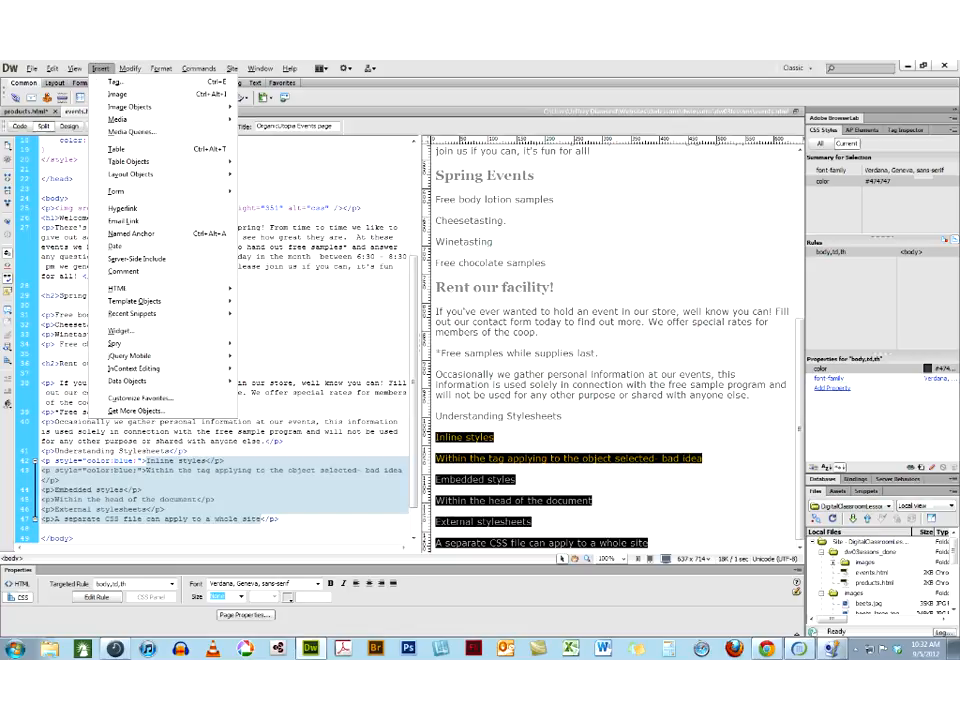
mouse_move(122, 291)
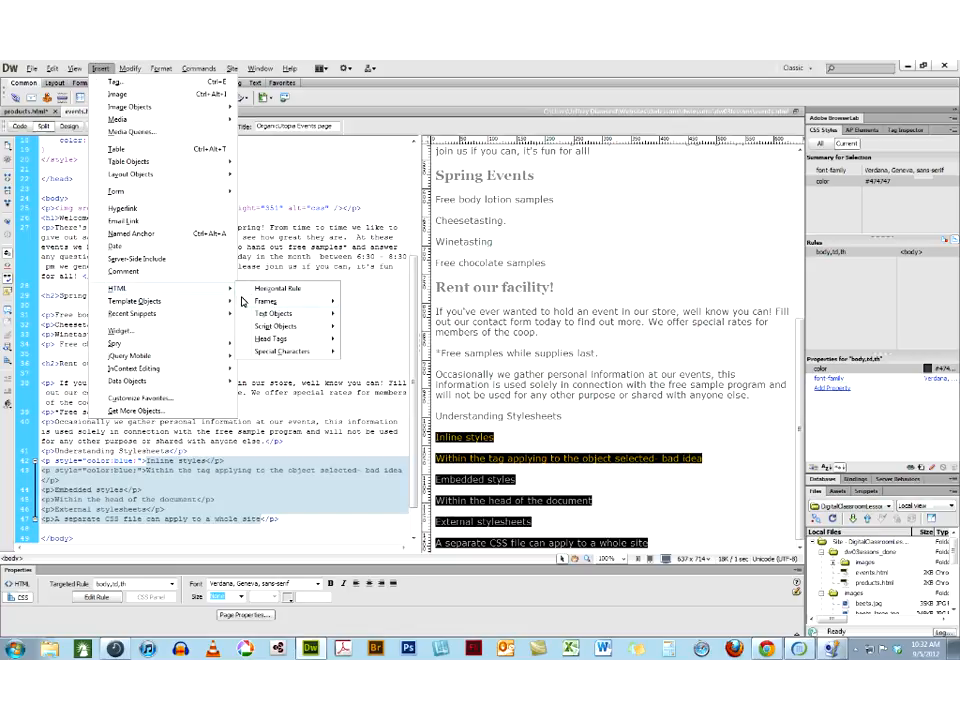
mouse_move(241, 301)
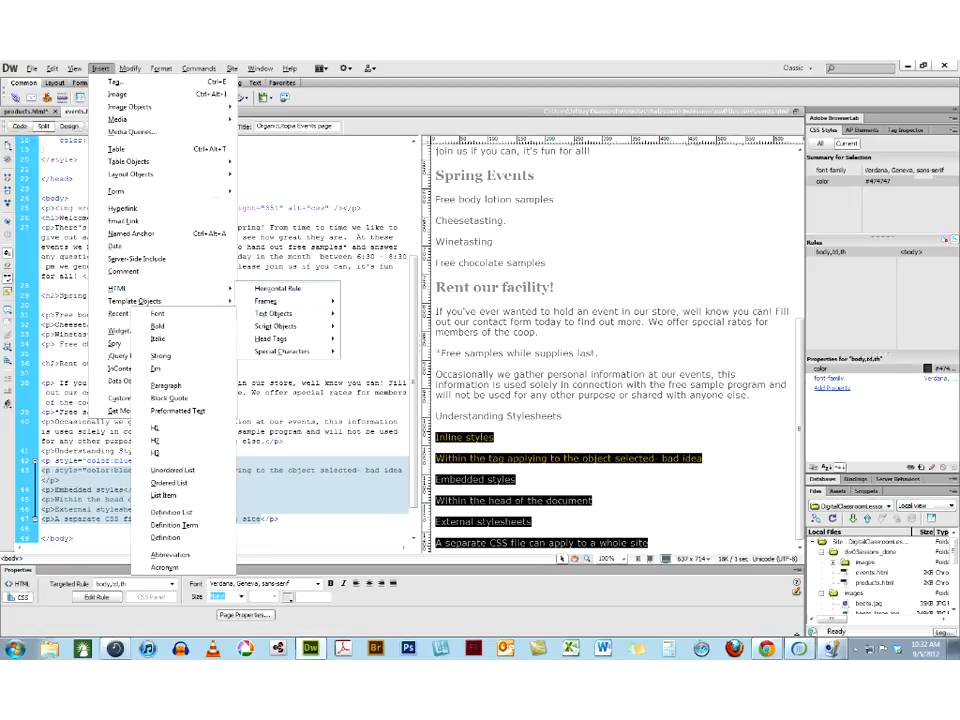
mouse_move(161, 67)
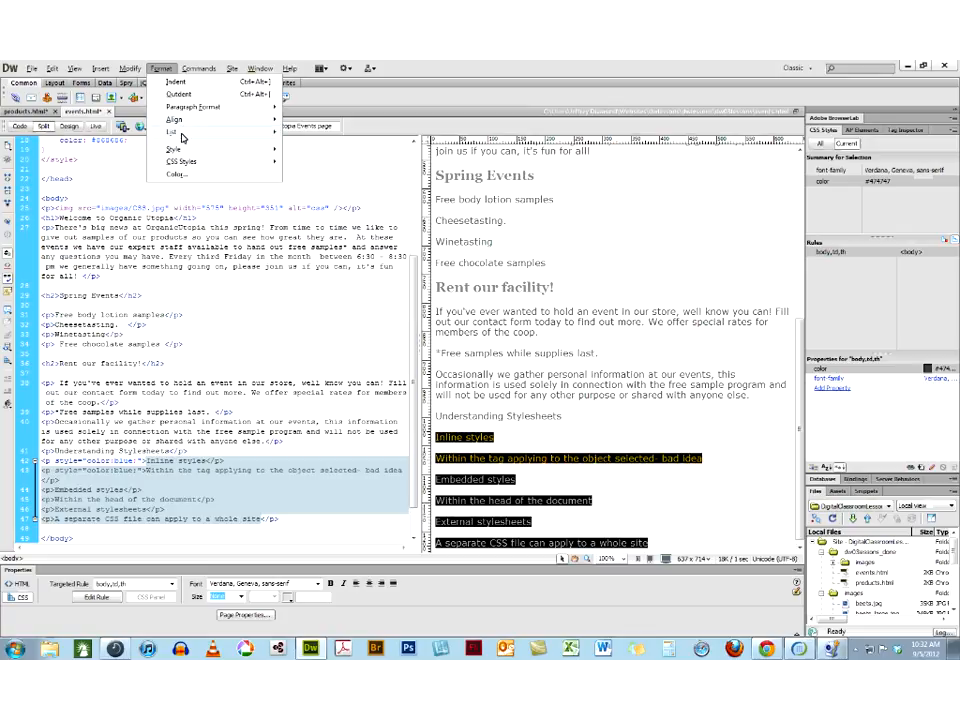
mouse_move(182, 134)
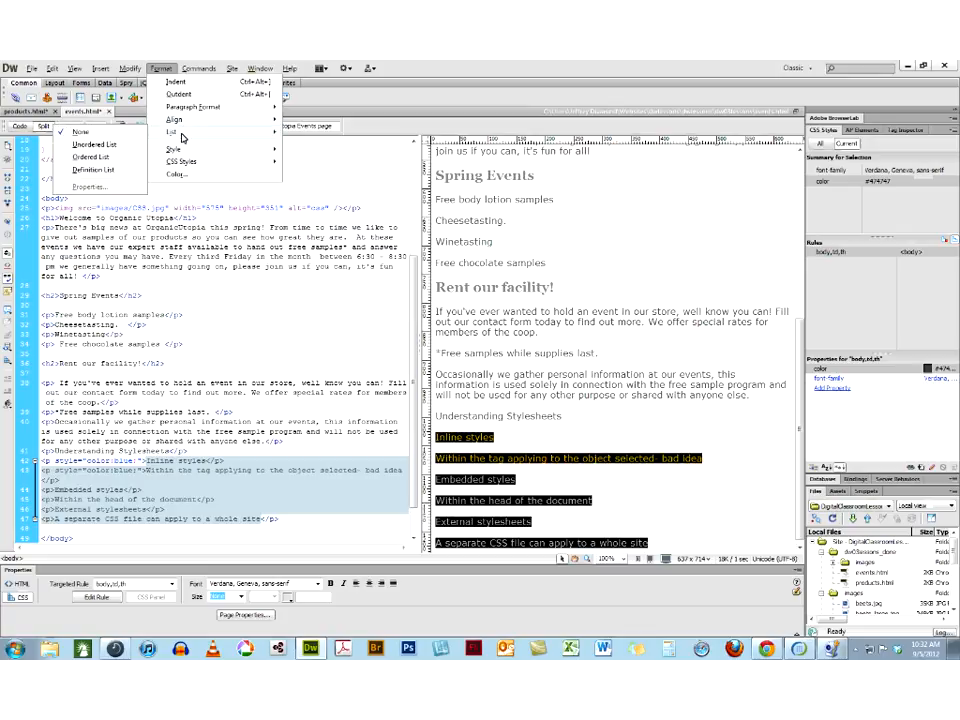
left_click(112, 171)
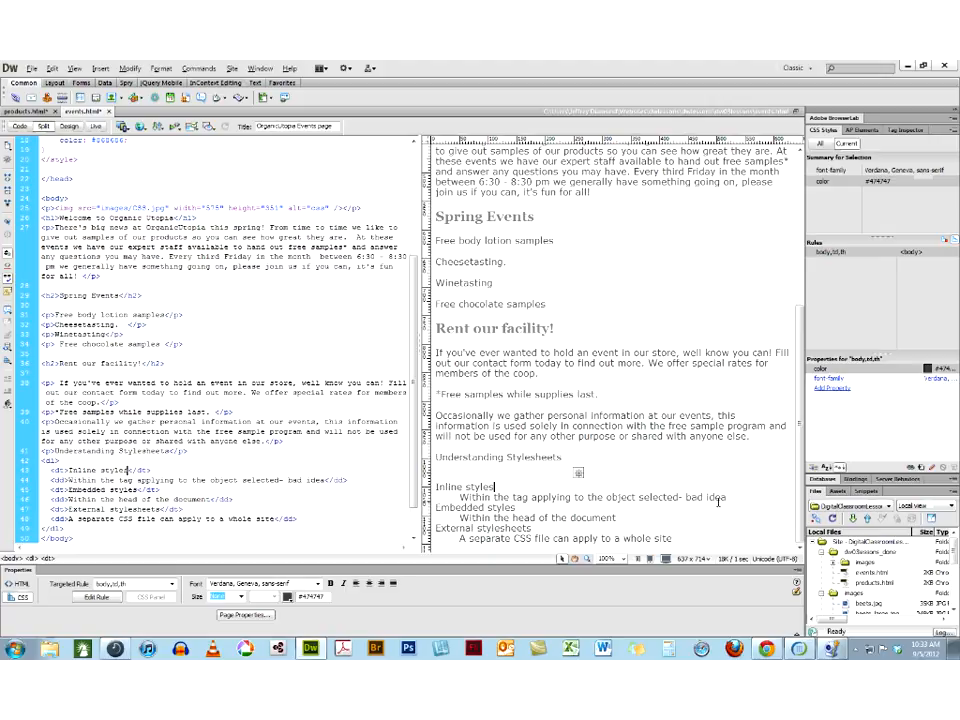
Highlight the "Inline styles" term and its definition to compare them with their tags in the source code
left_click(436, 488)
left_click_drag(126, 469, 68, 469)
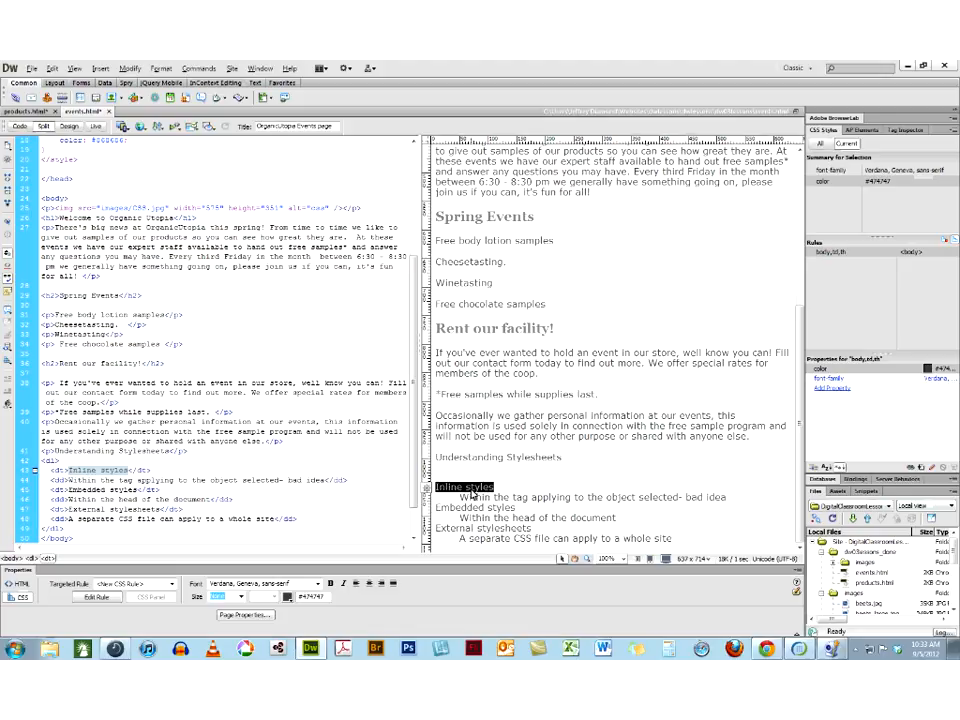
left_click_drag(460, 497, 680, 497)
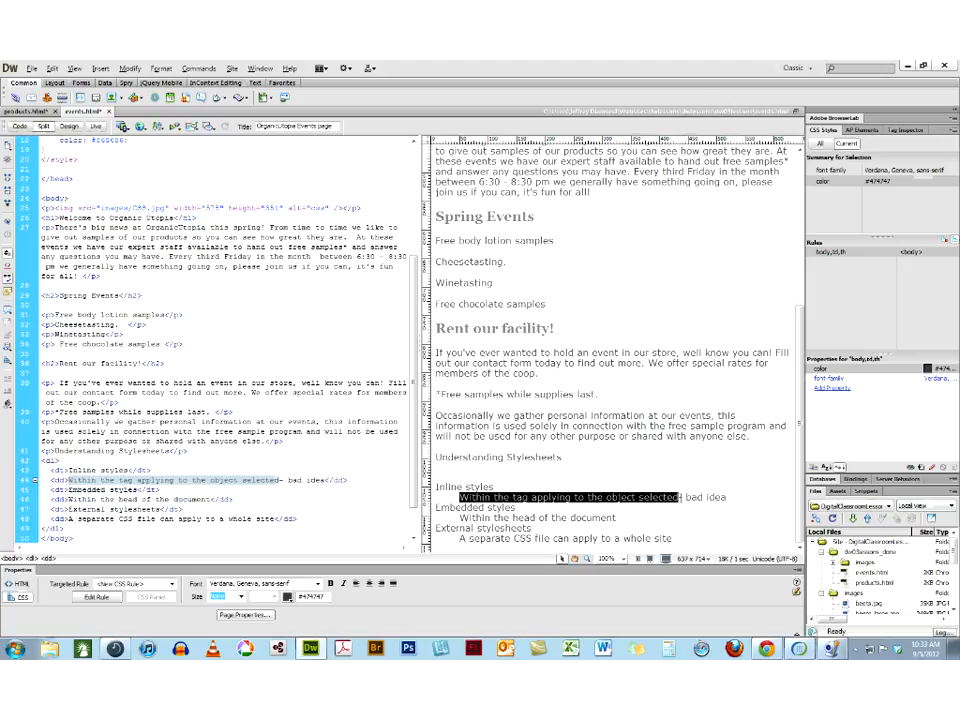
left_click(477, 488)
Format the "Understanding Stylesheets" paragraph as Heading 3
left_click_drag(562, 457, 435, 457)
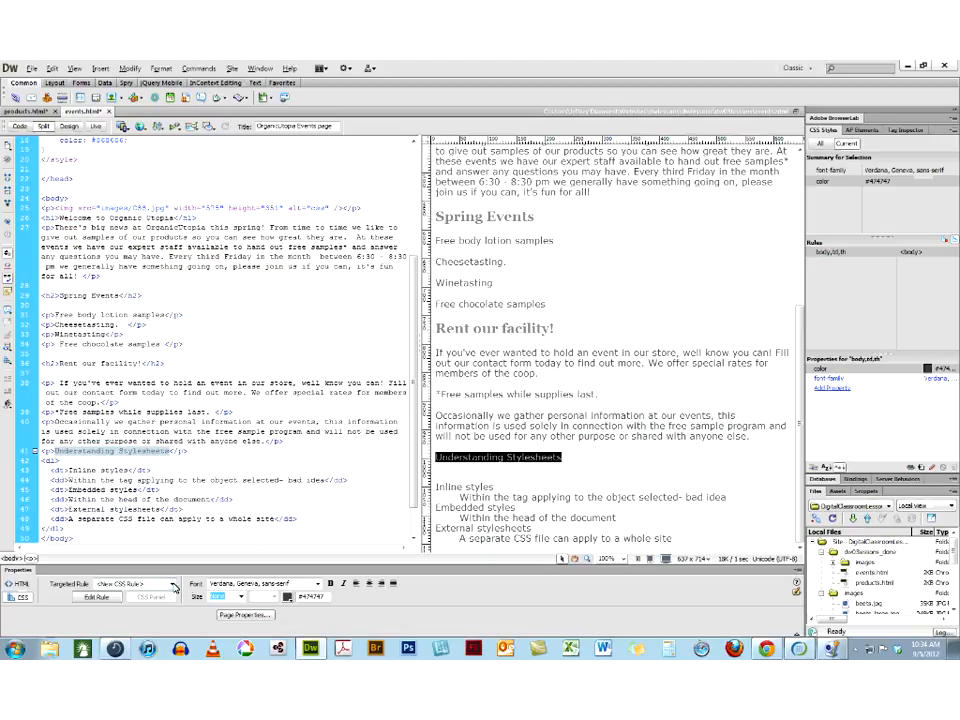
left_click(16, 585)
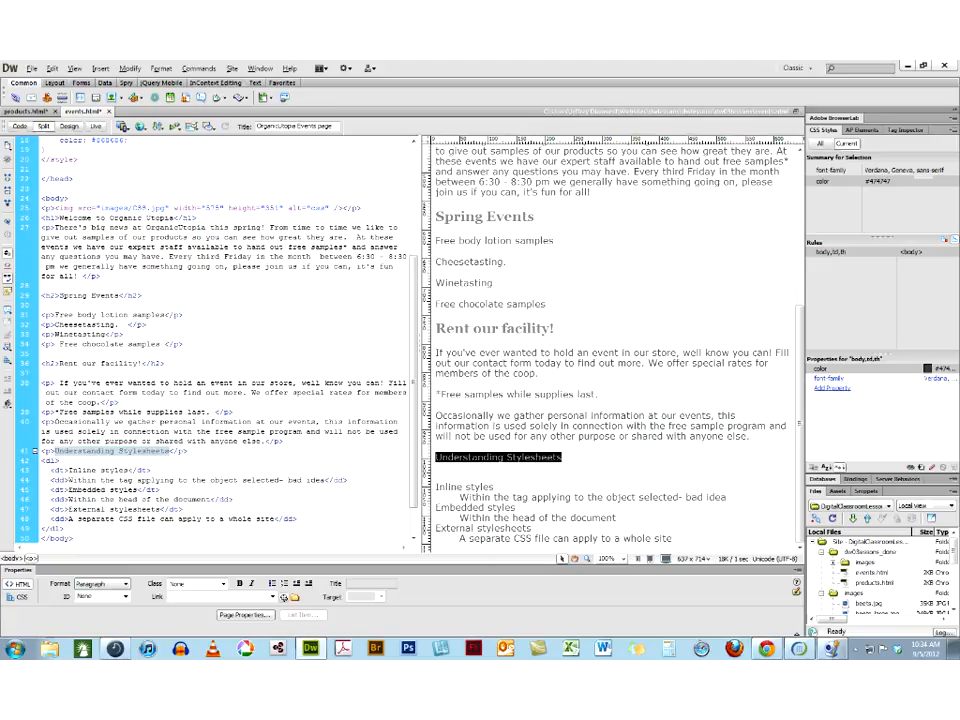
left_click(100, 584)
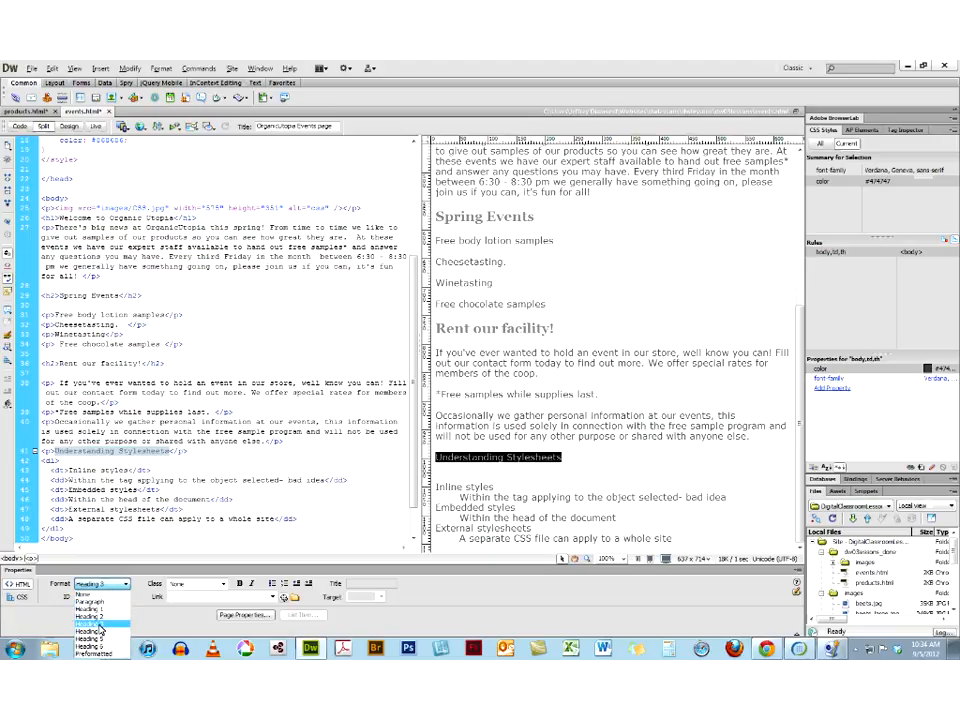
left_click(101, 623)
Try formatting the "Inline styles" list term as Heading 3, and undo the change
left_click(437, 488)
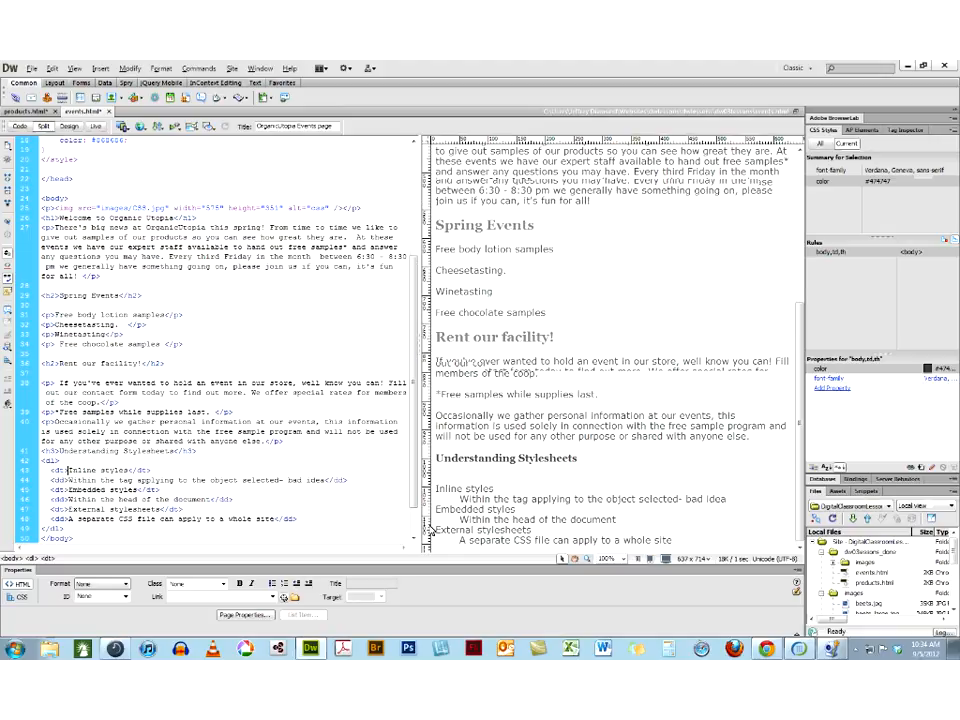
key("ctrl+3")
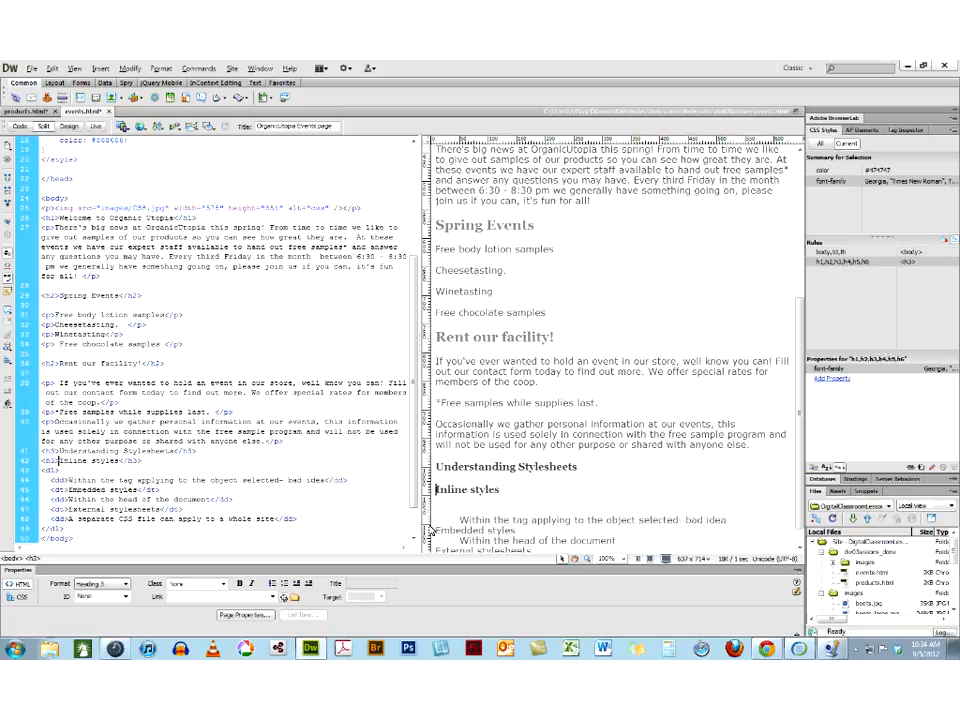
key("ctrl+z")
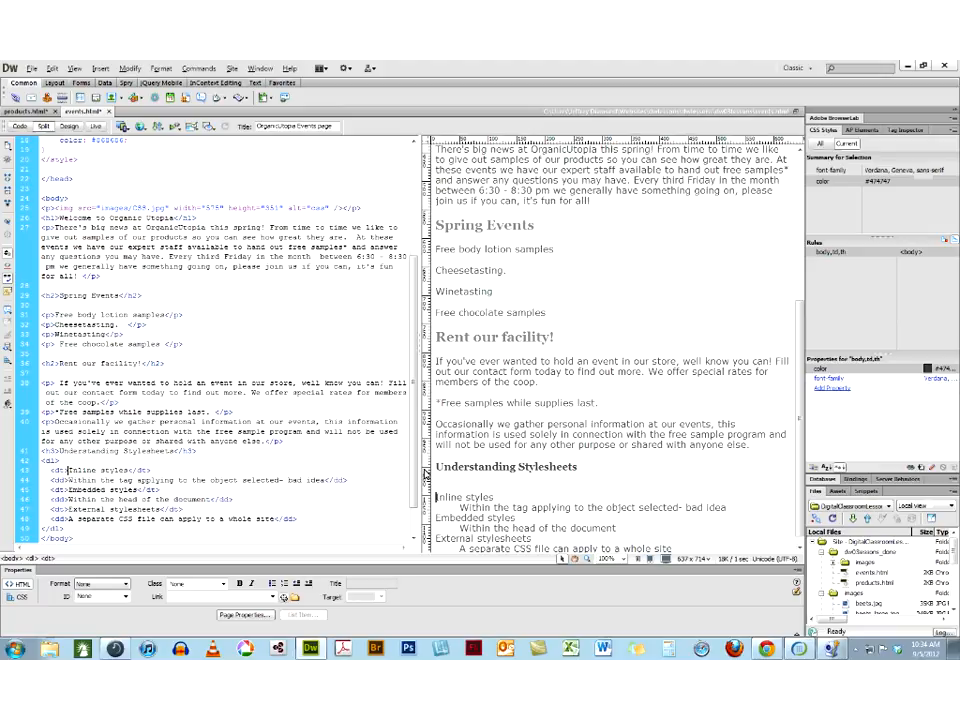
triple_click(445, 471)
left_click(435, 488)
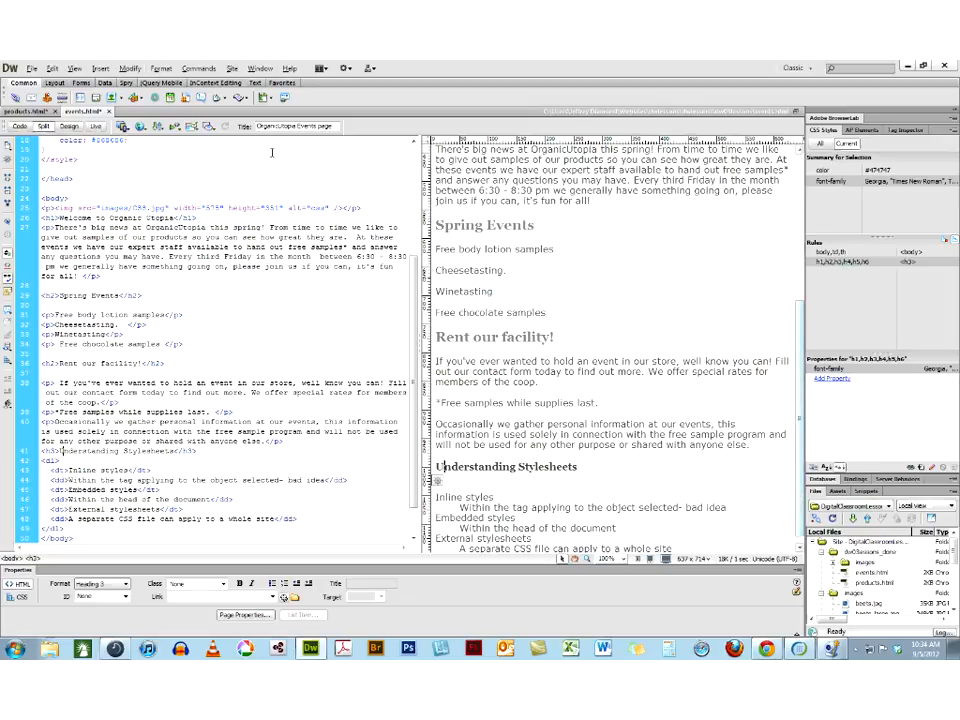
View the page in Design view, and examine the embedded style block in the head of the source code
left_click(69, 127)
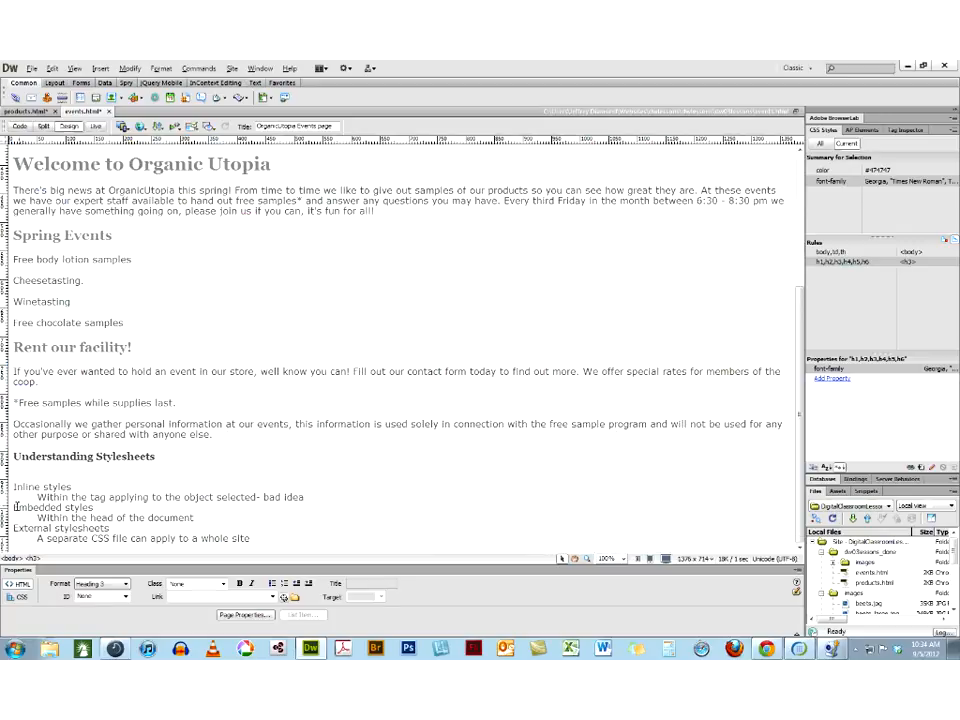
left_click(20, 126)
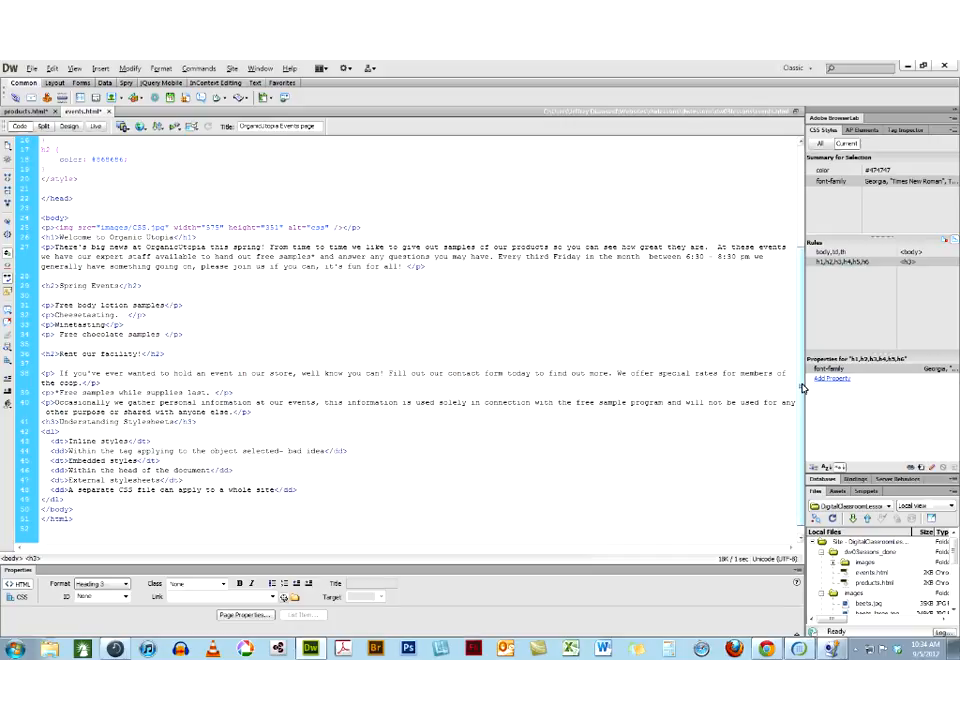
scroll(802, 388, "up", 5)
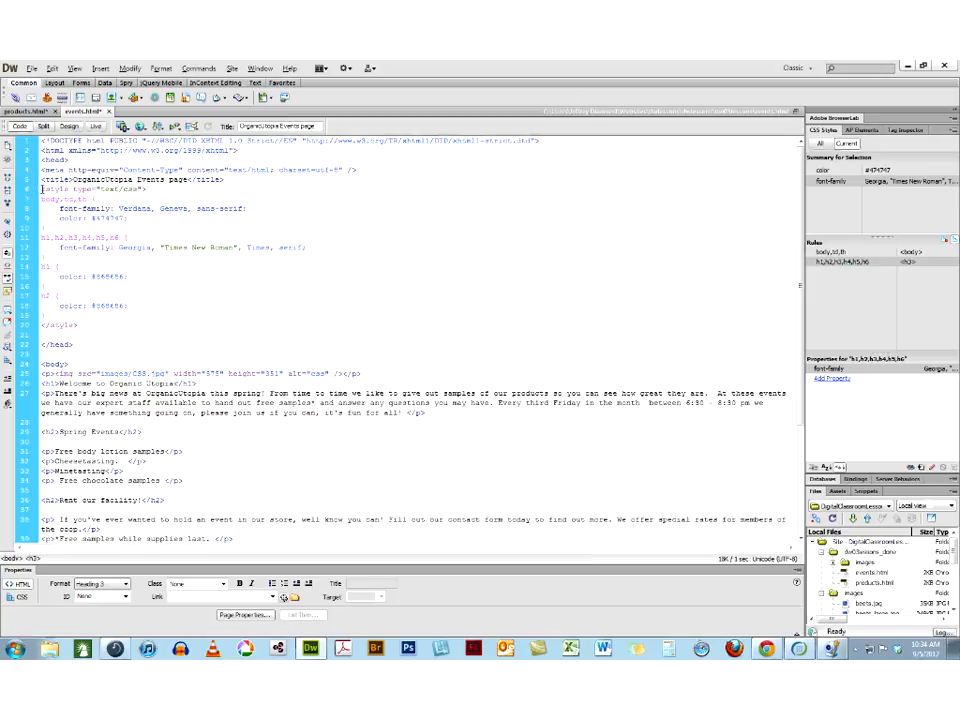
left_click_drag(42, 189, 107, 325)
left_click(104, 319)
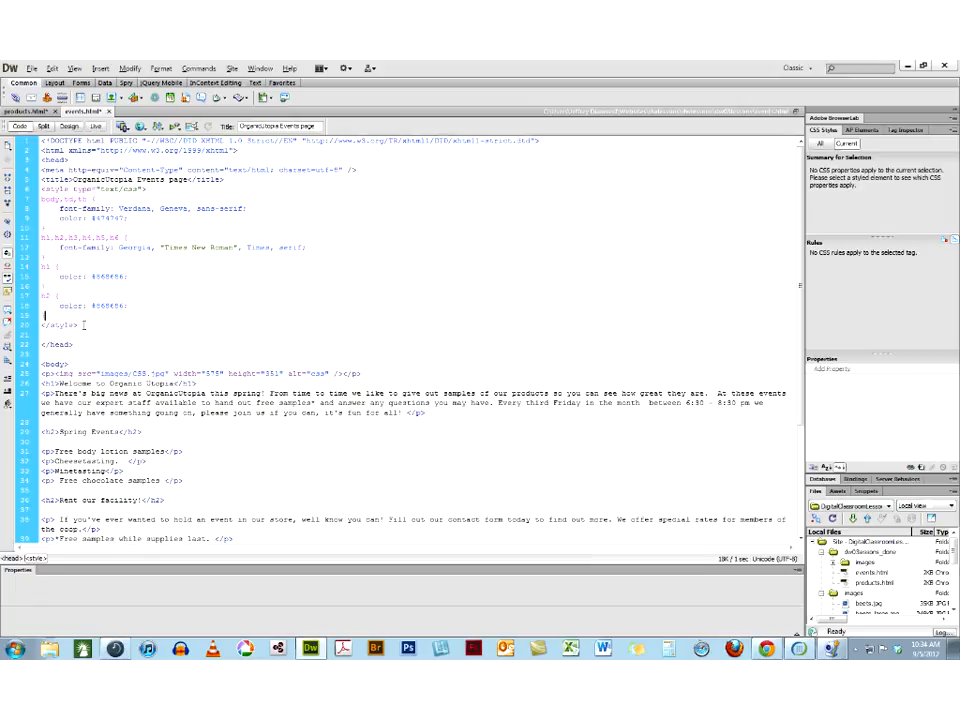
left_click(34, 325)
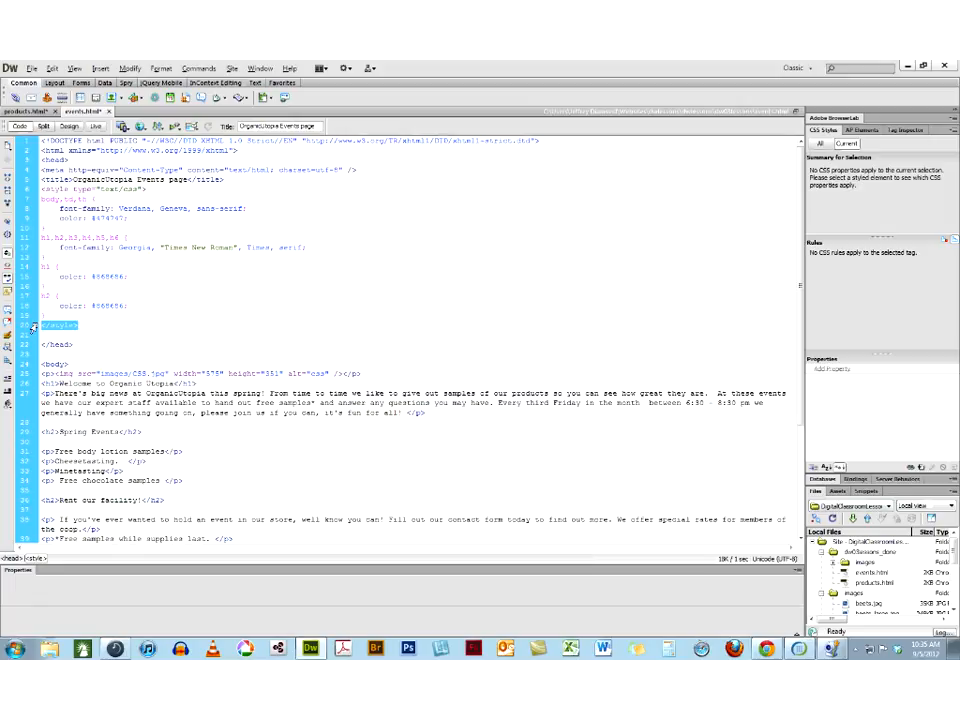
Start moving all four embedded CSS rules, from body,td,th through h2, to a new external style sheet
left_click(65, 128)
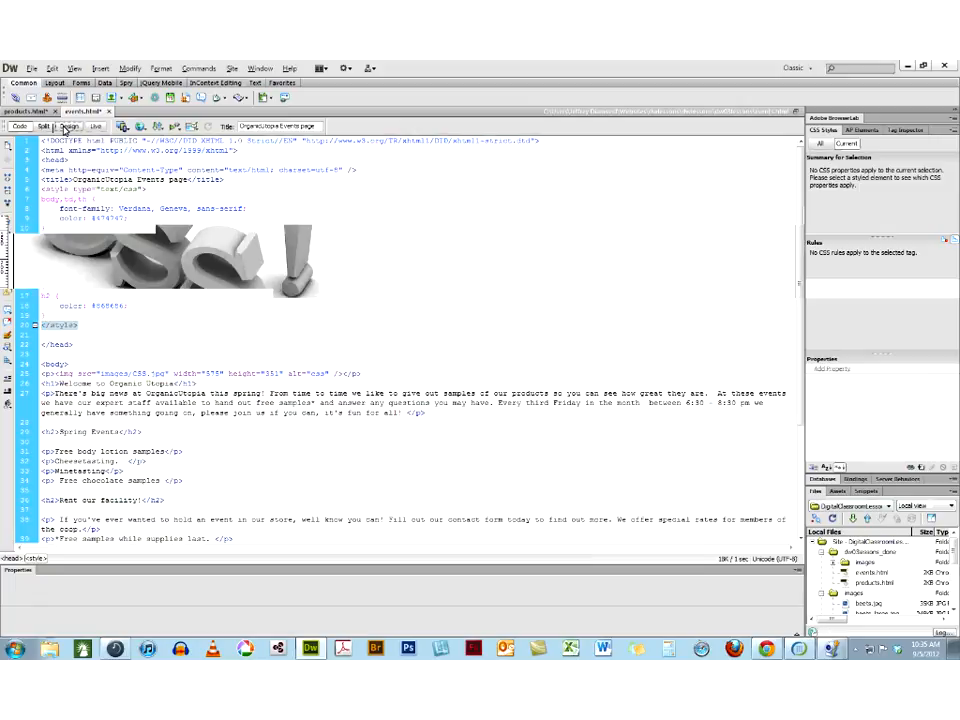
left_click(819, 143)
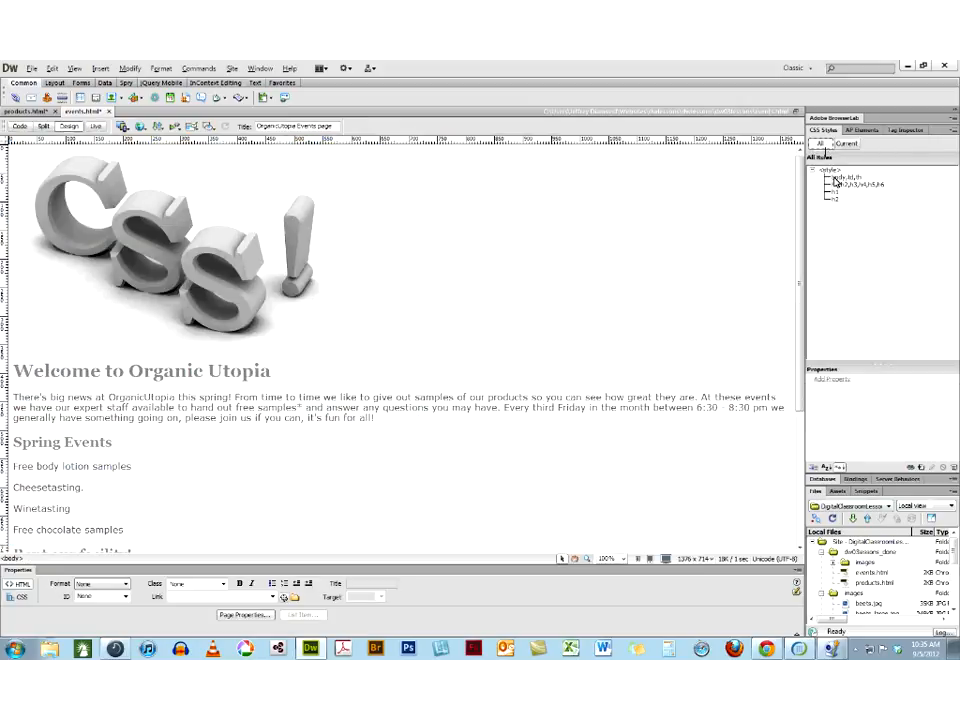
left_click(834, 178)
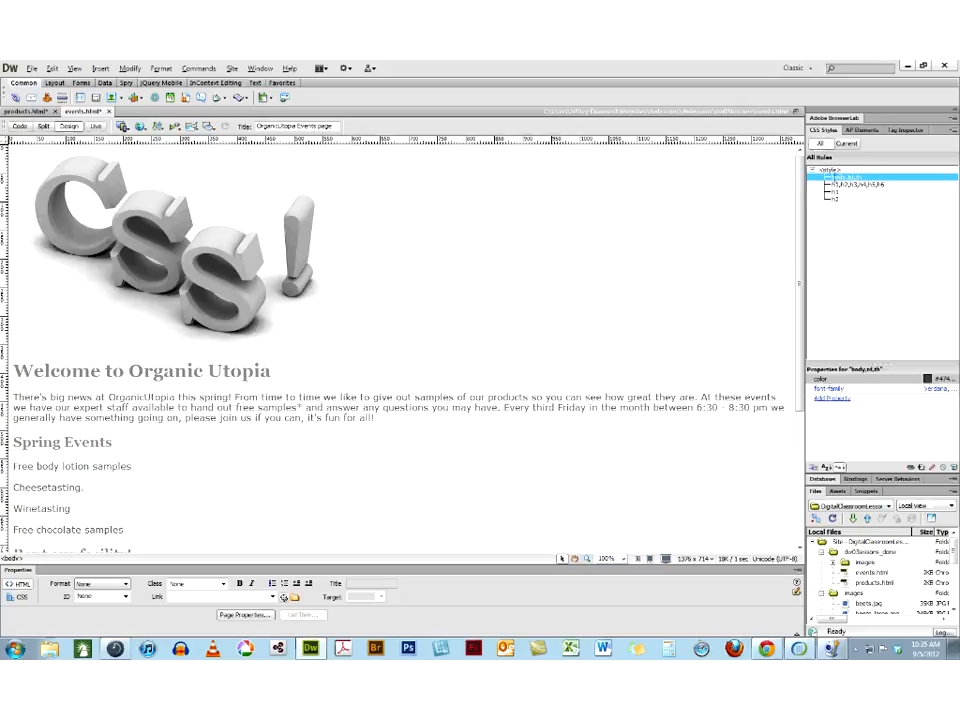
left_click(836, 201, "shift")
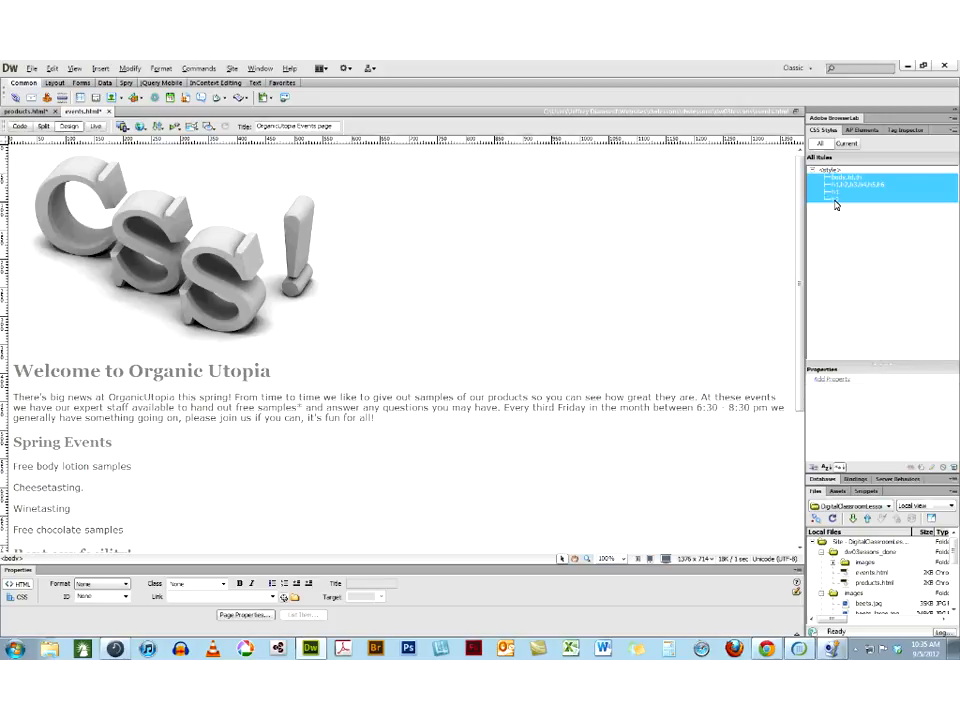
right_click(836, 204)
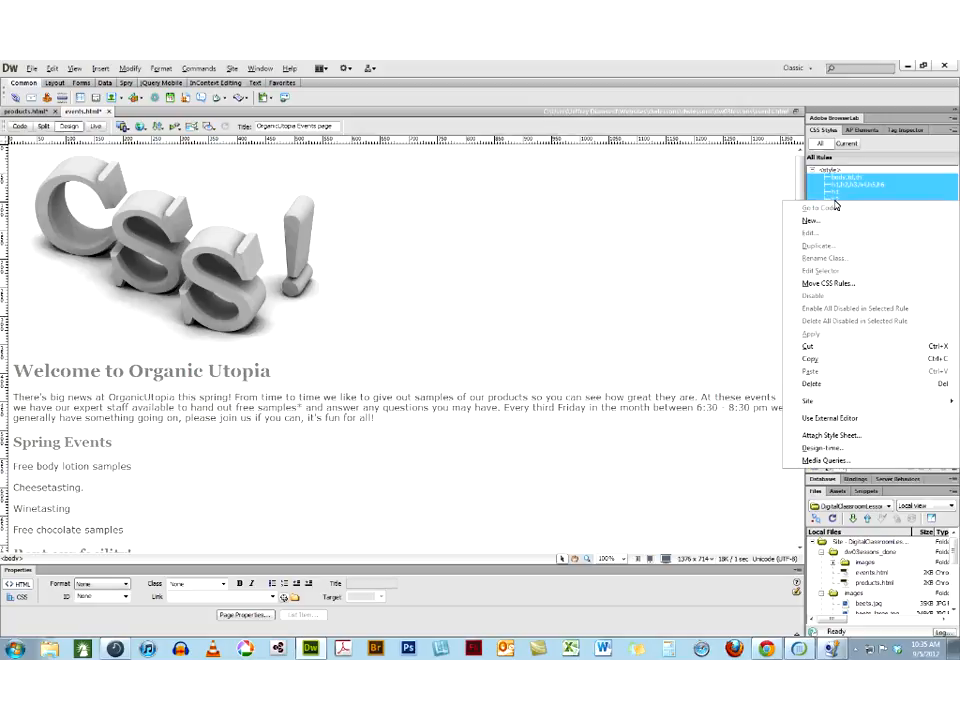
left_click(838, 284)
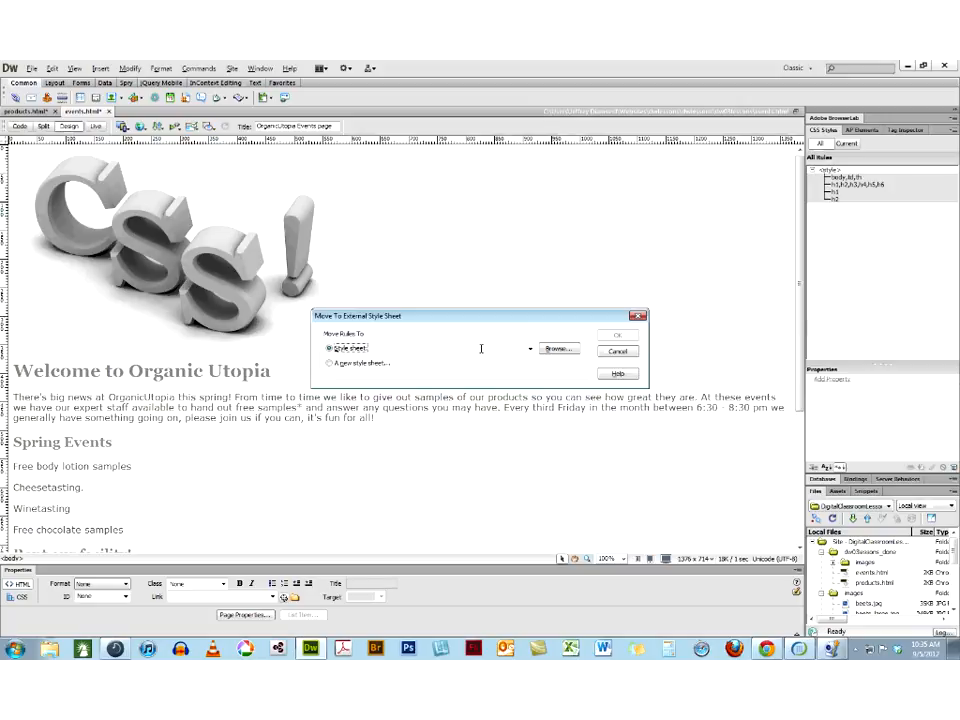
left_click(333, 364)
left_click(624, 340)
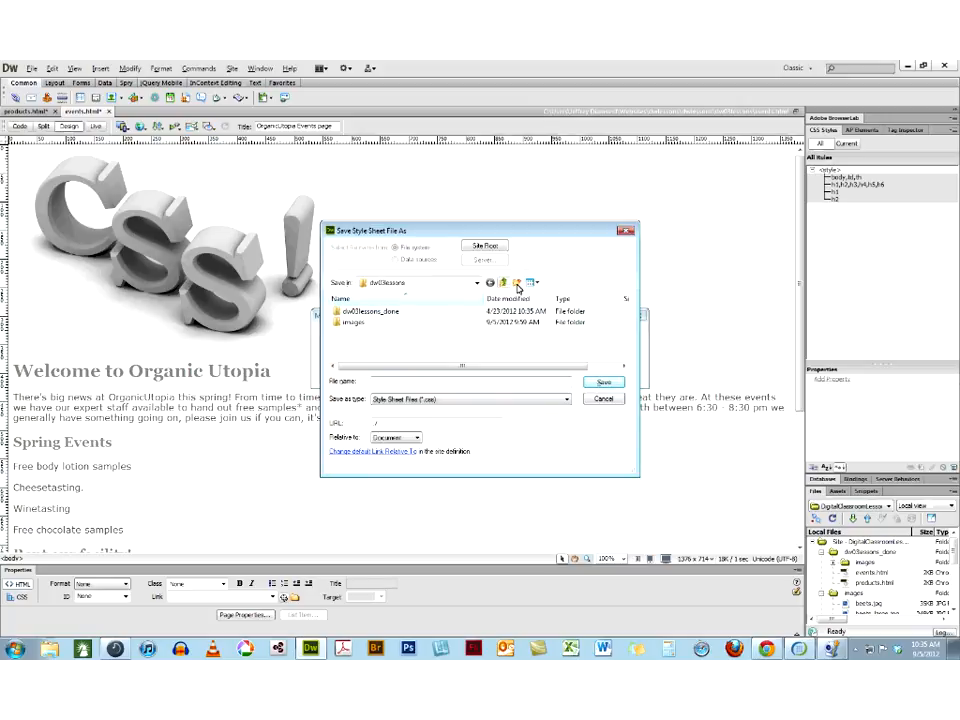
Create a css folder inside dw03lessons and save the new style sheet there as hw3.css
left_click(517, 284)
type("css")
key("Return")
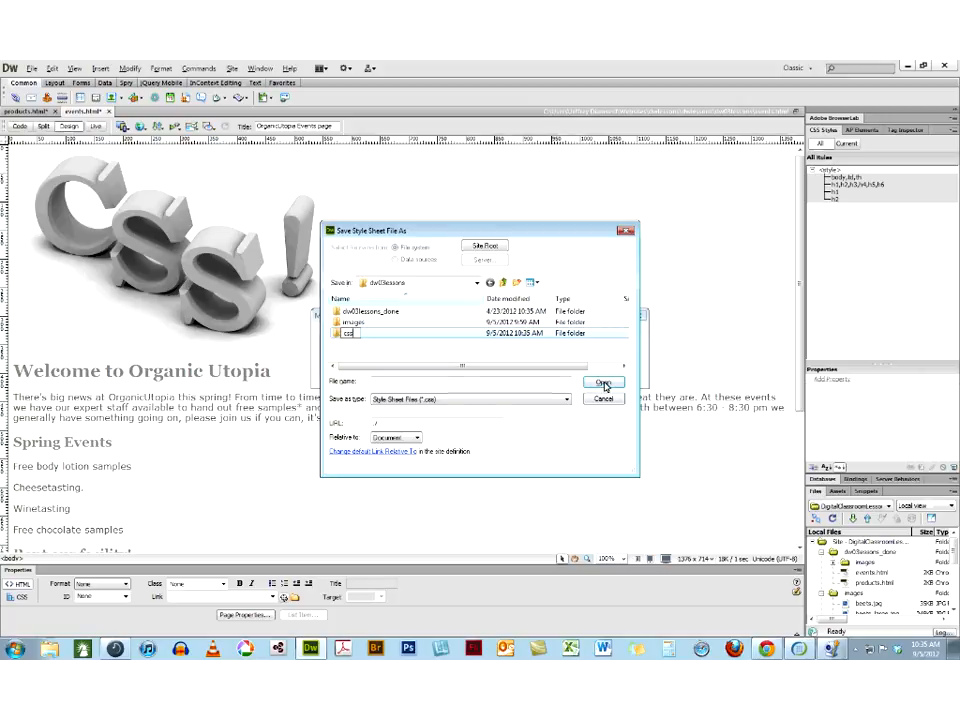
left_click(603, 384)
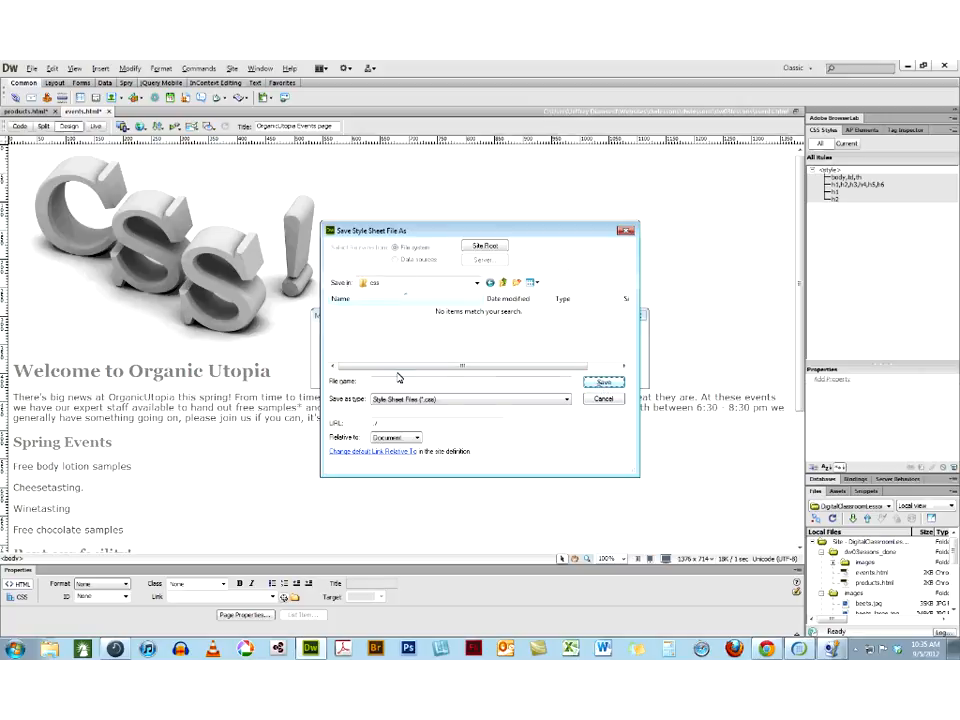
type("hw")
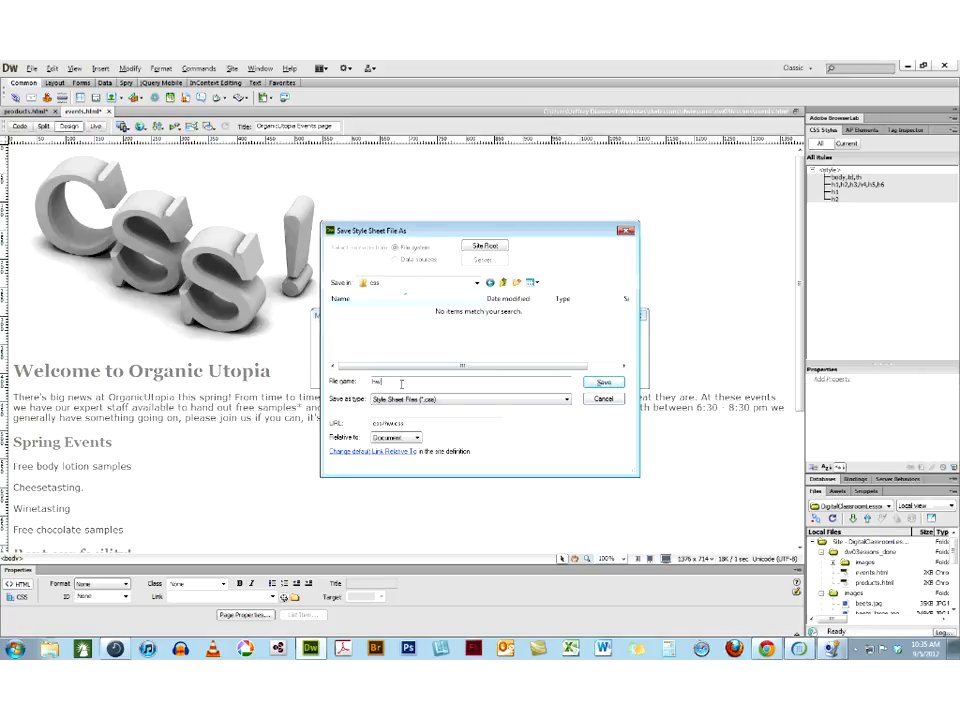
type("3.css")
left_click(600, 385)
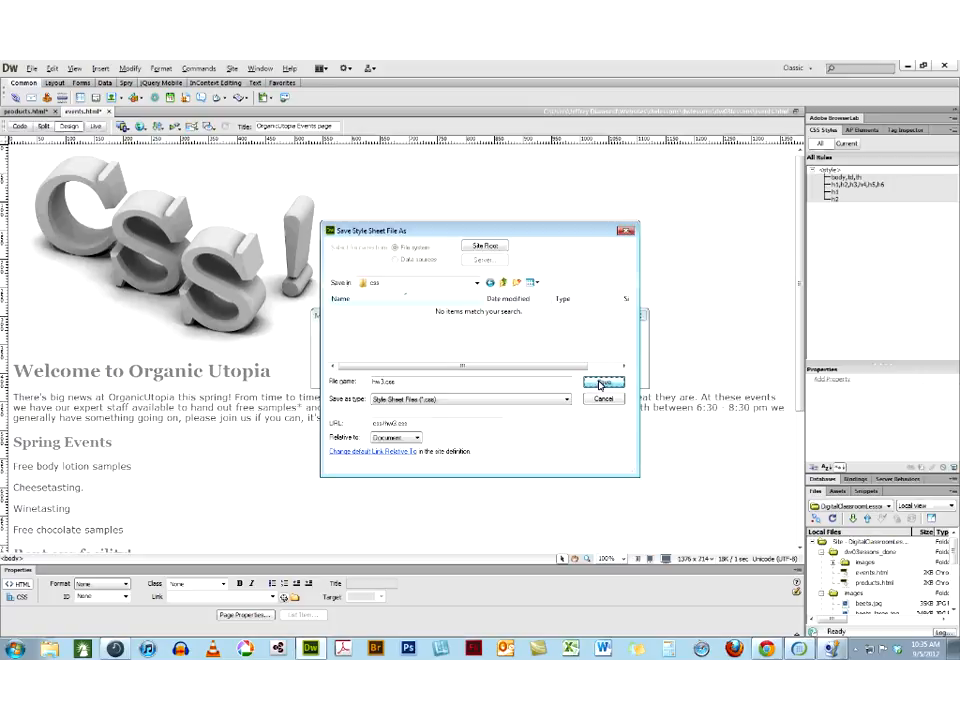
Examine the rules listed under hw3.css, its link tag in the page head, and the code of the style sheet itself
left_click(812, 172)
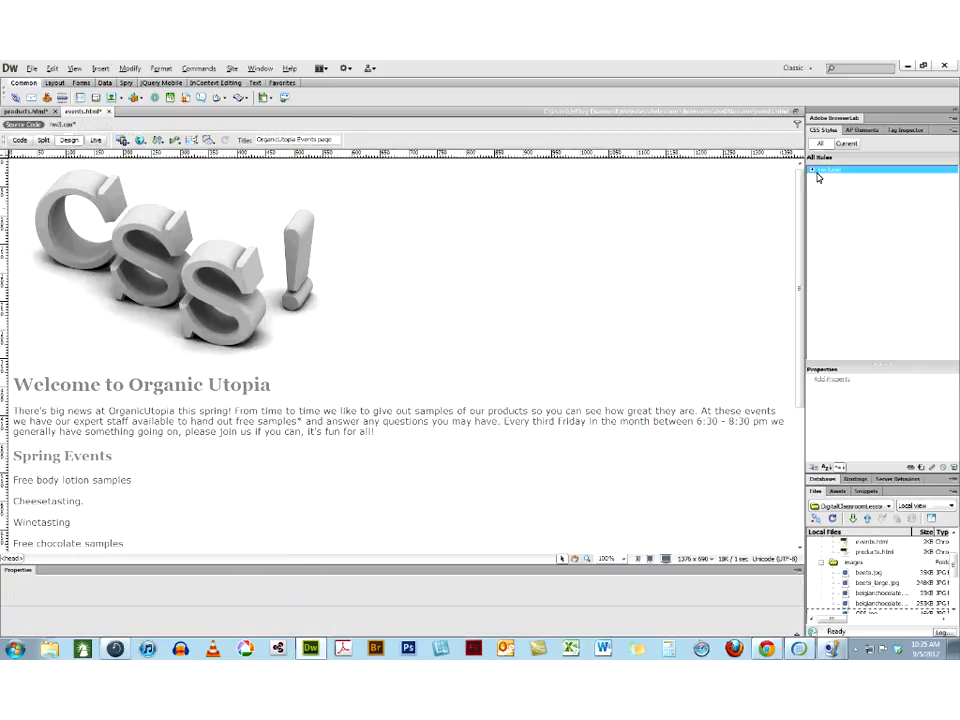
left_click(812, 172)
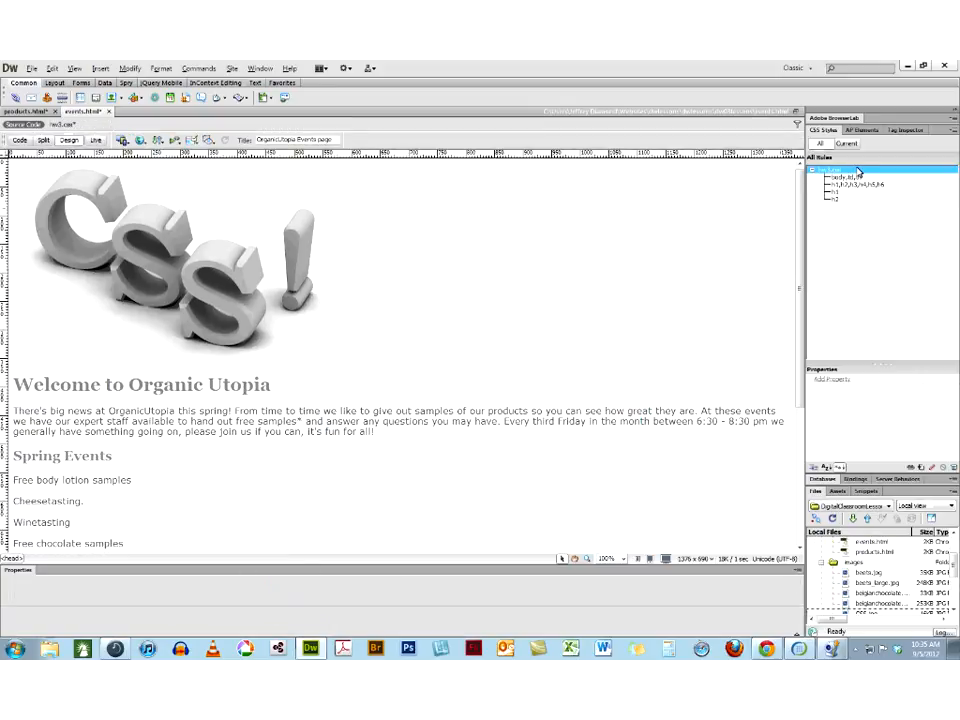
left_click(20, 140)
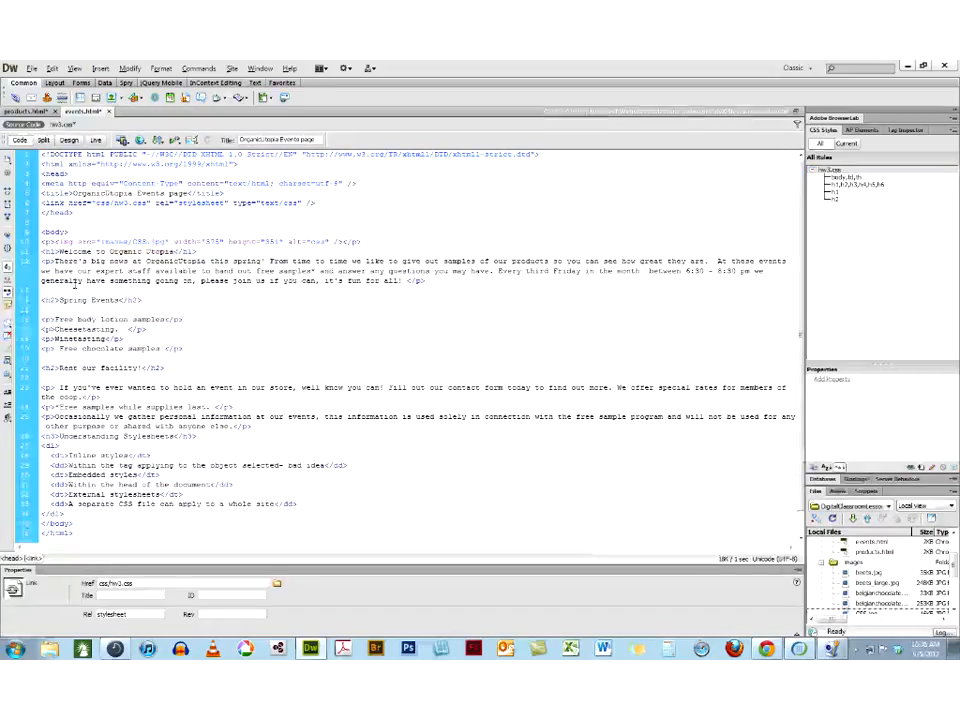
triple_click(125, 204)
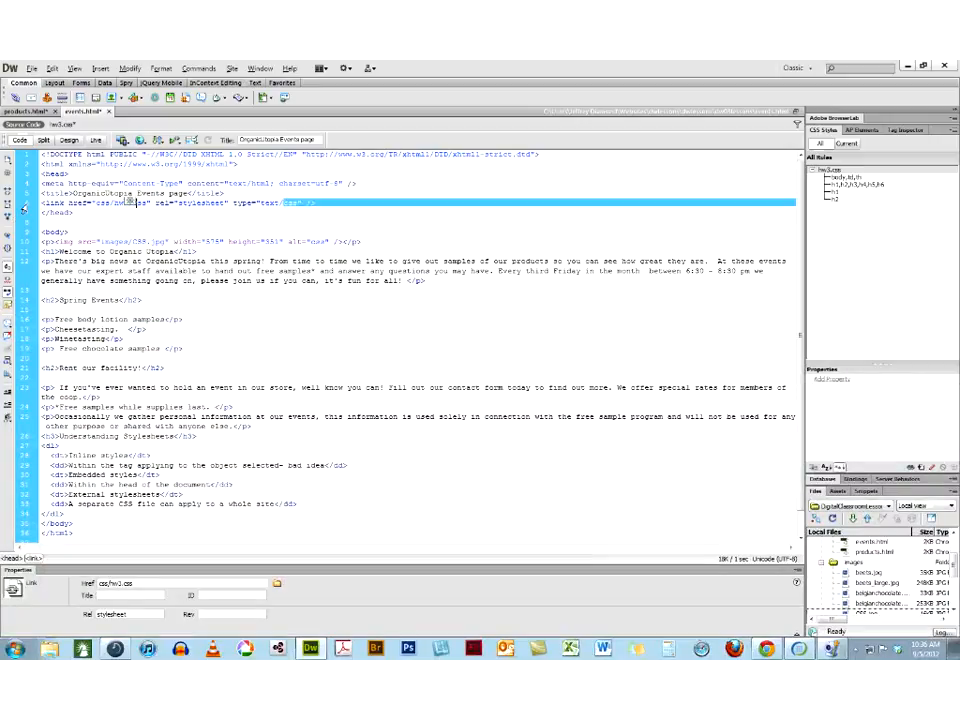
left_click(118, 203)
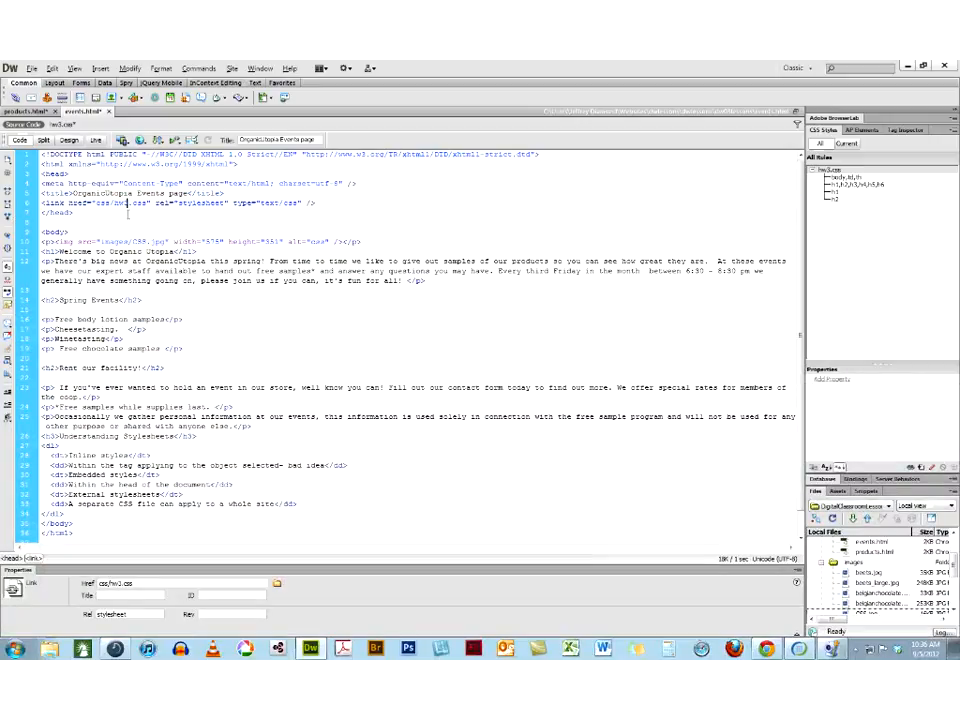
left_click_drag(118, 203, 143, 206)
left_click(61, 125)
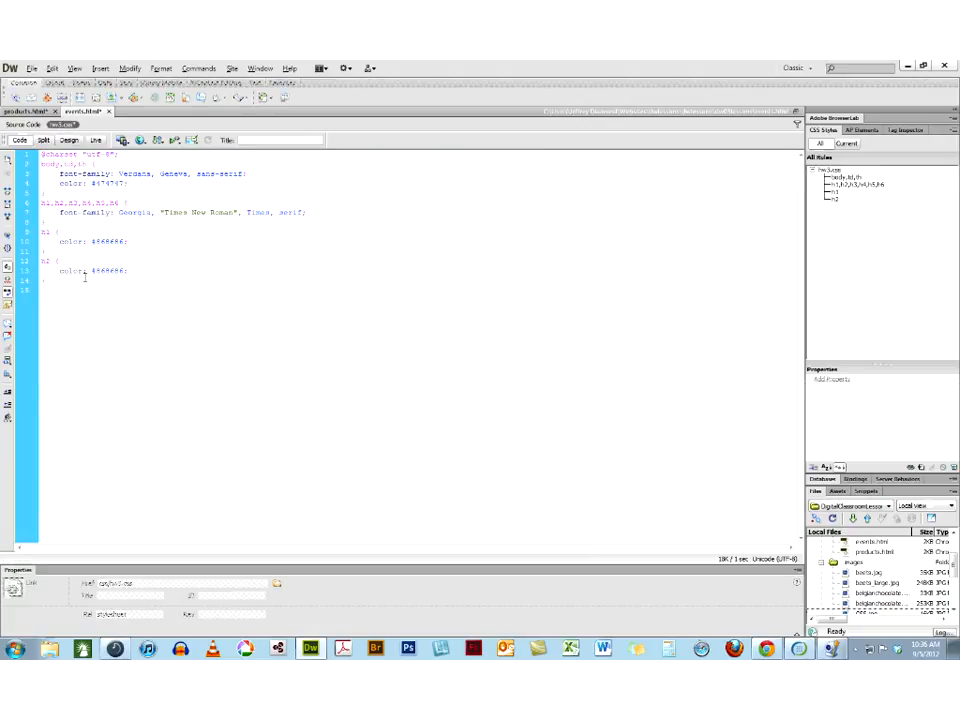
left_click(22, 125)
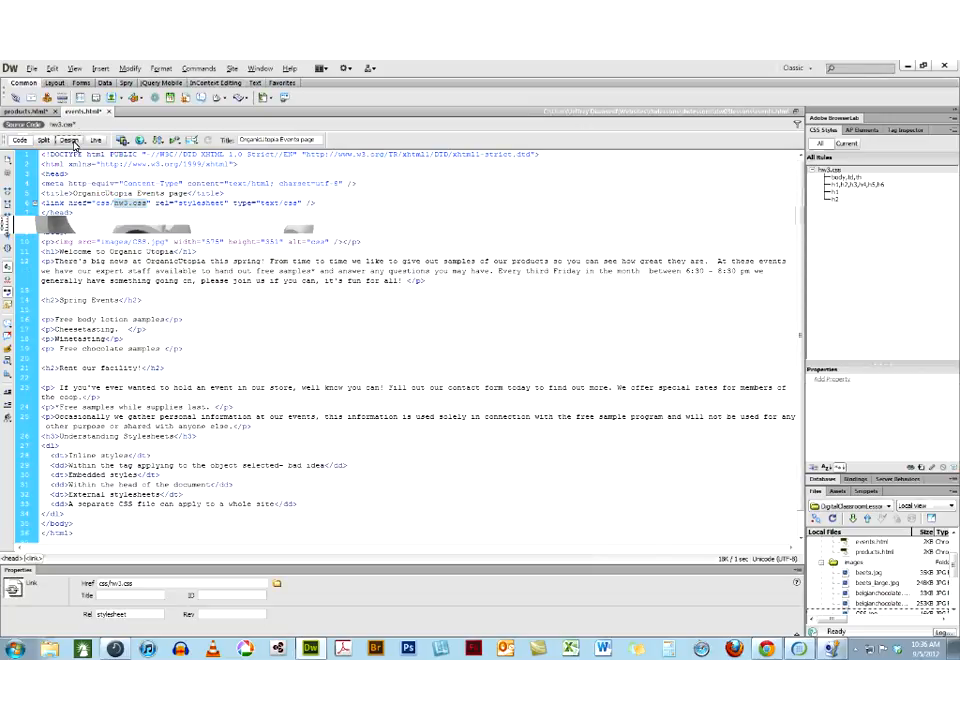
In Design view, extend the "Embedded styles" definition with ". It is easy to see within the file we are editing"
left_click(70, 140)
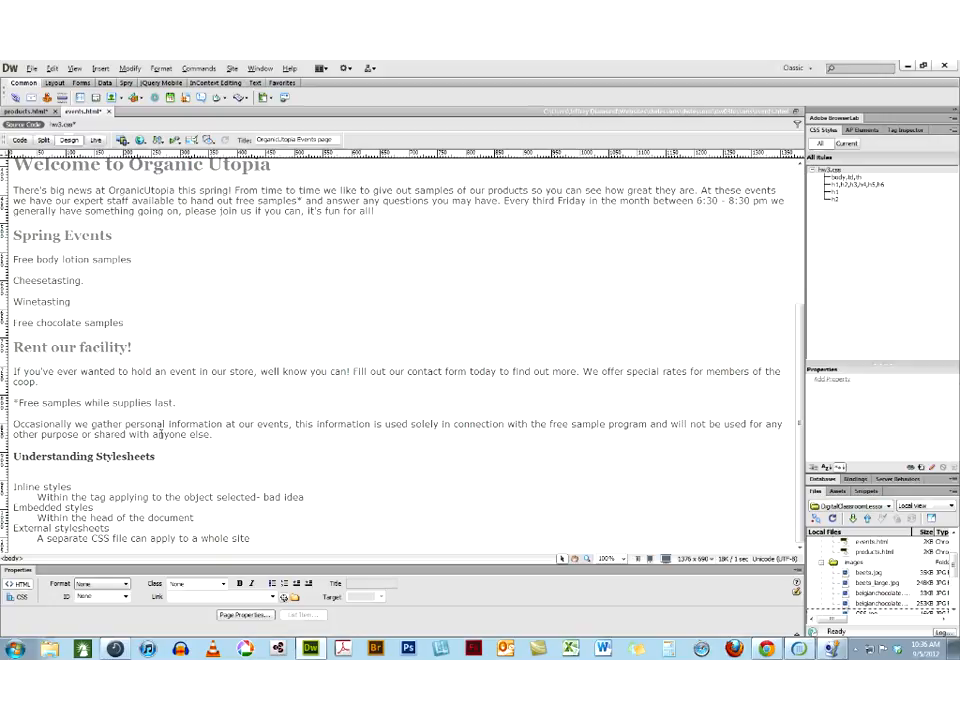
left_click(196, 517)
type(". It is easy to see with")
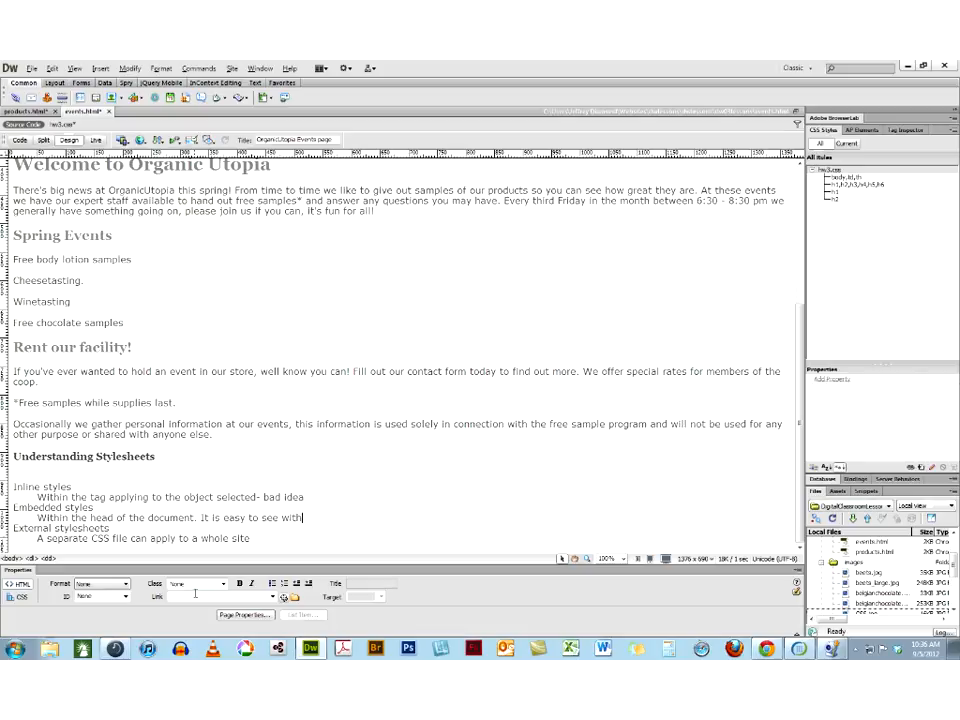
type("in the file we are editing")
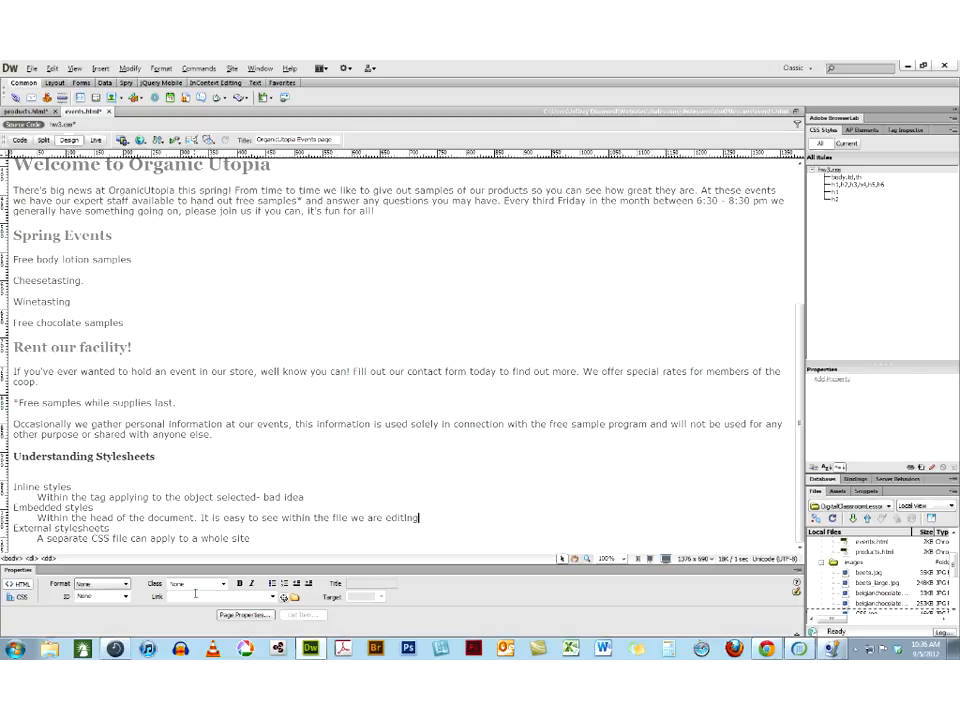
type(". It is more")
Continue the "Embedded styles" definition with ". It is more powerful in the sense that it overrides external styles"
type("powerful in the sense th")
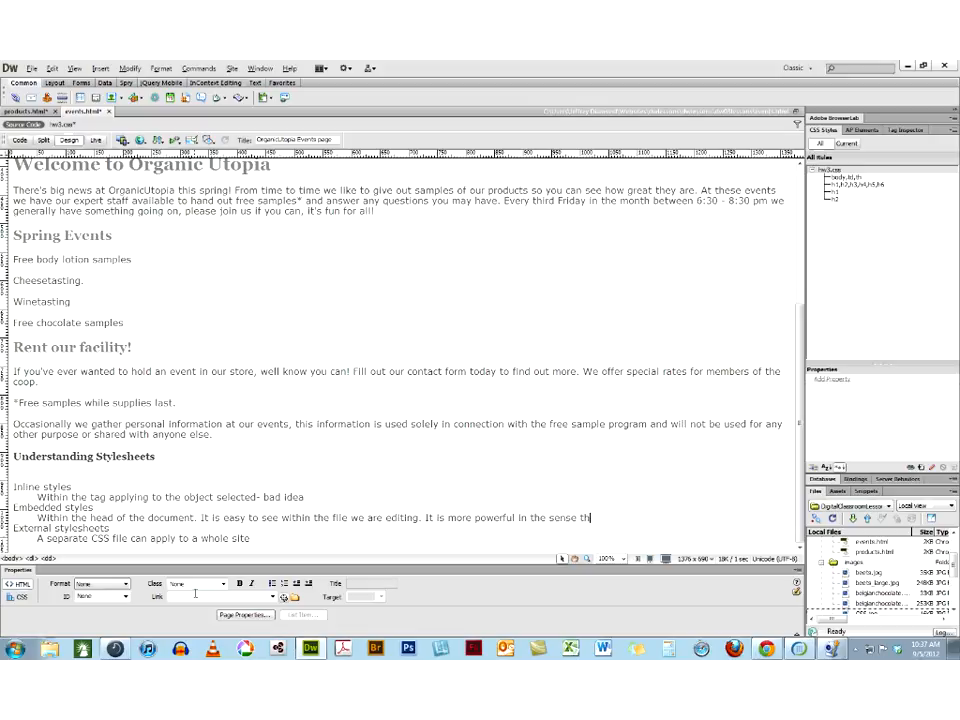
type("at it overrides external styles")
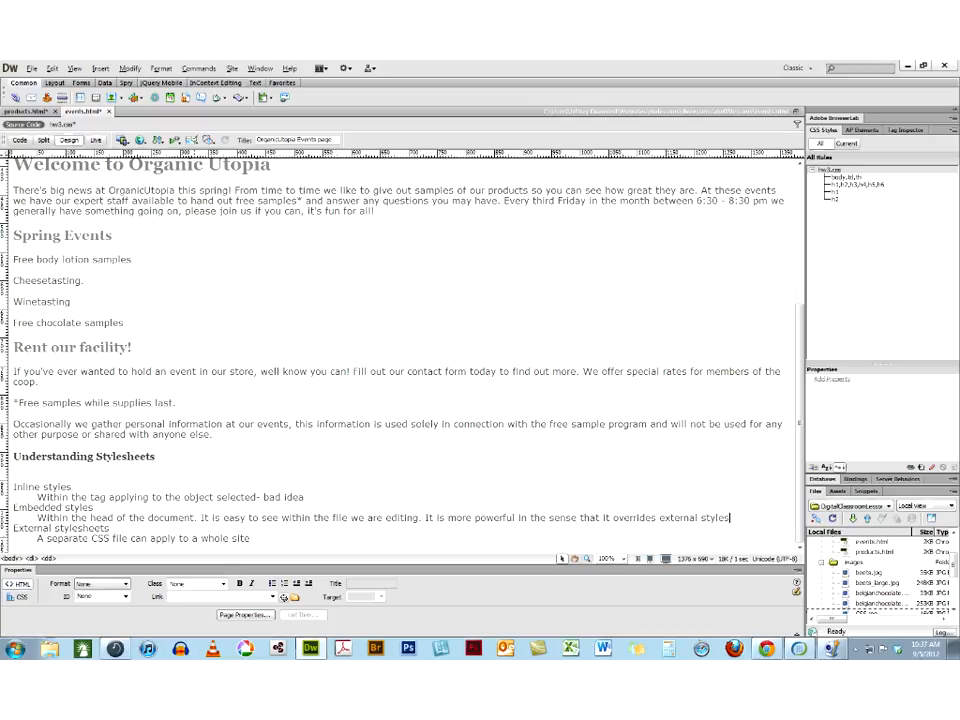
Extend the "External stylesheets" definition with "It is more pwoerful in that it is more universal."
left_click(253, 538)
type("It is more pwoerful in that it is ")
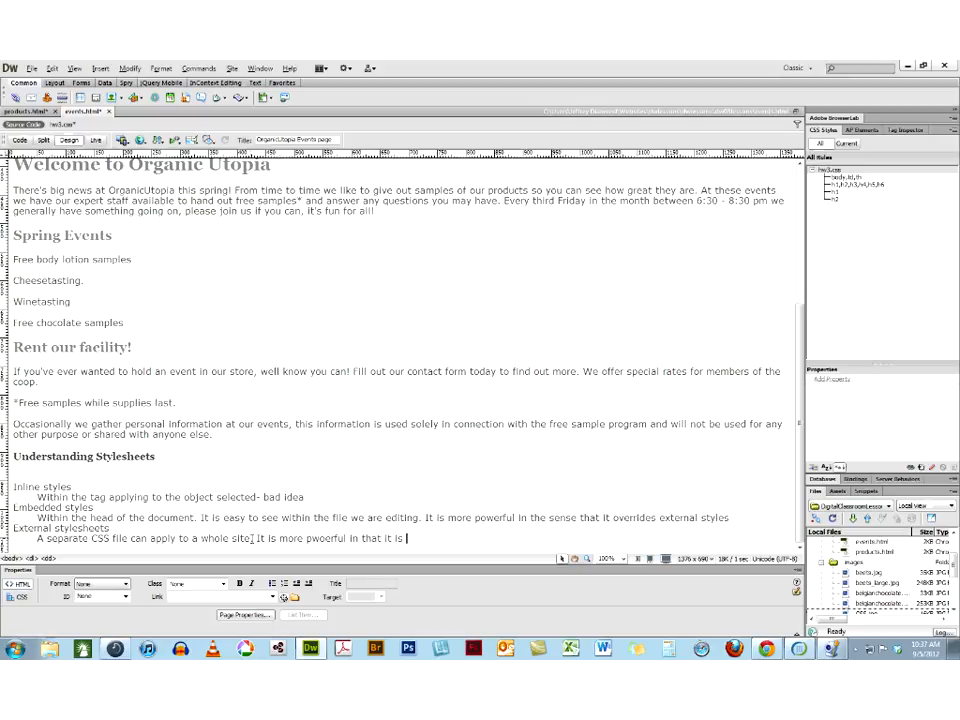
type("more universal.")
Highlight the terms "Inline styles", "Embedded styles" and "External stylesheets" one by one to compare them
left_click_drag(69, 488, 10, 488)
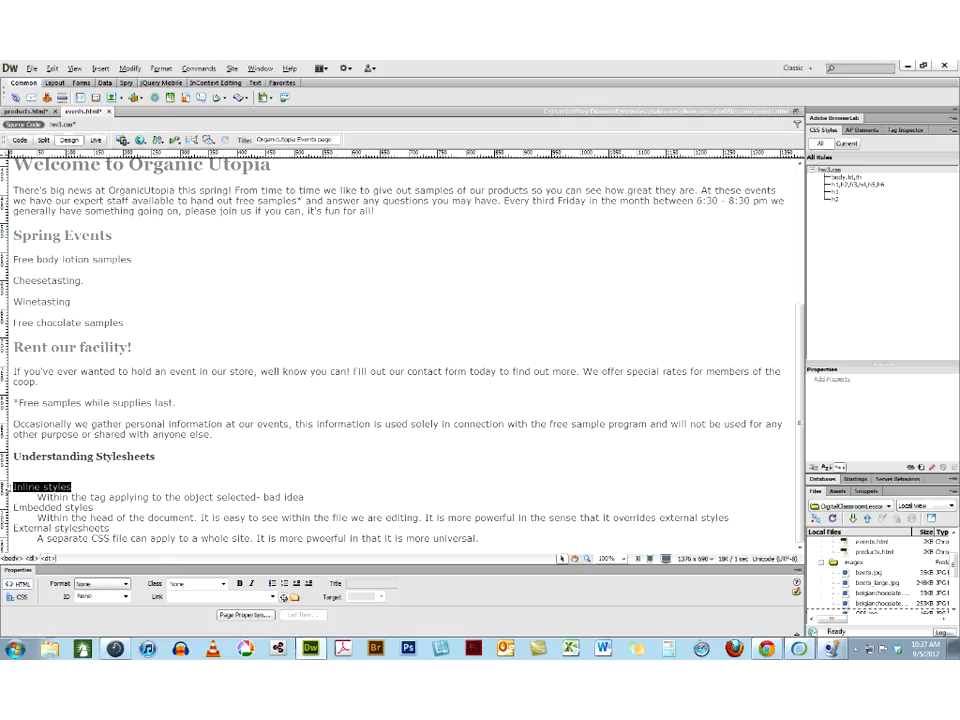
left_click_drag(93, 507, 12, 507)
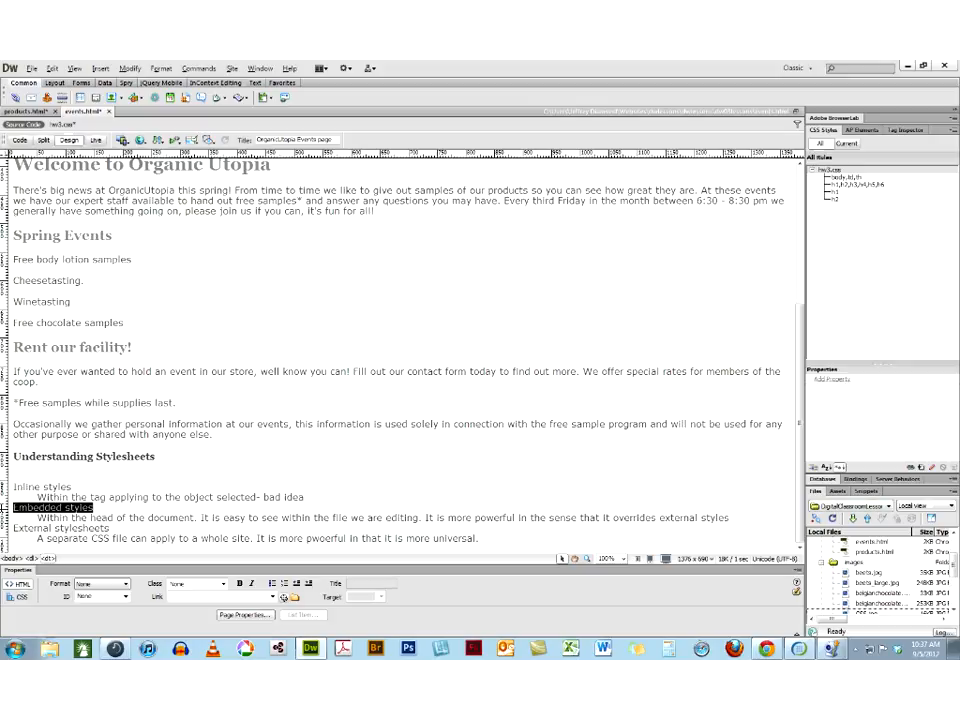
left_click_drag(114, 528, 12, 528)
left_click(495, 541)
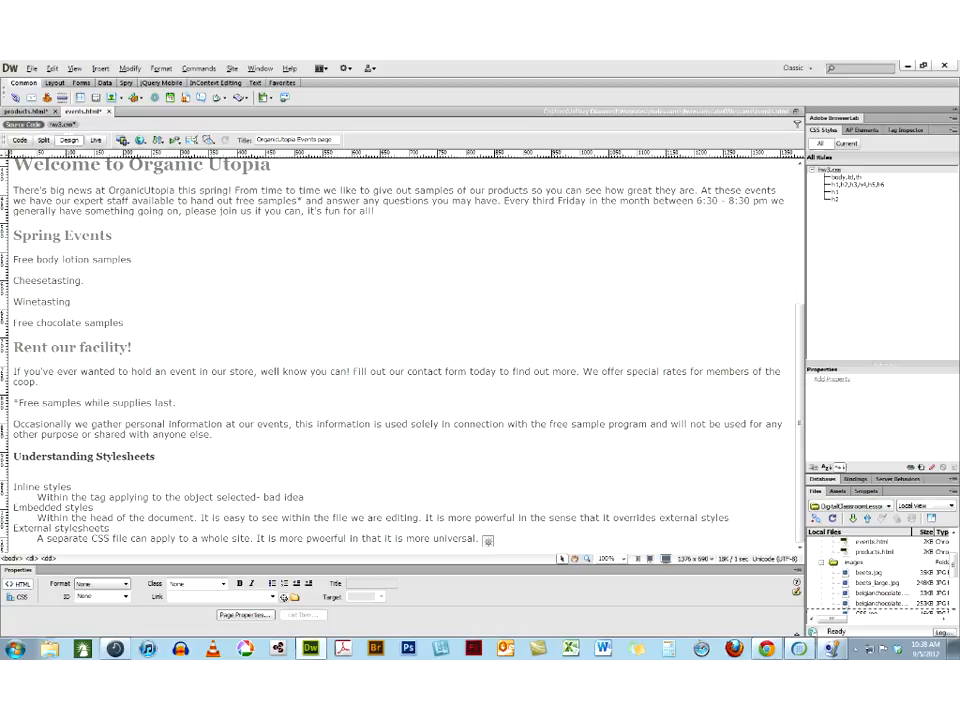
Compare the code of hw3.css with the page's source code, and return to Design view
left_click(67, 126)
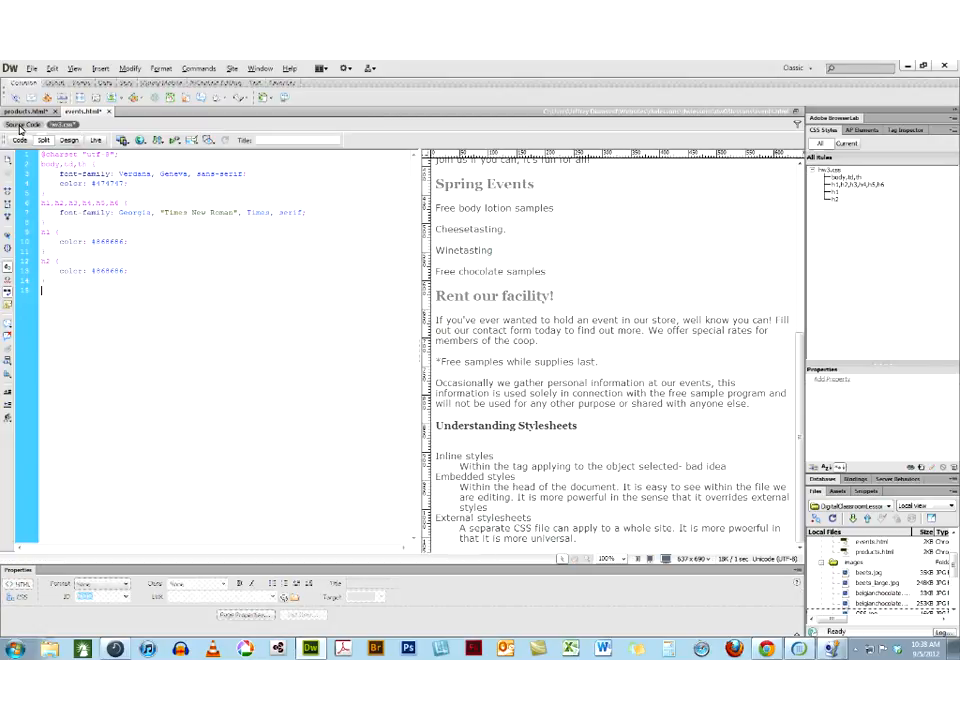
left_click(21, 126)
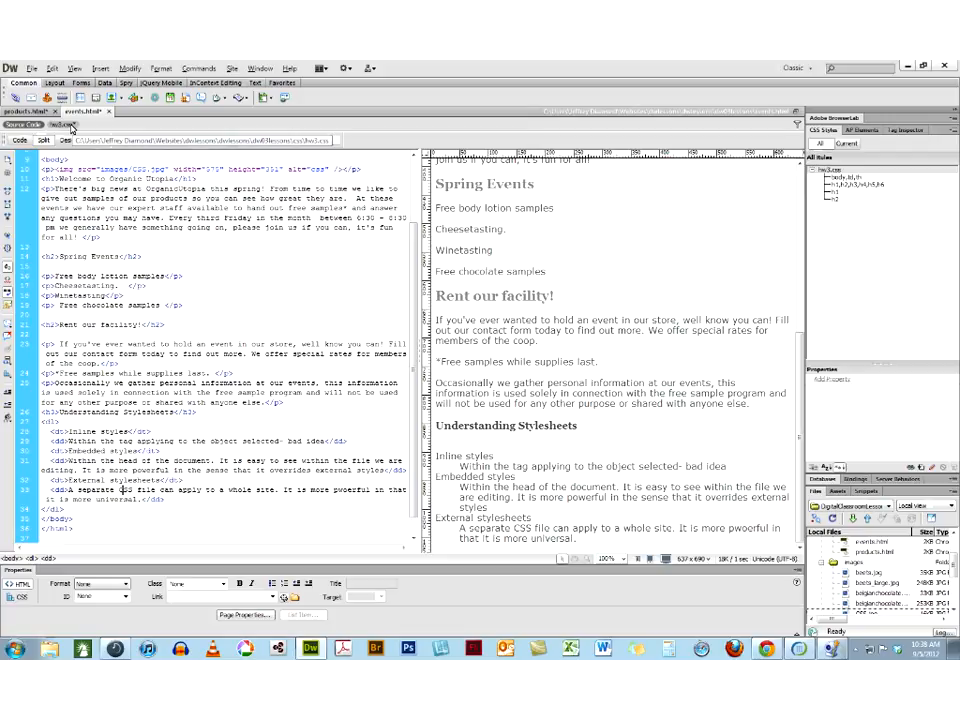
left_click(63, 125)
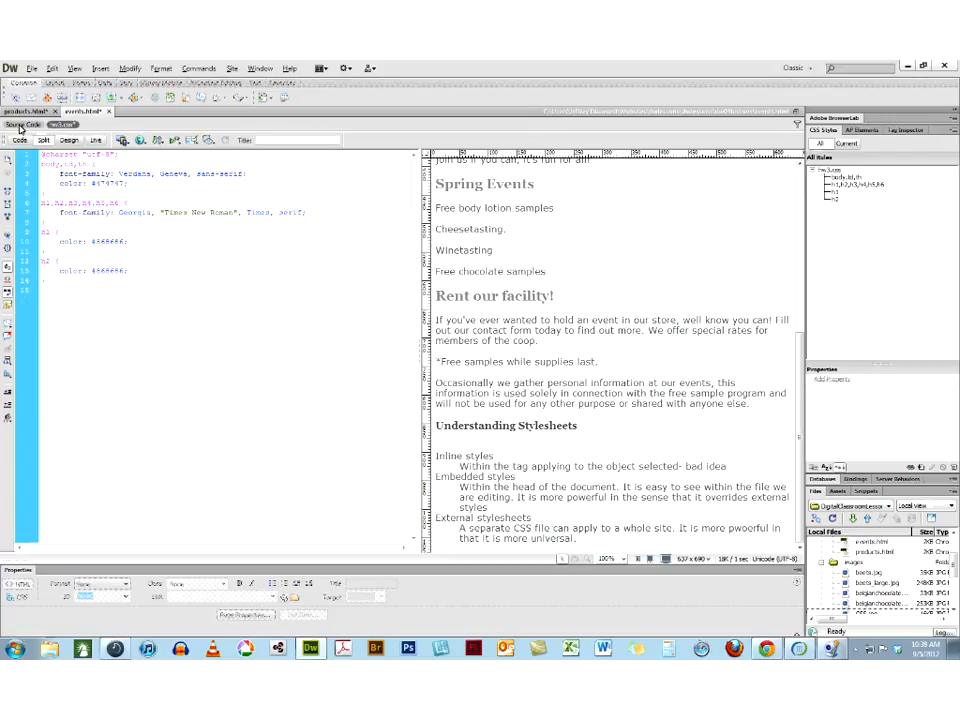
left_click(69, 139)
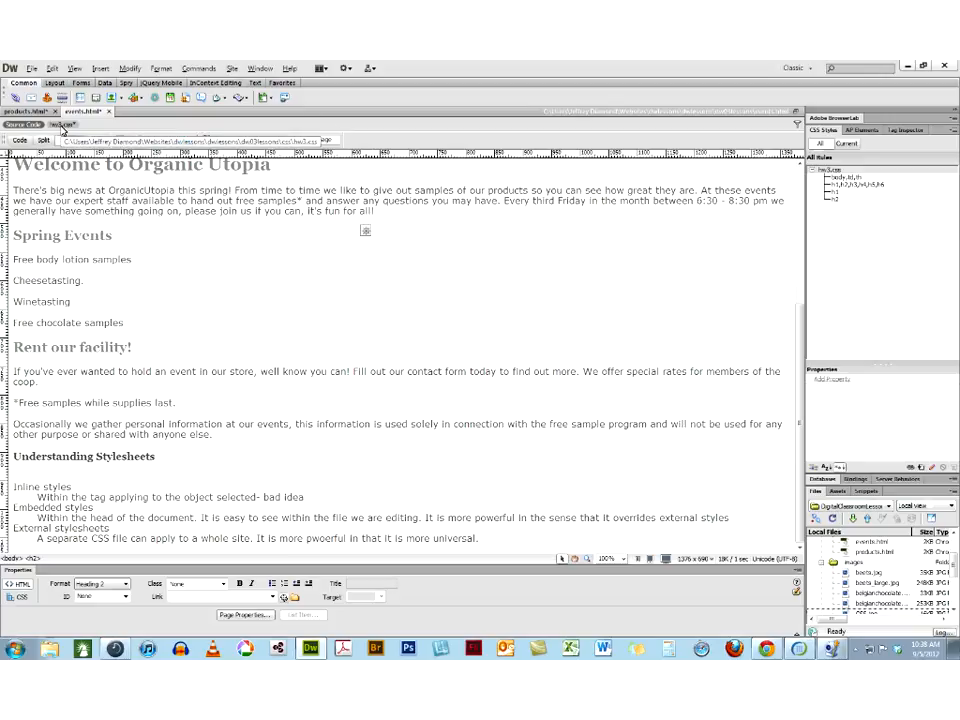
left_click(843, 177)
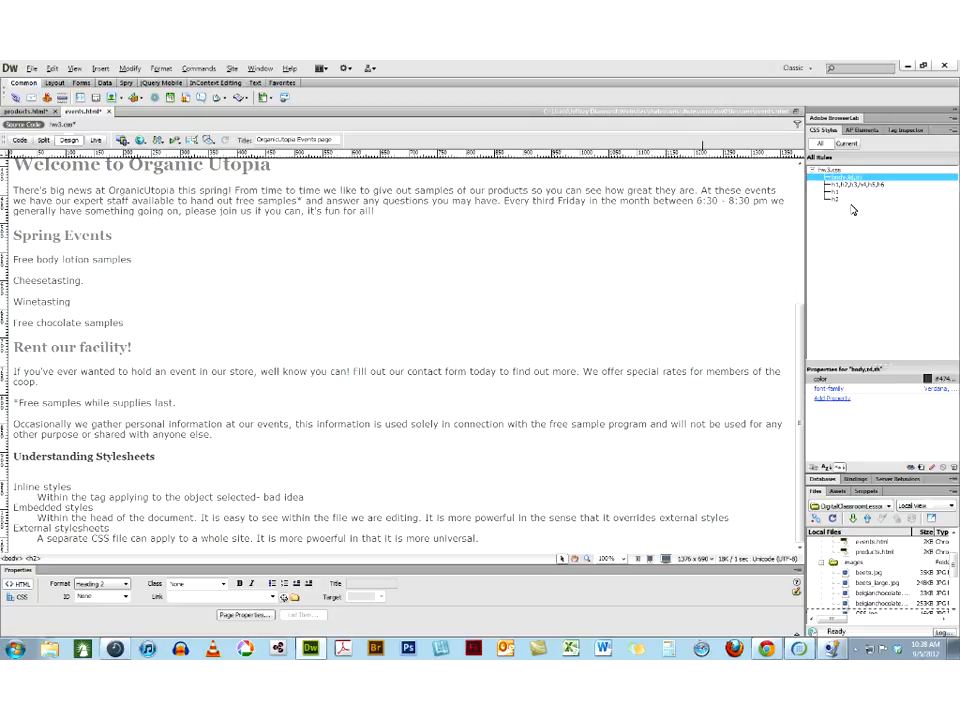
left_click(837, 199, "shift")
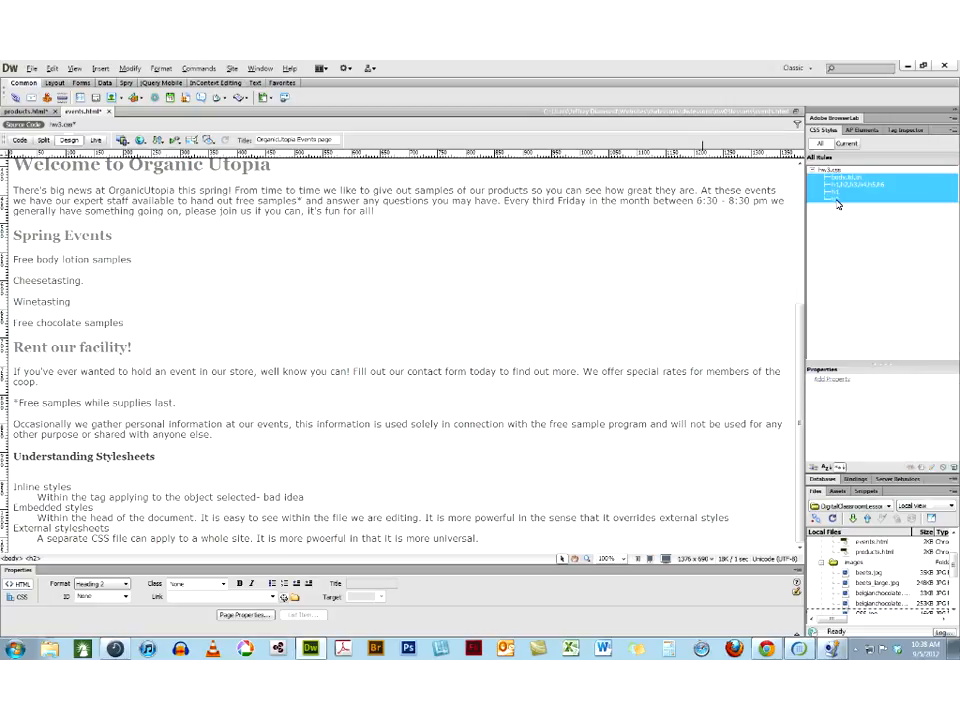
right_click(838, 204)
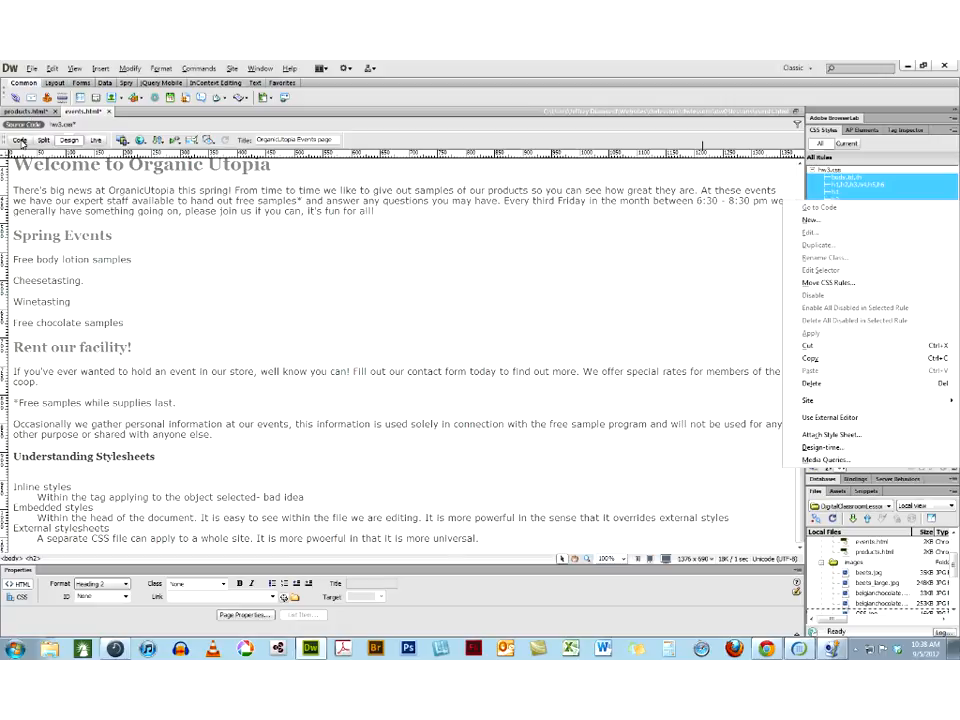
left_click(96, 190)
Undo the additions to the definitions and the move of the CSS rules to the external style sheet
key("ctrl+z")
key("ctrl+z")
key("ctrl+z")
key("ctrl+z")
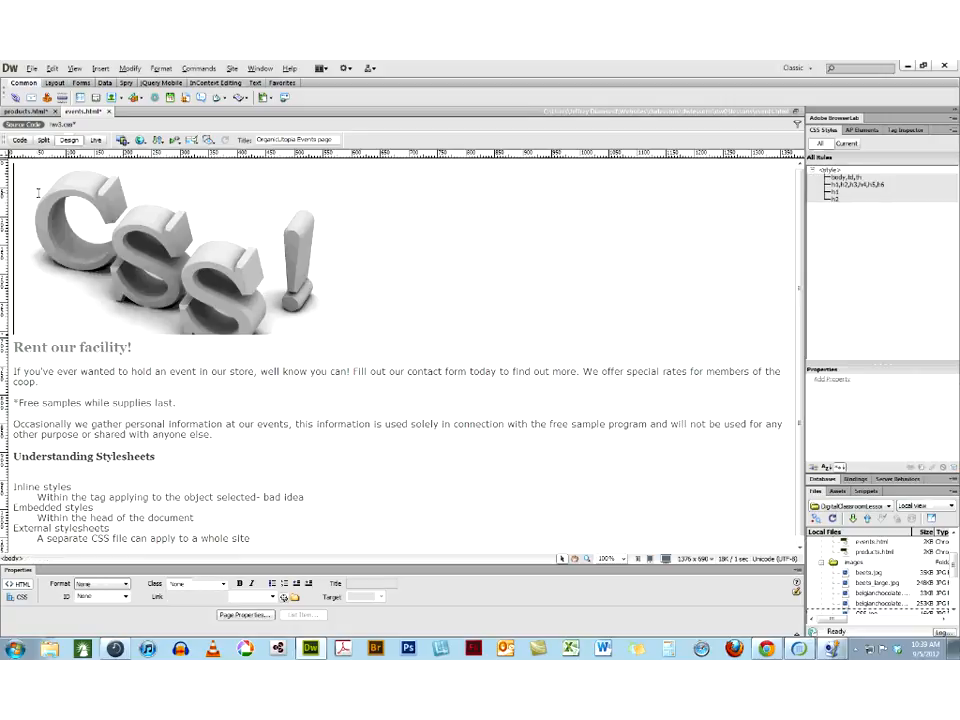
Undo the heading formatting of "Understanding Stylesheets", keeping the definition list beneath it
key("ctrl+z")
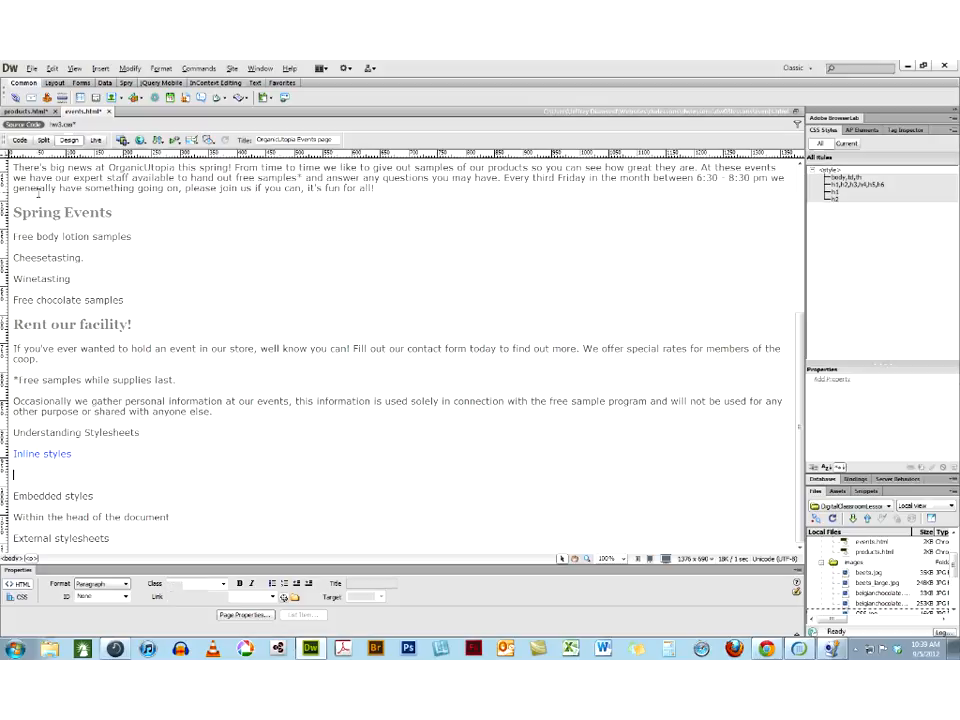
key("ctrl+z")
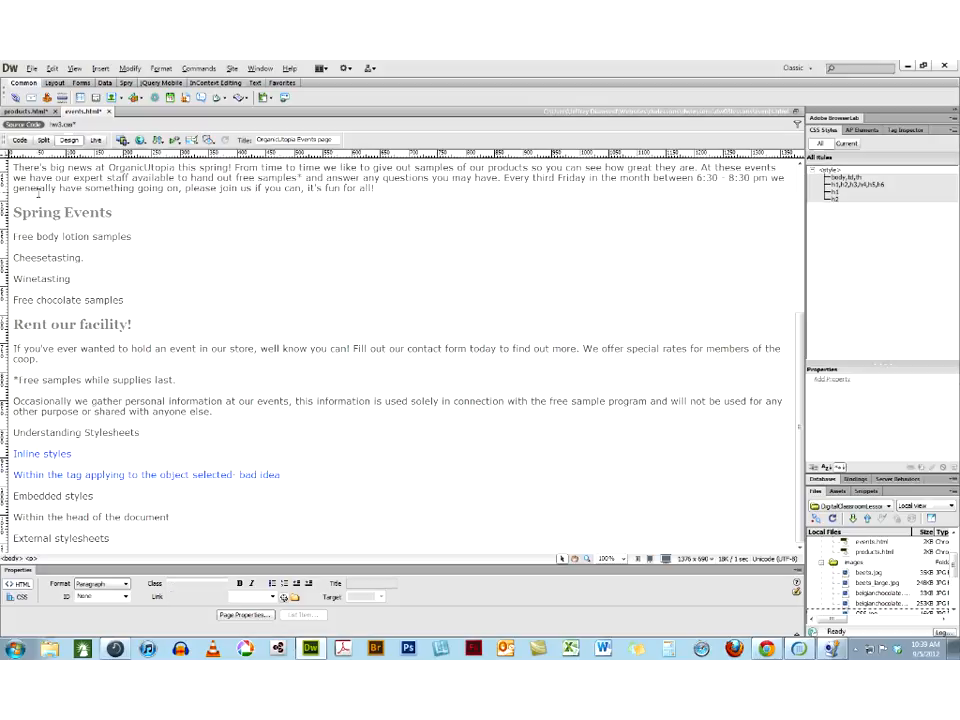
key("ctrl+z")
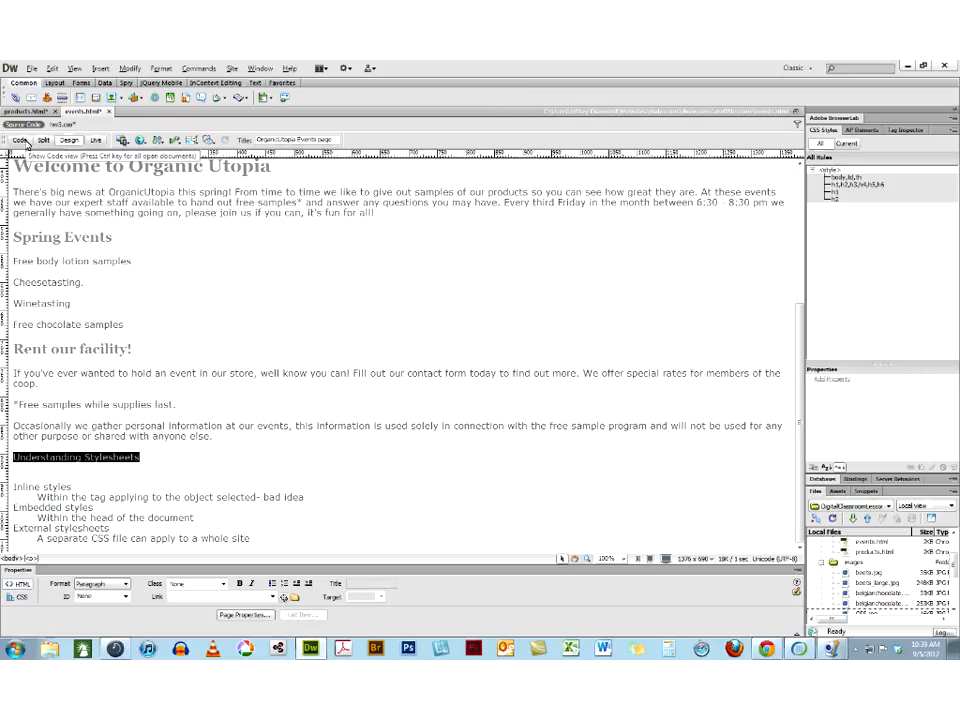
Compare the embedded style rules in the page's source code with the rules in hw3.css
left_click(27, 144)
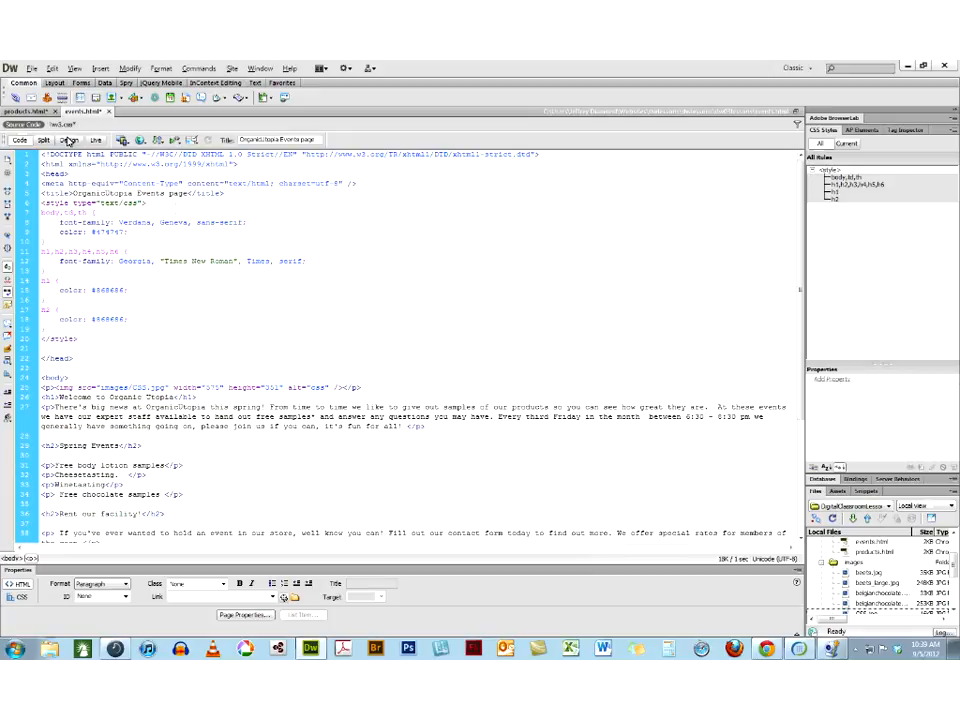
left_click(63, 124)
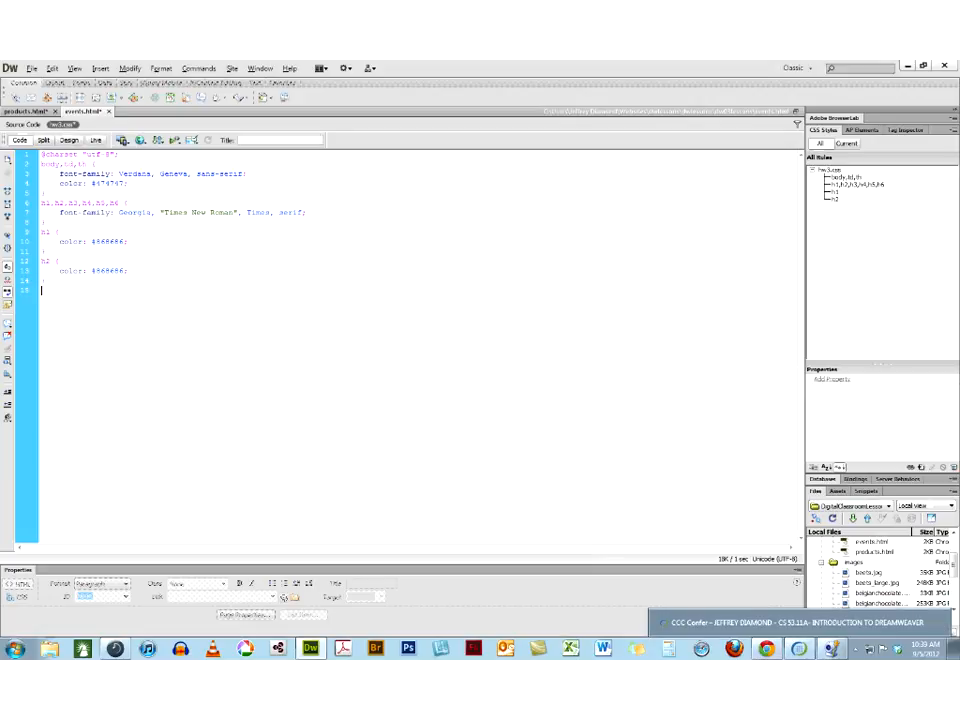
left_click(21, 126)
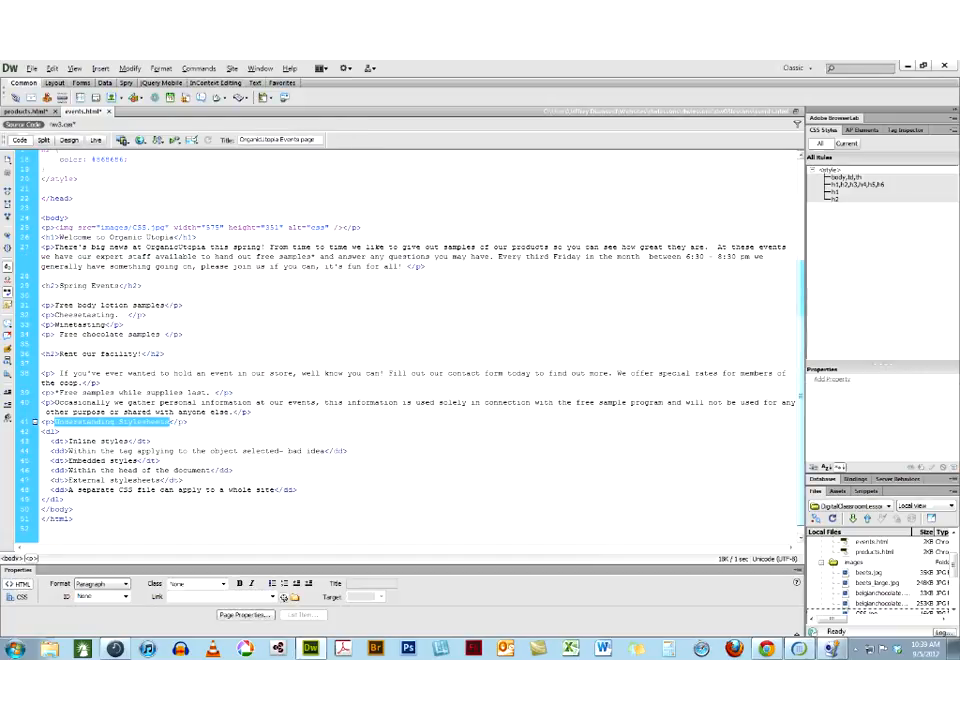
scroll(246, 303, "up", 6)
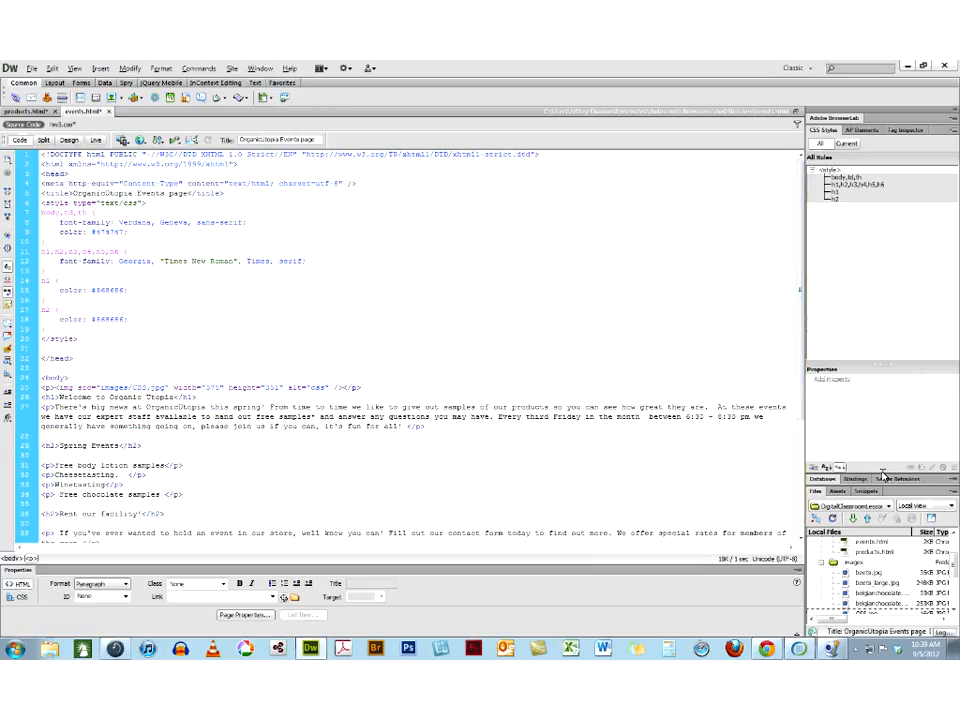
Enlarge the site's file list and delete hw3.css from the css folder
left_click_drag(882, 467, 882, 280)
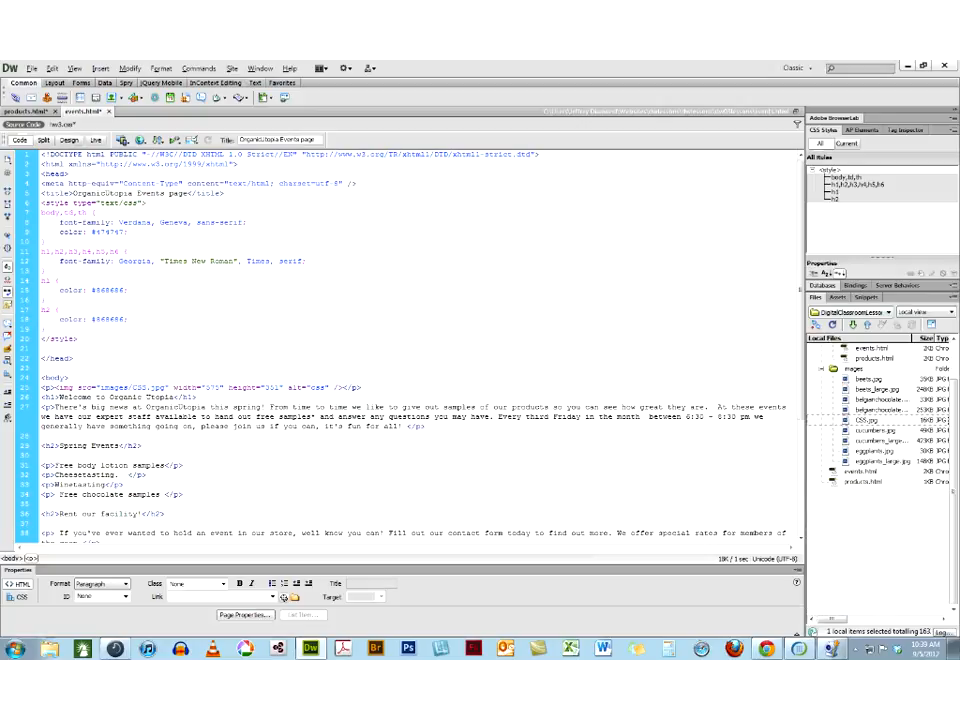
scroll(953, 460, "up", 2)
left_click(953, 460)
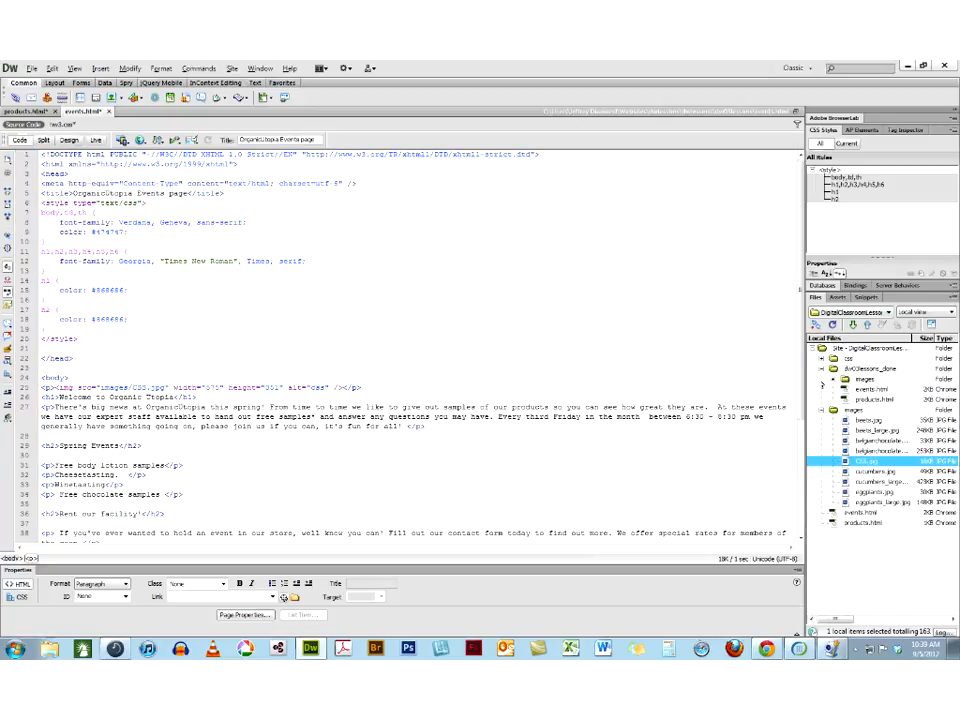
left_click(823, 358)
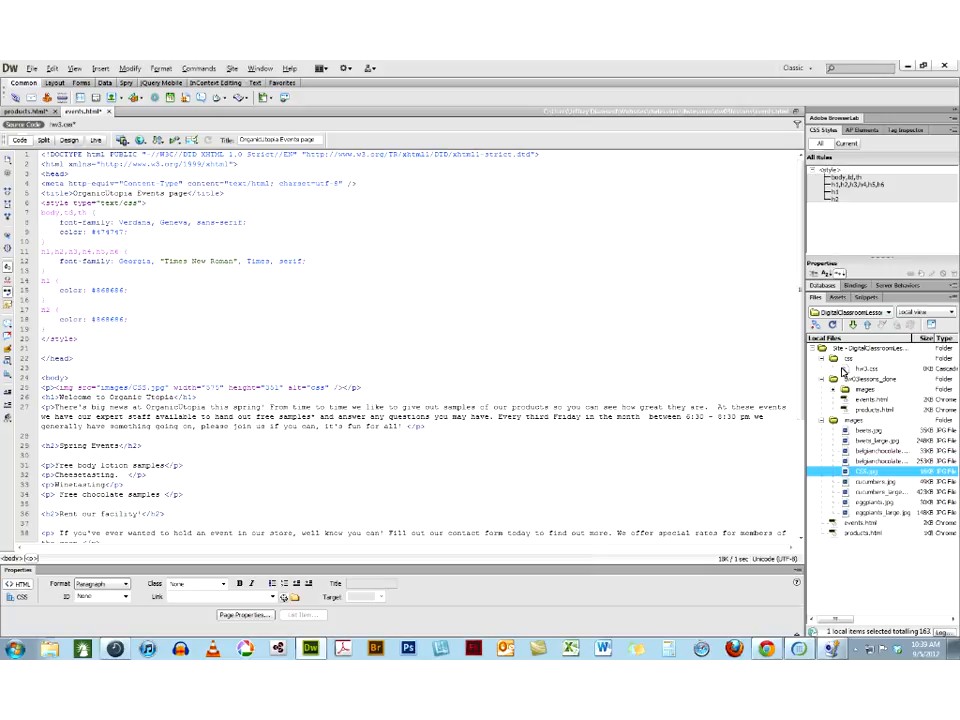
left_click(843, 369)
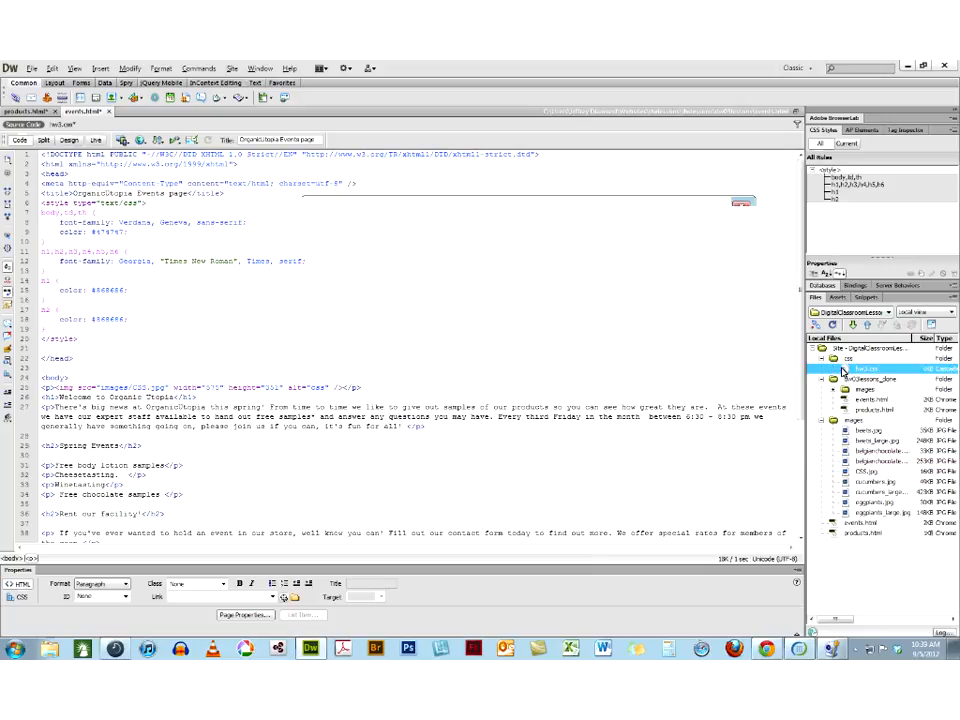
key("Delete")
left_click(497, 380)
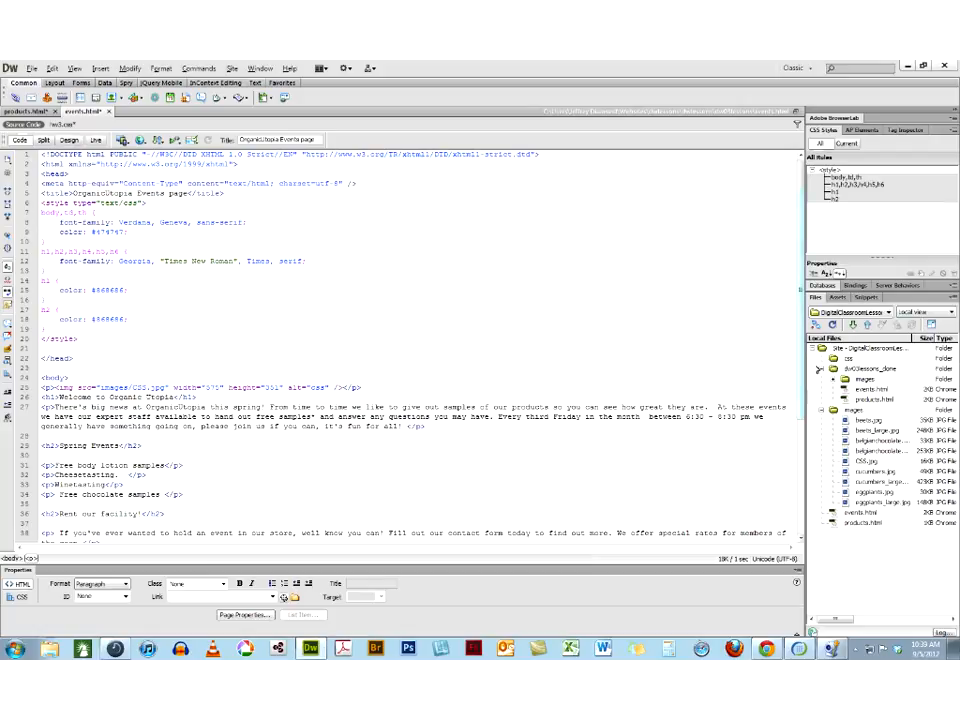
Delete the css folder from the site files and close events.html without saving the changes to hw3.css
left_click(833, 358)
key("Delete")
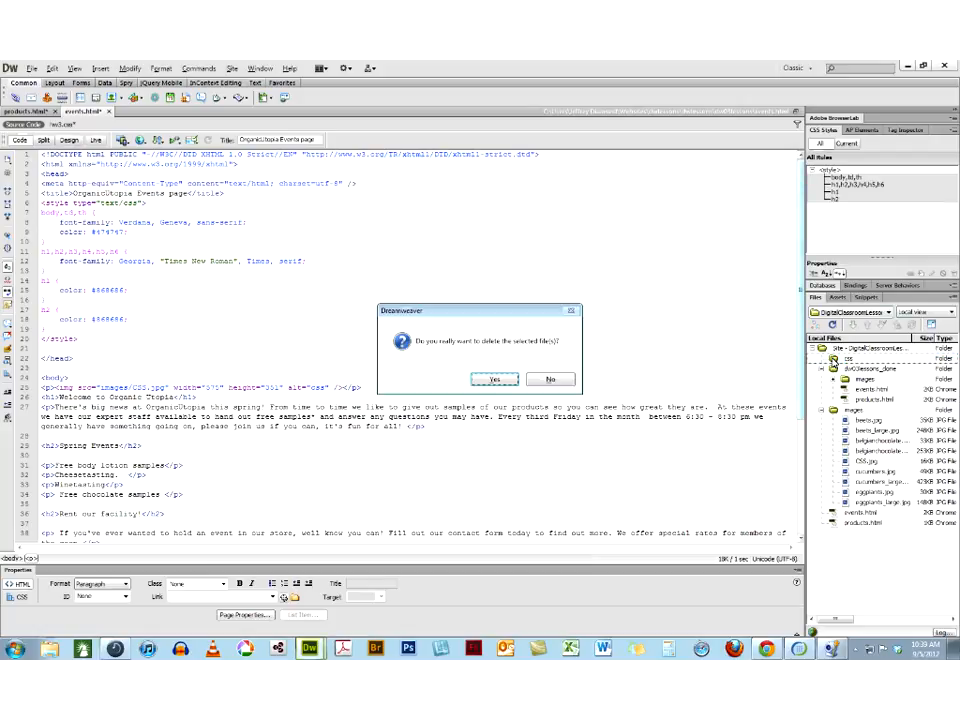
key("Return")
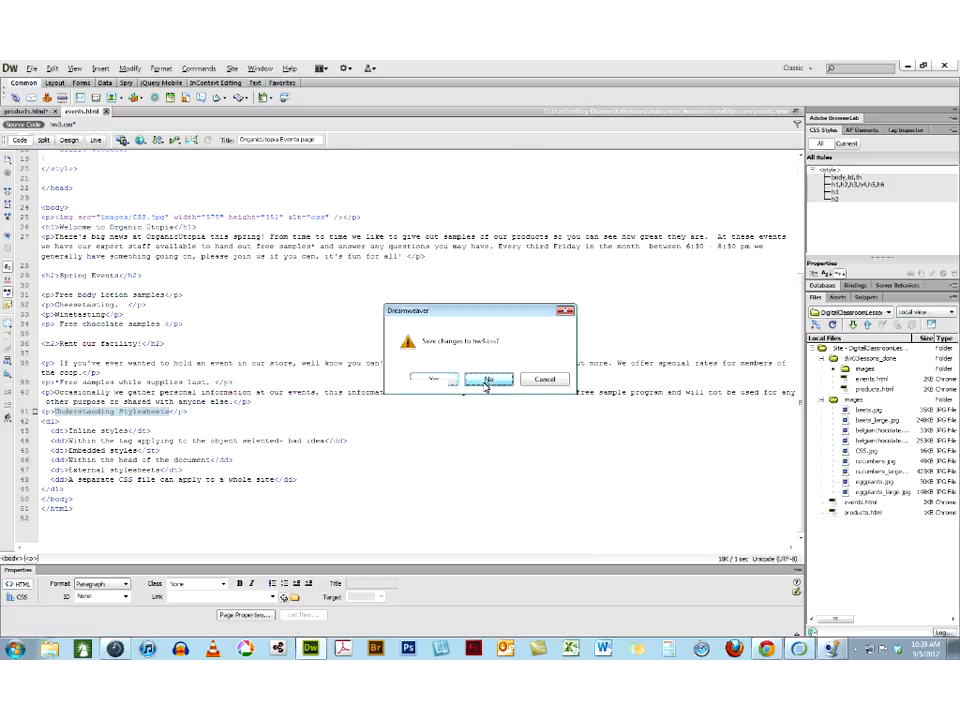
left_click(488, 379)
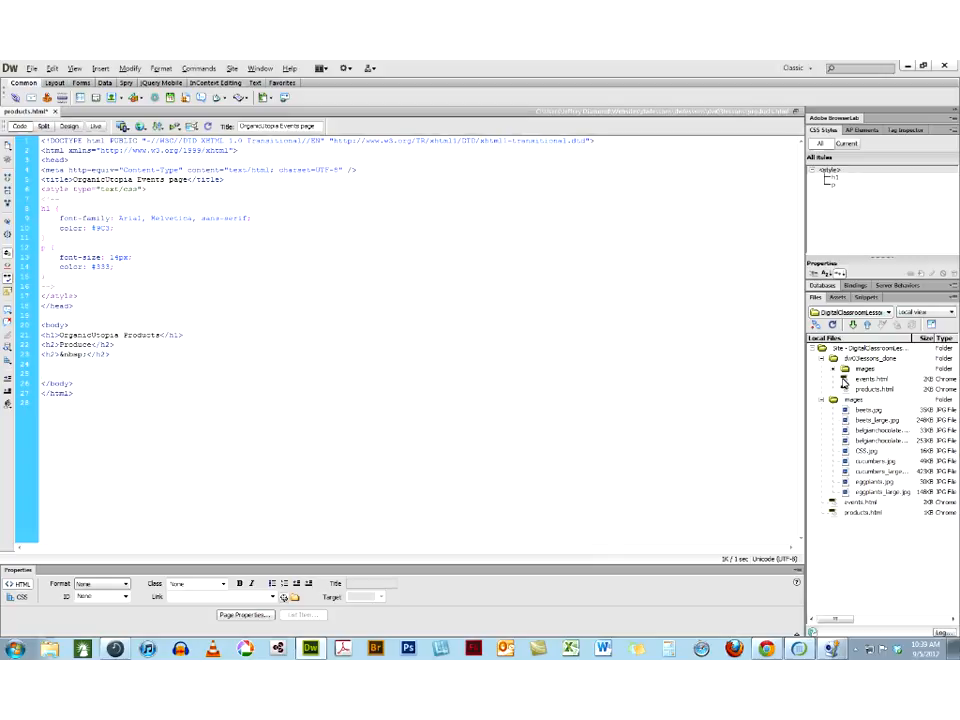
Open events.html from the dw03lessons_done folder and examine its layout, style block and source code
left_click(843, 381)
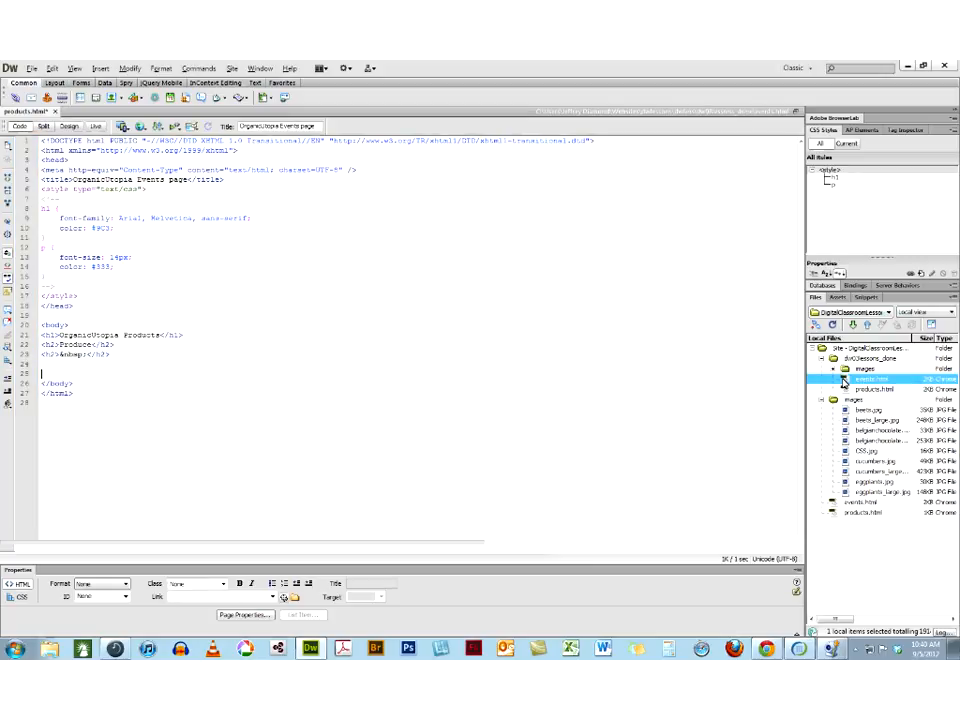
double_click(843, 381)
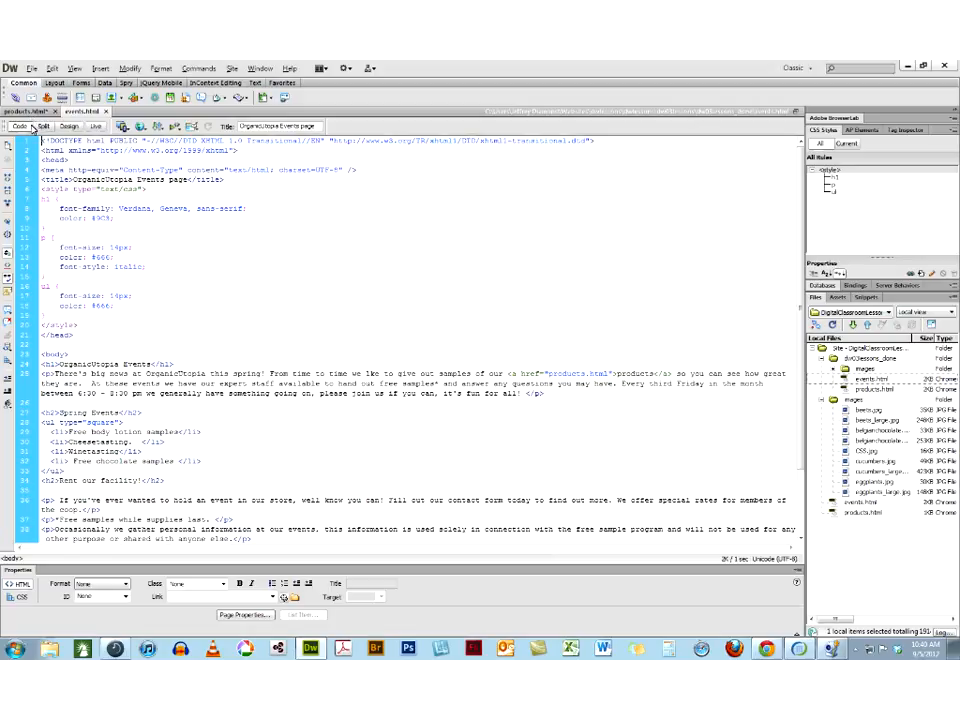
left_click(70, 127)
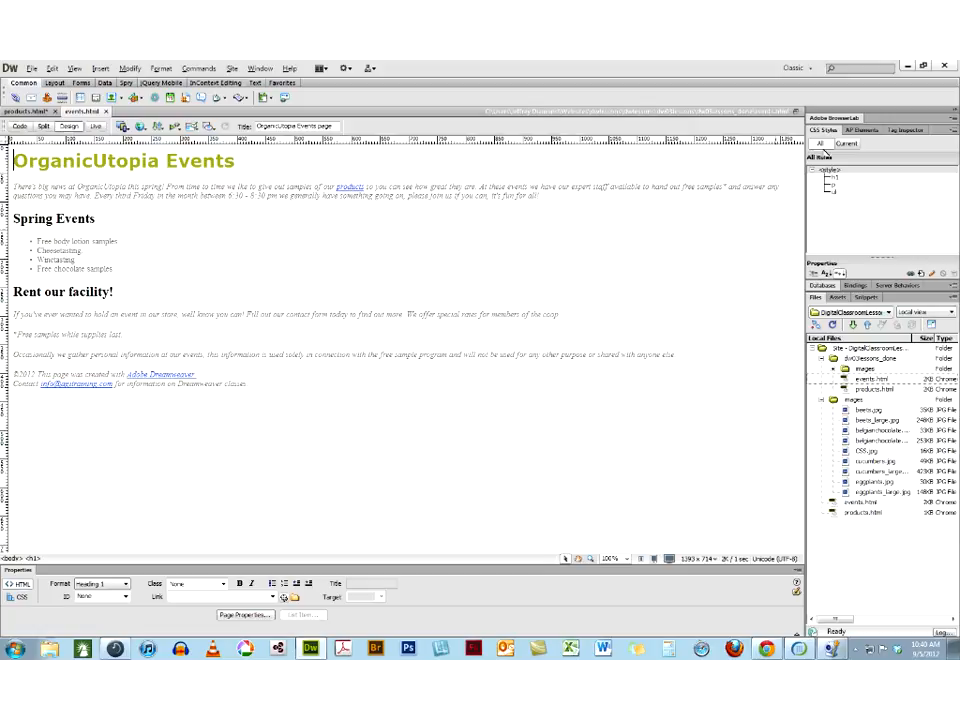
left_click(830, 172)
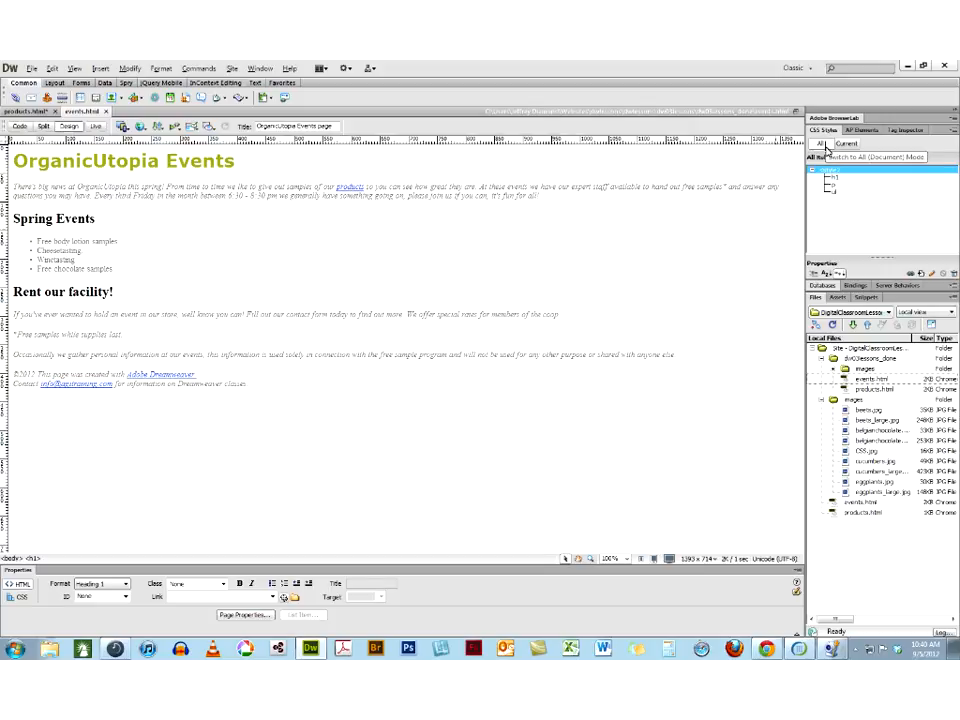
left_click(19, 130)
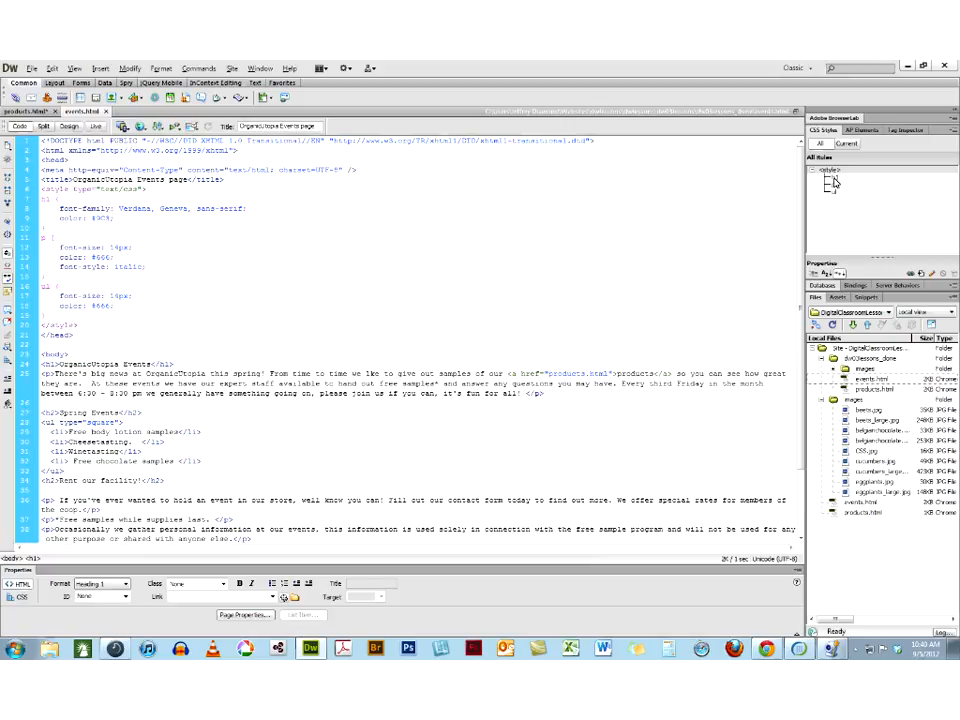
Move the h1, p and ul rules out of the embedded styles to a new external style sheet
left_click(833, 178)
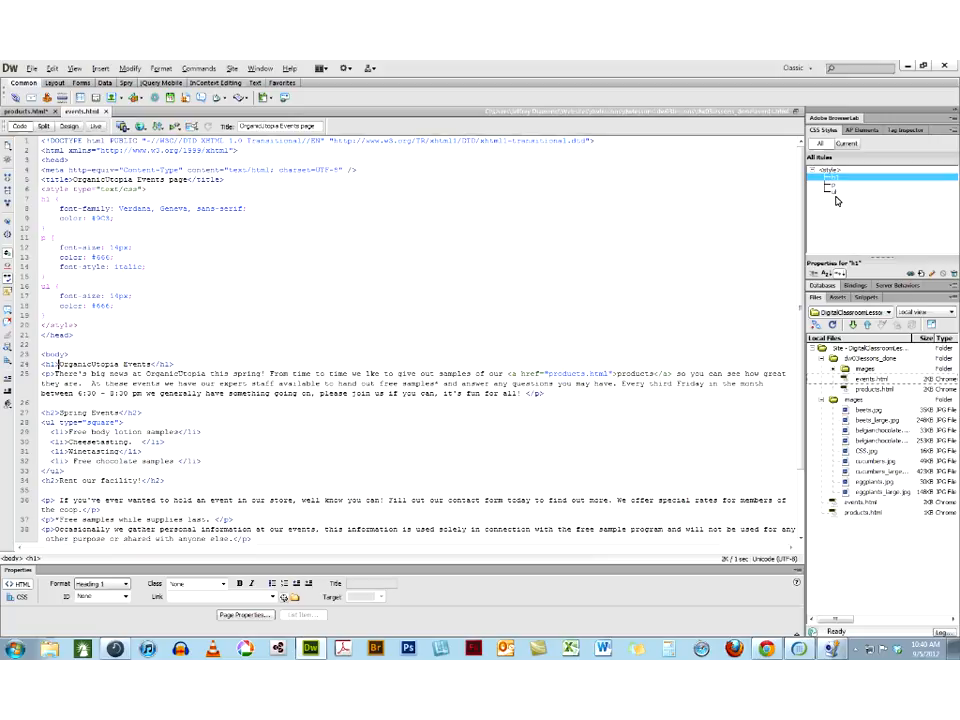
left_click(836, 196, "shift")
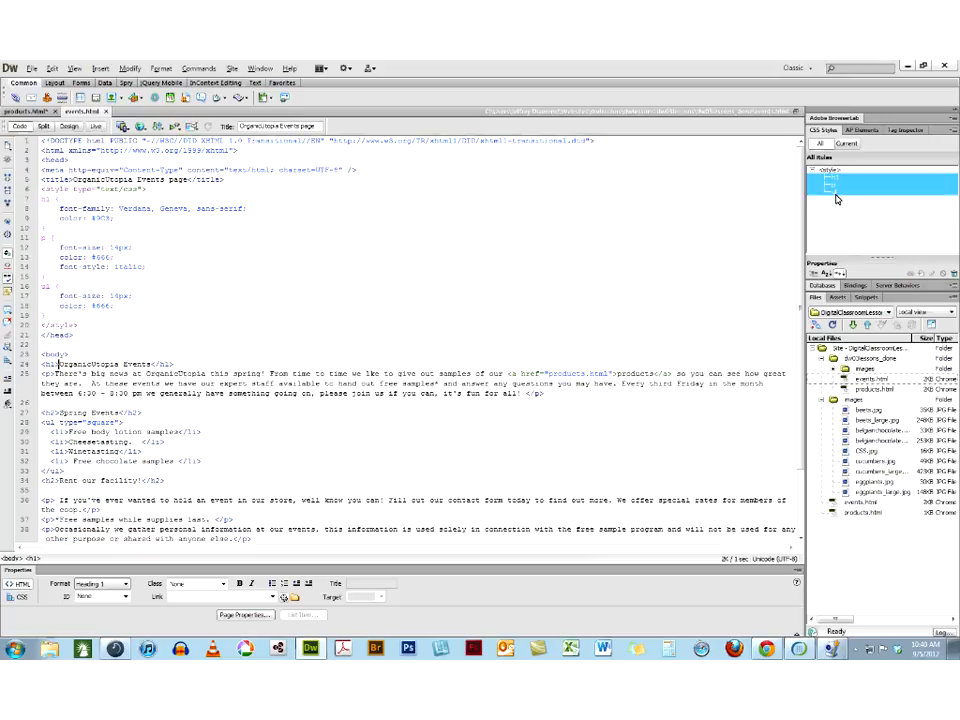
right_click(836, 198)
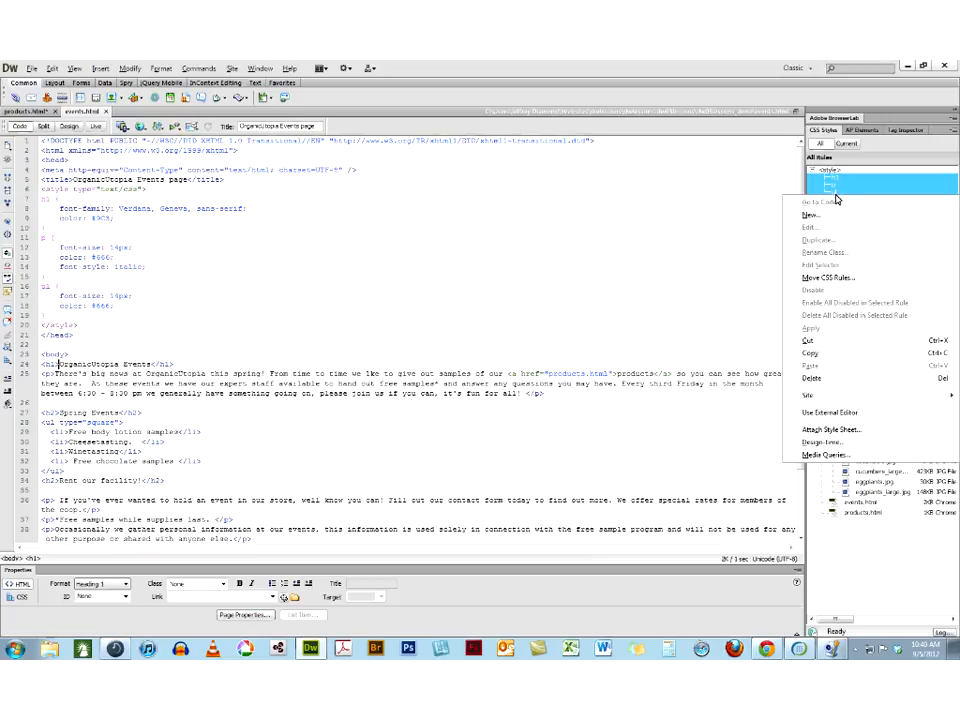
left_click(833, 278)
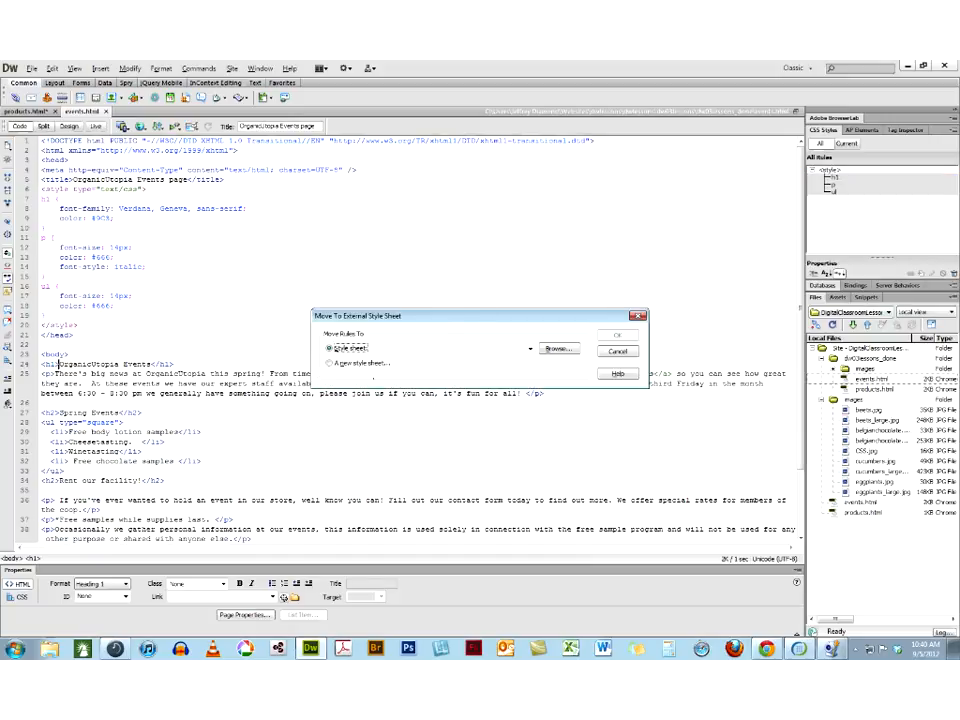
left_click(332, 365)
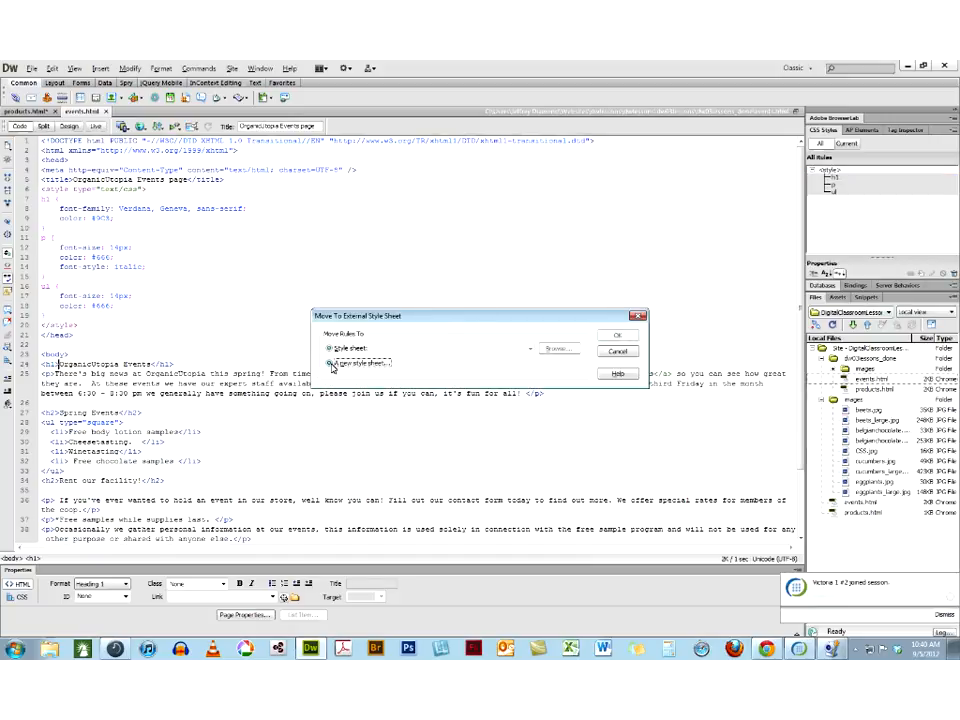
left_click(610, 339)
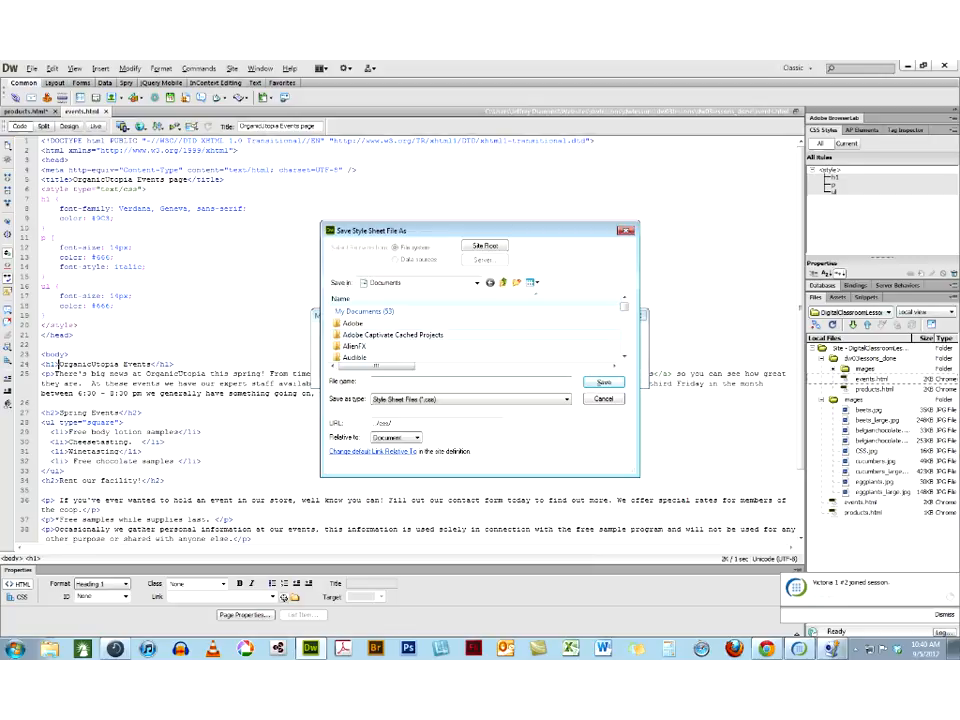
Set the new style sheet's save location to the dw03lessons folder in the Websites library
left_click(477, 282)
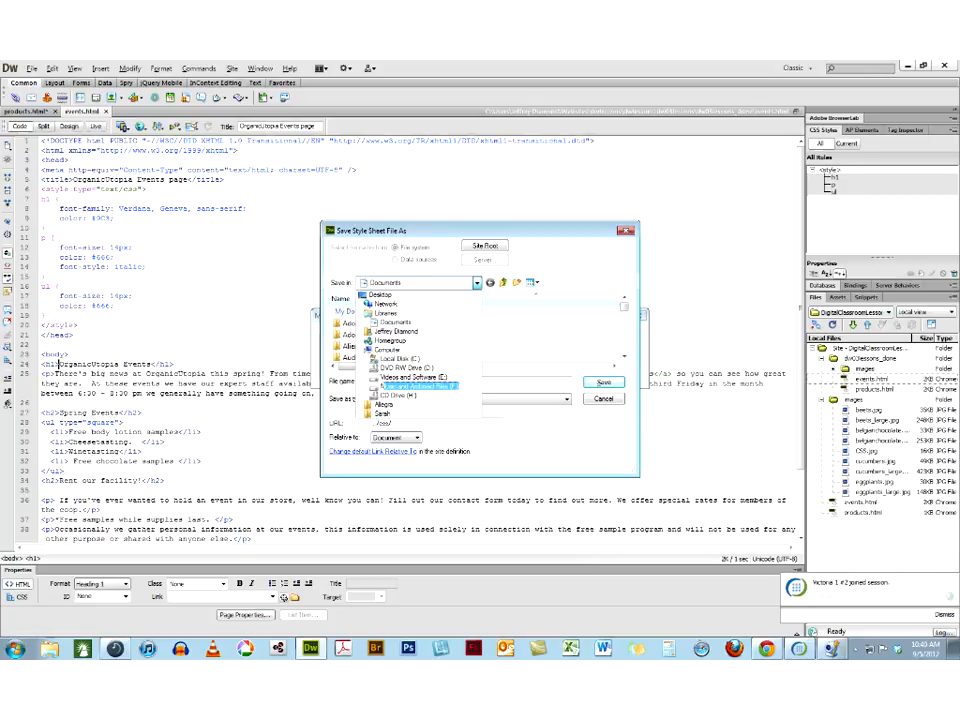
left_click(380, 314)
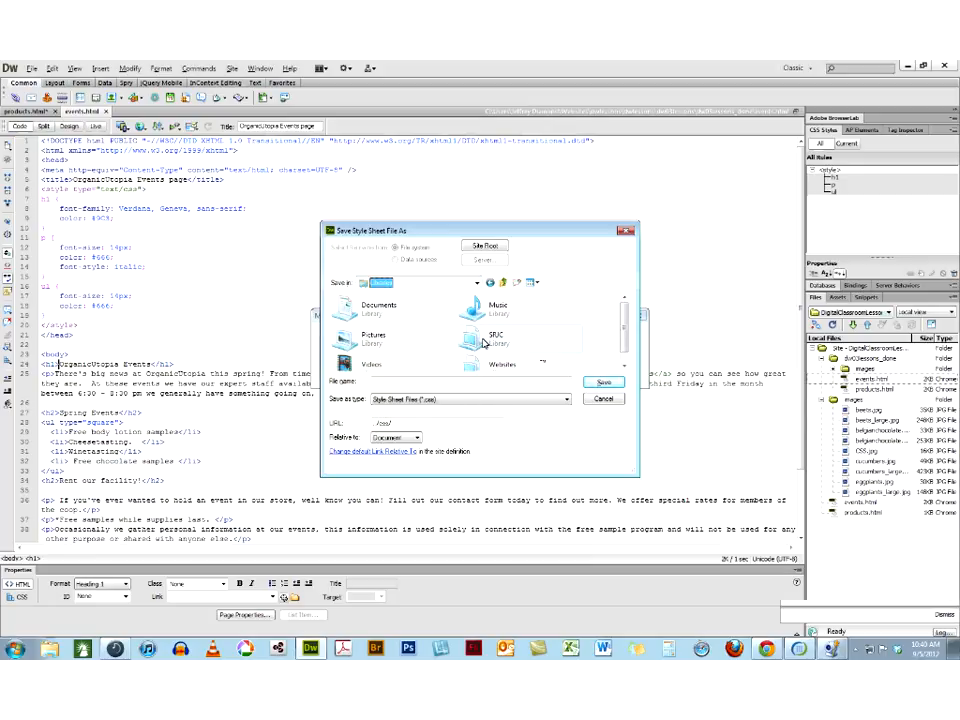
double_click(486, 368)
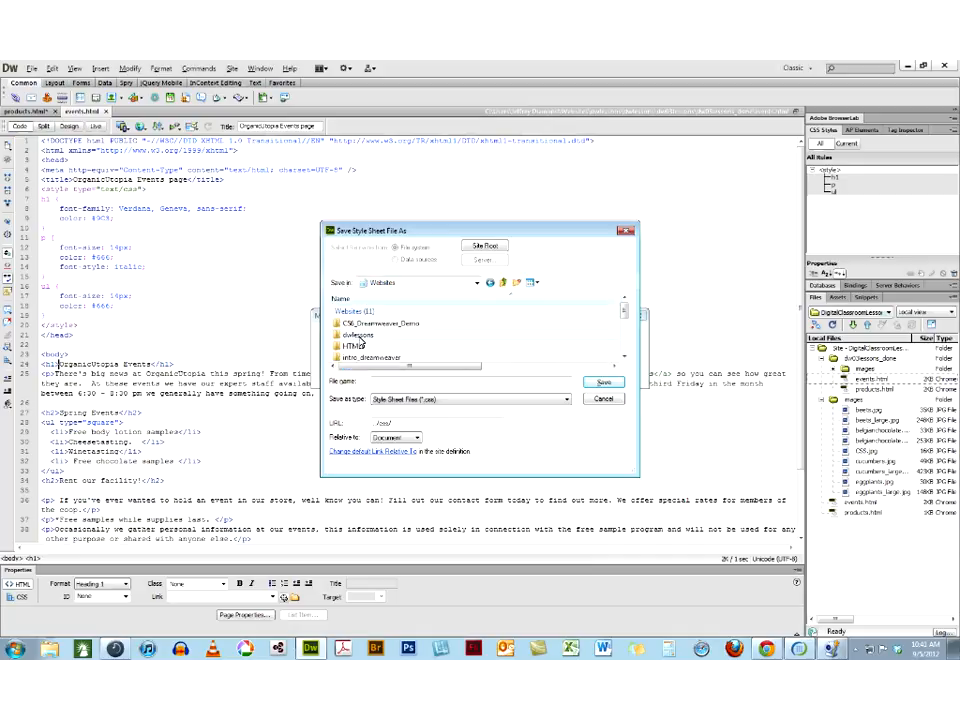
left_click(624, 358)
left_click(624, 358)
left_click(624, 358)
left_click(624, 358)
left_click(624, 358)
left_click(624, 358)
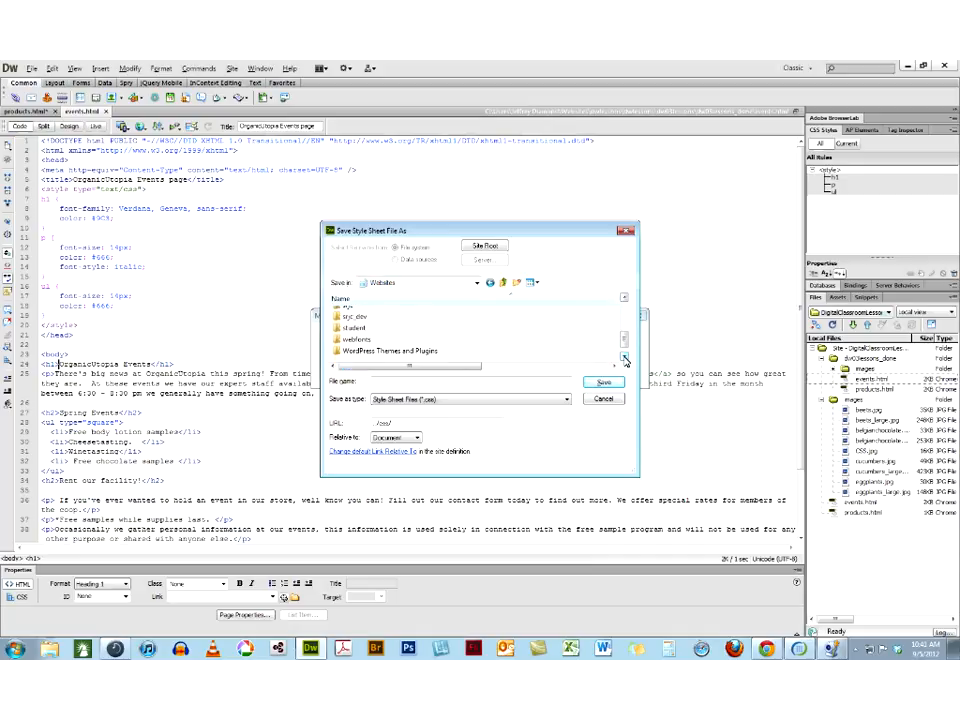
left_click_drag(622, 343, 623, 305)
double_click(351, 316)
double_click(352, 332)
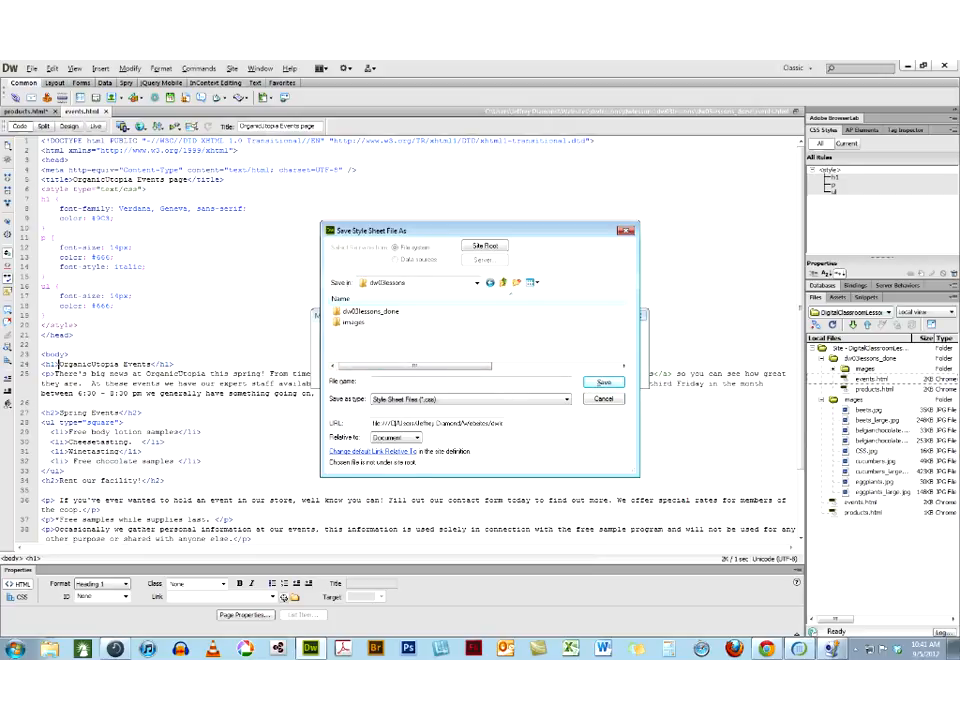
Create a folder named css inside dw03lessons and open it as the save location
left_click(516, 283)
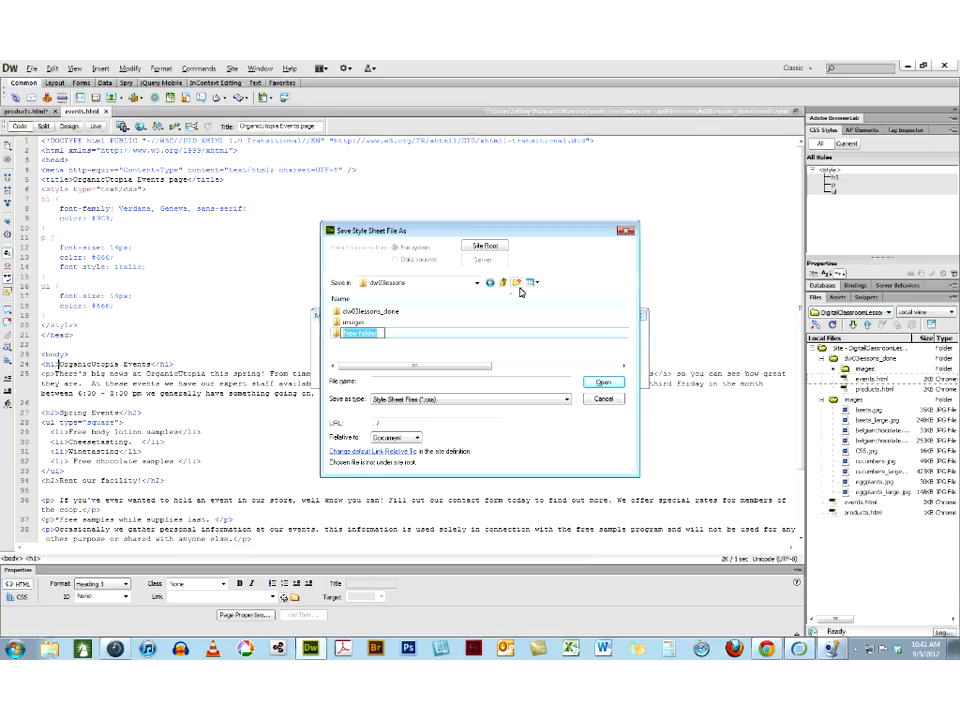
type("css")
key("Return")
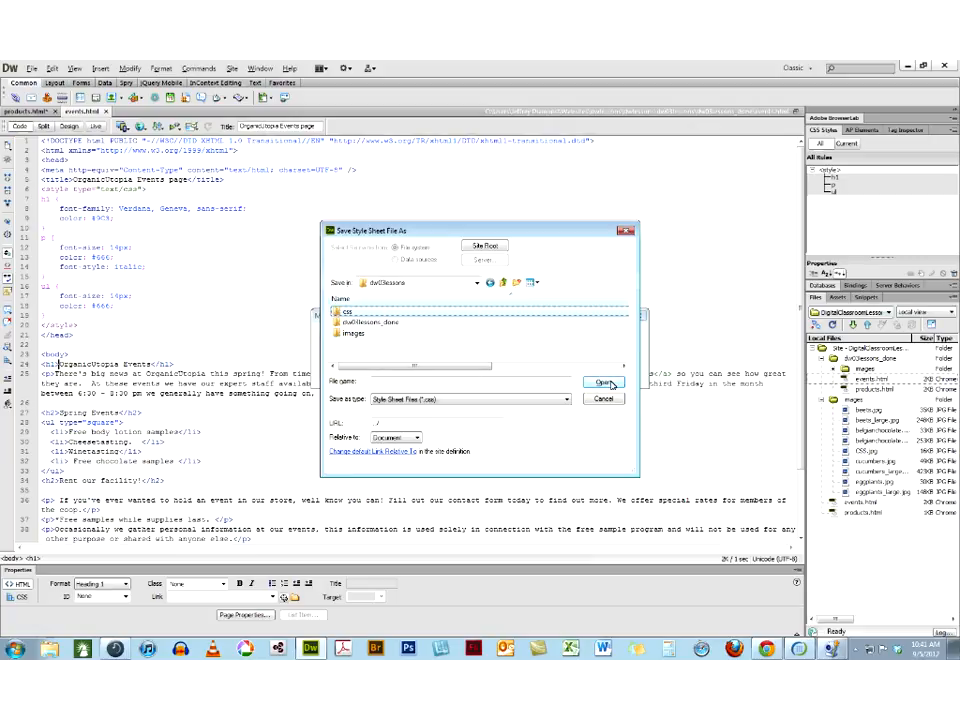
left_click(605, 384)
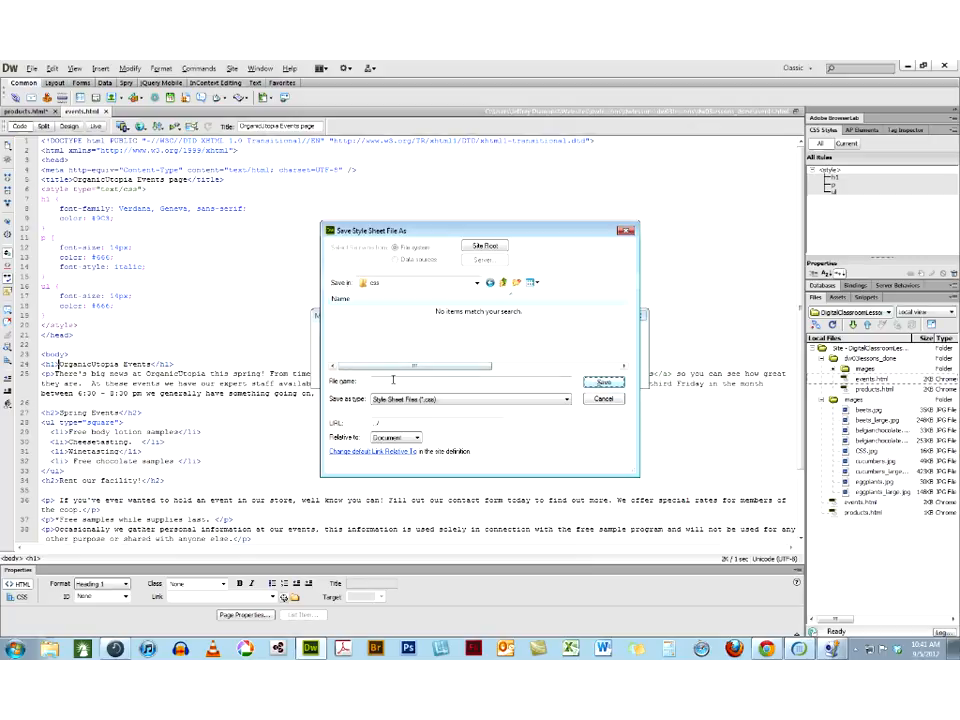
Name the new external style sheet hw3.css and save it in the css folder
type("two")
type("3")
type(".css")
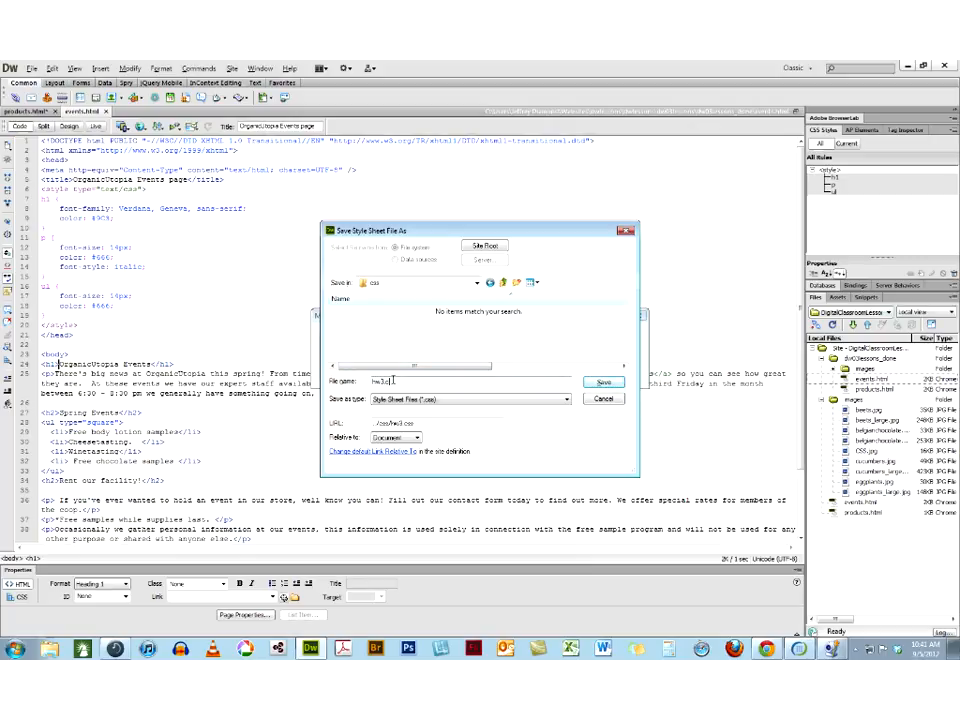
left_click(601, 384)
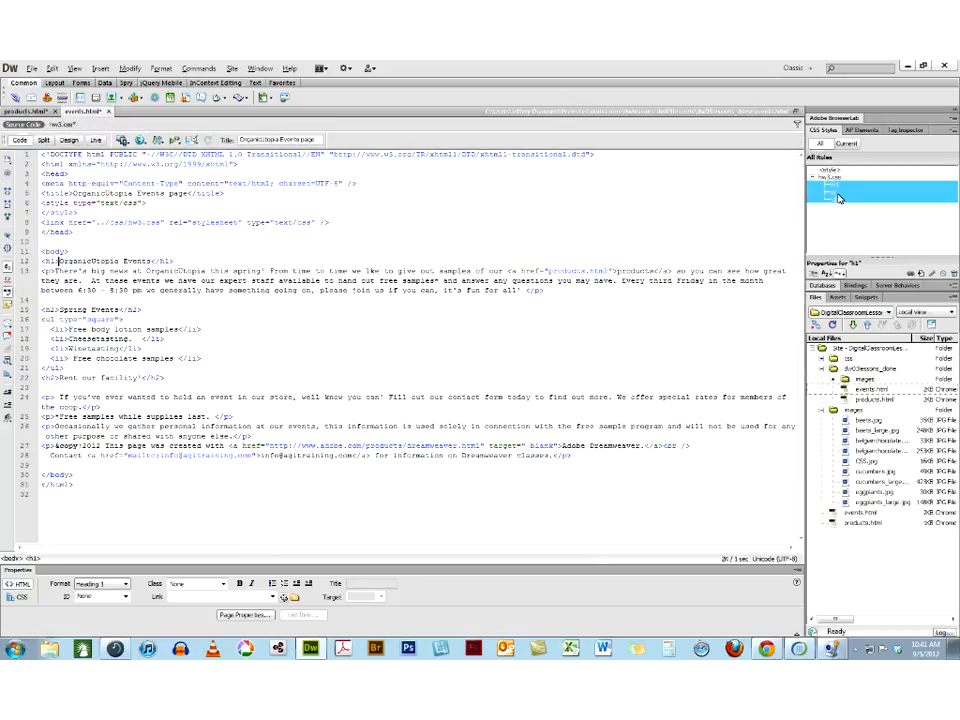
Locate the hw3.css link line in the page head and delete the empty embedded style block
left_click(78, 212)
left_click(33, 224)
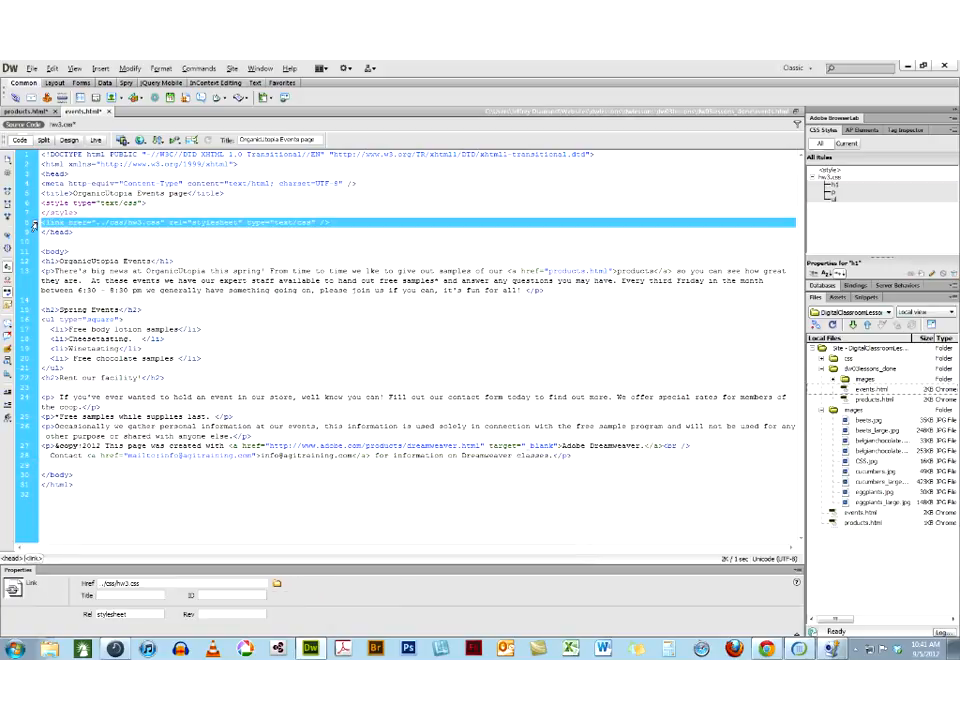
left_click(89, 213)
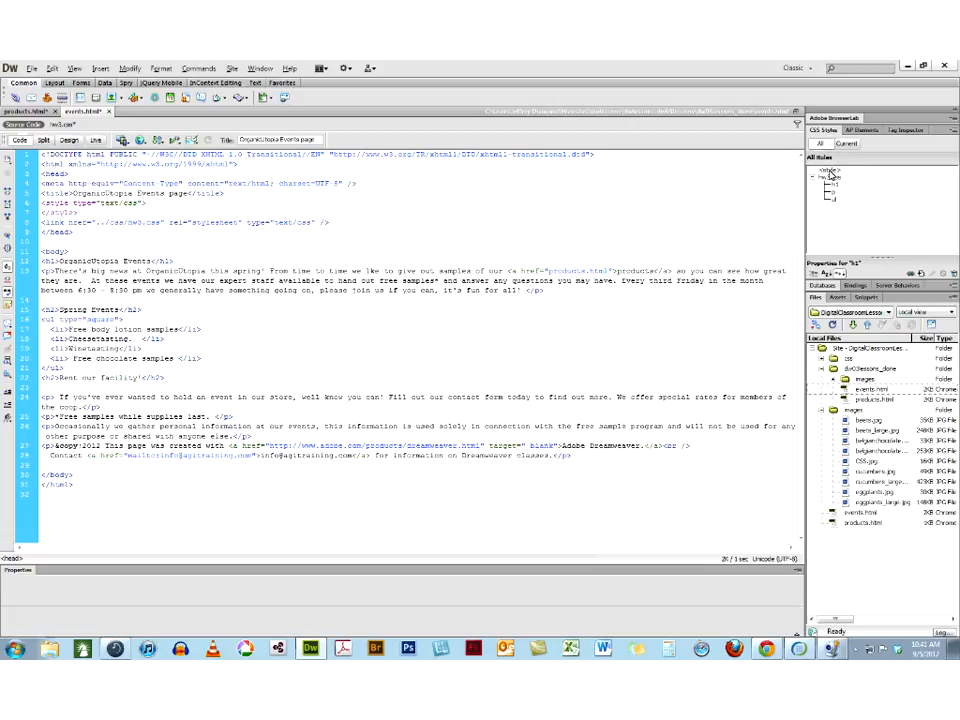
left_click(830, 172)
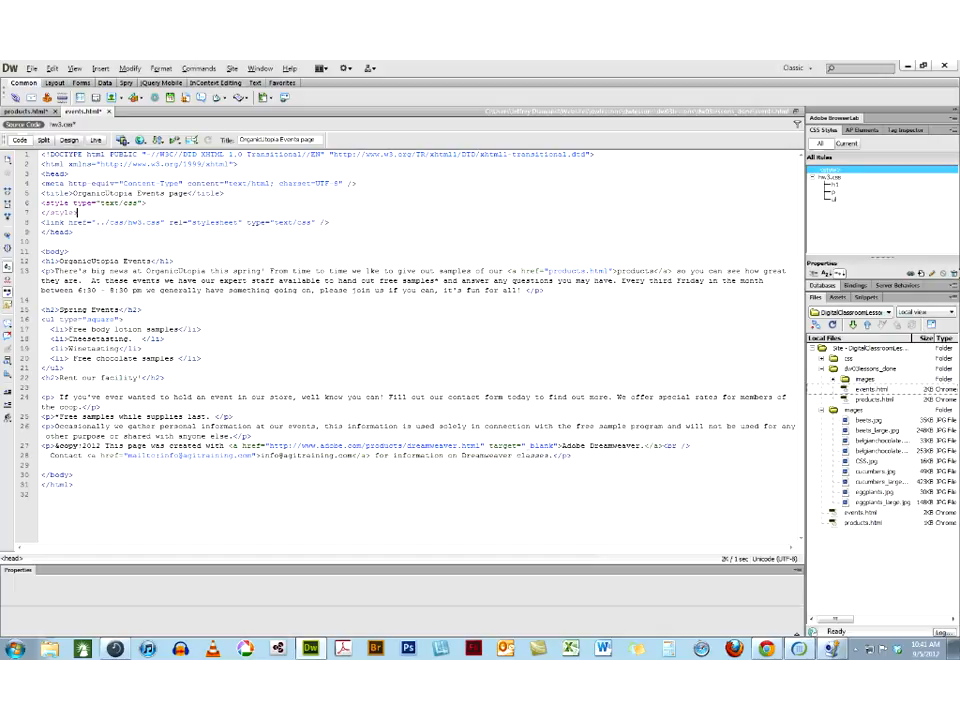
left_click(953, 275)
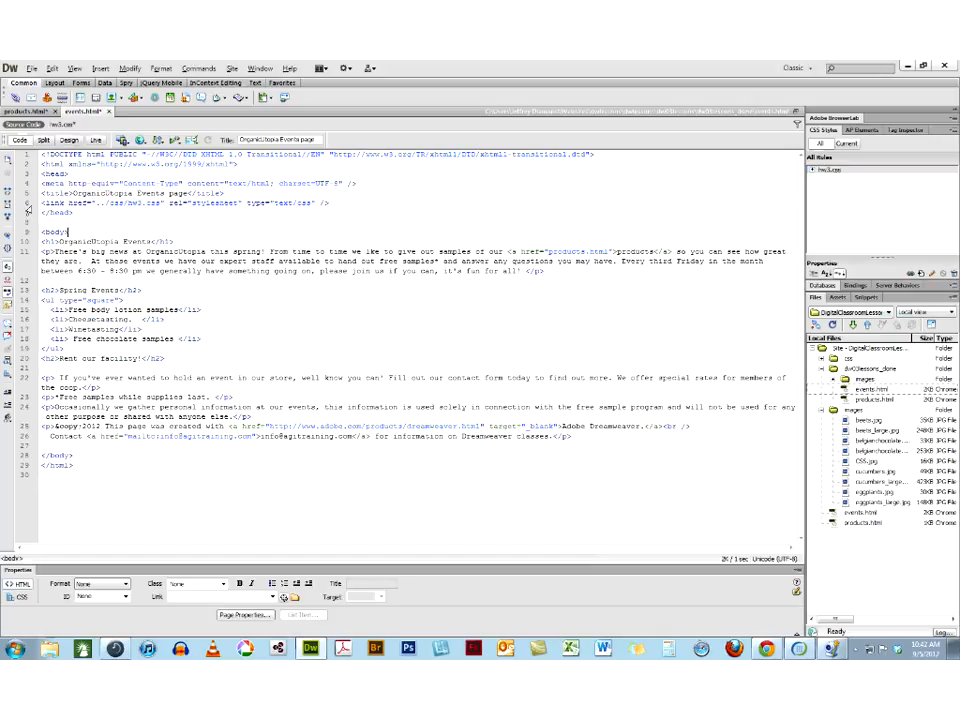
Review the hw3.css link line in the code, the page in Design view, and the rules listed under hw3.css
left_click(29, 203)
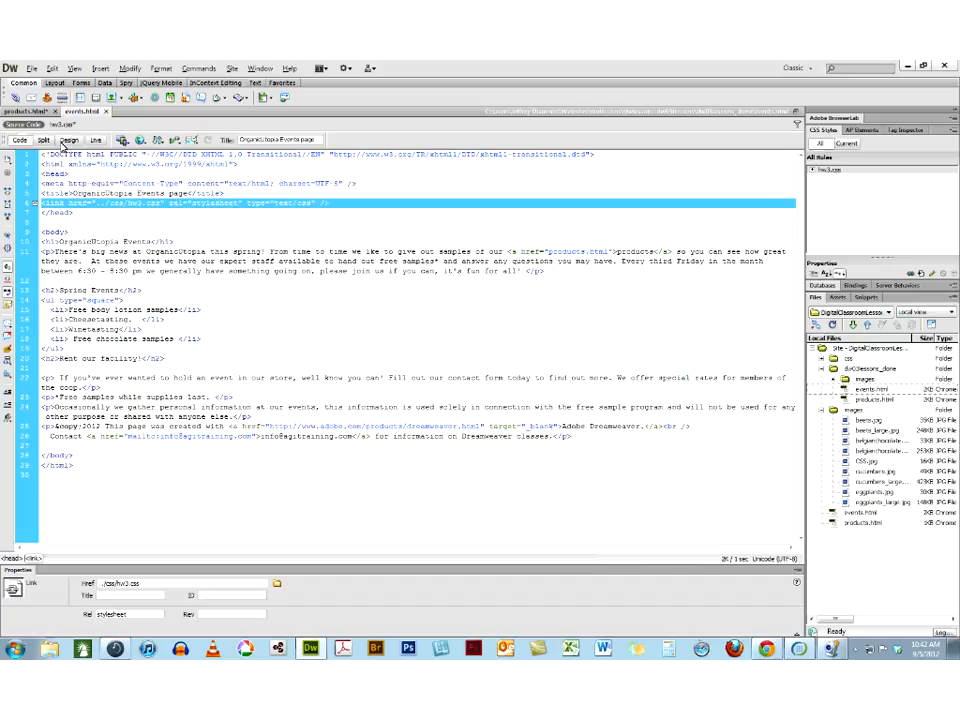
left_click(64, 142)
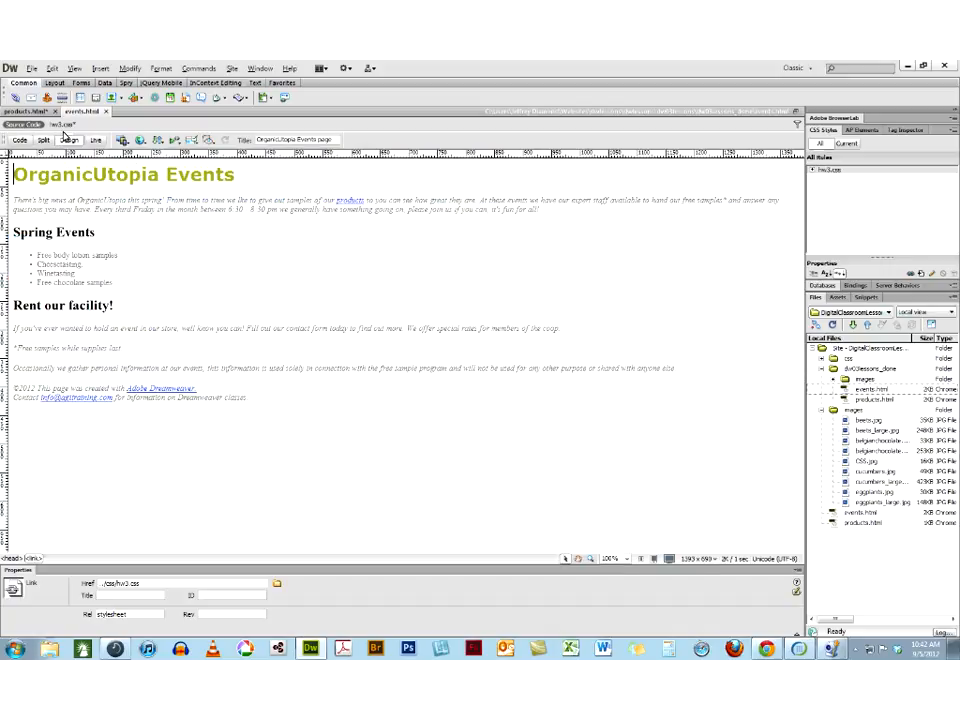
left_click(813, 172)
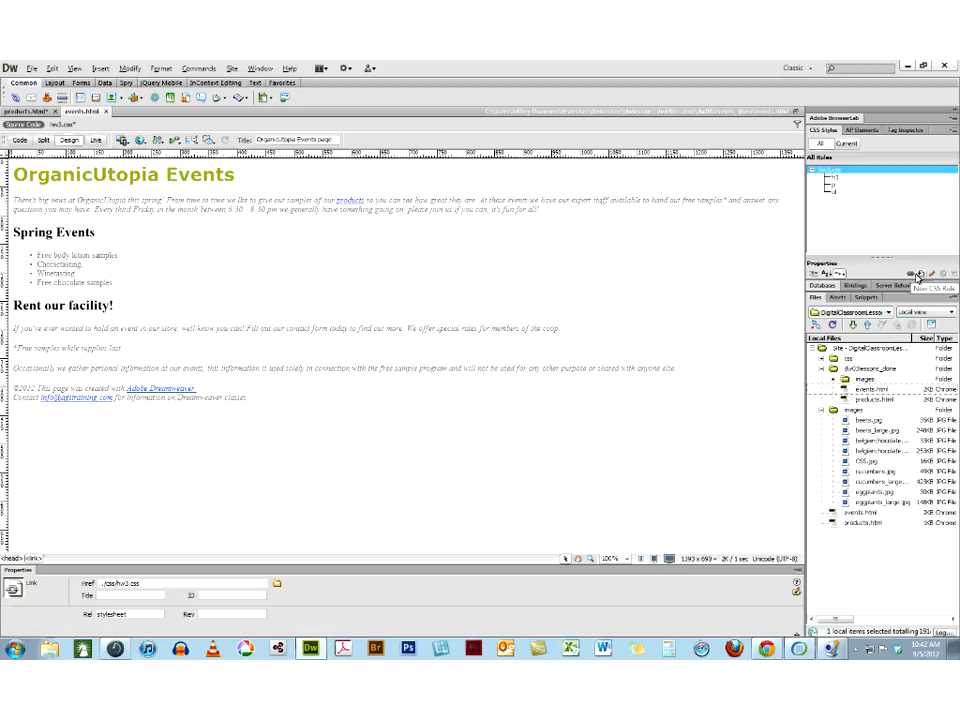
For the "Rent our facility!" heading, examine where a new CSS rule can be defined, without creating one
left_click(87, 305)
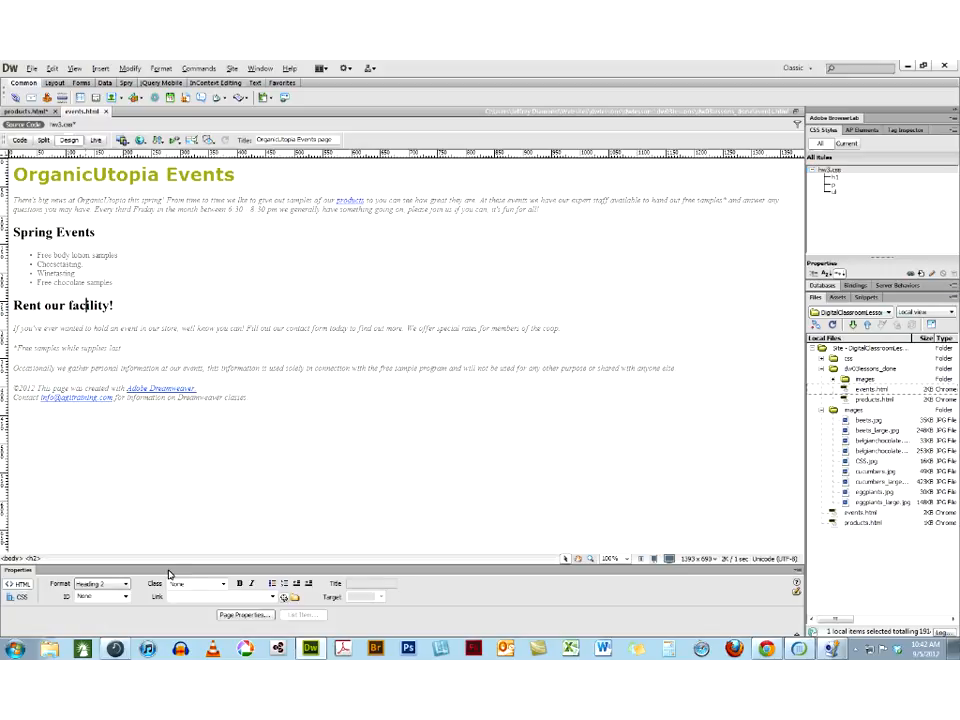
left_click(18, 597)
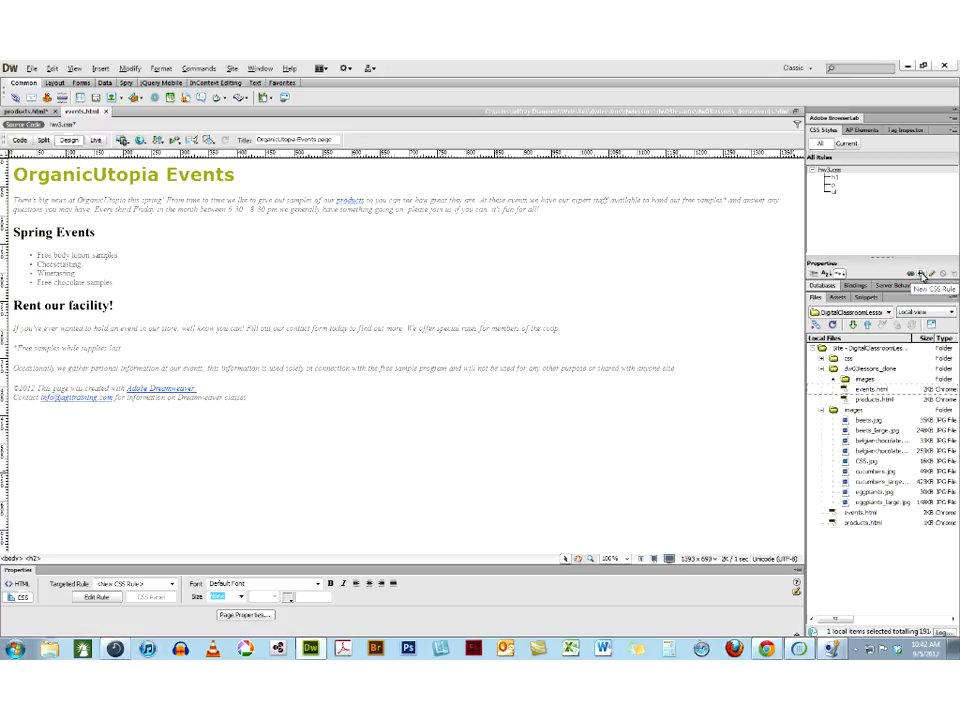
left_click(921, 274)
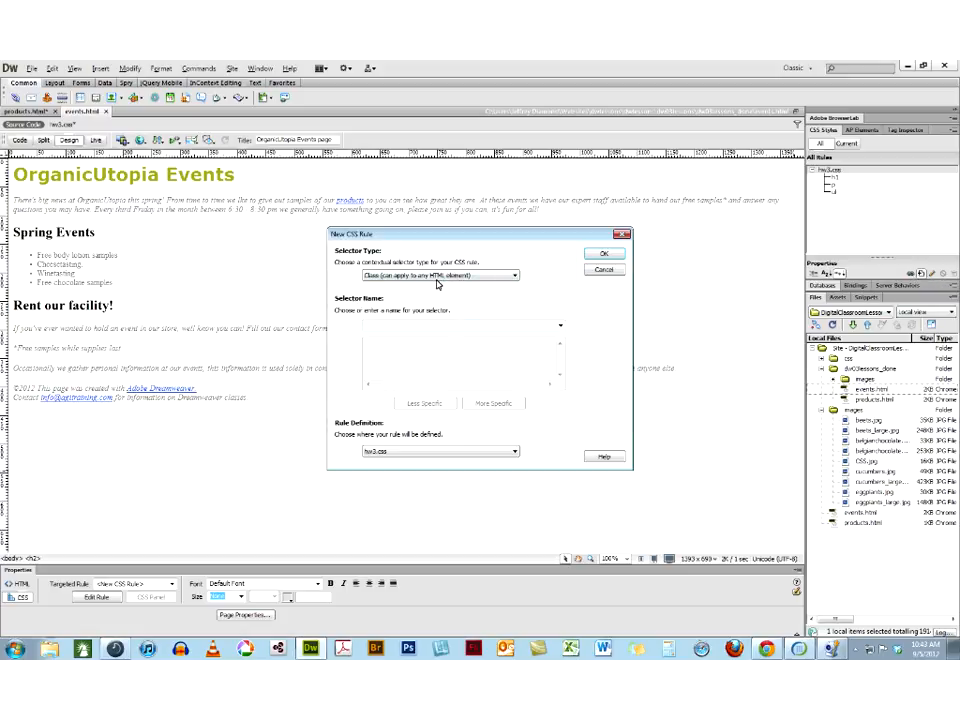
left_click(385, 454)
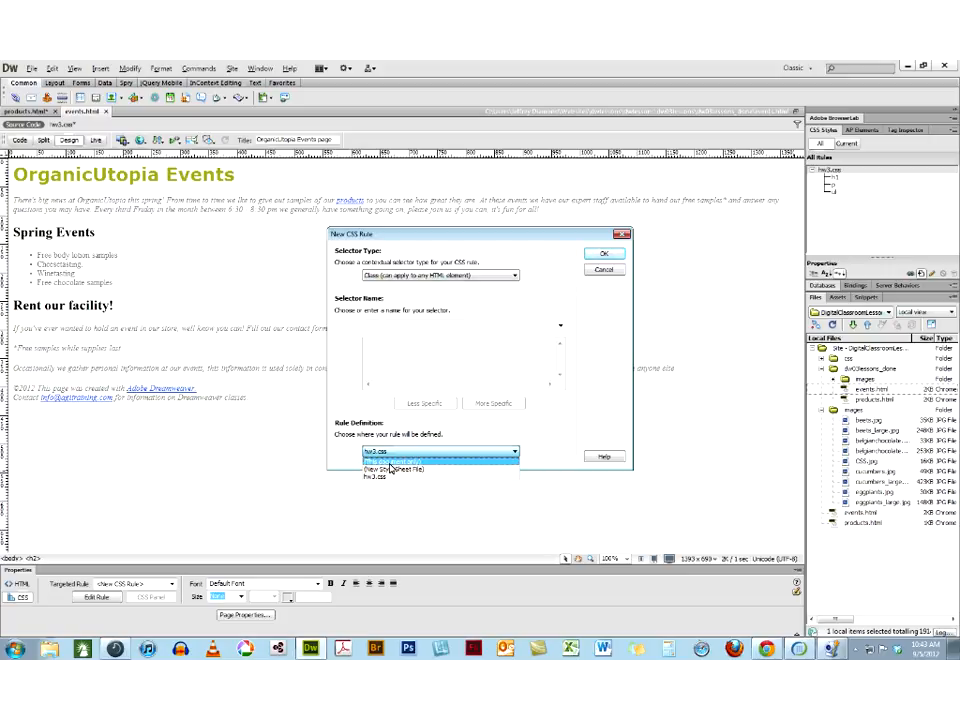
left_click(606, 272)
left_click(607, 272)
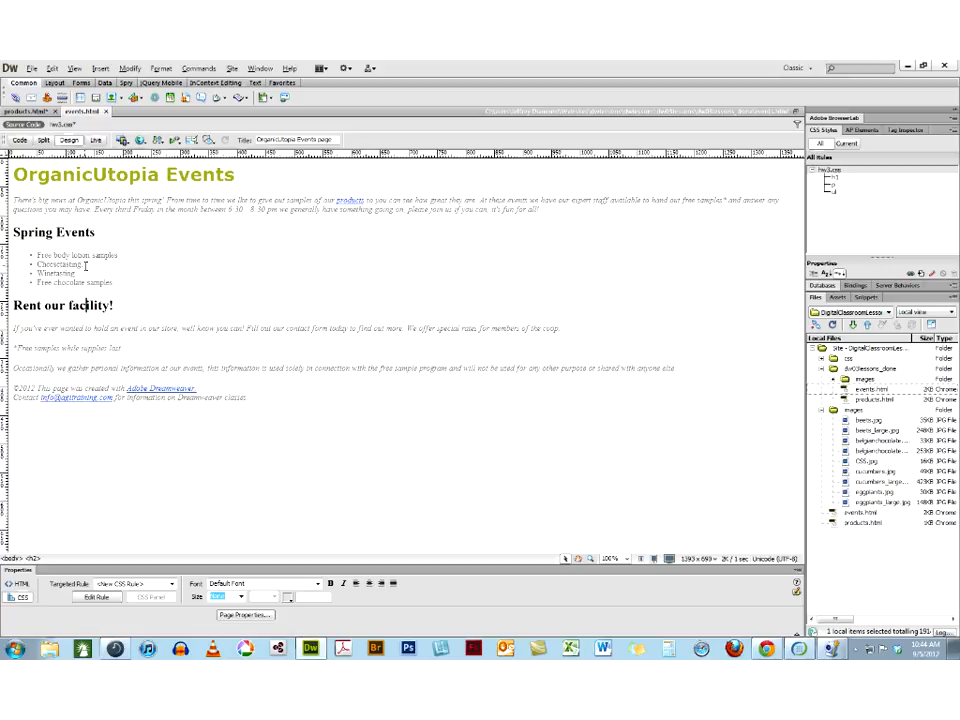
Add the inline style color:blue; to the first paragraph's p tag in the code and view the page in Design view
left_click(19, 140)
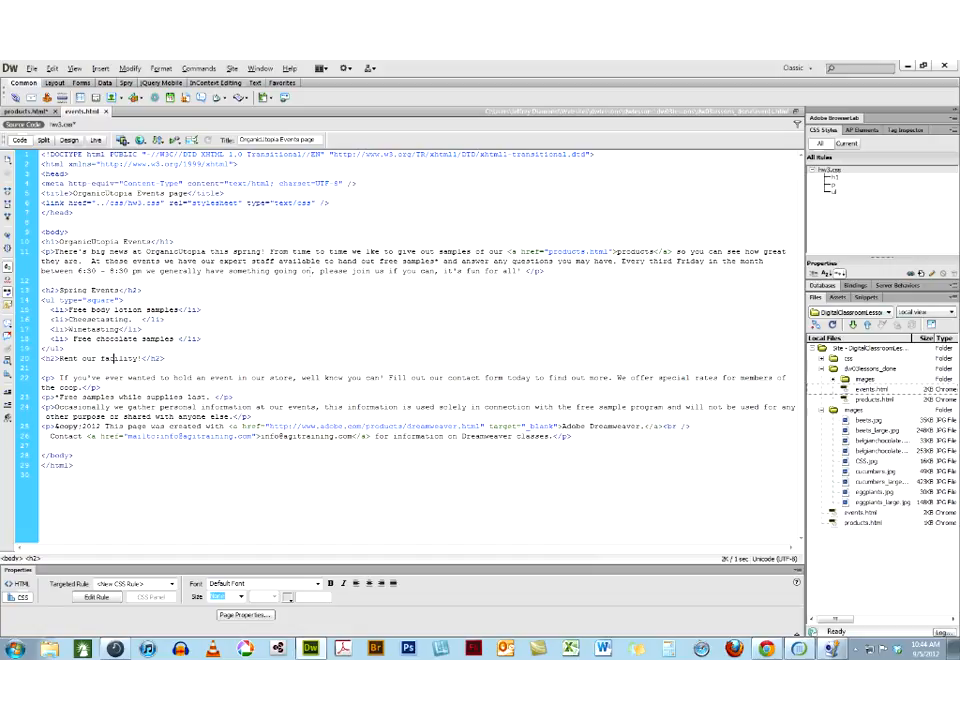
left_click_drag(274, 271, 270, 380)
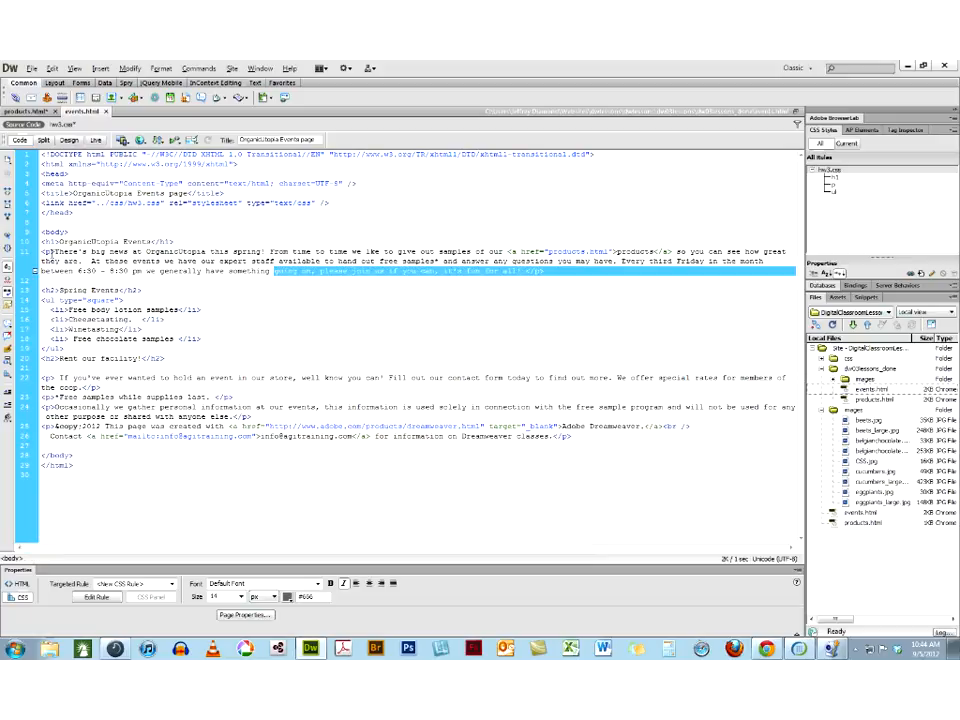
left_click(51, 252)
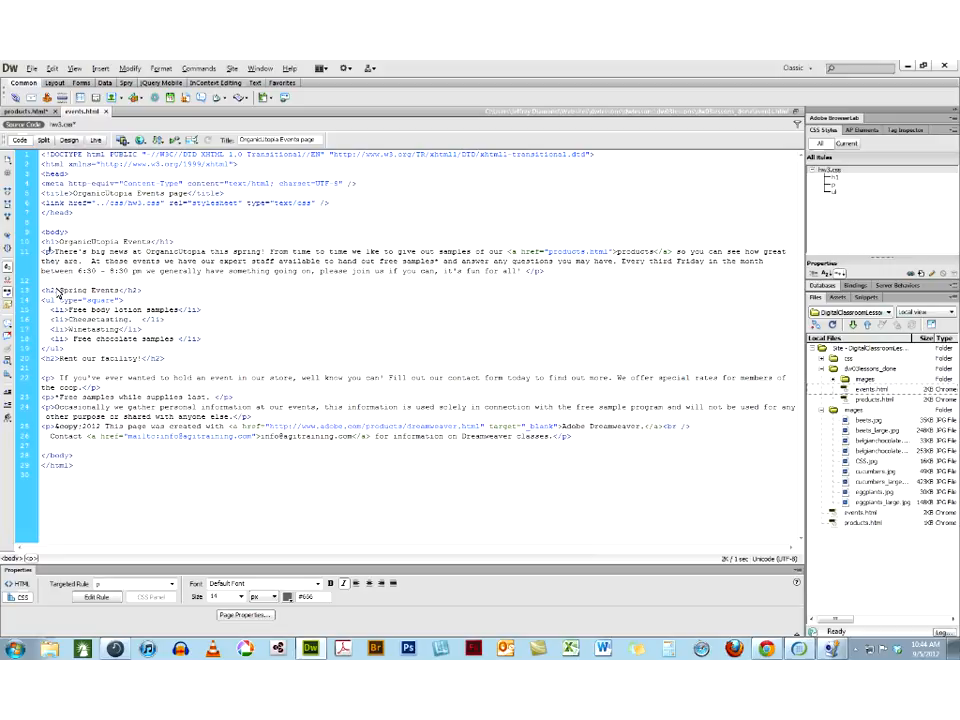
type("style=\"")
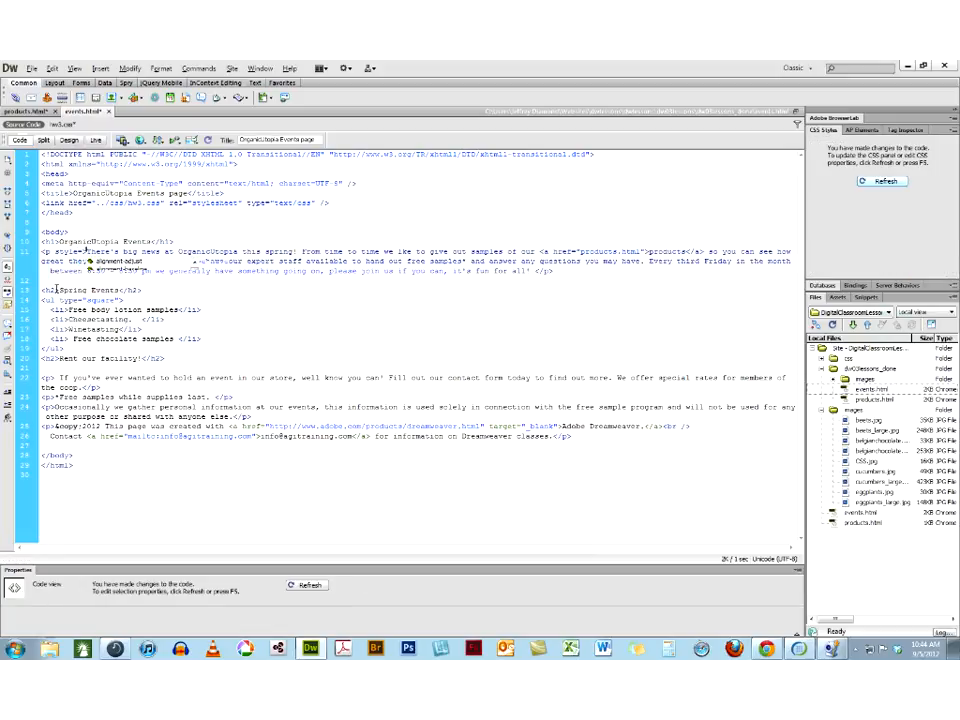
type("color:")
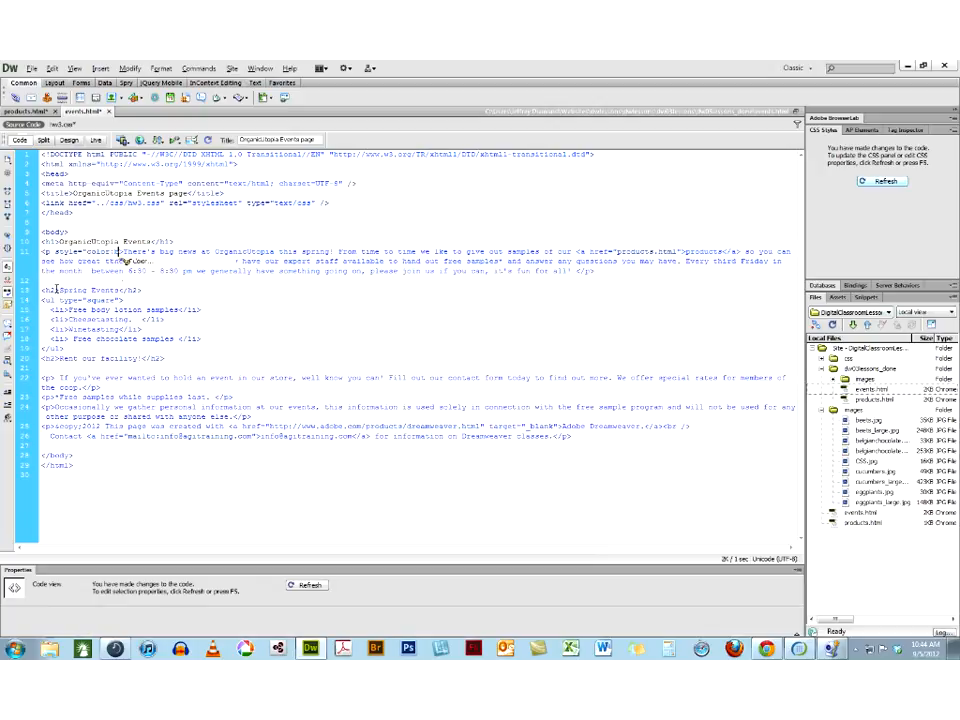
type("blue;\"")
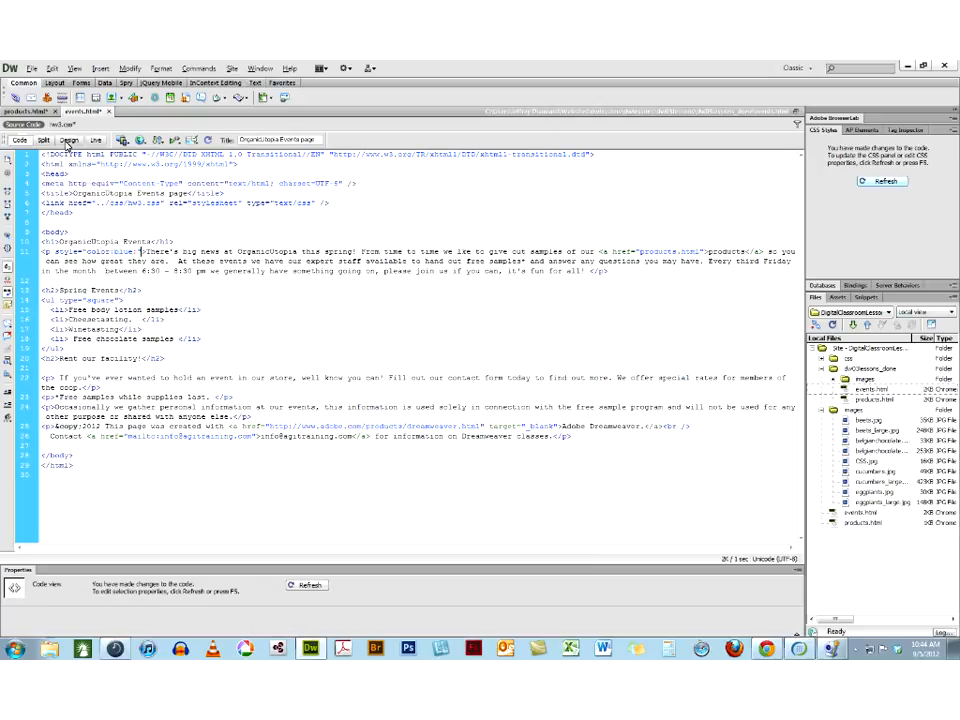
left_click(68, 140)
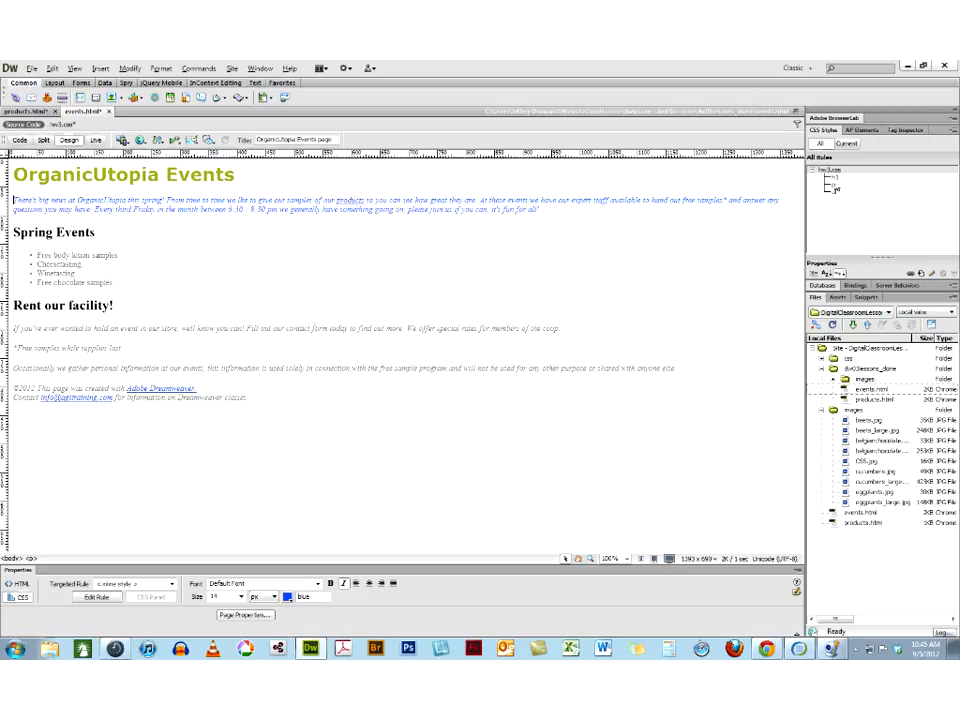
Review the p rule's definition in hw3.css, then the paragraph's inline style and the style sheet link line in the code
left_click(834, 186)
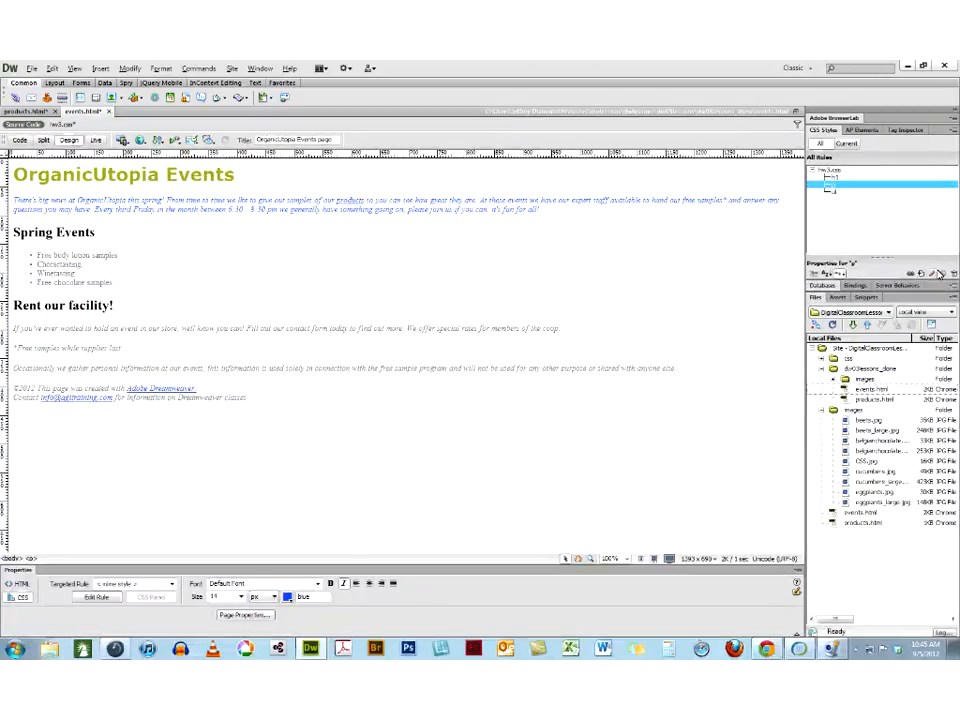
left_click(933, 273)
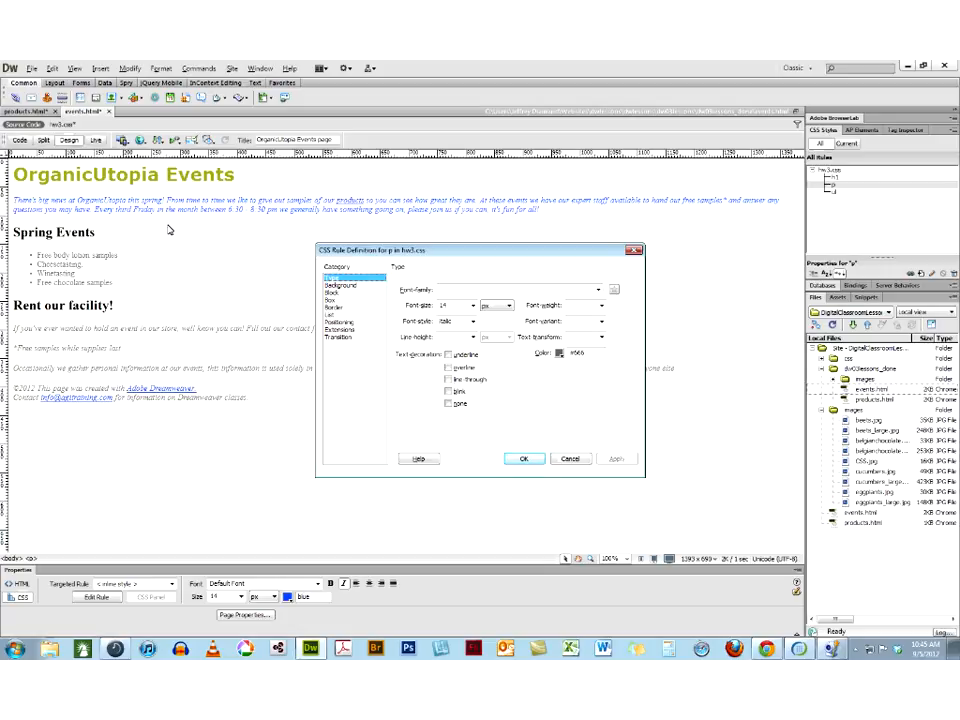
left_click(523, 458)
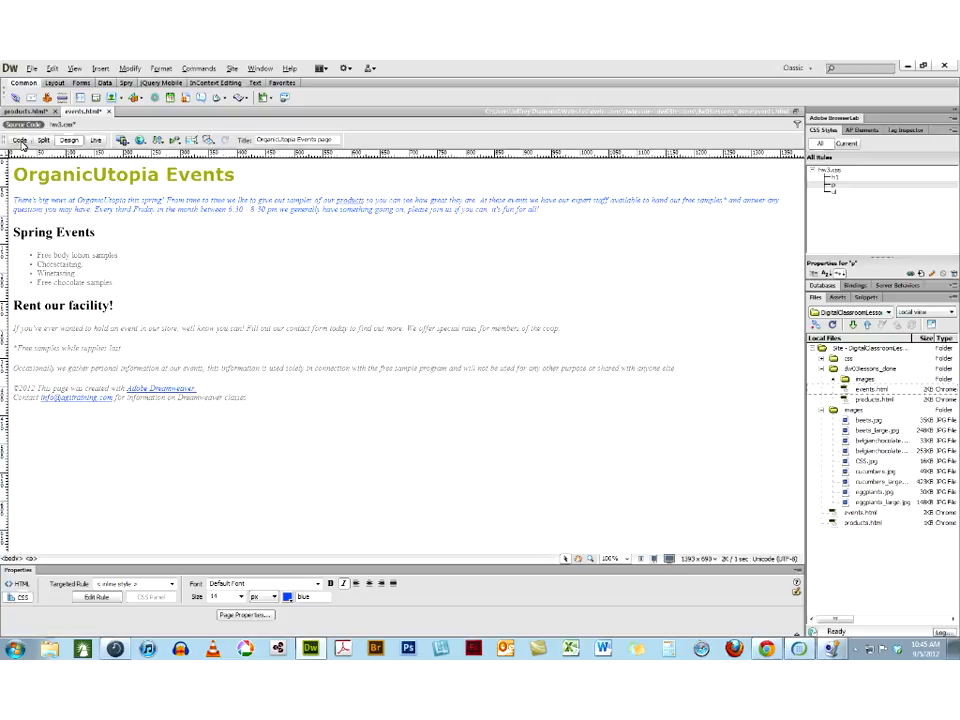
left_click(20, 140)
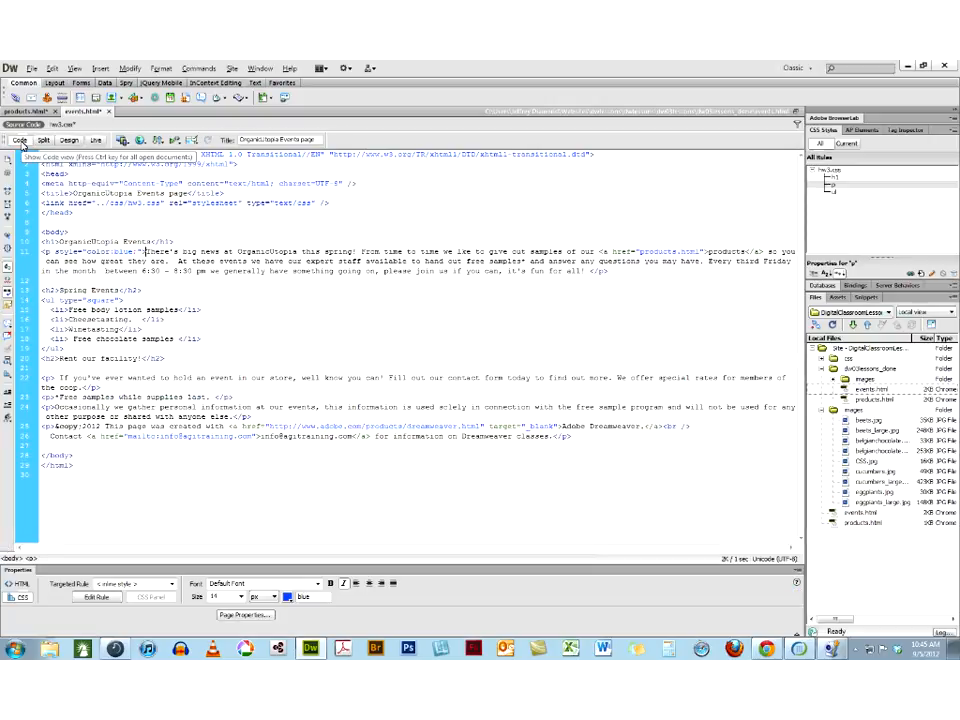
left_click(34, 204)
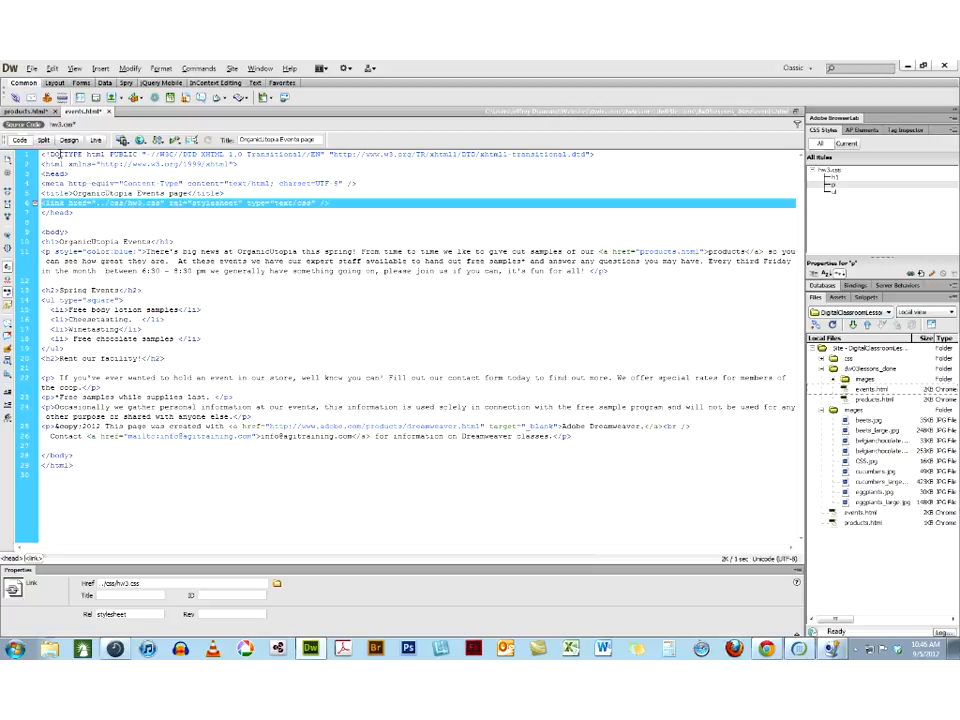
In Design view, show the current CSS properties of the "Free body lotion samples" list item and enlarge the CSS styles area
left_click(68, 140)
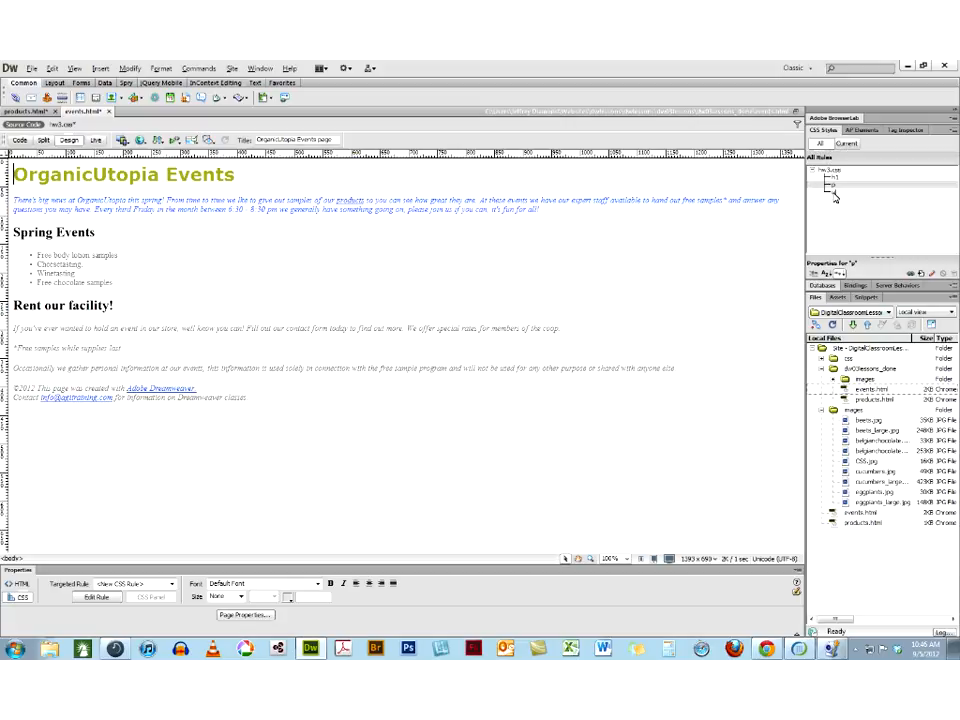
left_click(846, 143)
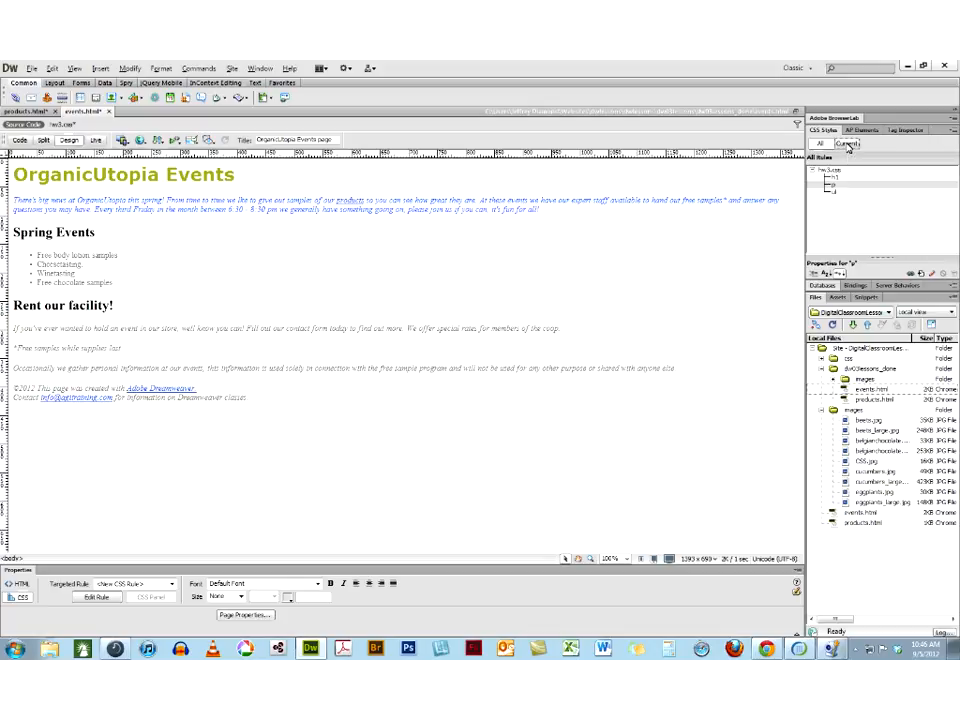
left_click(90, 256)
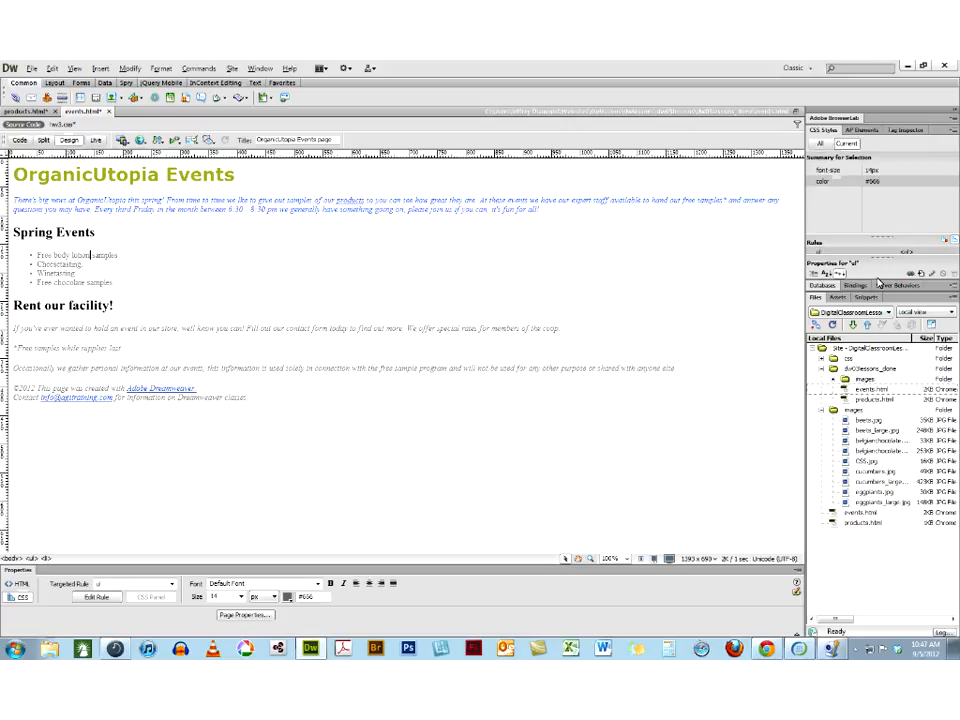
left_click_drag(872, 283, 872, 445)
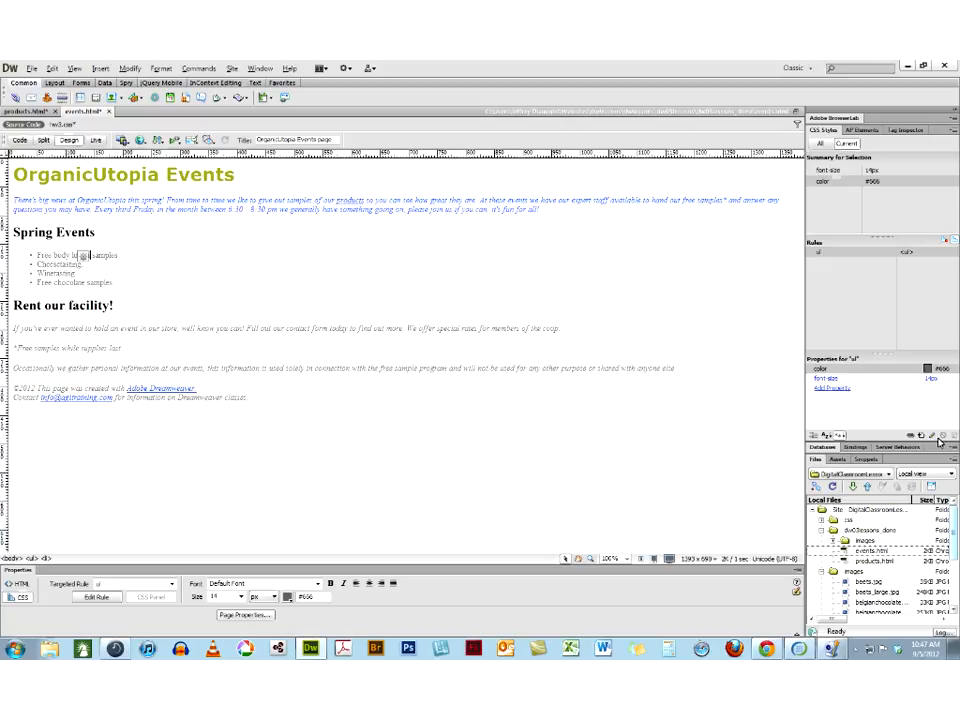
Set the font size of the ul rule in hw3.css to 16 px and apply it
left_click(933, 437)
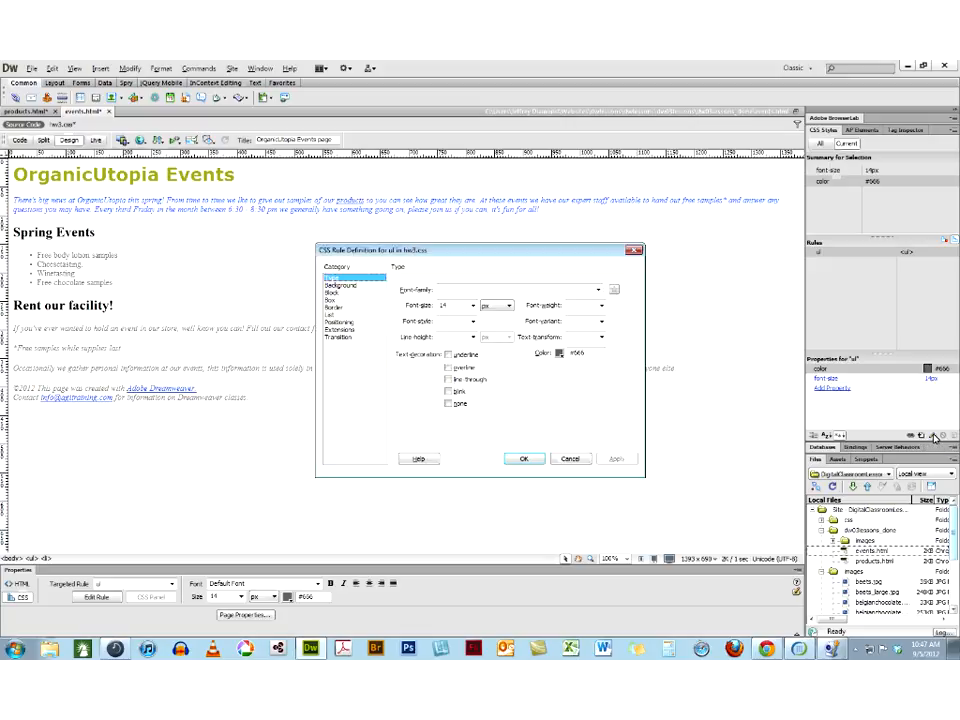
left_click(473, 305)
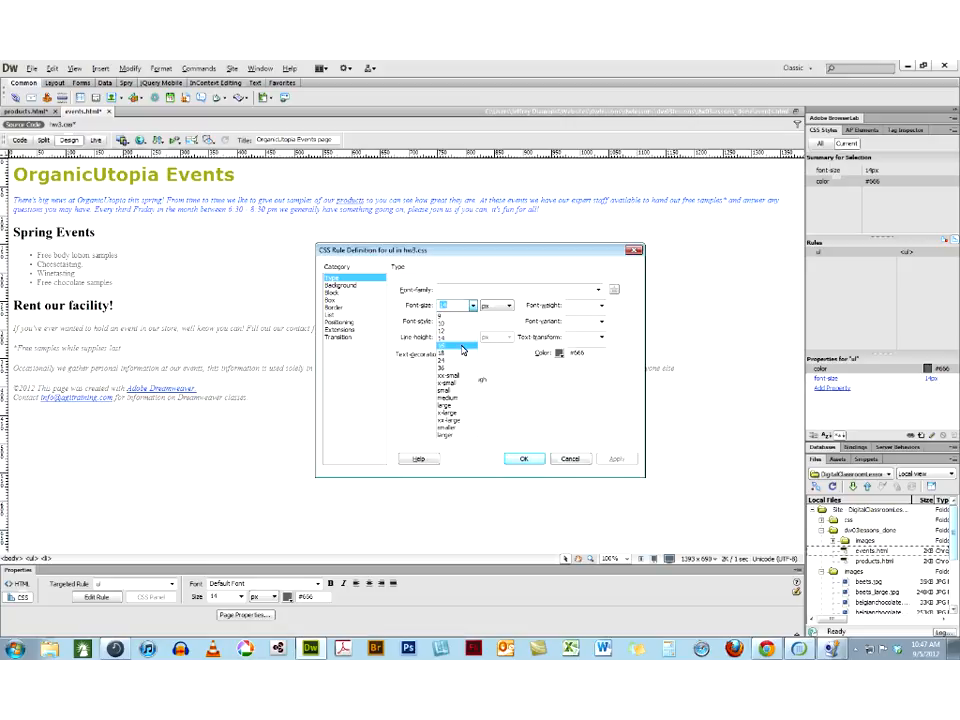
left_click(461, 340)
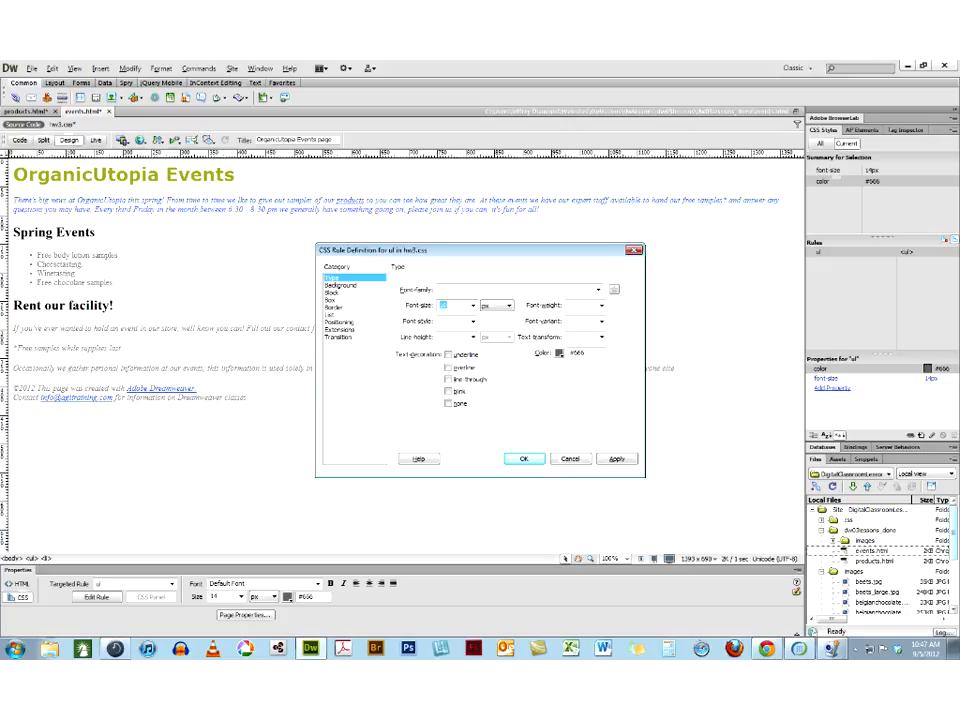
left_click(616, 460)
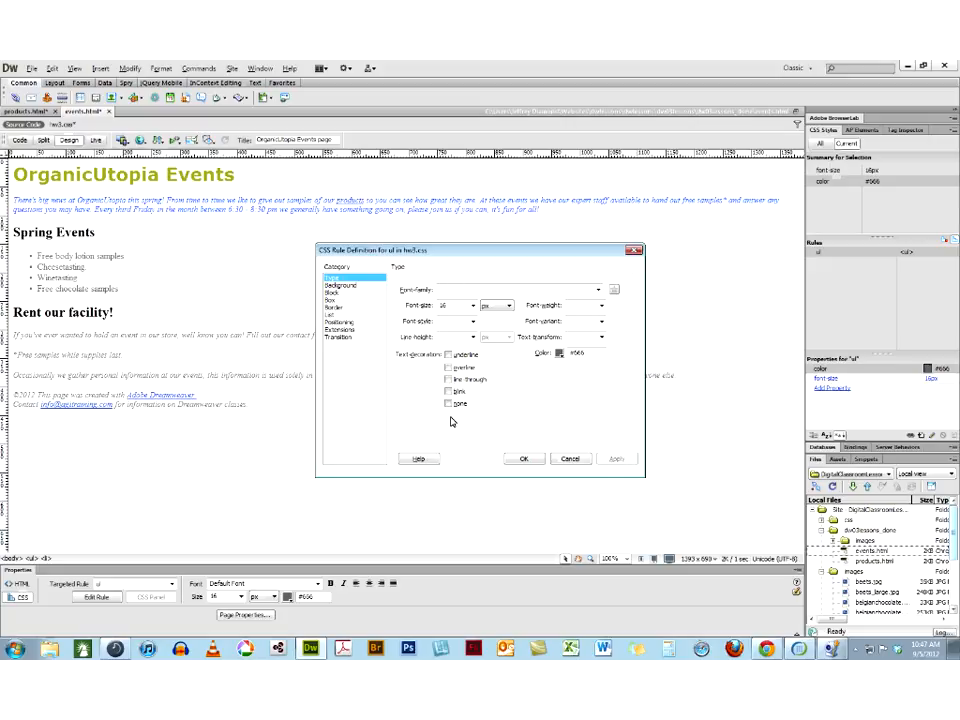
Confirm the ul rule definition, then reopen it from the targeted rule and close it without making changes
left_click(523, 458)
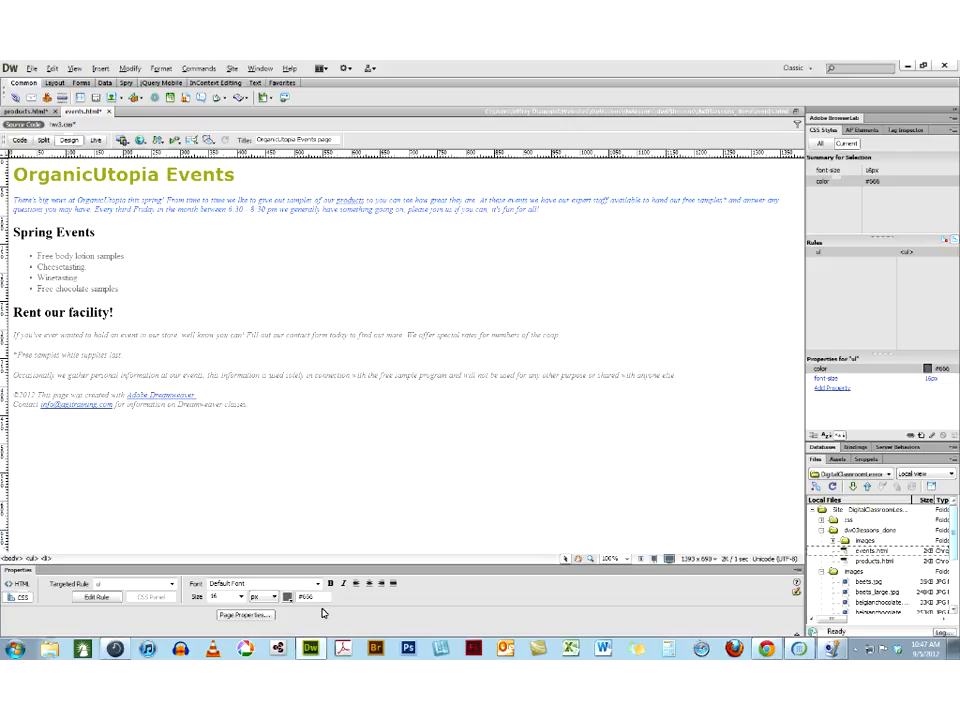
left_click(95, 598)
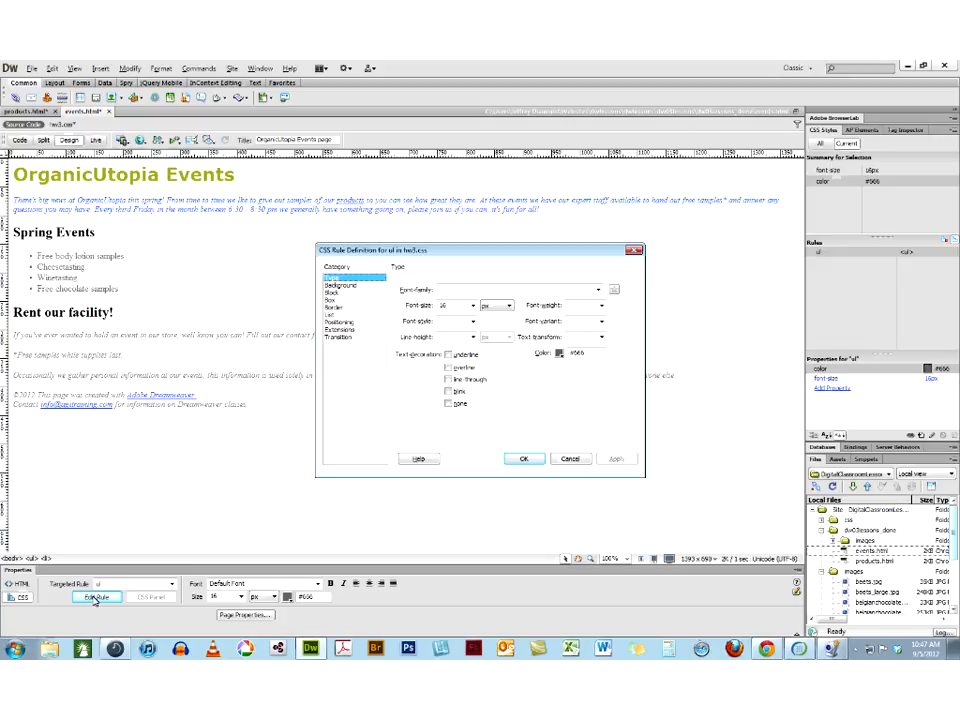
left_click(572, 459)
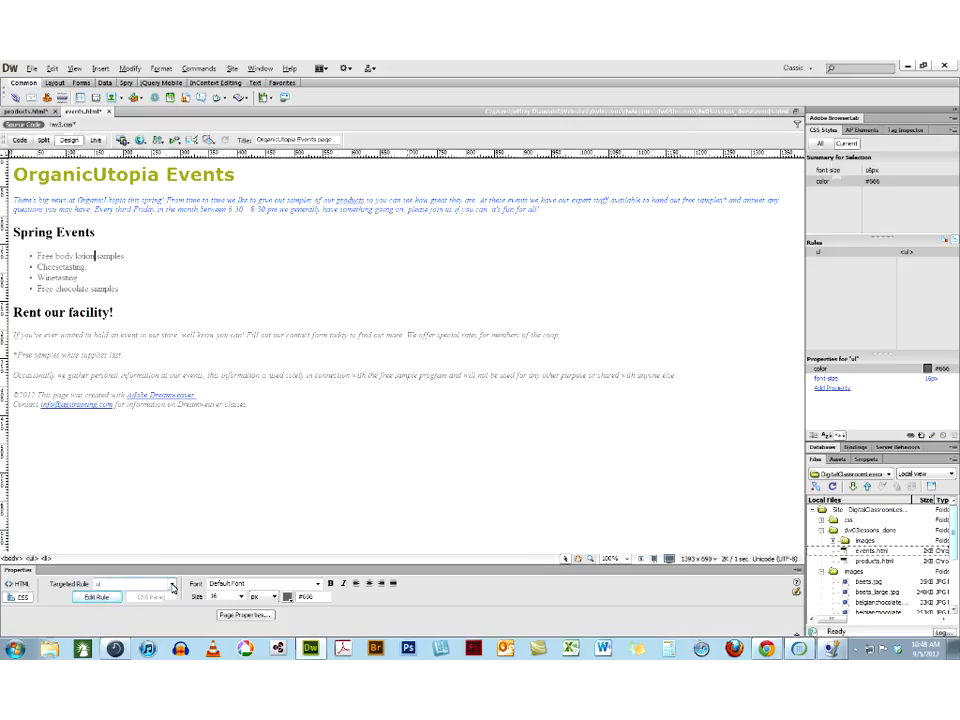
Create a new class rule named emphasis in hw3.css for the "Free body lotion samples" list item
left_click(172, 588)
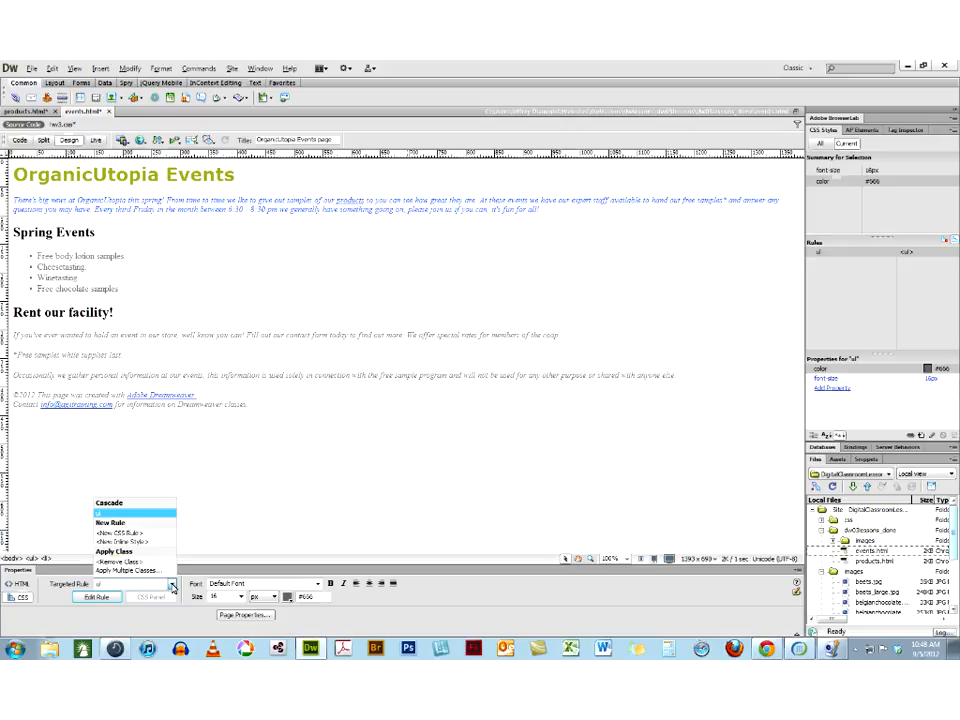
left_click(128, 536)
left_click(96, 597)
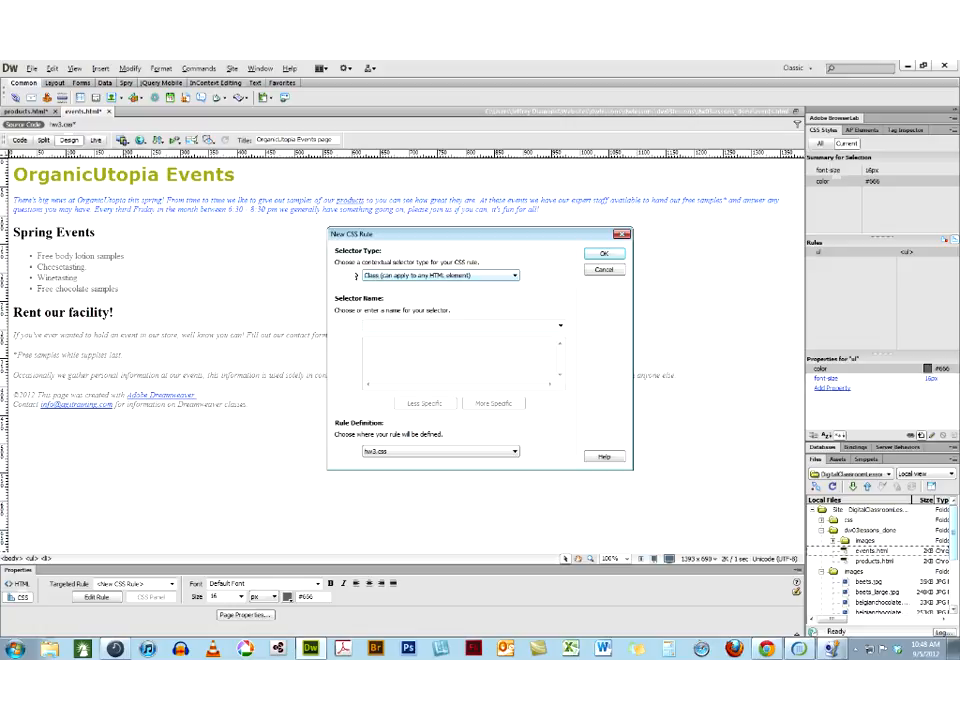
left_click(512, 277)
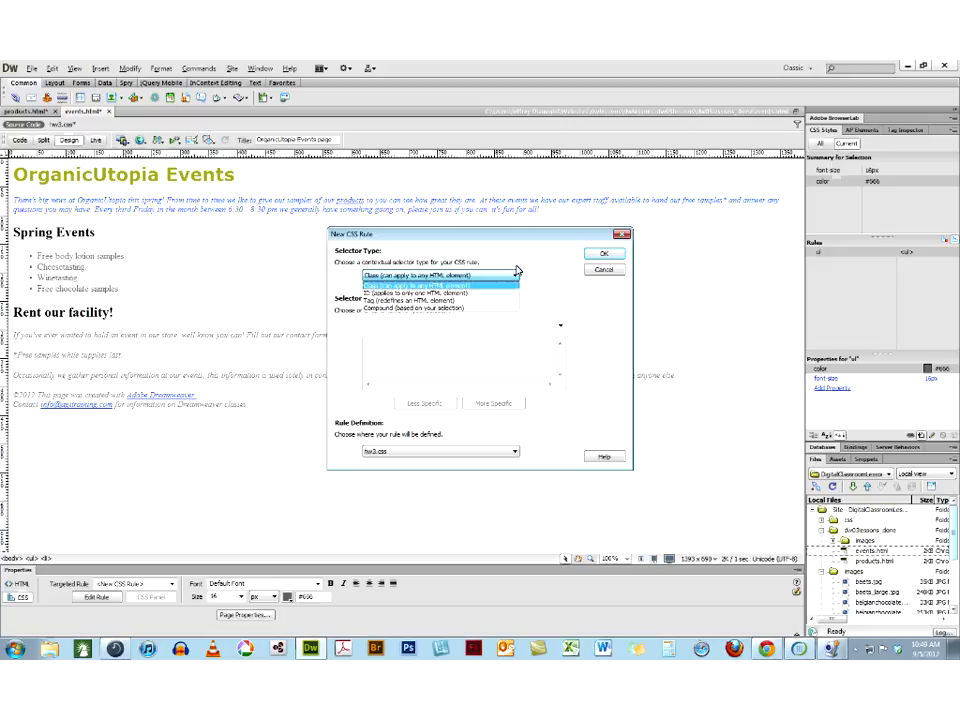
left_click(516, 271)
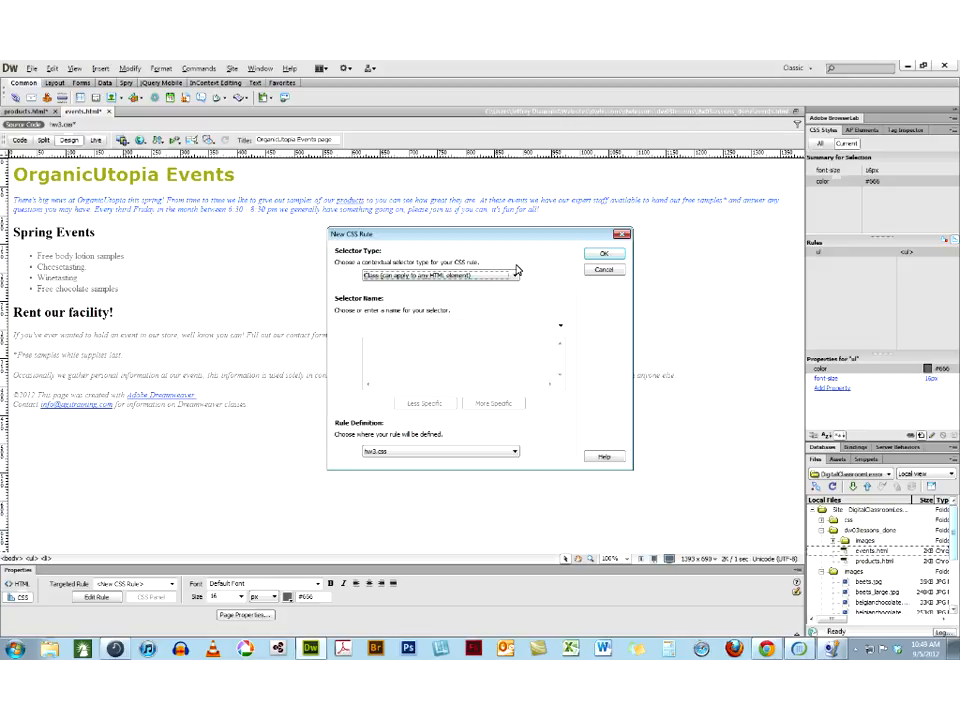
left_click(399, 328)
type("emphasis")
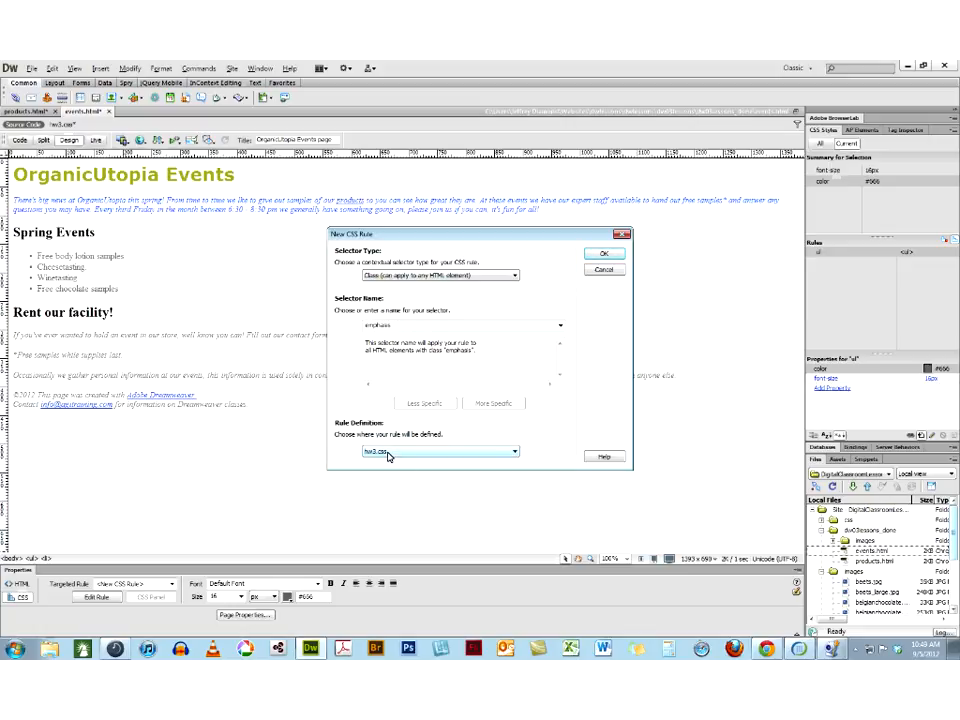
left_click(605, 255)
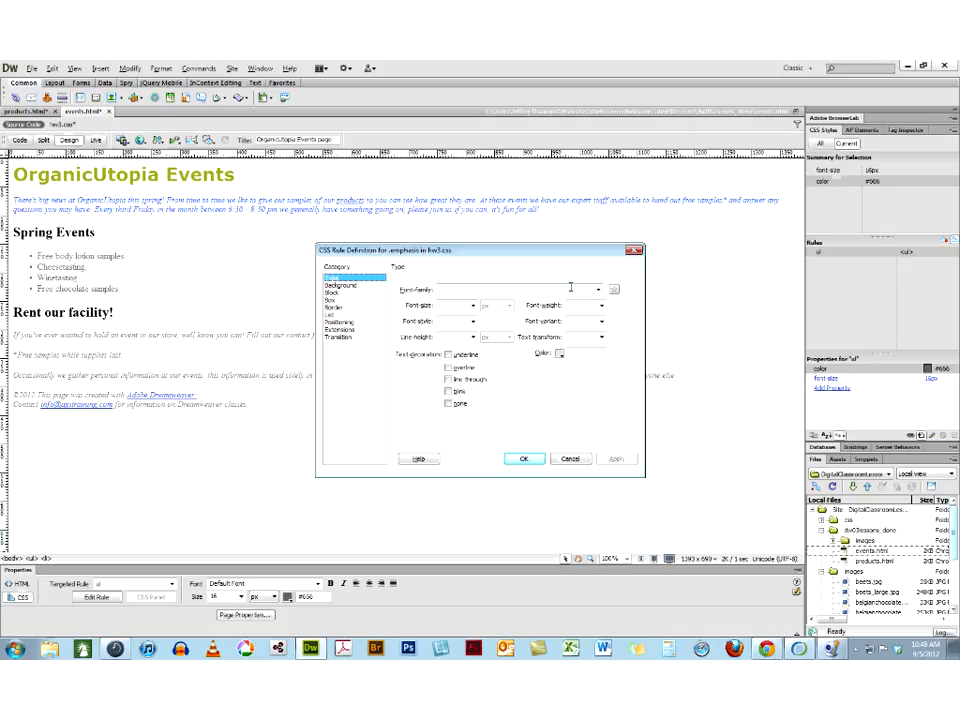
Define the .emphasis rule with color #900 and font weight bold, and confirm it
left_click(560, 354)
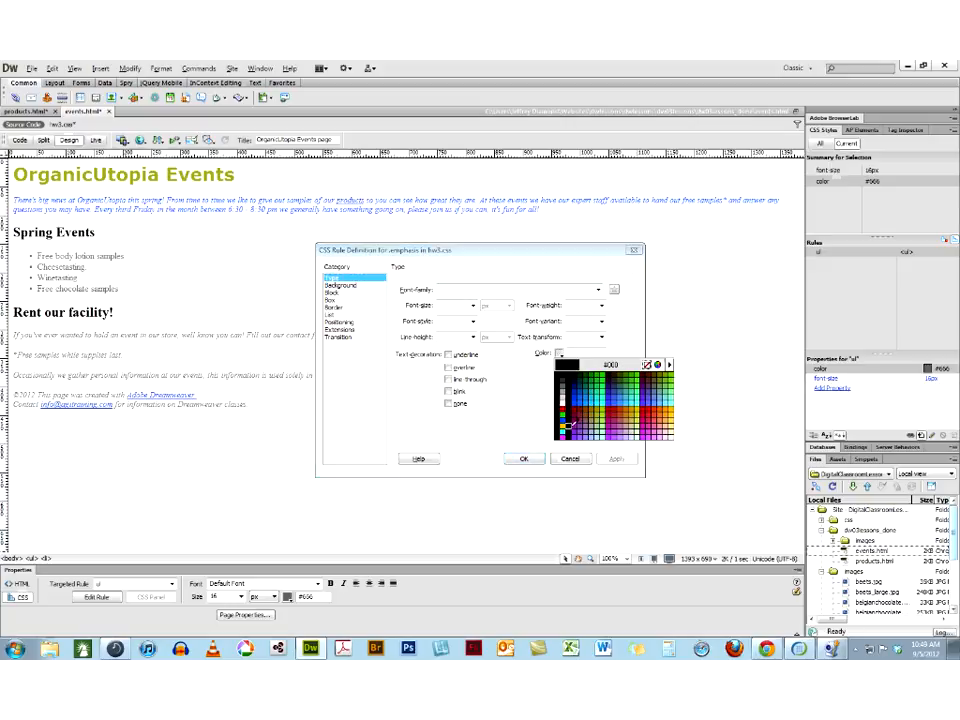
left_click(576, 410)
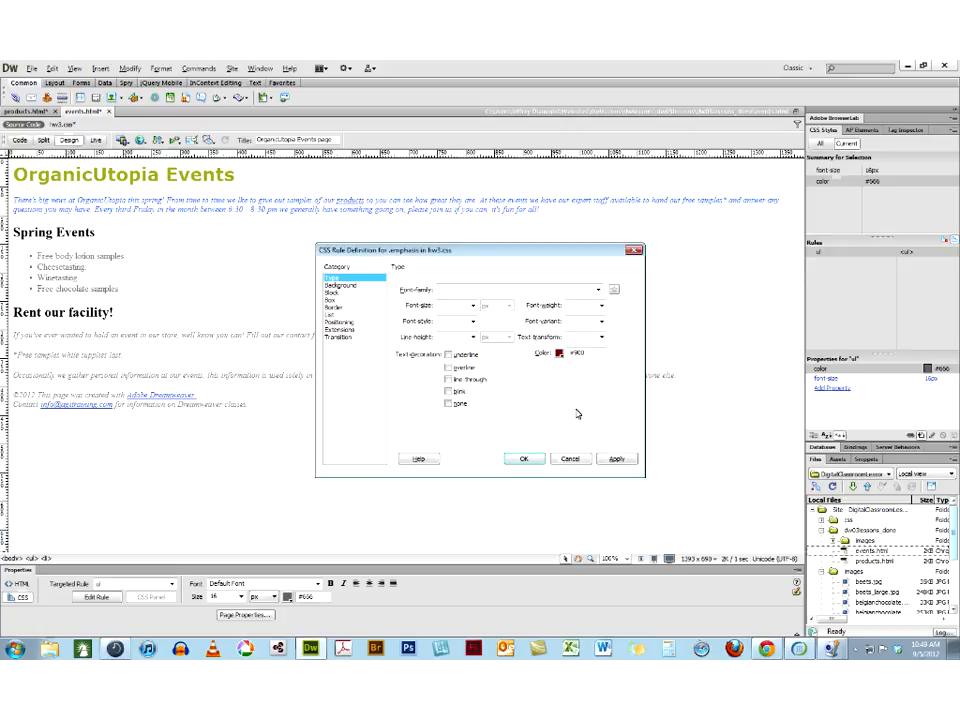
left_click(601, 305)
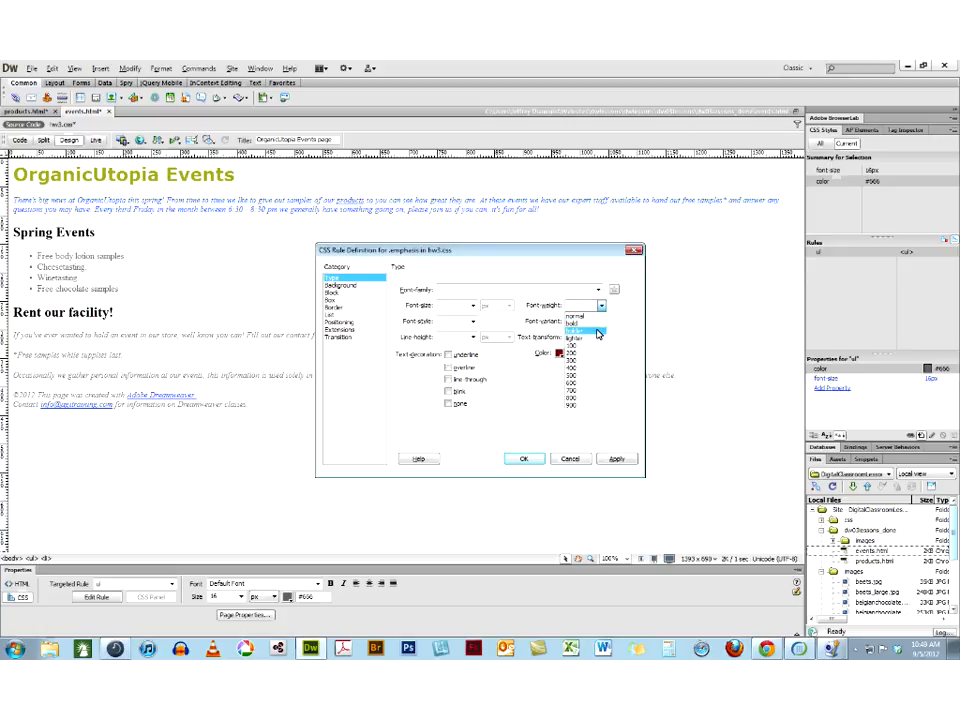
left_click(598, 331)
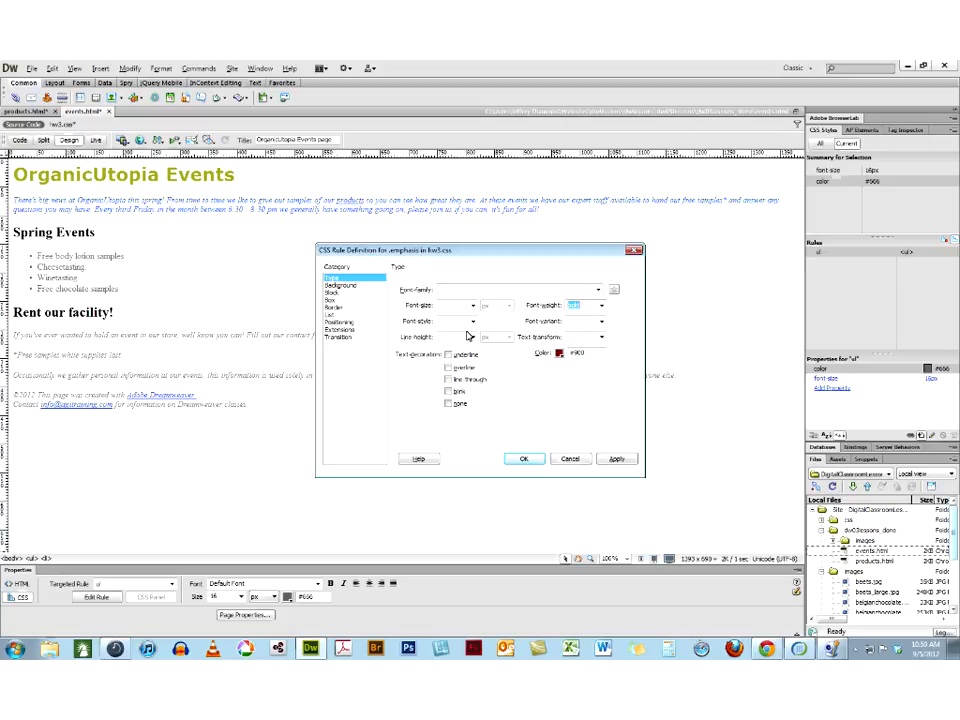
left_click_drag(380, 253, 320, 223)
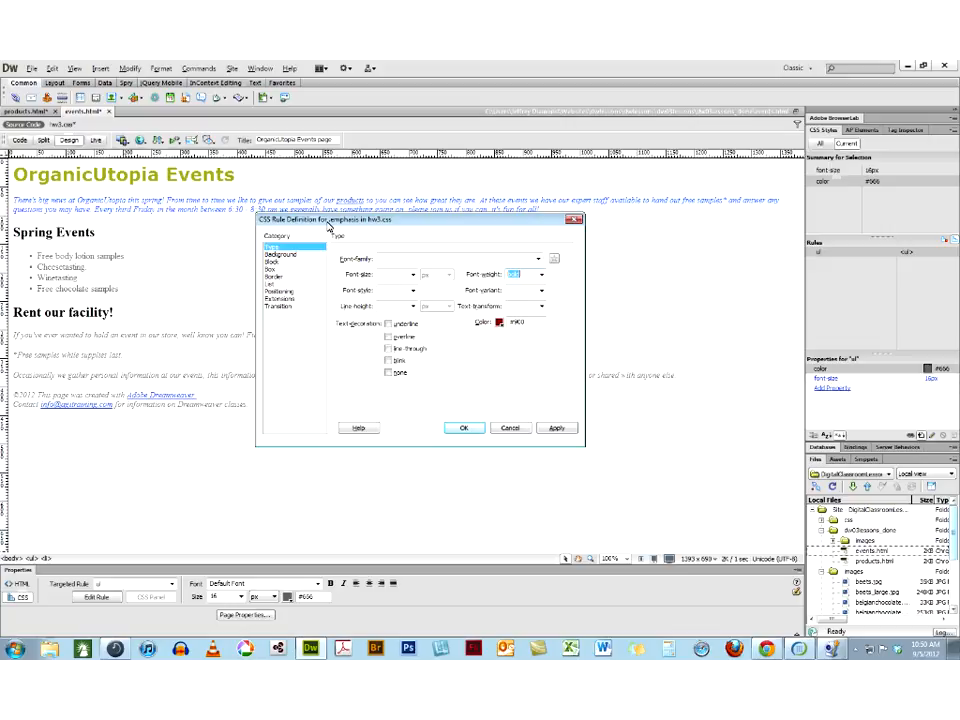
left_click(464, 428)
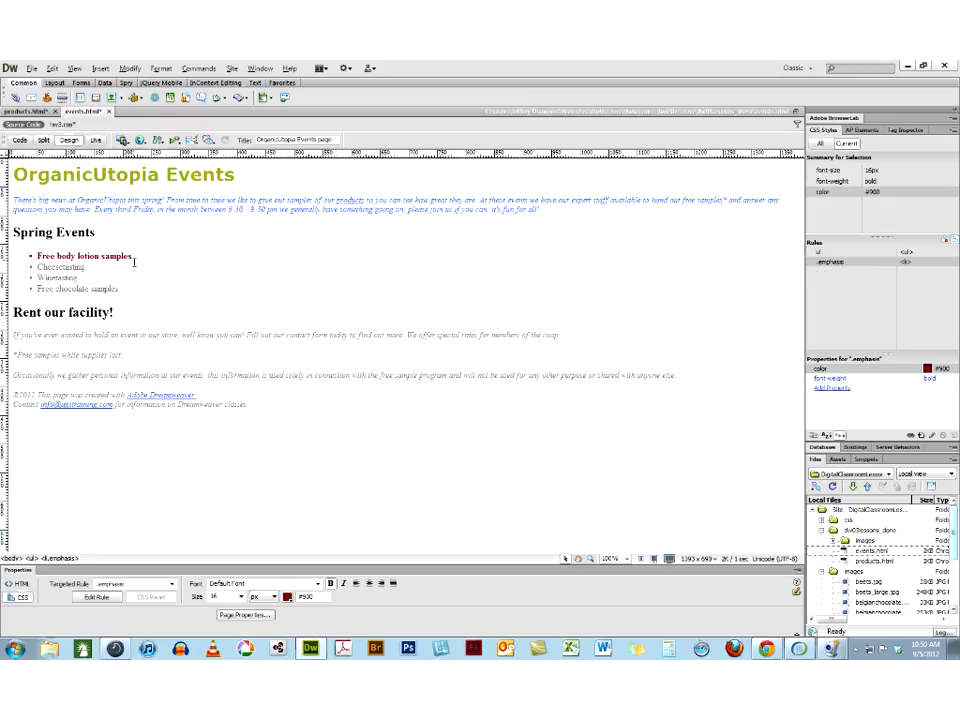
Remove the emphasis class from the "Free body lotion samples" list item
left_click_drag(199, 259, 36, 257)
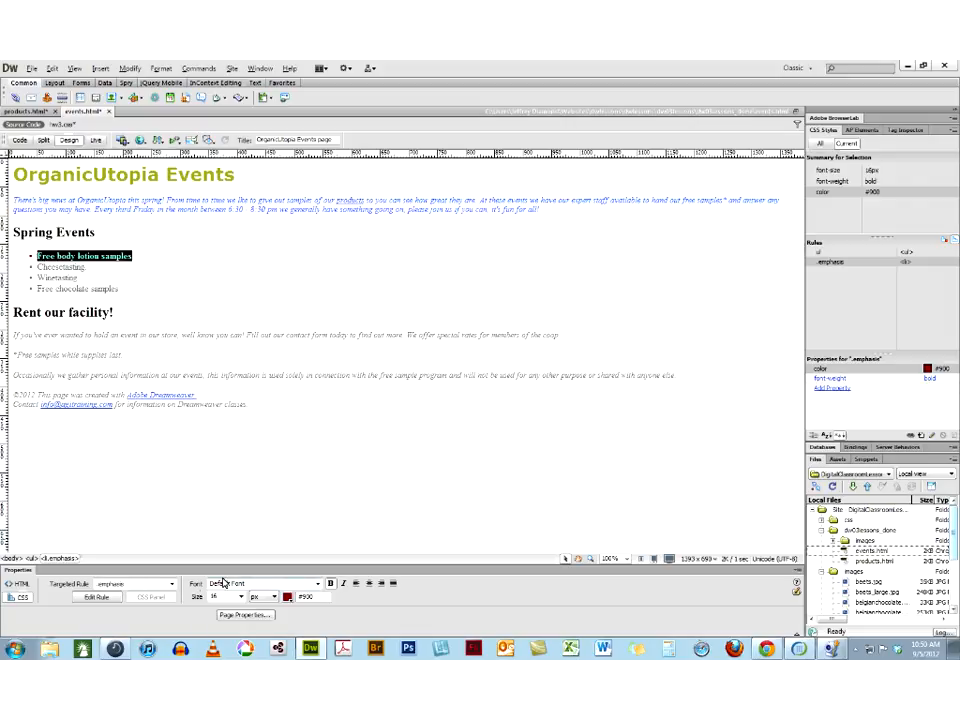
left_click(172, 585)
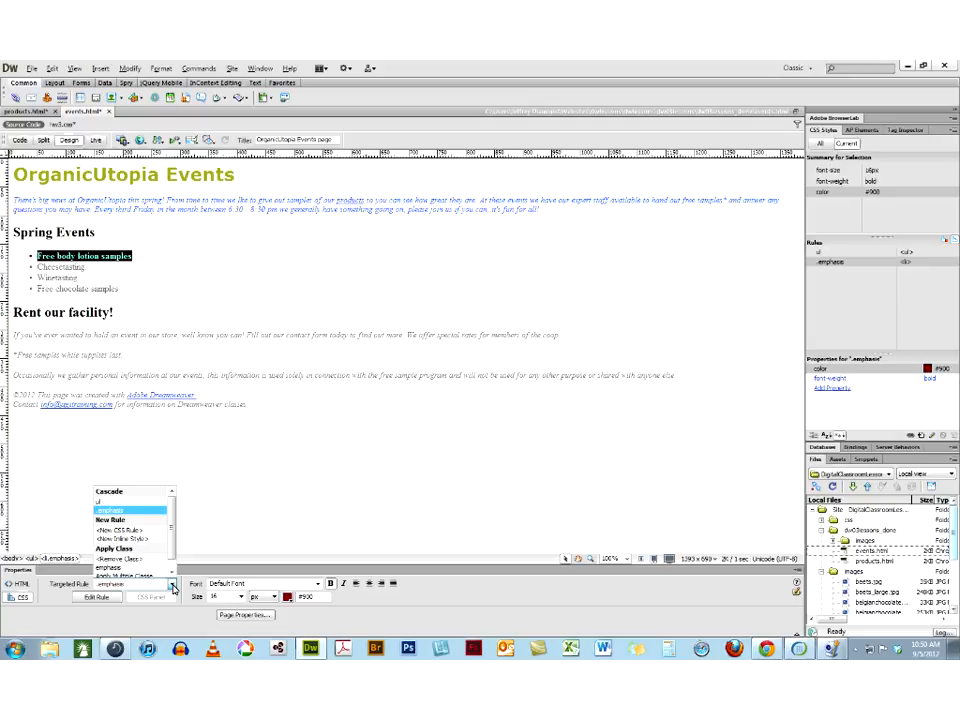
left_click(129, 552)
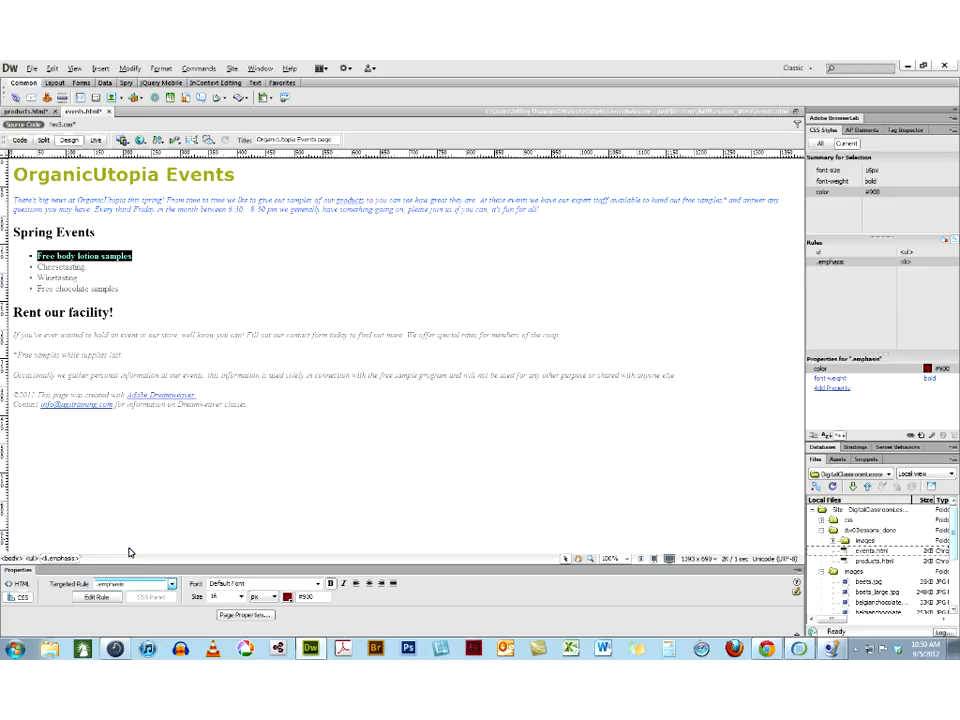
left_click(148, 255)
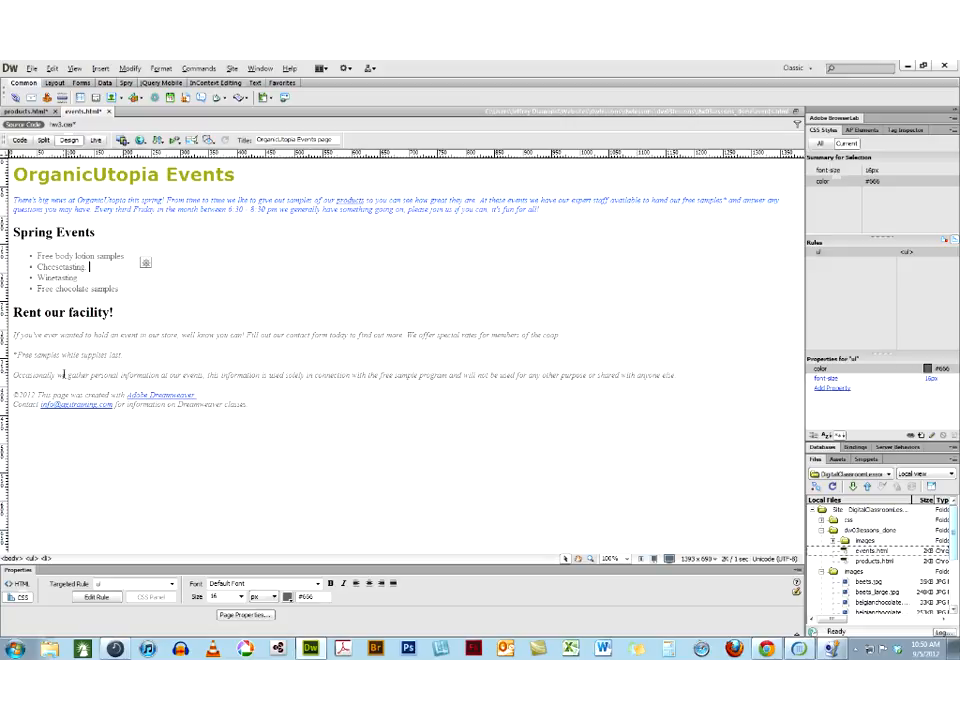
Apply the emphasis class to "Occasionally we gather personal information at our events" in the paragraph below the free samples note
double_click(53, 375)
left_click(203, 376, "shift")
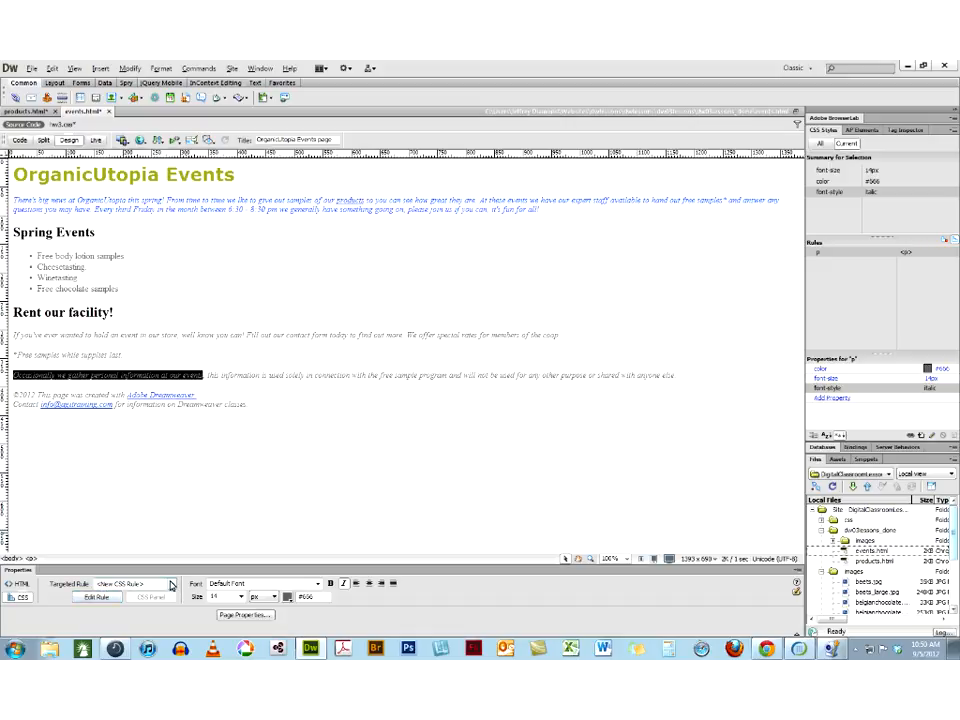
left_click(171, 584)
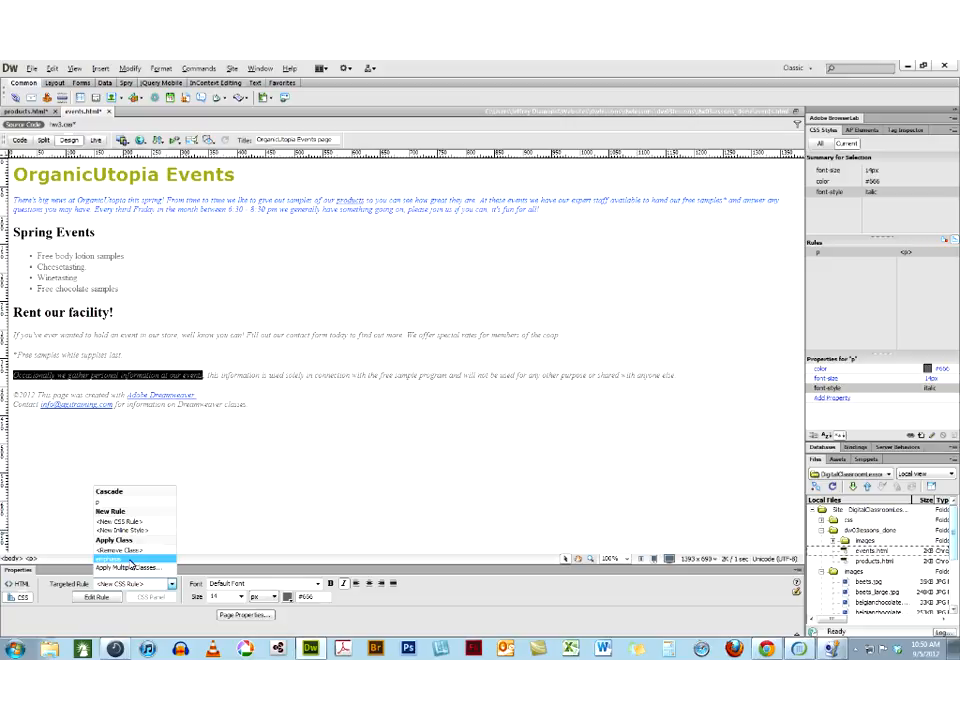
left_click(130, 560)
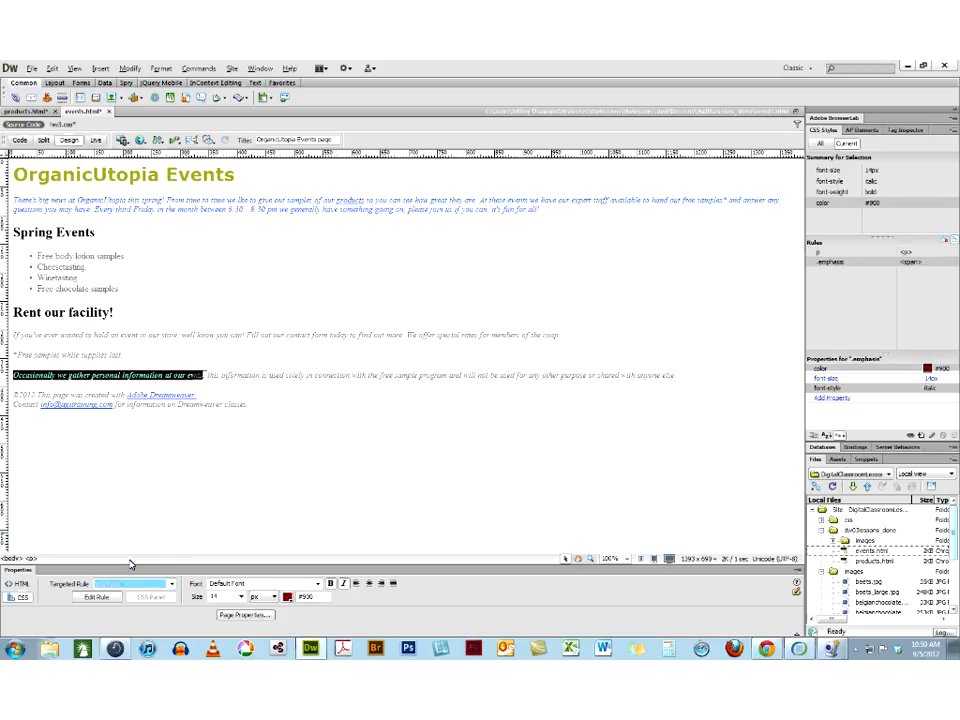
left_click(330, 435)
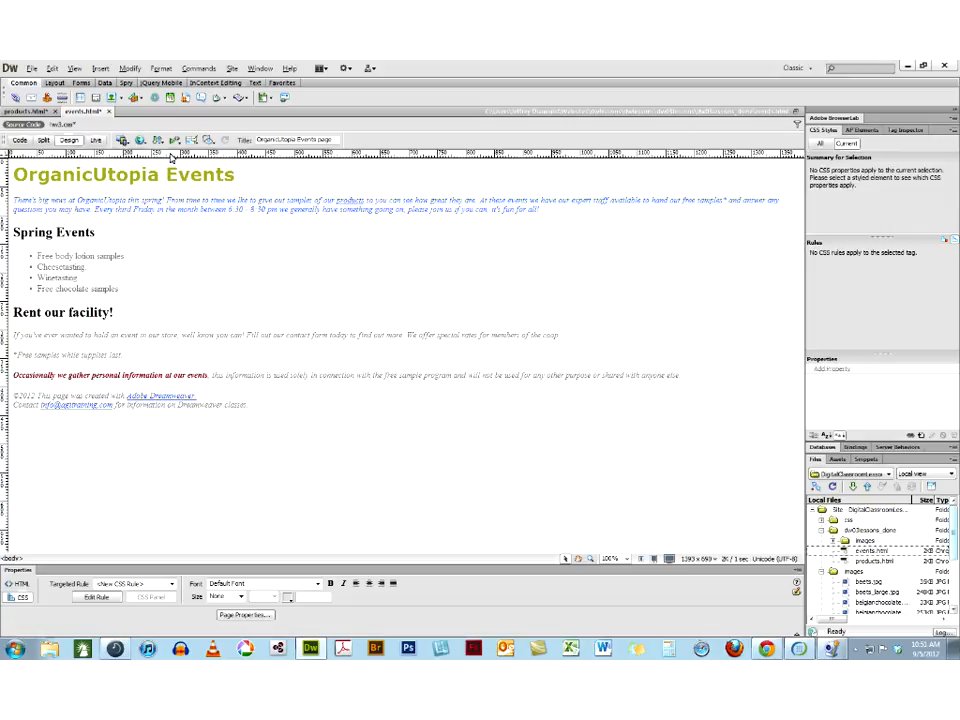
Examine the span tag and class attribute around the emphasized phrase in the code, then compare in Split view and return to Design view
left_click(20, 141)
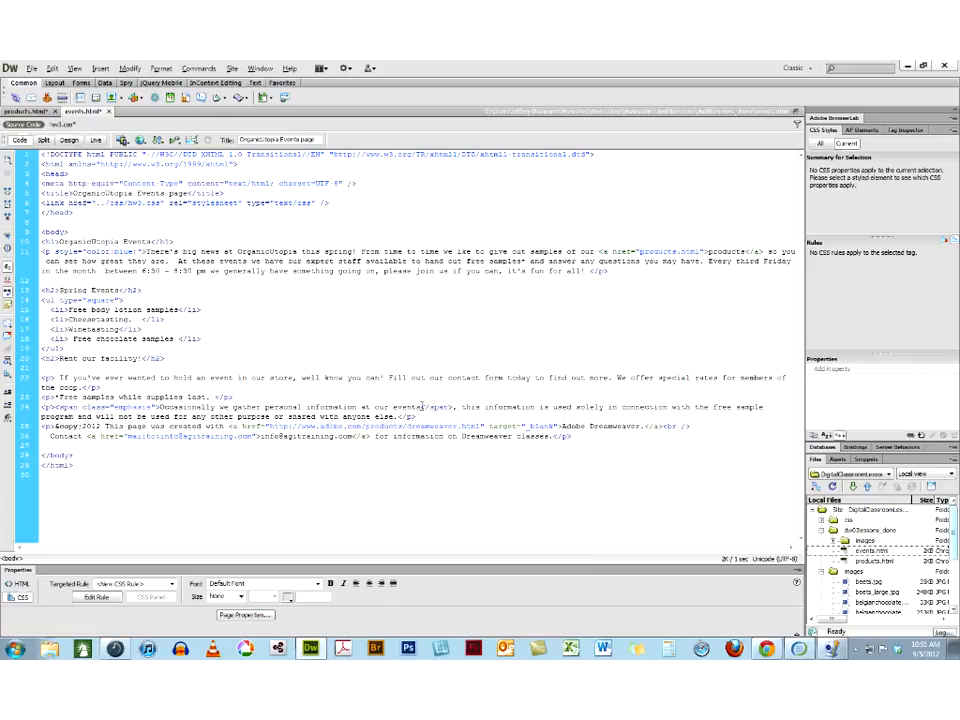
left_click_drag(421, 407, 160, 407)
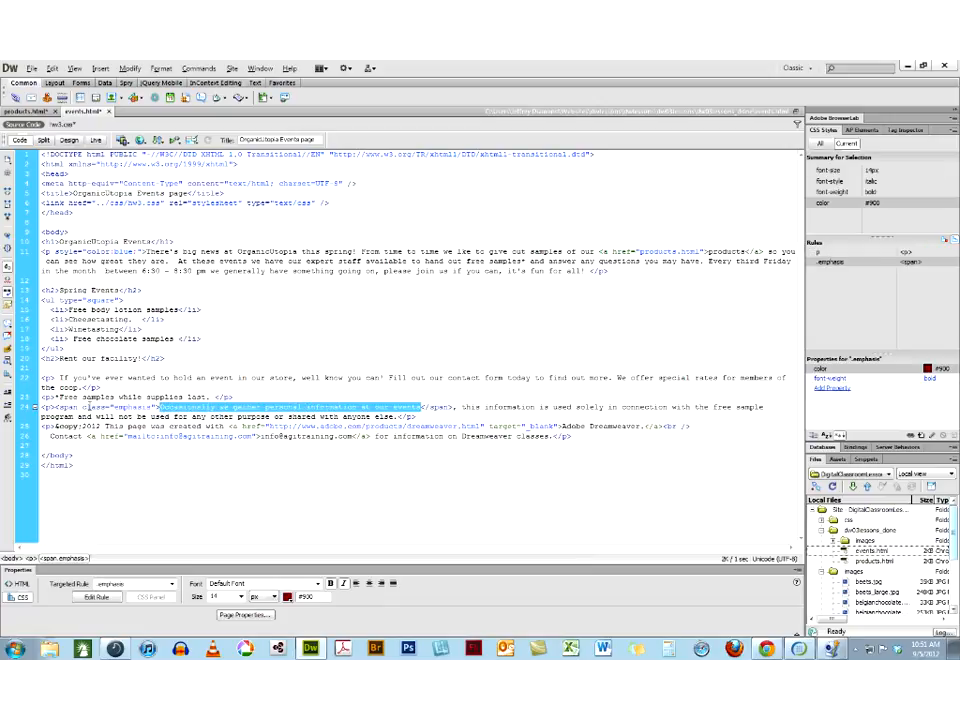
double_click(94, 407)
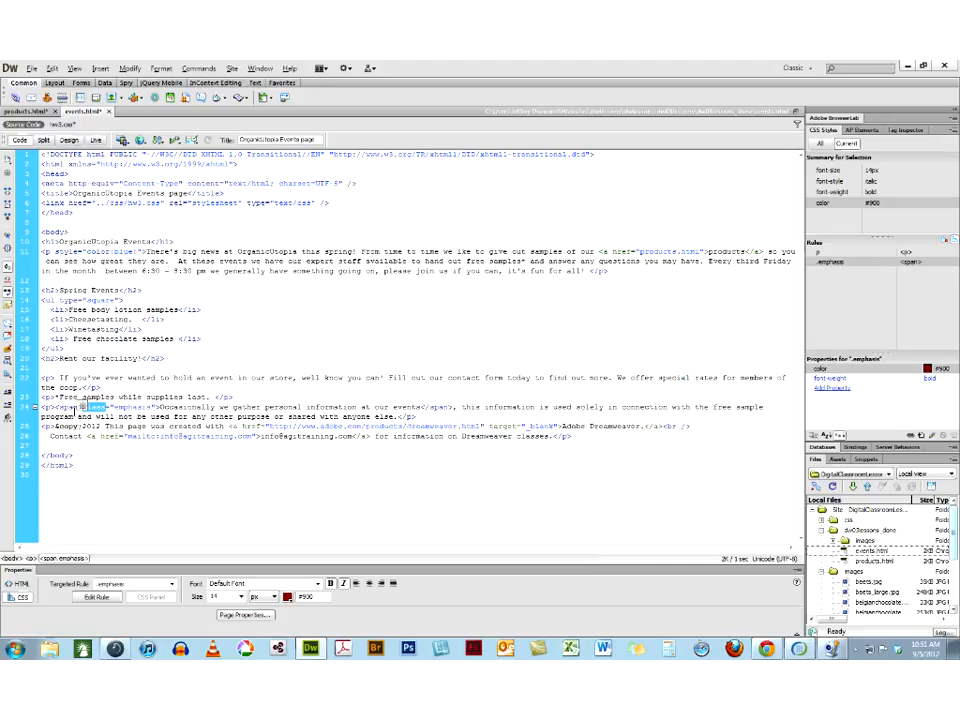
double_click(68, 408)
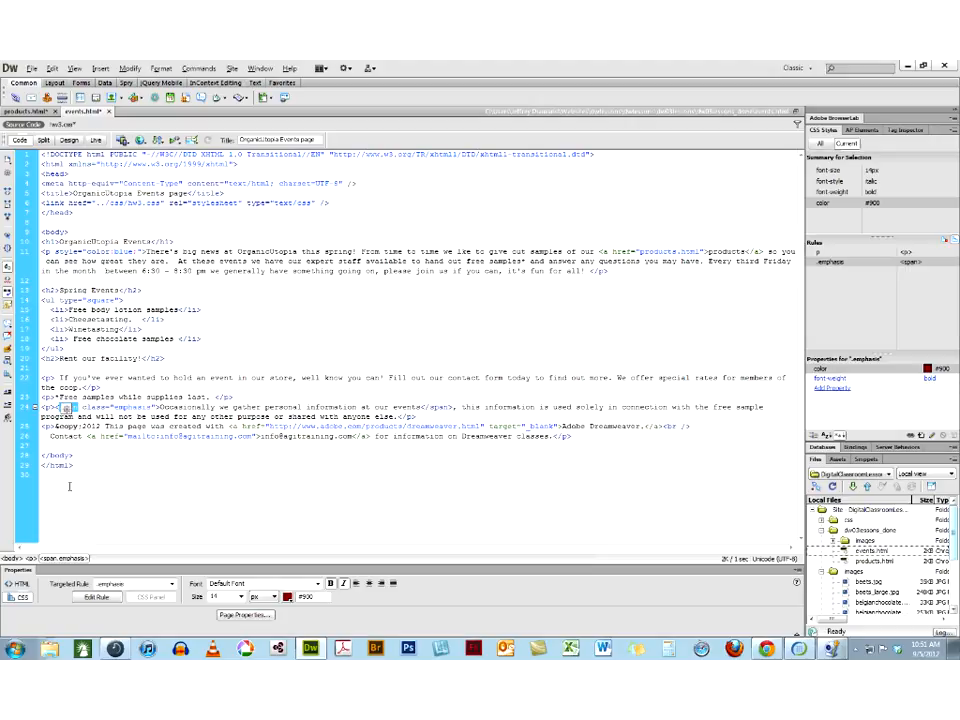
left_click(44, 141)
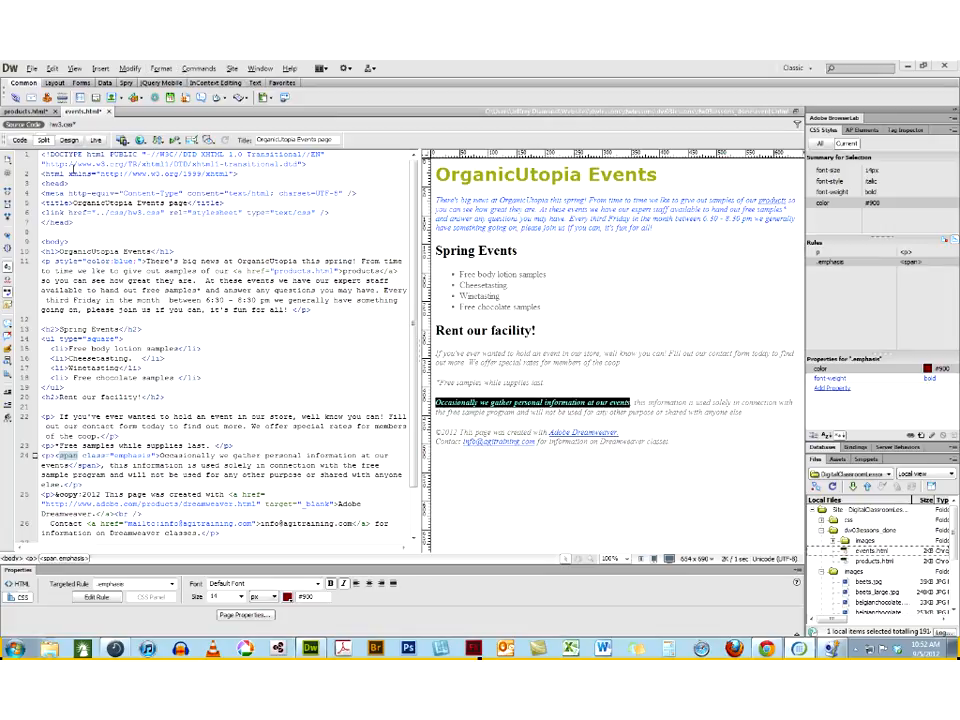
left_click(69, 141)
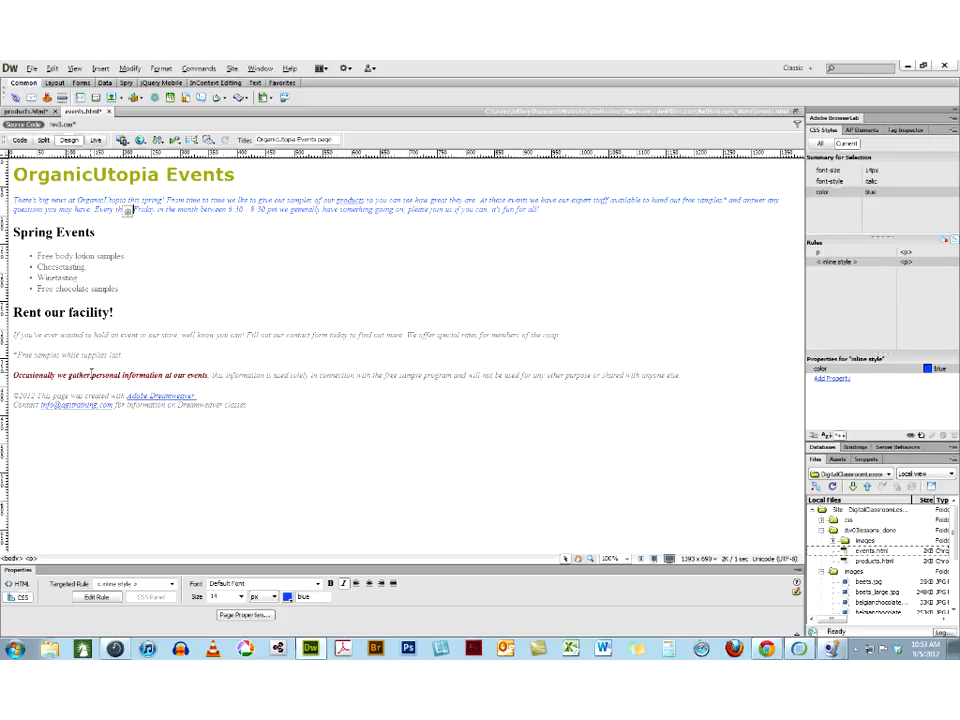
Open products.html from the dw03lessons_done folder and collapse the dw03lessons_done and images folders
left_click(846, 561)
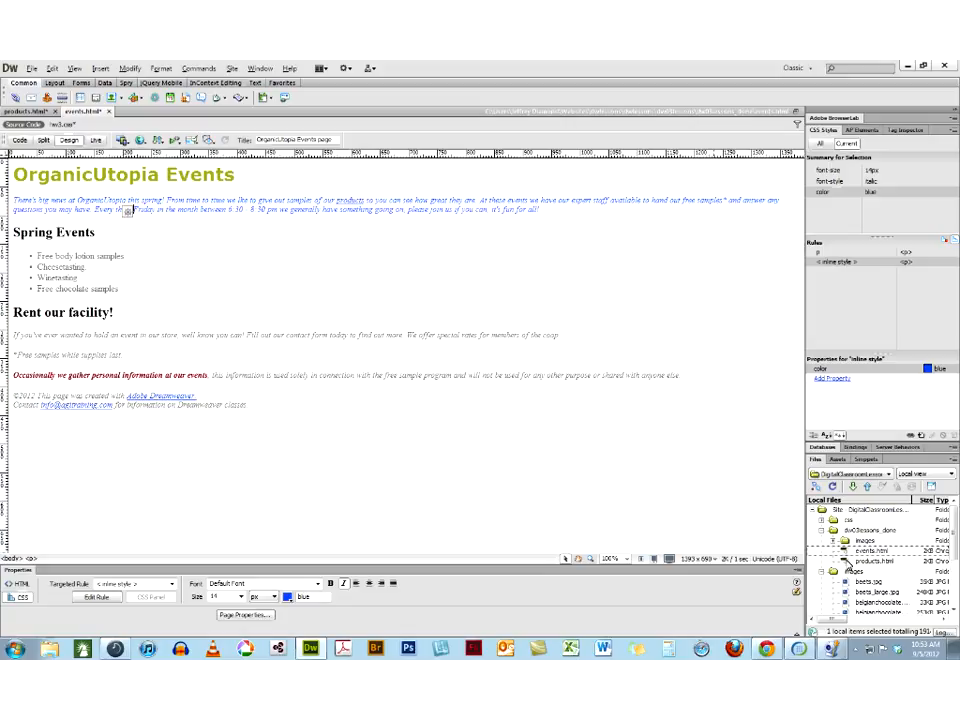
double_click(848, 563)
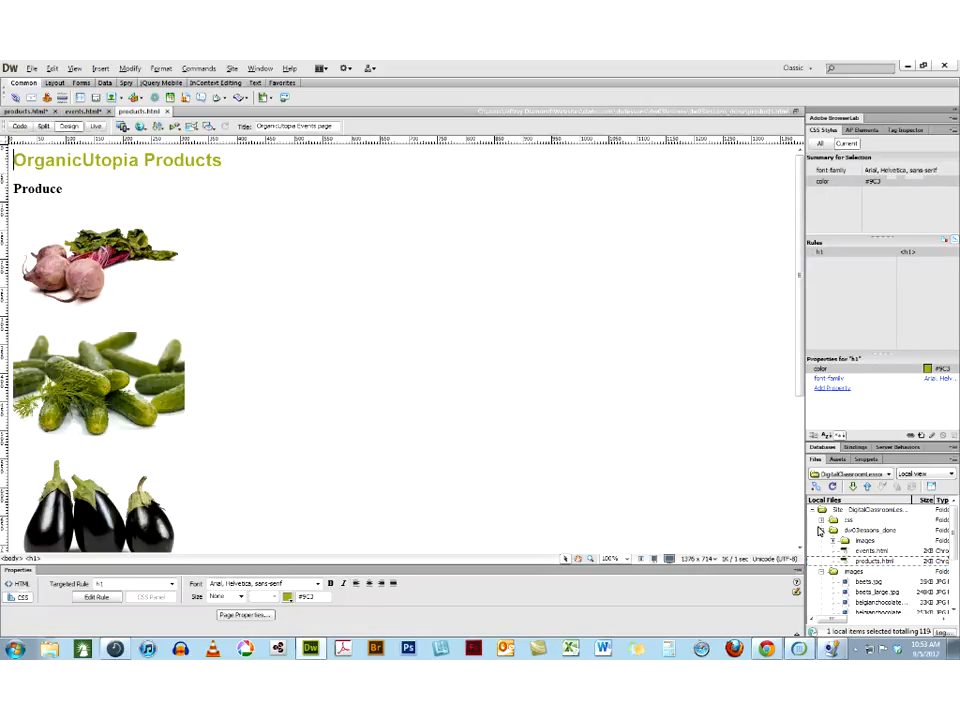
left_click(821, 530)
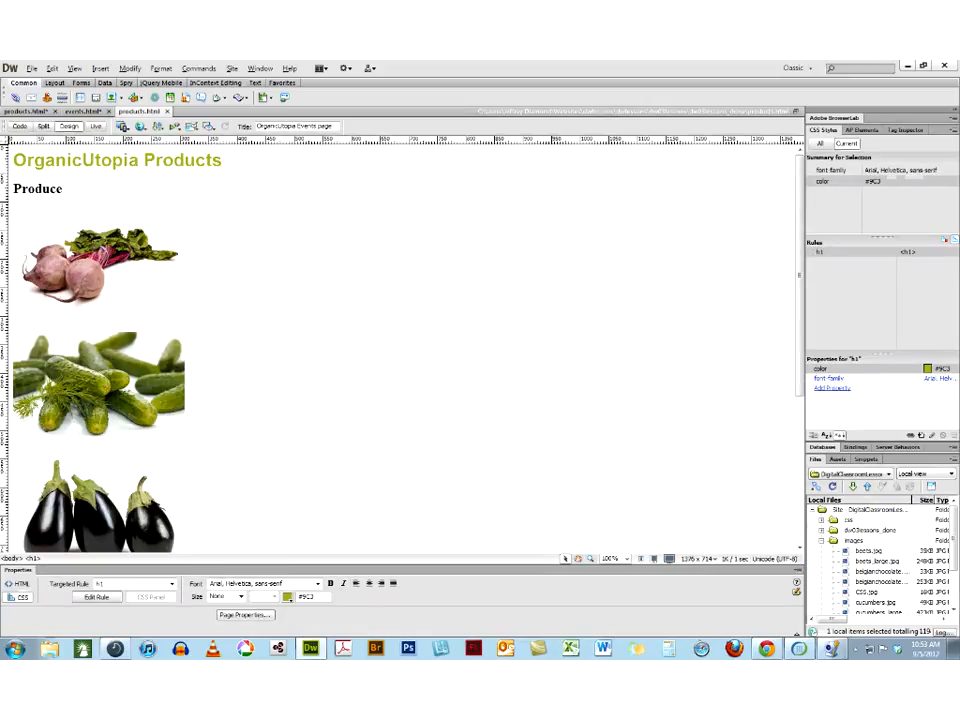
left_click(821, 540)
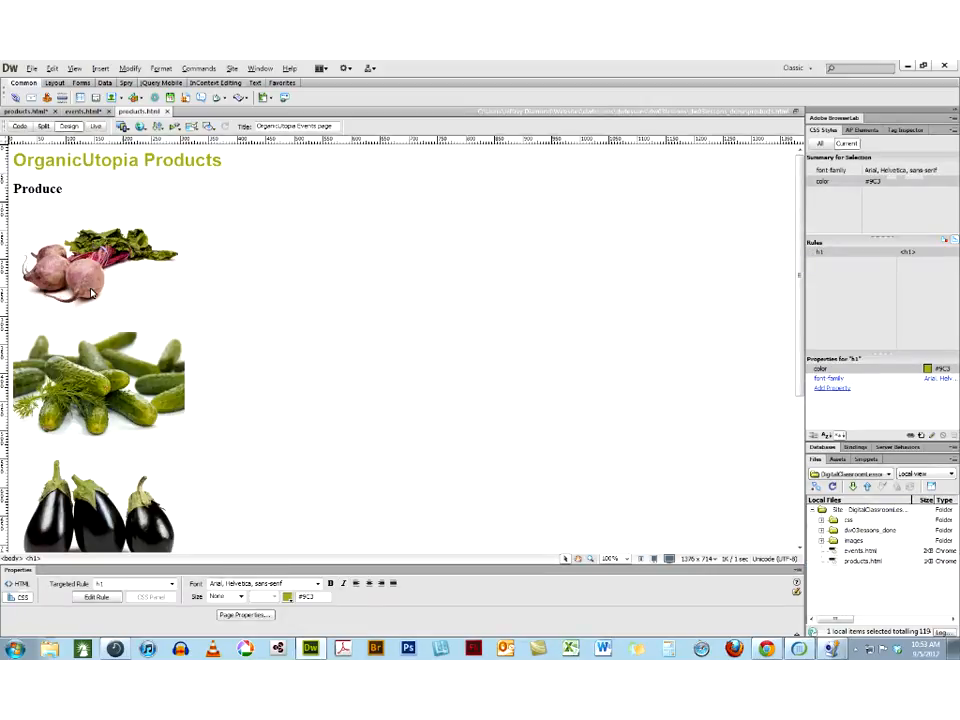
Select the beets, cucumber and eggplant images on the finished products page to inspect their properties
left_click(48, 235)
left_click(70, 377)
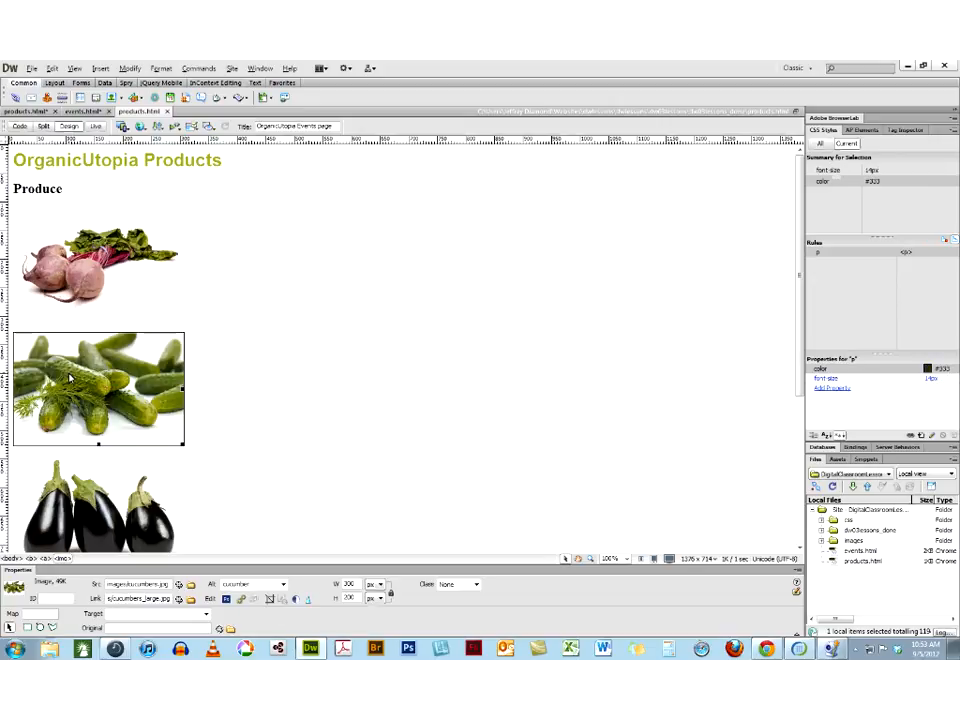
left_click(81, 498)
left_click(77, 265)
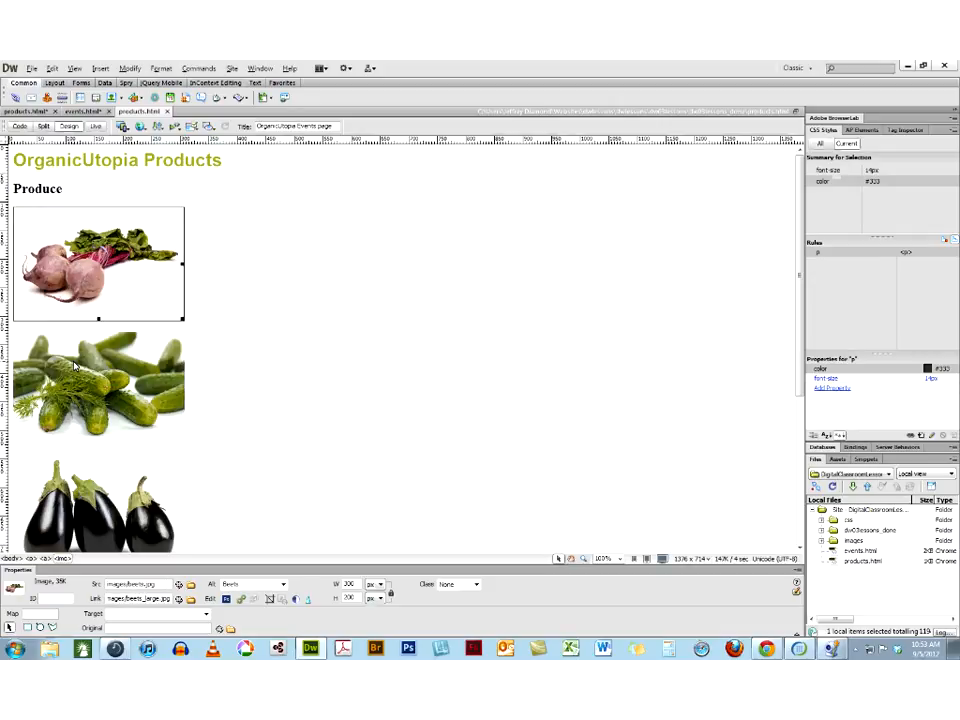
Inspect the cucumber and eggplant images on the finished products page, and close that page
left_click(65, 360)
left_click(87, 489)
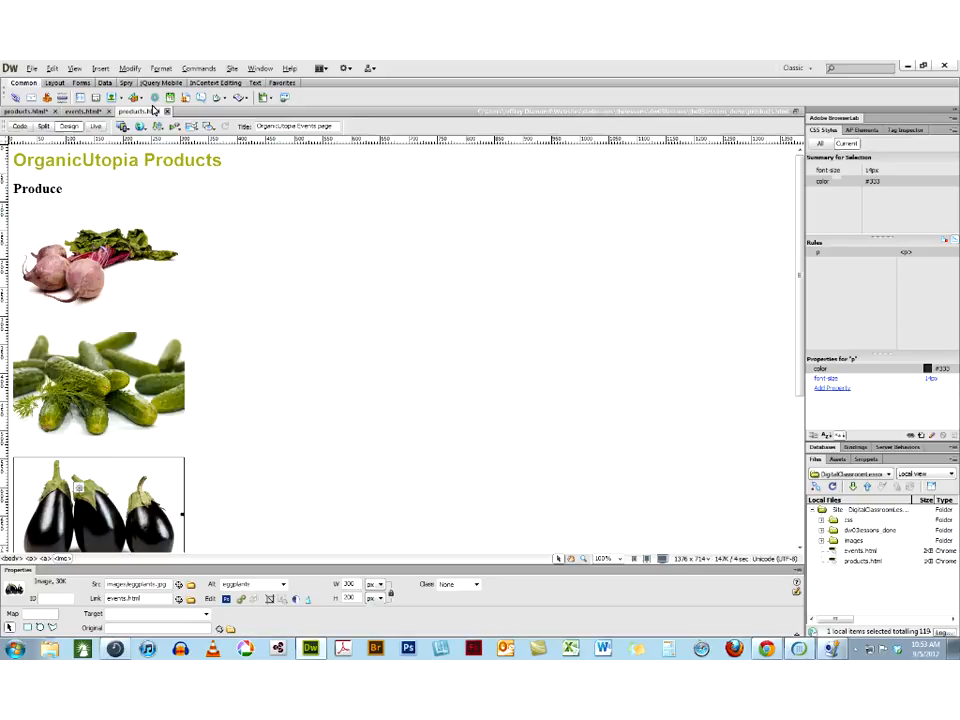
left_click(167, 111)
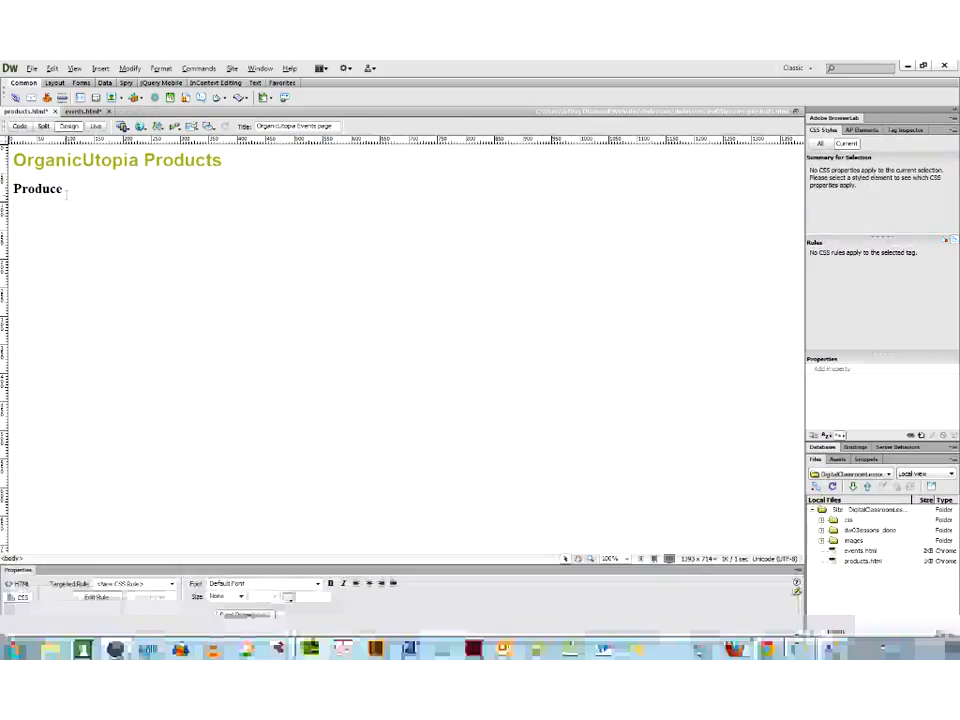
Insert beets.jpg from the site's images folder below the Produce heading with the alternate text "beets"
left_click(821, 541)
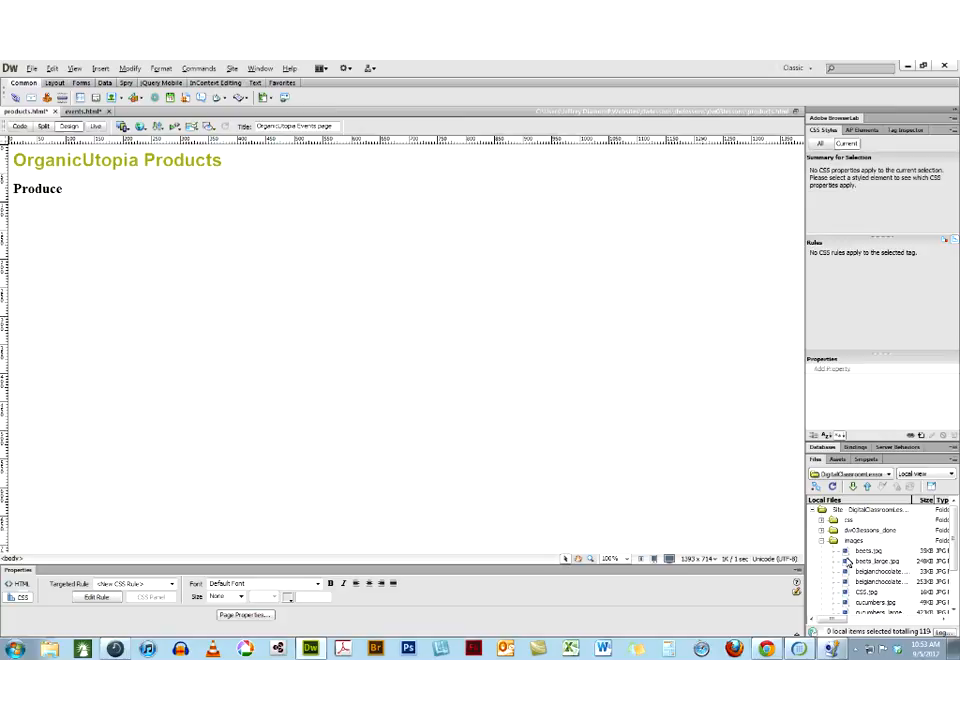
left_click_drag(846, 551, 31, 238)
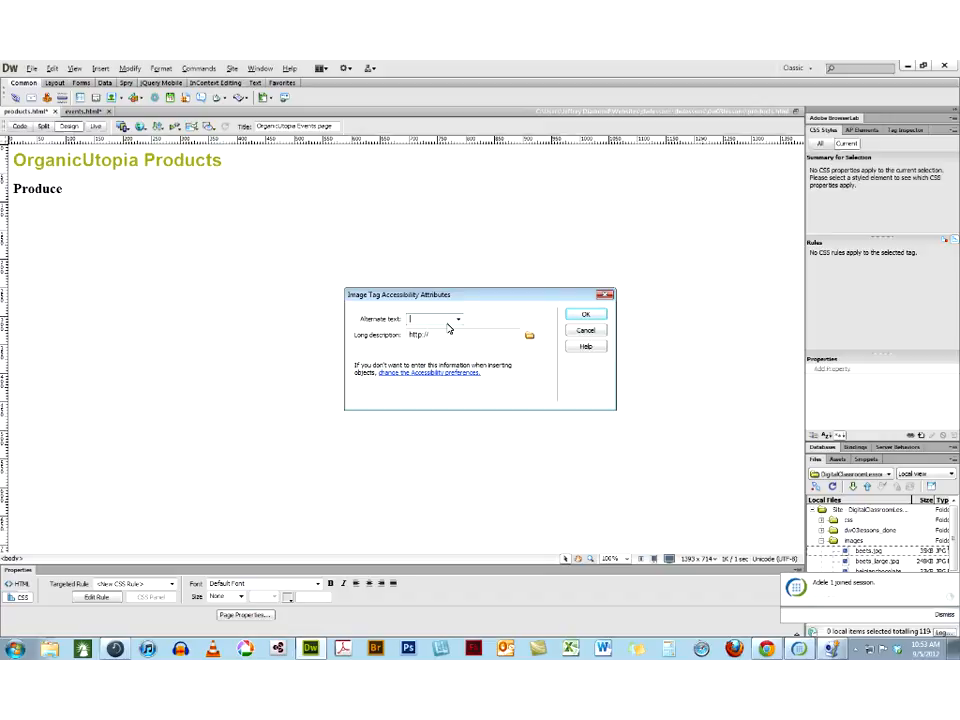
type("beets")
left_click(589, 316)
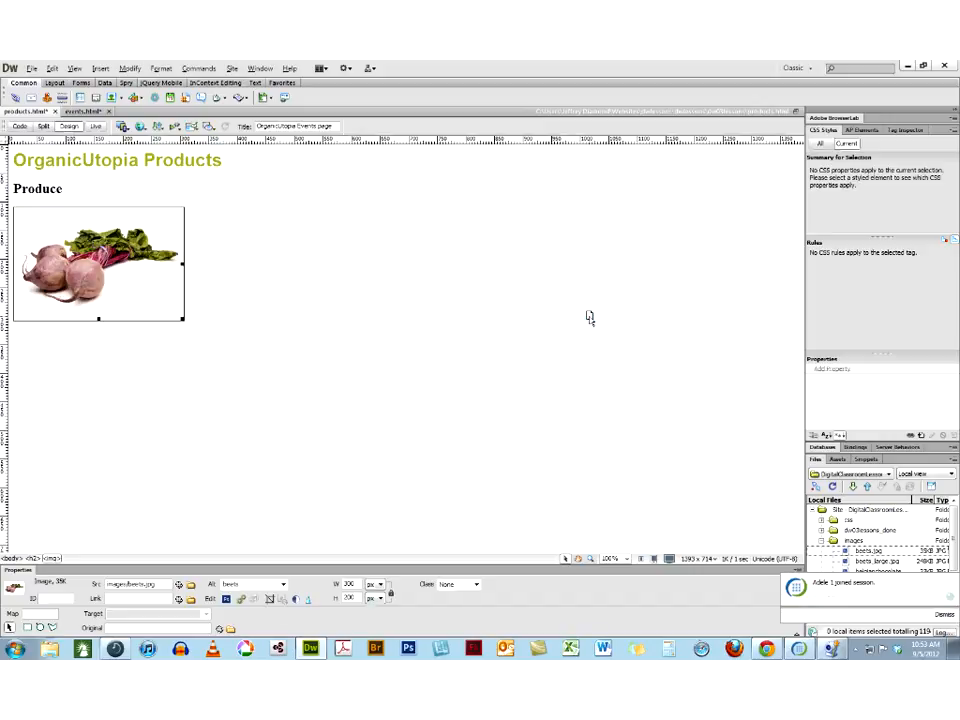
Insert belgianchocolate.jpg in a new paragraph below the beets image with the alternate text "chocolate"
left_click(221, 286)
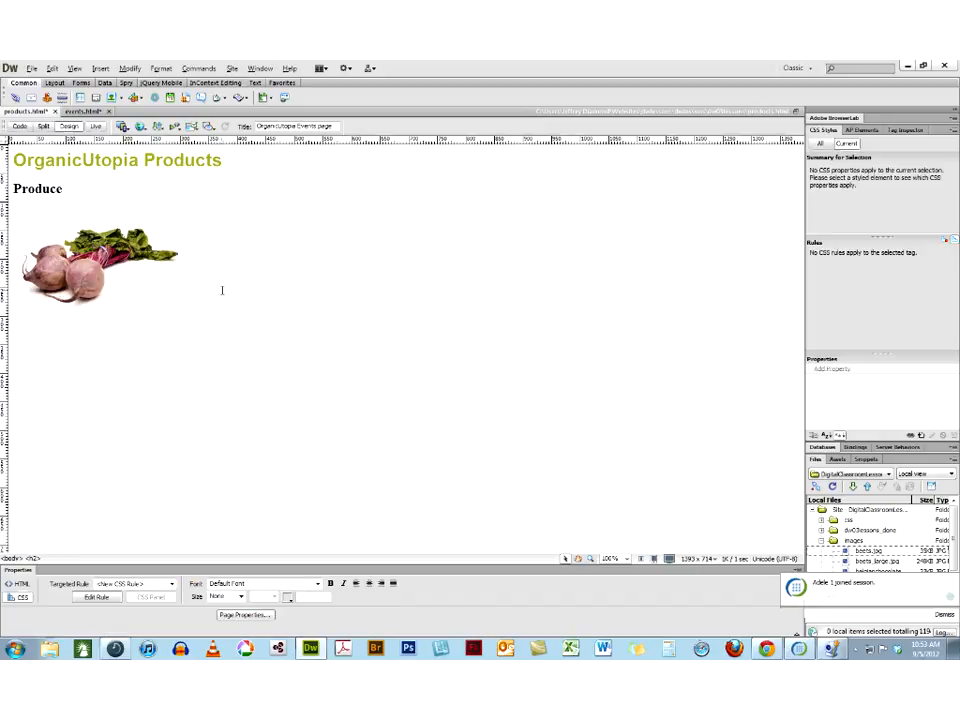
key("Return")
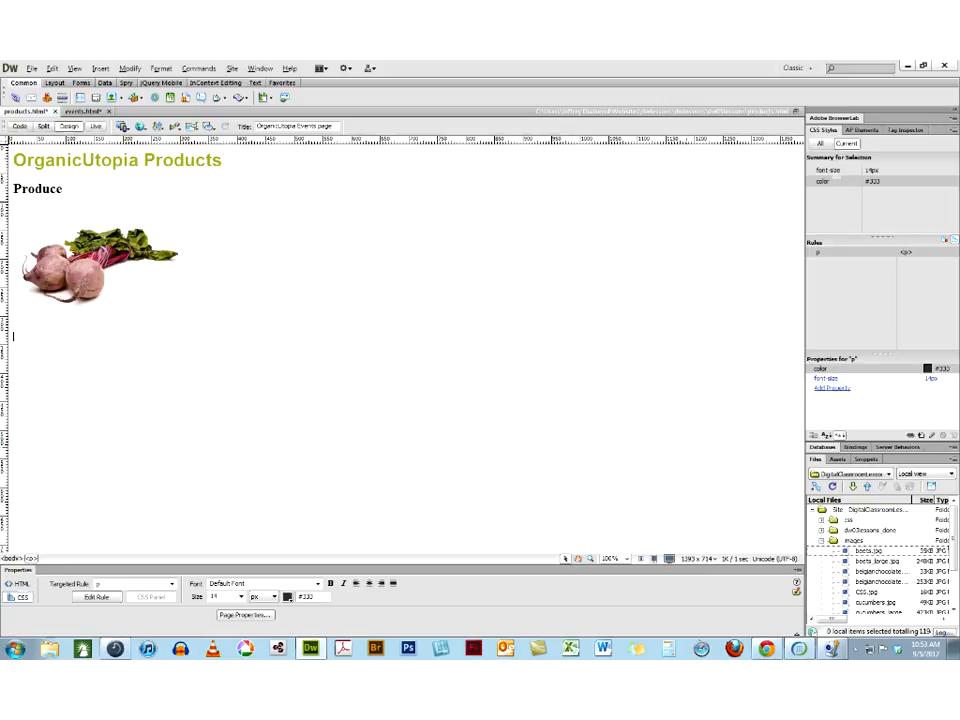
left_click(102, 69)
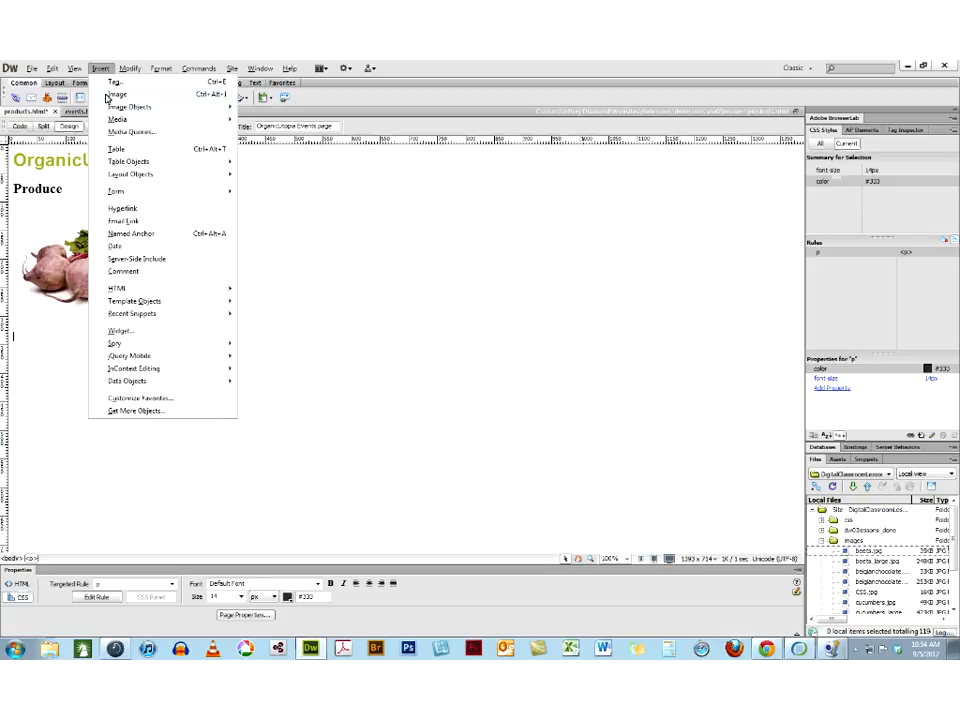
left_click(110, 95)
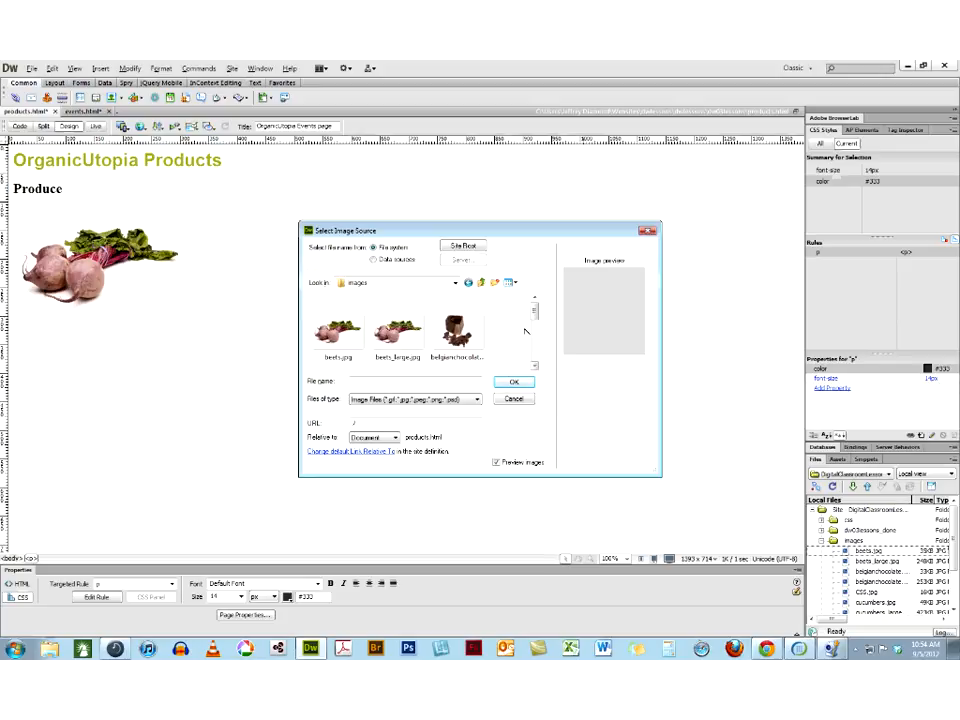
left_click(535, 332)
scroll(535, 332, "up", 3)
left_click(451, 333)
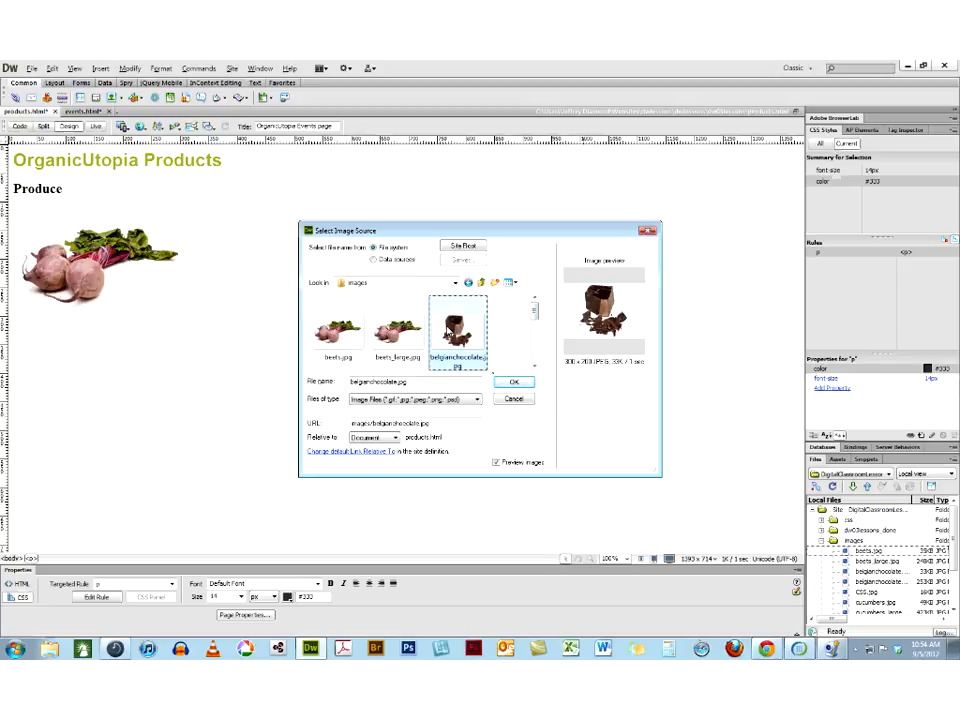
left_click(509, 382)
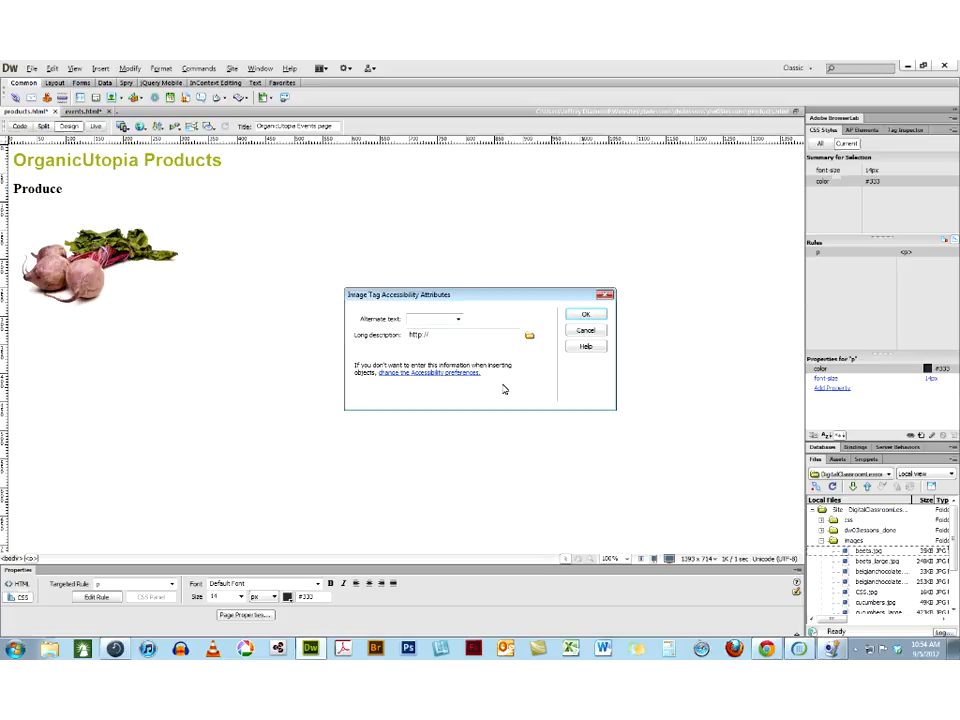
type("chocolate")
key("Return")
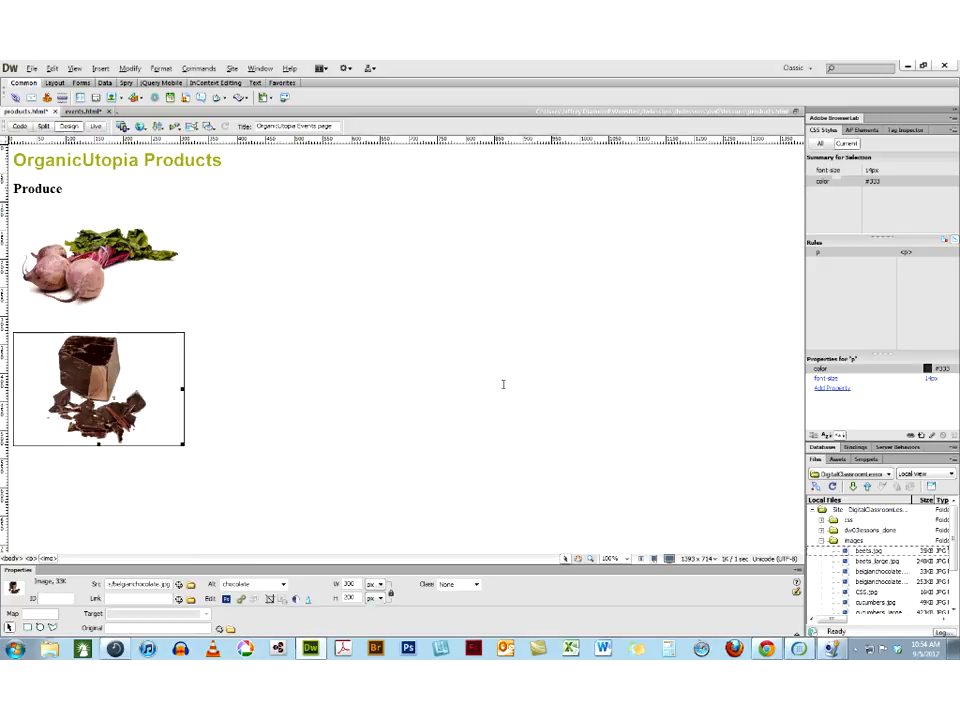
Insert cucumbers.jpg in a new paragraph below the chocolate image with the alternate text "cukes"
left_click(225, 410)
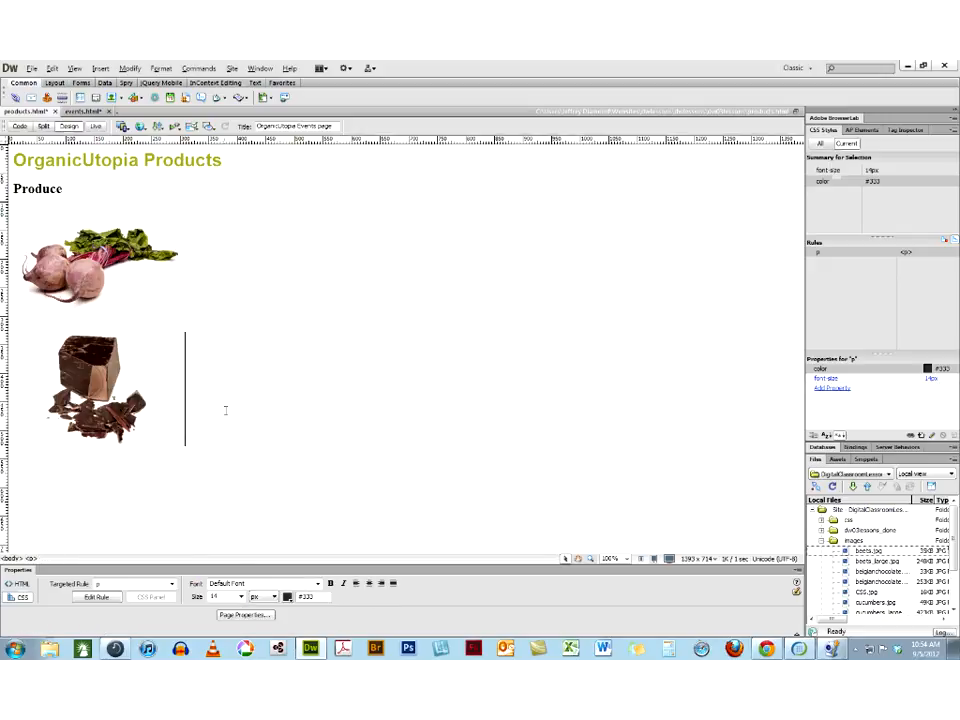
key("Return")
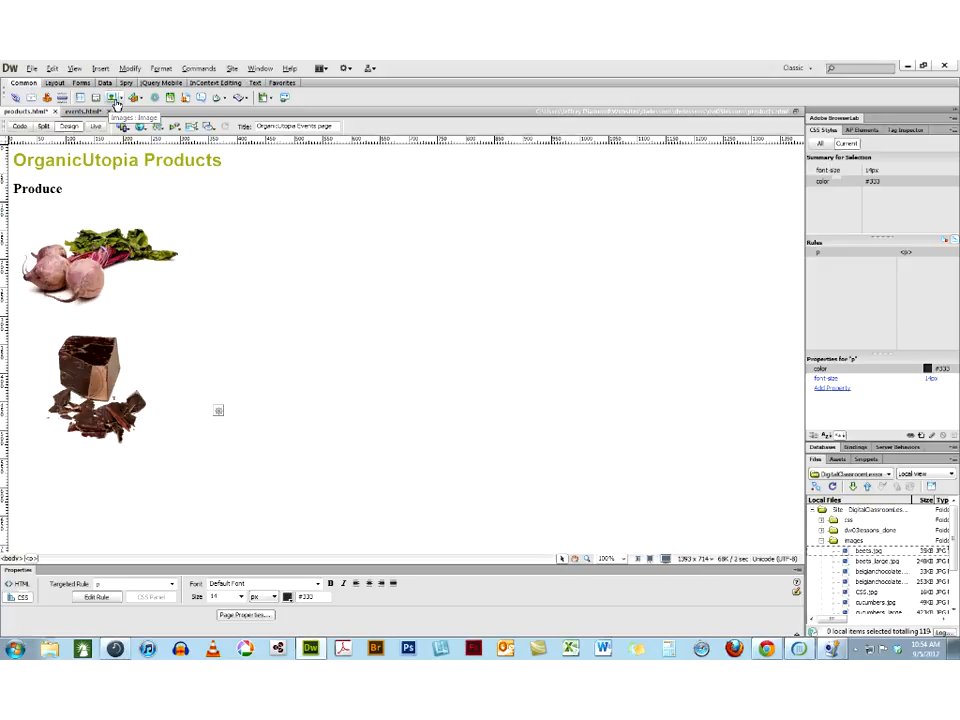
left_click(119, 99)
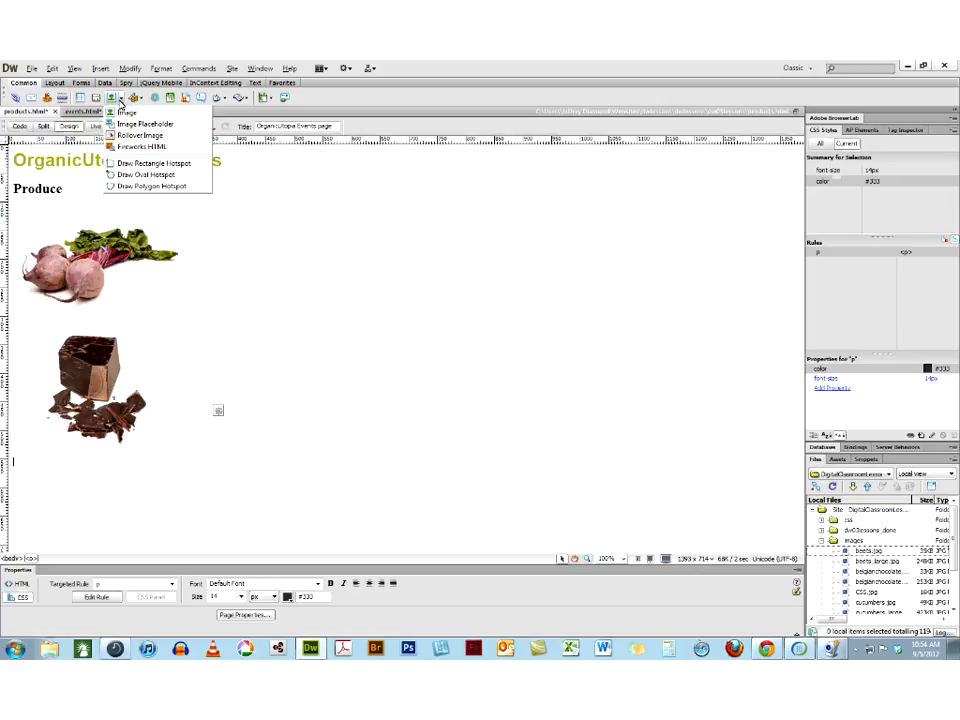
left_click(134, 116)
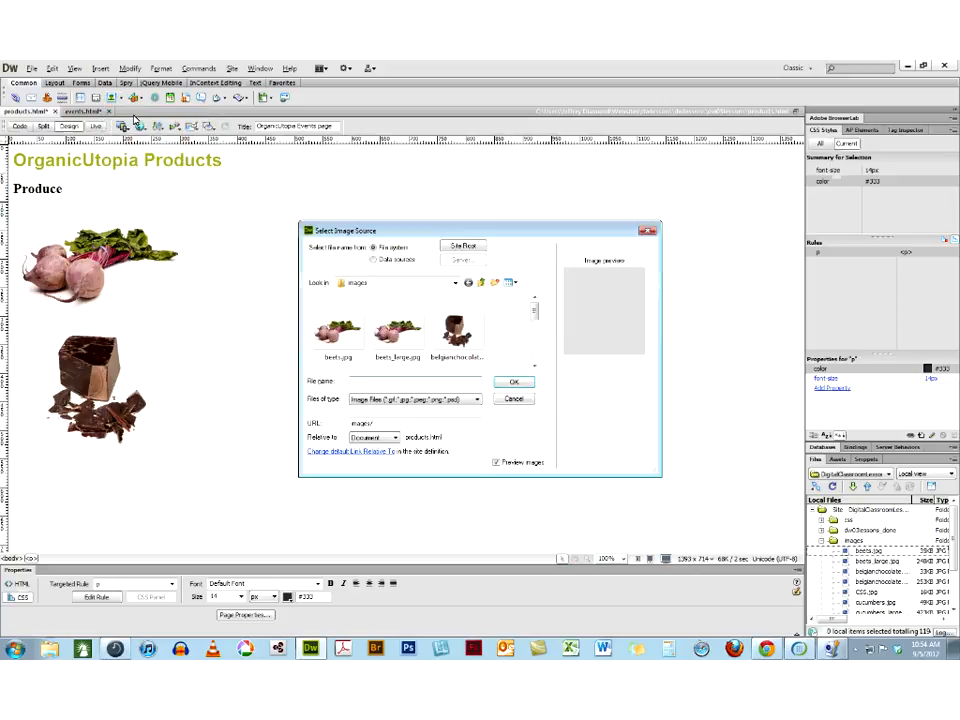
mouse_move(535, 312)
left_mouse_down()
mouse_move(540, 354)
mouse_move(536, 336)
left_mouse_up()
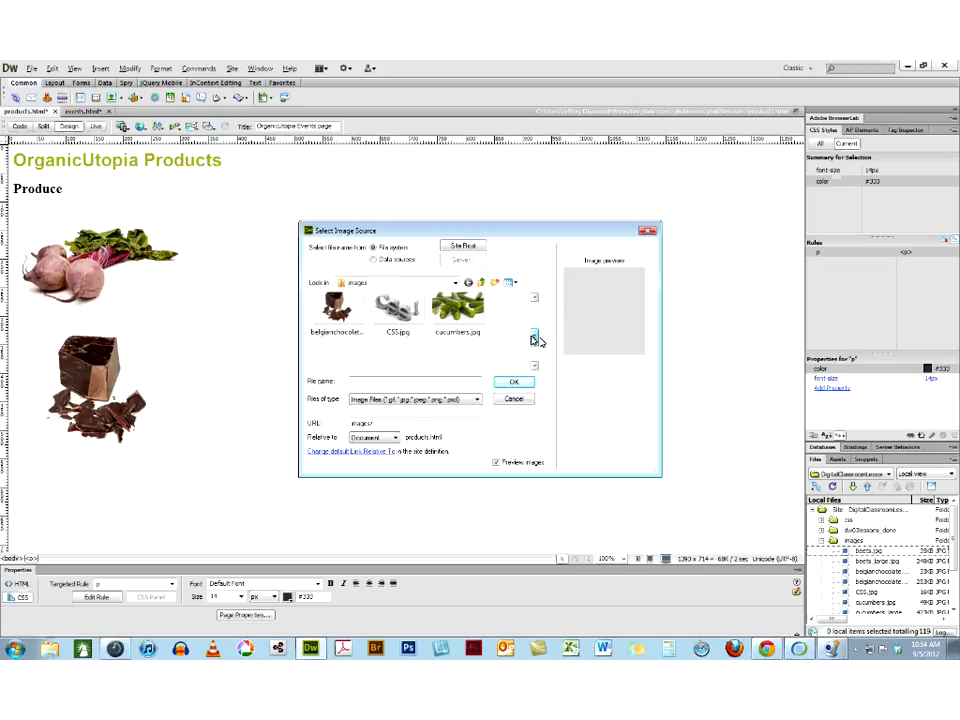
left_click(470, 335)
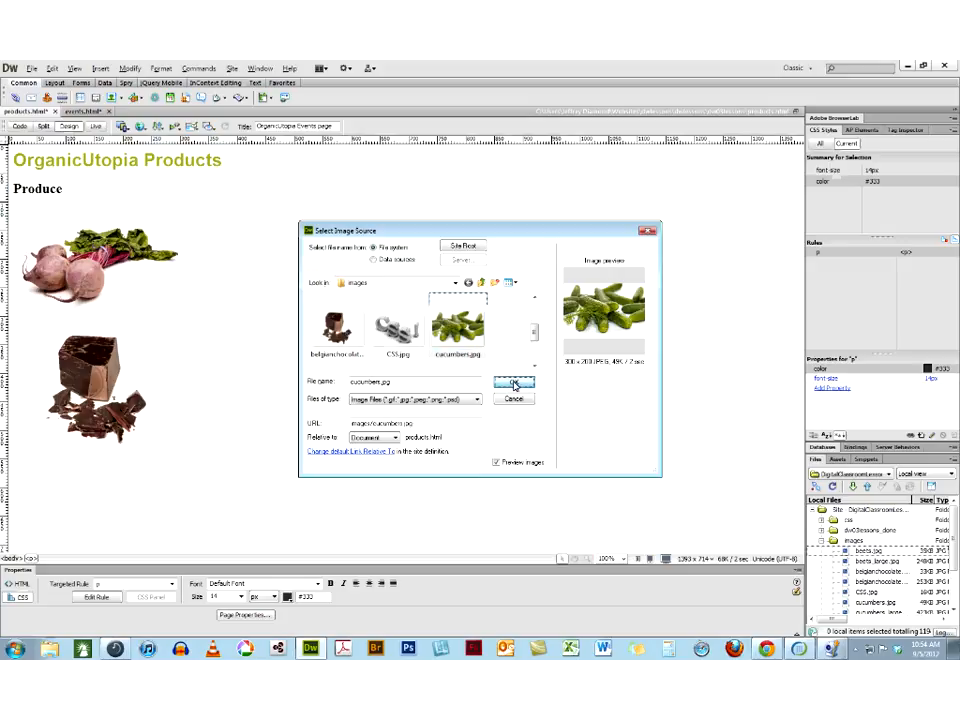
left_click(514, 386)
type("cukes")
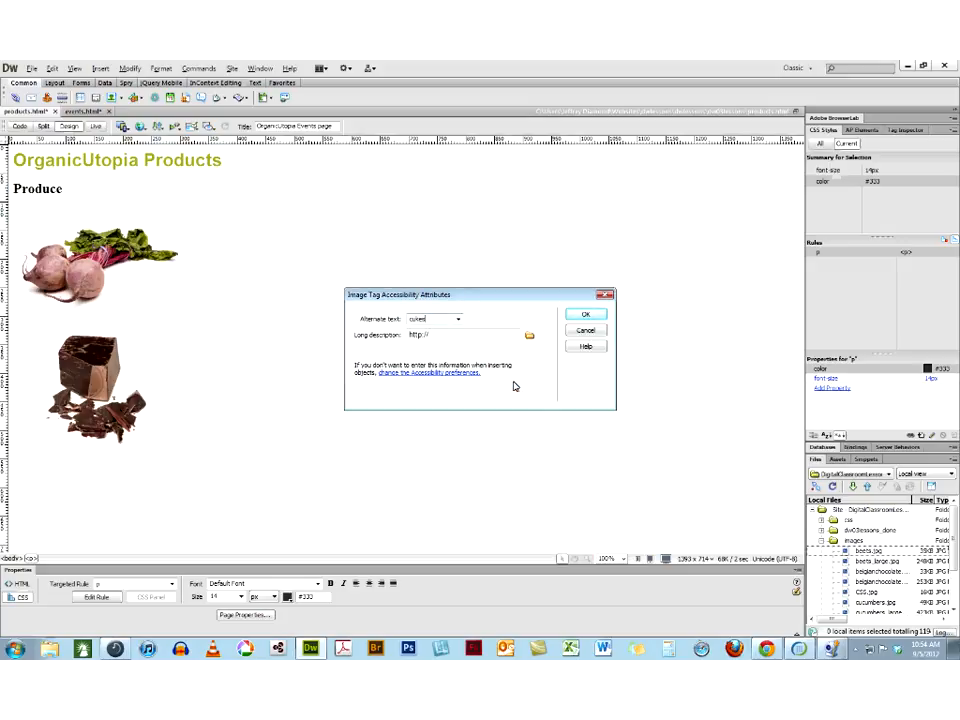
key("Return")
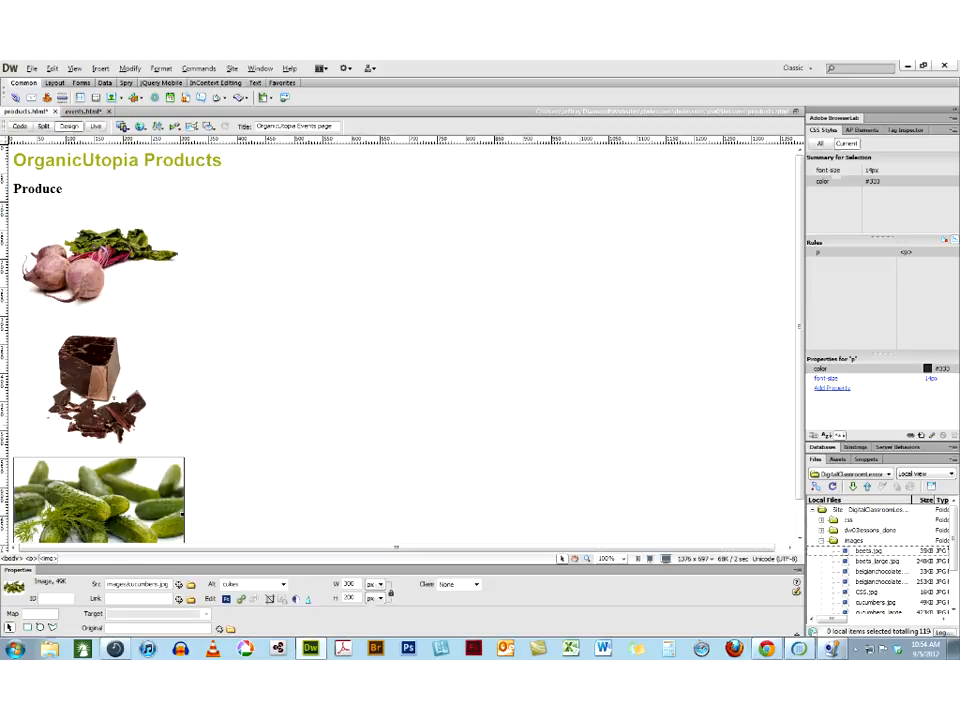
Insert eggplants.jpg in a new paragraph below the cucumbers image with the alternate text "eggplants"
left_click(210, 481)
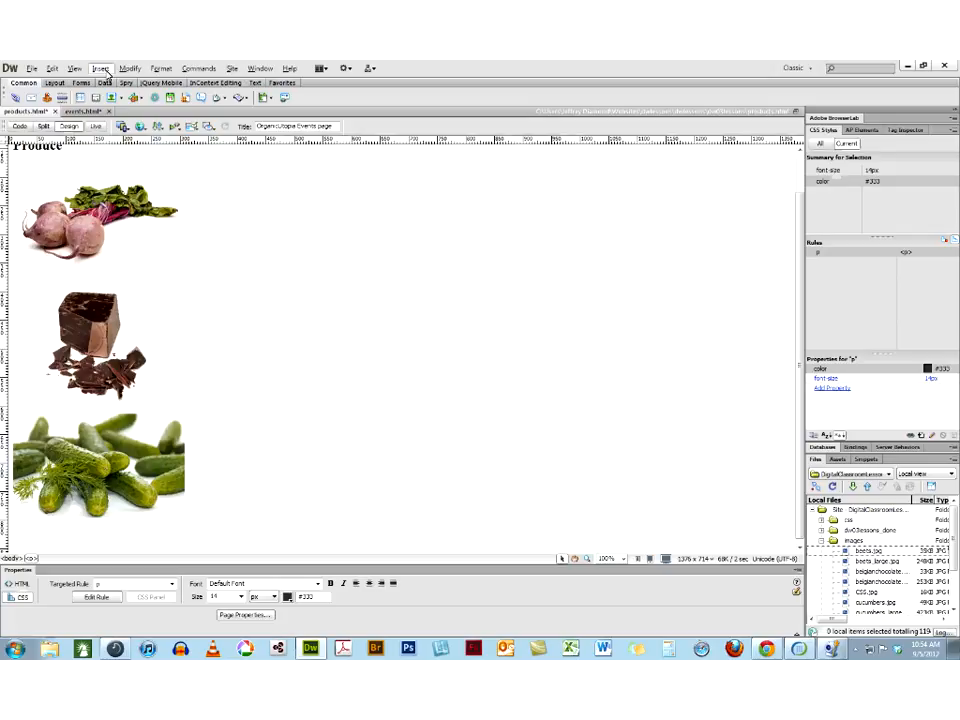
left_click(102, 69)
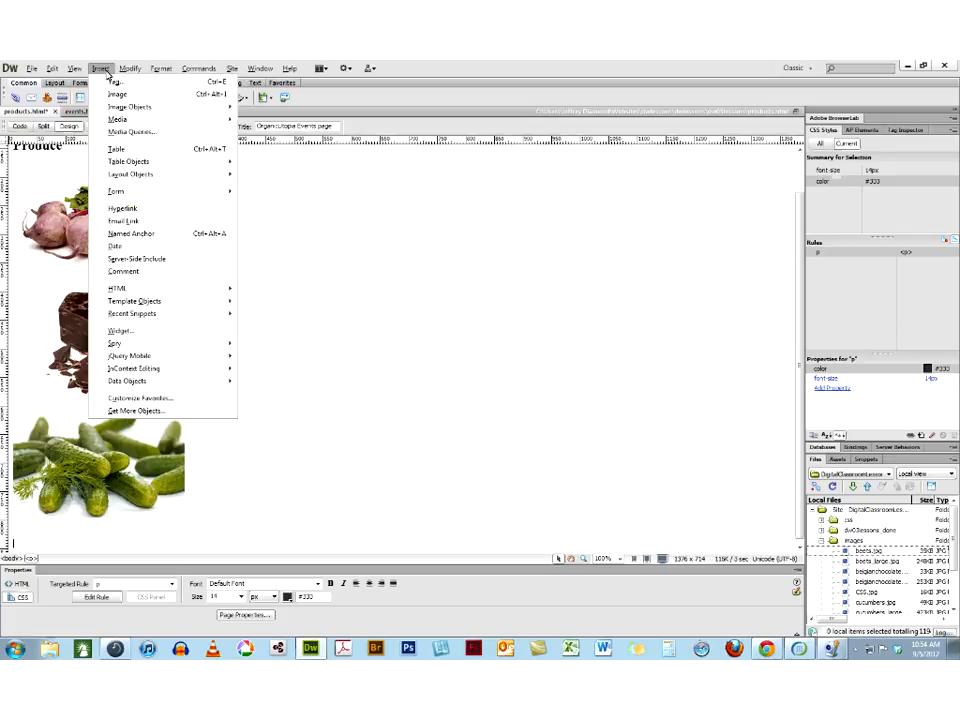
mouse_move(130, 68)
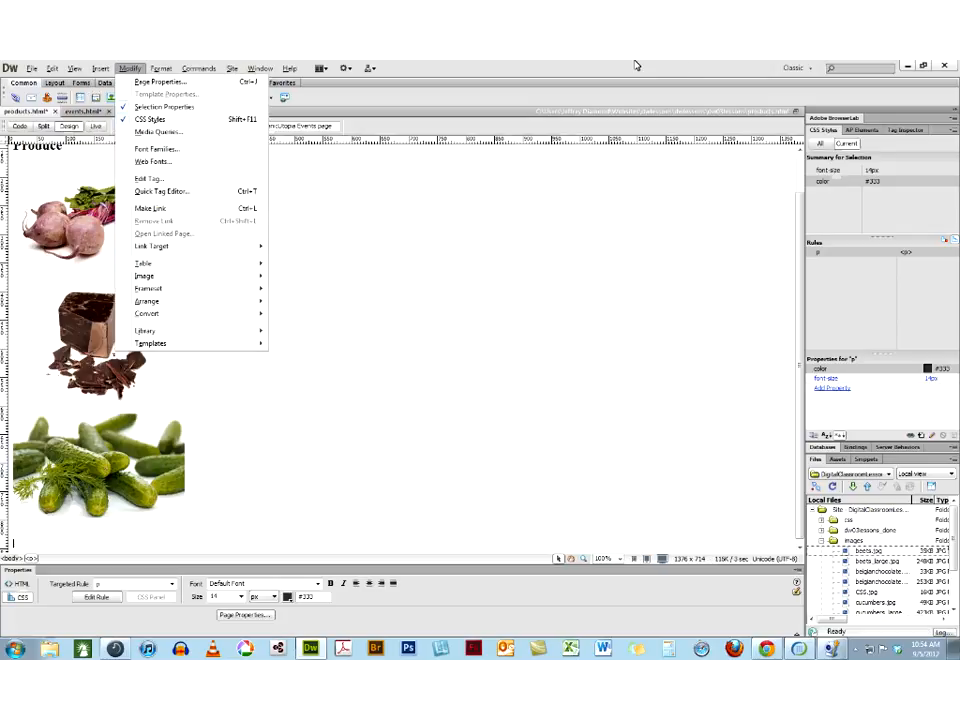
key("Escape")
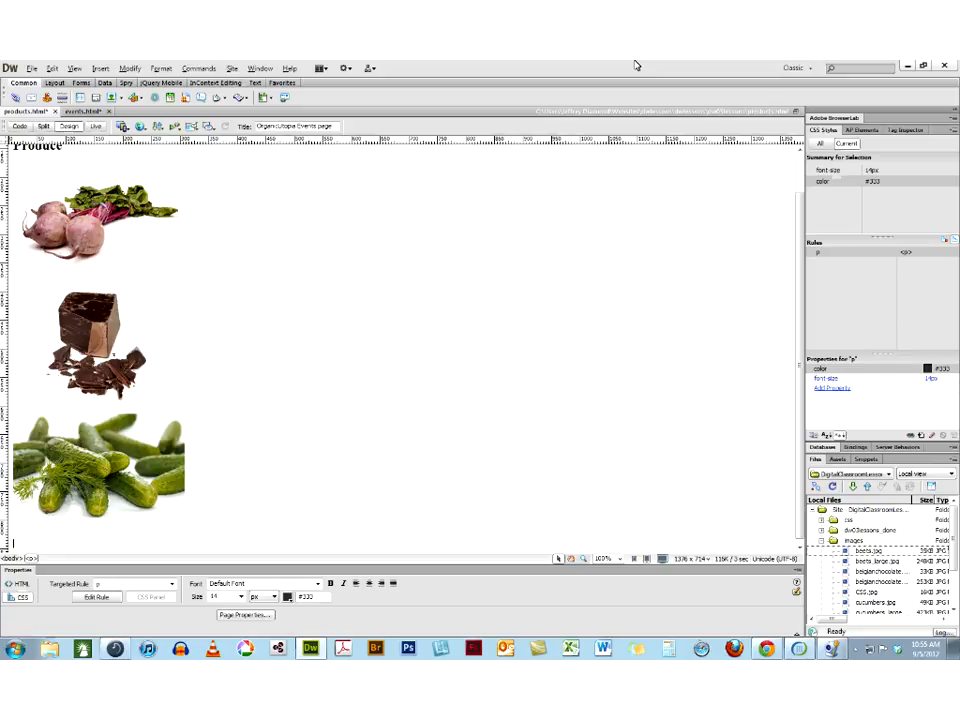
key("ctrl+alt+i")
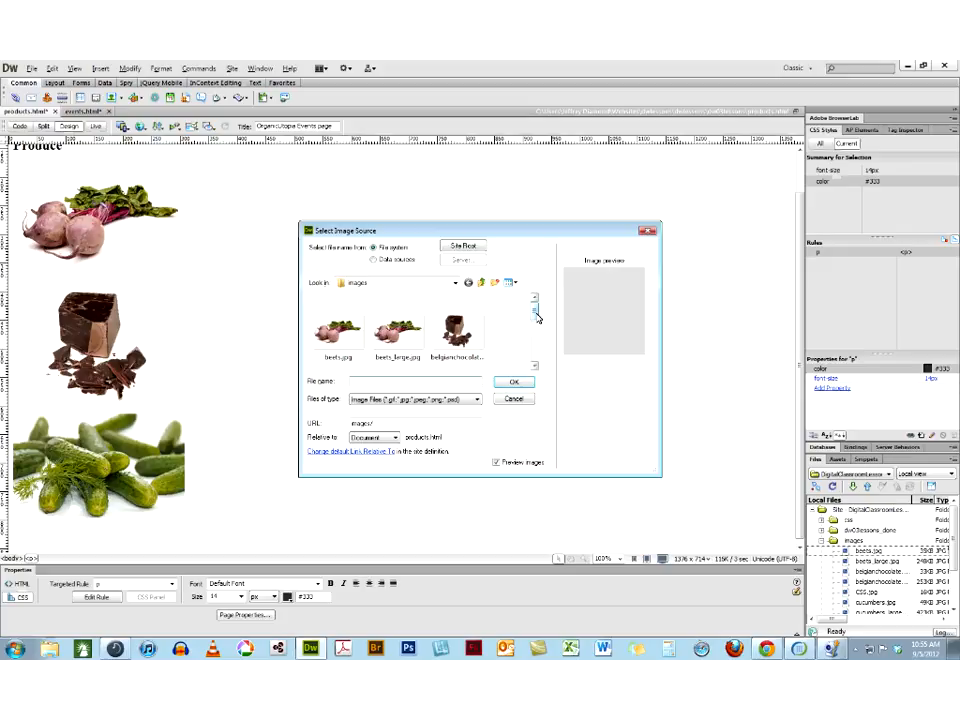
left_click_drag(536, 317, 535, 351)
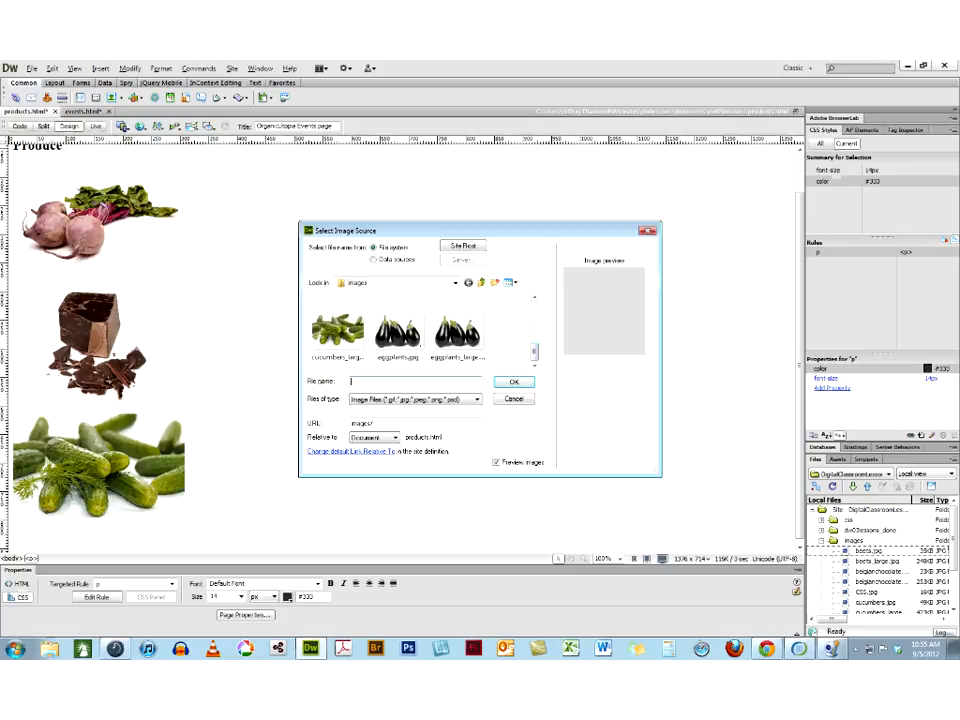
left_click(397, 333)
left_click(520, 385)
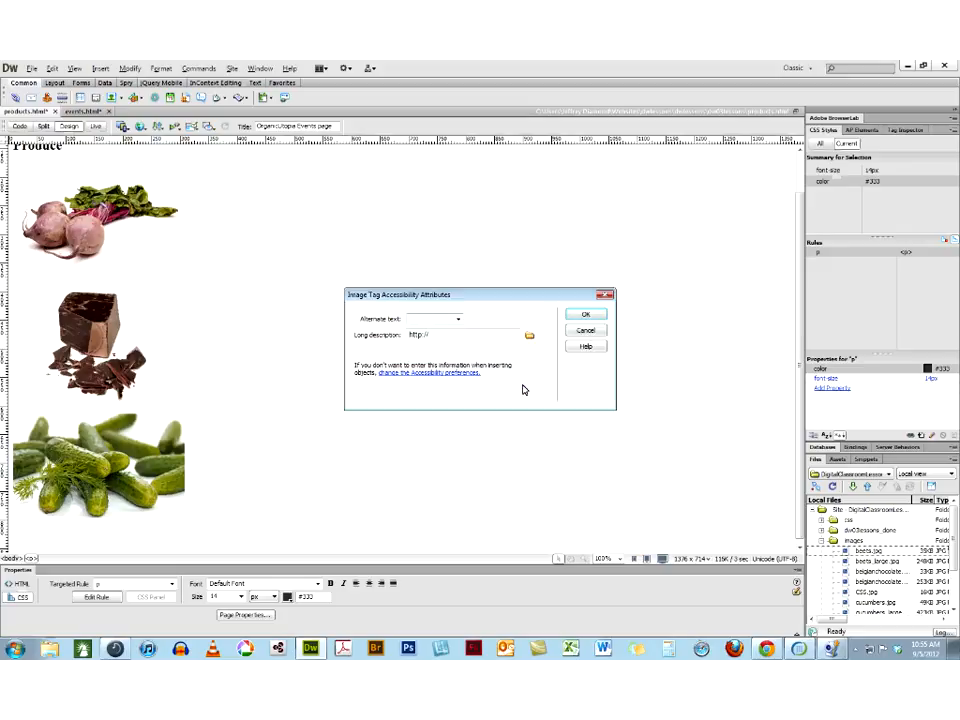
type("eggplants")
key("Return")
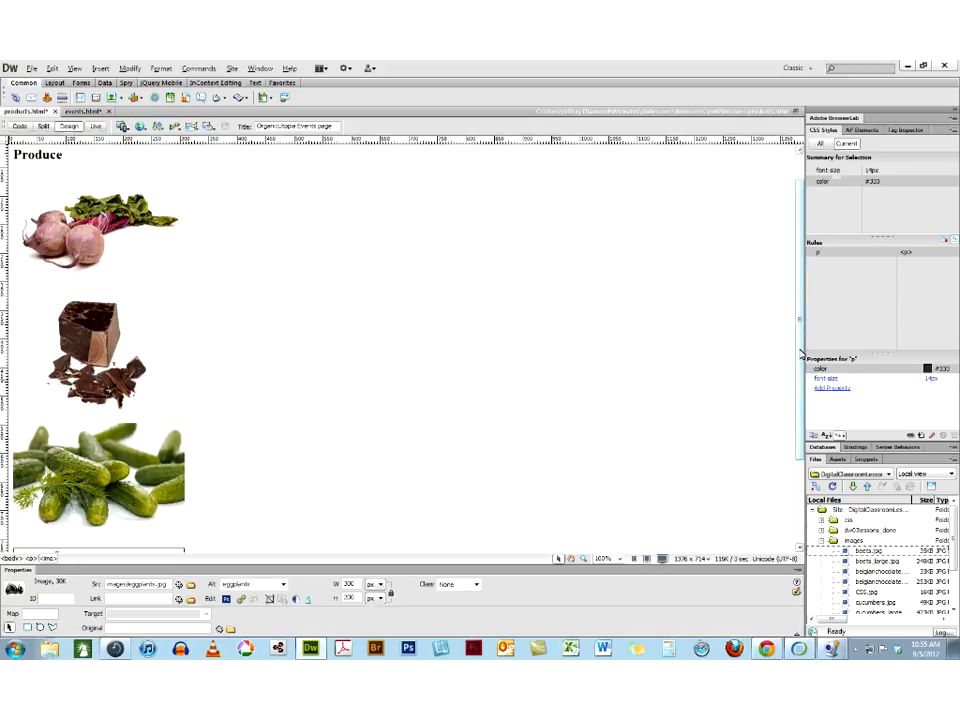
Select the beets, chocolate and cucumbers images in turn to review their properties, ending on the beets image
left_click_drag(800, 353, 800, 365)
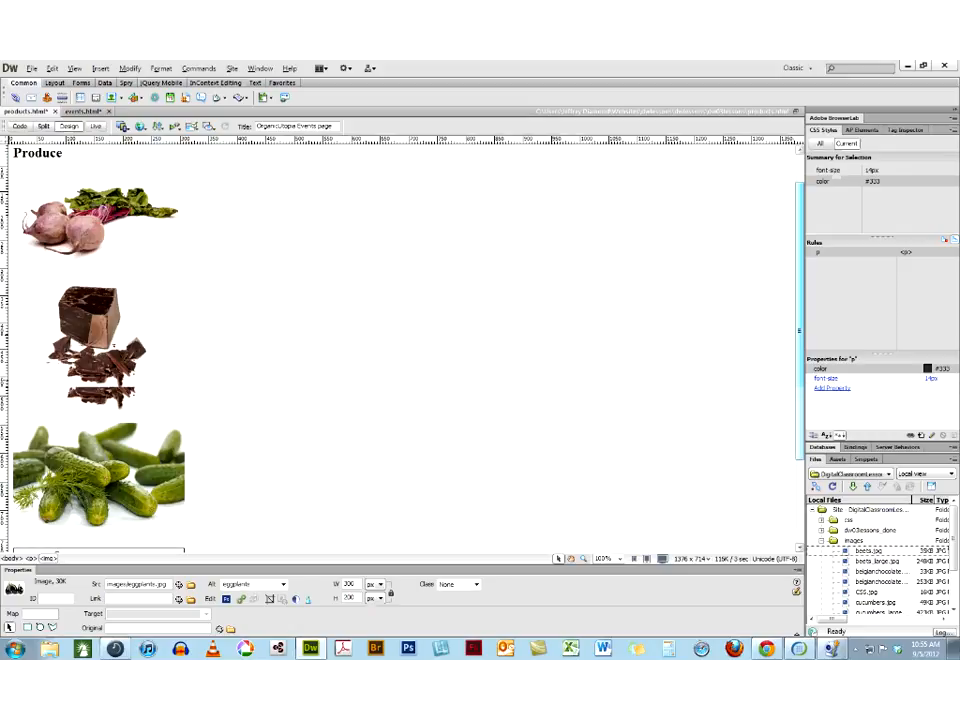
scroll(145, 281, "up", 1)
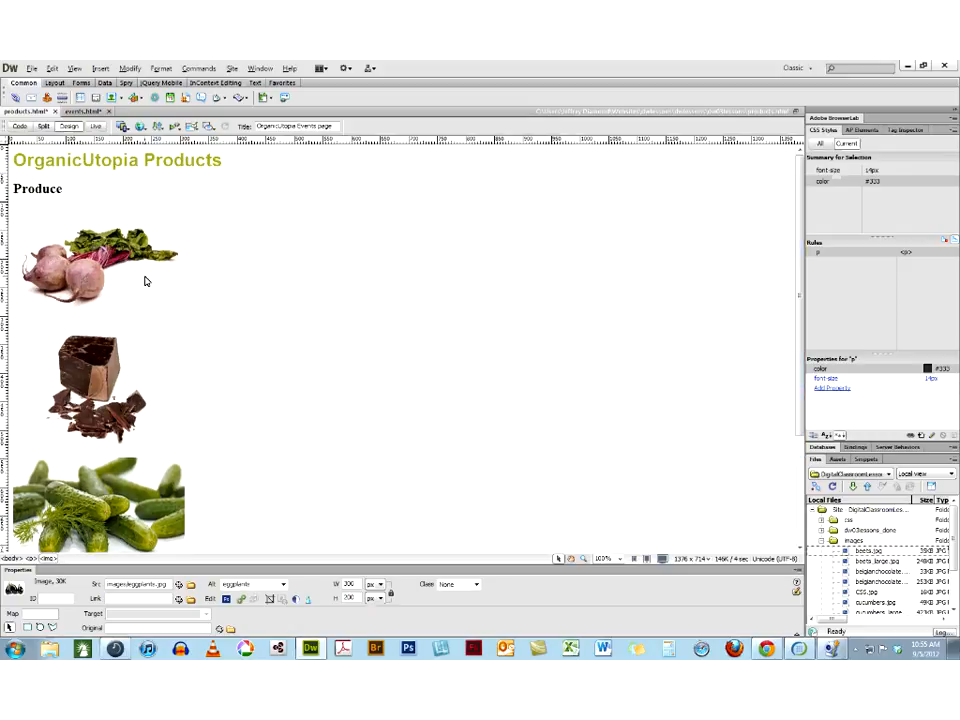
left_click(128, 254)
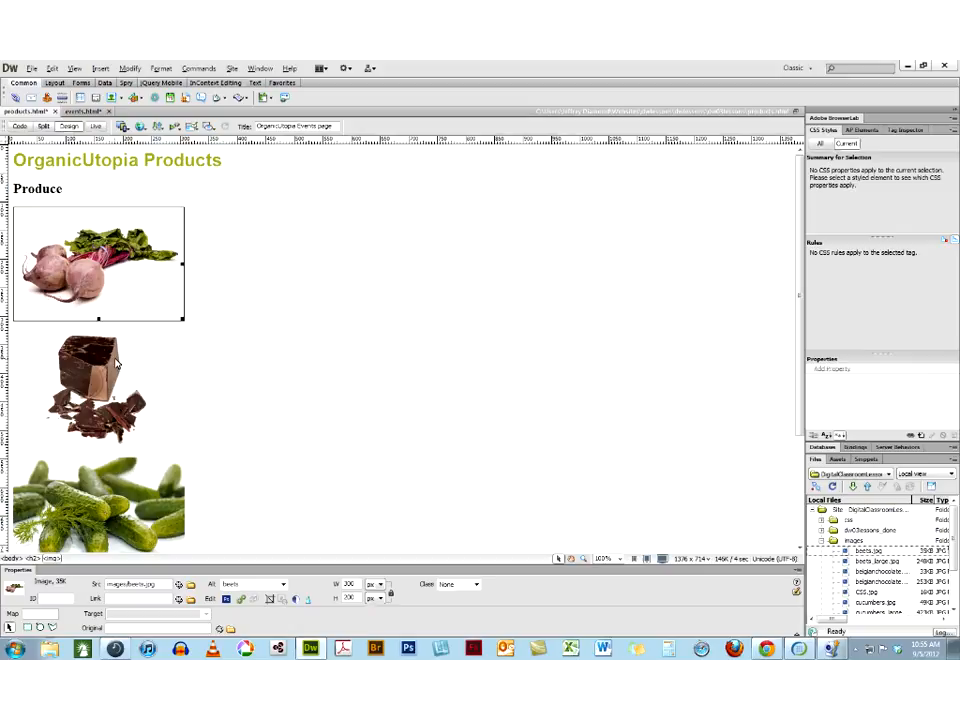
left_click(116, 364)
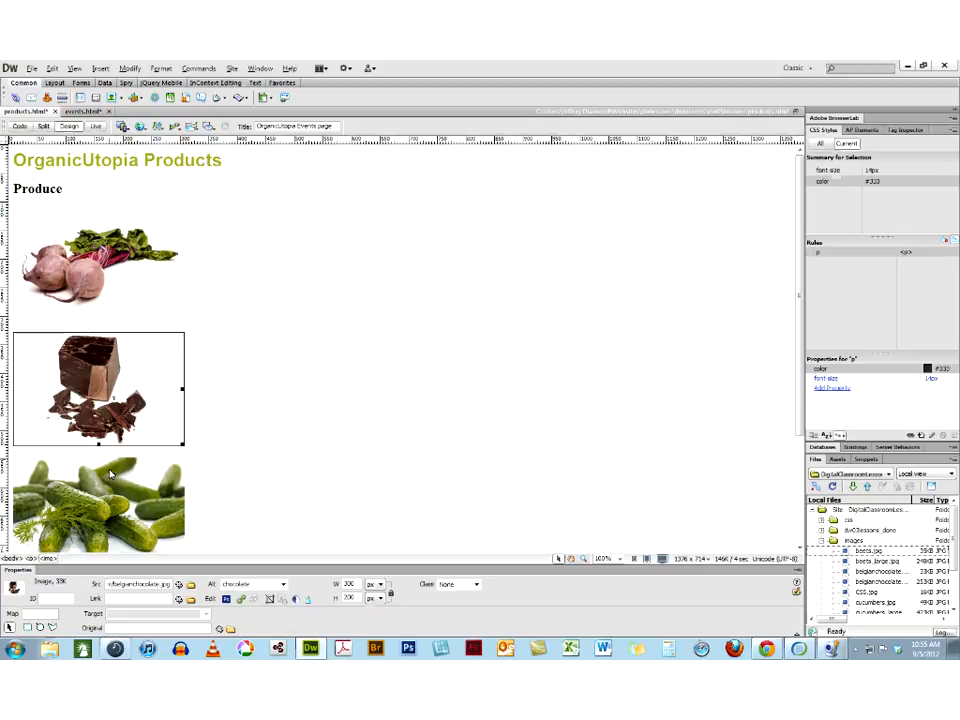
left_click(106, 488)
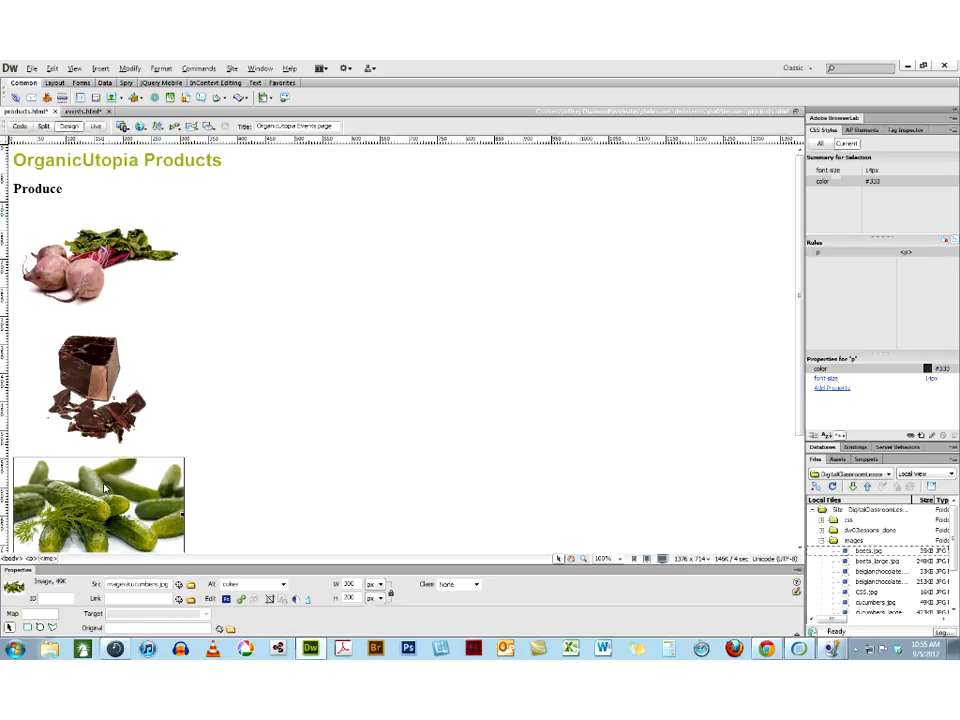
left_click(95, 254)
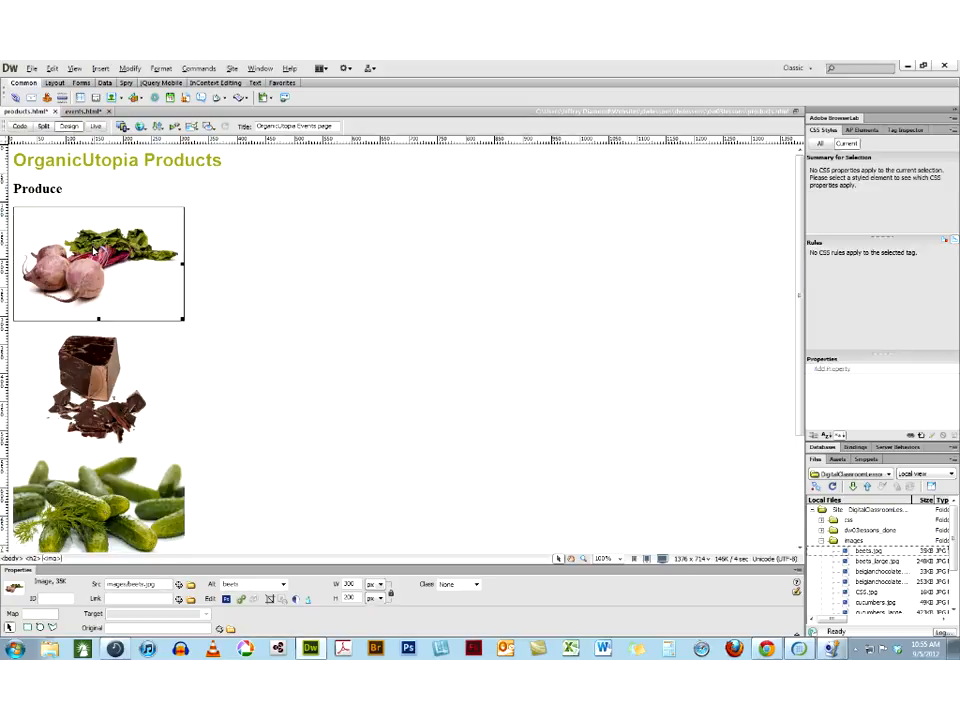
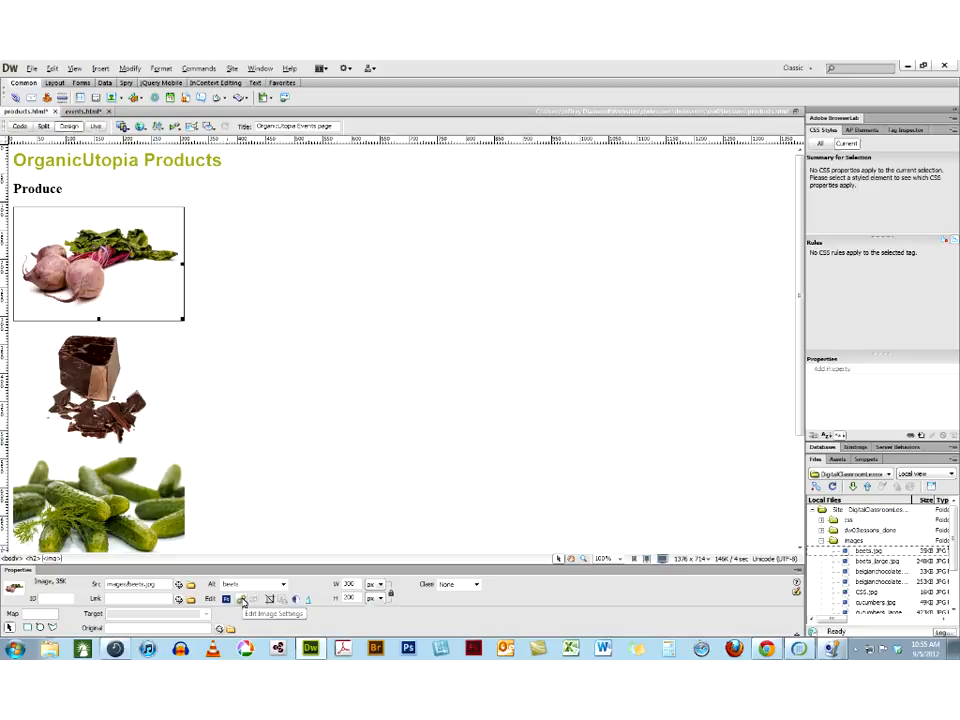
Optimize the beets image starting from the JPEG for Photos (Continuous Tones) preset, with the quality reduced to 50
left_click(242, 600)
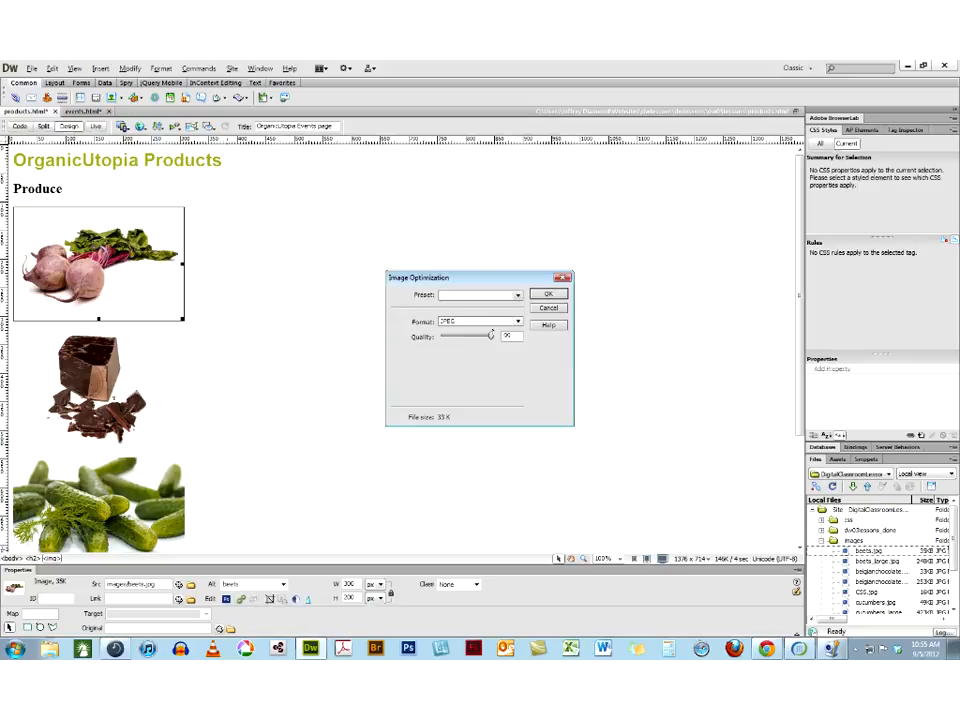
left_click_drag(491, 336, 486, 340)
left_click(518, 295)
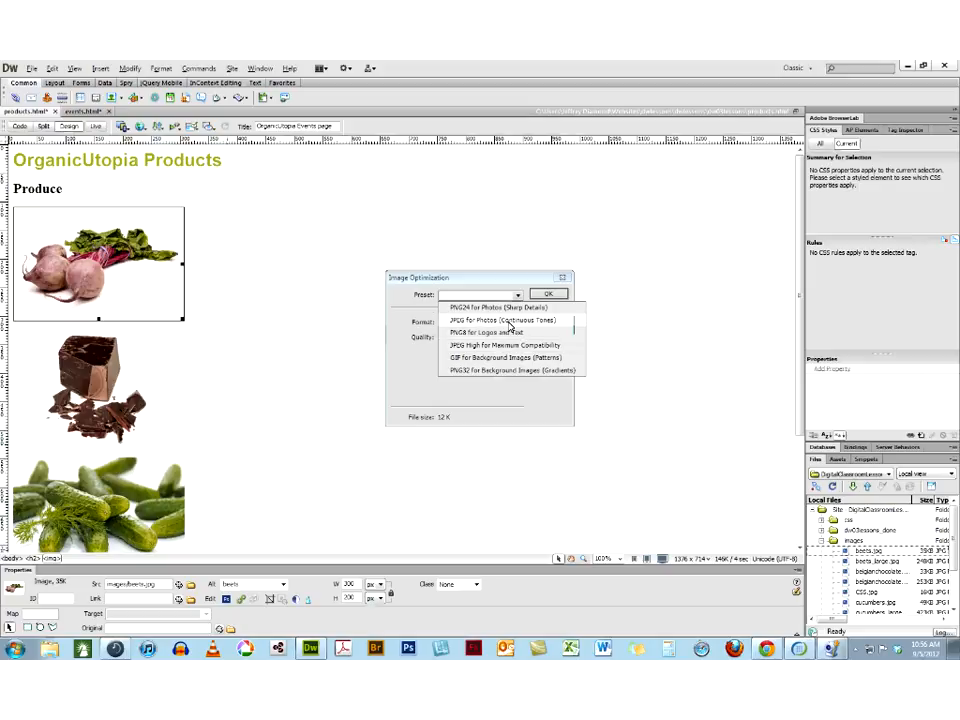
left_click(506, 321)
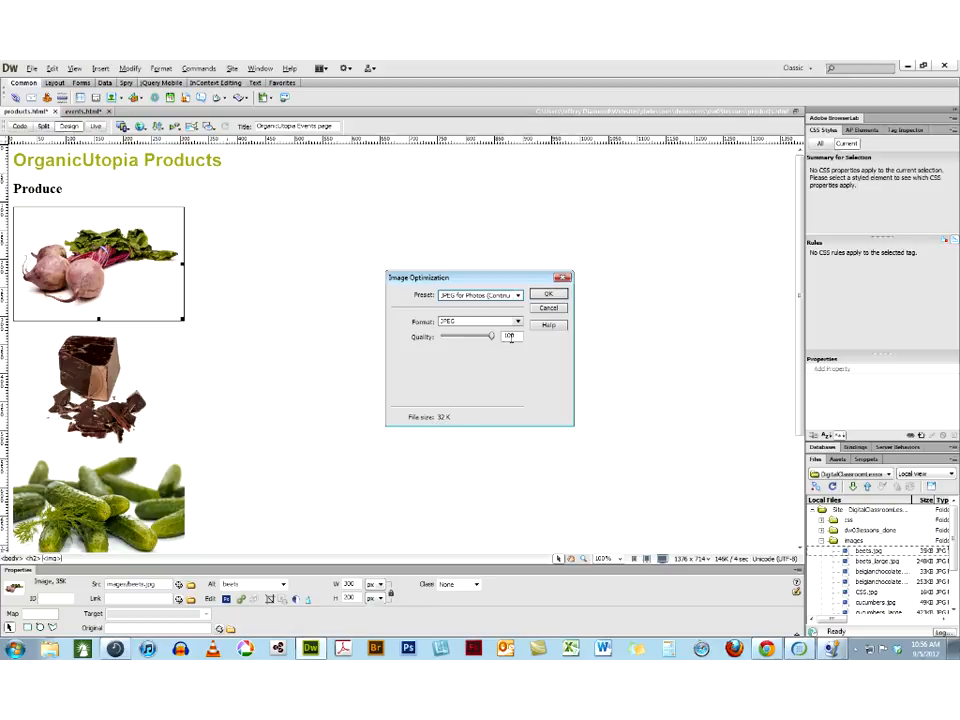
left_click_drag(491, 336, 465, 335)
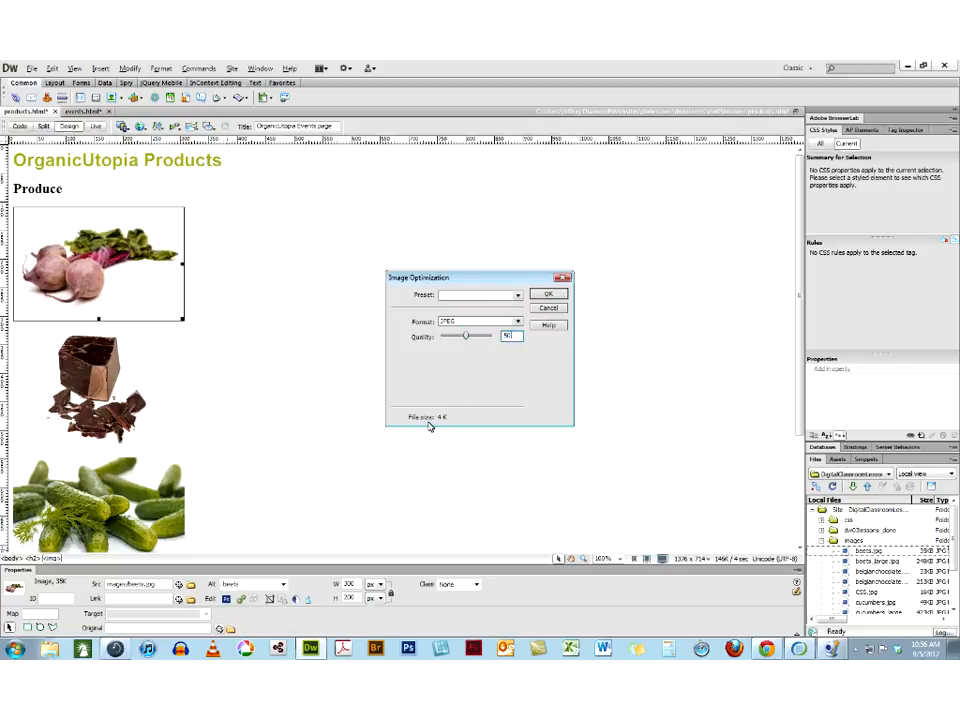
left_click(548, 297)
Optimize the chocolate image as a JPEG with quality 60
left_click(87, 372)
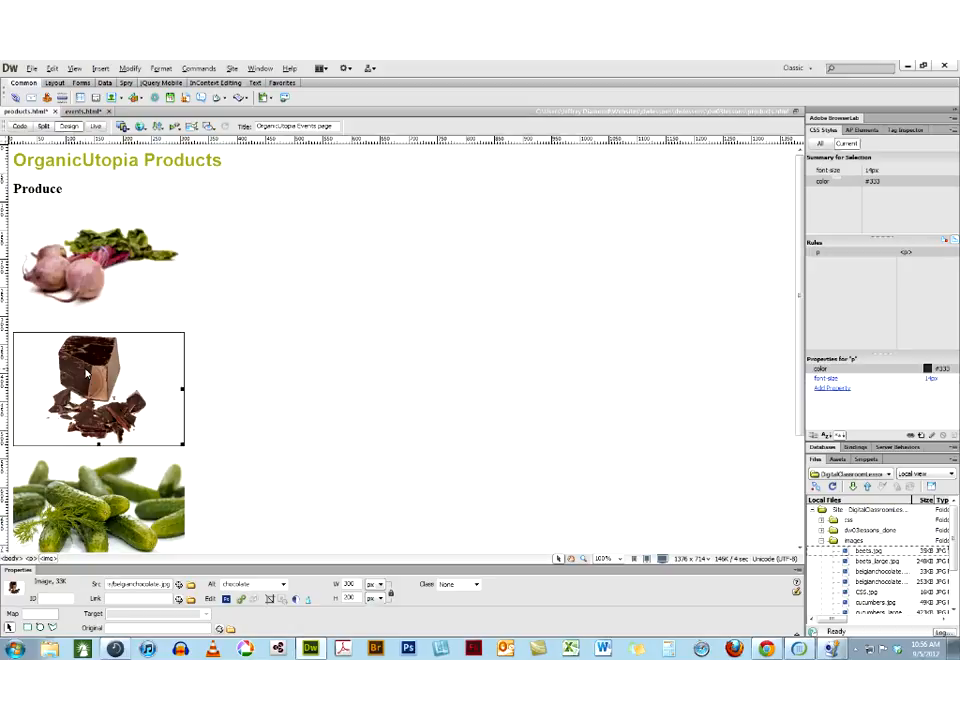
left_click(241, 599)
left_click_drag(513, 337, 491, 334)
type("60")
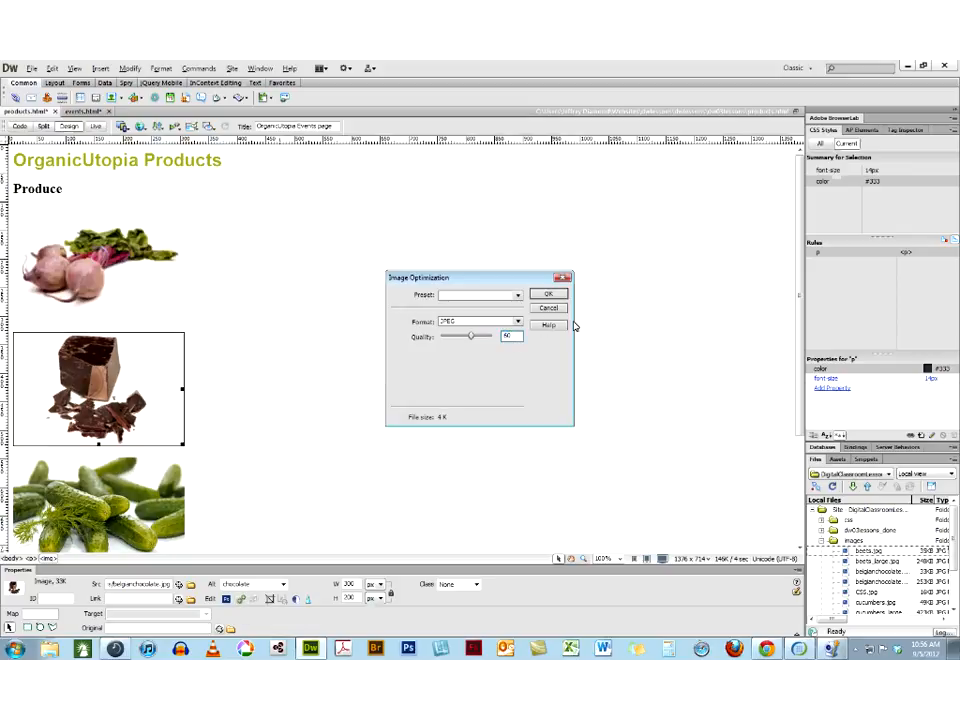
left_click(557, 296)
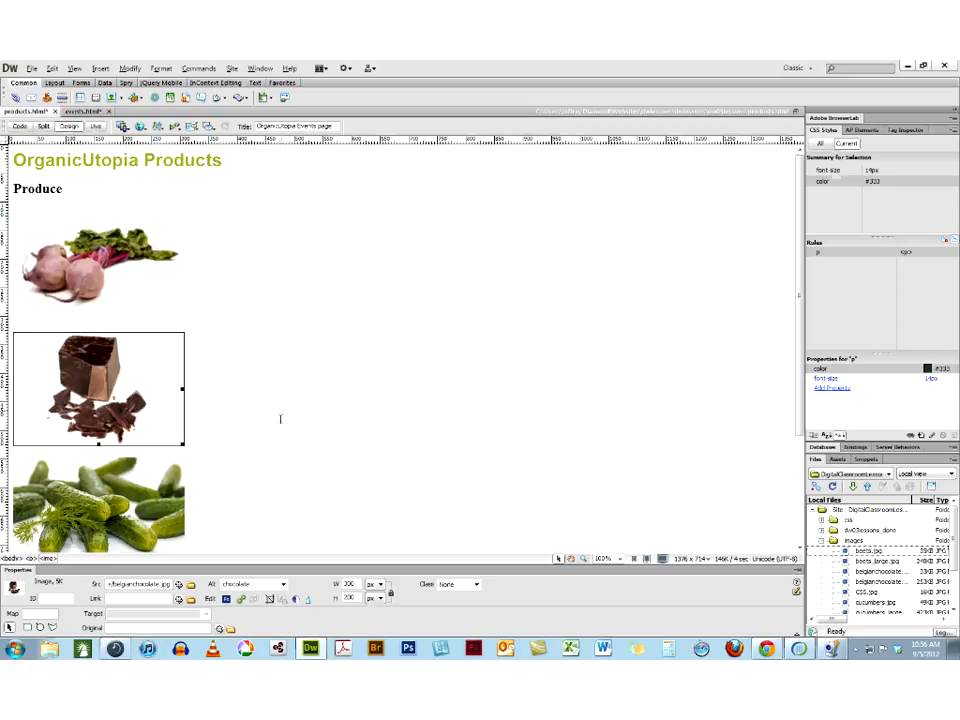
Reopen the beets image's optimization settings and set its JPEG quality to 80
left_click(96, 280)
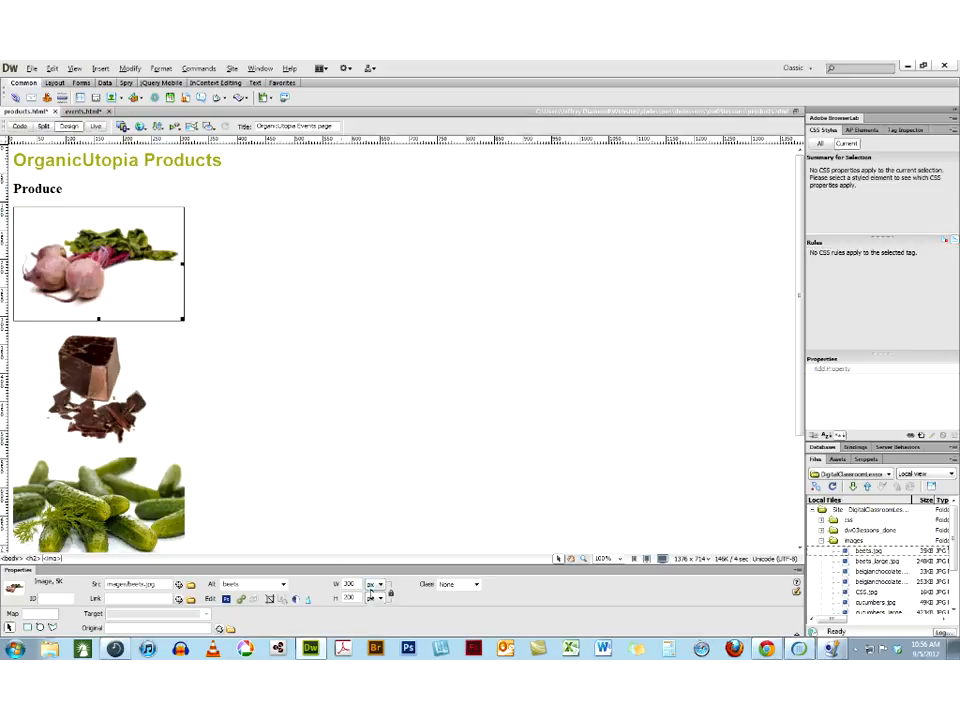
left_click(243, 601)
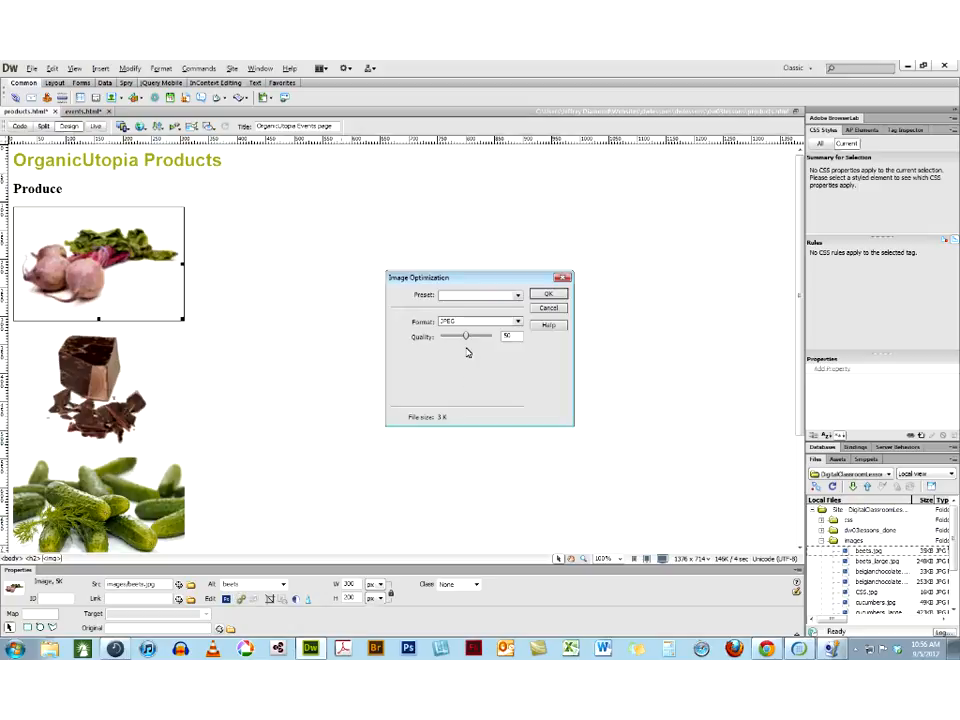
left_click_drag(467, 337, 490, 342)
left_click_drag(520, 336, 460, 331)
type("80")
left_click(536, 295)
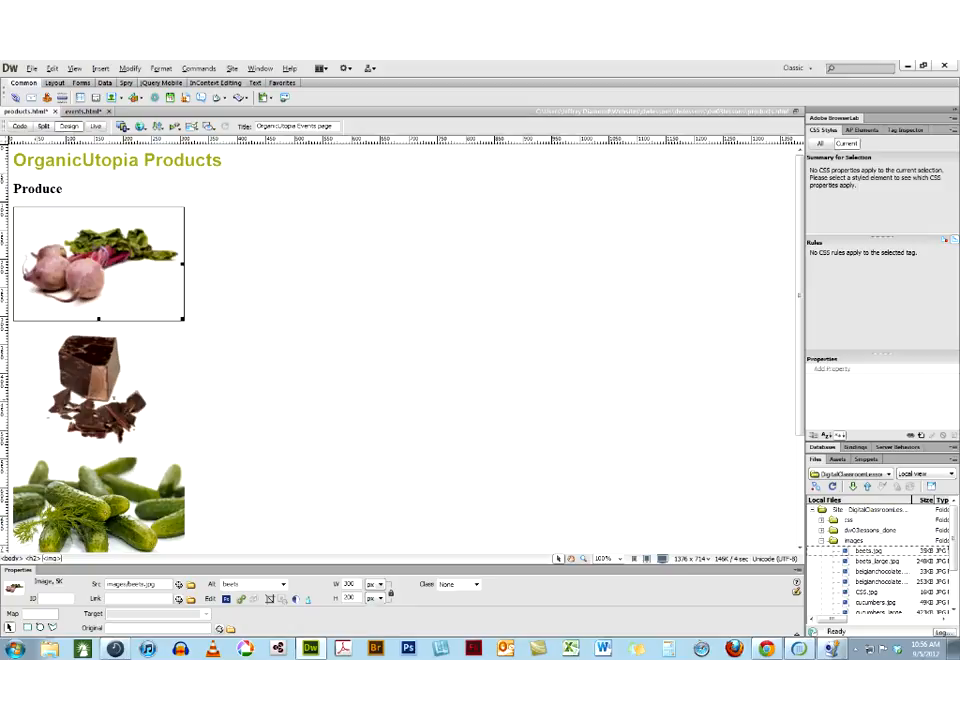
Raise the chocolate image's JPEG quality in its optimization settings and apply the change
left_click(100, 388)
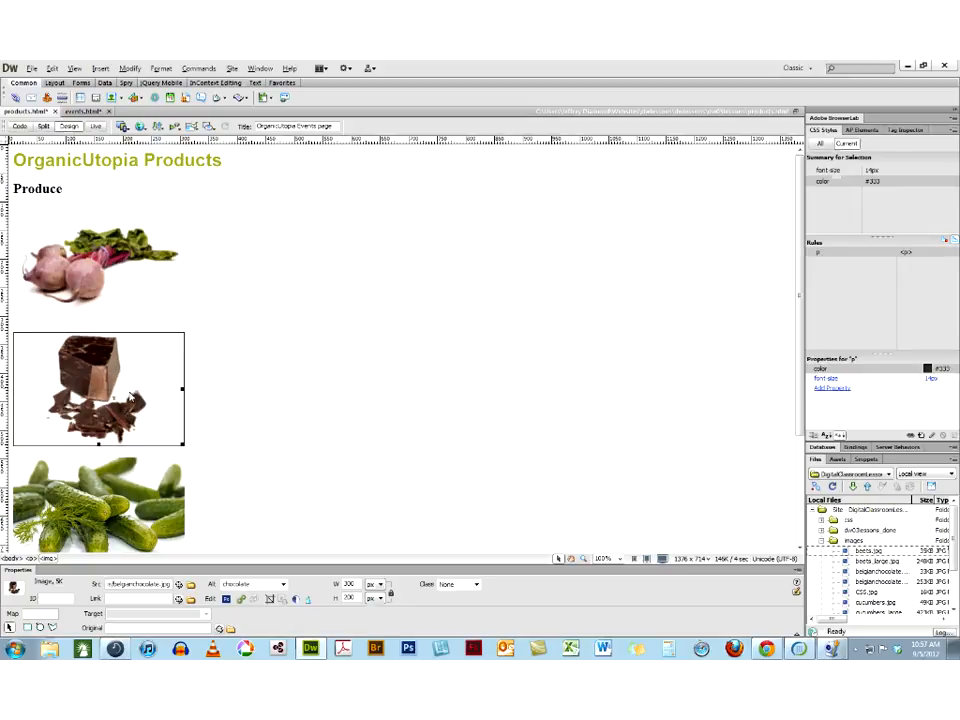
left_click(241, 600)
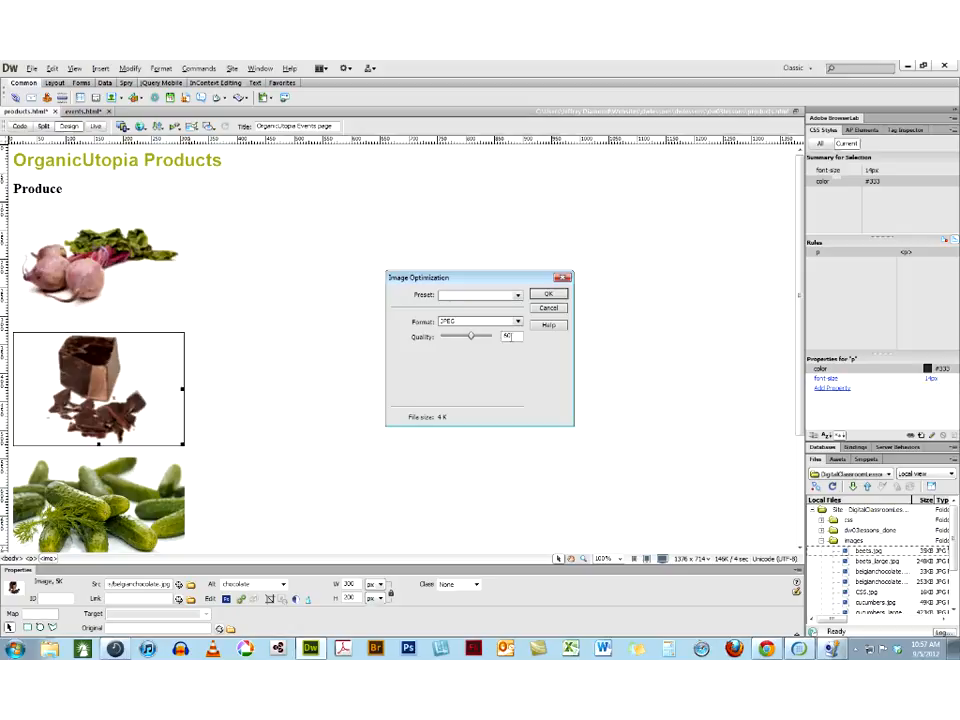
left_click_drag(484, 334, 482, 332)
left_click(540, 294)
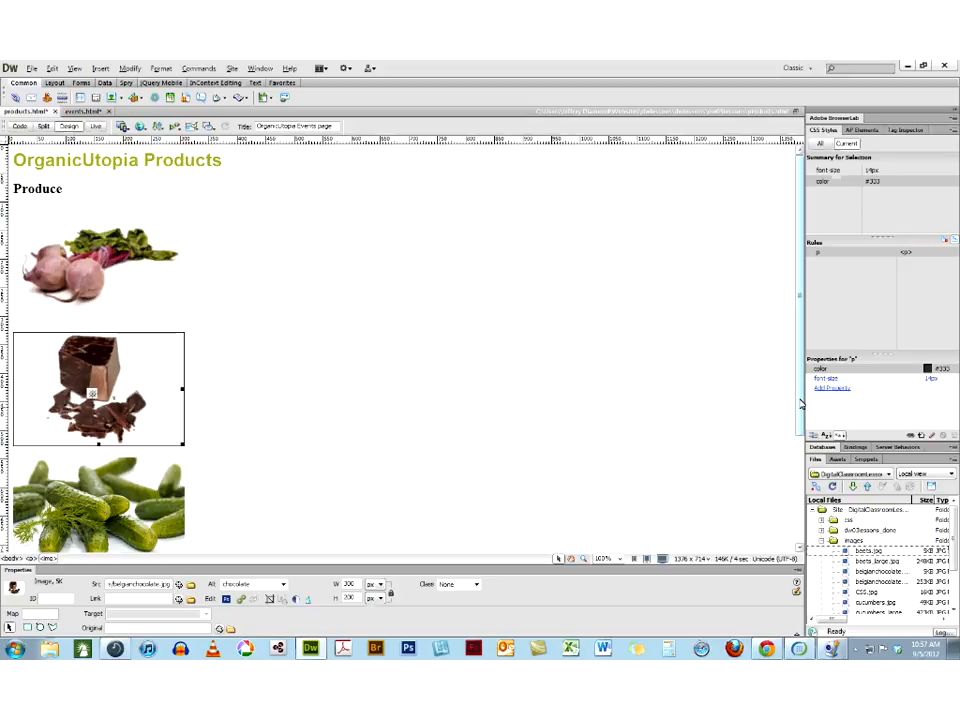
Optimize the cucumbers image as a JPEG with quality 80
scroll(85, 407, "down", 3)
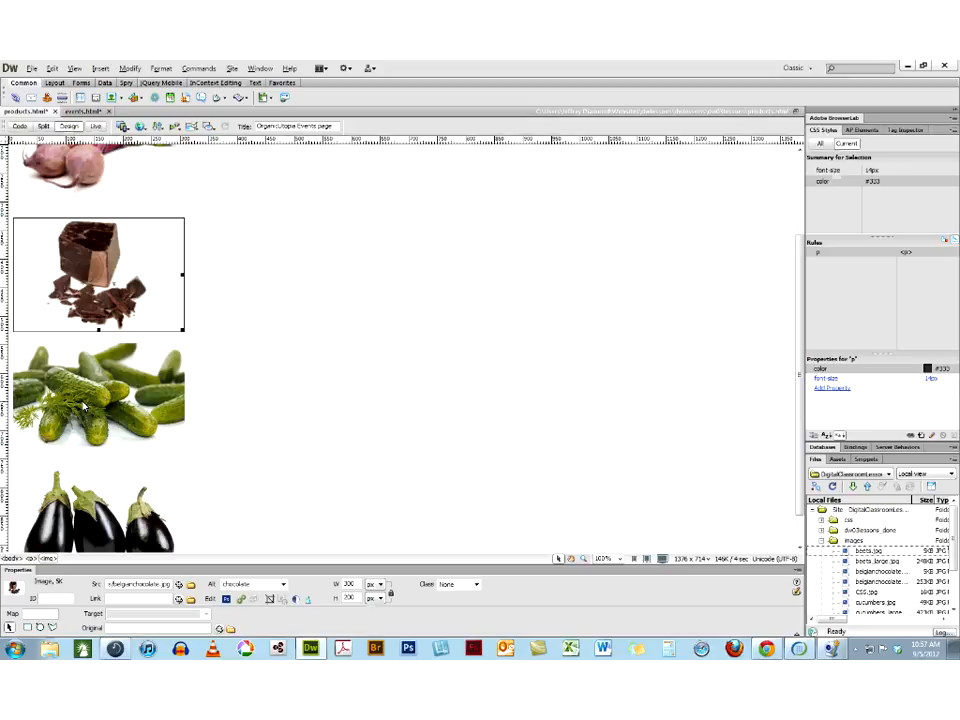
left_click(85, 407)
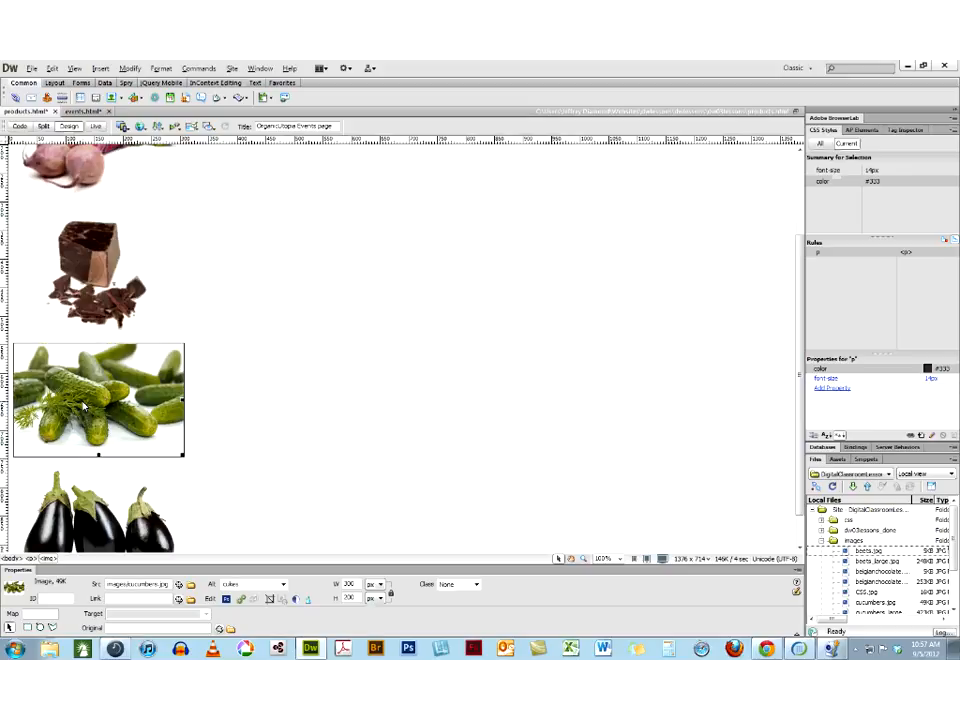
left_click(240, 600)
double_click(510, 336)
type("80")
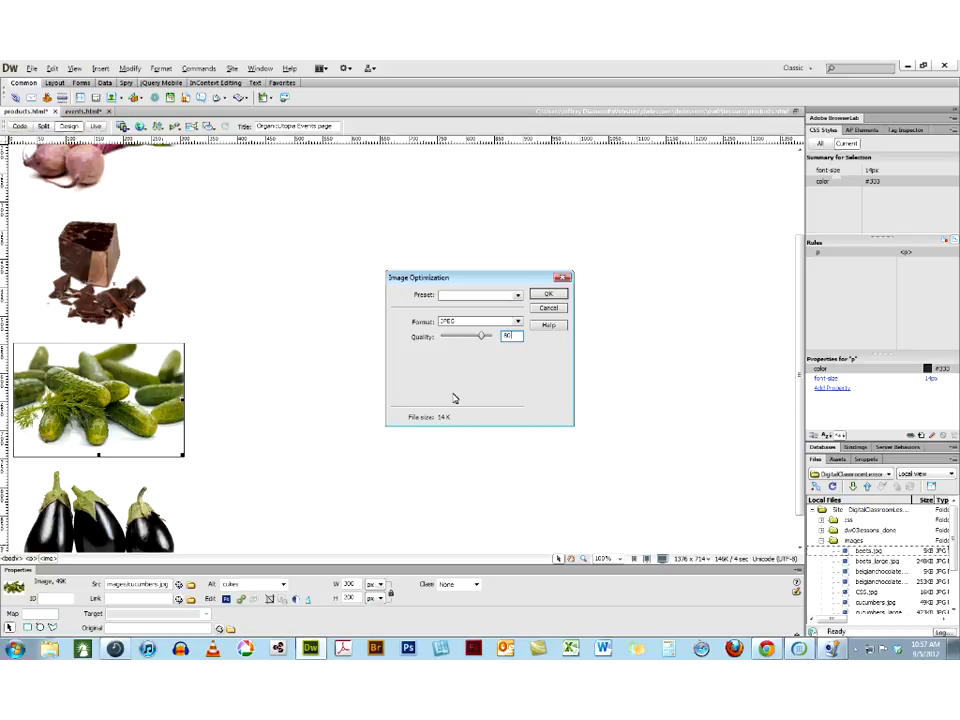
left_click(545, 296)
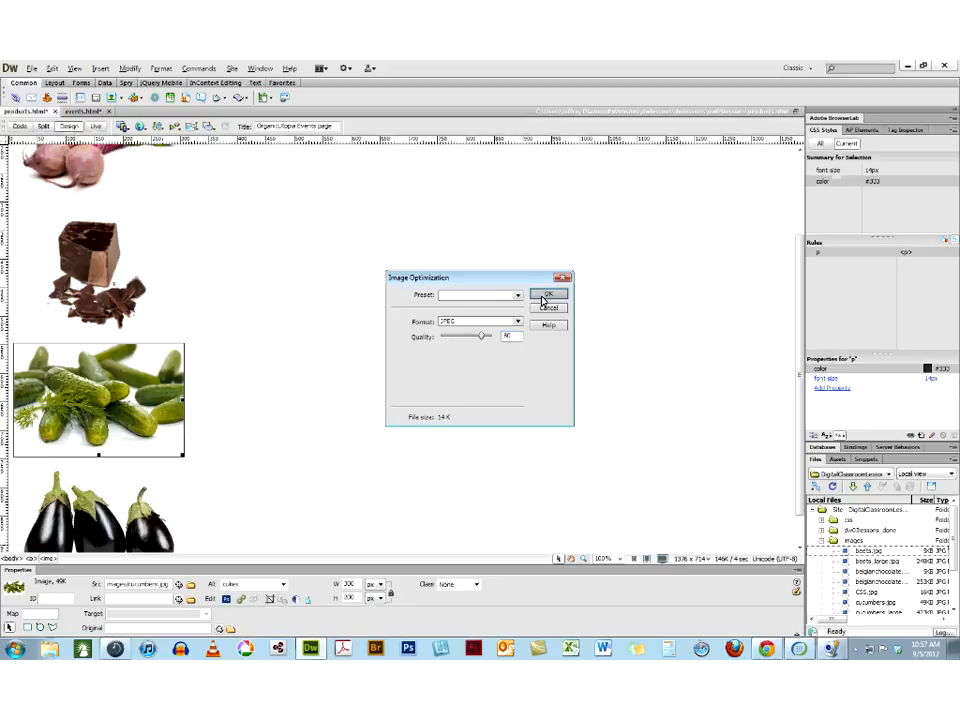
Optimize the eggplants image by setting its JPEG quality to 80
left_click(88, 503)
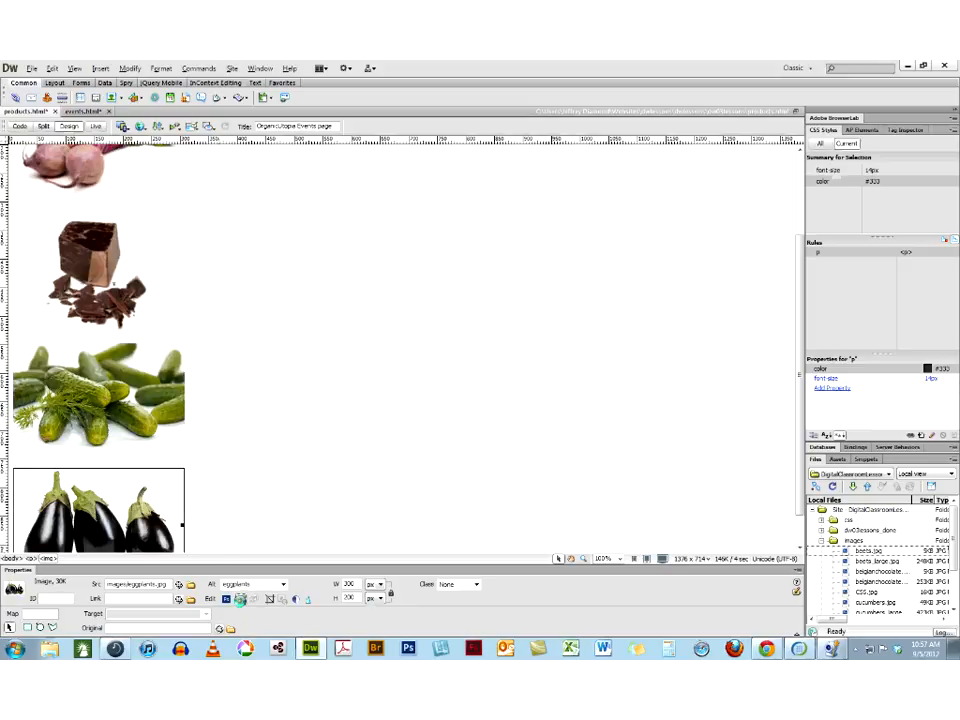
left_click(241, 599)
type("80")
left_click(550, 296)
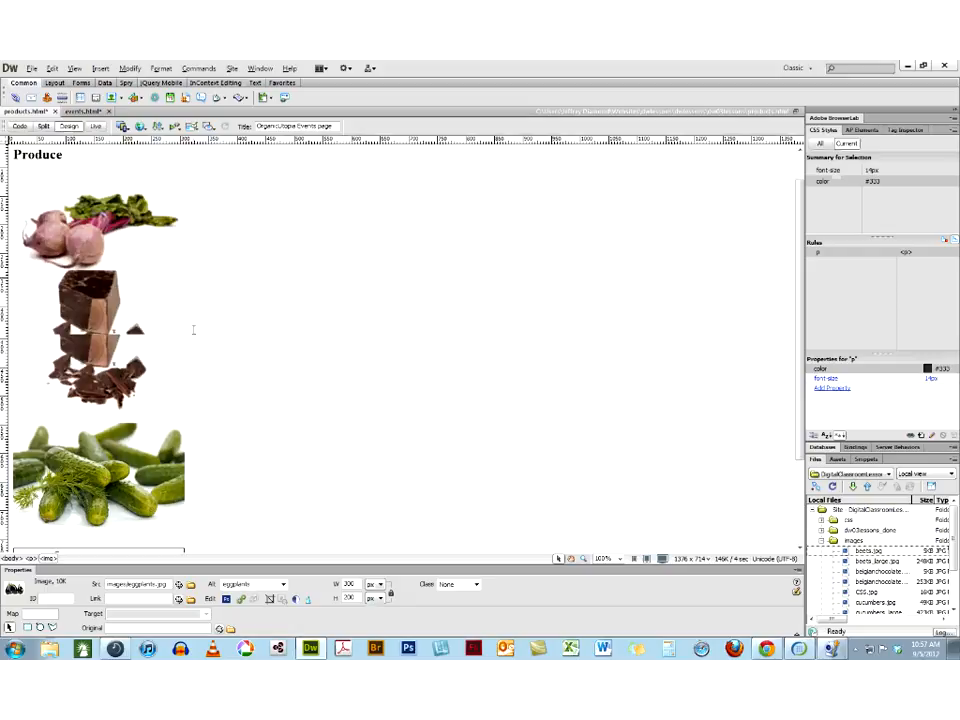
Sharpen the chocolate image slightly, accepting the permanent alteration of the file
scroll(193, 330, "down", 1)
left_click(91, 378)
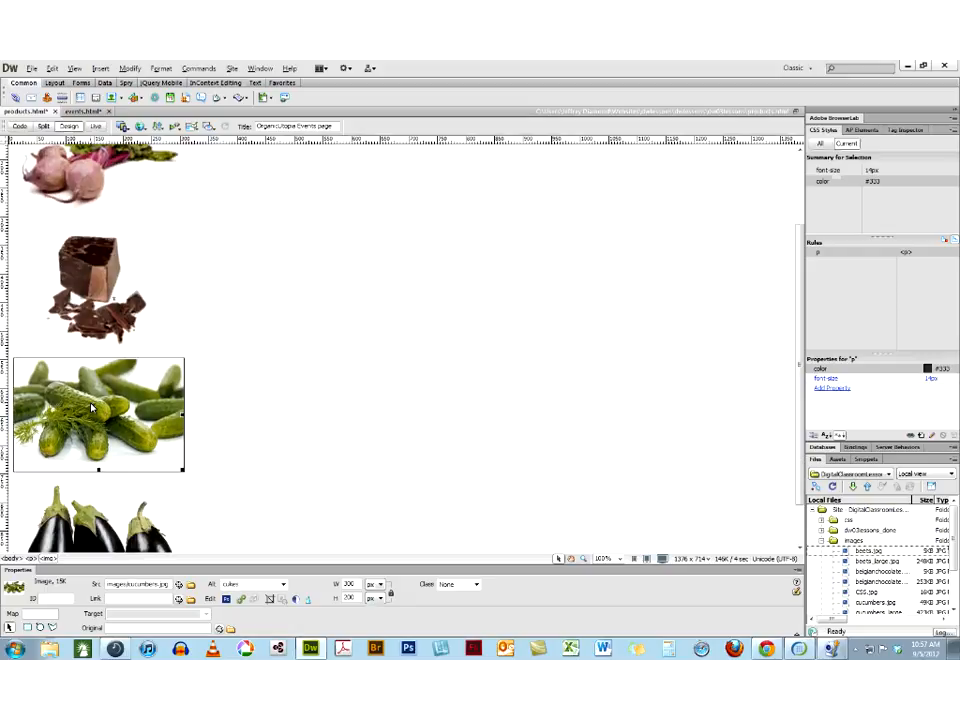
left_click(90, 288)
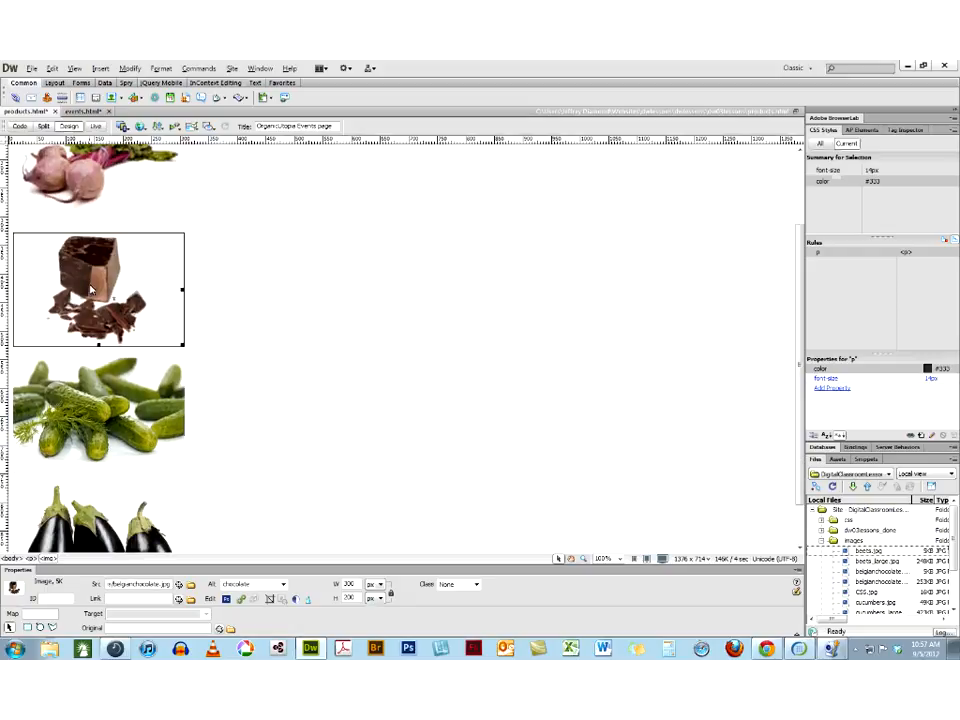
left_click(309, 601)
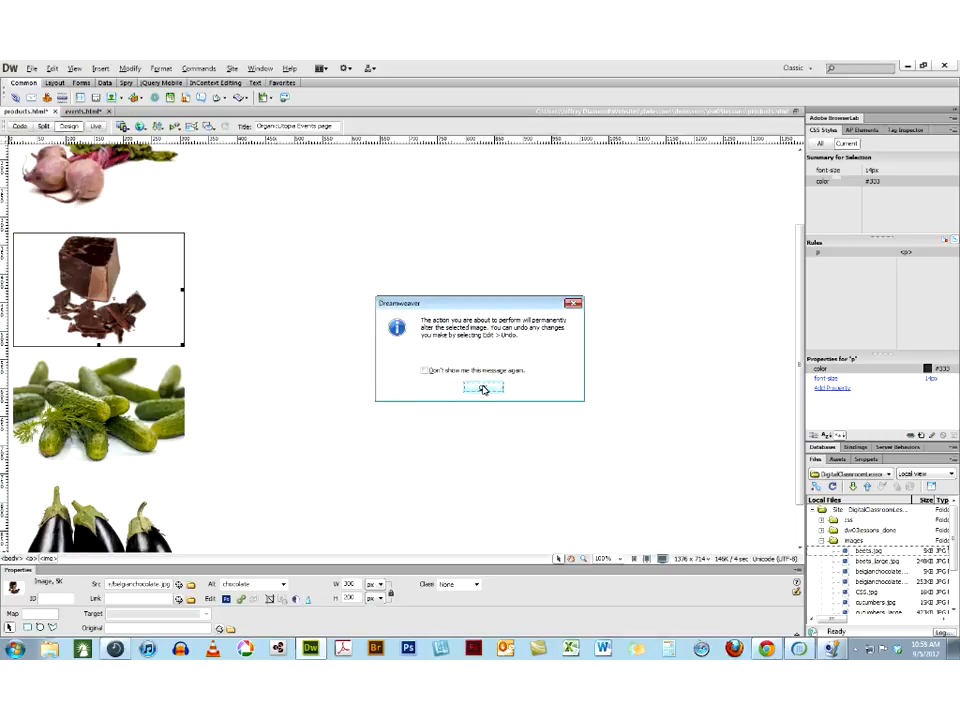
left_click(484, 388)
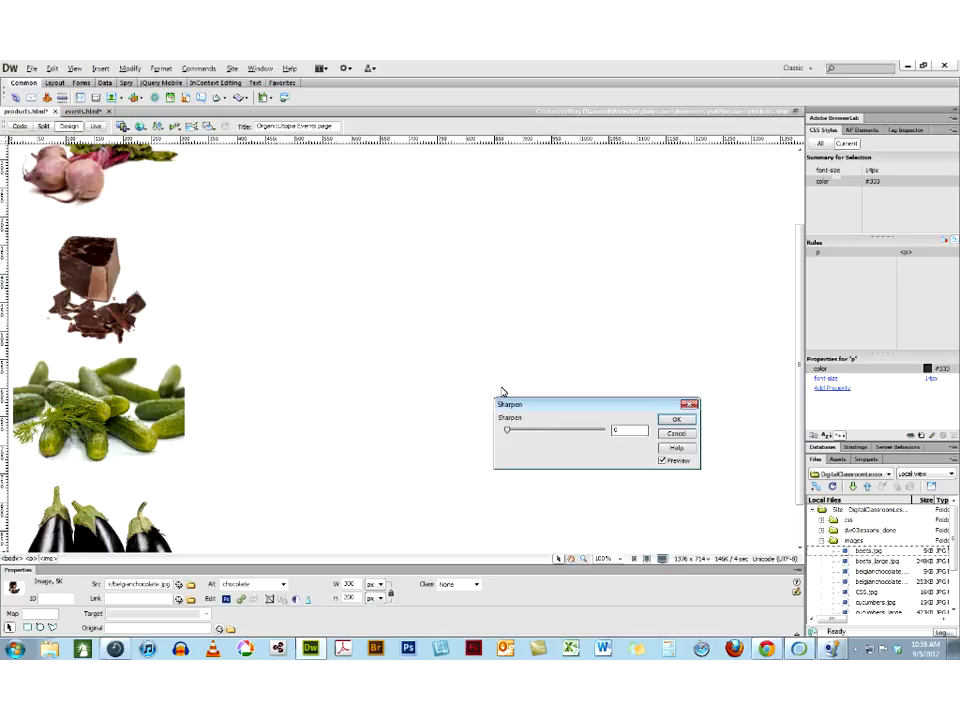
left_click_drag(505, 434, 527, 437)
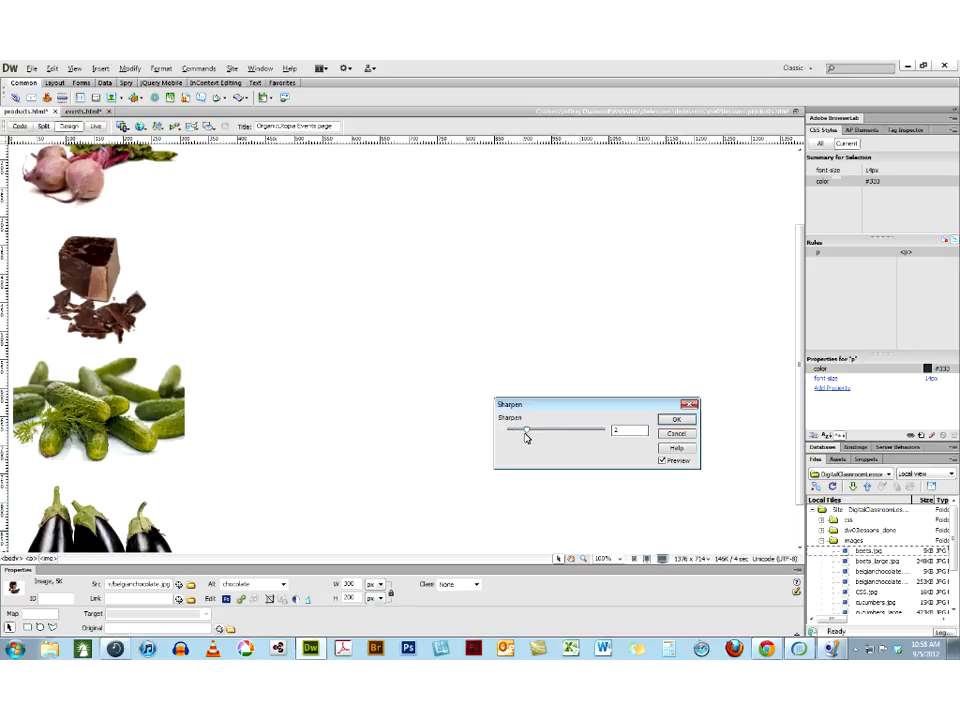
left_click(680, 421)
Sharpen the beets image by 4, accepting the permanent alteration of the file
left_click(62, 190)
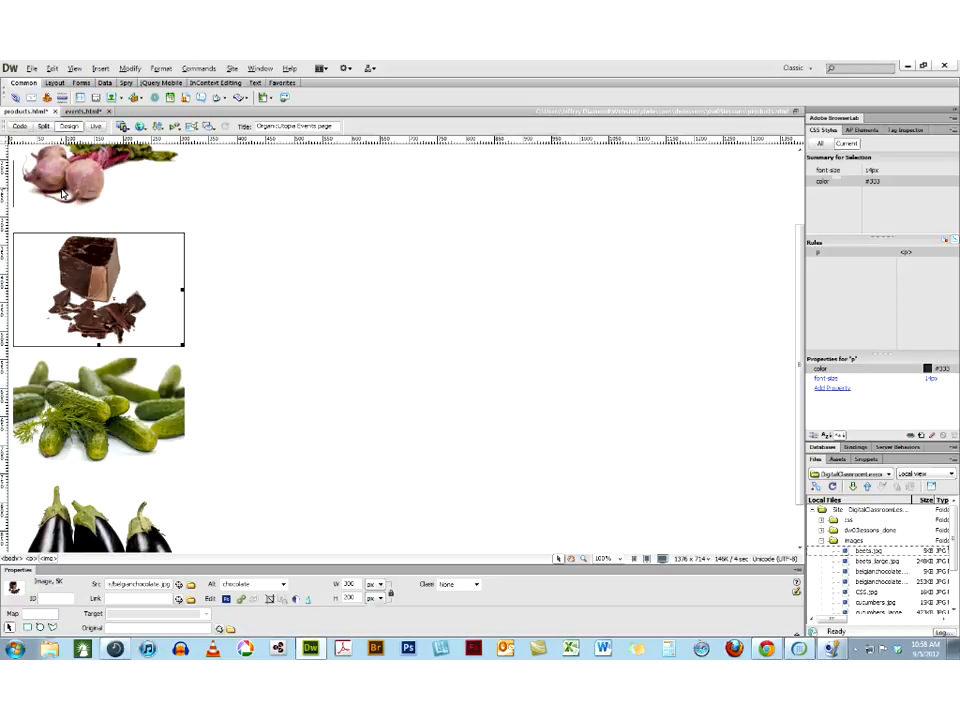
left_click(309, 601)
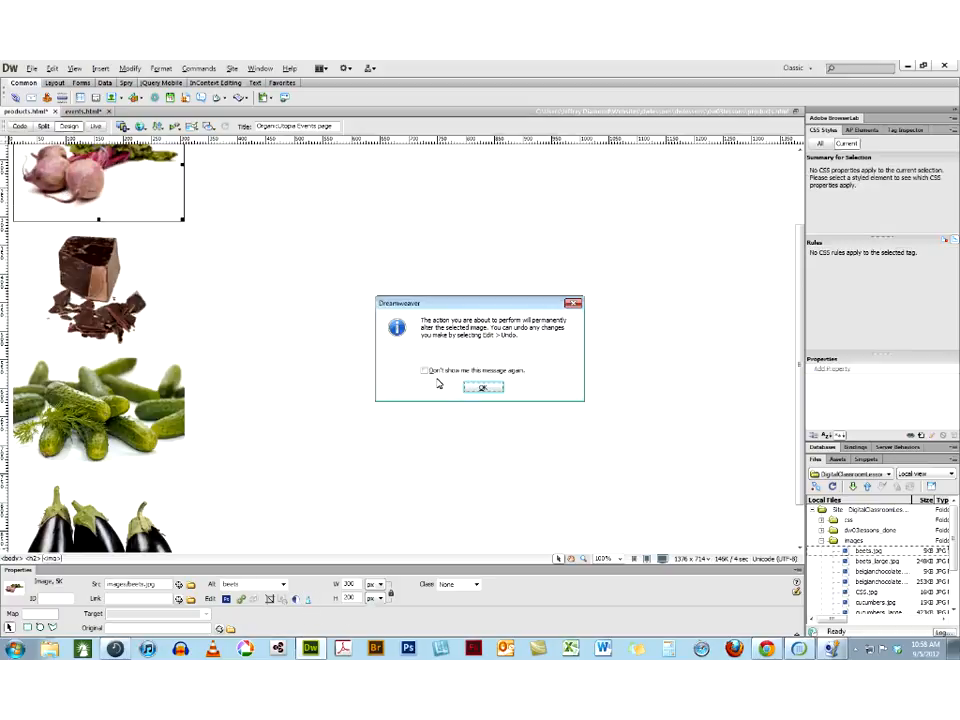
left_click(478, 388)
left_click_drag(555, 429, 534, 436)
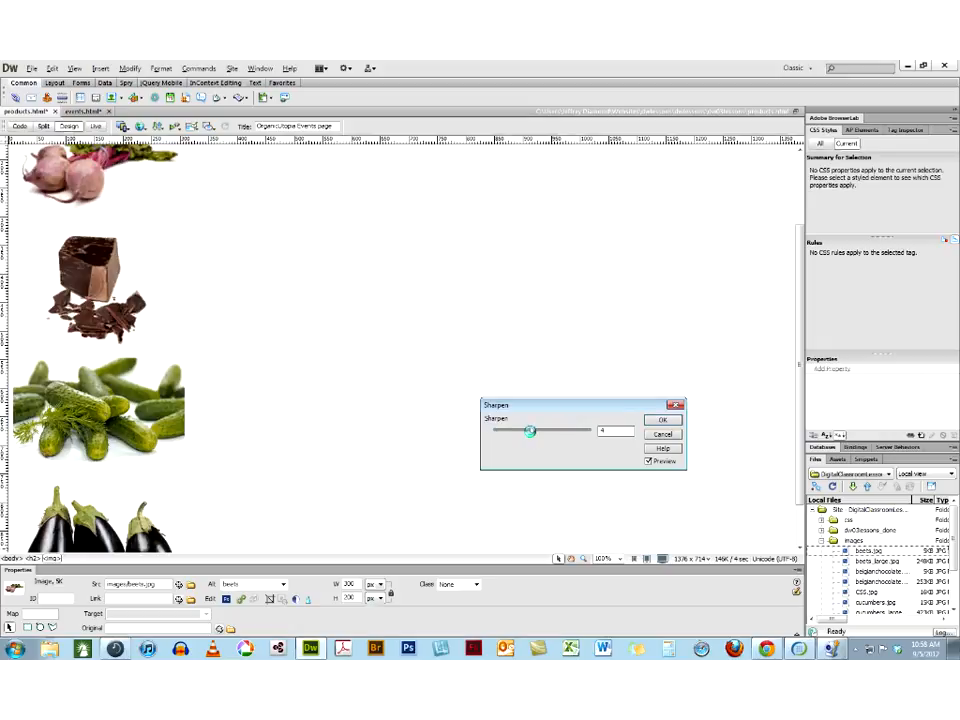
left_click(657, 419)
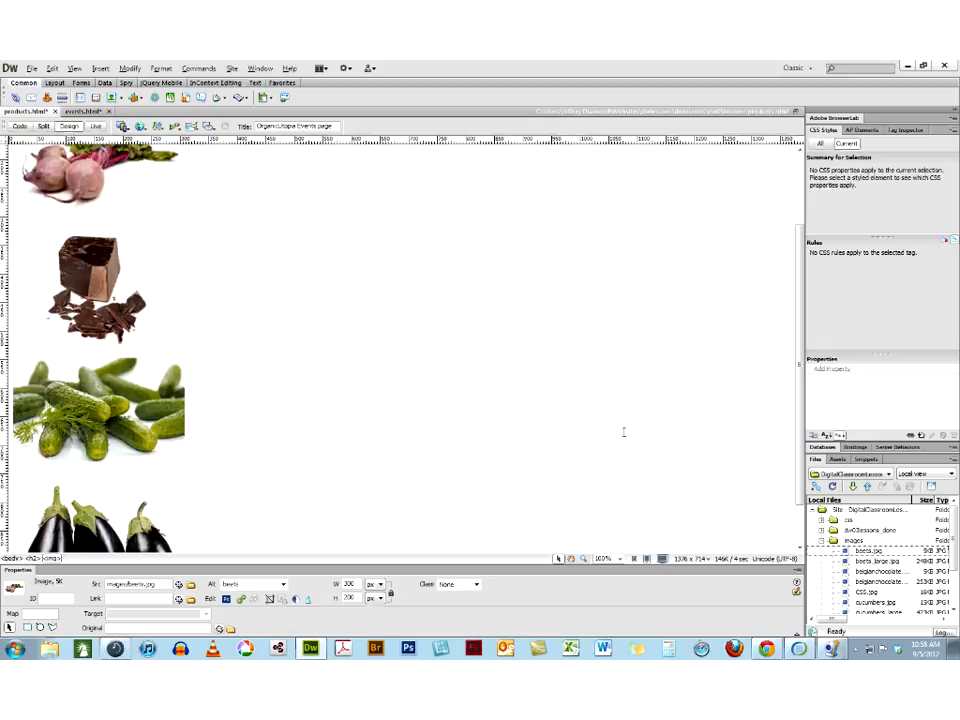
Increase the beets image's contrast to 18 with brightness left at 0, and deselect the image
left_click(295, 598)
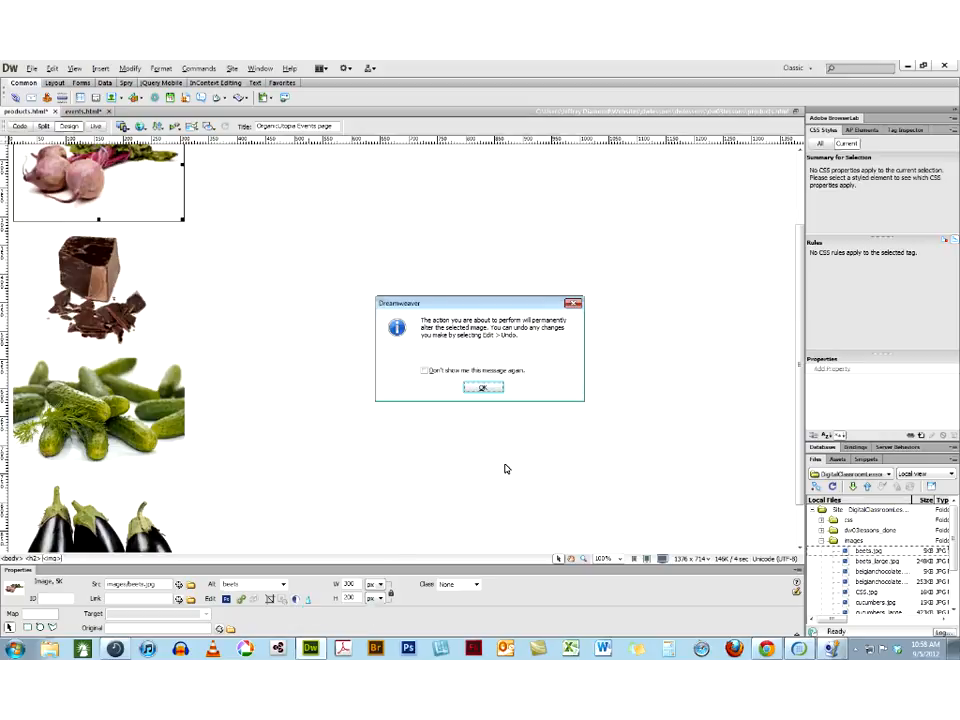
left_click(483, 391)
mouse_move(548, 458)
left_mouse_down()
mouse_move(596, 463)
mouse_move(540, 463)
mouse_move(557, 469)
left_mouse_up()
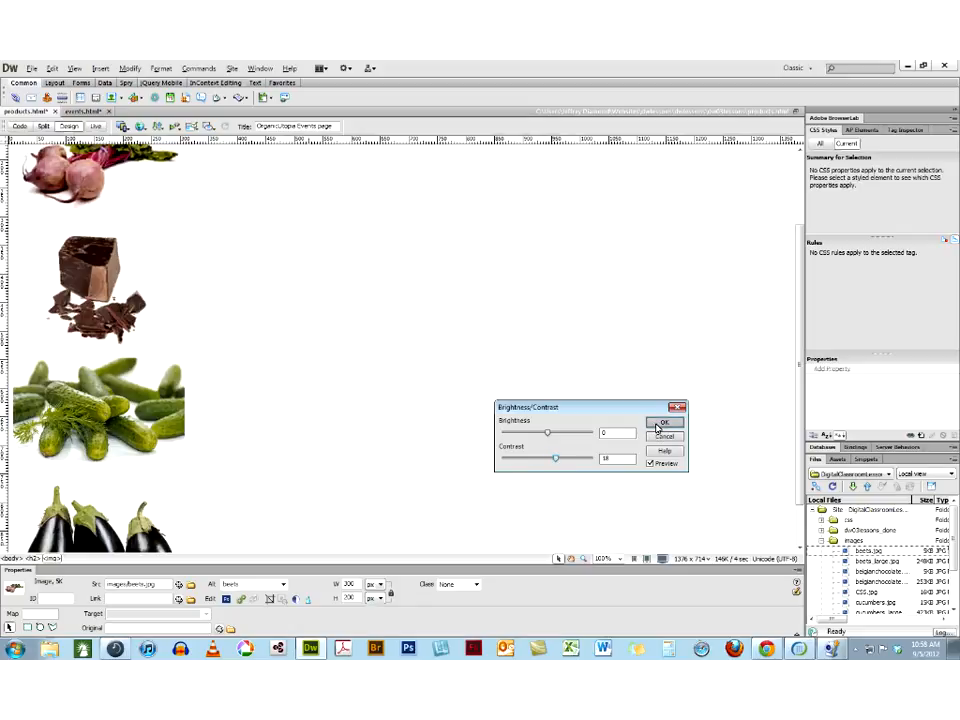
left_click(657, 427)
left_click(489, 326)
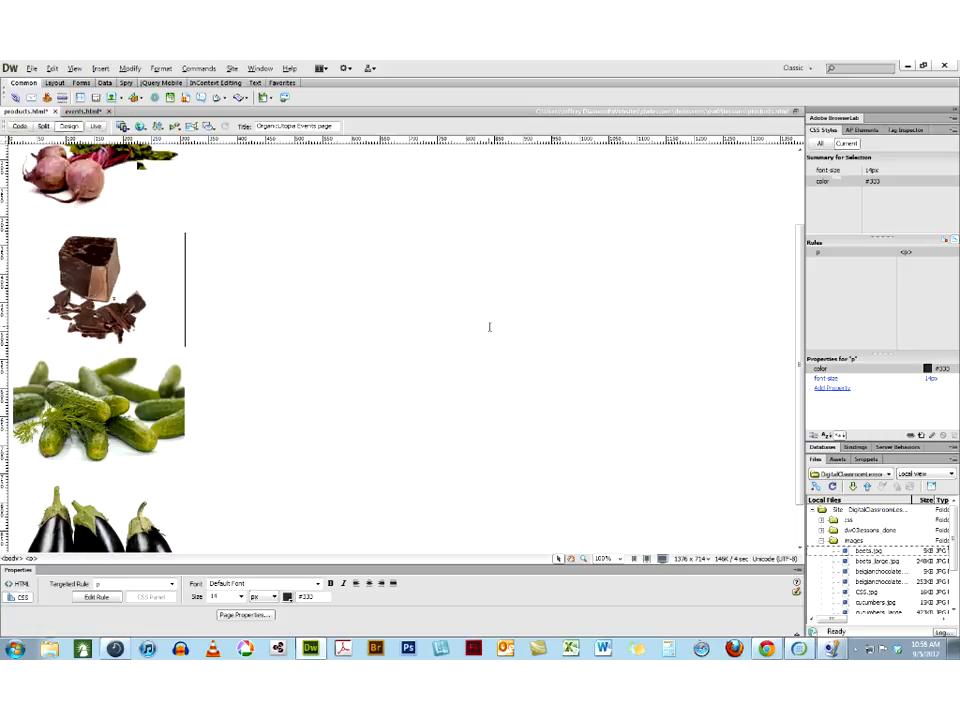
Link the beets image to beets_large.jpg from the images folder
scroll(489, 326, "up", 2)
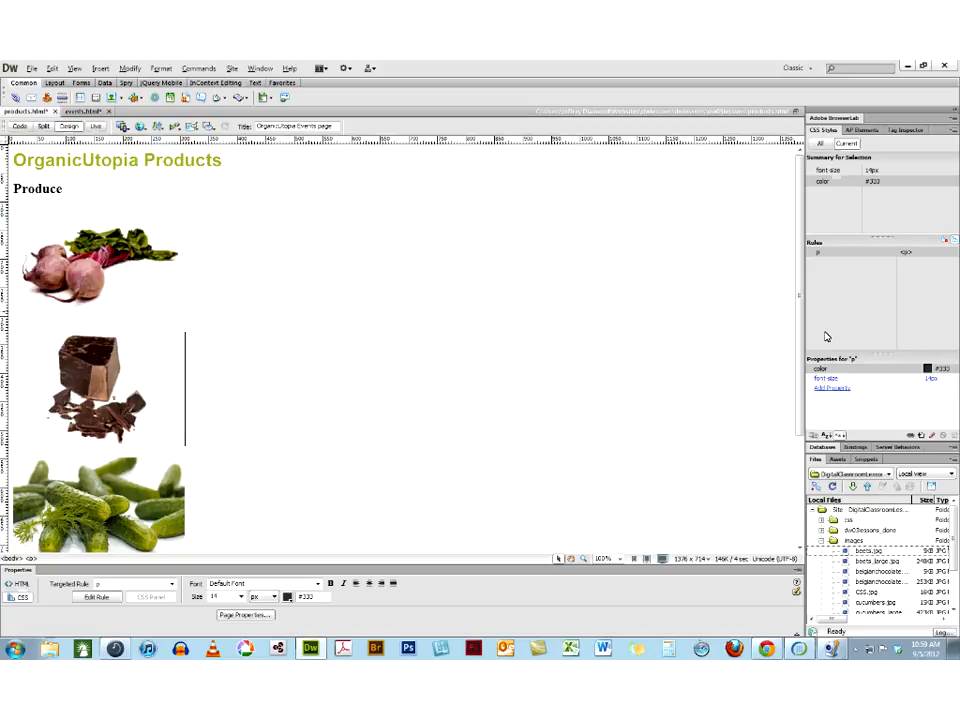
left_click(70, 272)
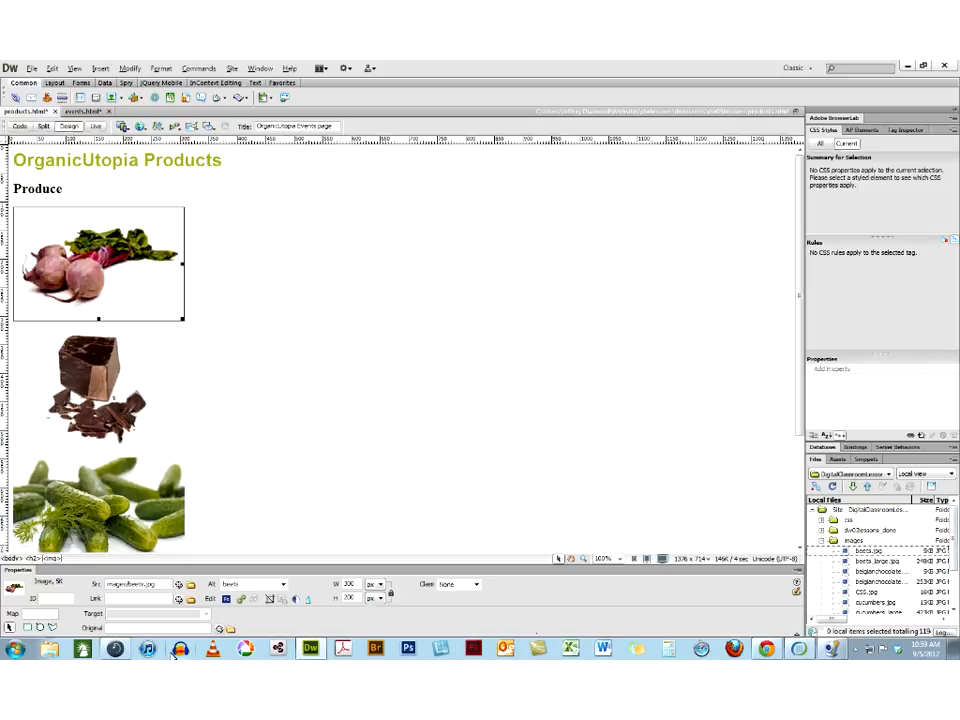
left_click(192, 600)
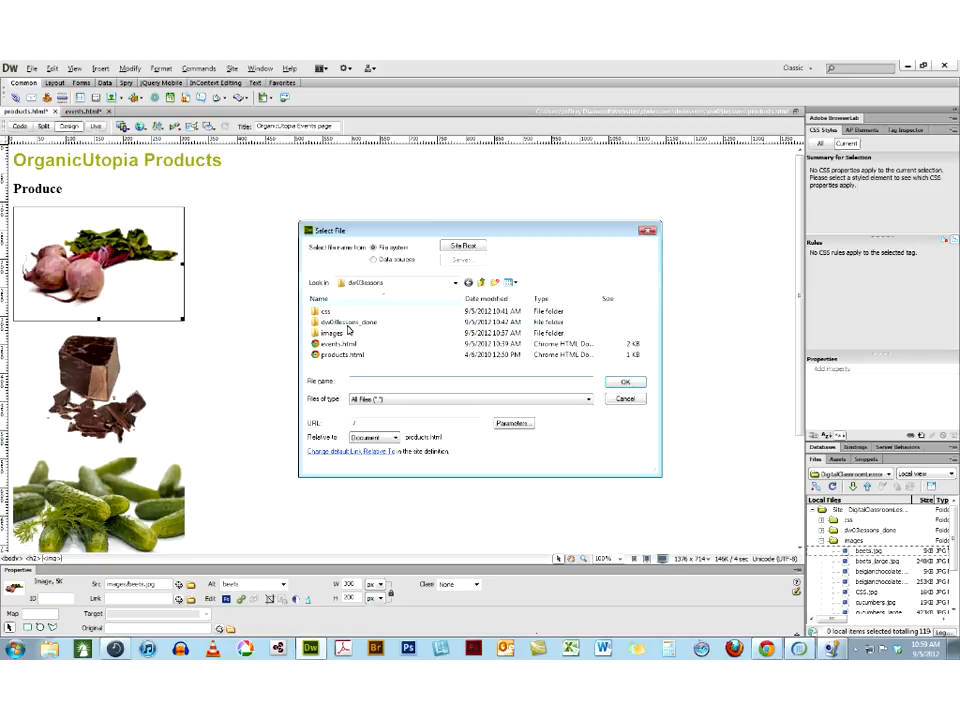
double_click(332, 334)
left_click(388, 337)
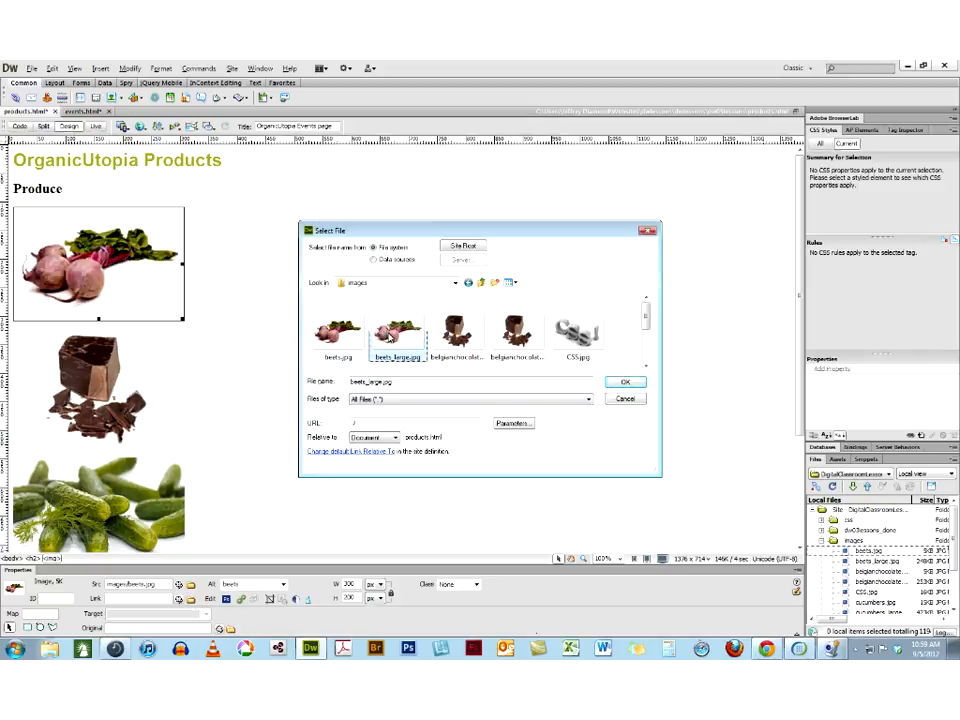
left_click(629, 390)
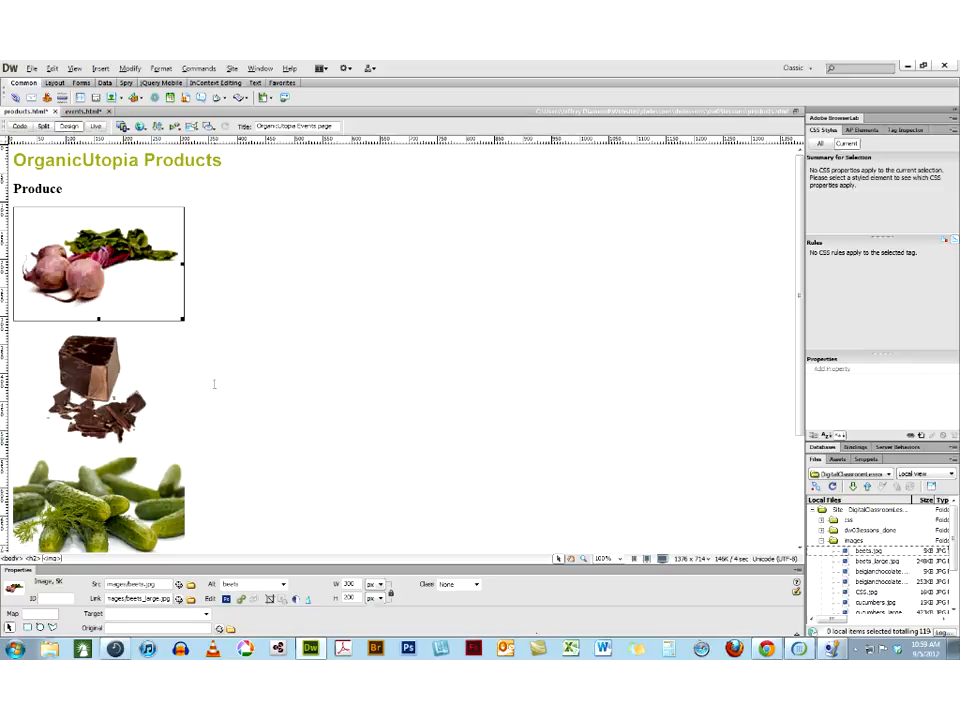
Link the chocolate image to the larger Belgian chocolate file and the cucumbers image to the cucumbers_large file in the images folder
left_click(97, 376)
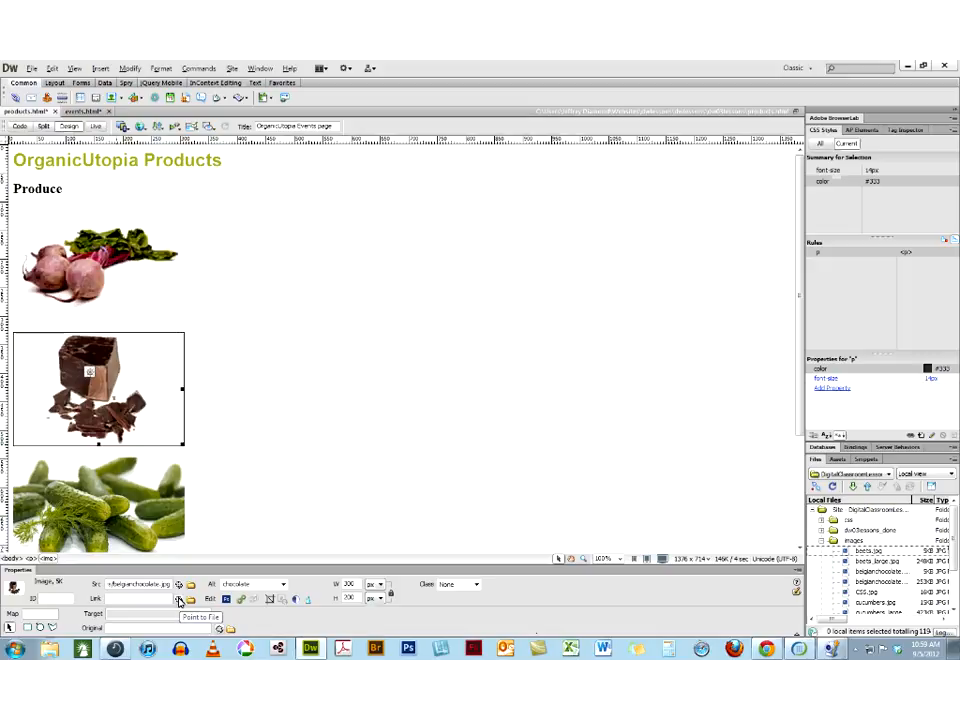
left_click_drag(179, 600, 868, 581)
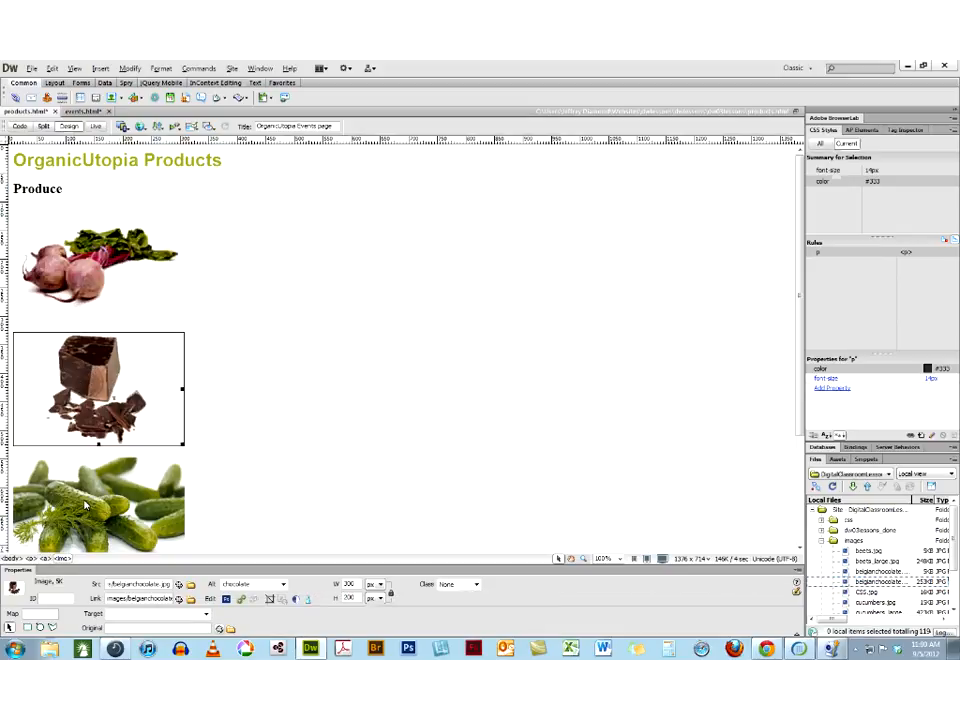
left_click(85, 506)
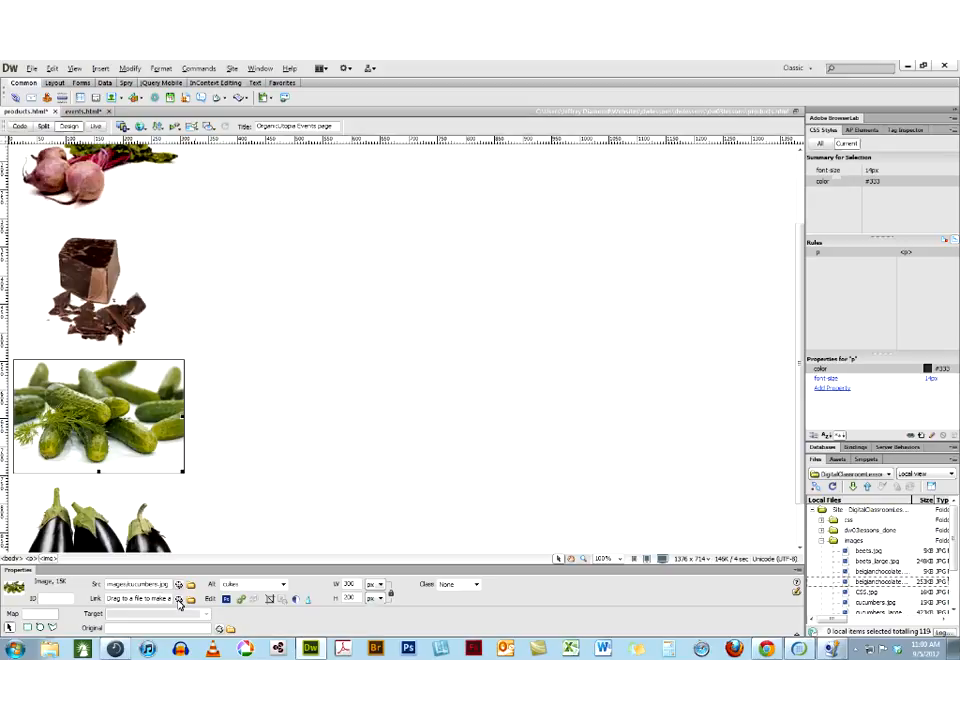
left_click_drag(683, 606, 883, 565)
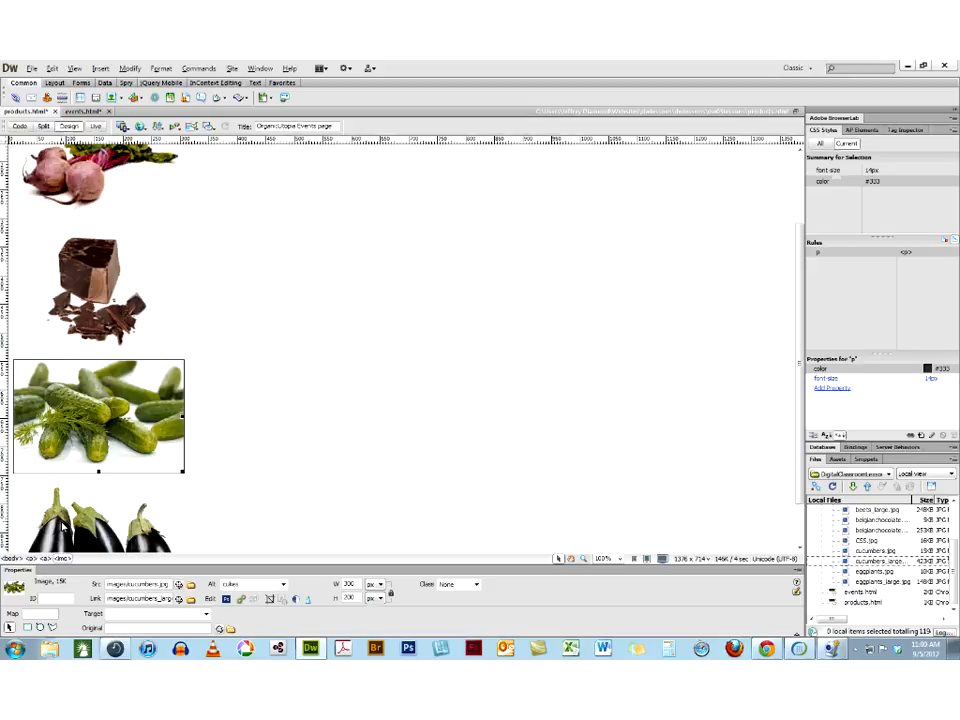
Link the eggplants image to eggplants_large.jpg from the images folder
left_click(63, 529)
left_click(191, 599)
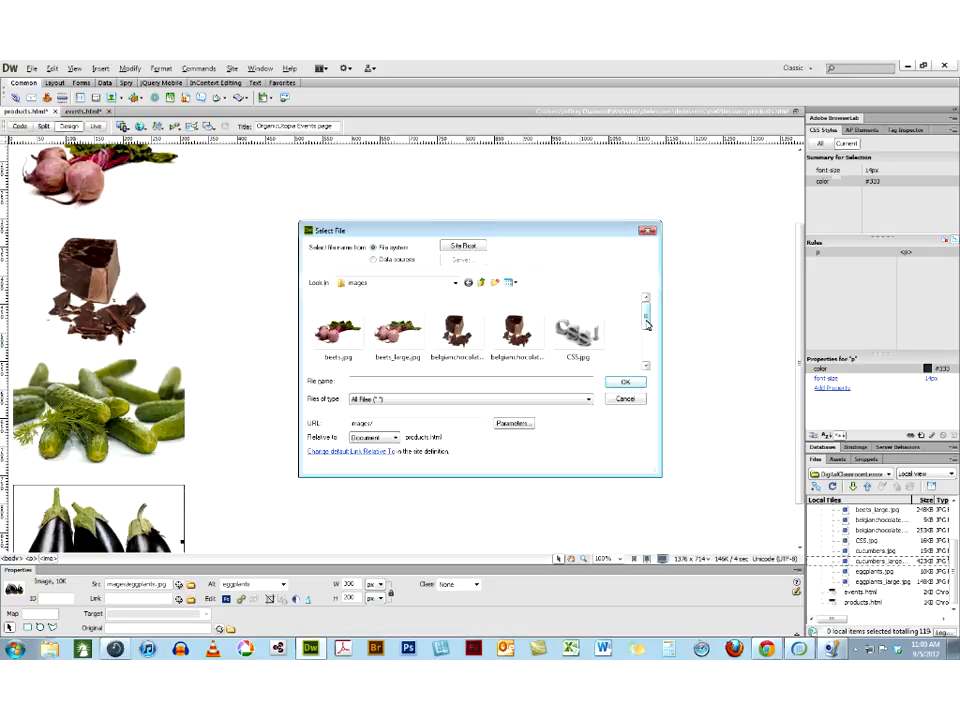
scroll(646, 323, "down", 3)
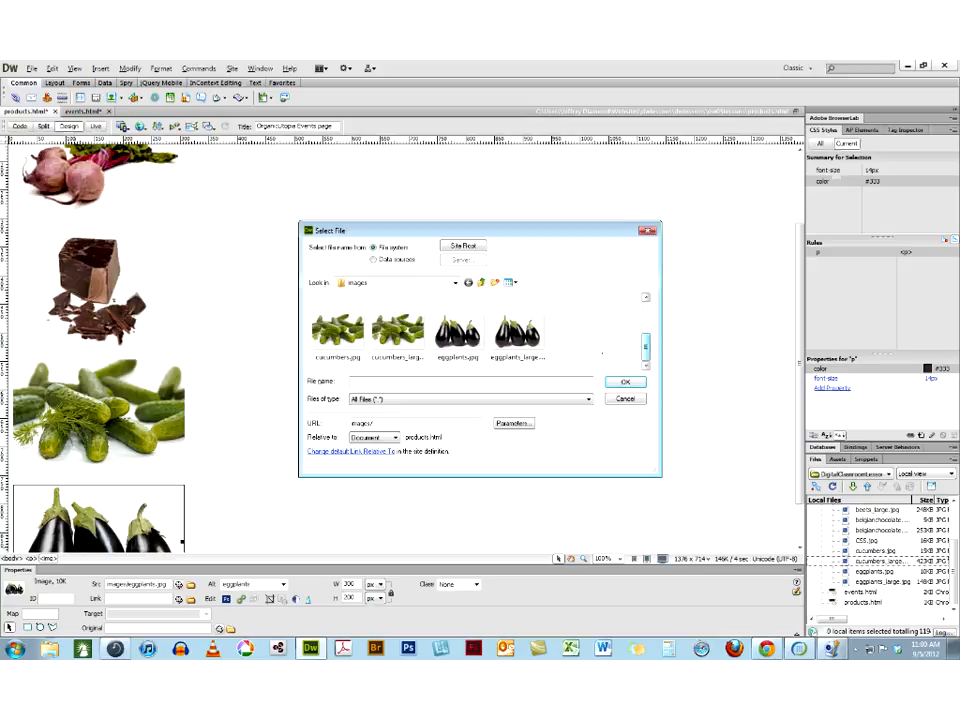
left_click(516, 340)
left_click(622, 384)
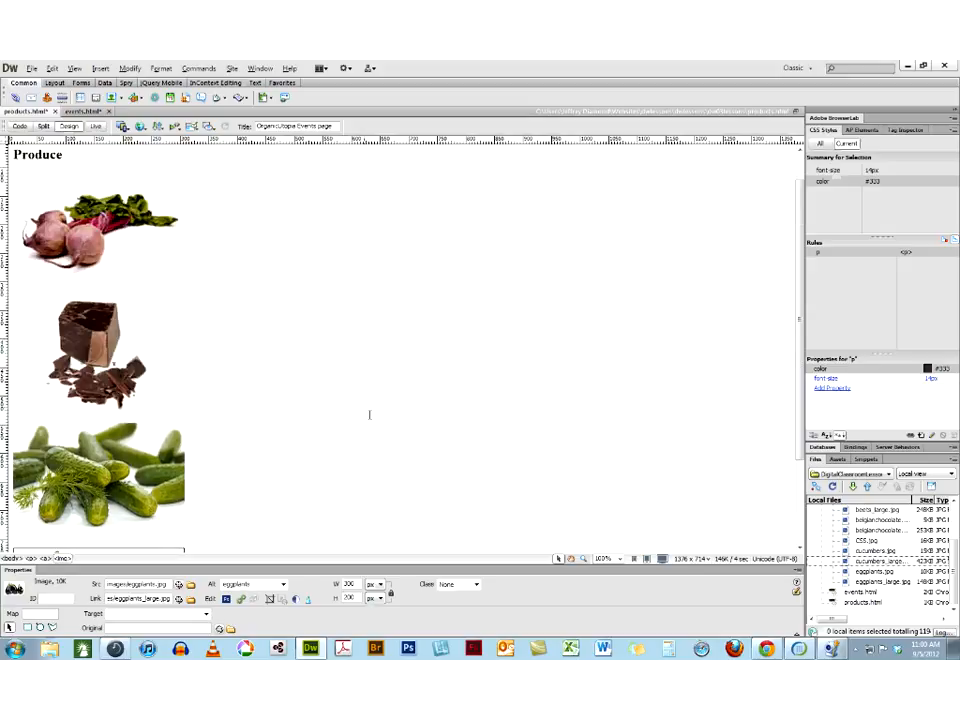
Save products.html, preview it in Chrome and switch back to Dreamweaver
left_click(101, 265)
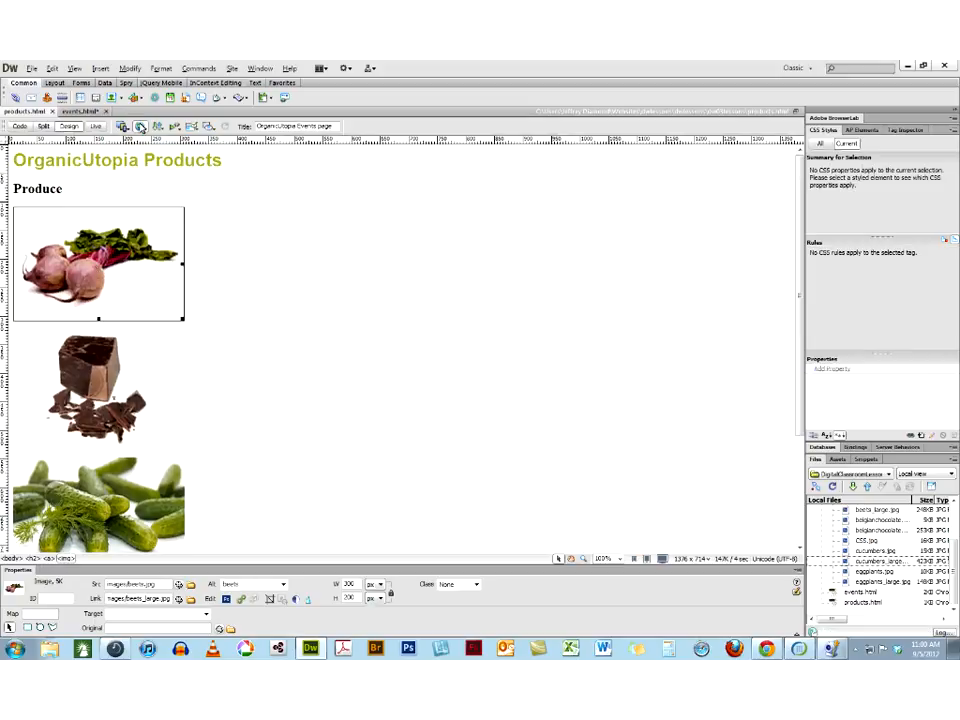
left_click(141, 126)
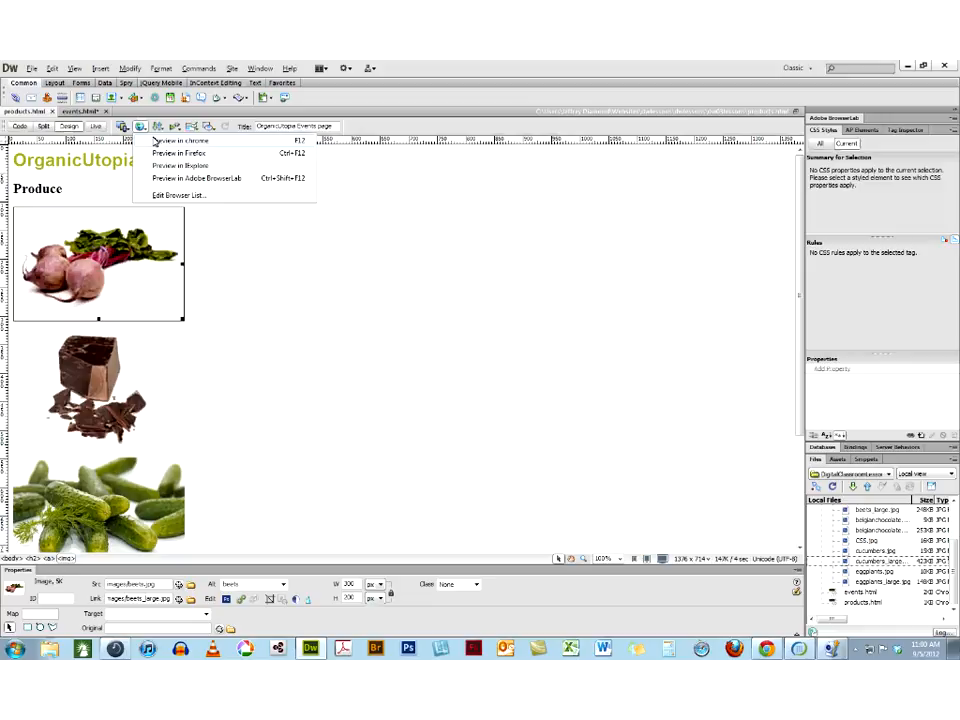
left_click(165, 141)
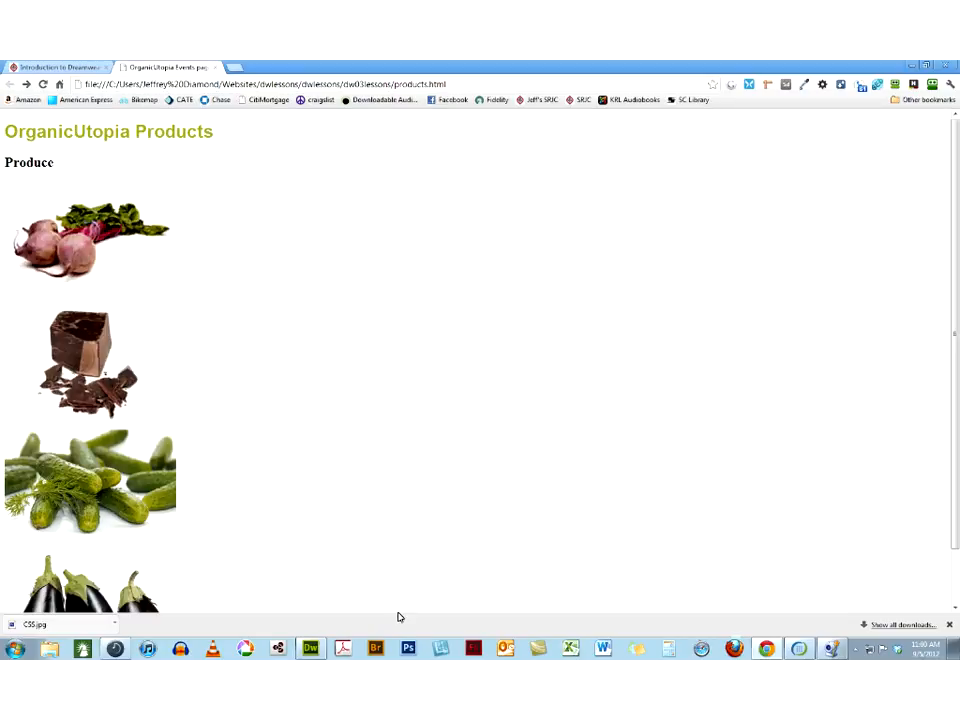
left_click(311, 650)
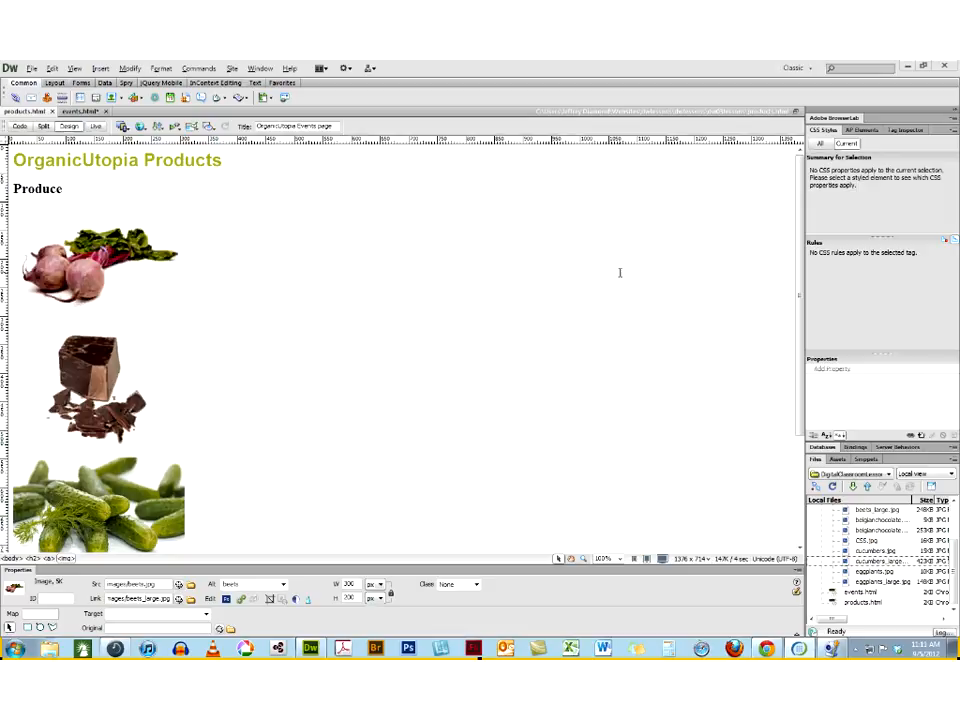
left_click(86, 256)
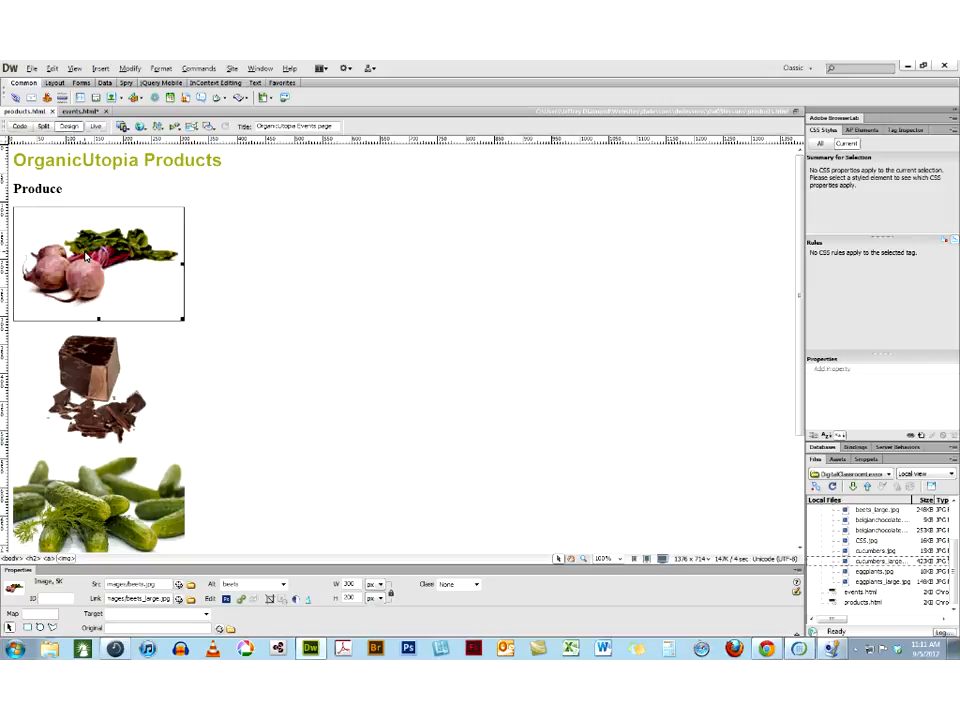
left_click(189, 602)
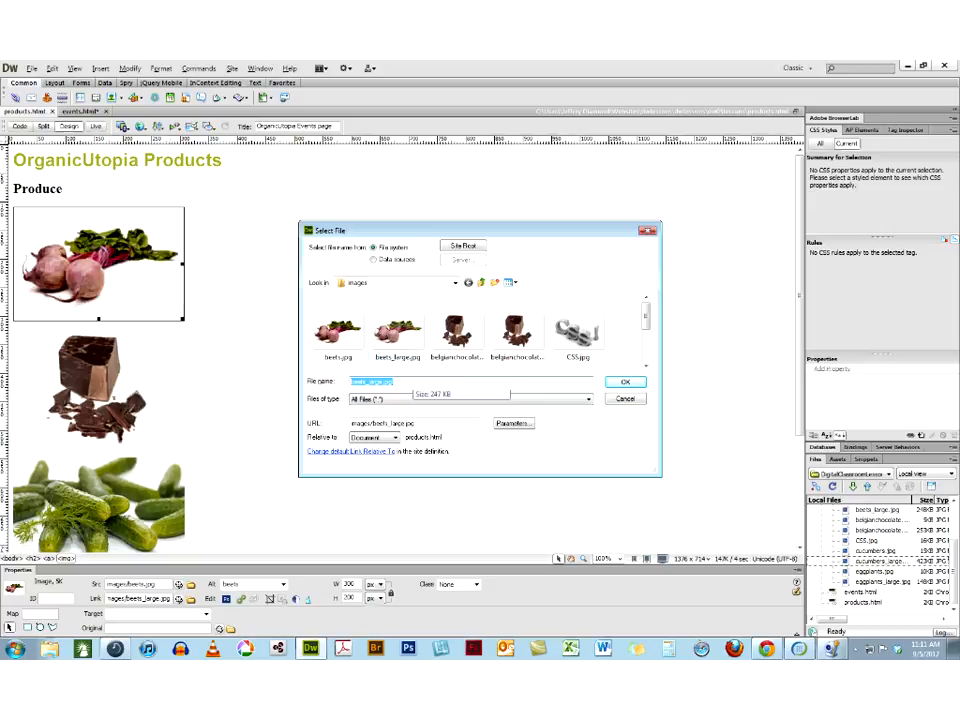
left_click(622, 399)
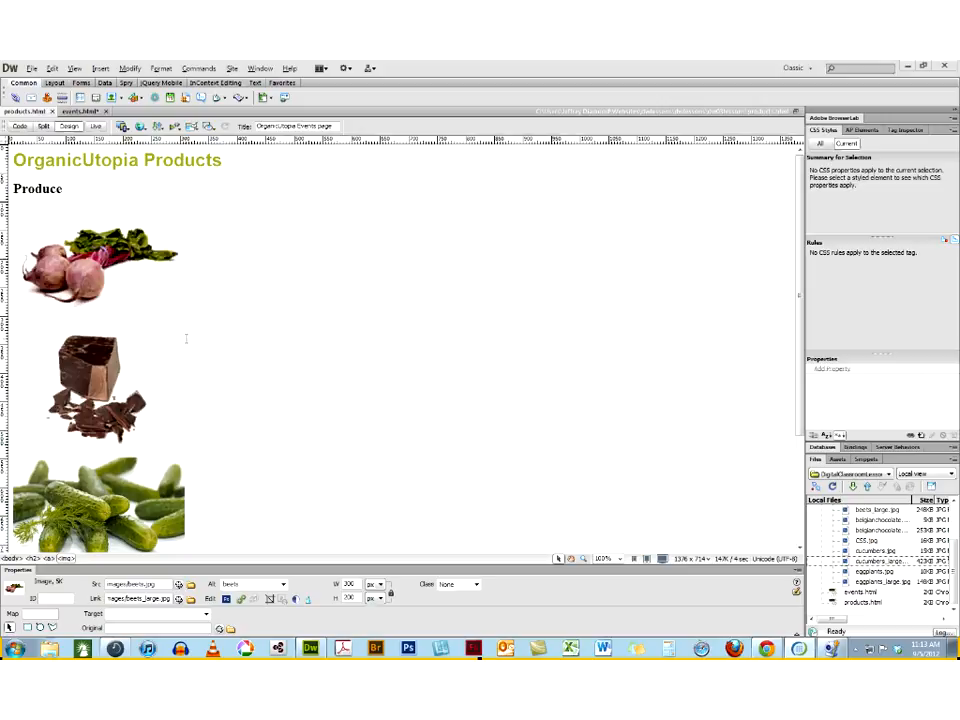
Open the preview browser list for editing and examine the default settings of chrome, Firefox and IExplore and the temporary file option
left_click(141, 127)
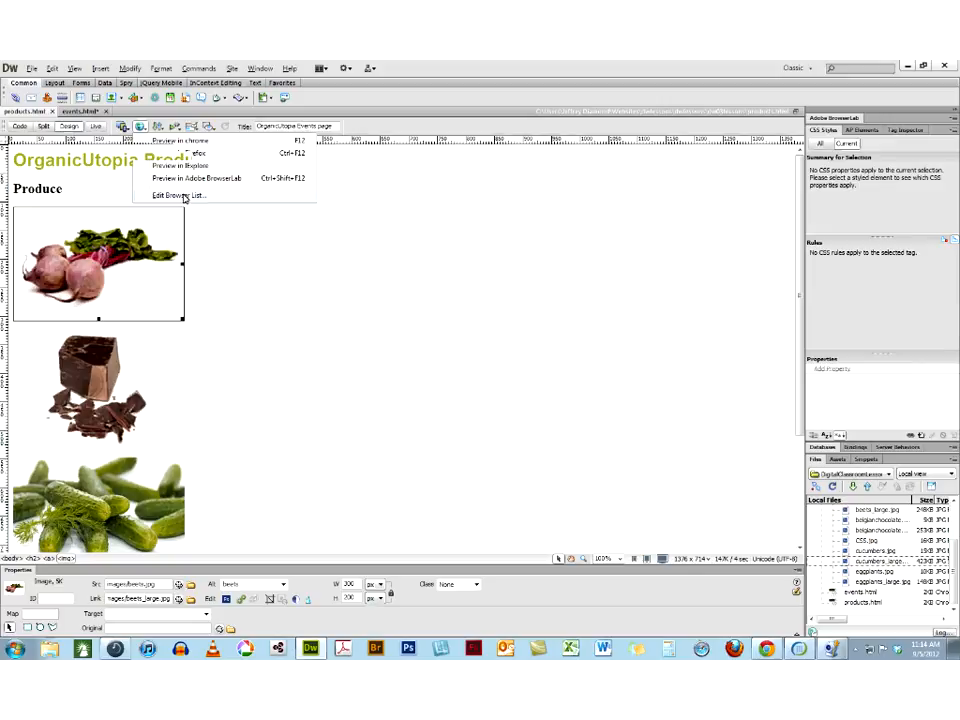
left_click(182, 196)
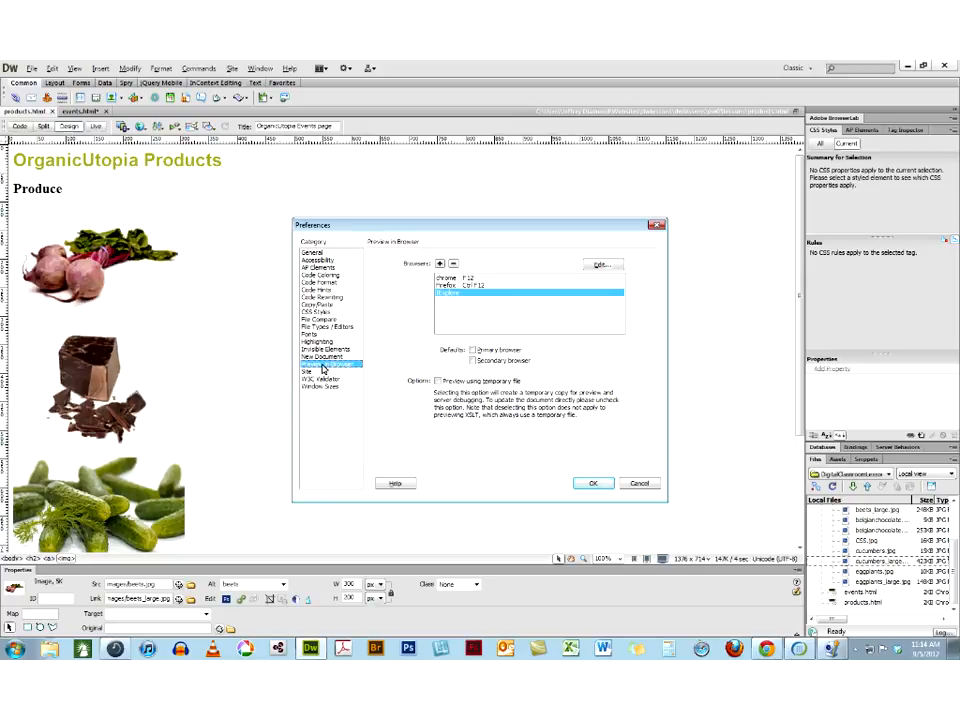
left_click(447, 278)
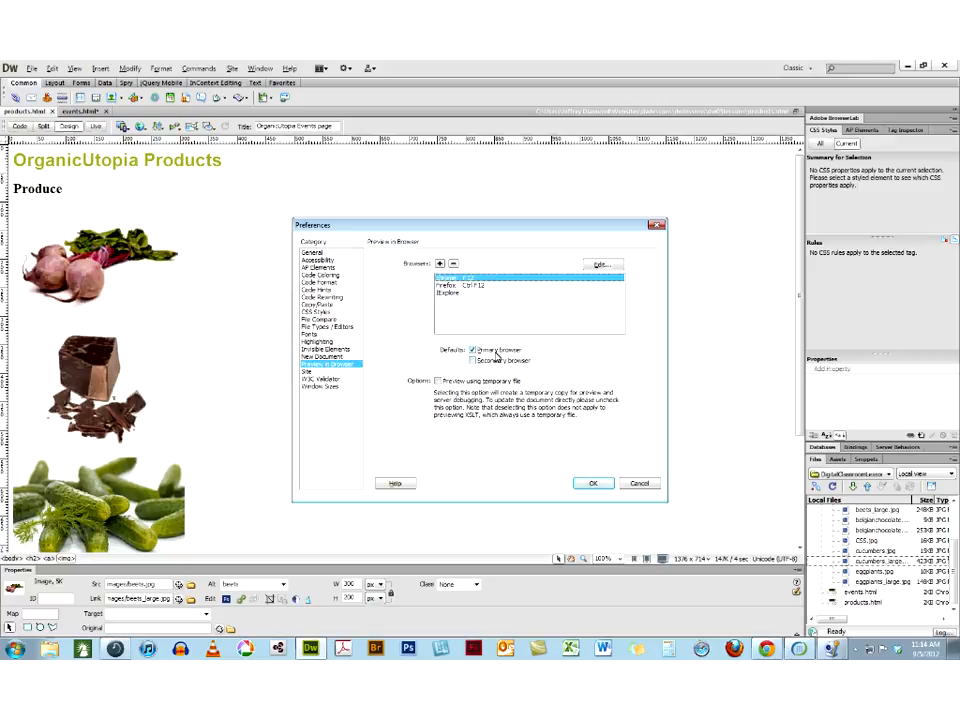
left_click(456, 286)
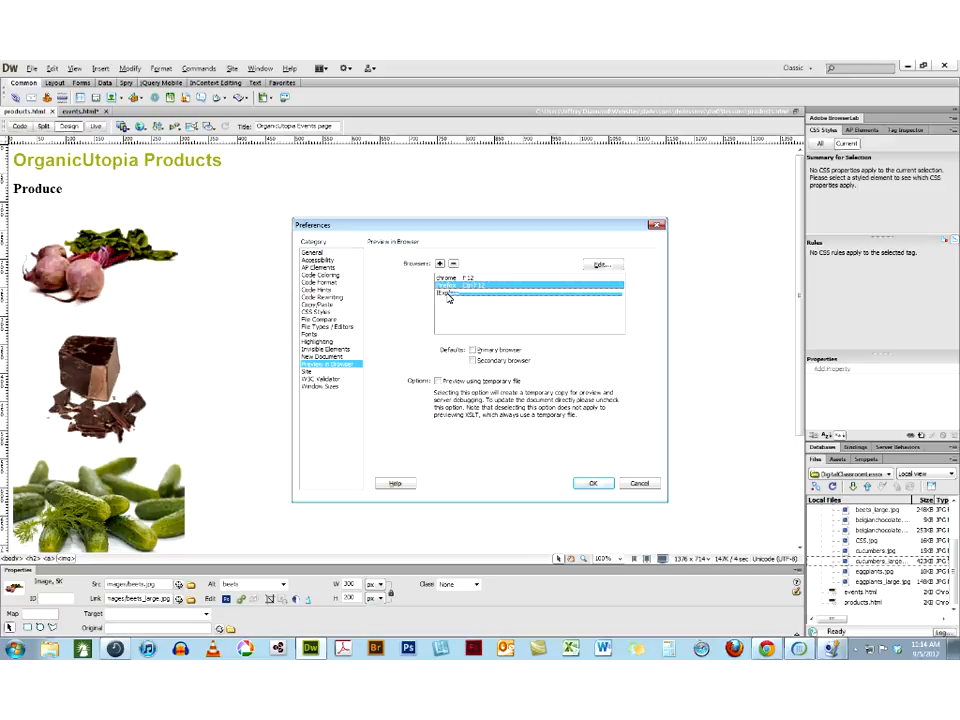
left_click(446, 293)
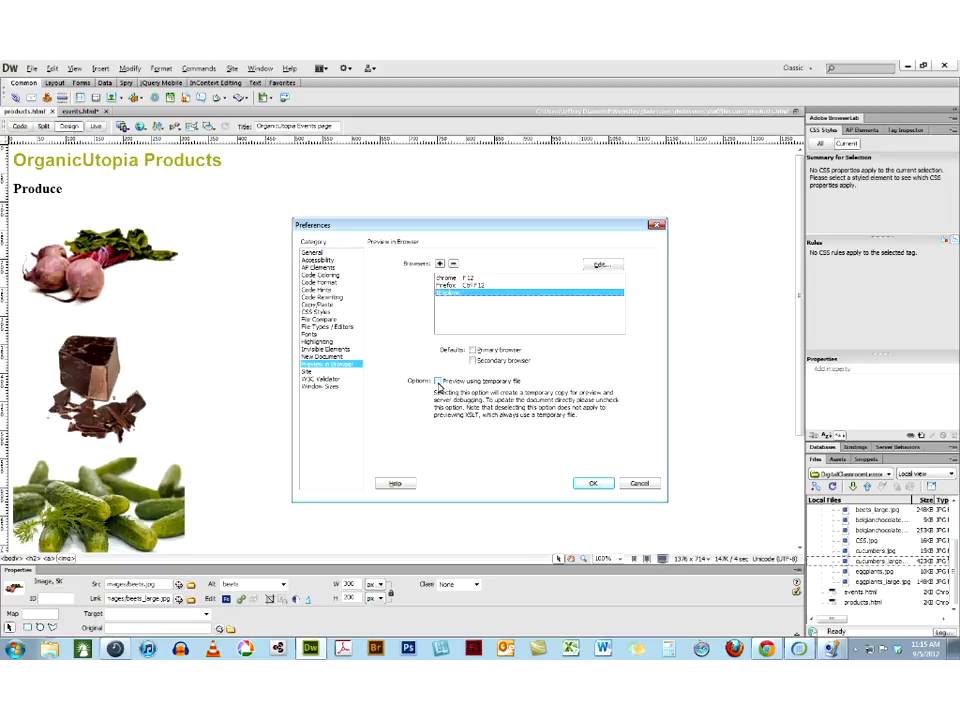
left_click(438, 382)
Inspect how the IExplore entry's application is chosen, cancel the edit and close the preferences
left_click(598, 266)
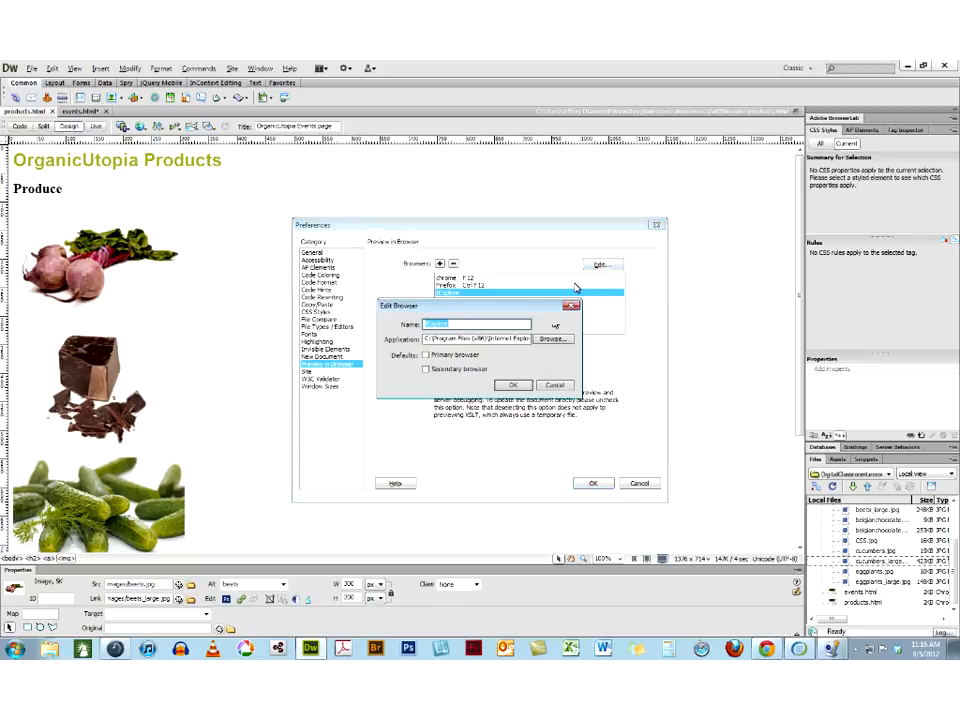
left_click(549, 341)
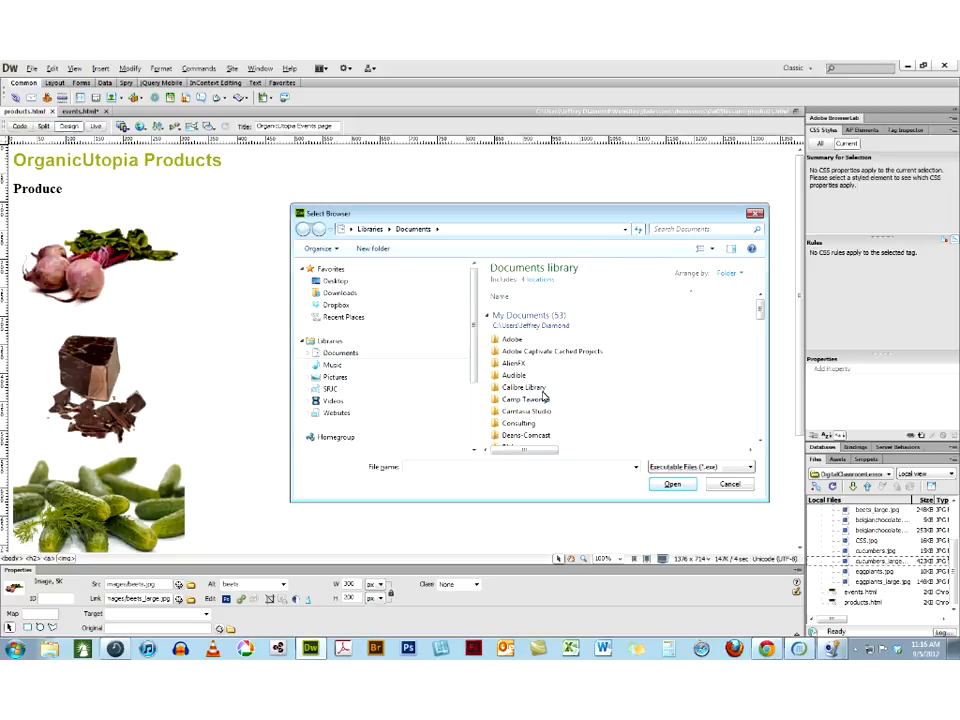
left_click(731, 485)
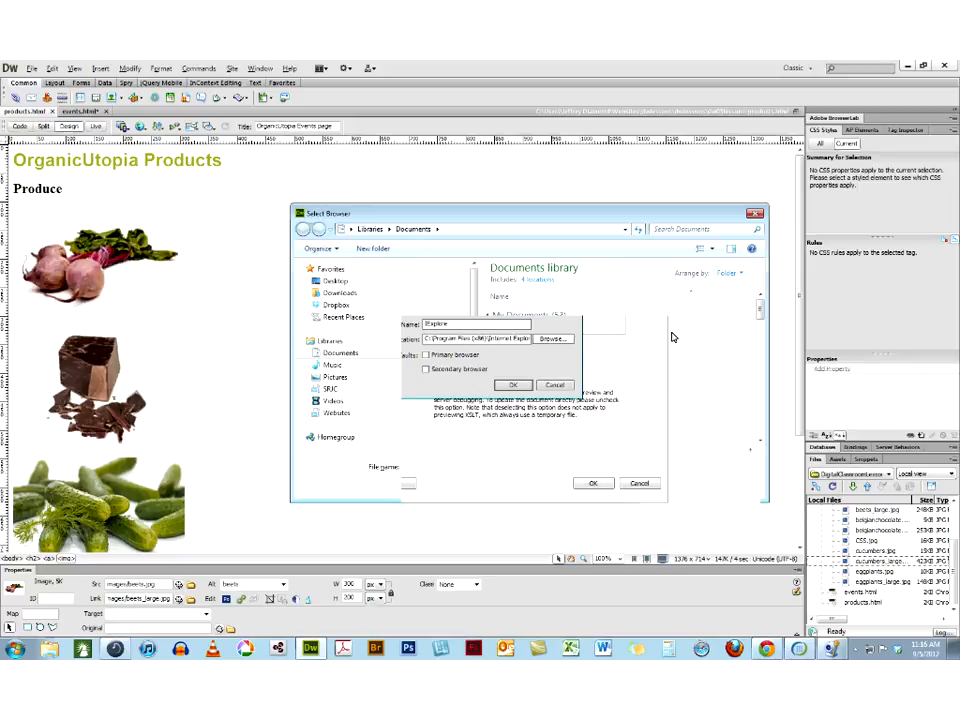
left_click(555, 385)
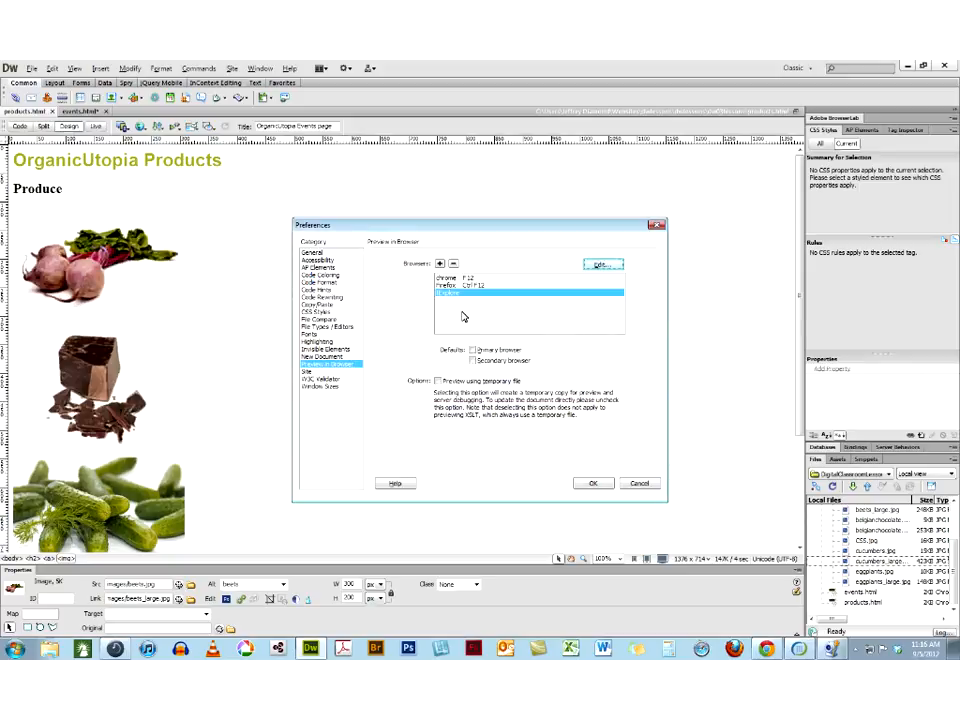
left_click(593, 483)
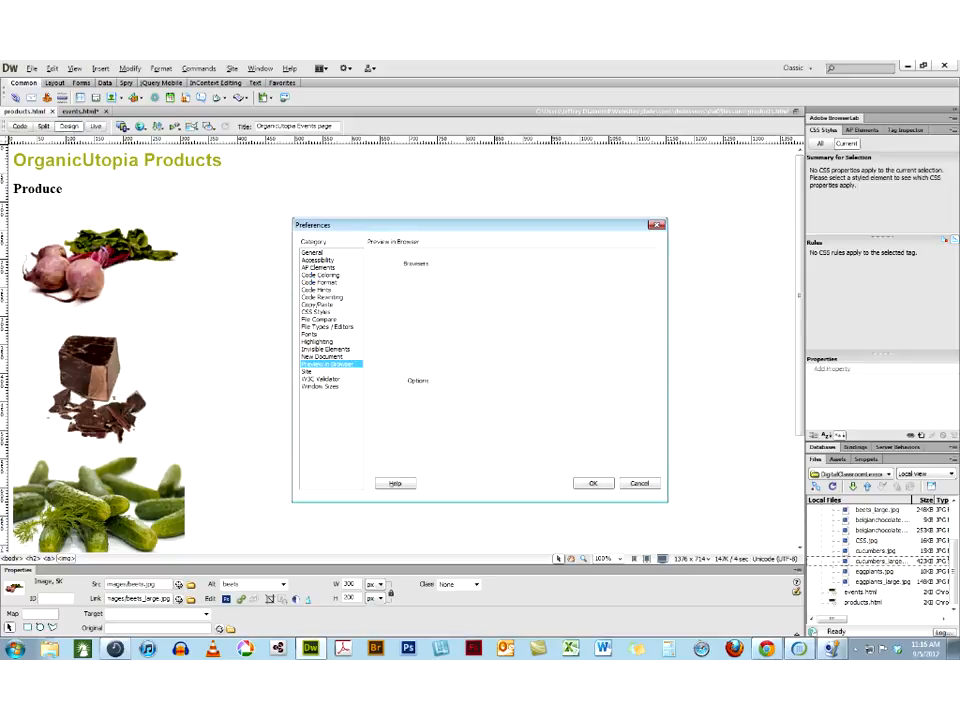
Preview the page in Chrome, testing the beets image's link and returning, and examine the page's local file address
left_click(142, 127)
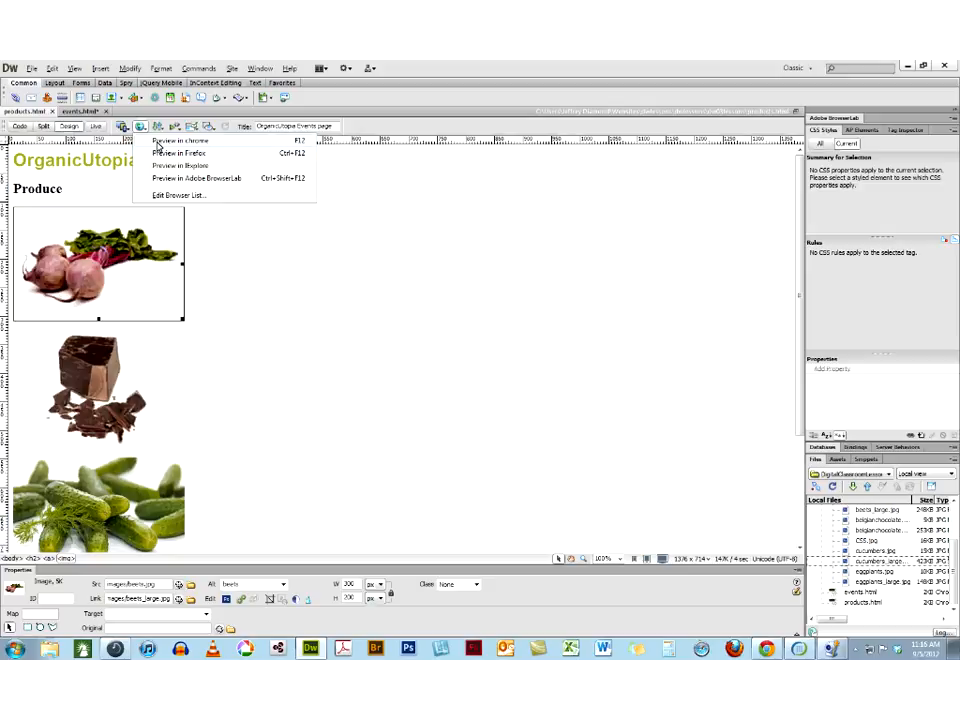
left_click(157, 145)
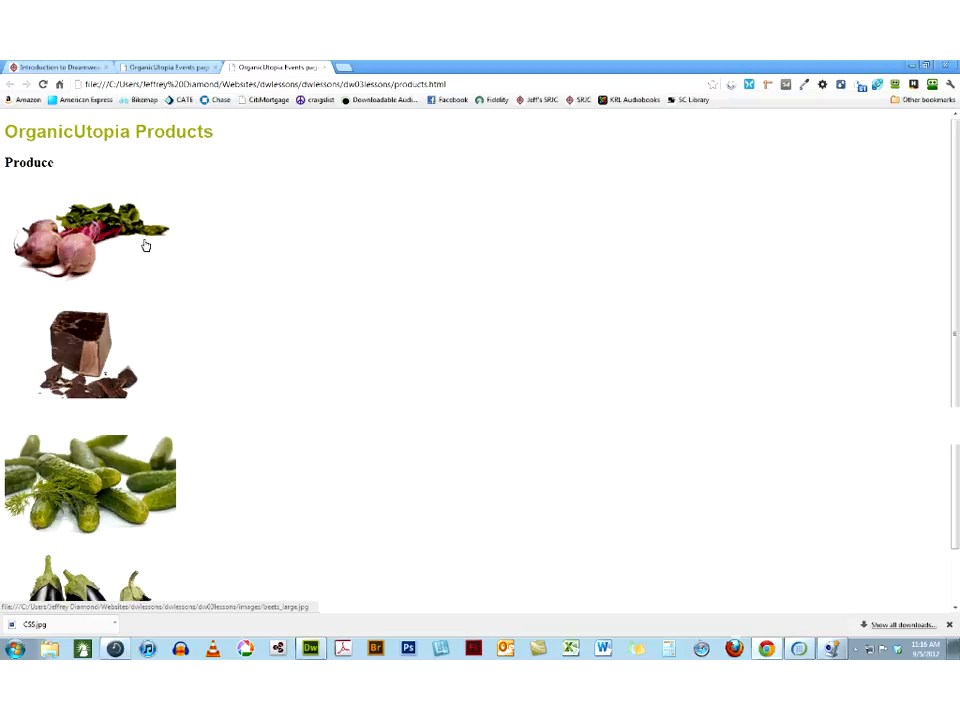
left_click(145, 245)
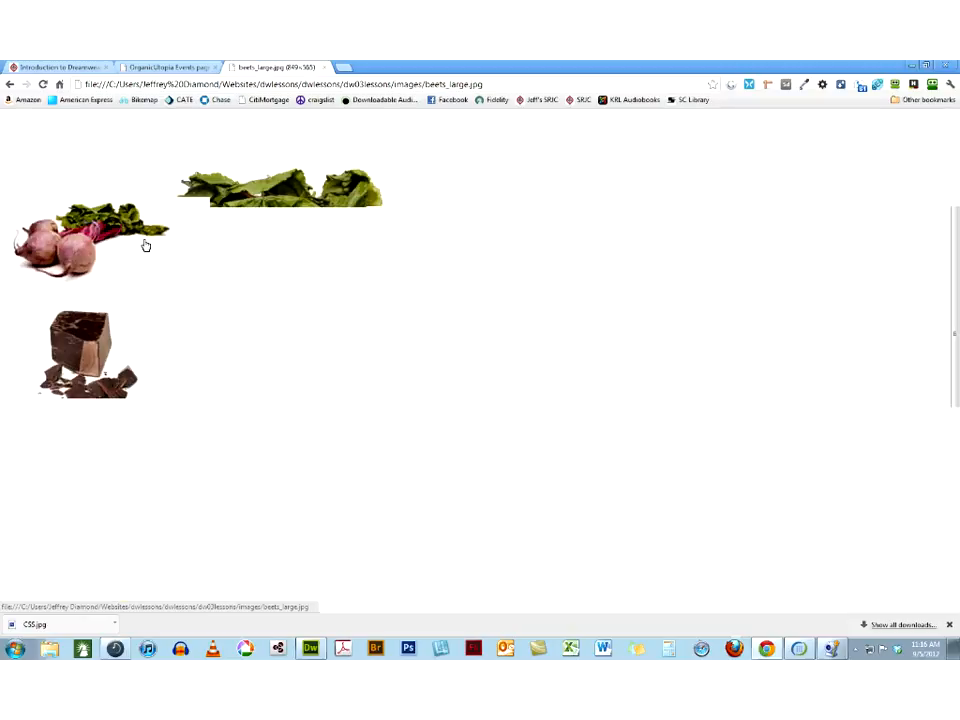
key("alt+Left")
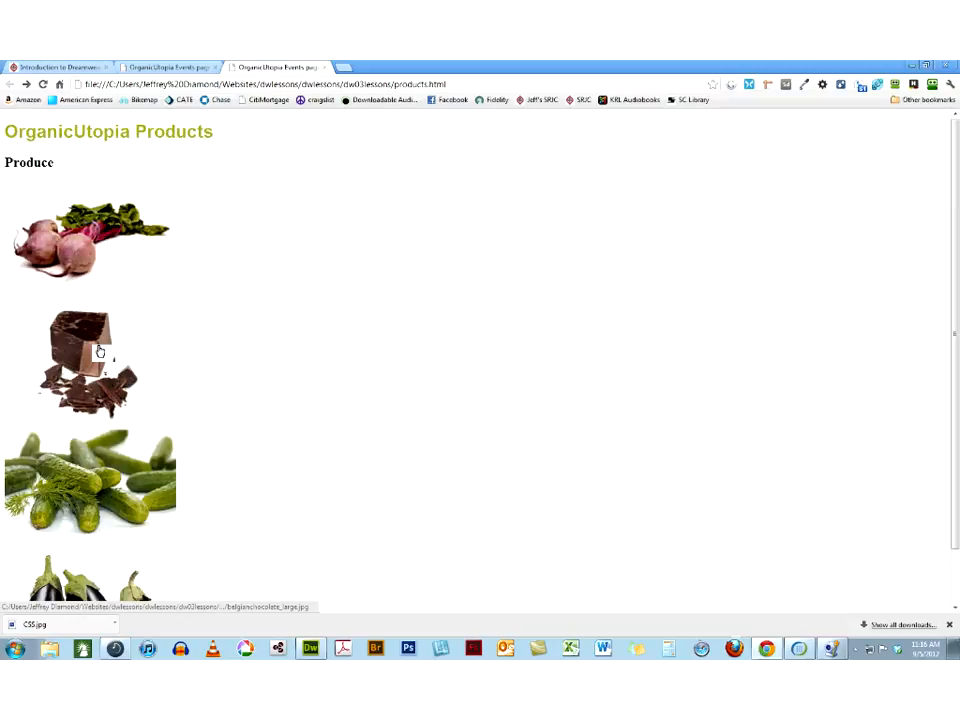
left_click(432, 86)
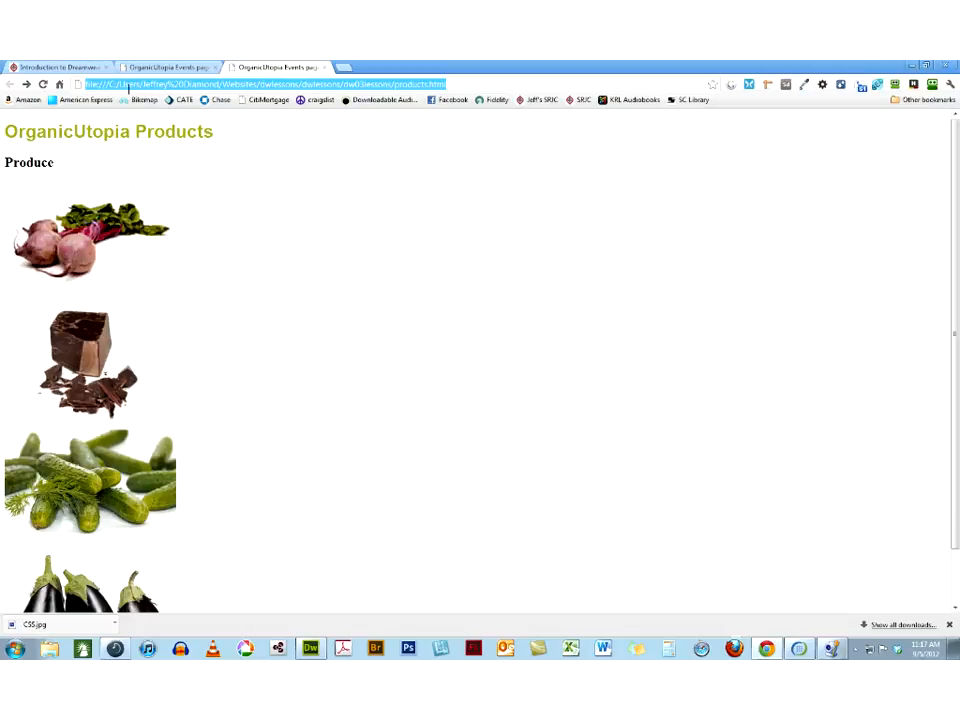
left_click(110, 84)
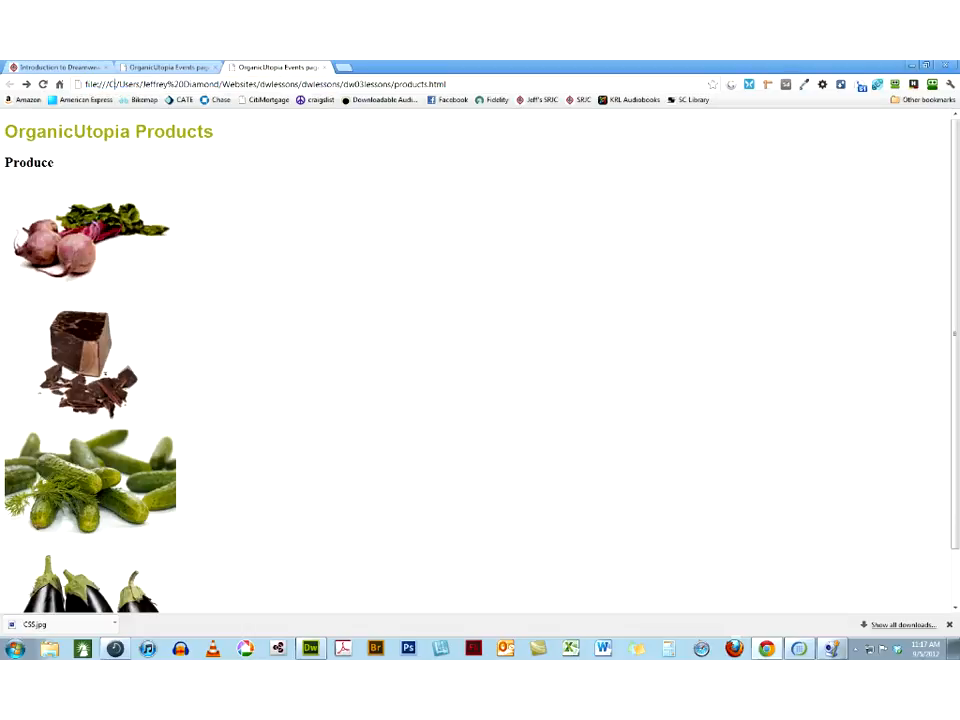
Highlight the page's full local file address, switch to Dreamweaver and check products.html in Live view before returning to Design view
left_click_drag(456, 82, 70, 68)
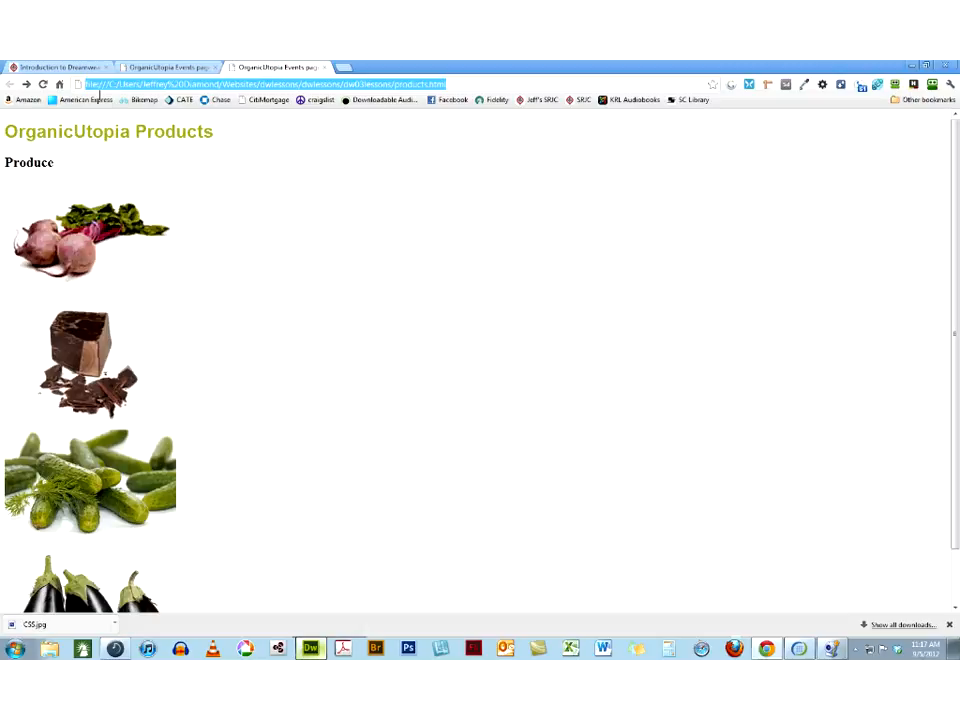
key("alt+Tab")
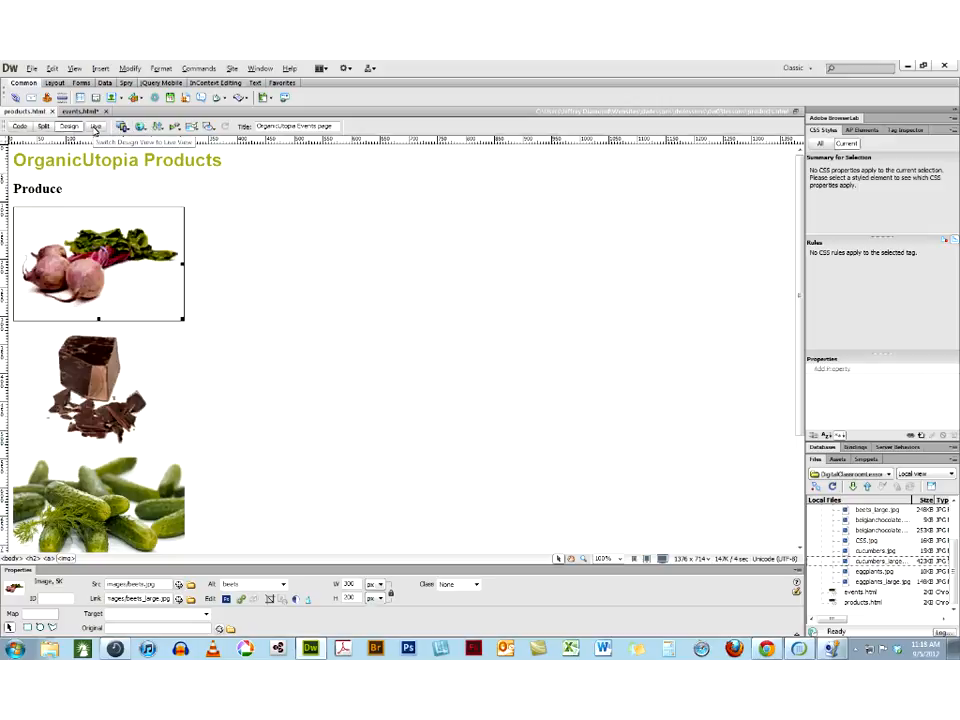
left_click(95, 128)
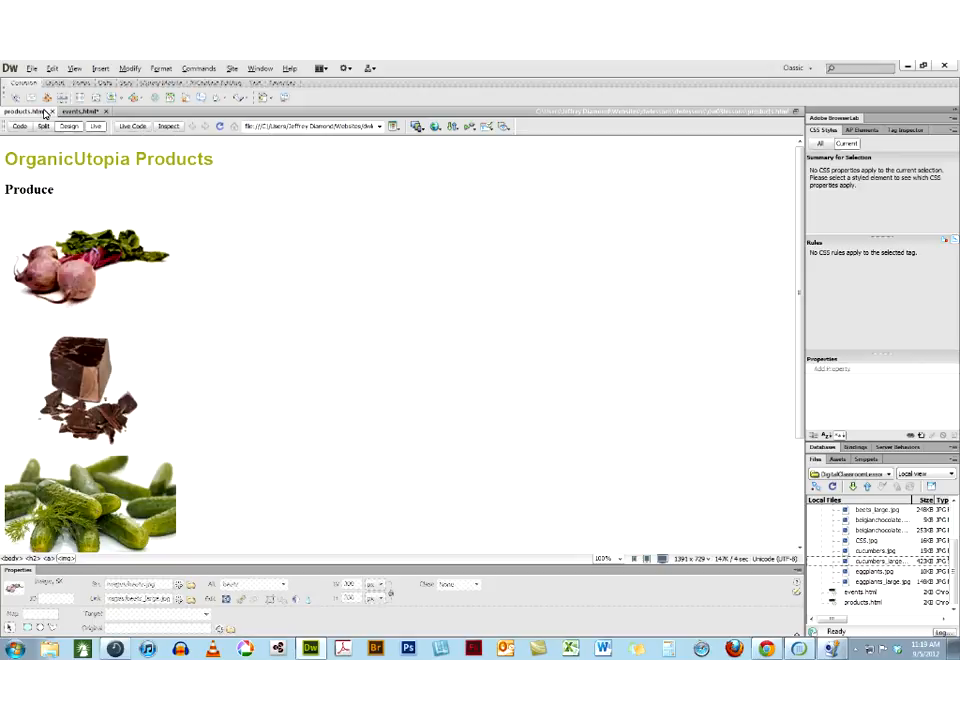
left_click(90, 128)
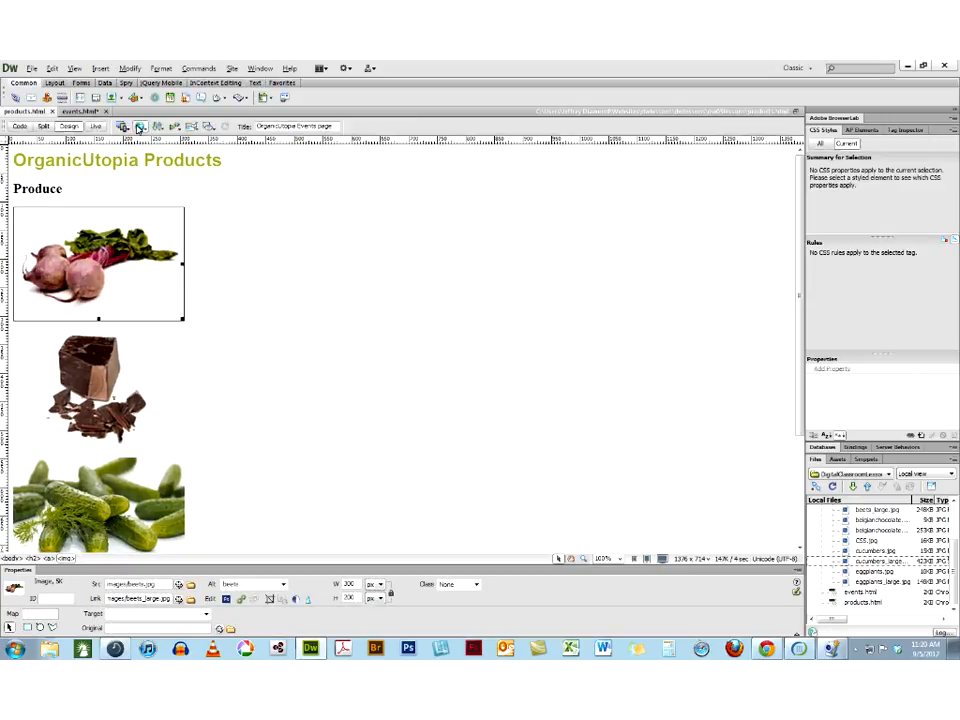
Preview products.html in Chrome, try the Web Developer extension's local CSS validation and switch back to Dreamweaver
left_click(139, 128)
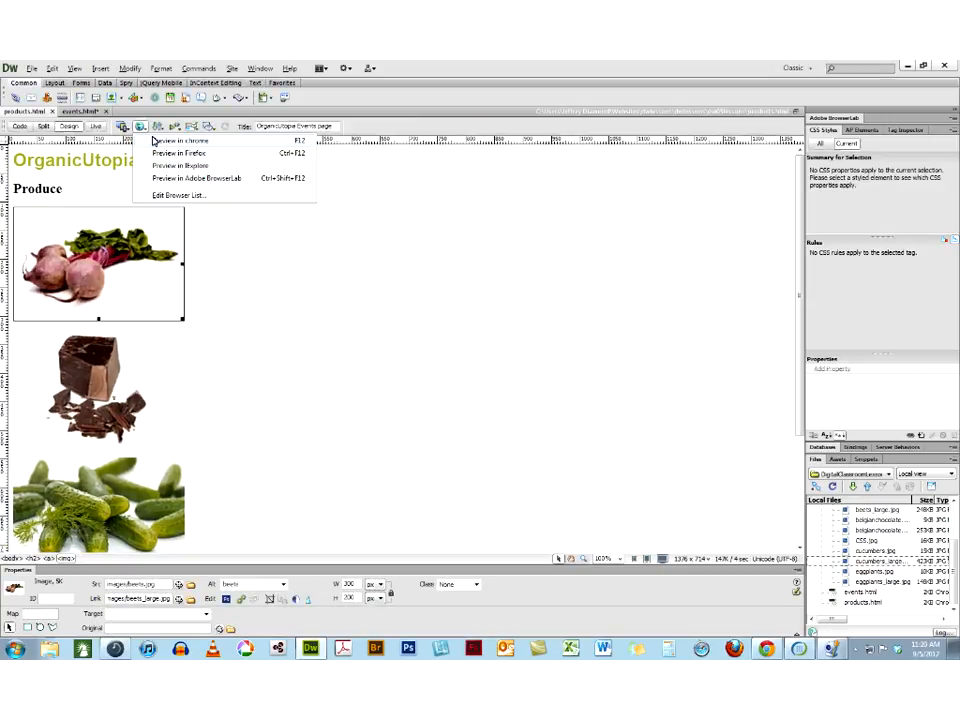
left_click(155, 141)
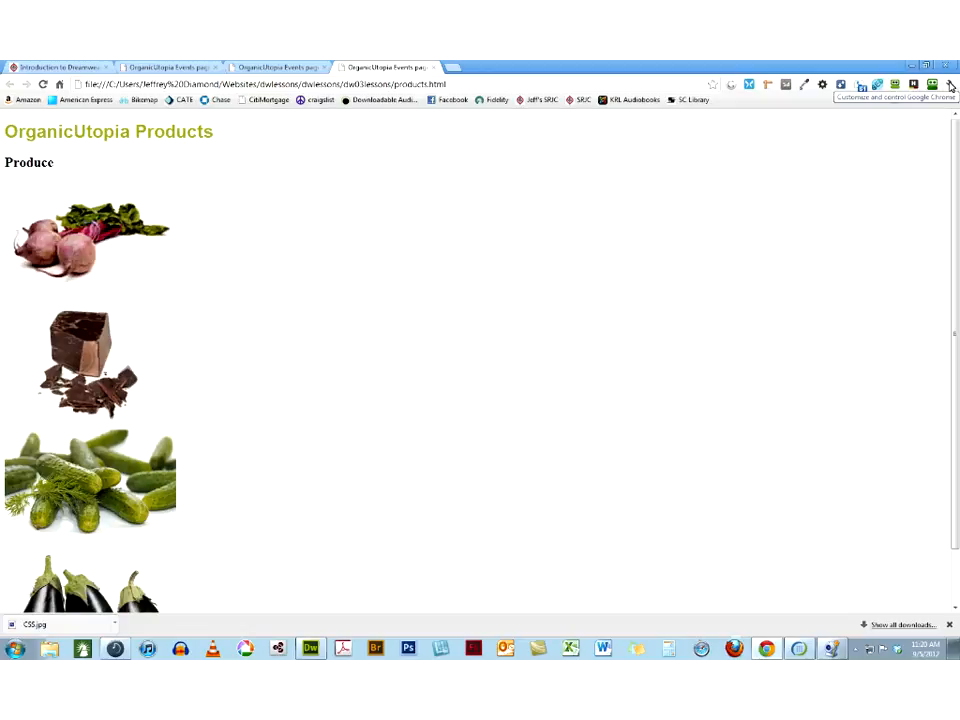
left_click(821, 86)
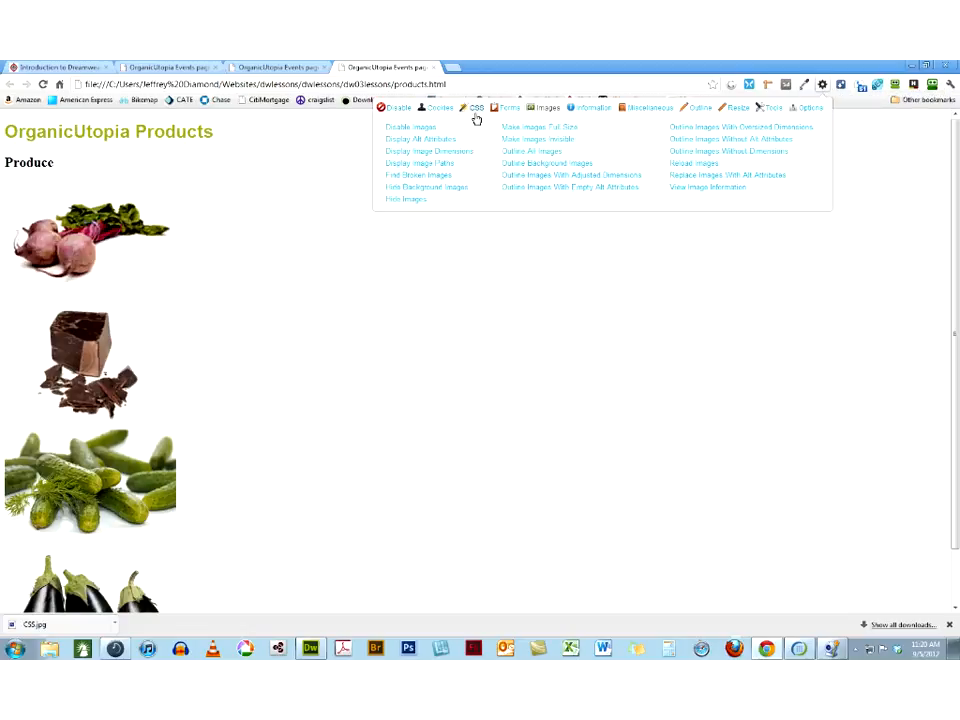
left_click(476, 118)
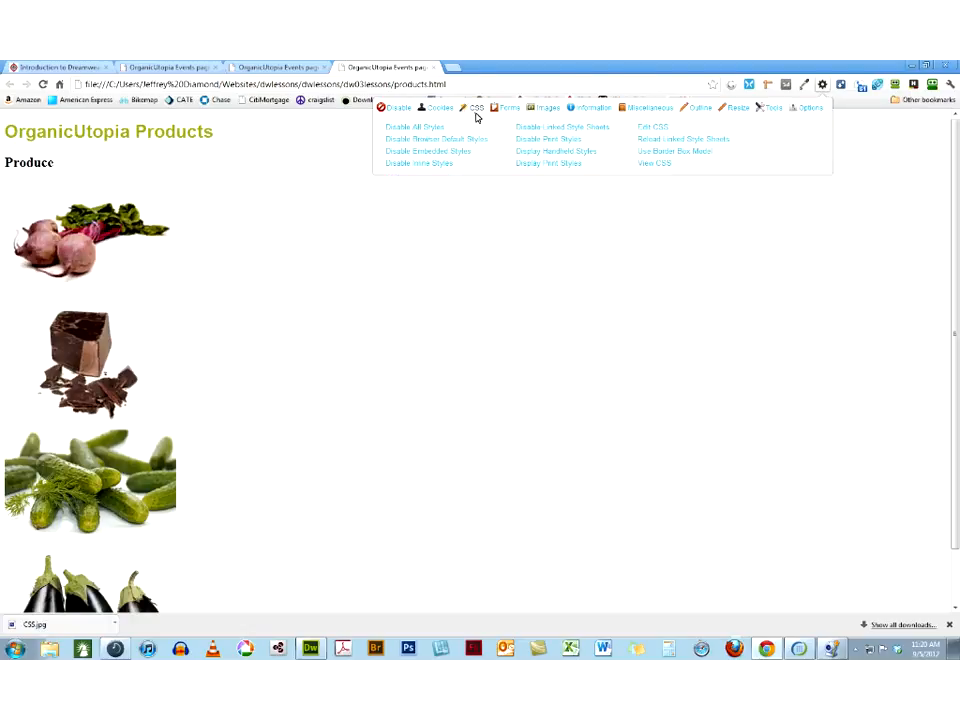
left_click(771, 107)
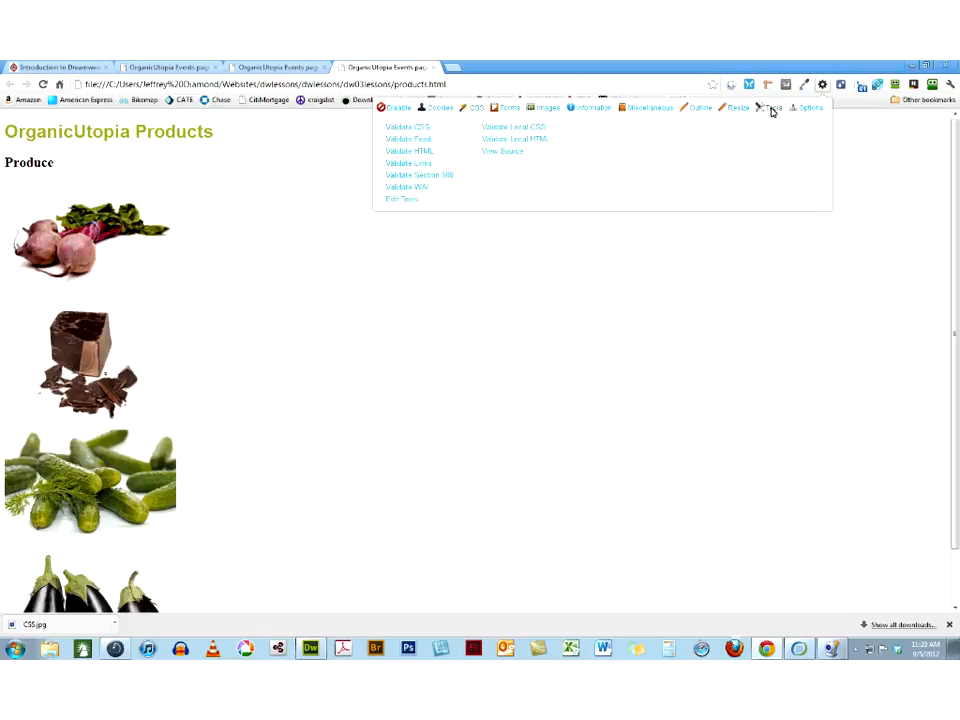
left_click(511, 131)
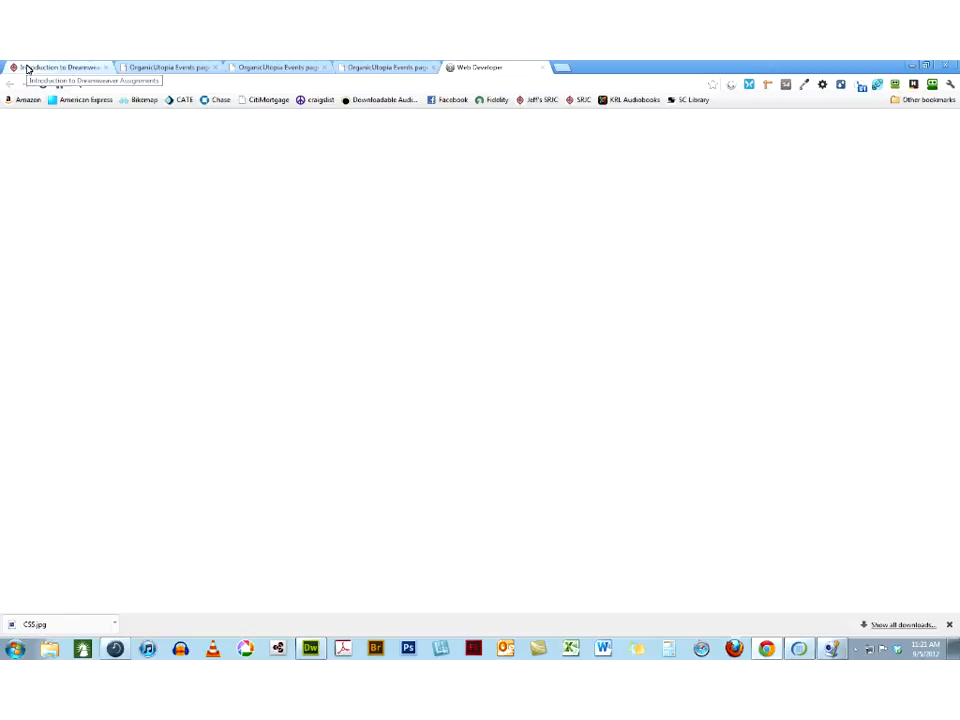
left_click(380, 68)
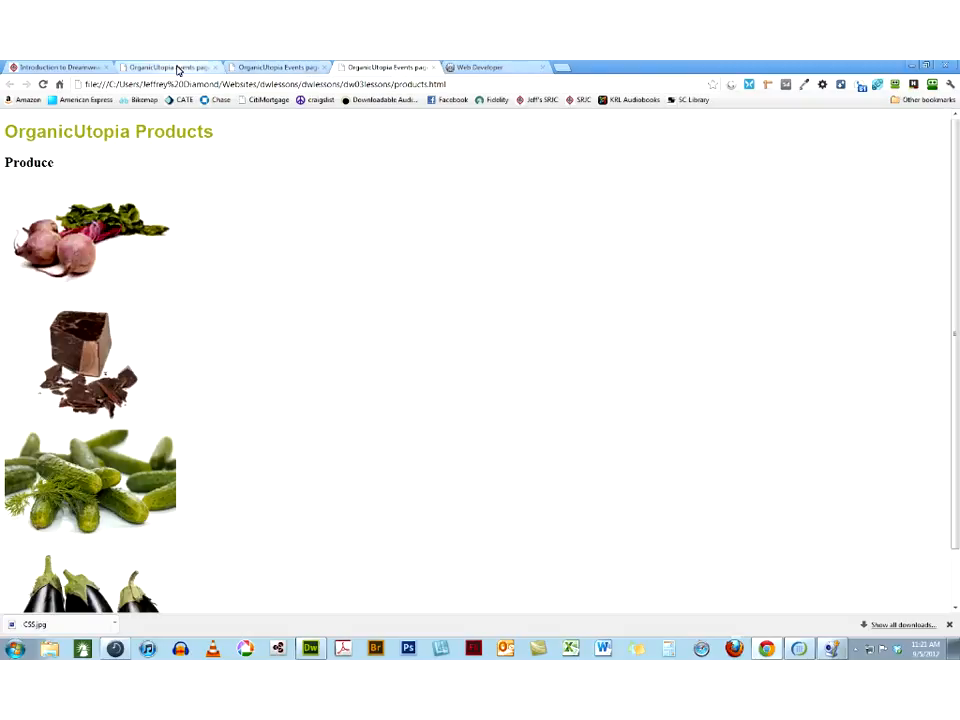
left_click(311, 650)
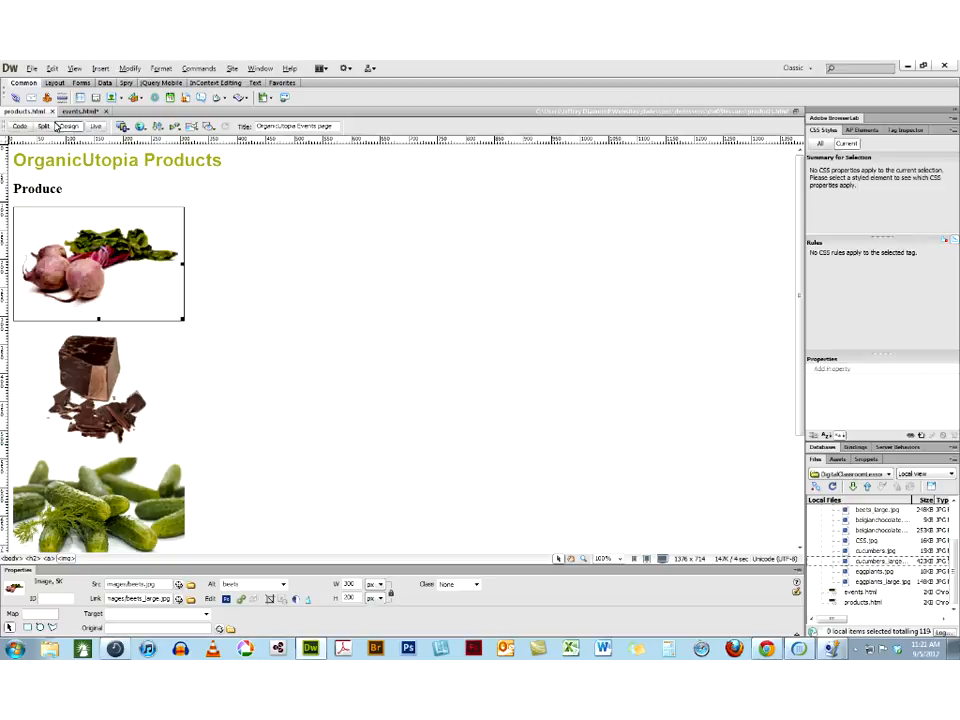
Insert a hyperlink on the Produce heading that points to products.html in the dw03lessons folder
left_click_drag(65, 188, 13, 189)
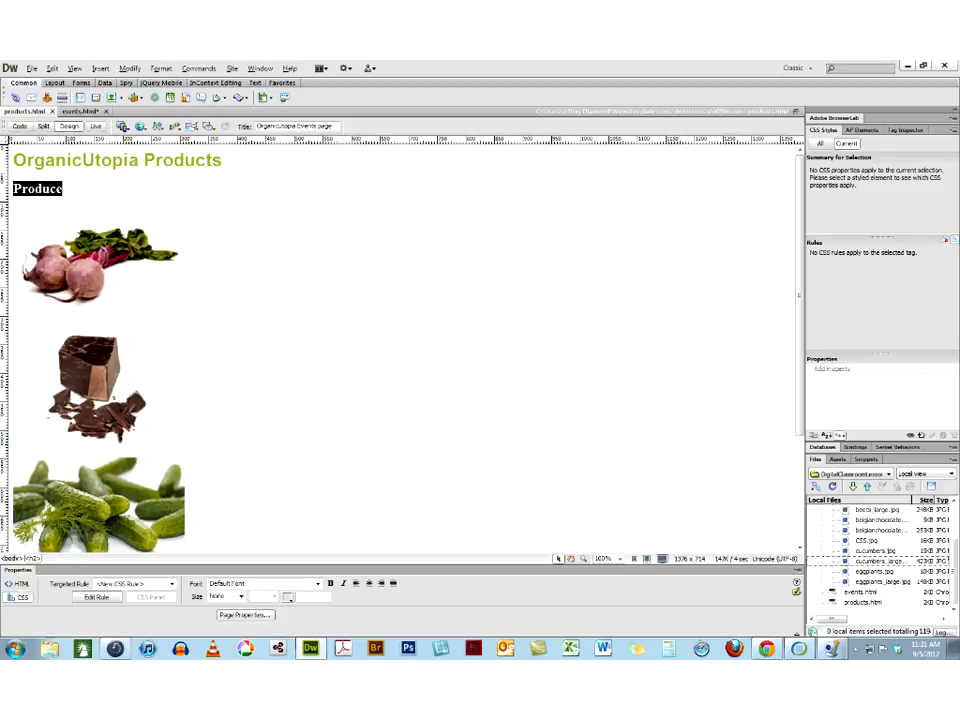
left_click(100, 68)
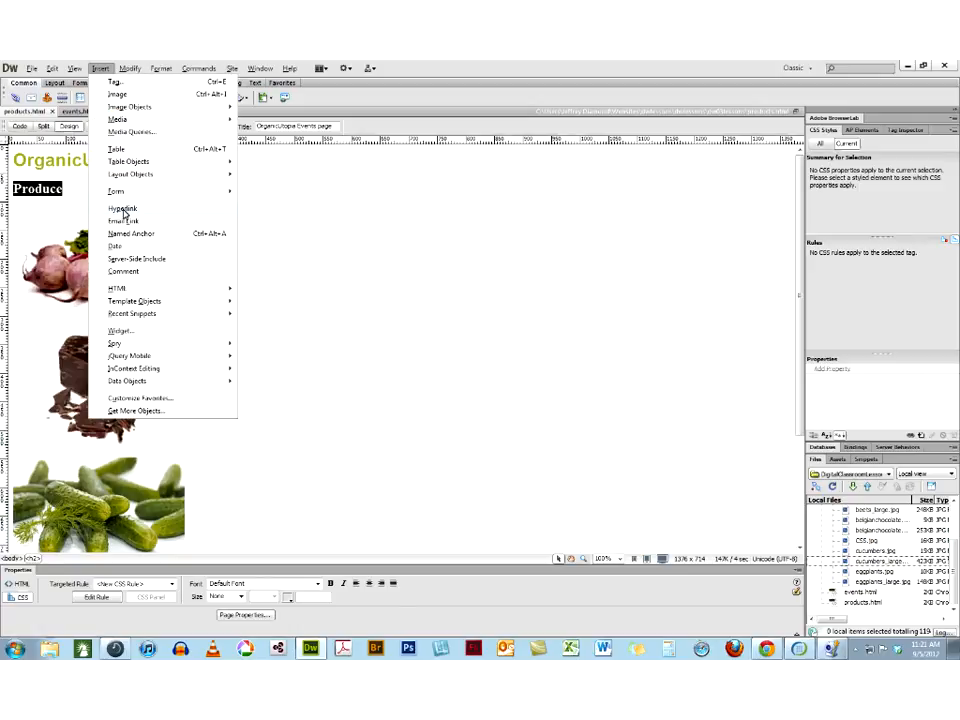
left_click(124, 210)
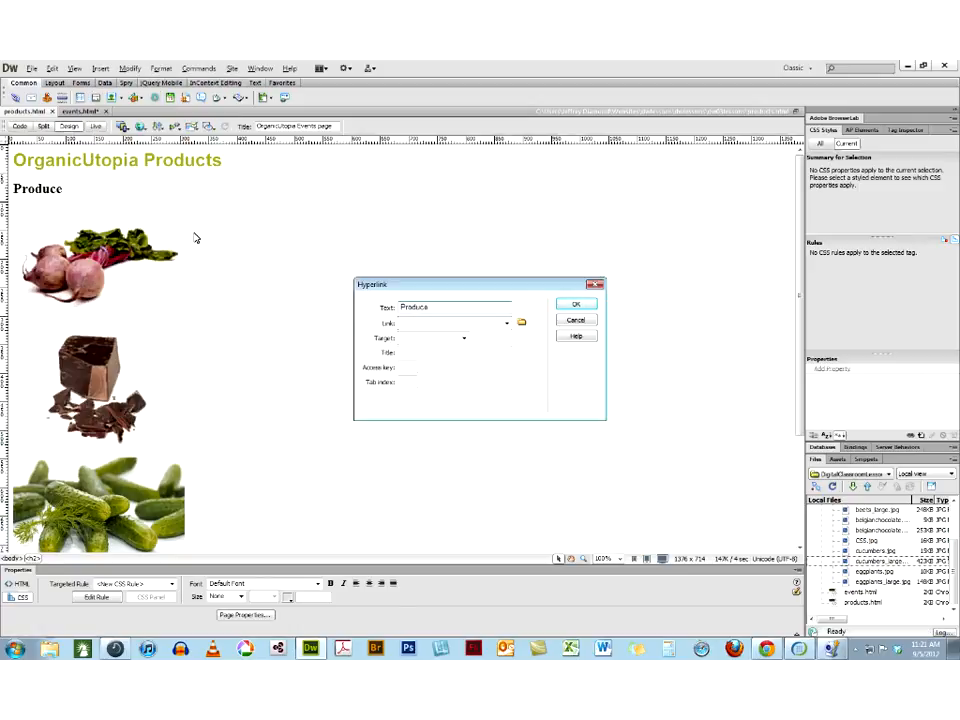
left_click(521, 326)
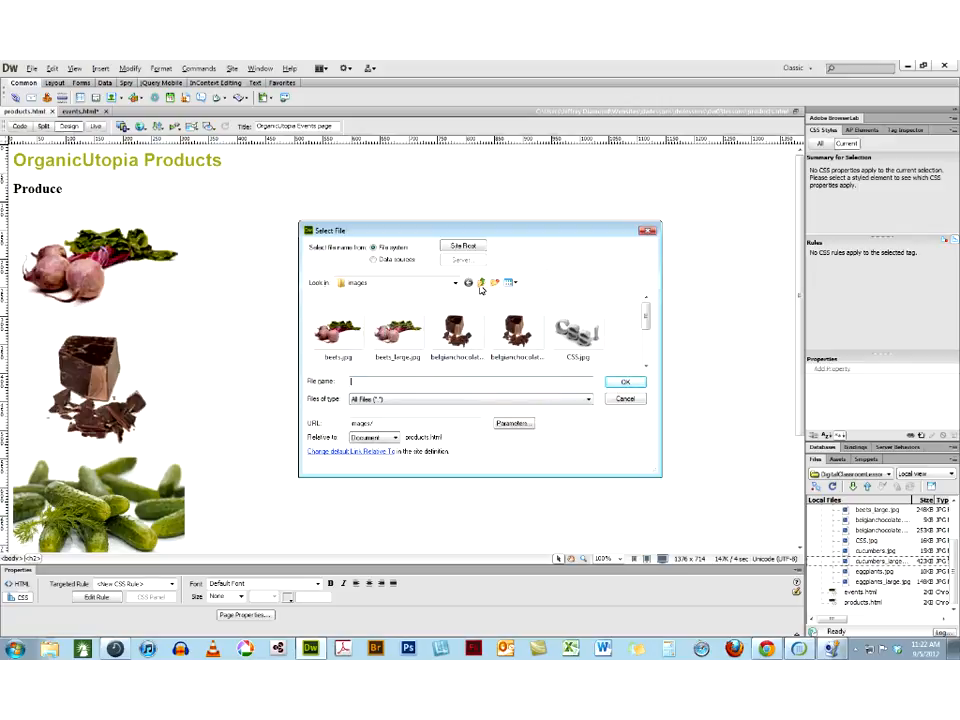
left_click(330, 344)
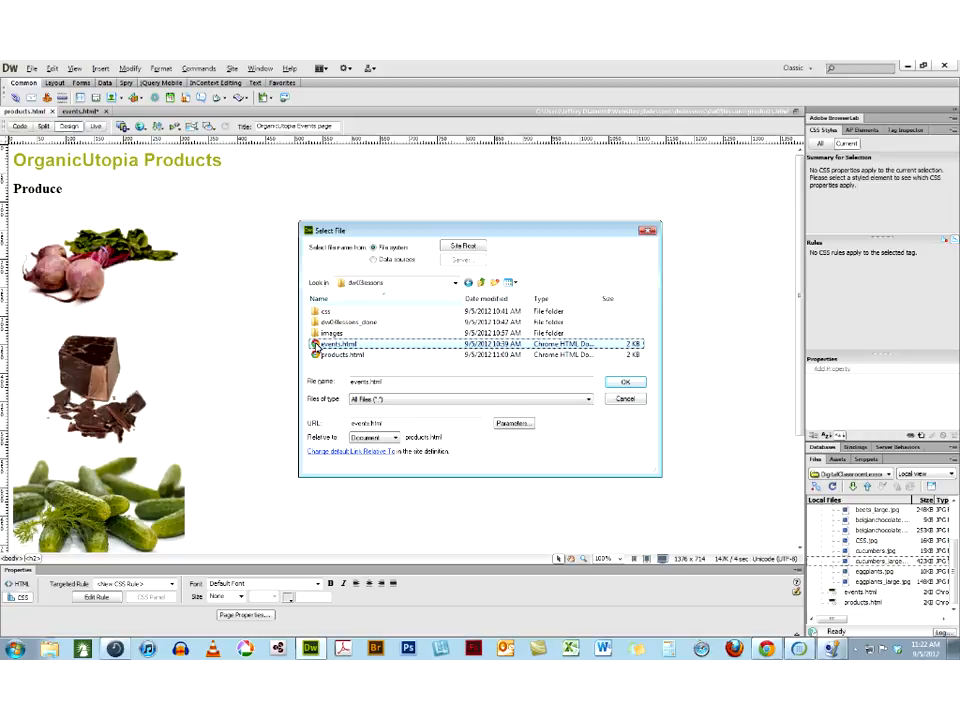
left_click(322, 354)
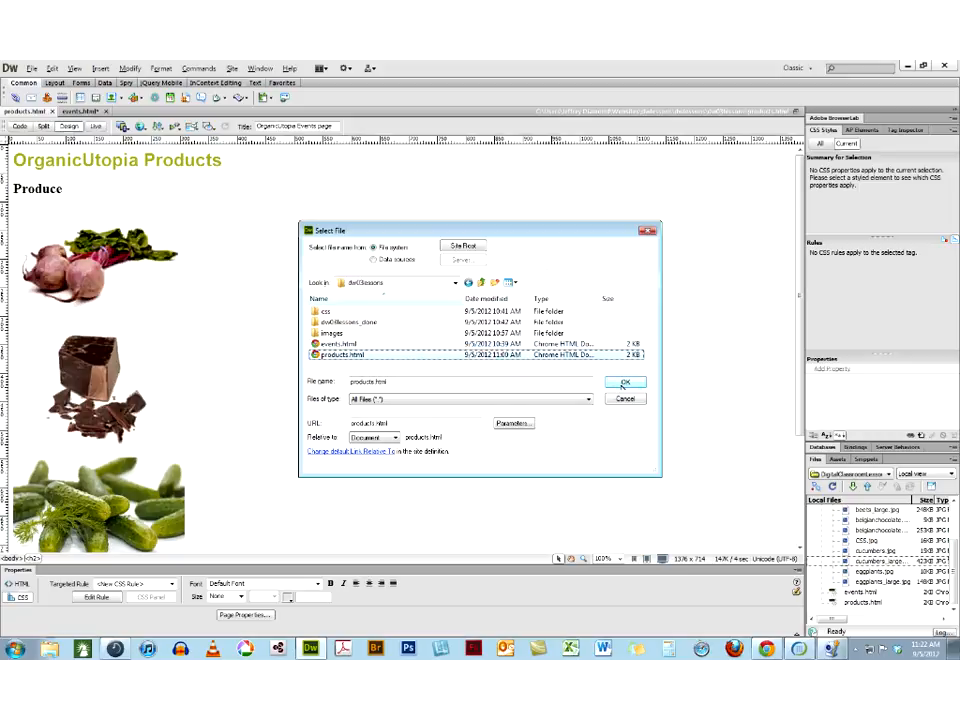
left_click(615, 382)
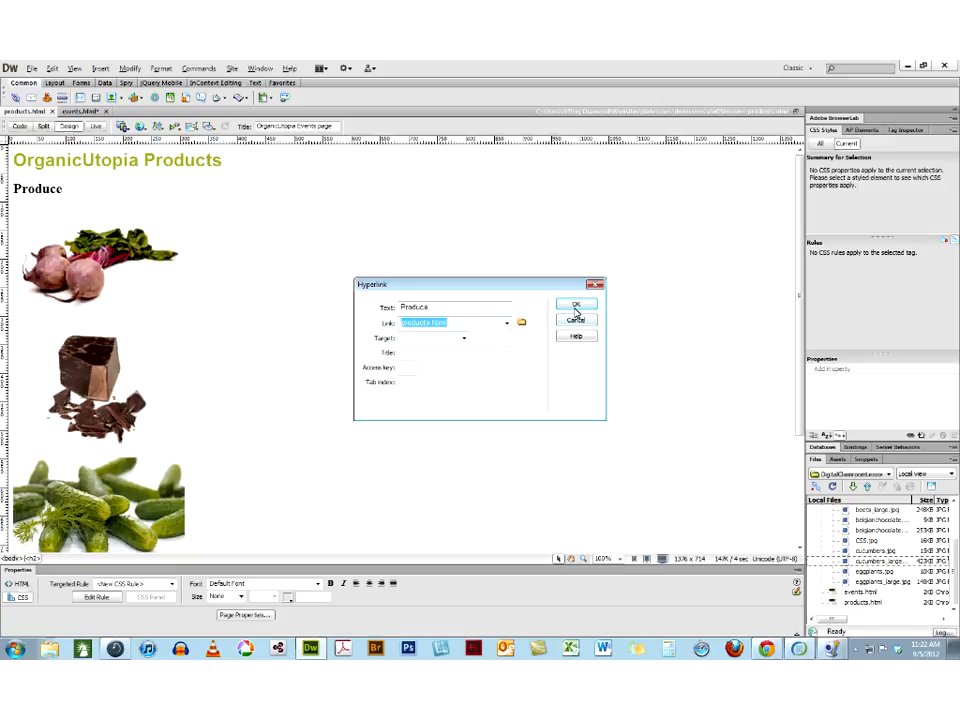
left_click(576, 307)
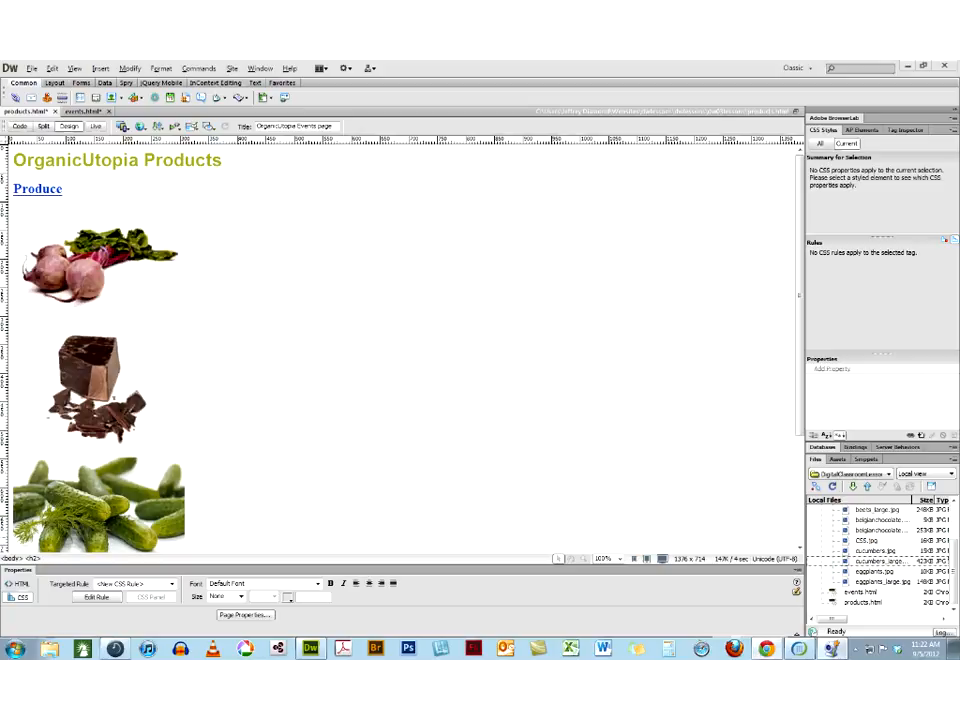
key("F12")
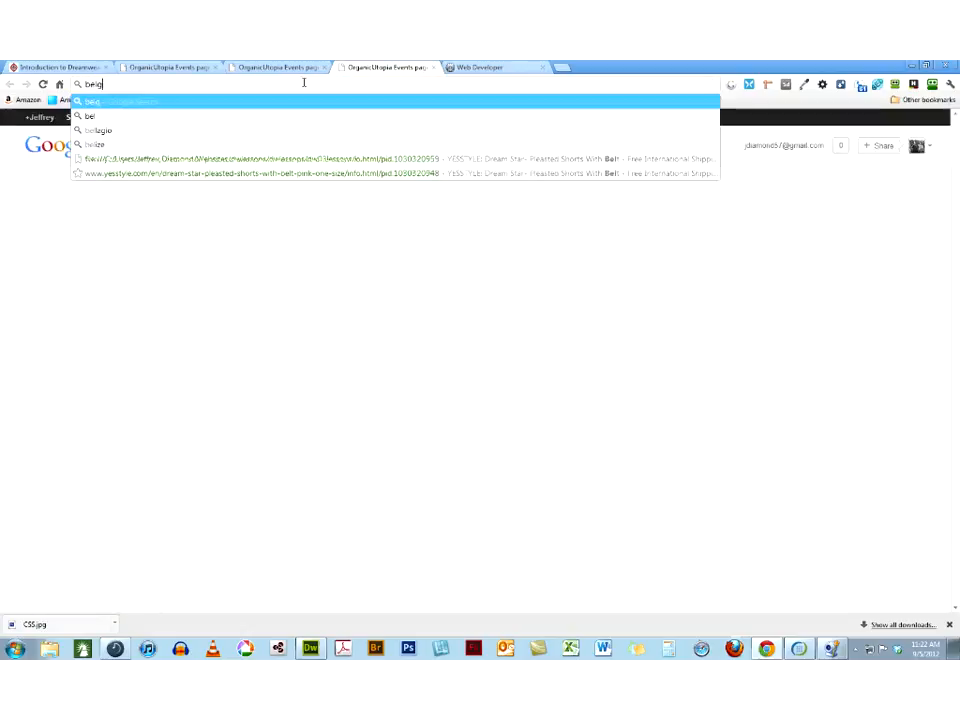
type("ia")
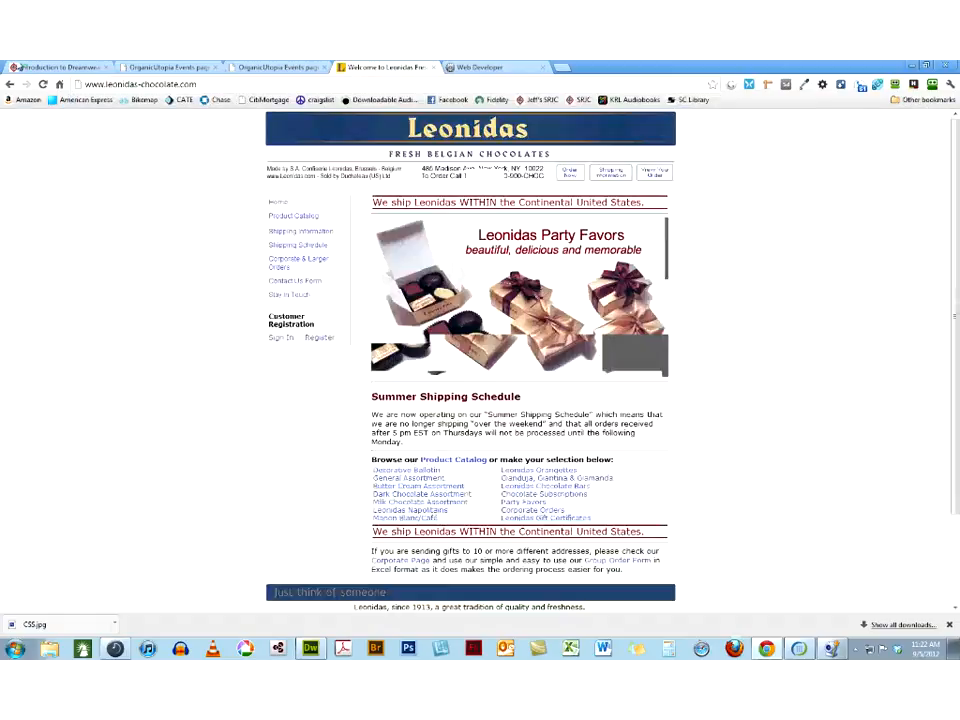
left_click(9, 85)
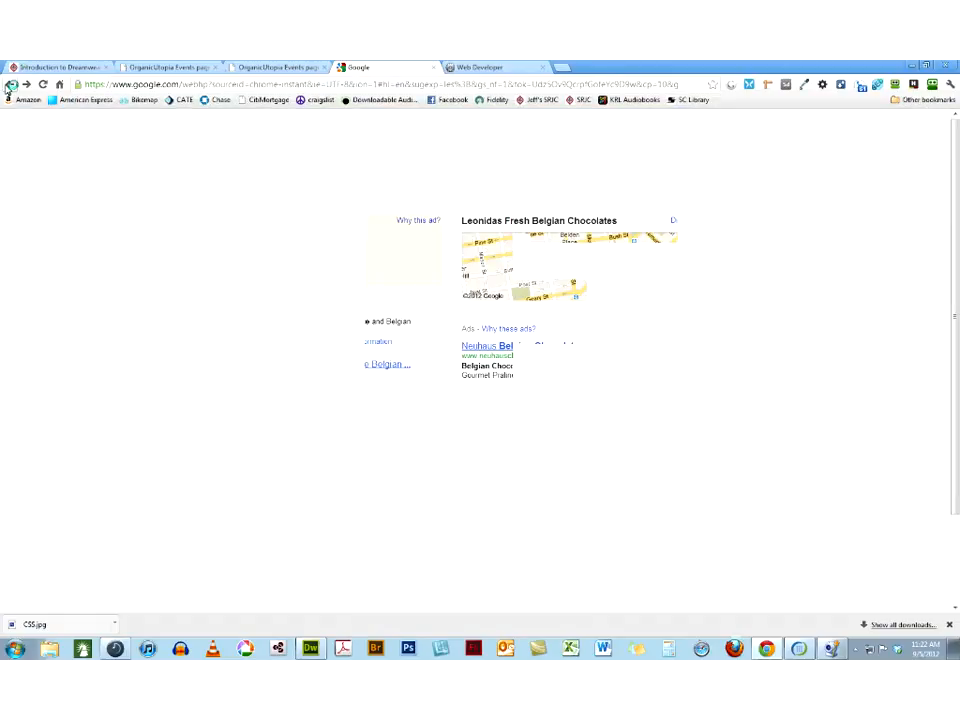
left_click(163, 557)
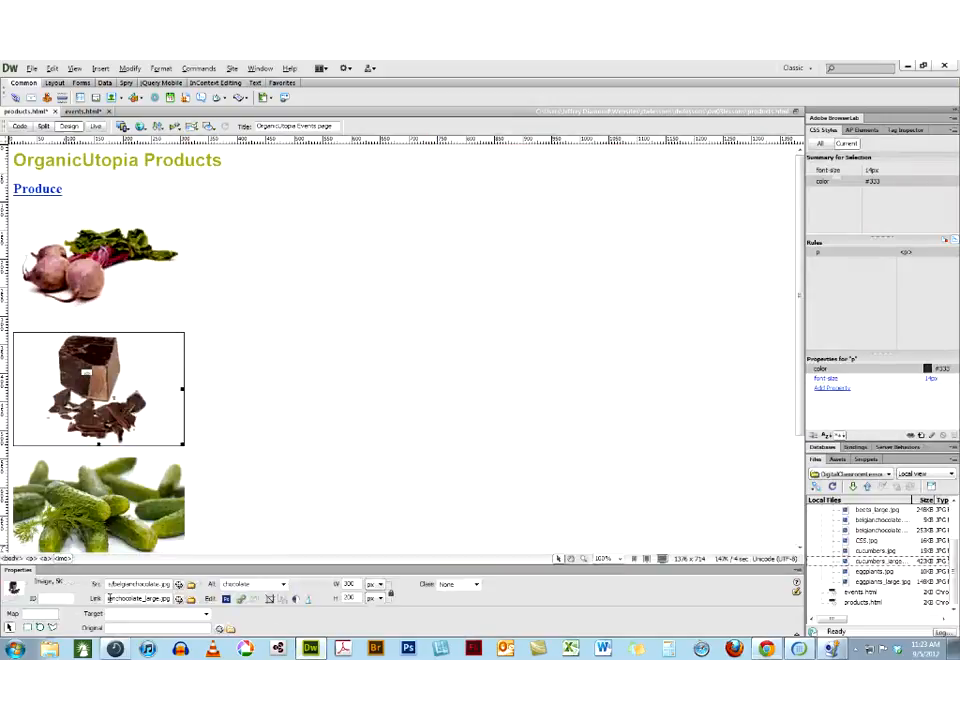
key("Delete")
key("ctrl+v")
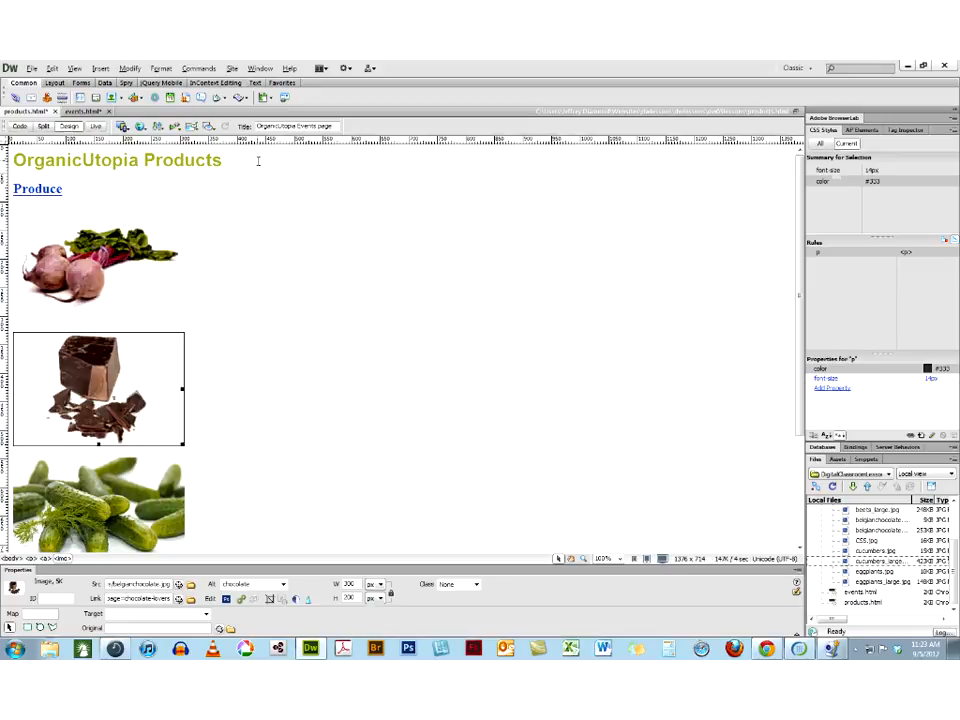
Preview products.html in Chrome, test the chocolate image's external link and switch back to Dreamweaver
left_click(142, 127)
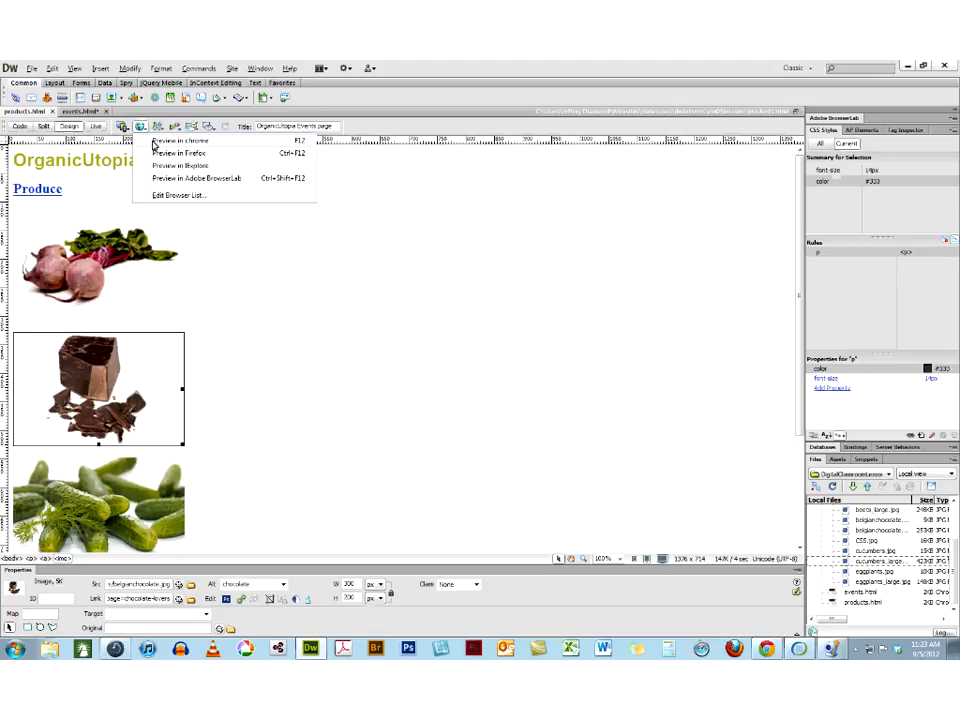
left_click(160, 141)
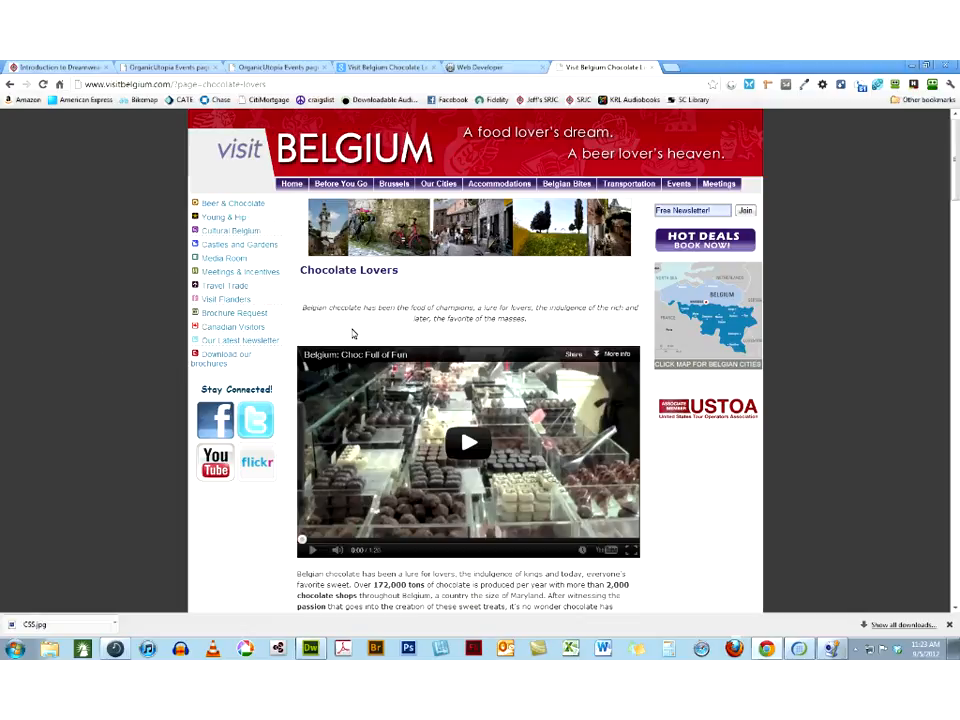
left_click(310, 649)
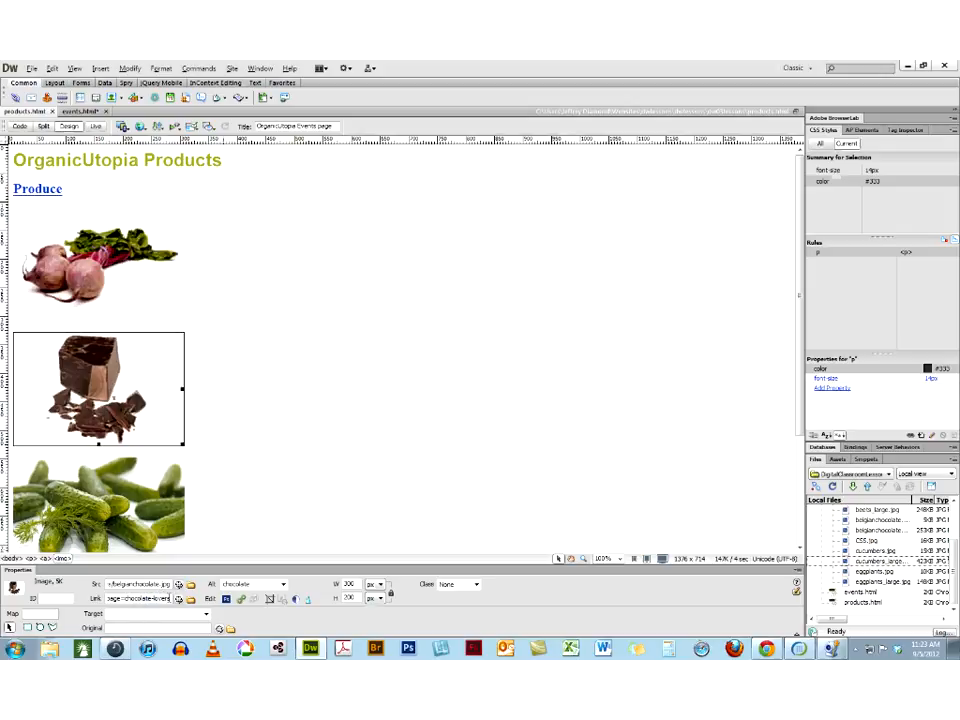
Compare the chocolate image's absolute link with the beets image's relative link in Split view and return to Design view
left_click(53, 130)
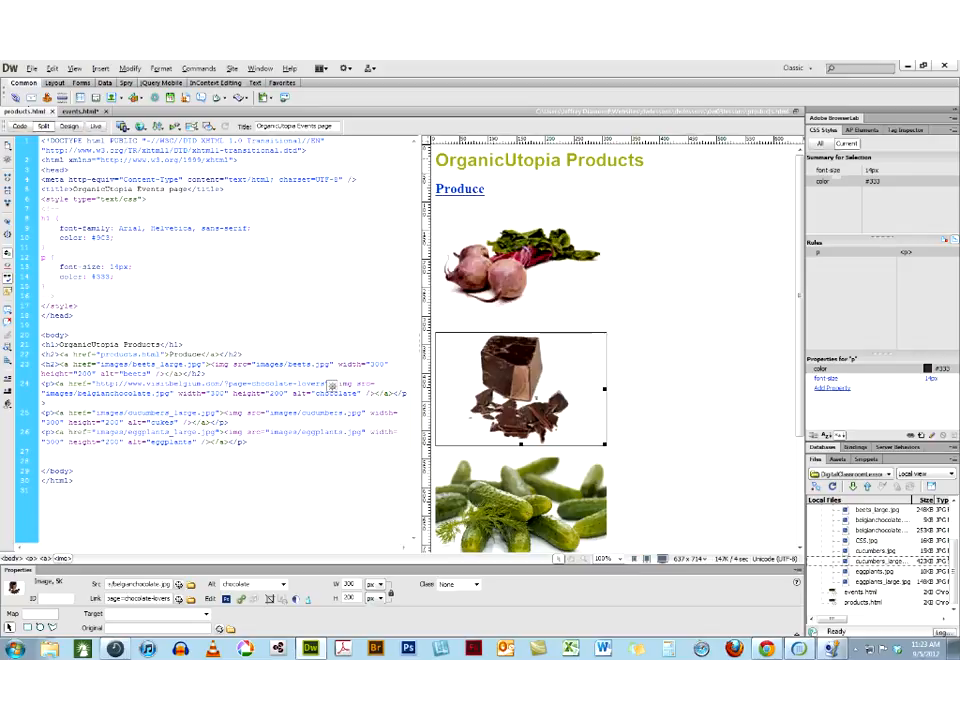
left_click_drag(96, 384, 222, 388)
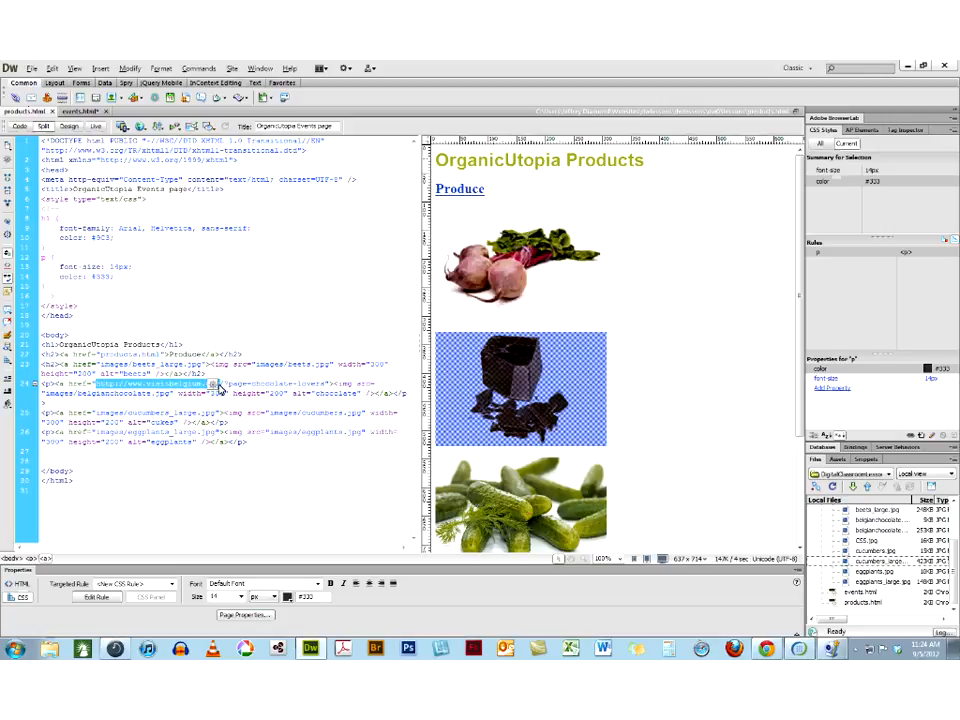
left_click(500, 265)
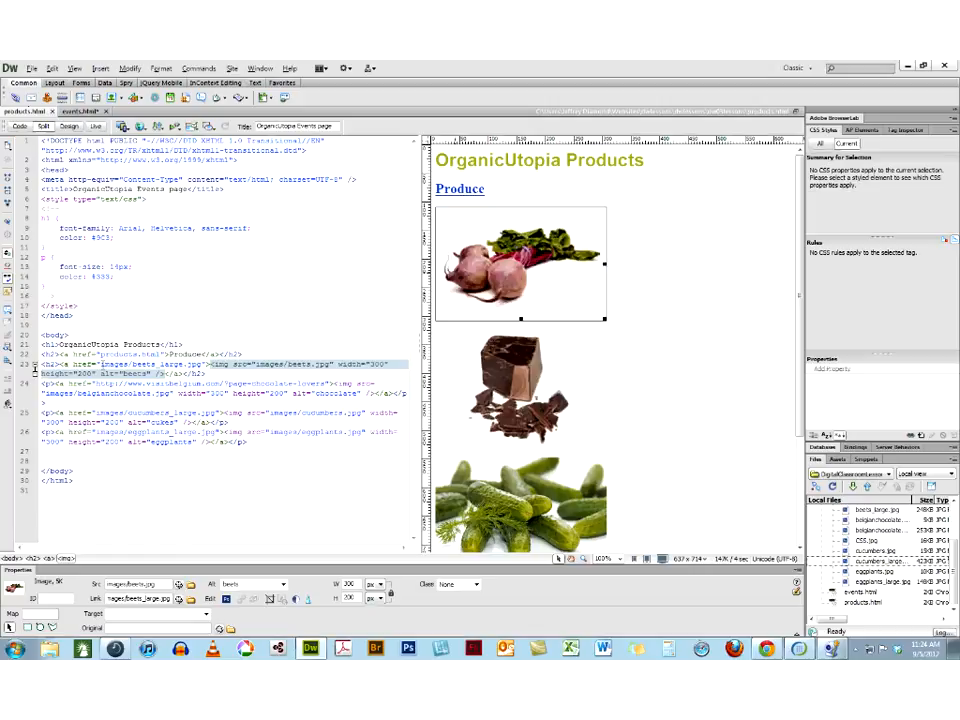
left_click(100, 365)
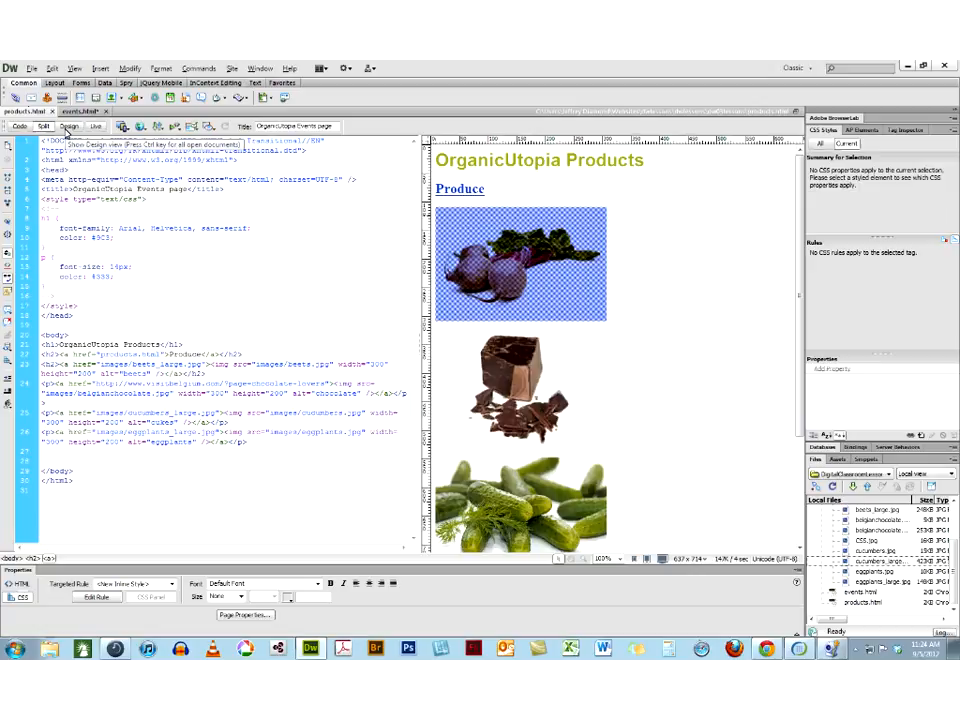
left_click(67, 127)
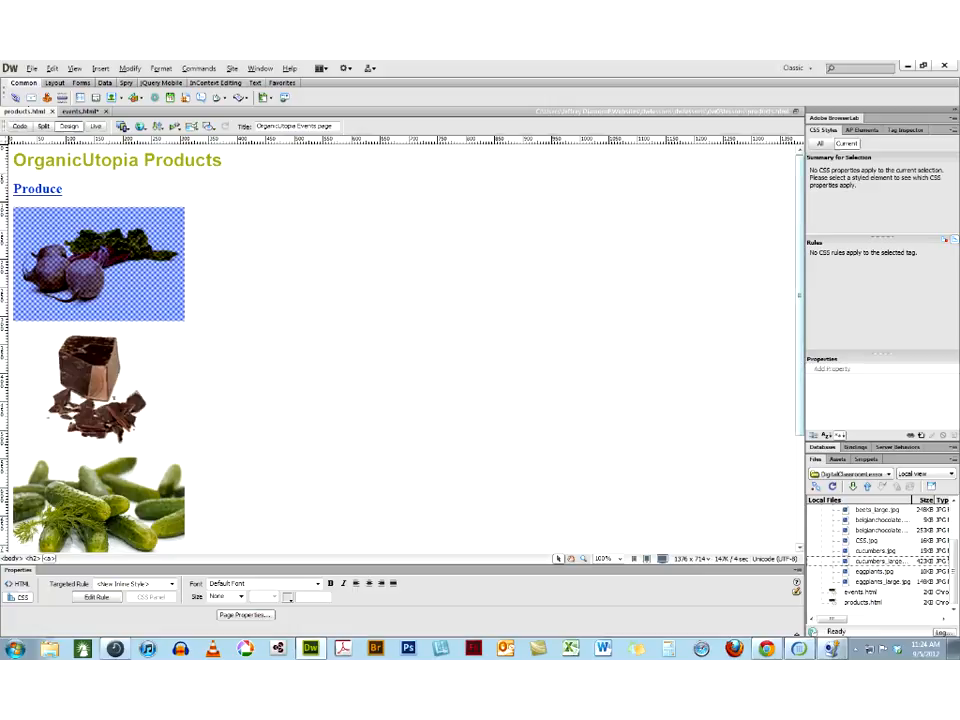
Collapse the images folder in the site's file list and select products.html
left_click(880, 562)
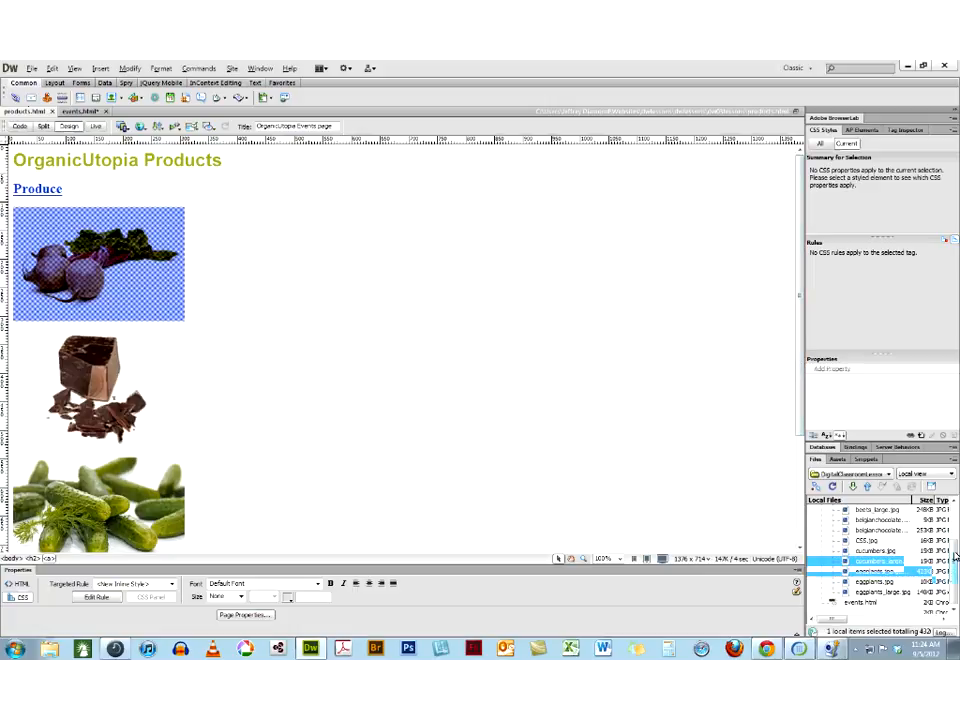
left_click_drag(953, 574, 953, 539)
left_click(821, 541)
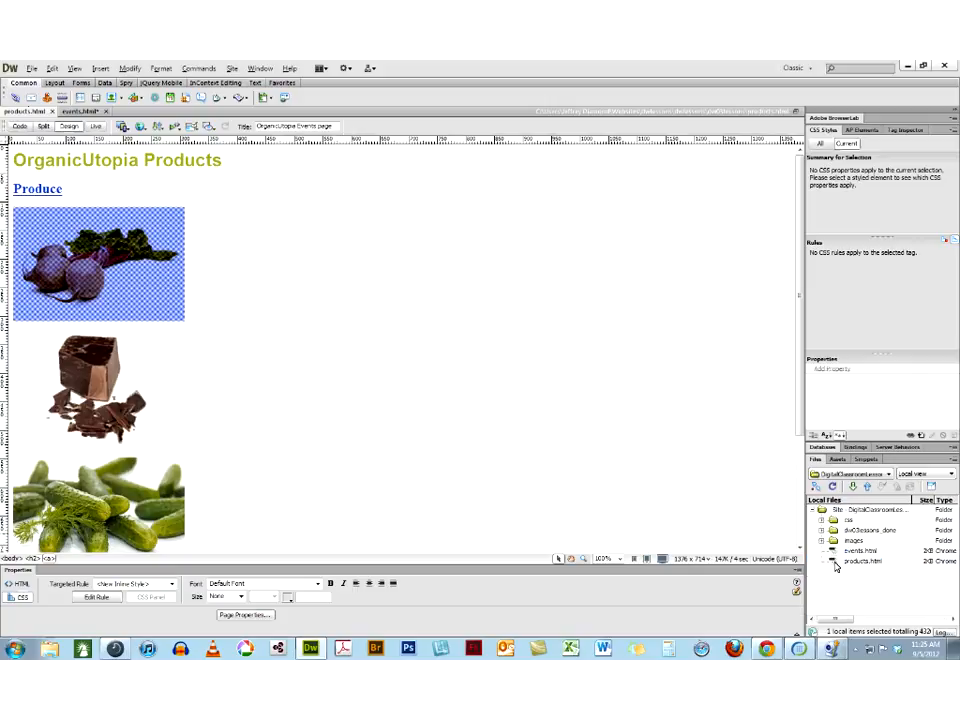
left_click(835, 562)
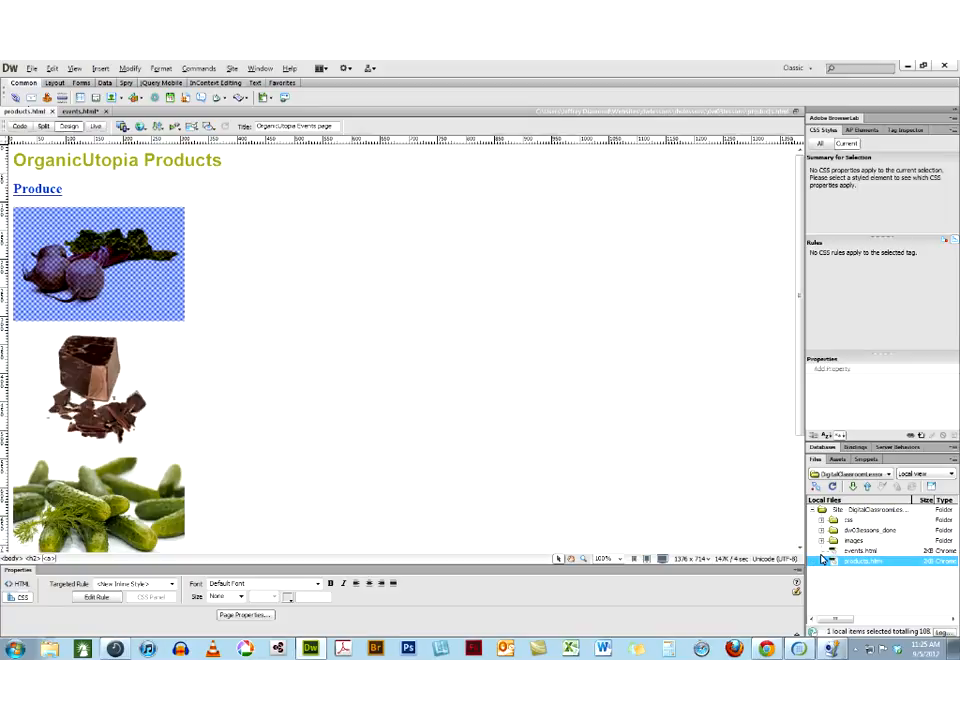
Open events.html from the site files and add the text "Contact me!" on its own line above the Spring Events heading
left_click(834, 551)
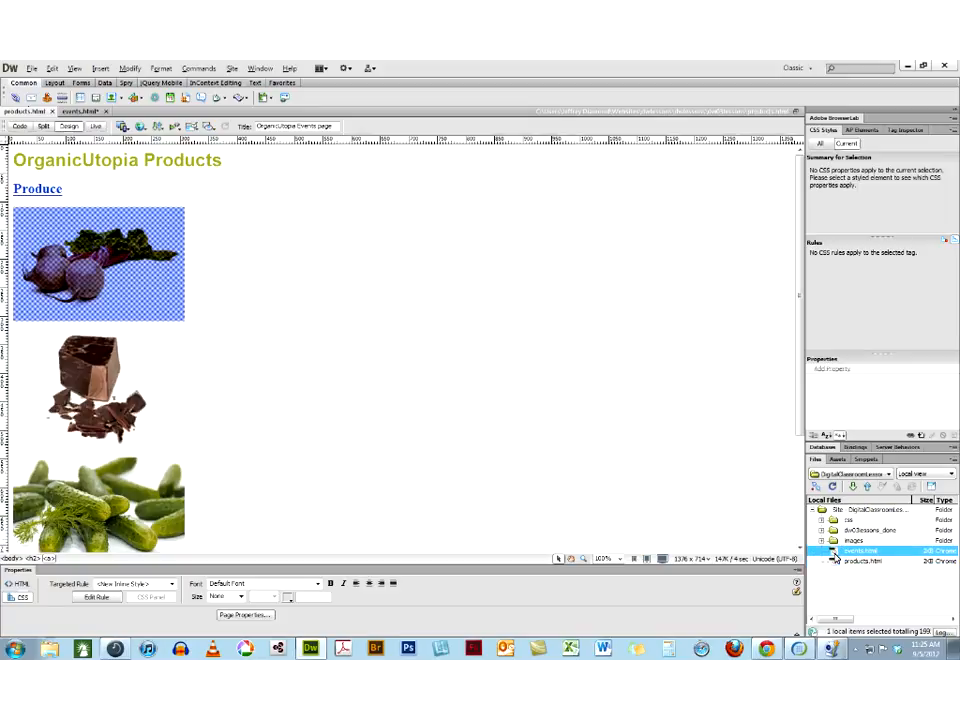
double_click(834, 551)
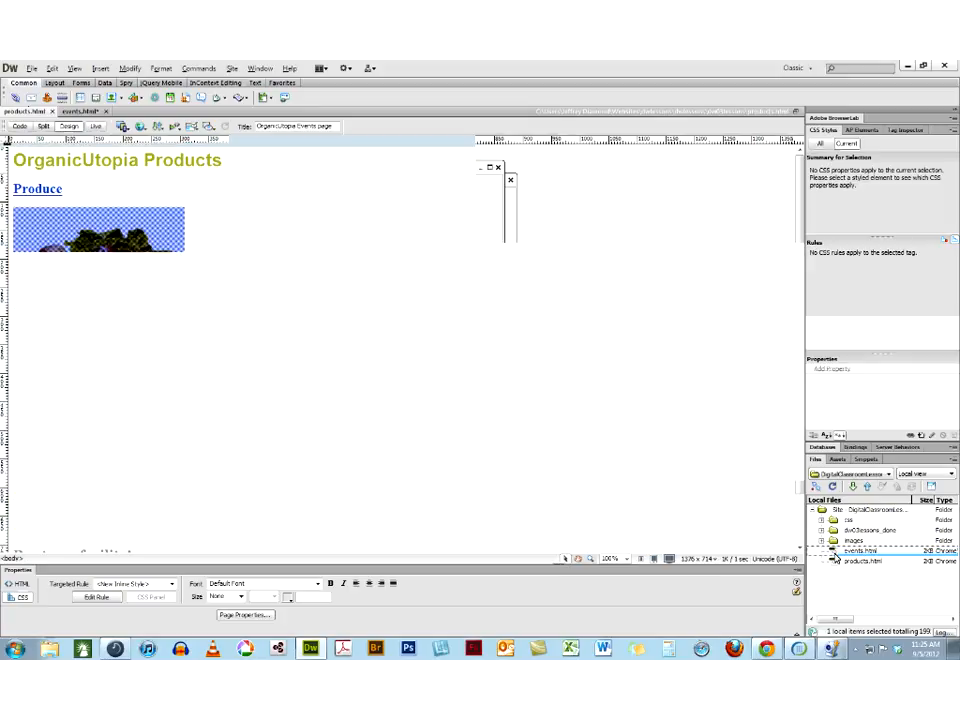
left_click(390, 431)
type("Conf")
type("act me!")
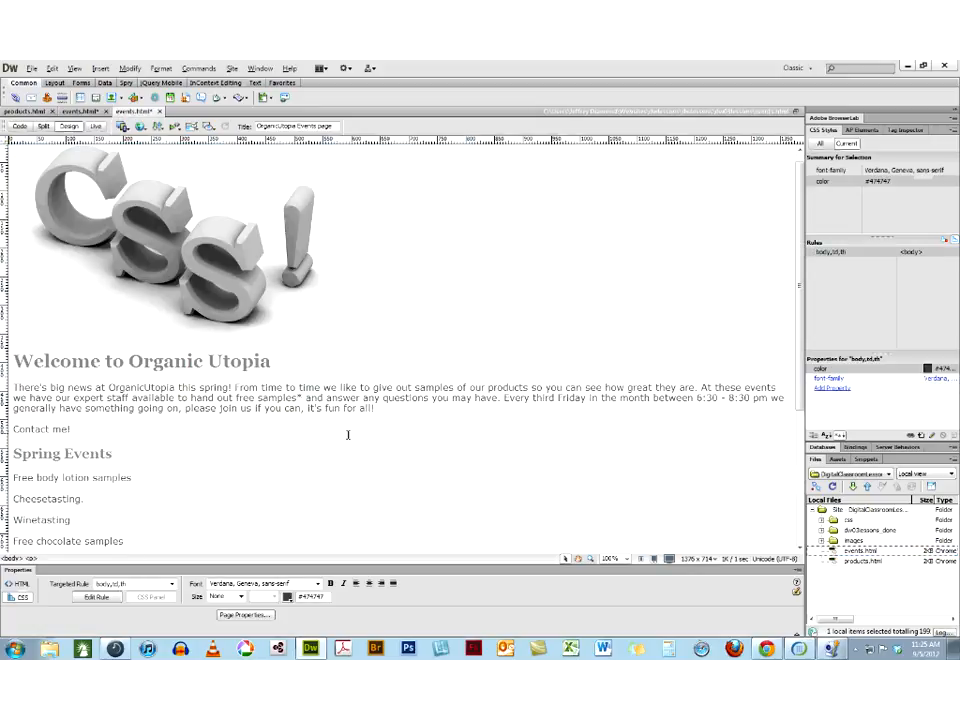
Turn the whole "Contact me!" text into an email link that uses the contact's e-mail address
left_click_drag(70, 429, 8, 430)
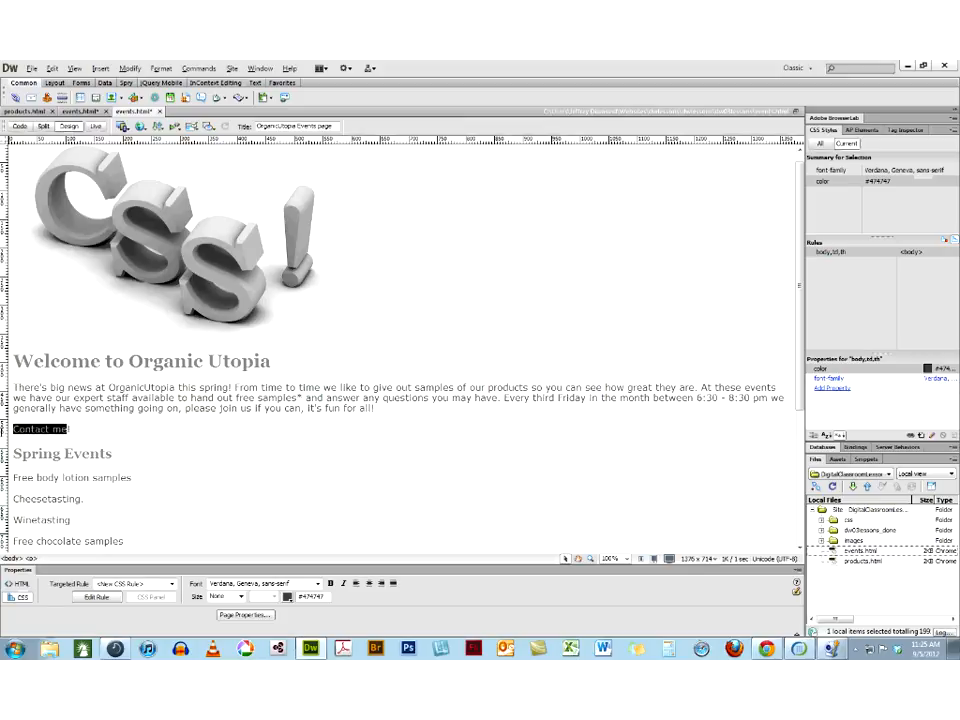
left_click_drag(71, 429, 9, 430)
left_click(100, 68)
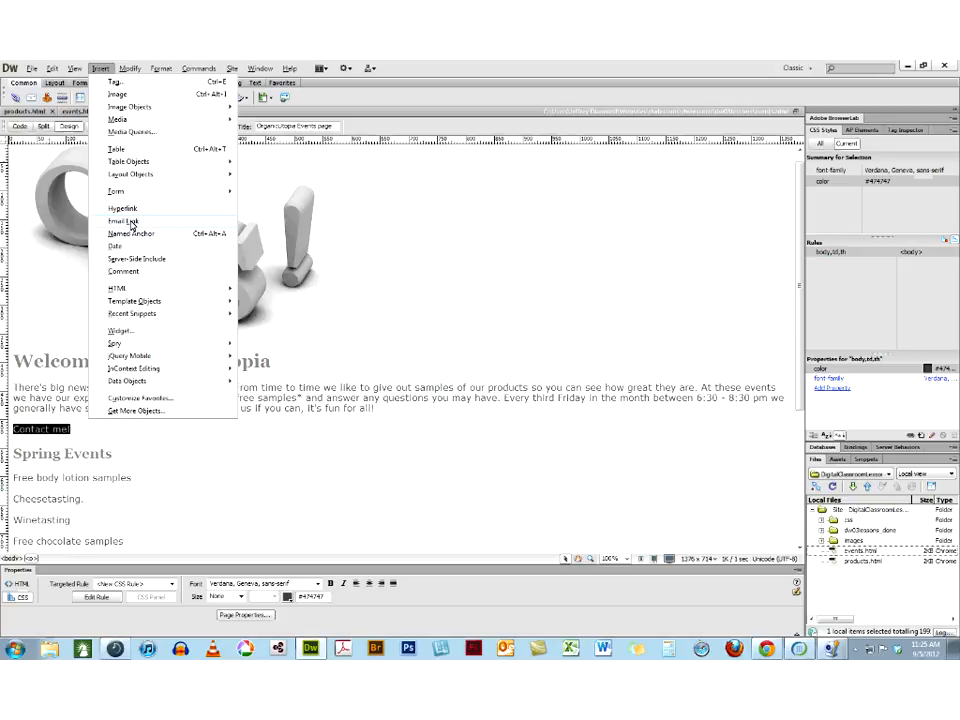
left_click(131, 224)
left_click(412, 356)
left_click(562, 330)
left_click(74, 429)
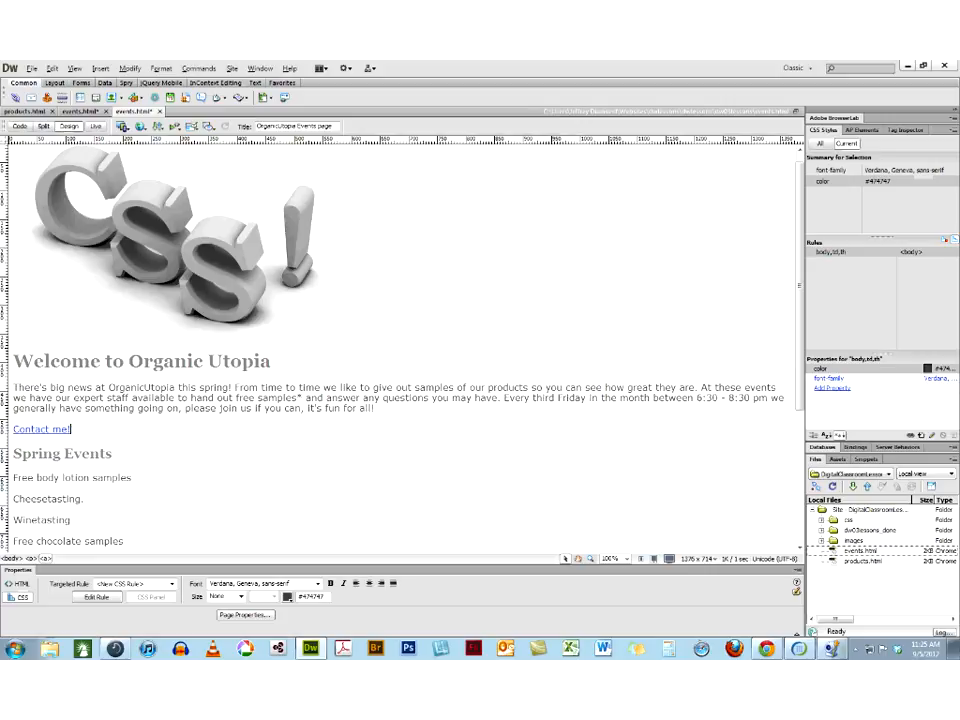
Save the changes to events.html and preview the page in a browser down to its end
left_click(141, 128)
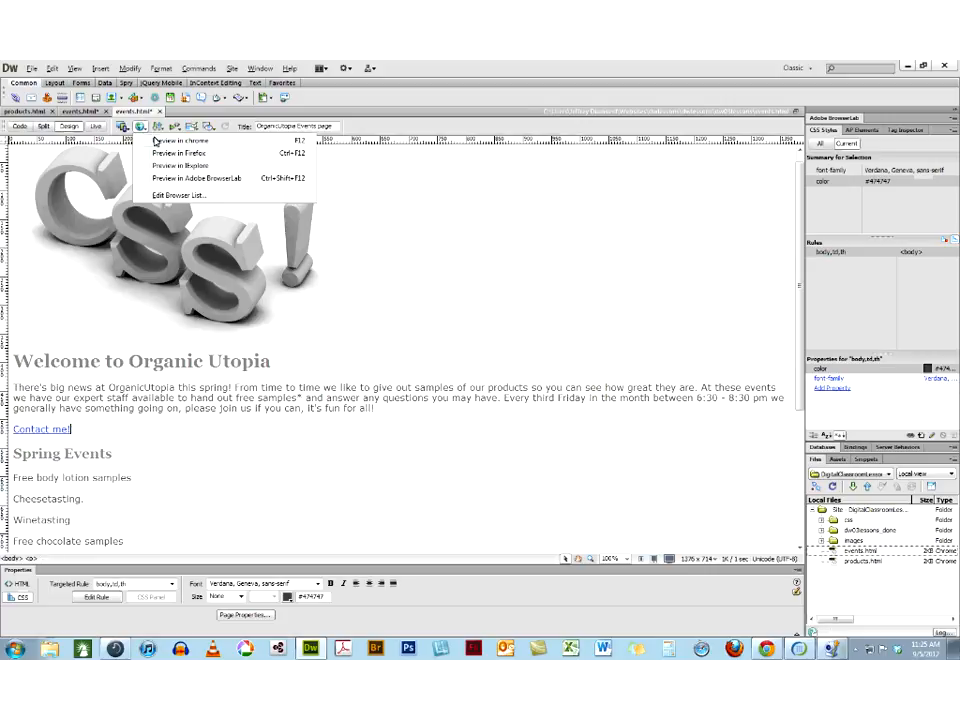
left_click(170, 152)
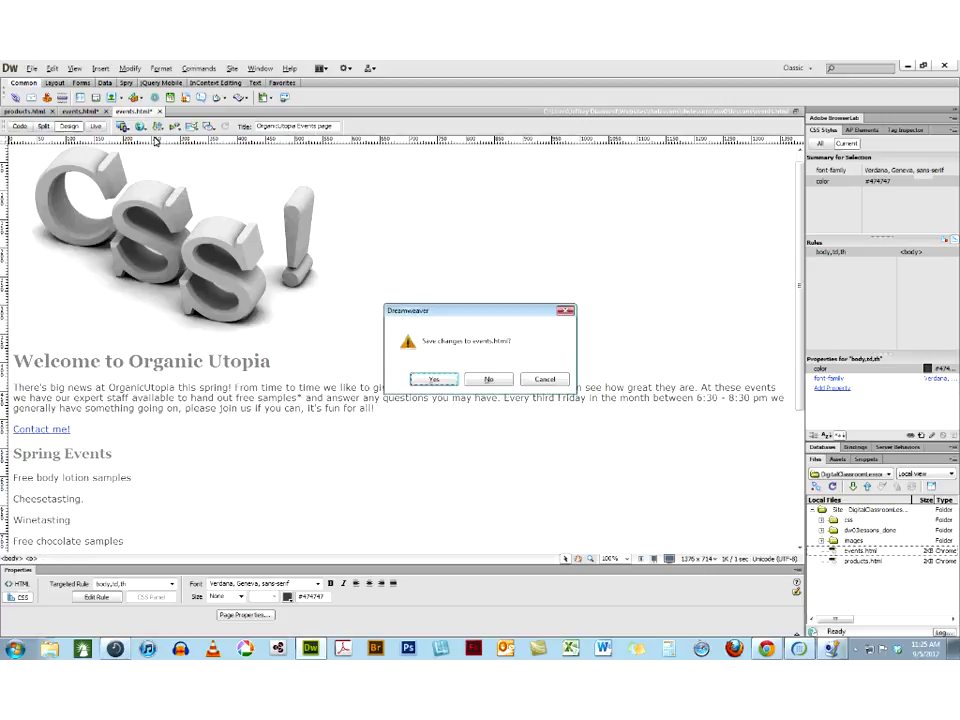
left_click(434, 379)
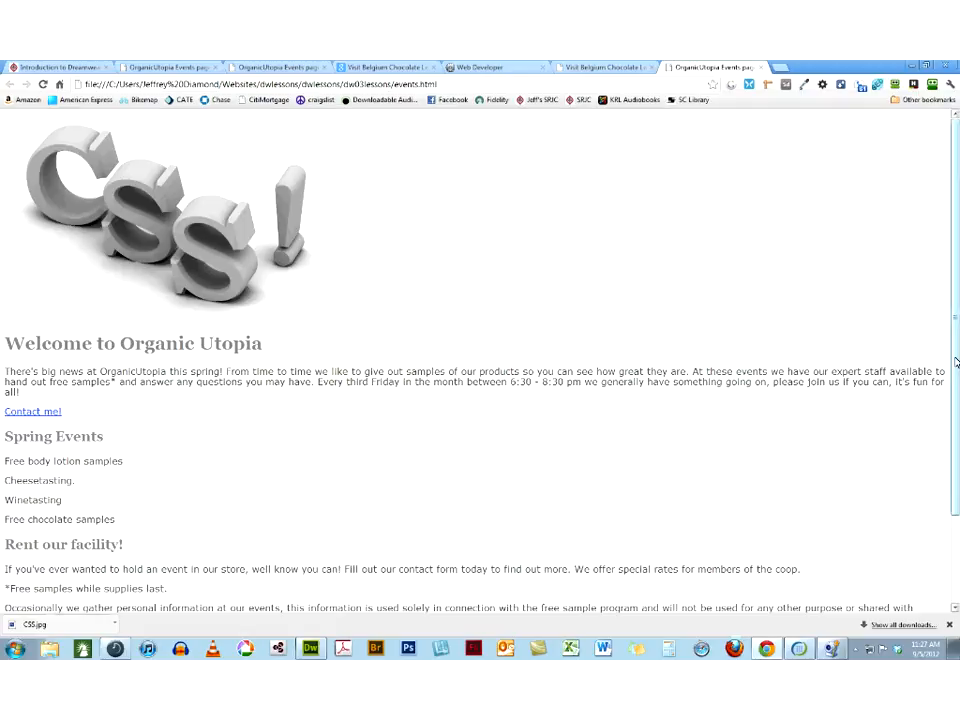
left_click_drag(955, 362, 957, 443)
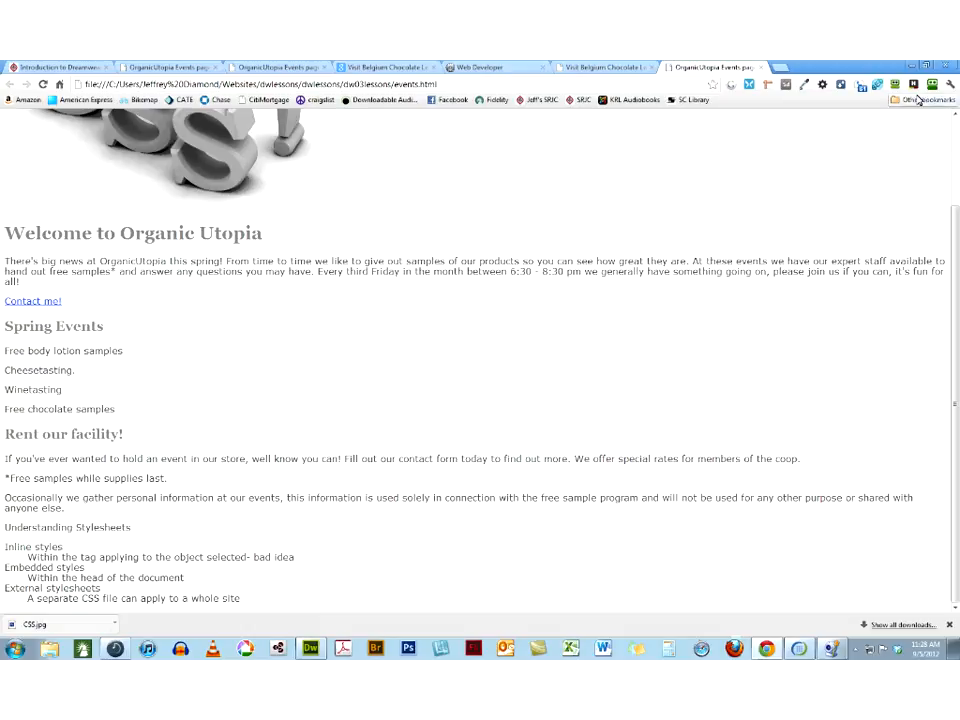
View the page source in the browser, highlight the mailto value of the "Contact me!" link and return to Dreamweaver
left_click(825, 87)
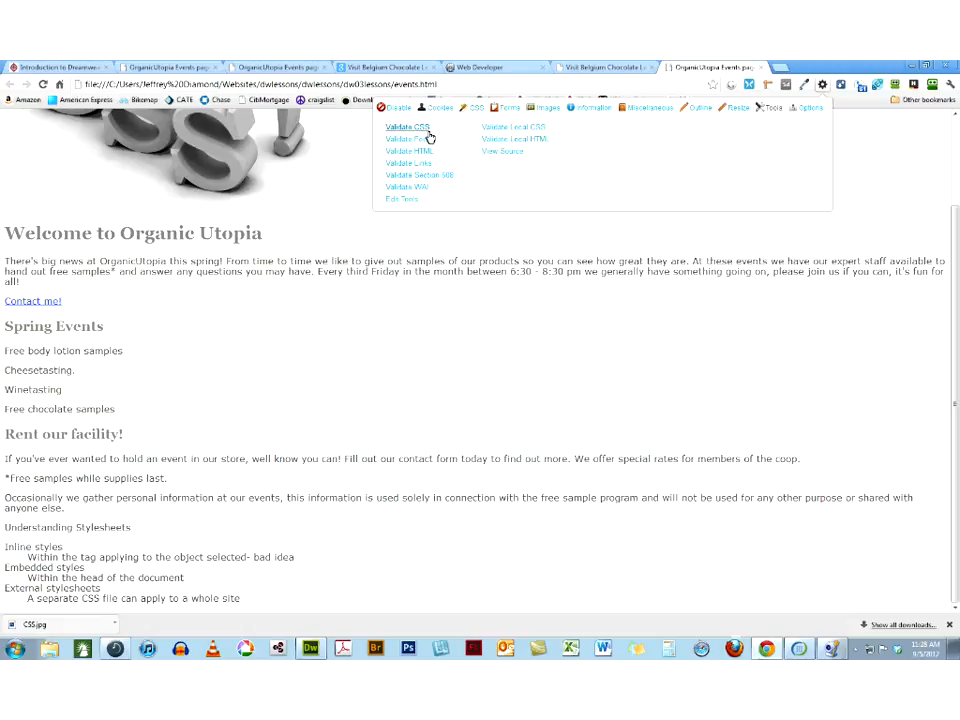
left_click(496, 151)
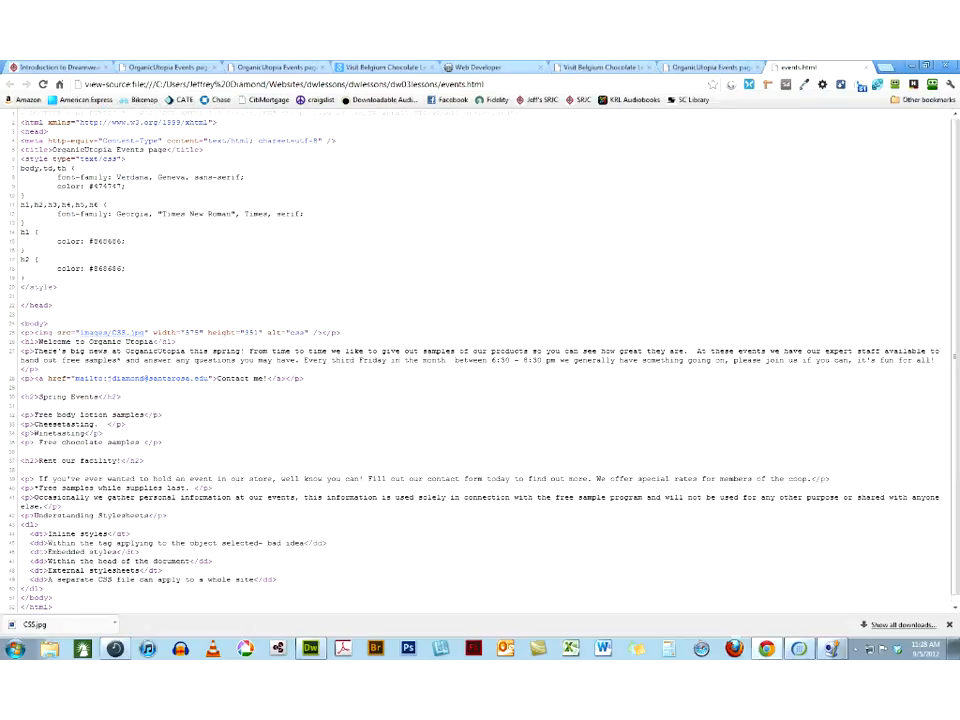
left_click_drag(210, 378, 84, 385)
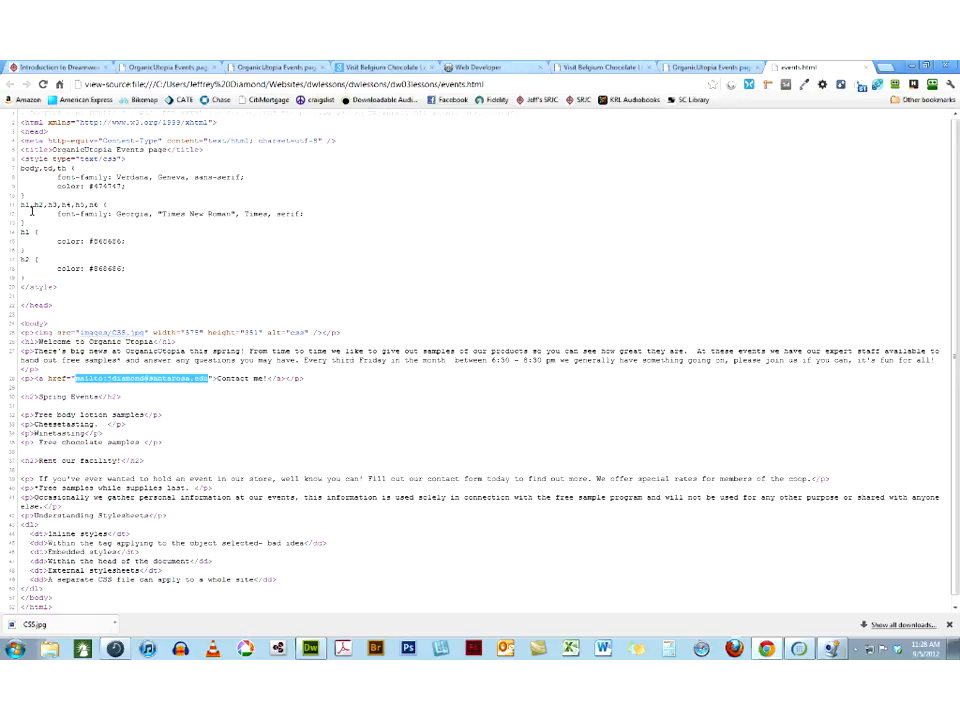
mouse_move(768, 650)
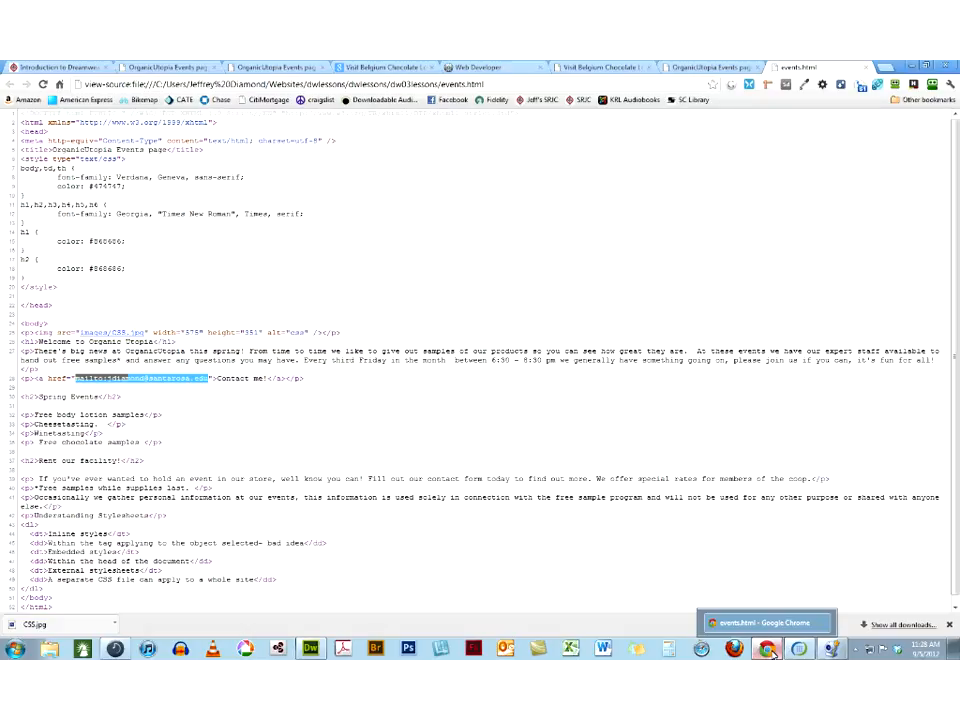
left_click(772, 653)
double_click(33, 429)
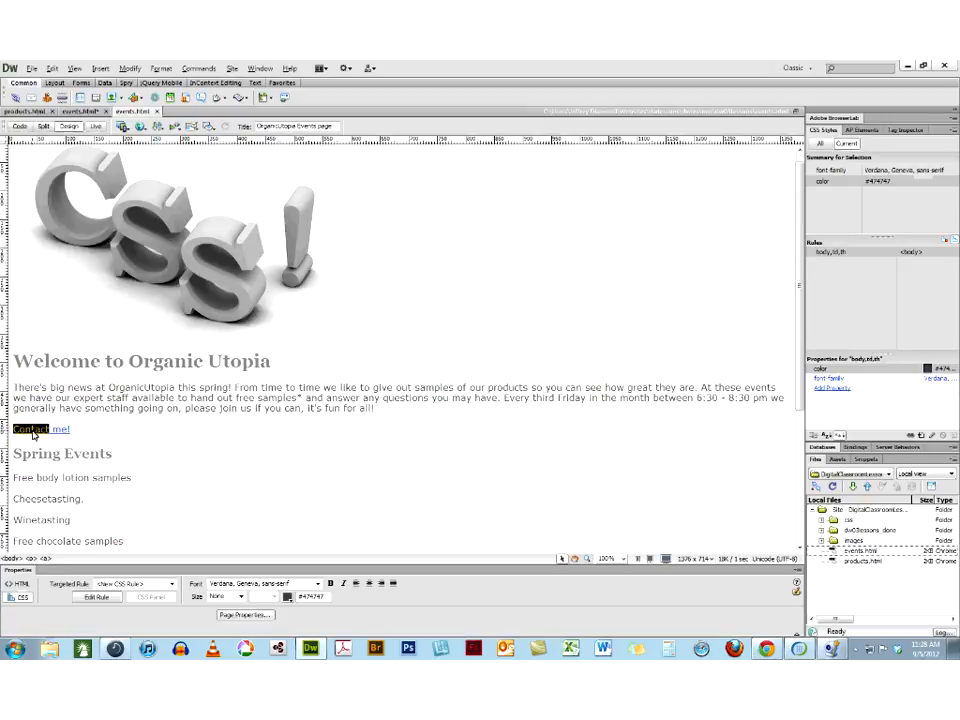
right_click(33, 433)
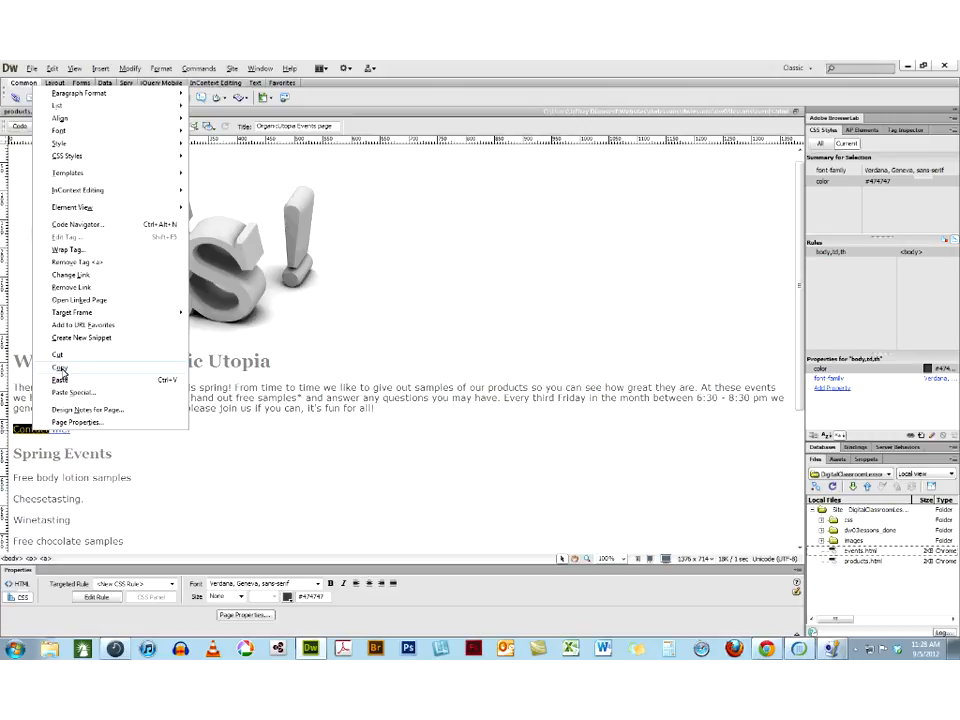
left_click(89, 438)
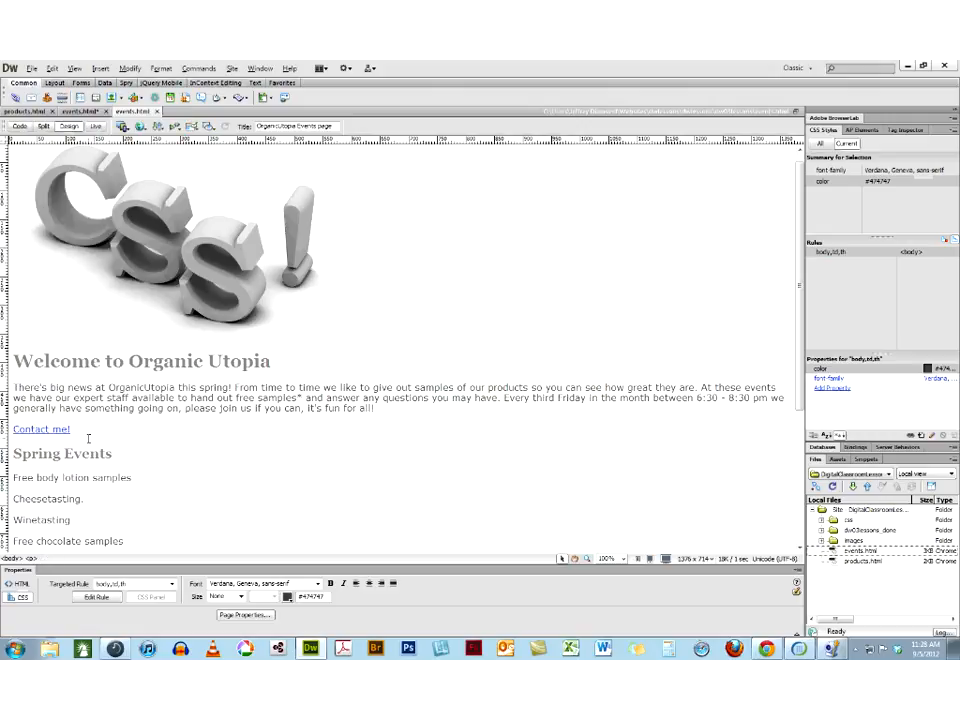
Replace the "Contact me!" link text with "Contact me at" followed by the contact's e-mail address
left_click_drag(80, 429, 2, 428)
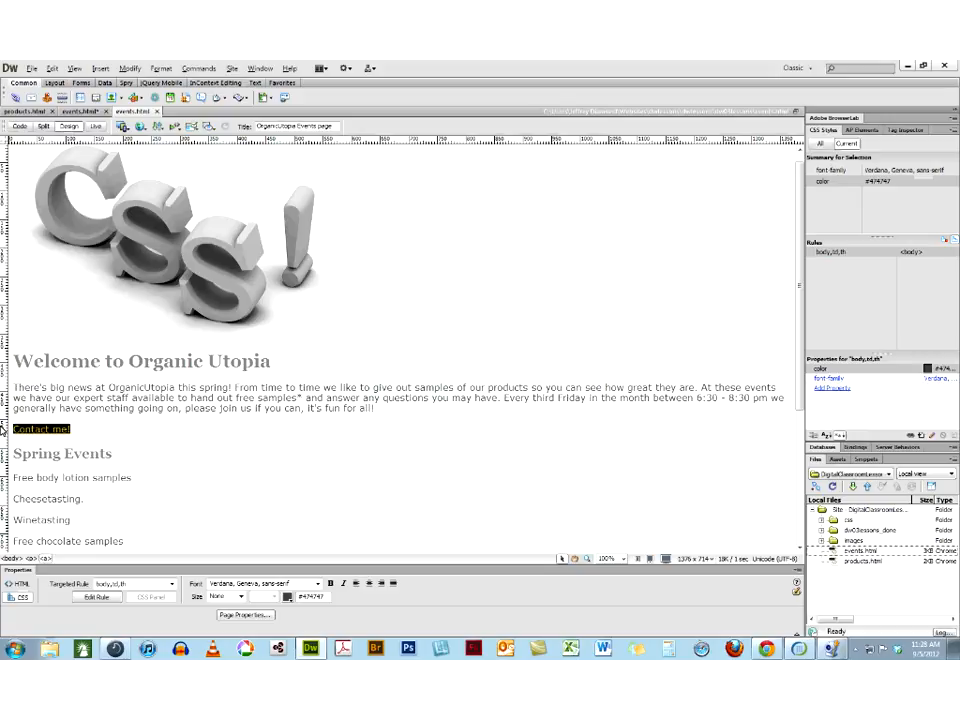
type("Cont")
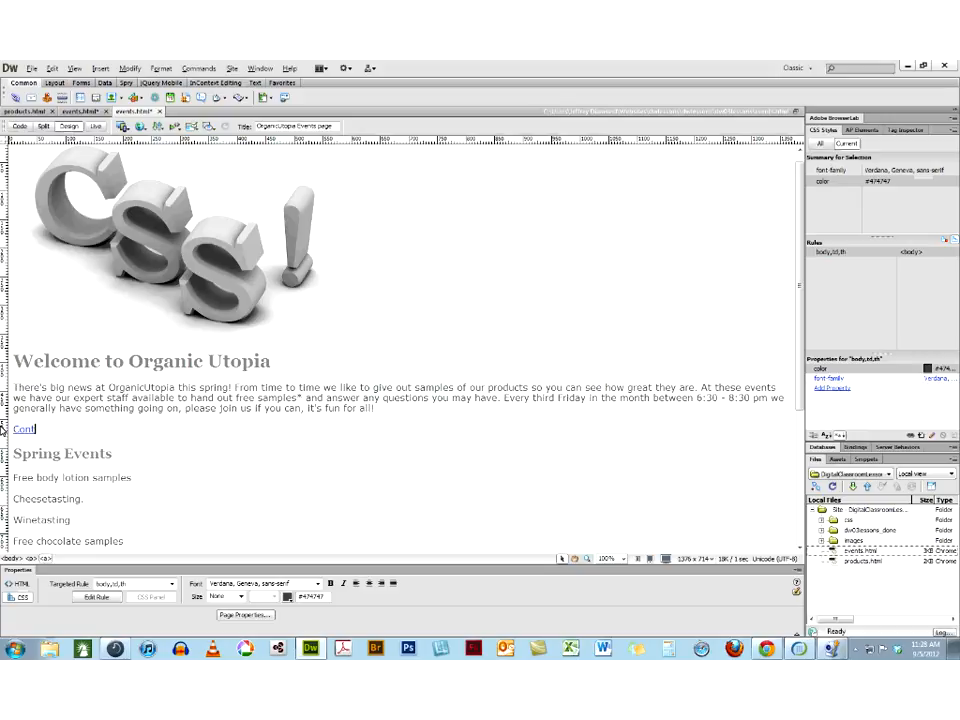
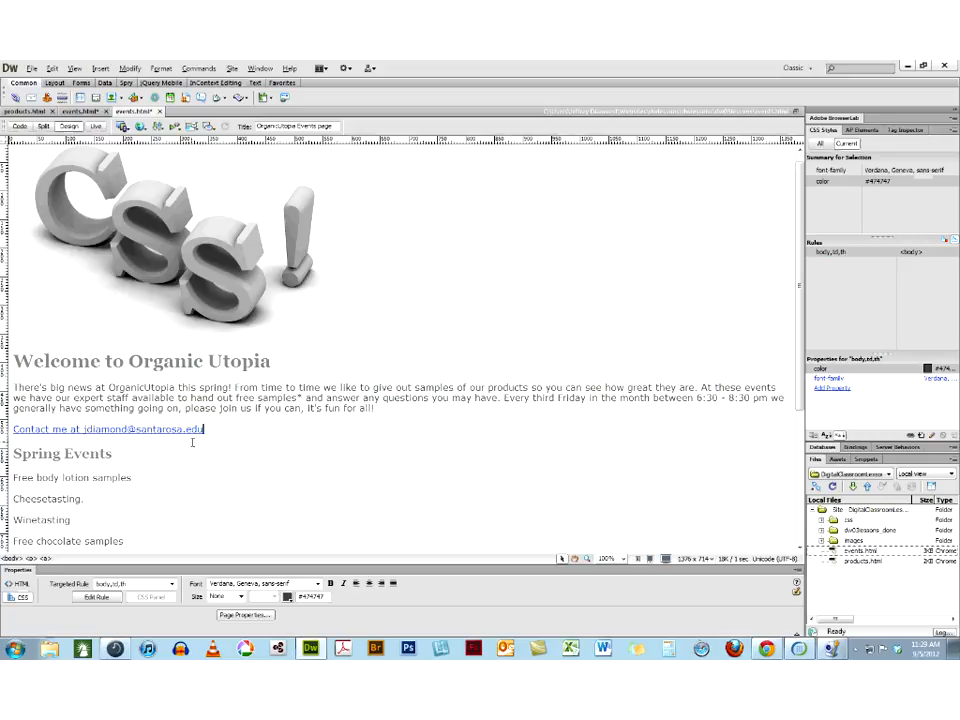
Remove the link from the entire "Contact me at" line
key("shift+Home")
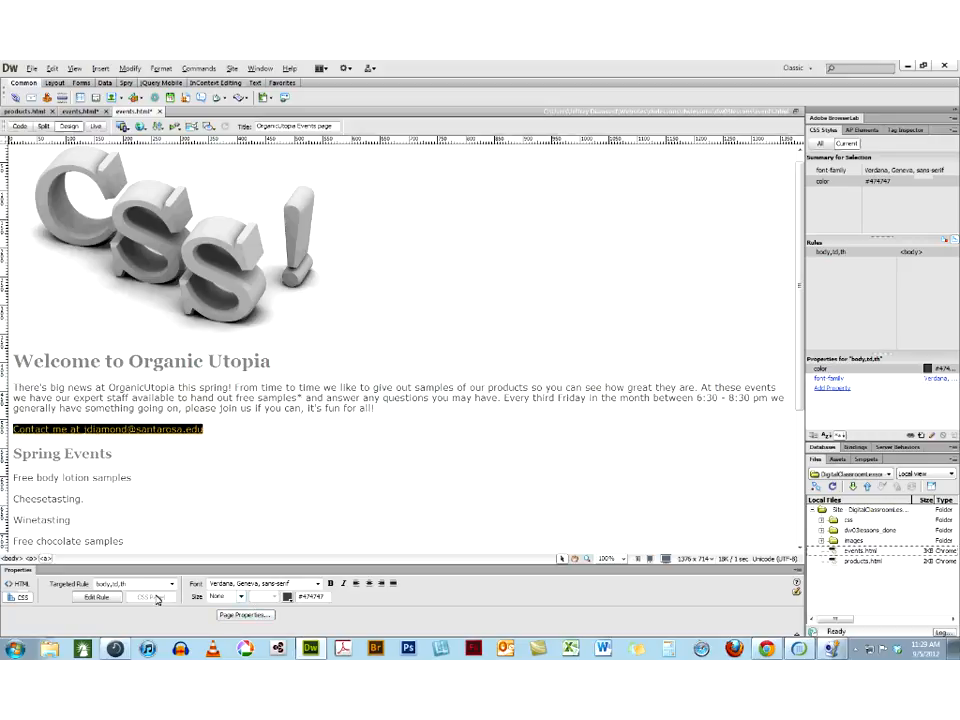
left_click(18, 583)
double_click(189, 595)
key("Delete")
key("Return")
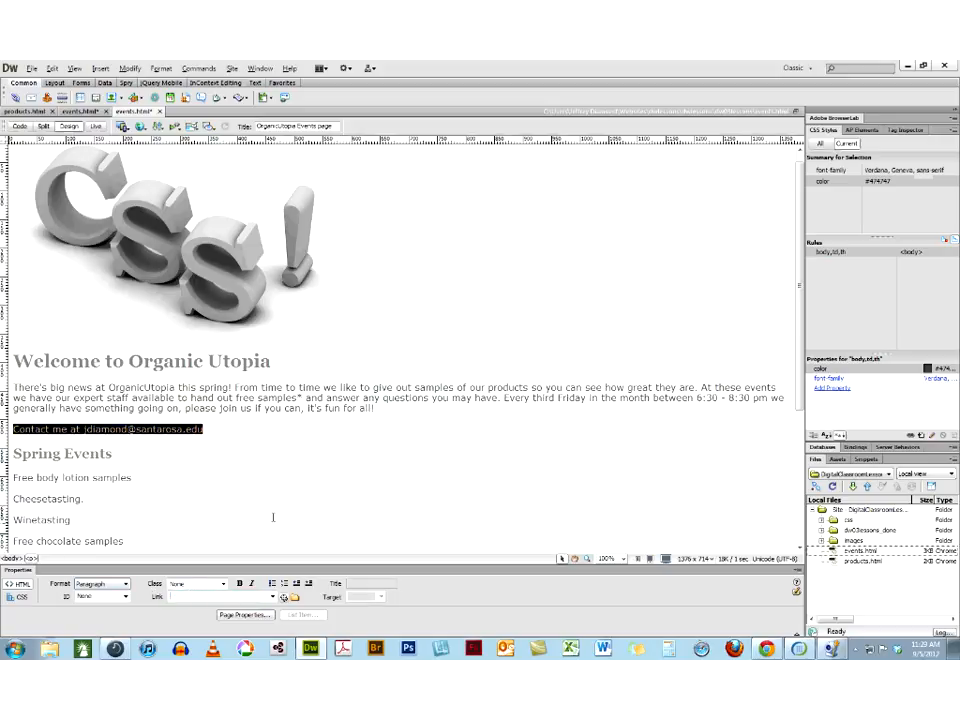
Insert an email link on only the e-mail address in the "Contact me at" line, using that same address
left_click(210, 427)
left_click_drag(204, 429, 84, 429)
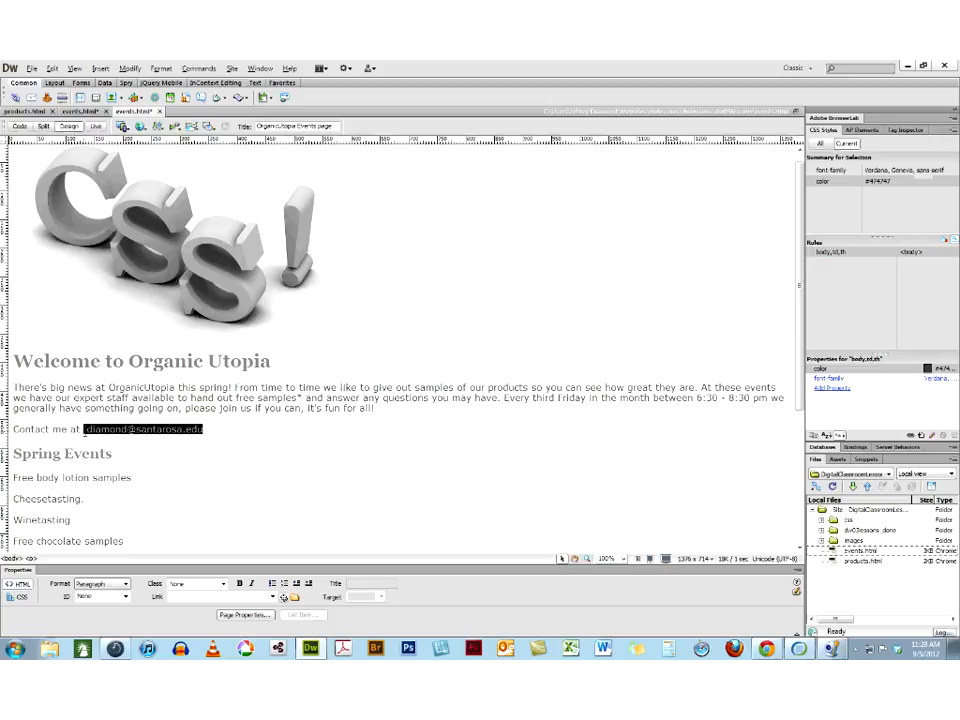
left_click(100, 68)
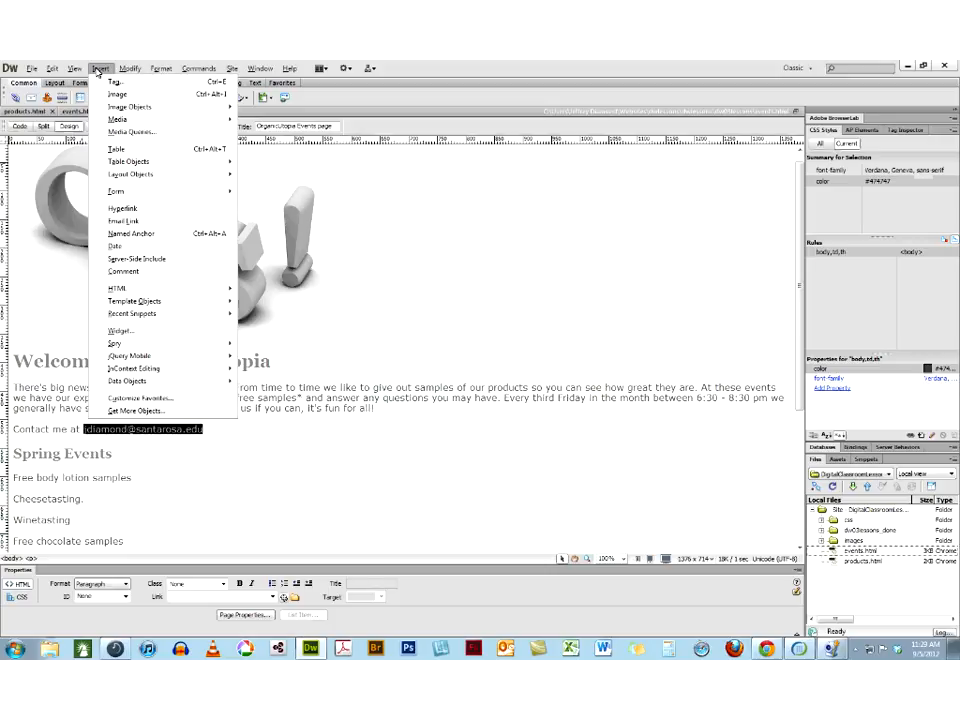
left_click(116, 226)
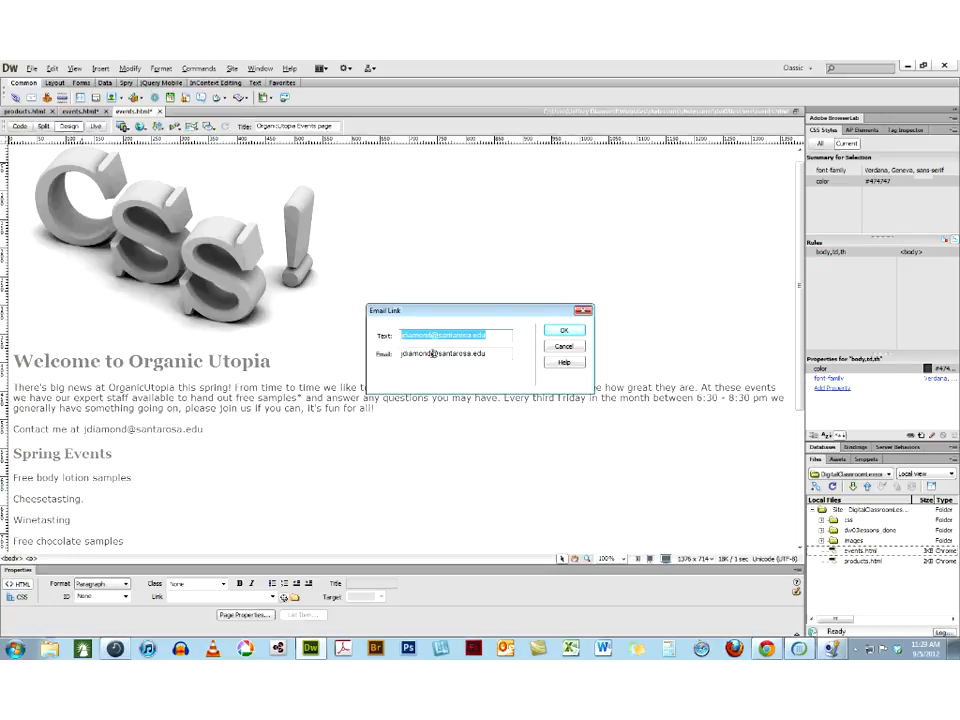
left_click(561, 332)
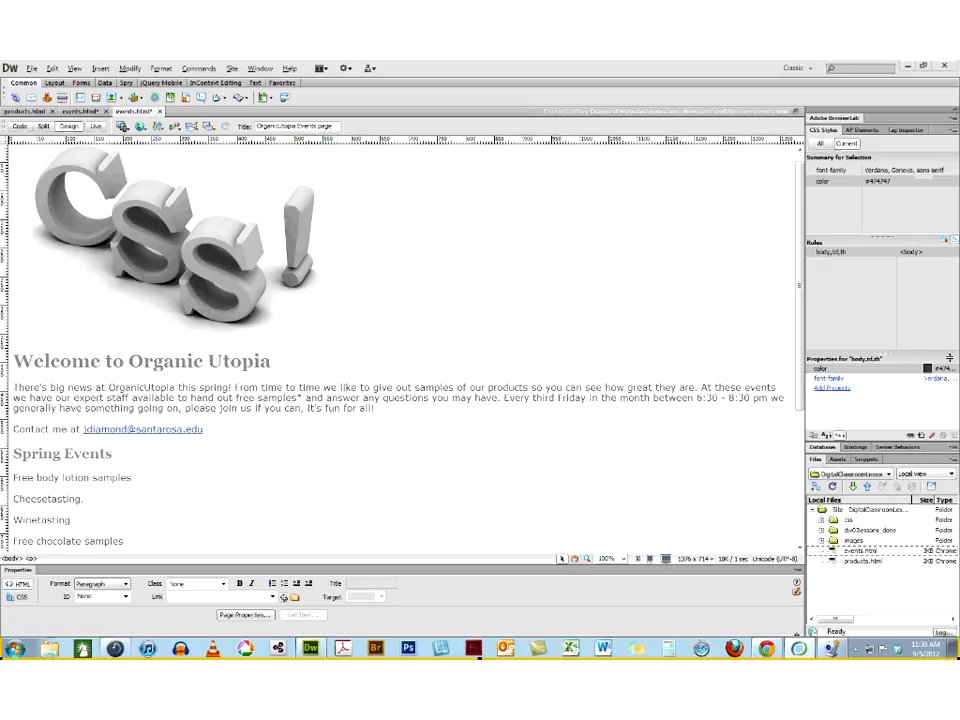
left_click(217, 432)
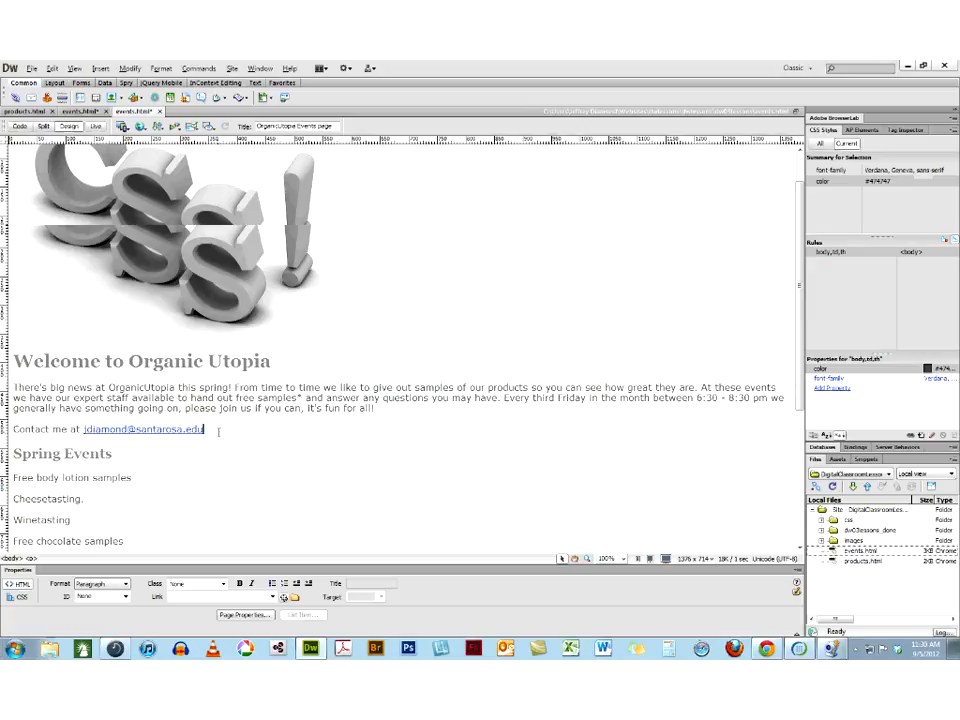
Turn the four lines under Spring Events, from "Free body lotion samples" to "Free chocolate samples", into an unordered list
scroll(218, 432, "down", 3)
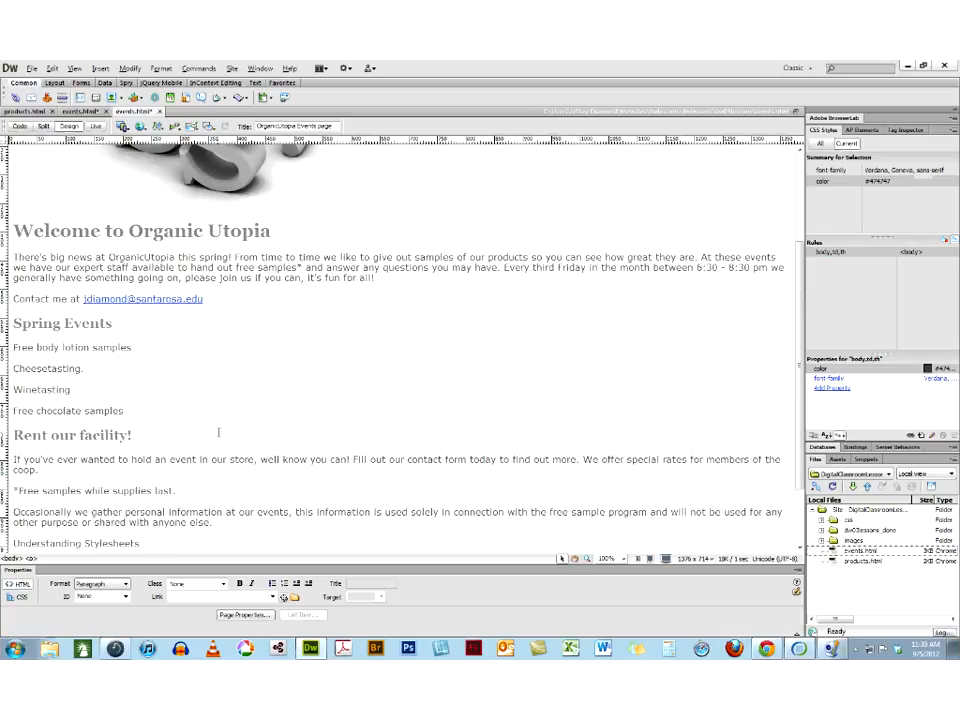
left_click(129, 410)
left_click_drag(129, 410, 38, 353)
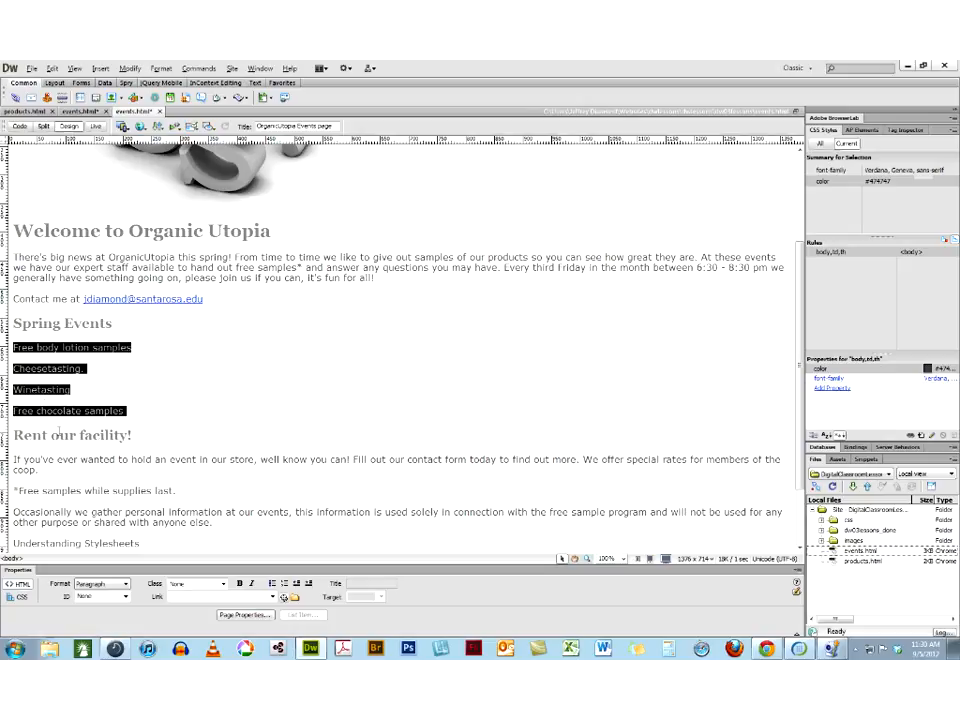
double_click(62, 411)
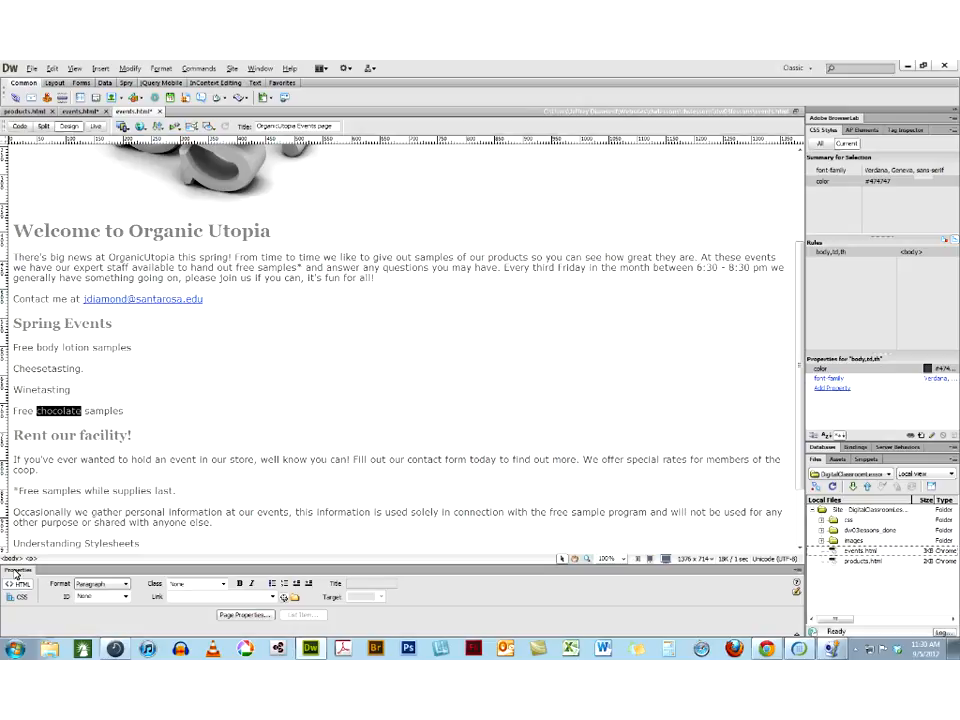
double_click(47, 389)
double_click(46, 368)
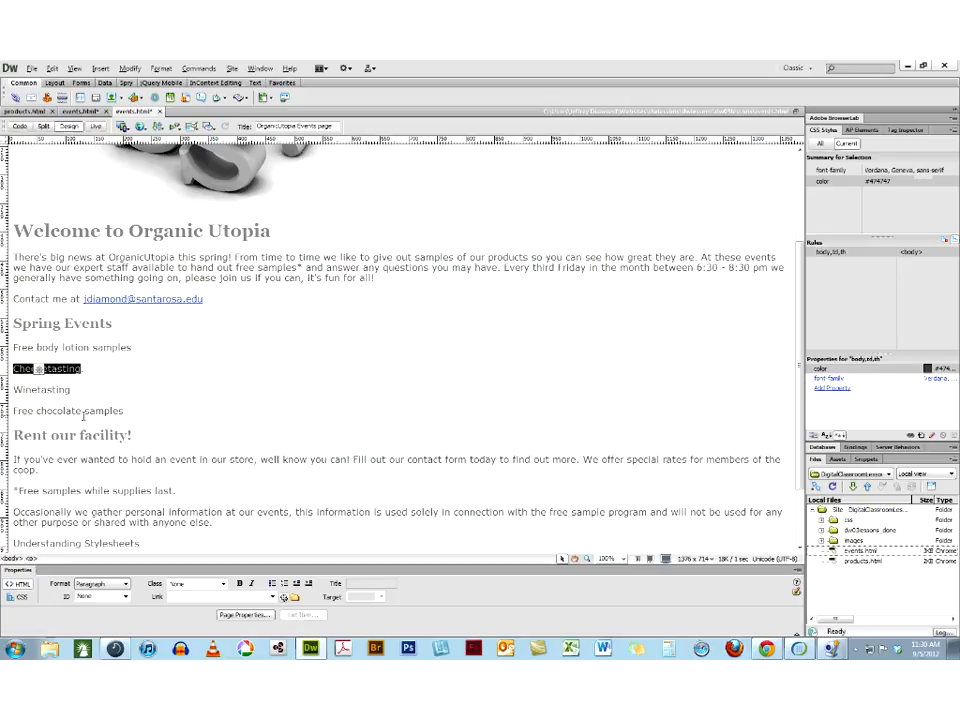
double_click(75, 347)
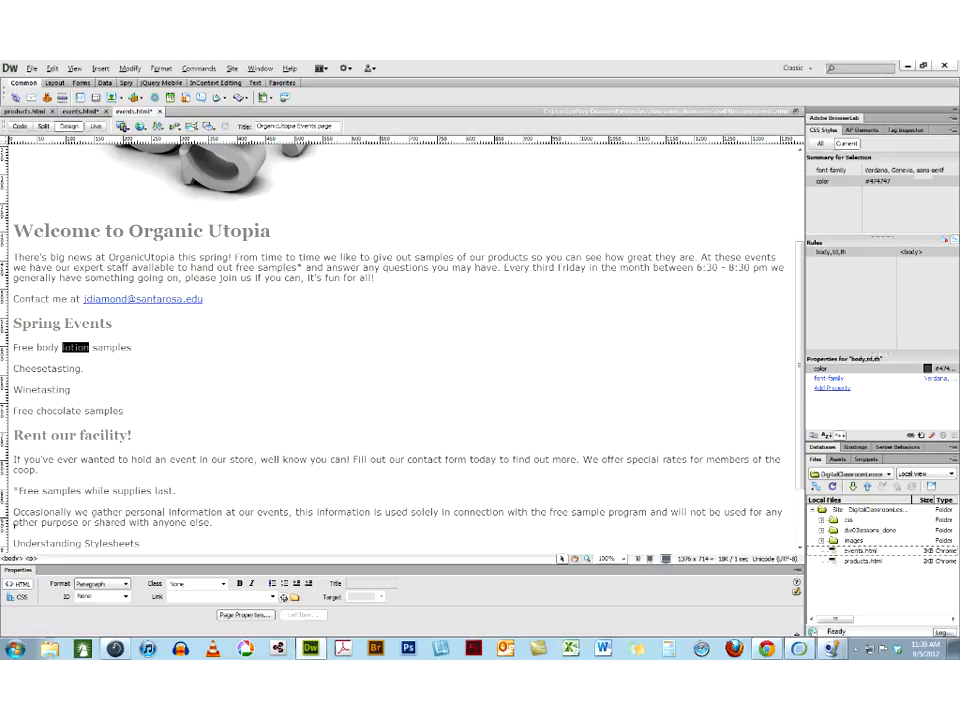
triple_click(75, 347)
left_click_drag(126, 411, 4, 350)
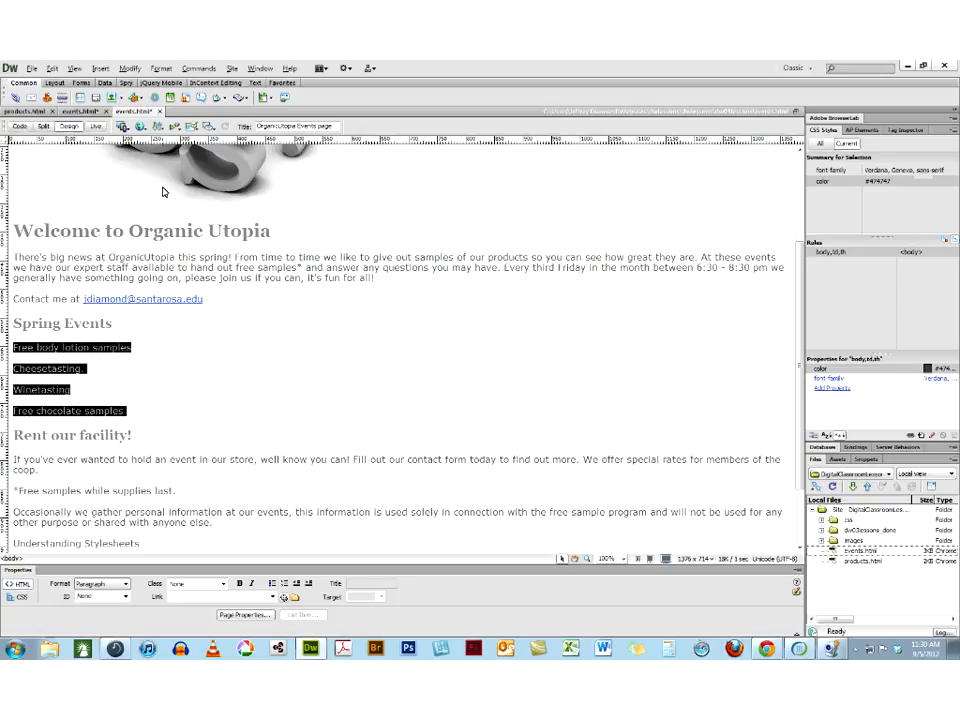
left_click(274, 586)
left_click(170, 379)
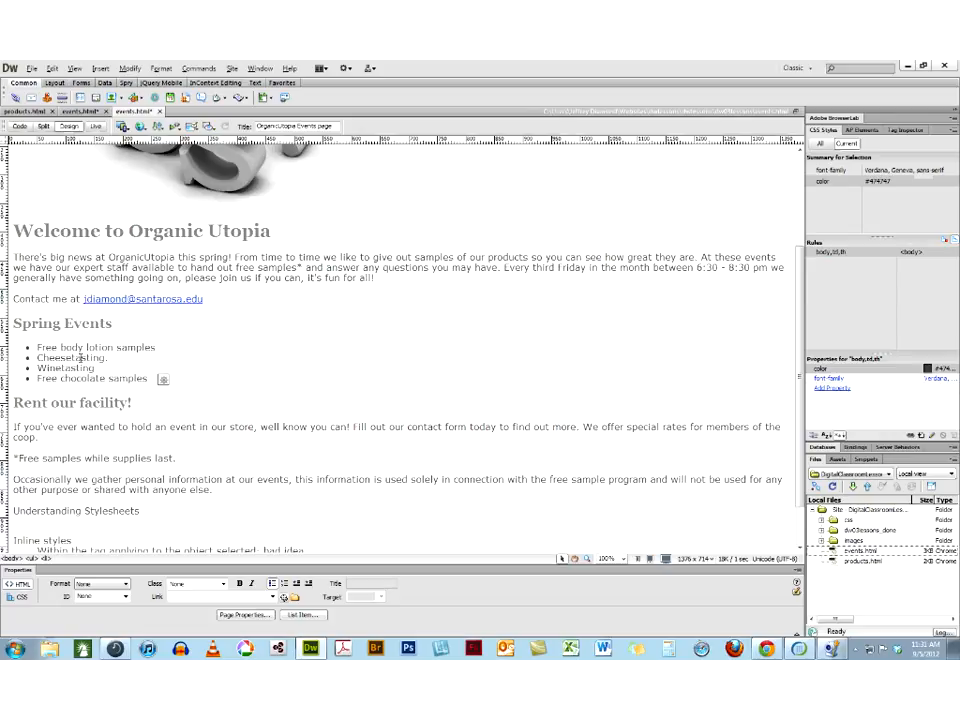
Show the bulleted list's code alongside the design, highlight its list tags, and insert a blank code line after the closing ul tag
left_click_drag(150, 378, 36, 347)
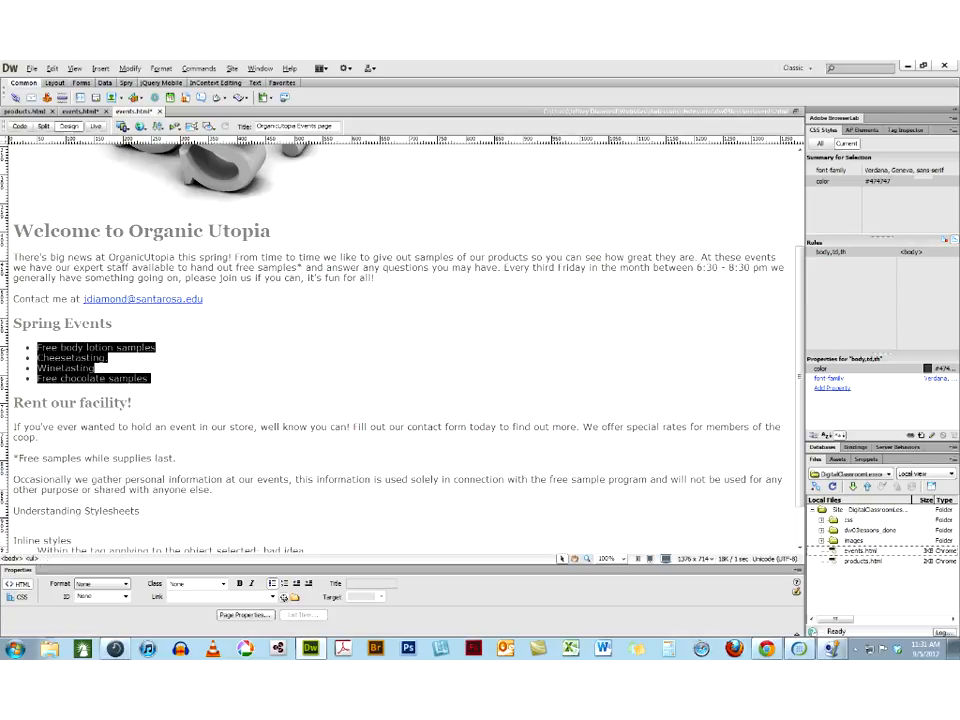
left_click(43, 127)
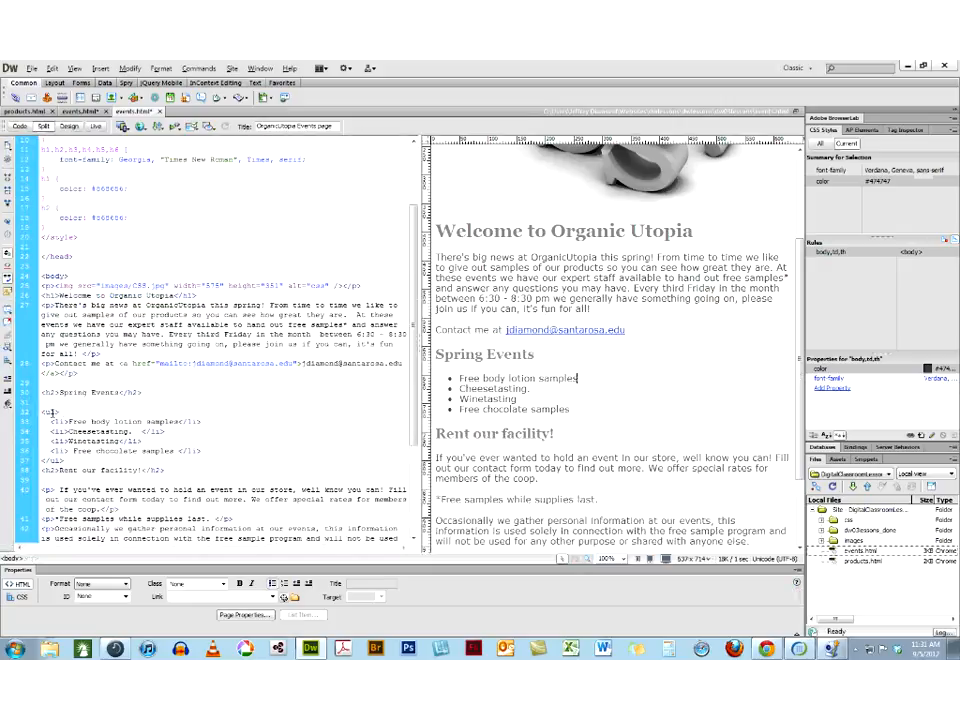
left_click(31, 412)
left_click(31, 422)
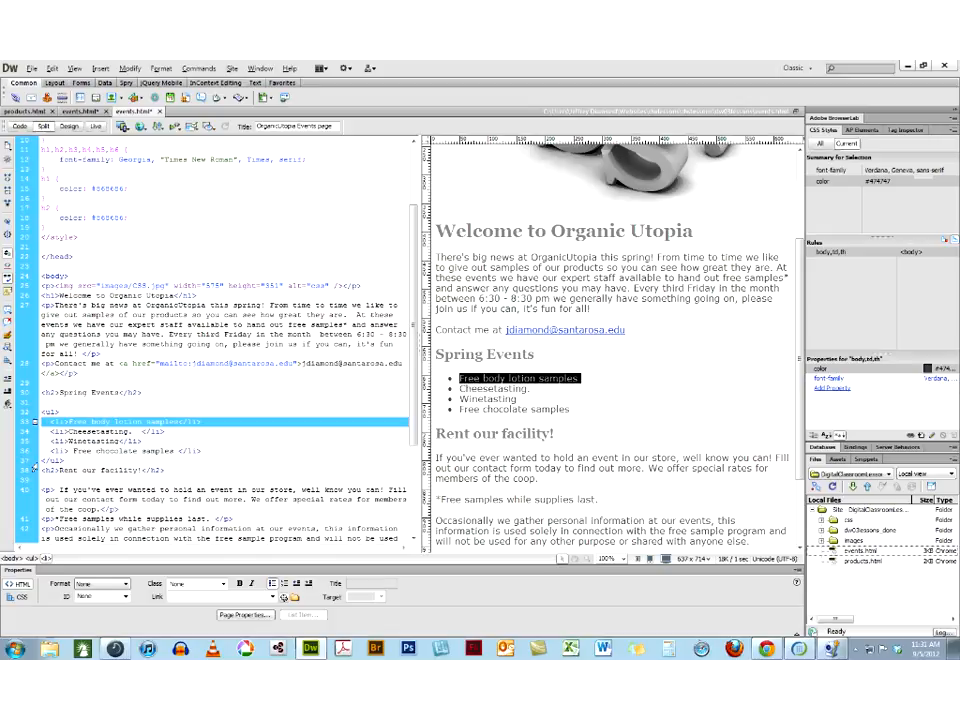
left_click(34, 462)
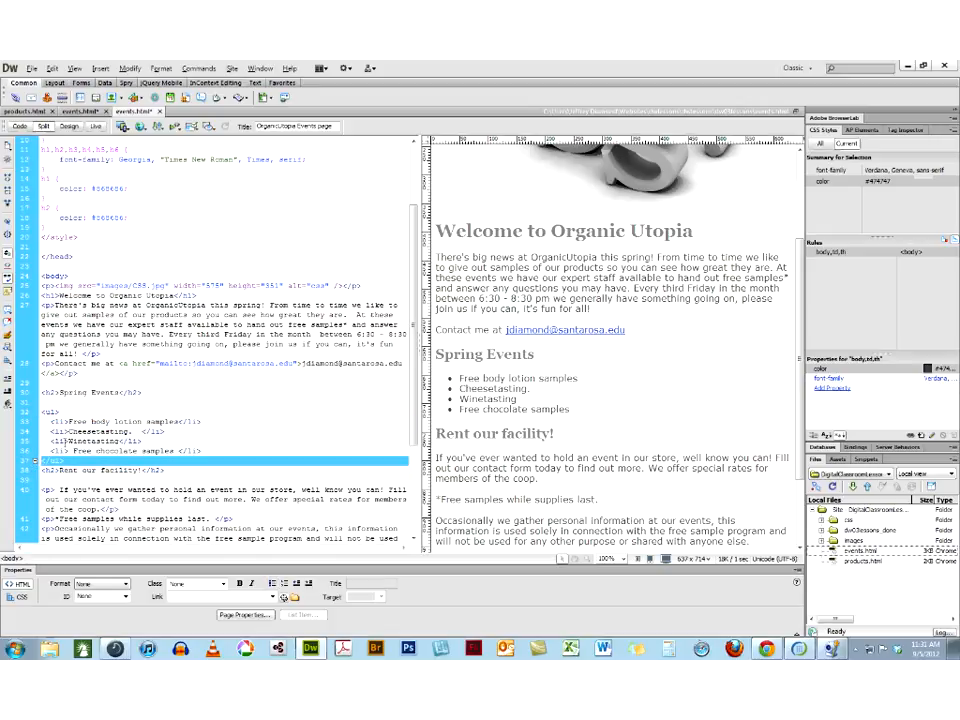
left_click(58, 412)
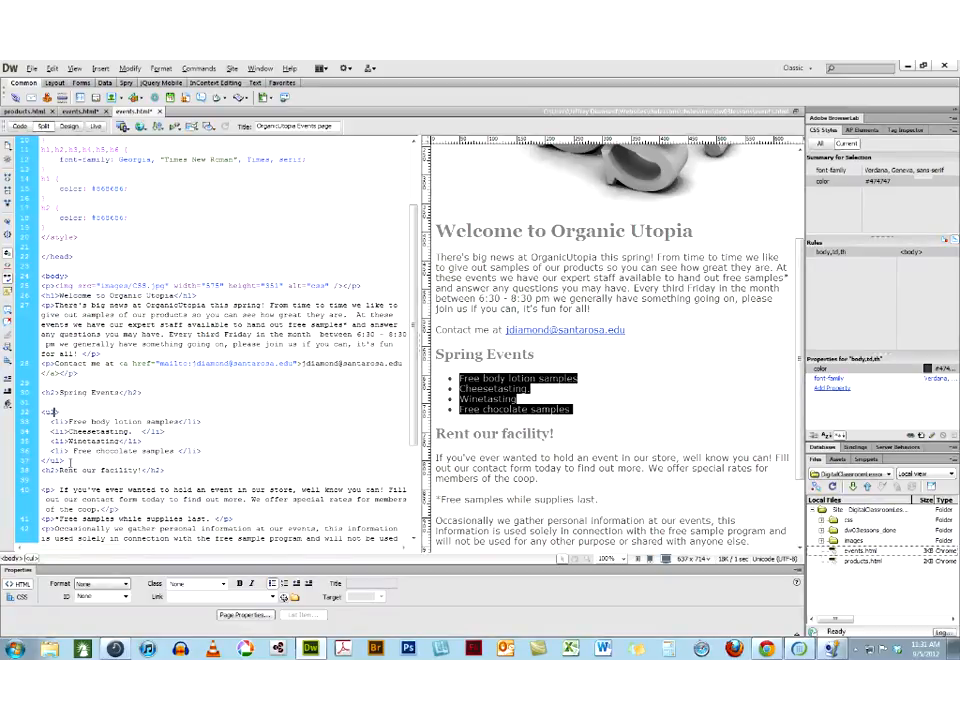
left_click(70, 462)
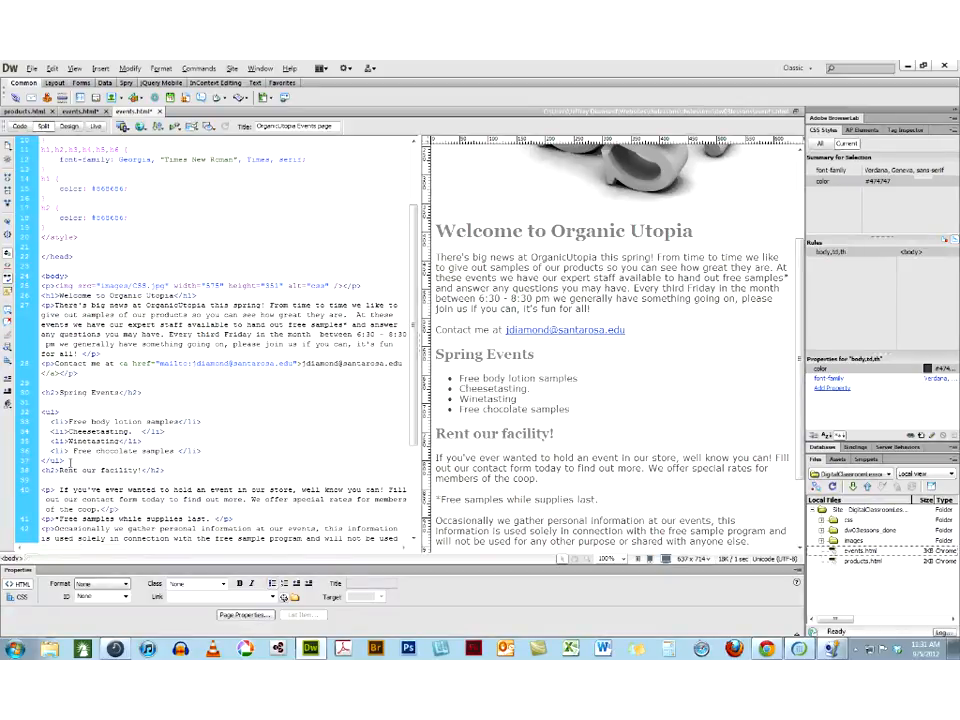
key("Return")
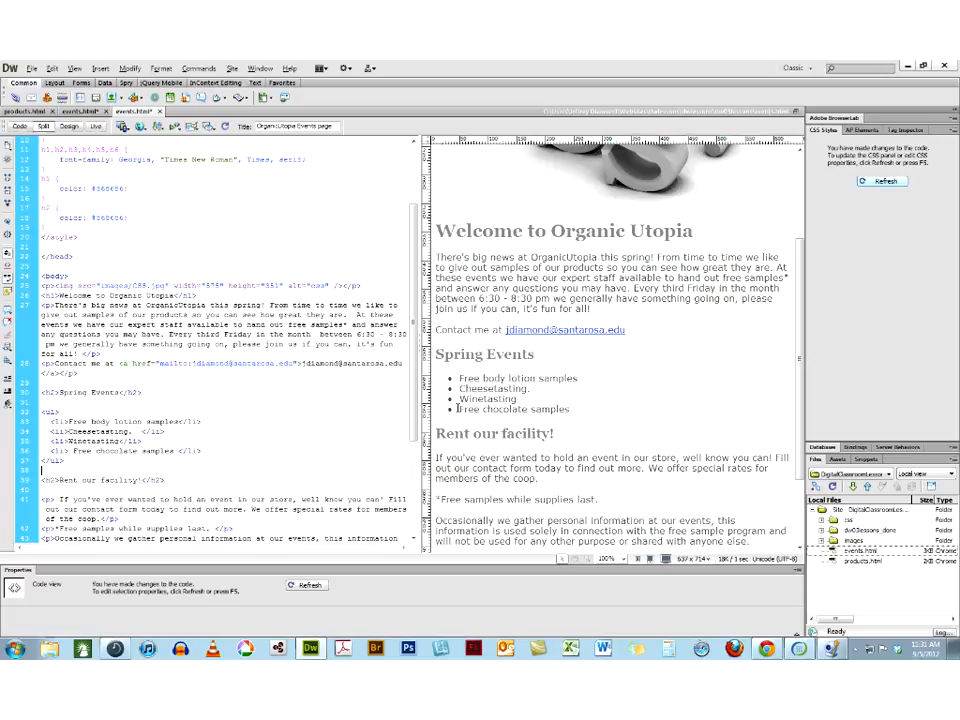
left_click(575, 411)
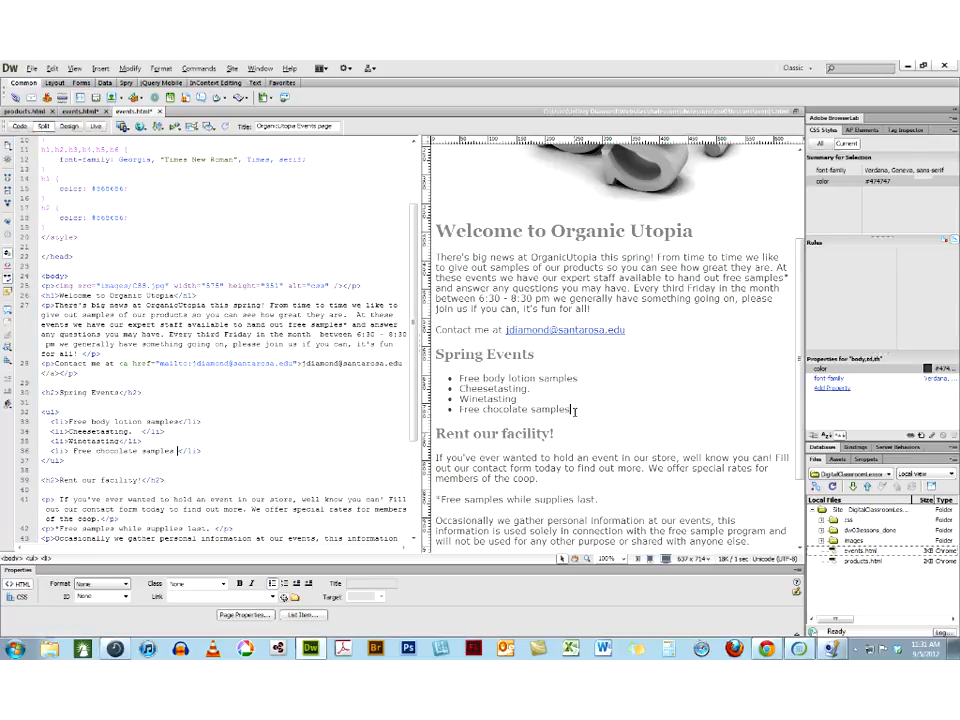
key("Return")
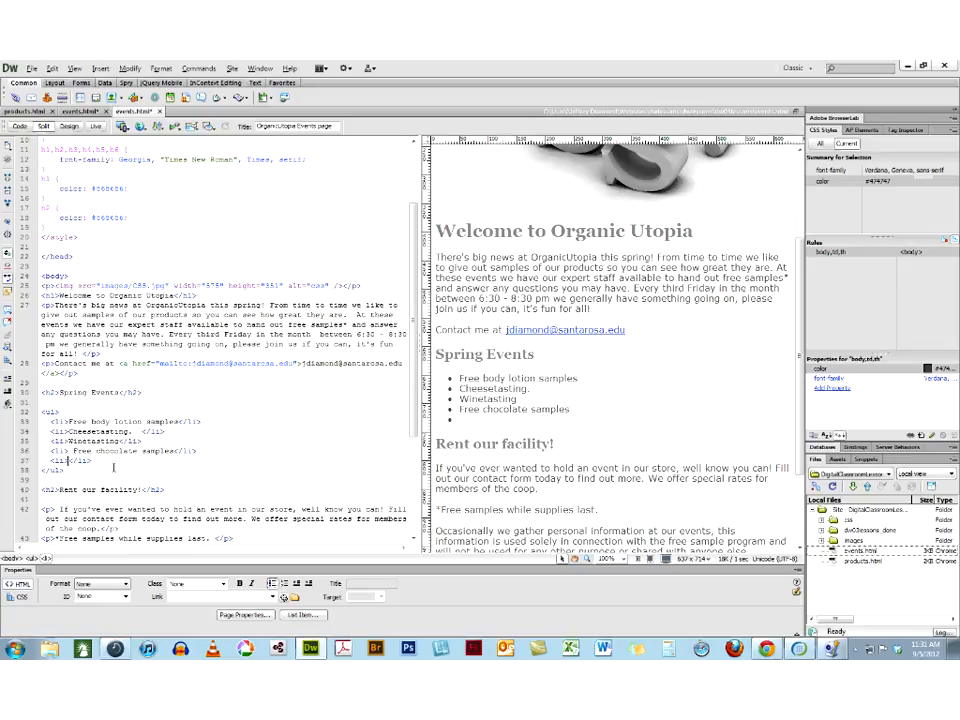
left_click(31, 461)
key("BackSpace")
key("BackSpace")
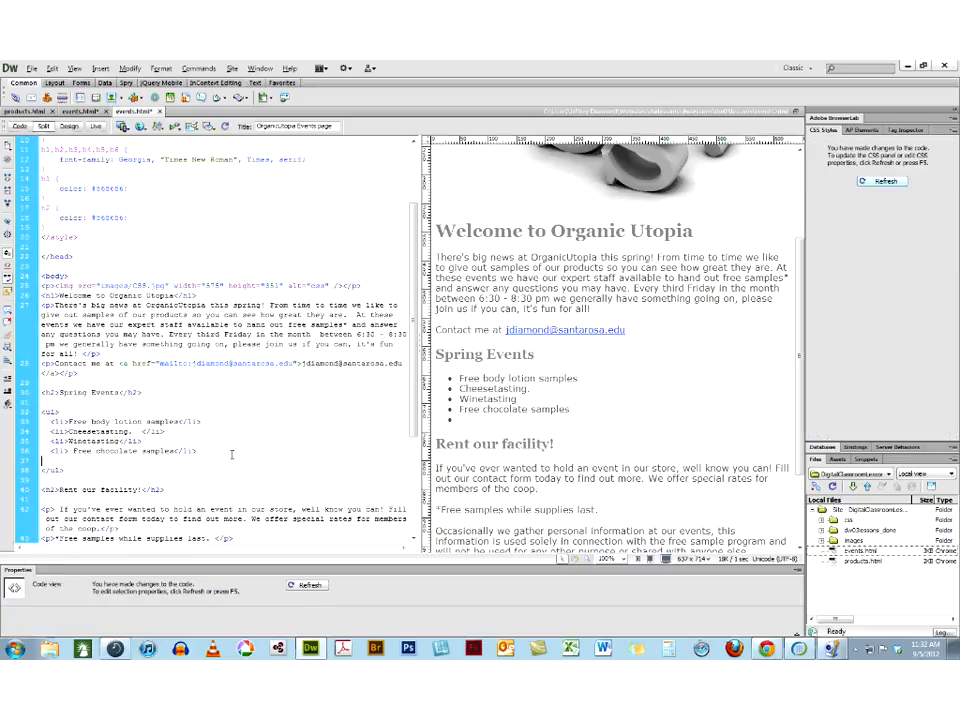
Start a plain paragraph after the bulleted list and enter "I like numbered lists" in it
left_click(573, 409)
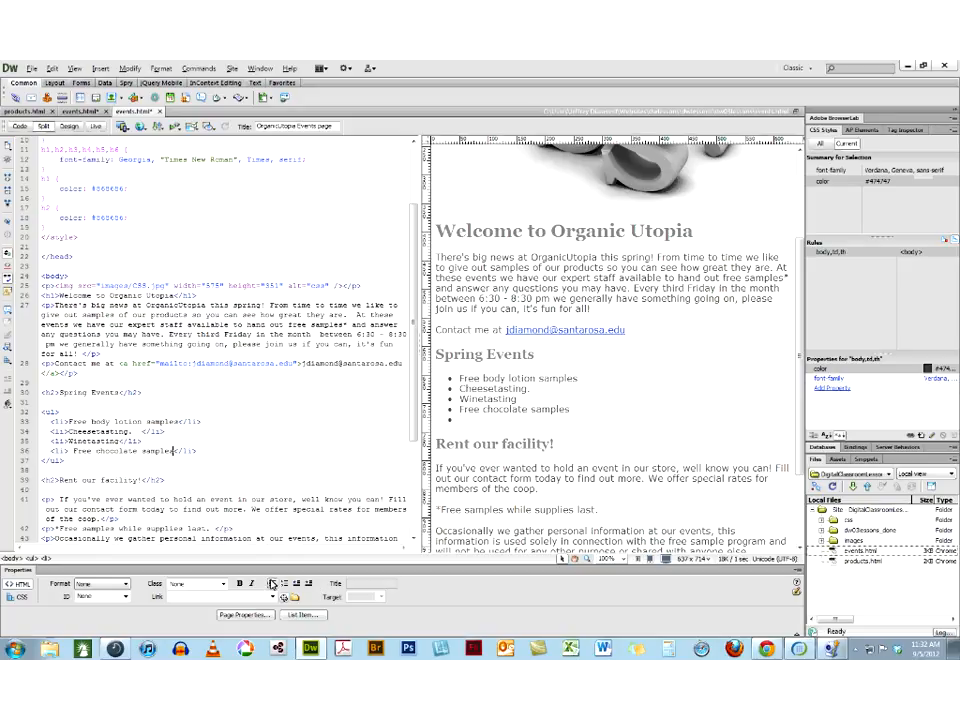
left_click(270, 584)
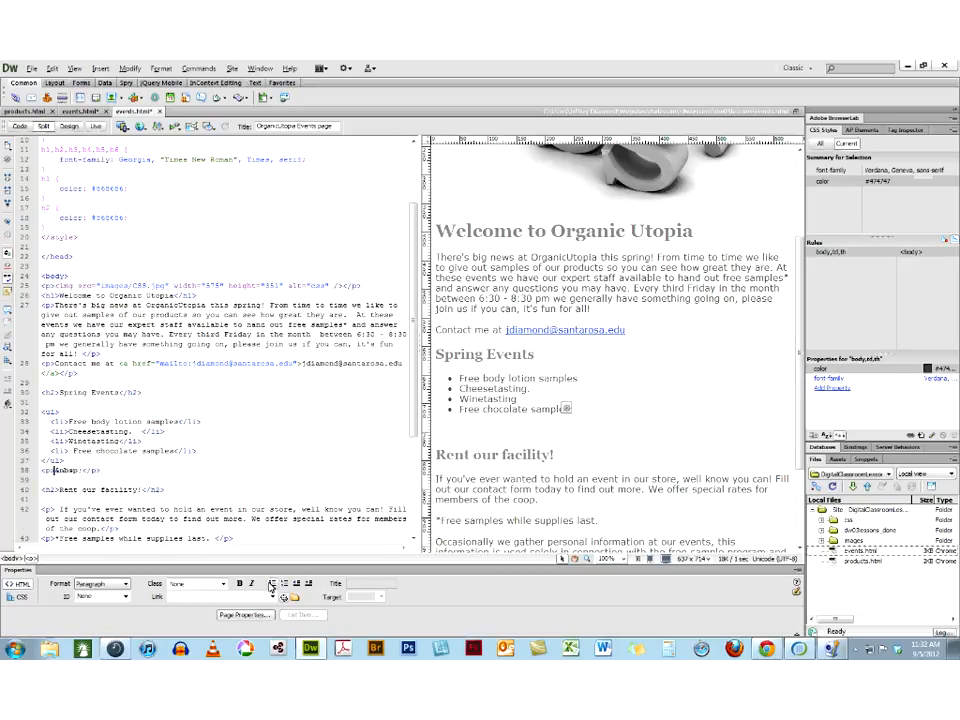
type("I like numbered lists")
key("Return")
Add four separate paragraphs reading One, Two, Three and Four below "I like numbered lists"
type("One")
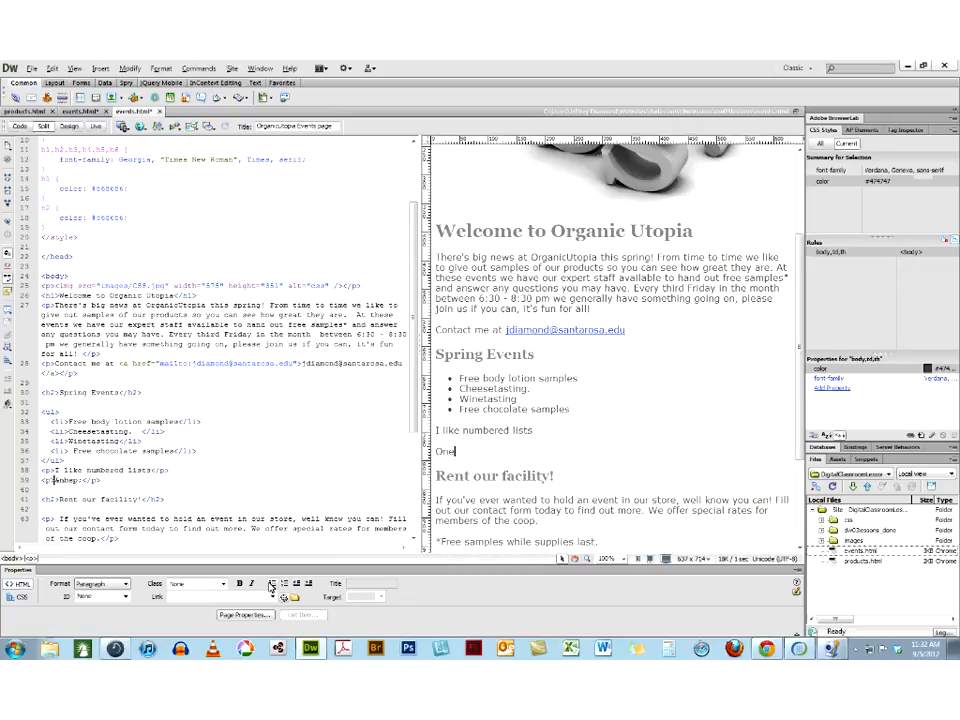
key("Return")
type("Two")
key("Return")
type("Thre")
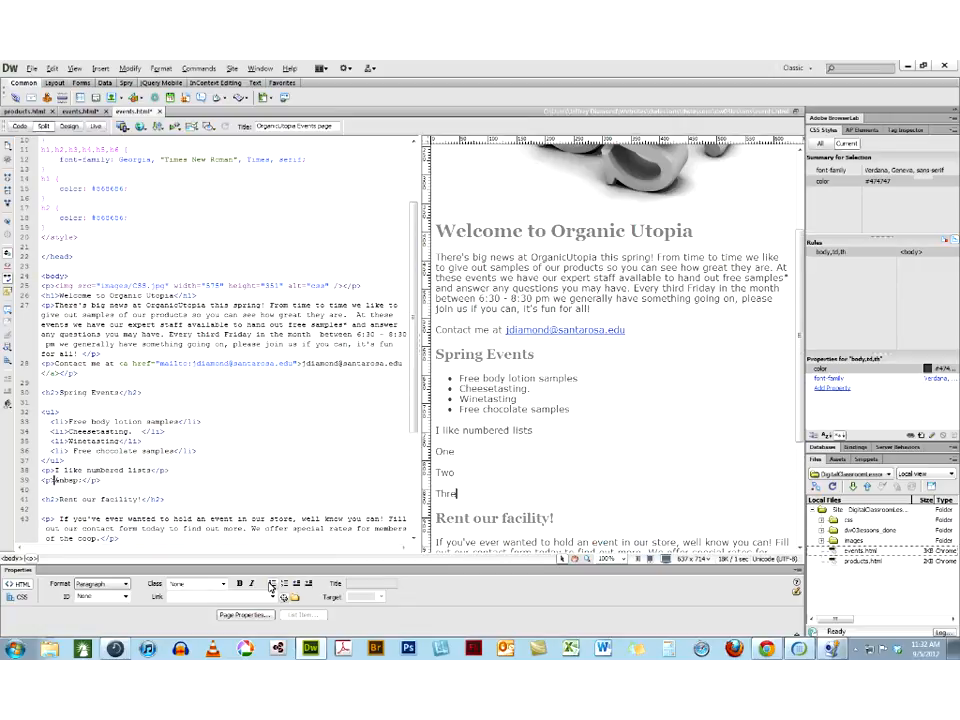
type("e")
key("Return")
type("Four")
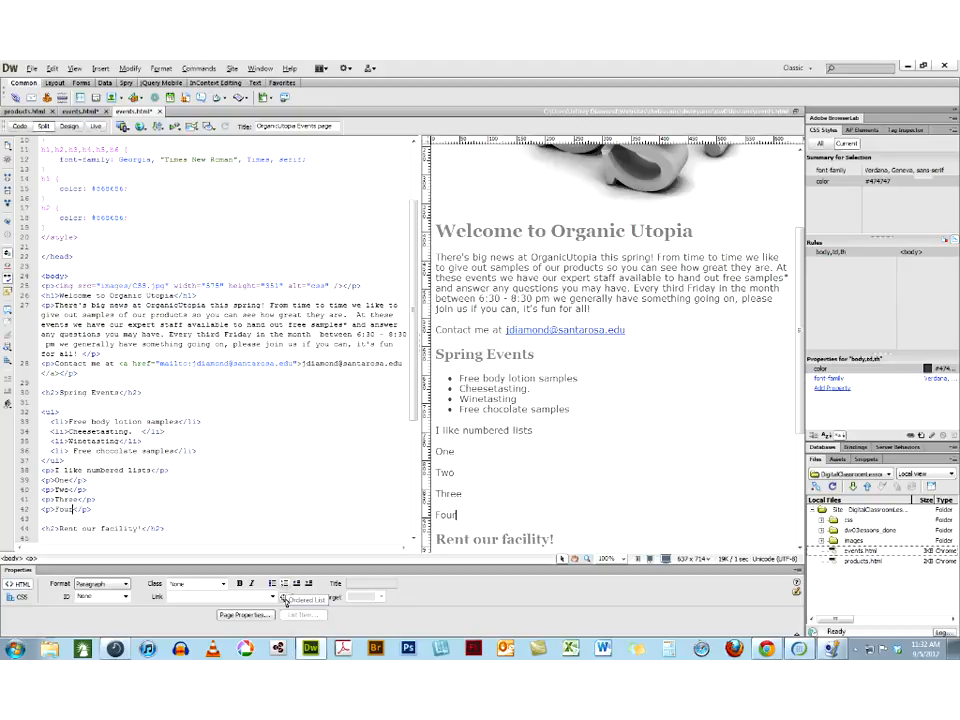
Convert the One, Two, Three and Four paragraphs into an ordered list
left_click_drag(458, 515, 395, 454)
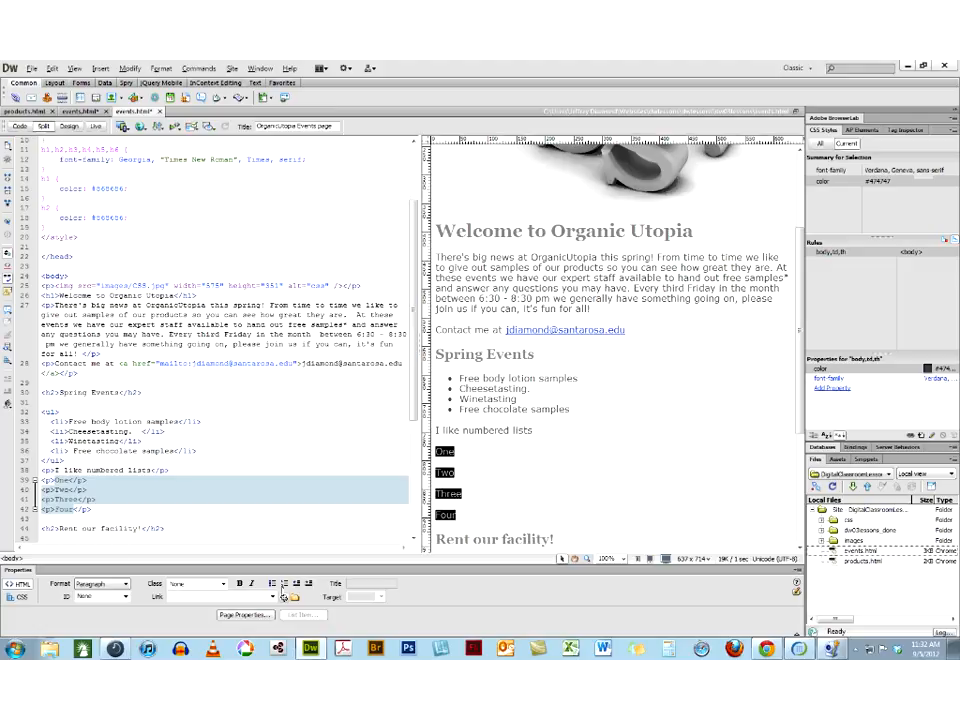
left_click(283, 589)
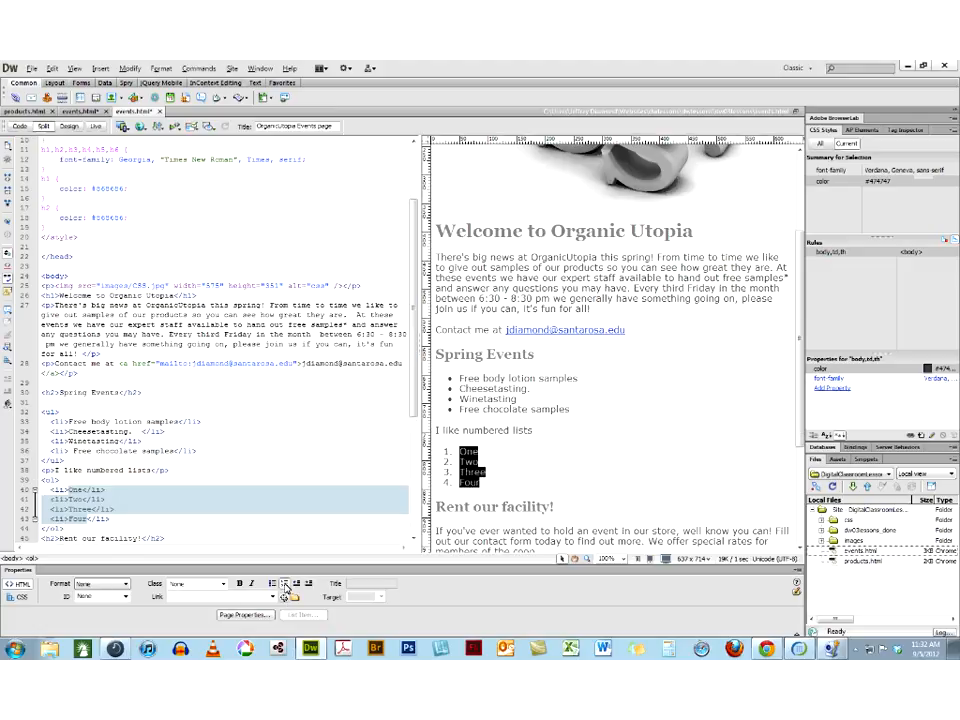
left_click(505, 470)
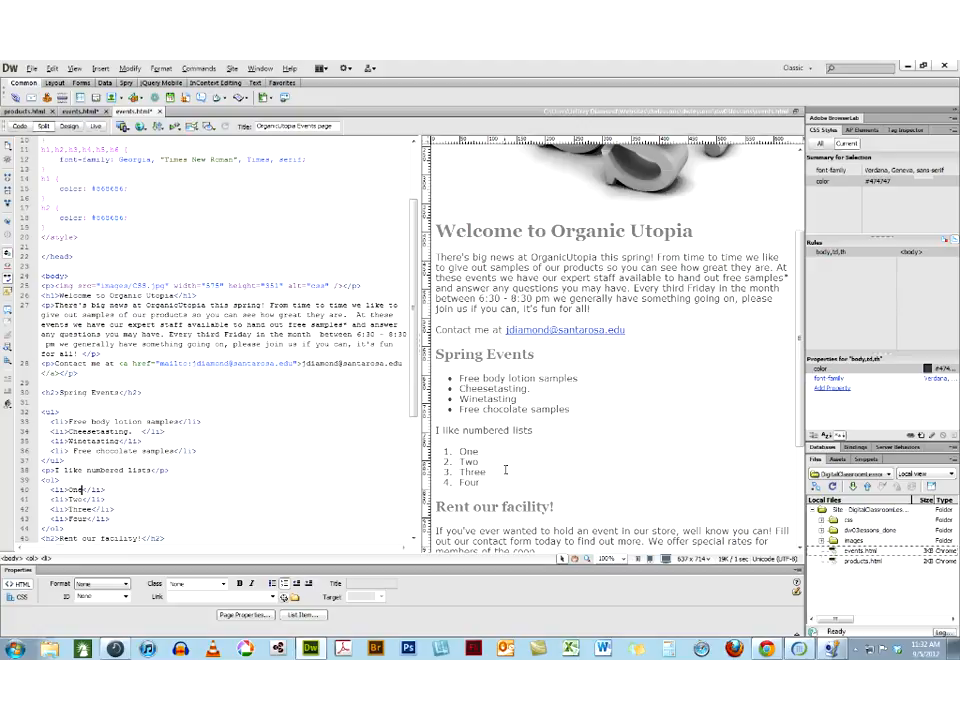
left_click(478, 452)
Insert a blank code line between the closing ul tag and the "I like numbered lists" paragraph, and highlight the opening and closing ul tags
left_click(67, 460)
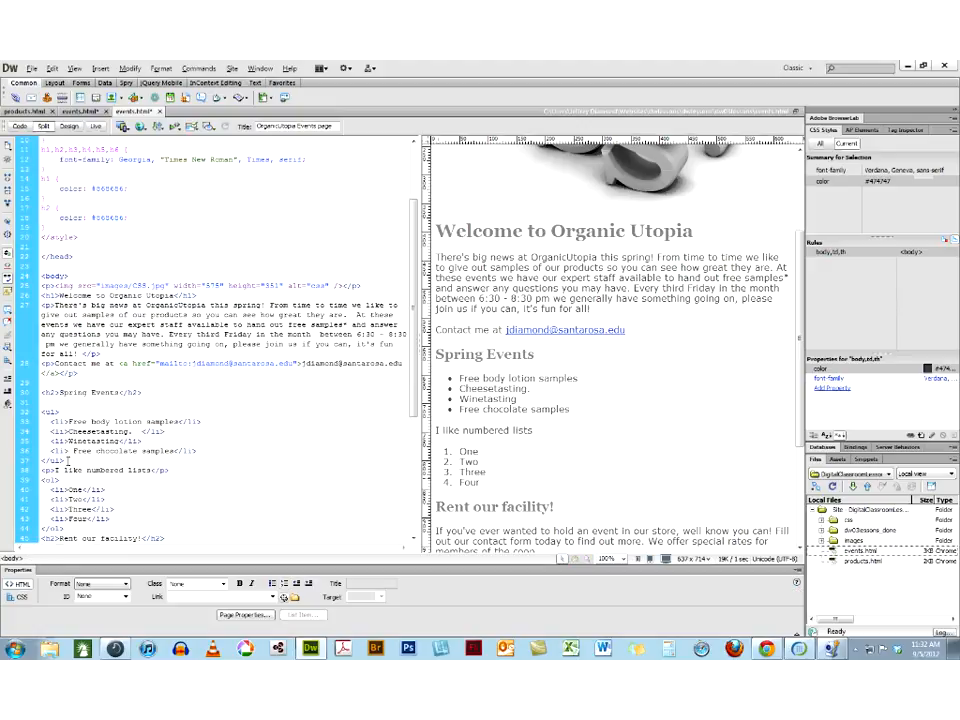
key("Return")
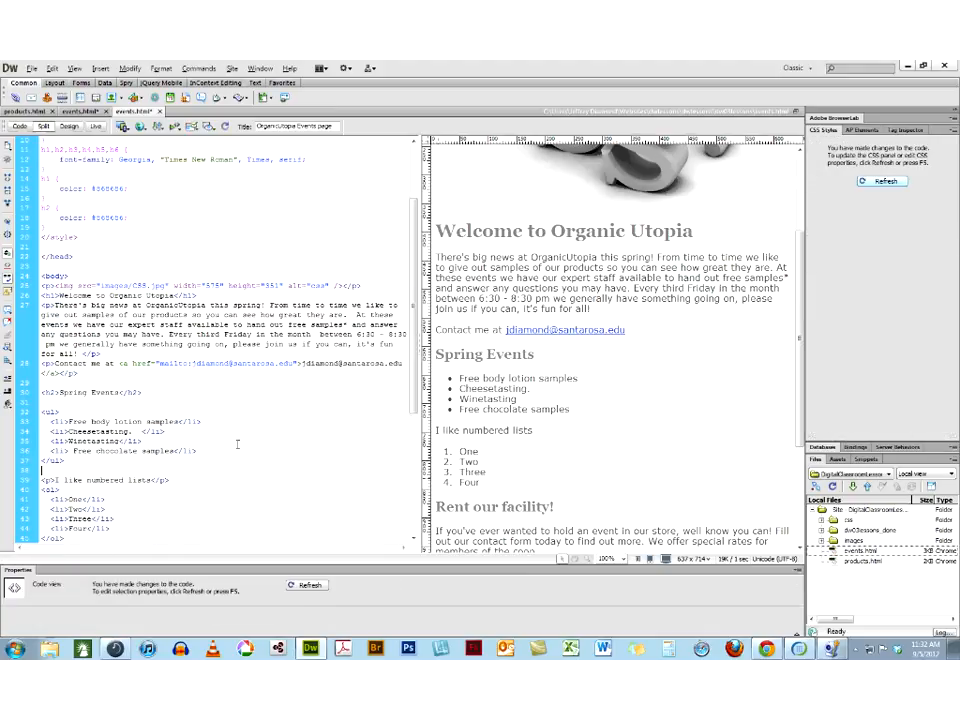
scroll(237, 444, "down", 3)
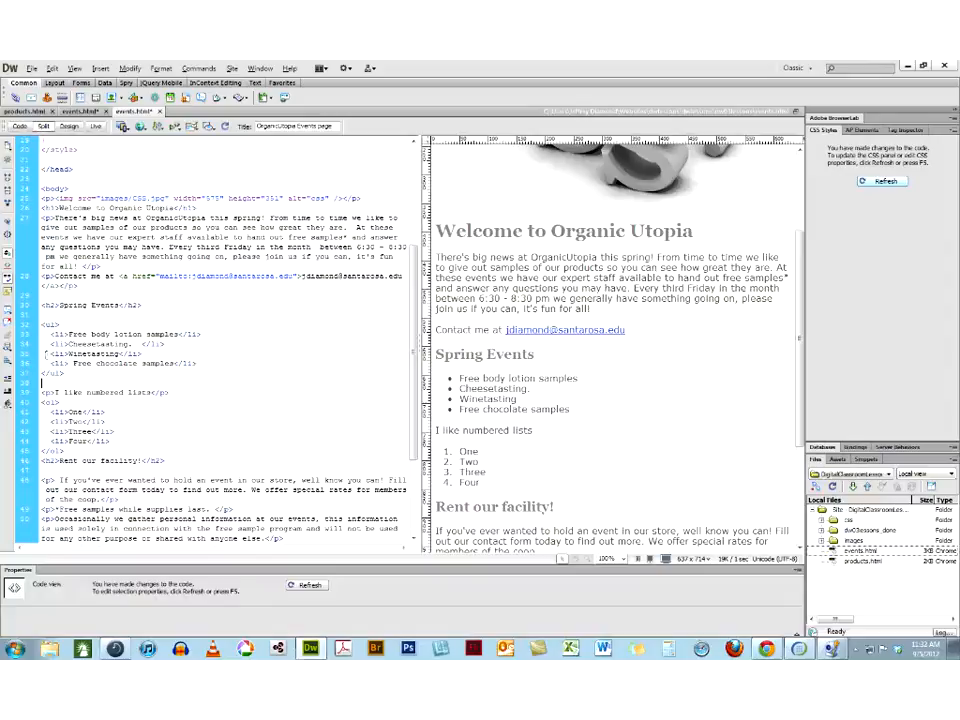
left_click(30, 325)
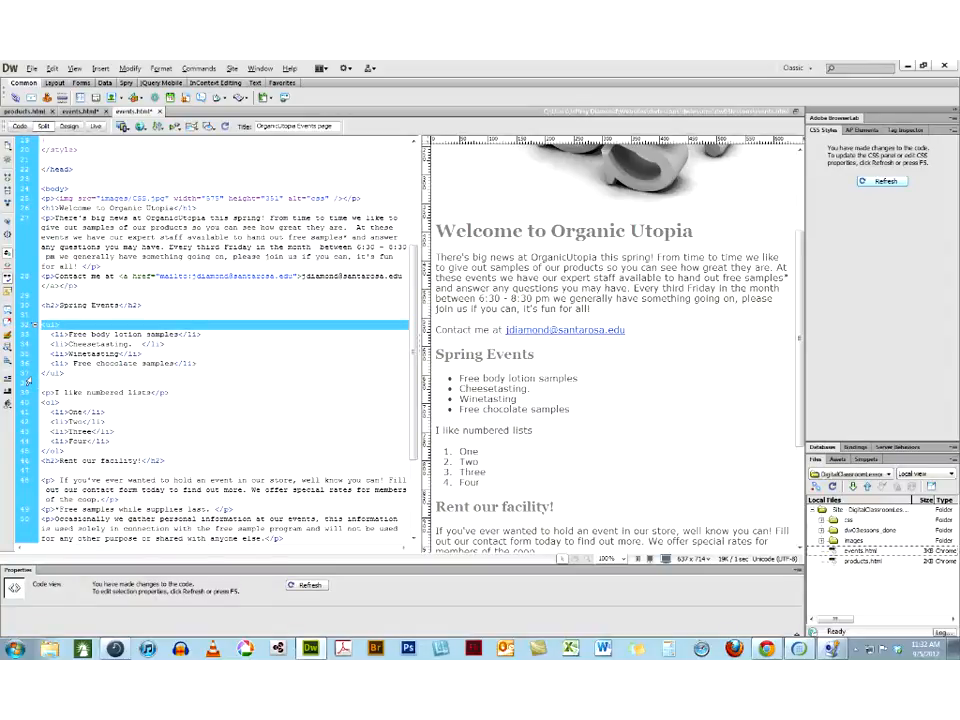
left_click(31, 374)
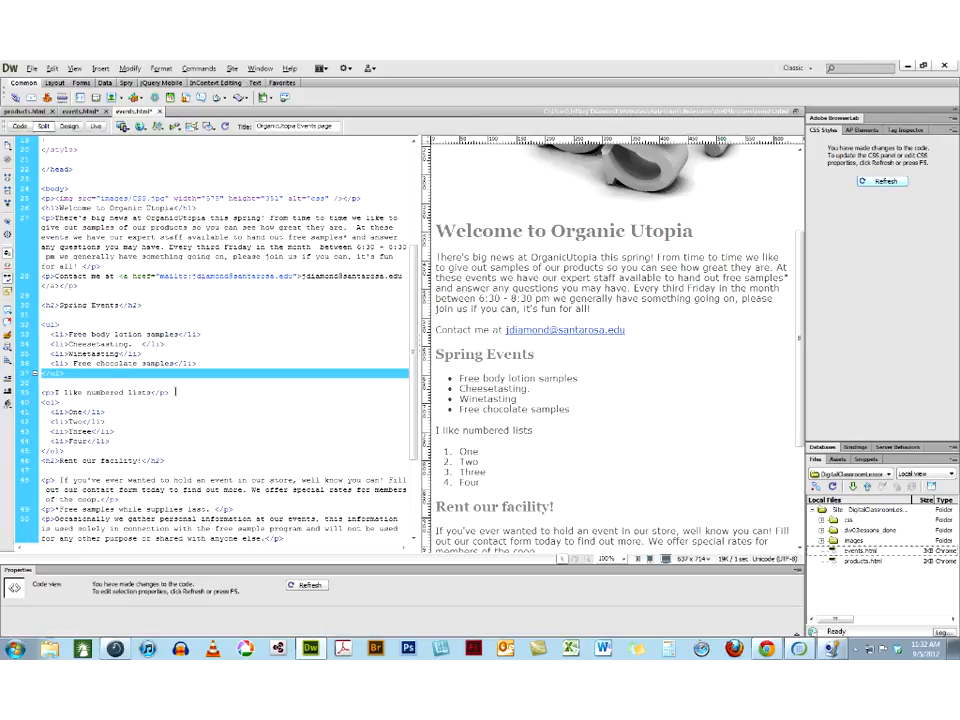
Insert blank code lines before the opening ol tag and after the closing ol tag of the numbered list
left_click(177, 392)
type("\\")
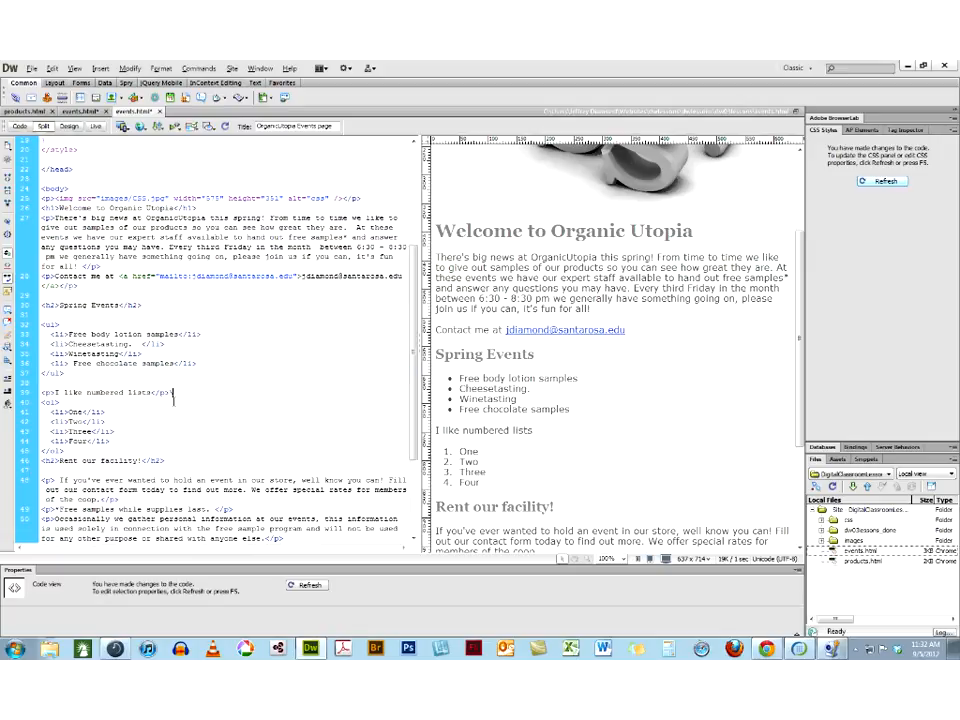
key("BackSpace")
key("Return")
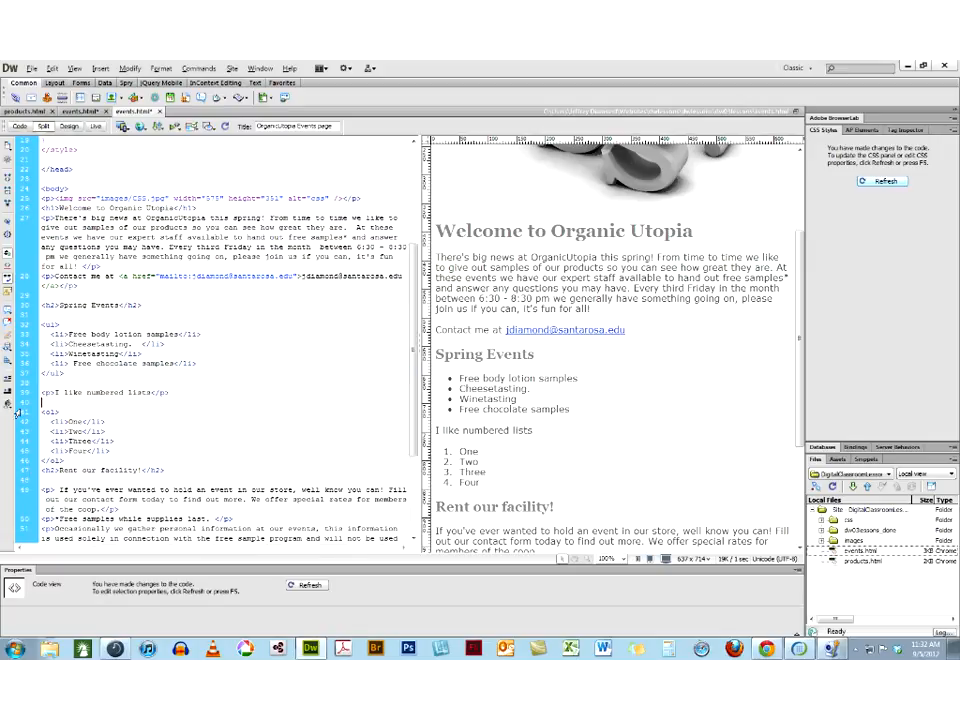
left_click(23, 416)
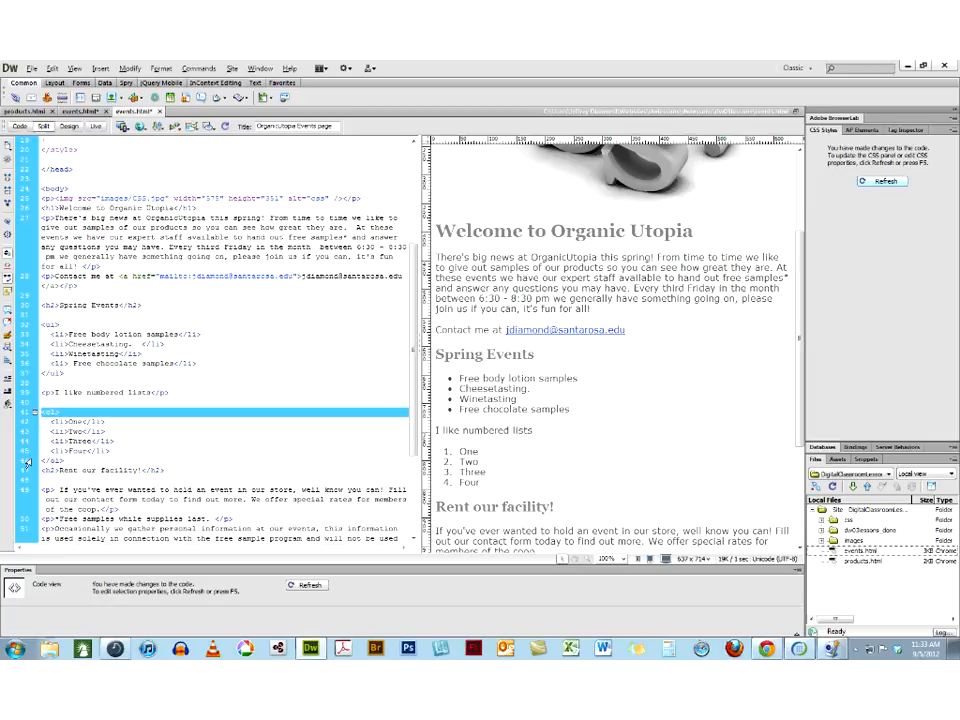
left_click(69, 460)
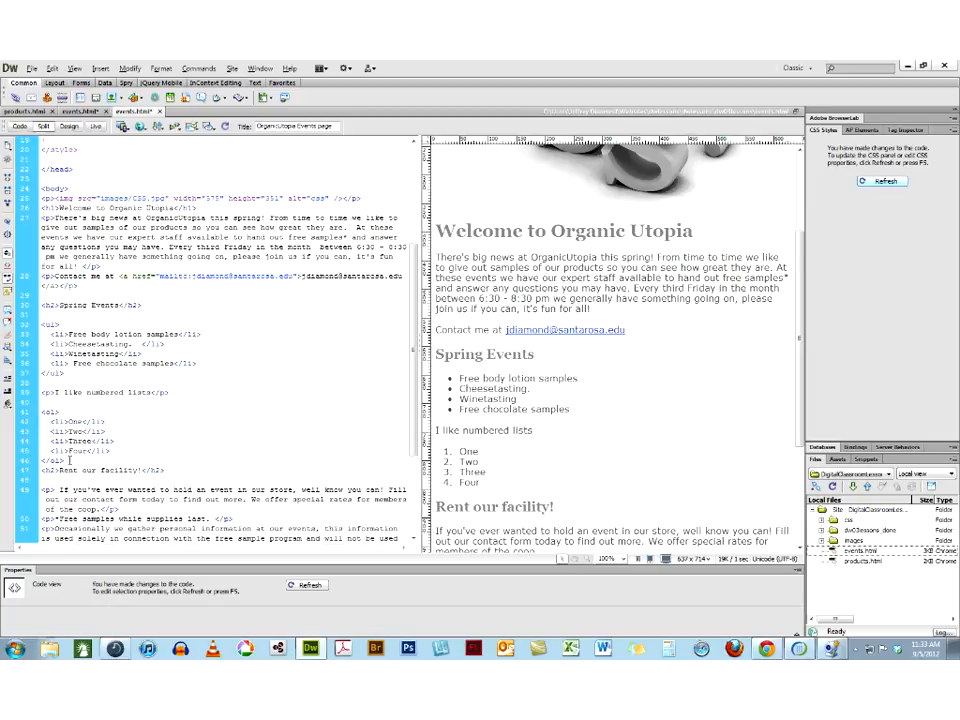
key("Return")
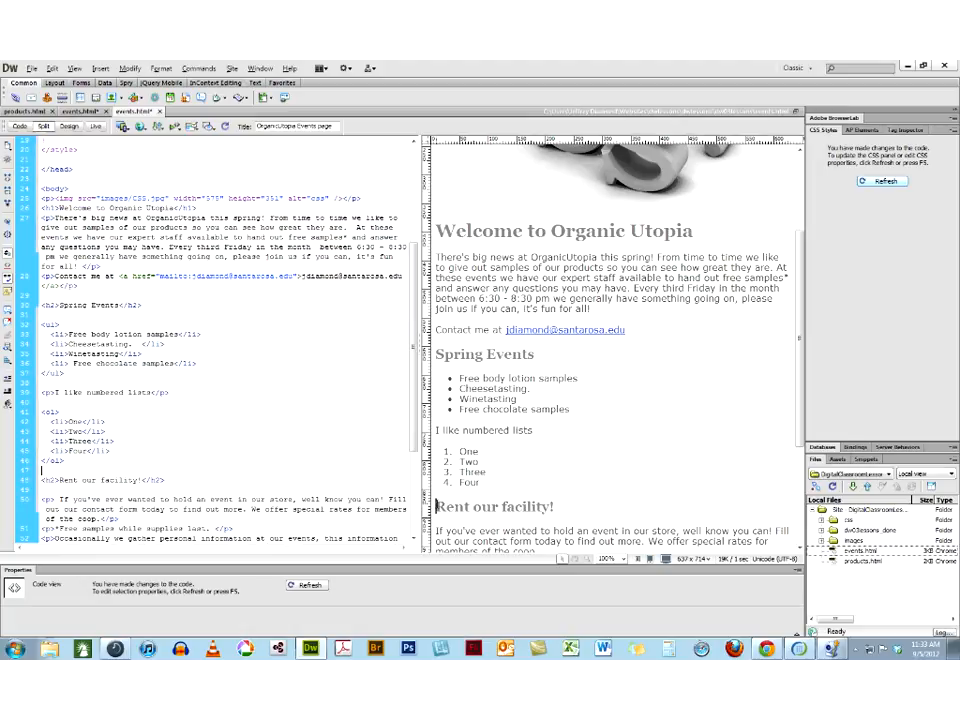
left_click(436, 505)
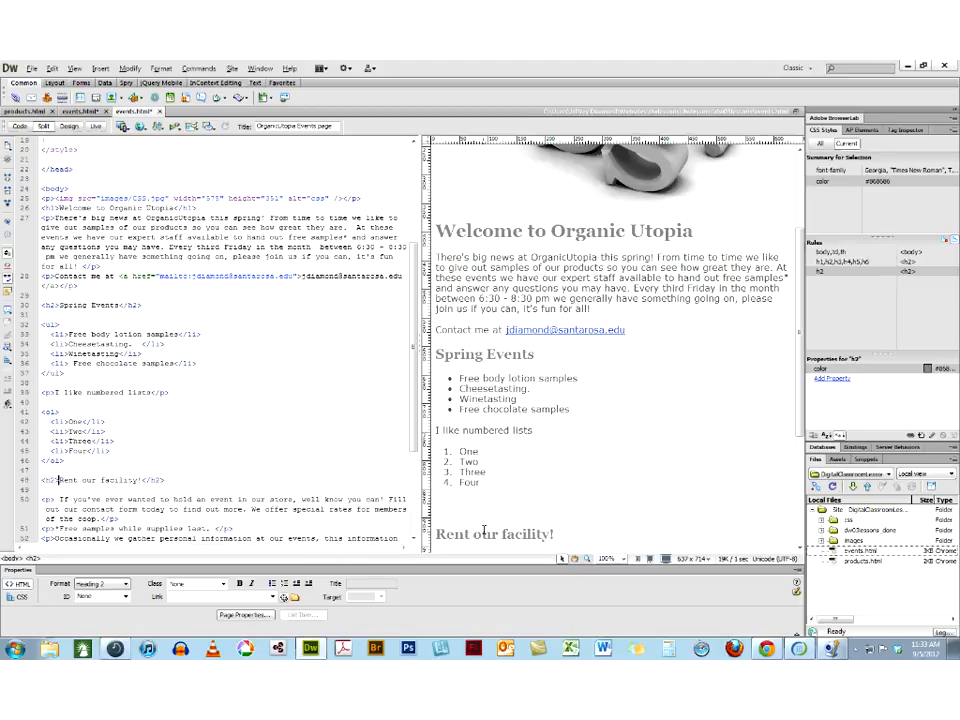
left_click(112, 583)
left_click(95, 593)
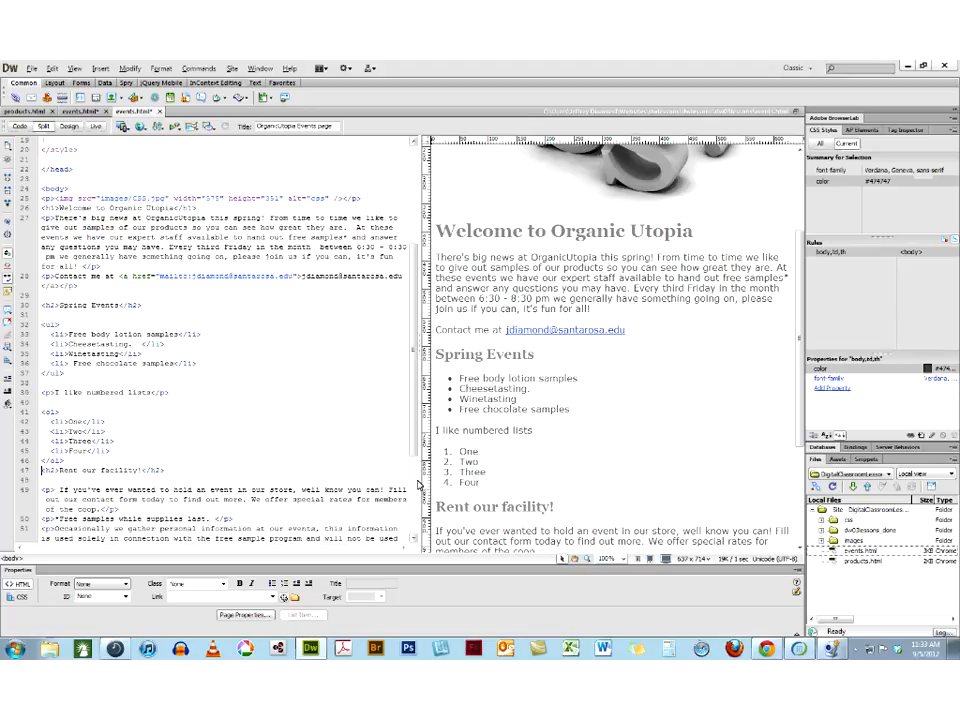
Below the numbered list, add the paragraph "Definition Lists are a bit trickier" followed by an empty paragraph
left_click(492, 487)
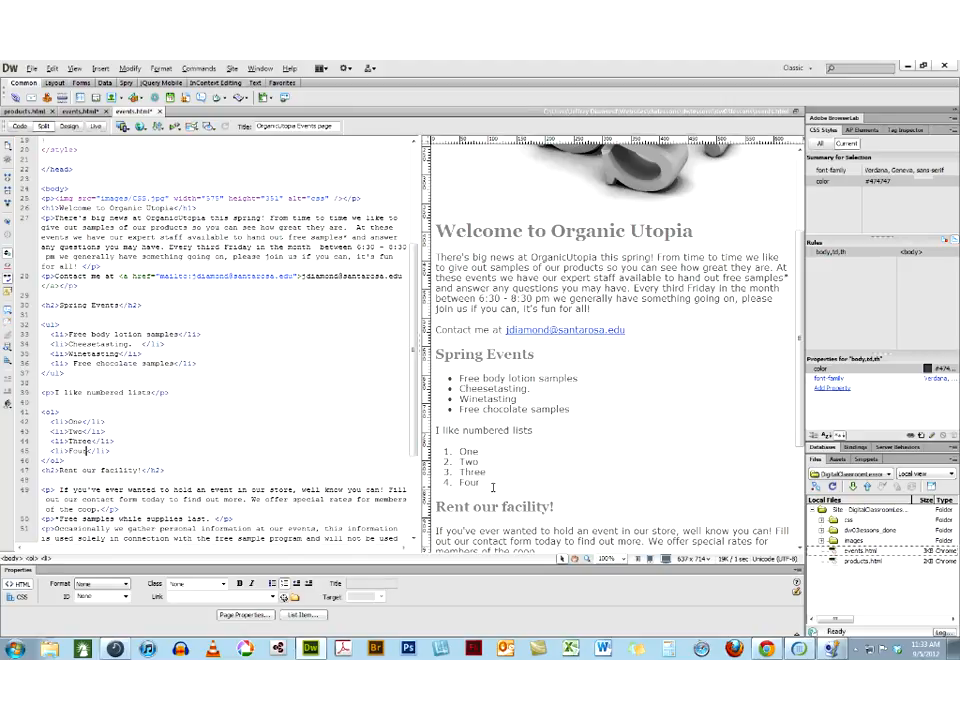
key("Return")
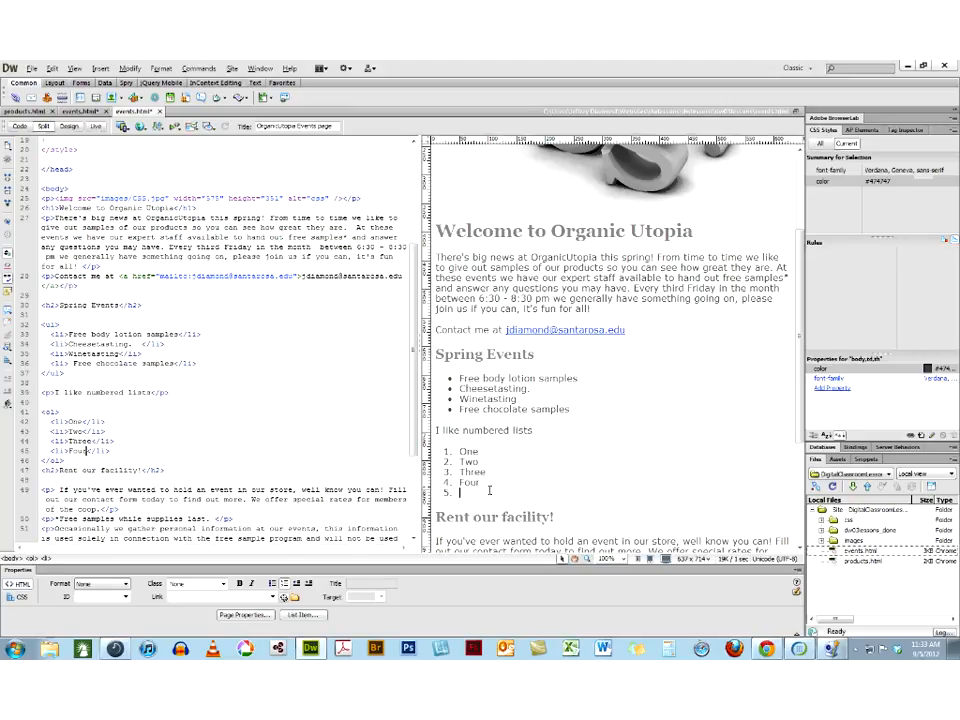
left_click(284, 585)
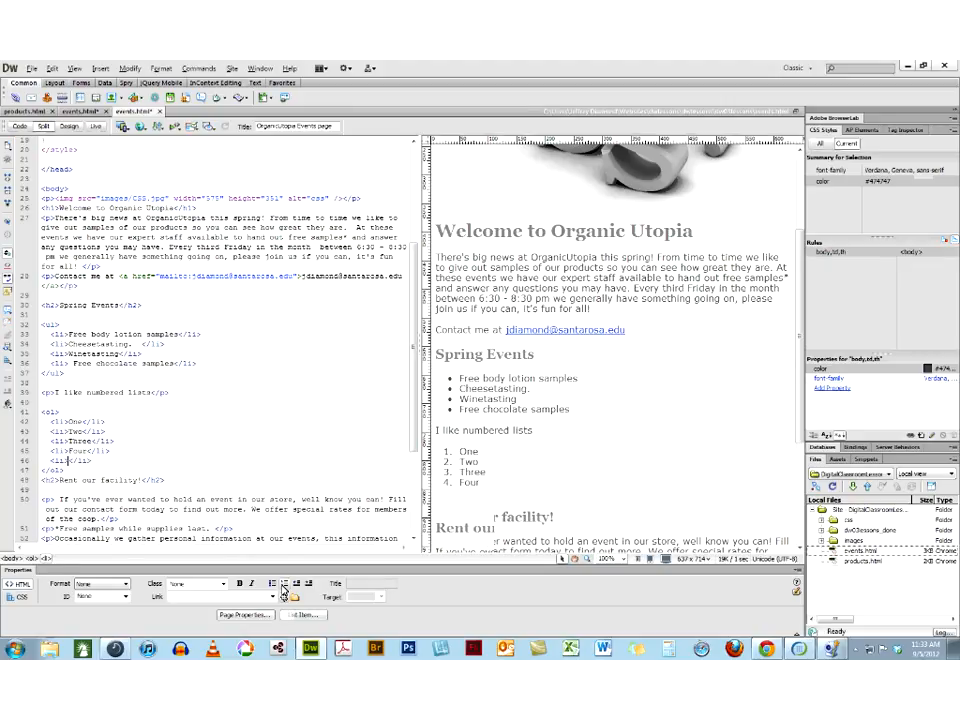
type("DEfini")
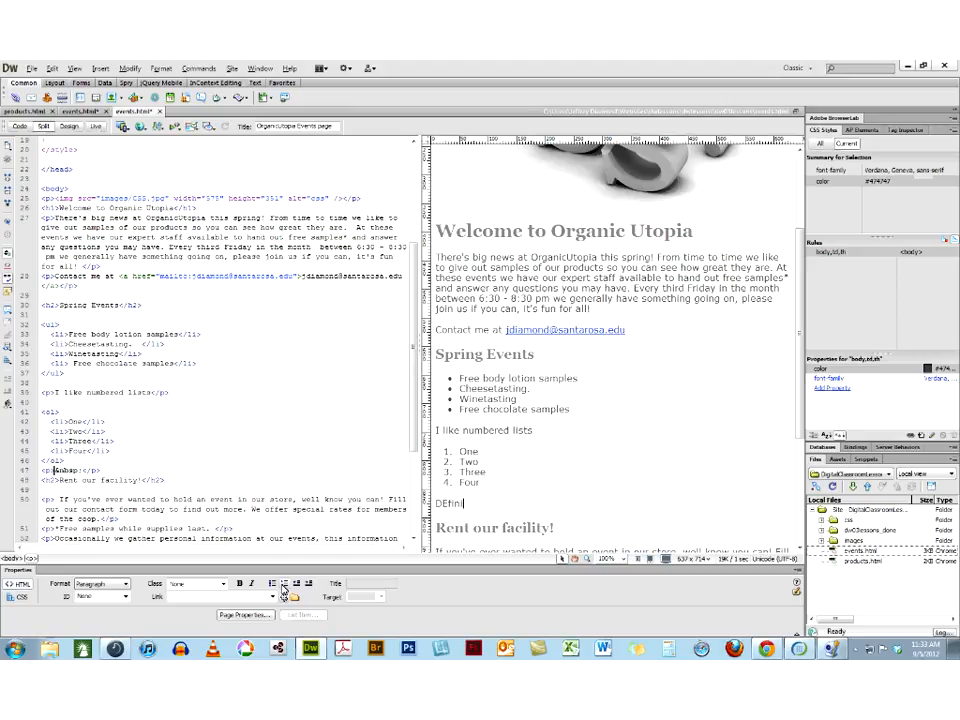
type("tion Lists are a bit trickier")
left_click(449, 503)
key("BackSpace")
type("e")
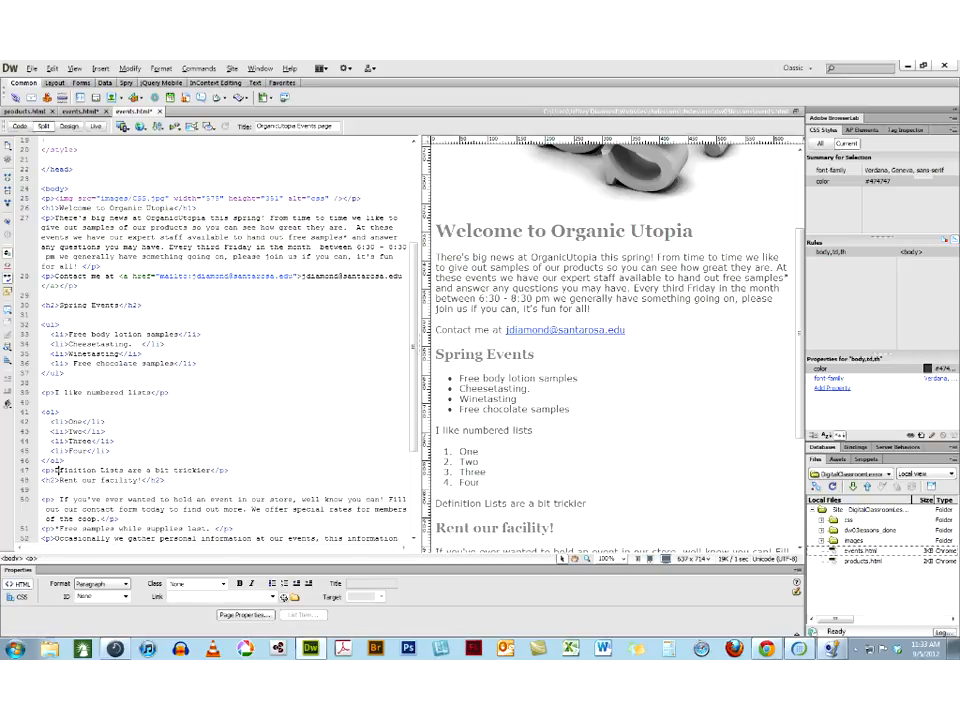
left_click(602, 505)
key("Return")
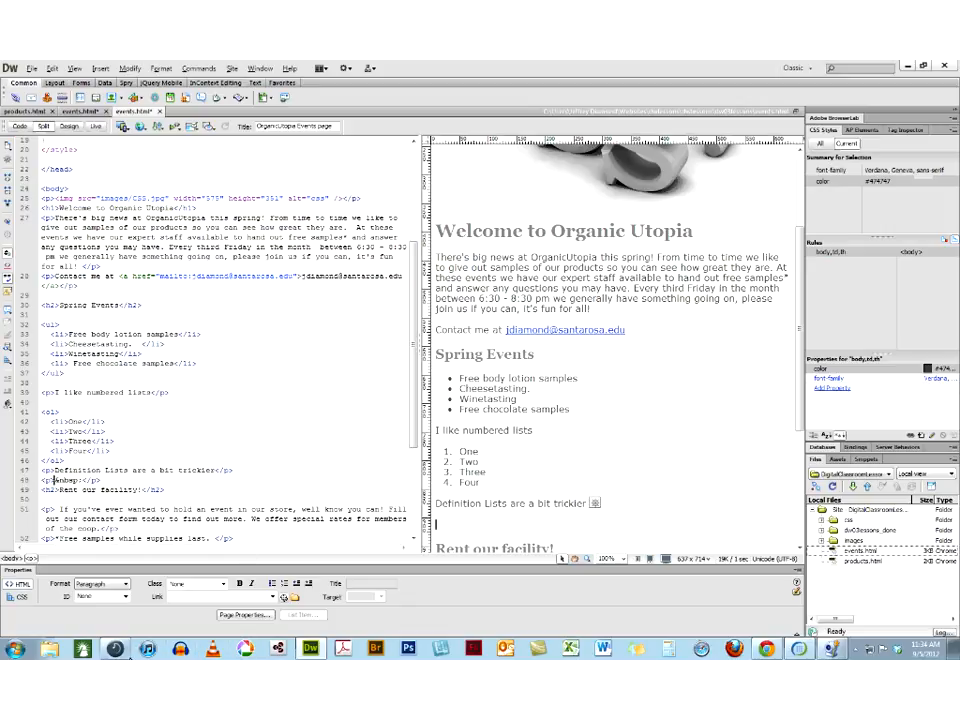
Switch to the Chrome browser and open the Dictionary.com website
left_click(768, 650)
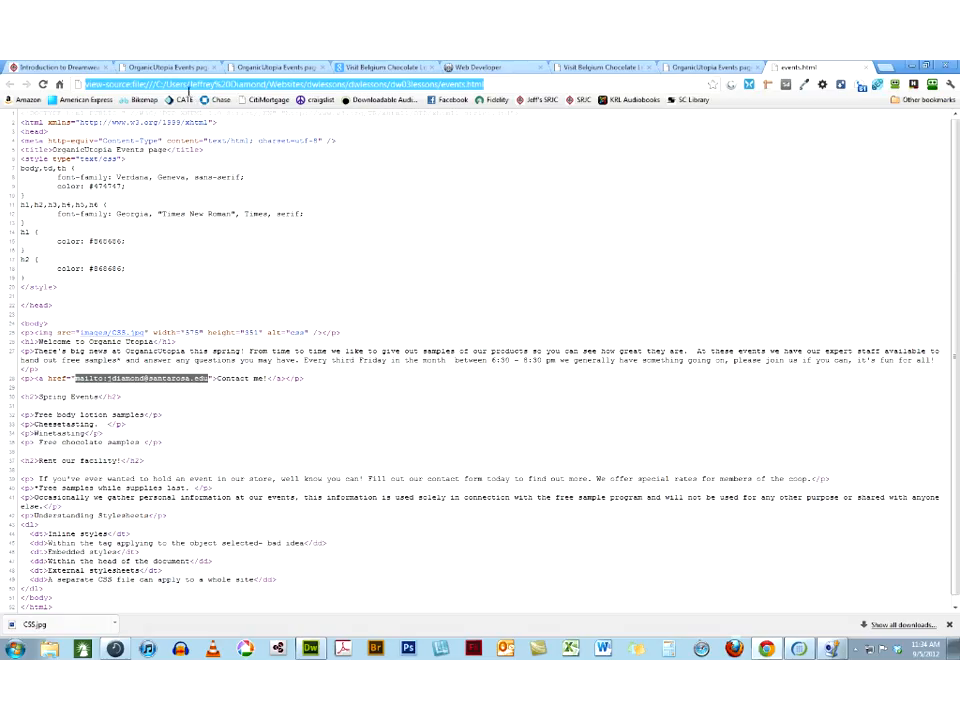
type("dictiona")
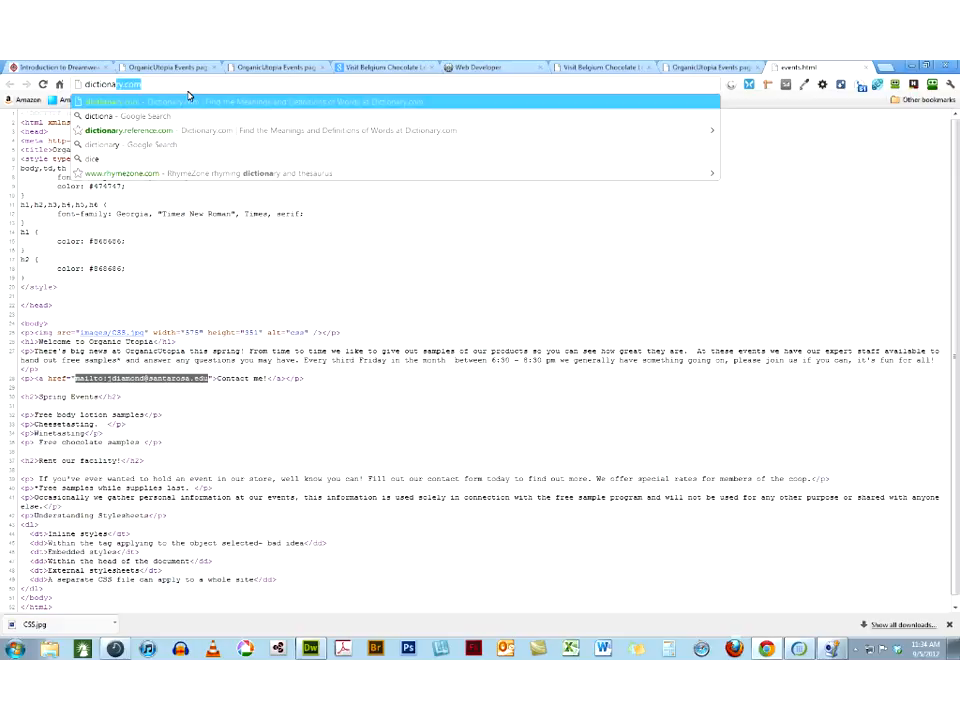
type("ry")
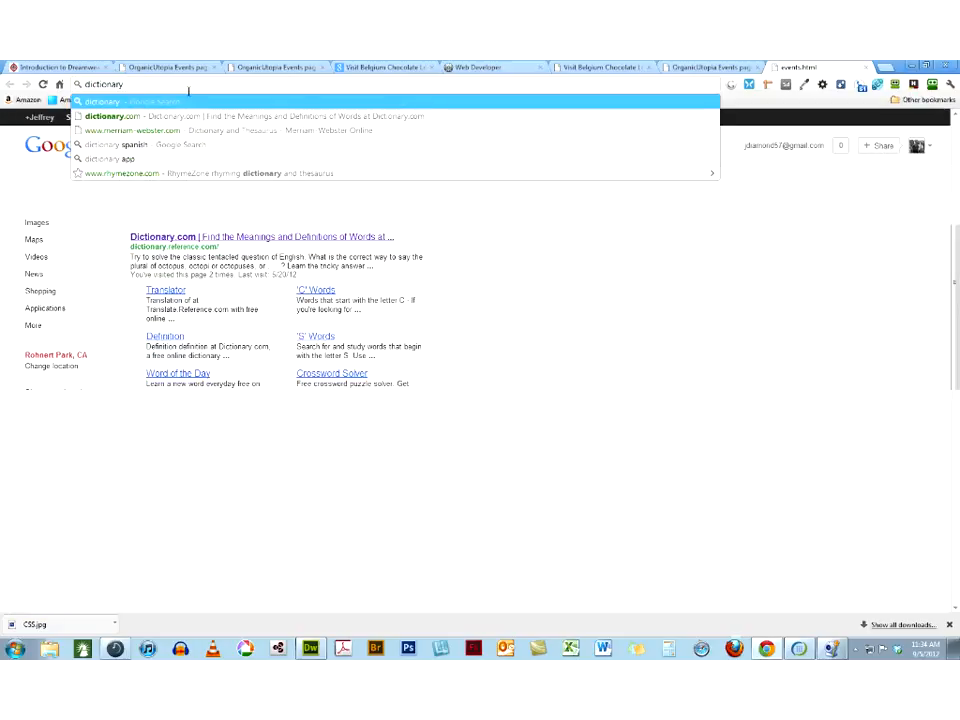
left_click(184, 116)
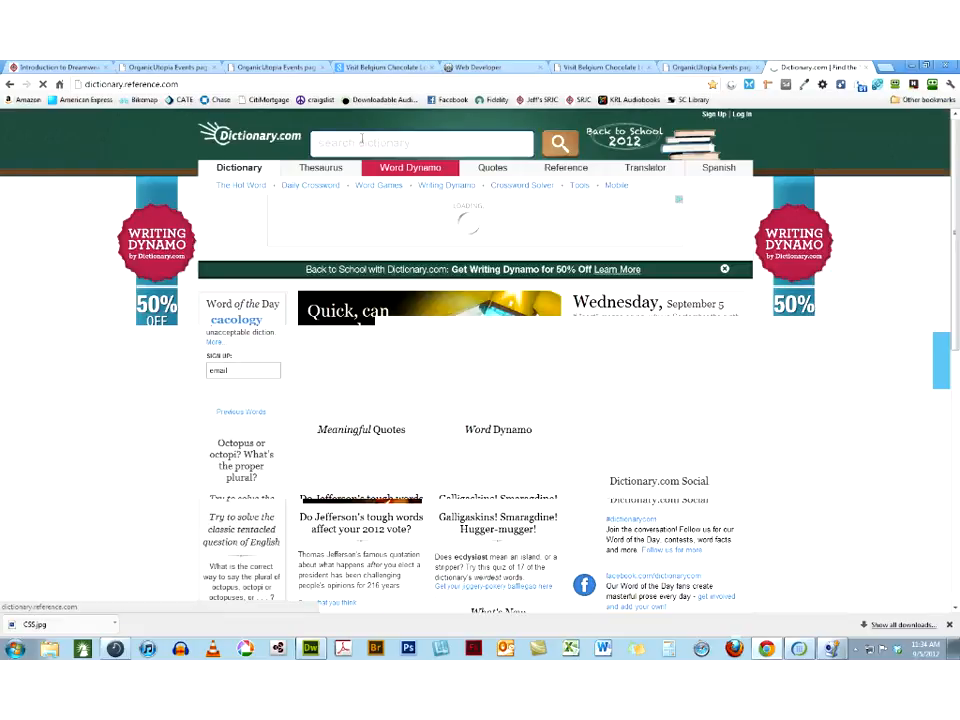
Search the dictionary for "cascading Stylesheet" using the suggested spelling "cascading Style Sheet", and open the reference.com Cascading Style Sheets result
type("cascading Stylesheet")
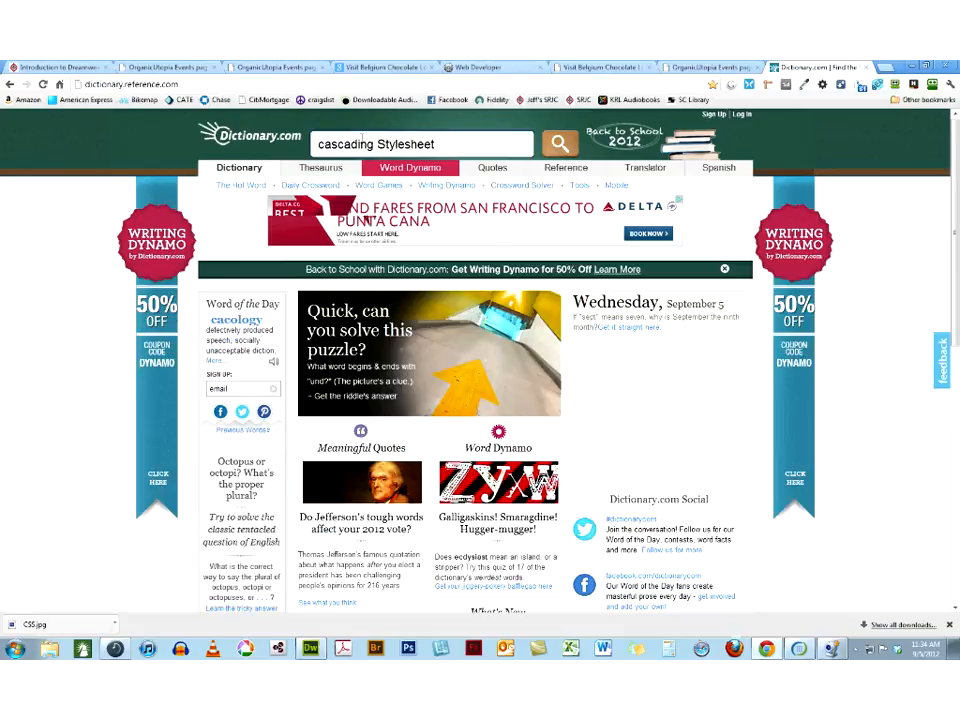
key("BackSpace")
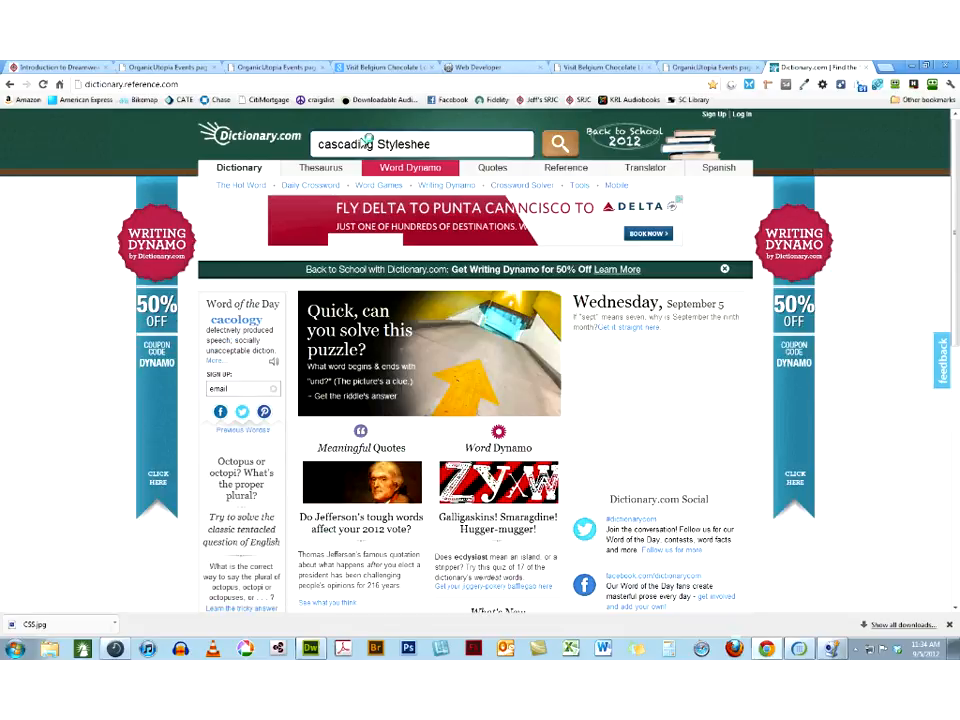
type("t")
key("Return")
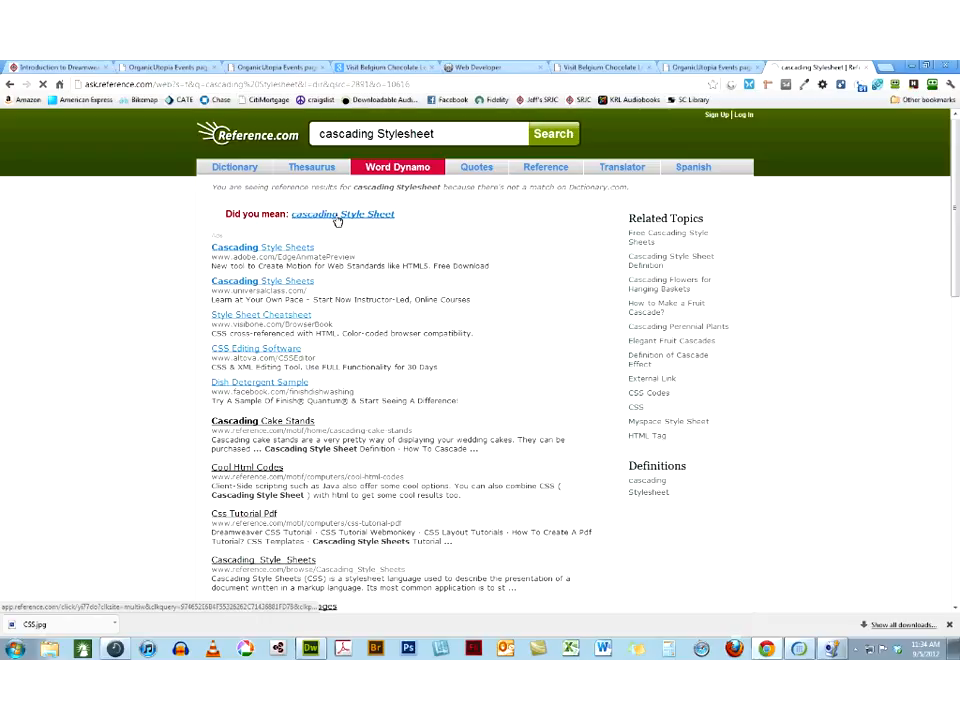
left_click(337, 215)
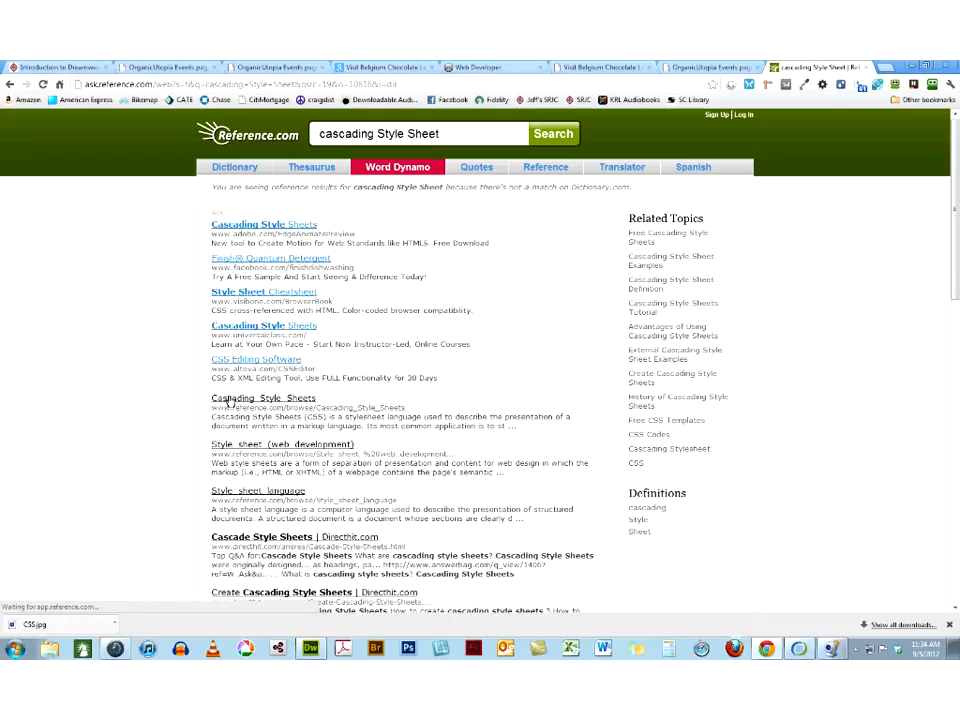
left_click(229, 400)
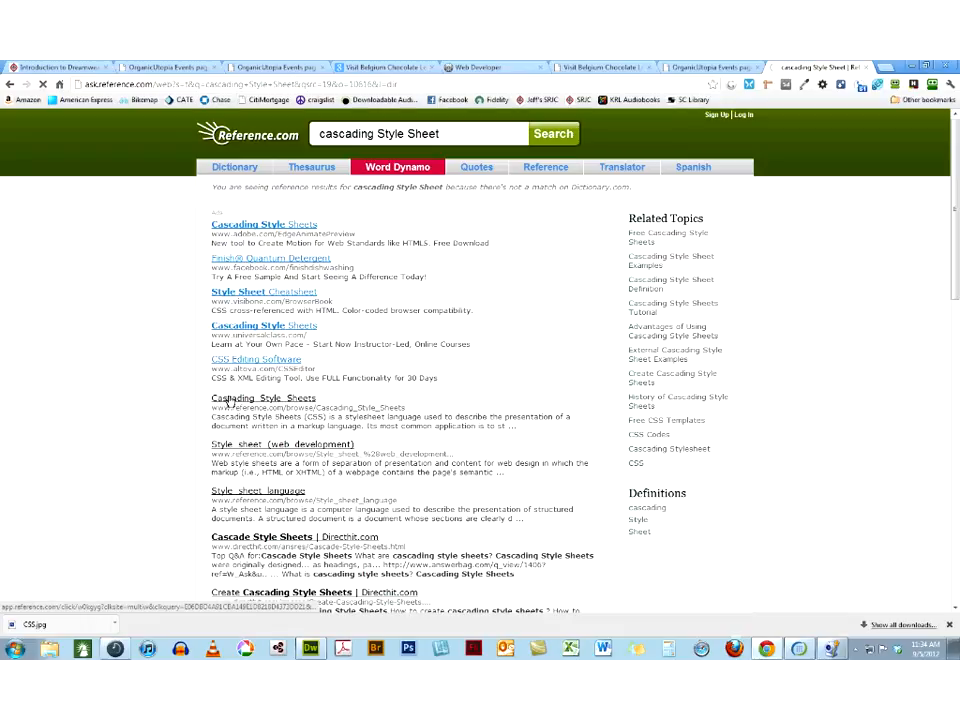
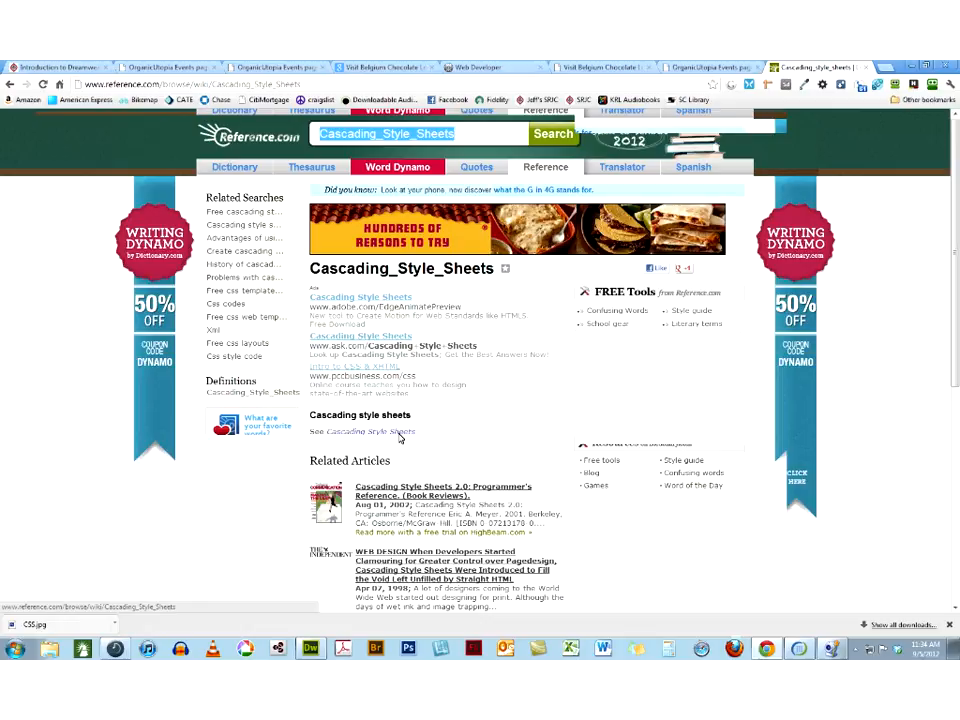
Copy the computing definition of Cascading Style Sheets from Dictionary.com and switch back to Dreamweaver
scroll(399, 437, "down", 2)
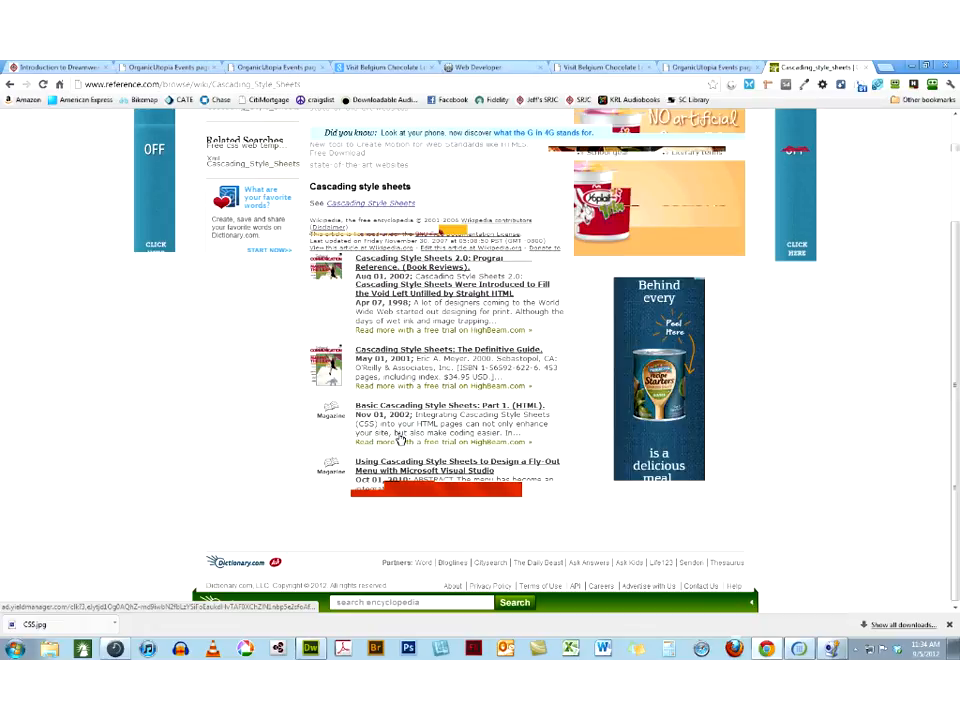
scroll(236, 170, "up", 3)
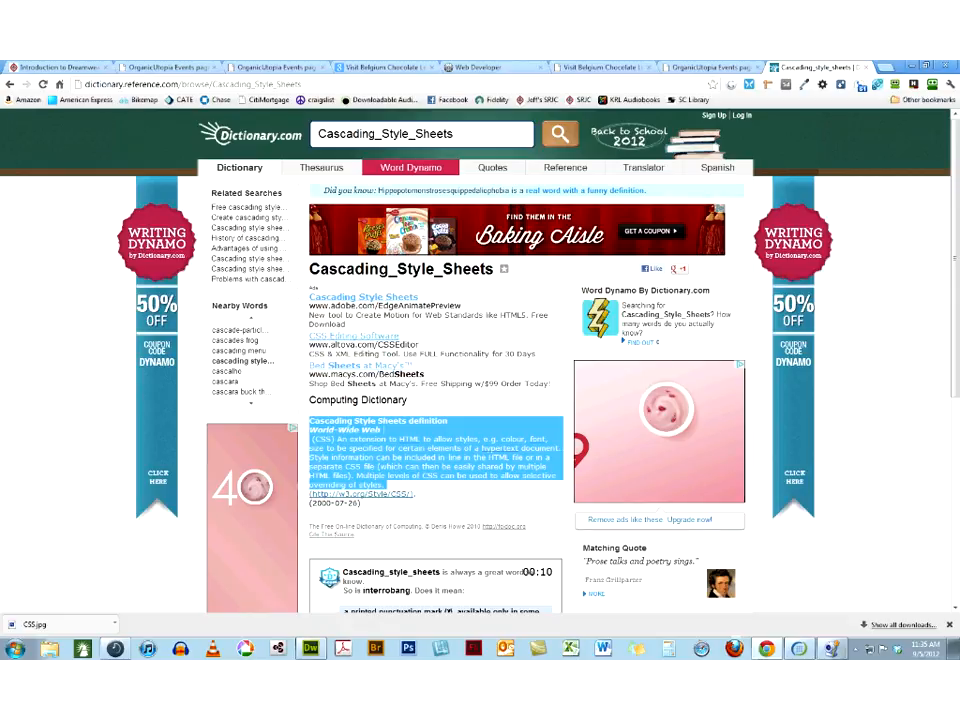
key("alt+Tab")
Undo the formatted paste of the definition and paste it as text only into the empty paragraph below "Definition Lists are a bit trickier"
key("ctrl+v")
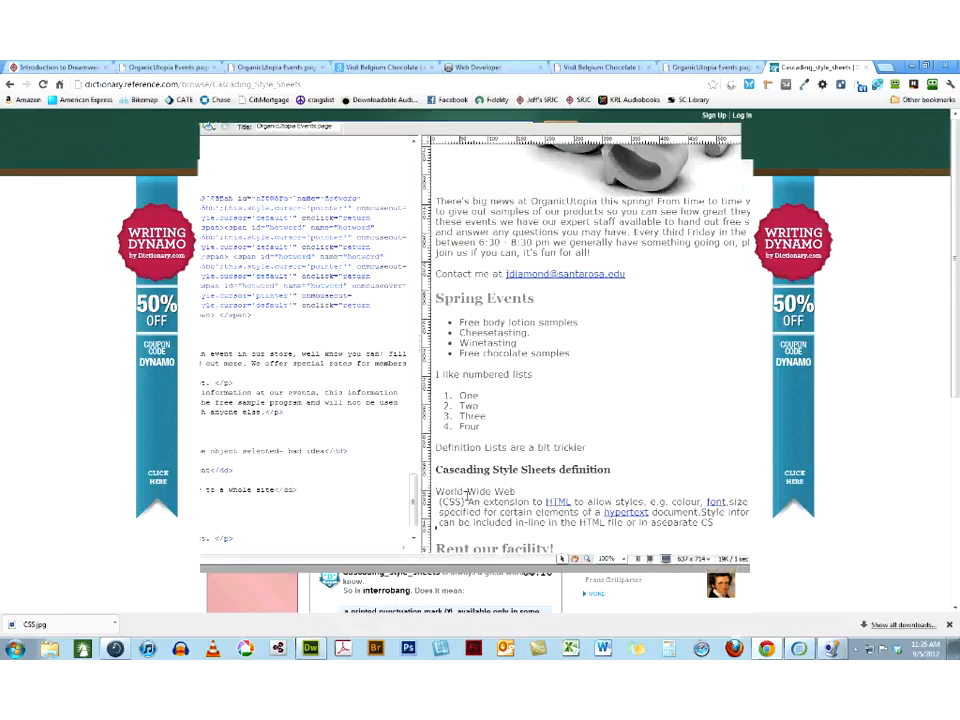
key("ctrl+z")
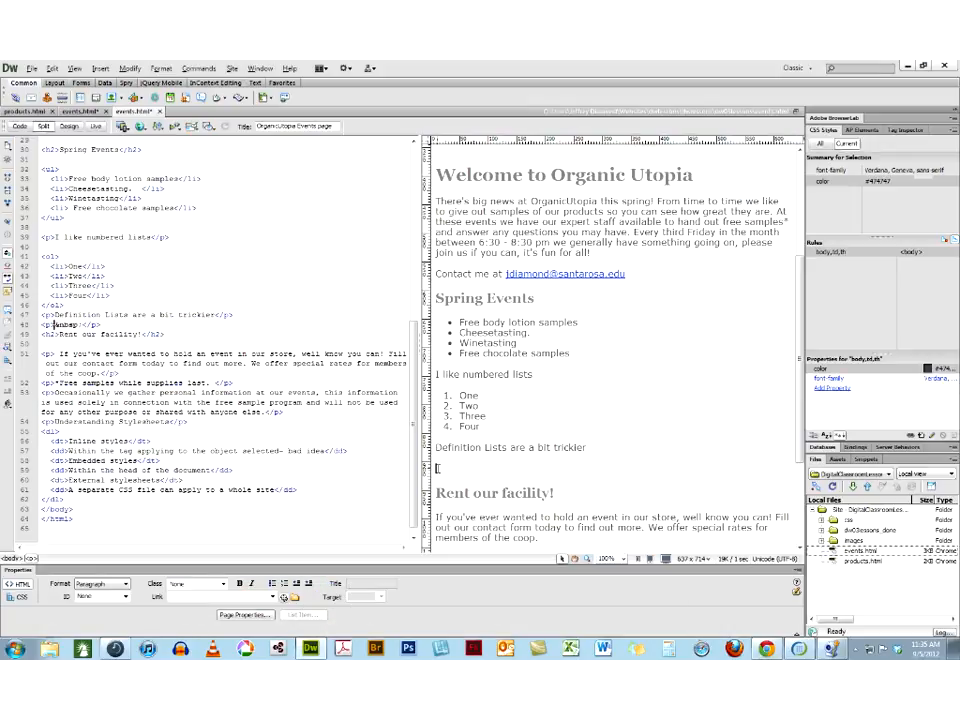
right_click(437, 468)
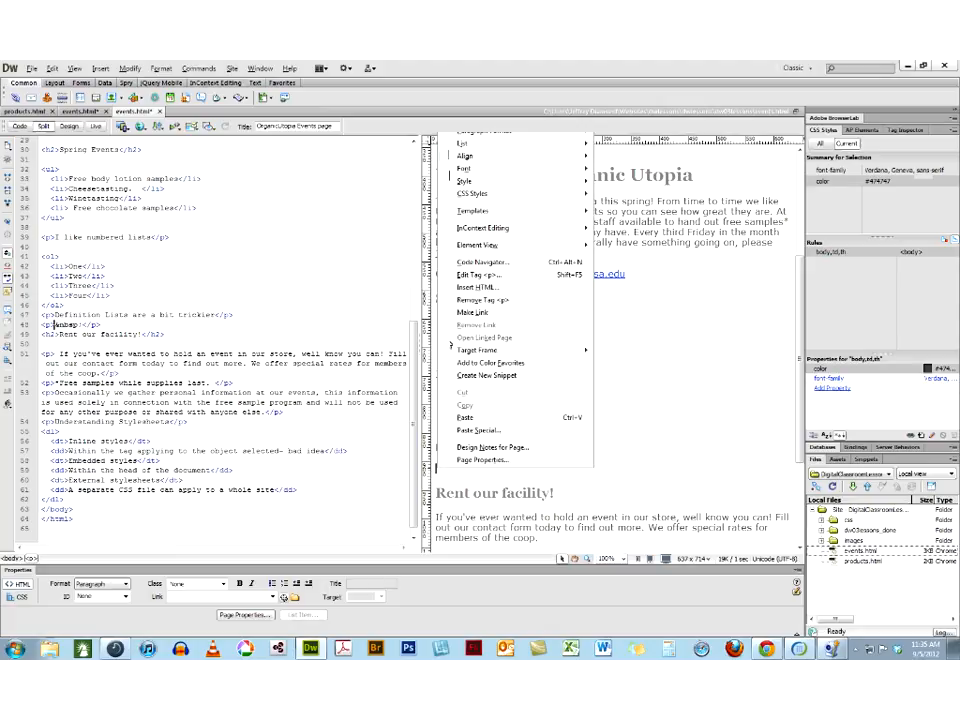
left_click(478, 431)
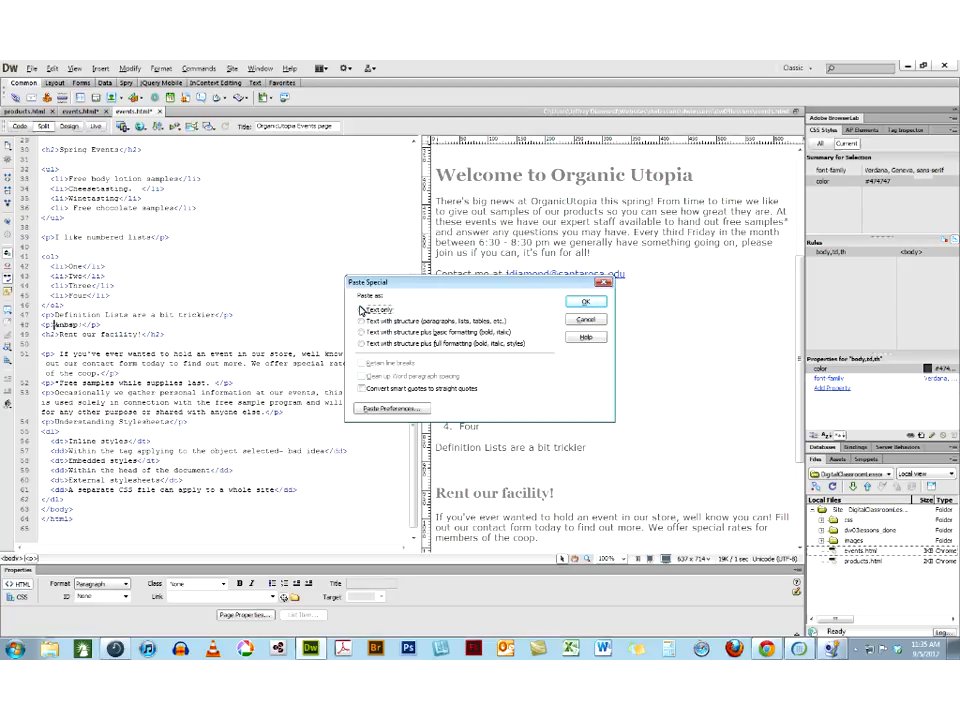
left_click(580, 302)
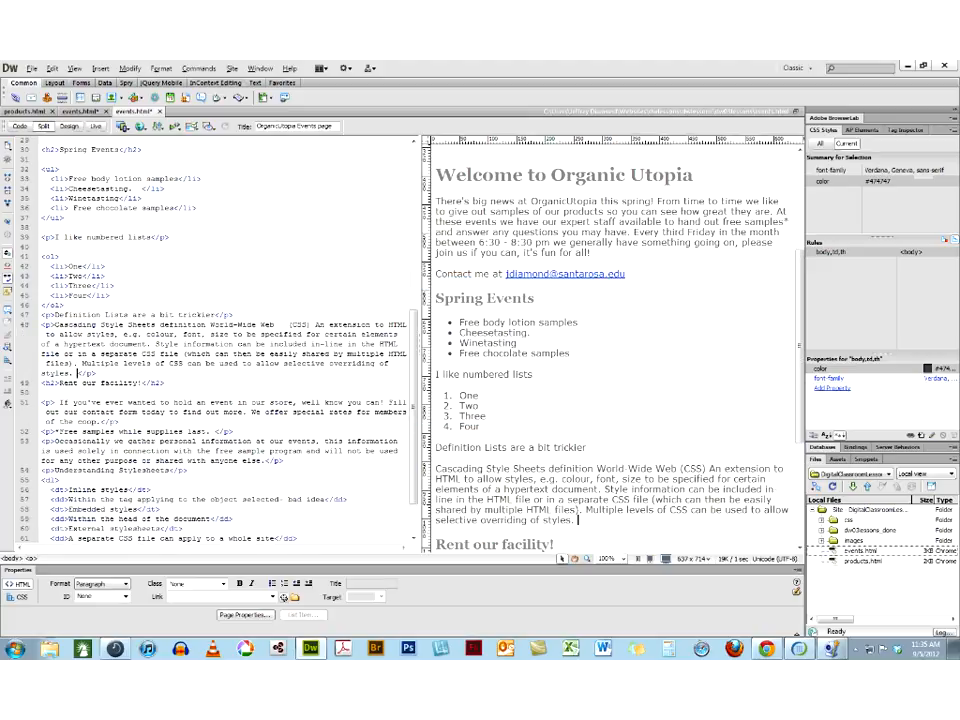
Split the pasted text into a new paragraph after "Cascading Style Sheets" and delete "definition World-Wide Web (CSS)" before "An extension to HTML"
left_click(549, 468)
key("Return")
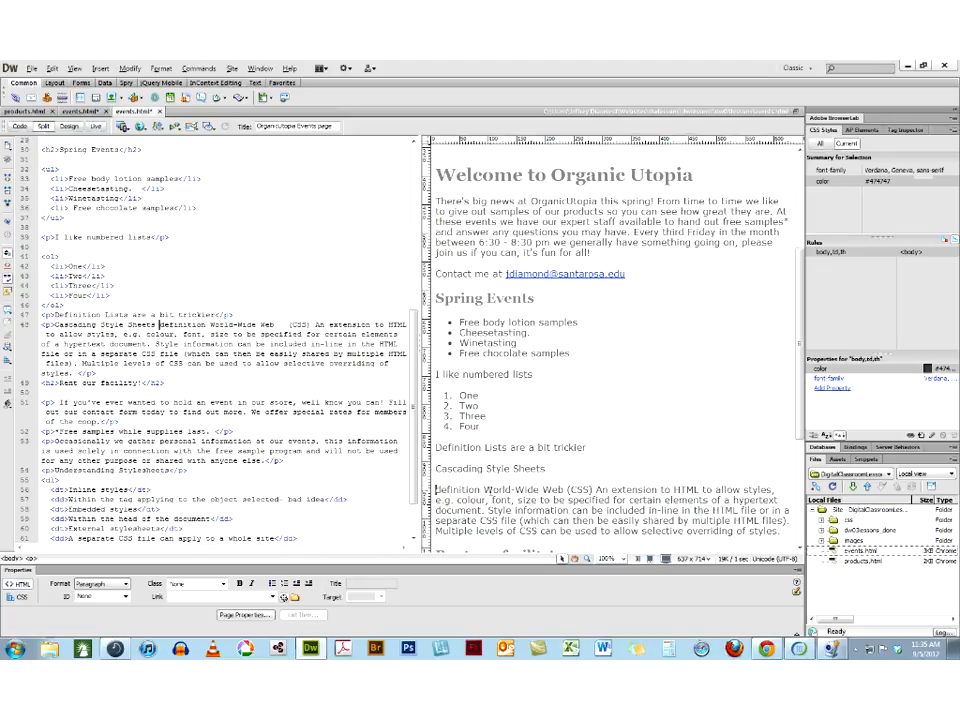
double_click(452, 490)
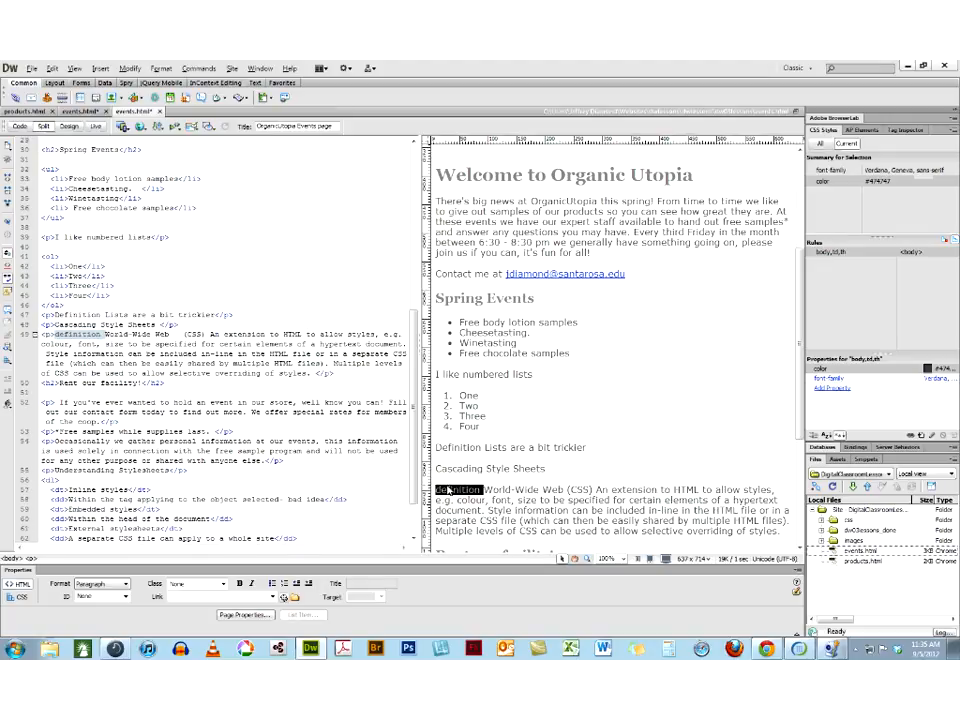
key("Delete")
left_click_drag(549, 491, 436, 491)
key("Delete")
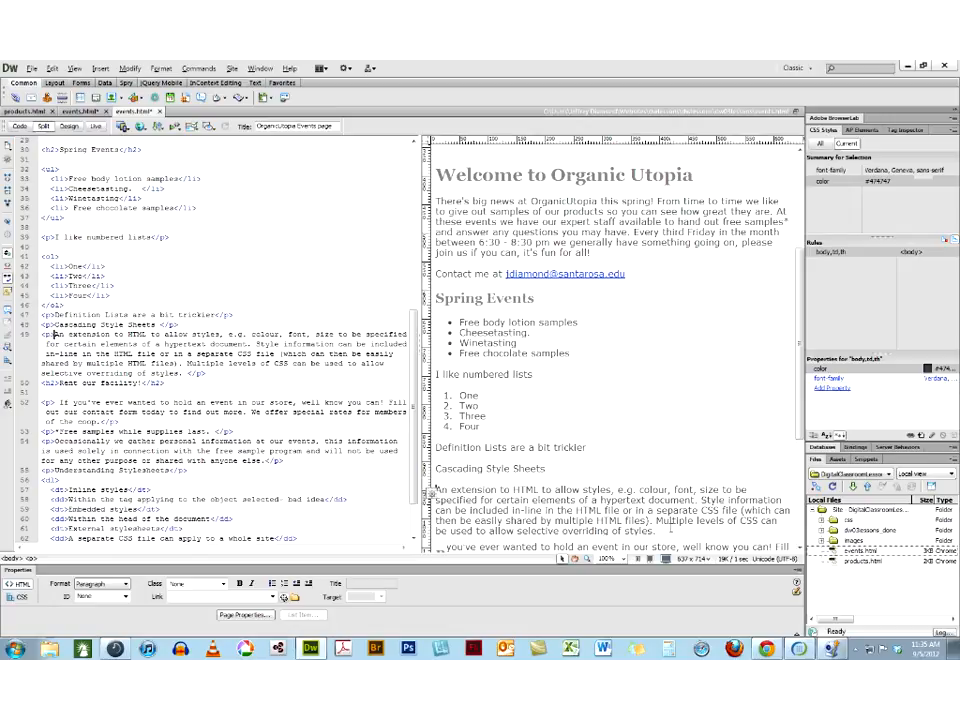
Switch to Chrome, look up "spam bot" on Dictionary.com, and copy the term and definition from the spambots entry
scroll(570, 528, "down", 1)
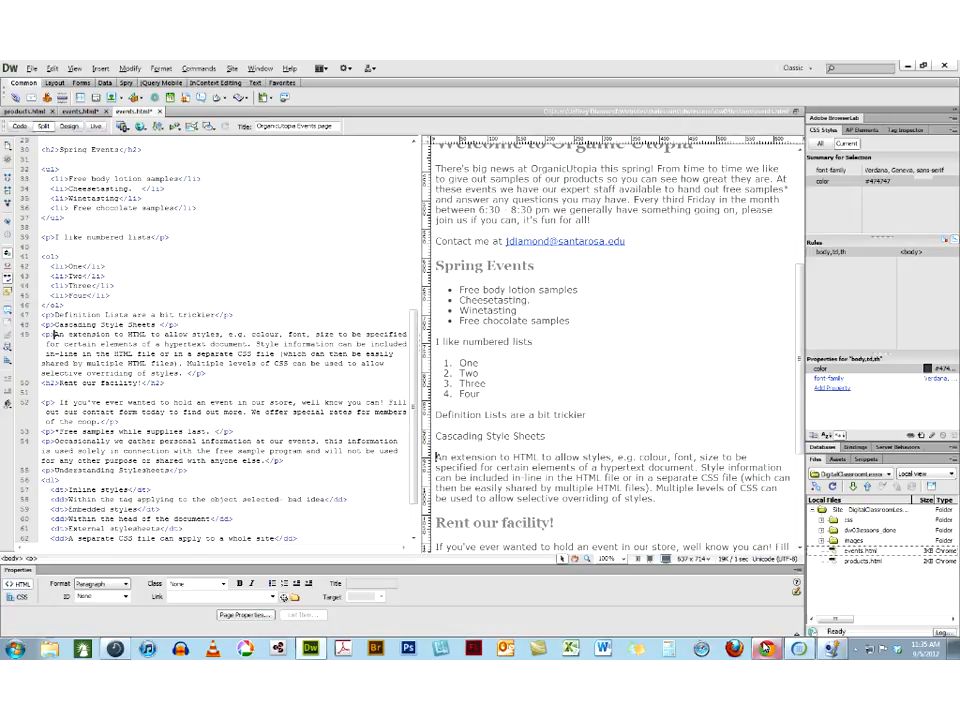
left_click(766, 649)
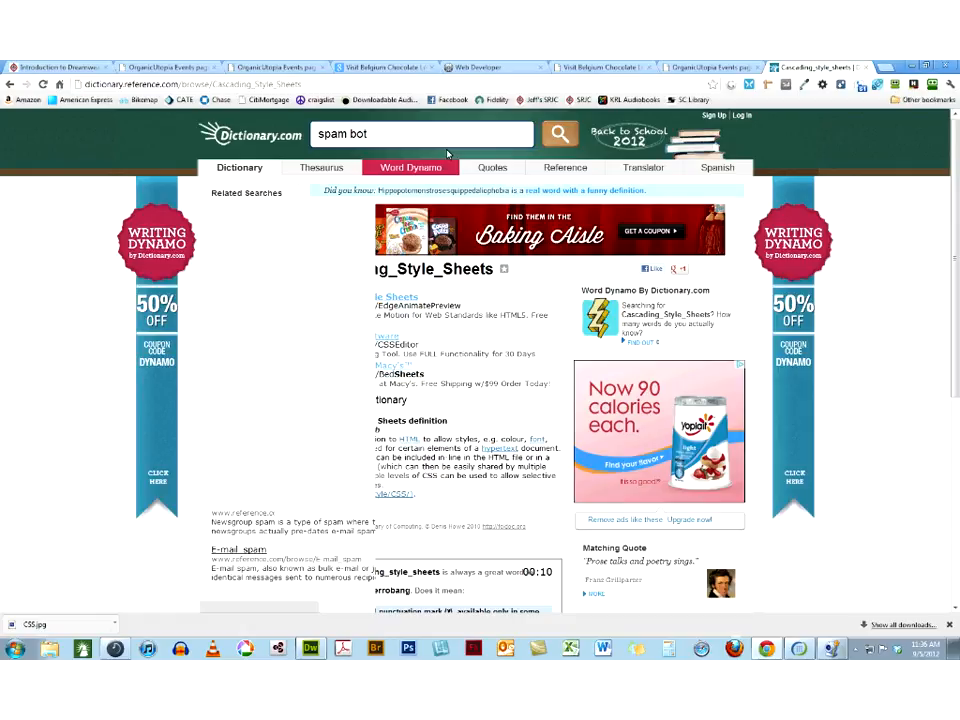
key("Return")
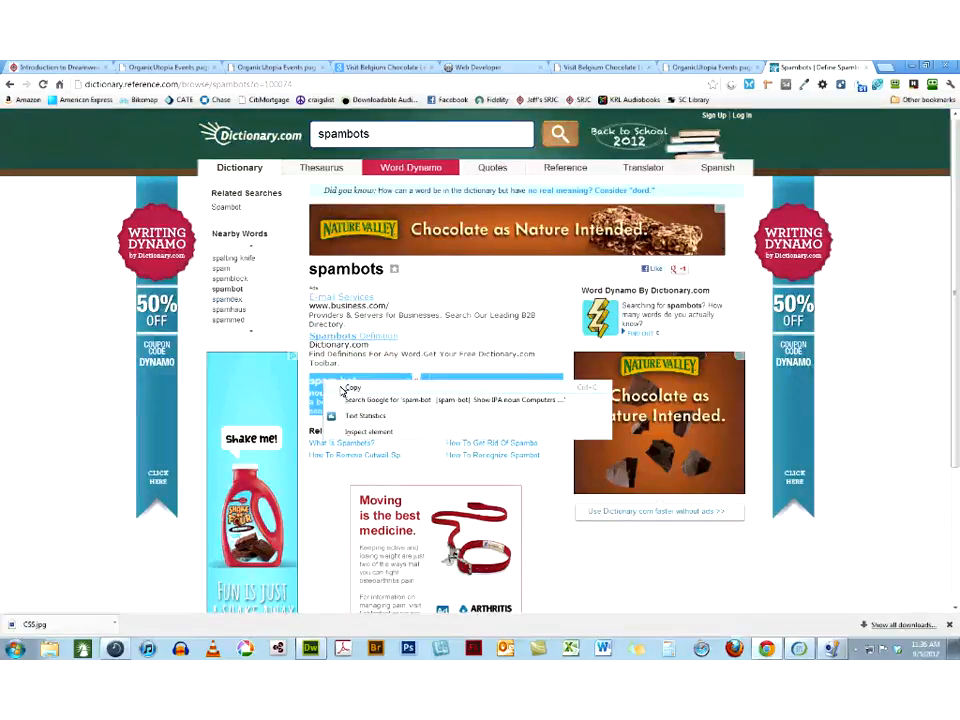
left_click(342, 391)
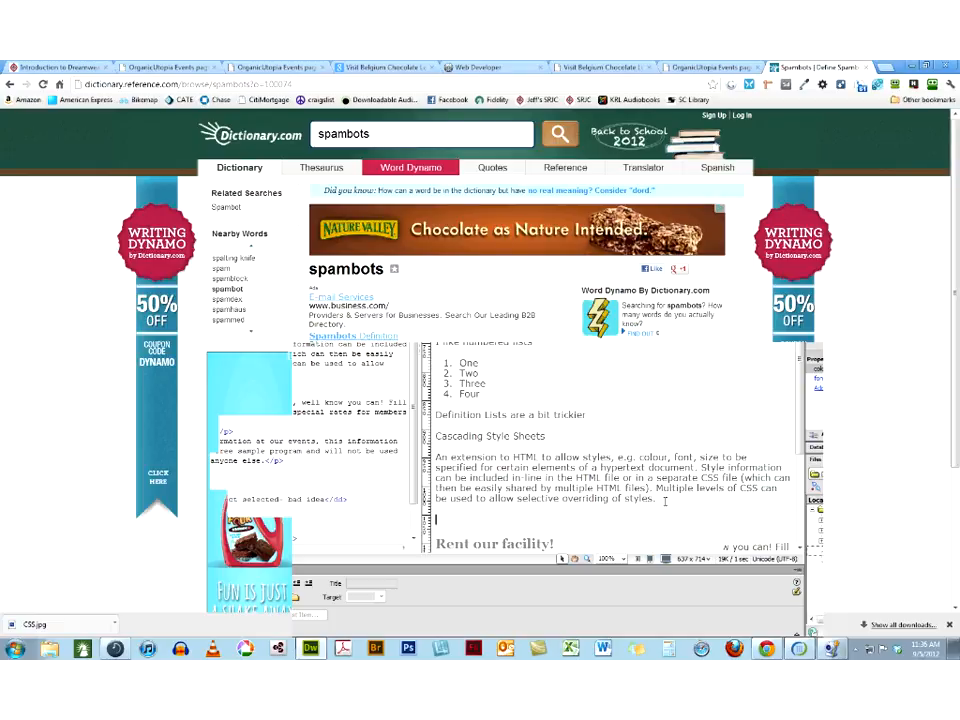
In Dreamweaver, paste the copied spam-bot entry as text only into a new paragraph below the Cascading Style Sheets definition
right_click(458, 521)
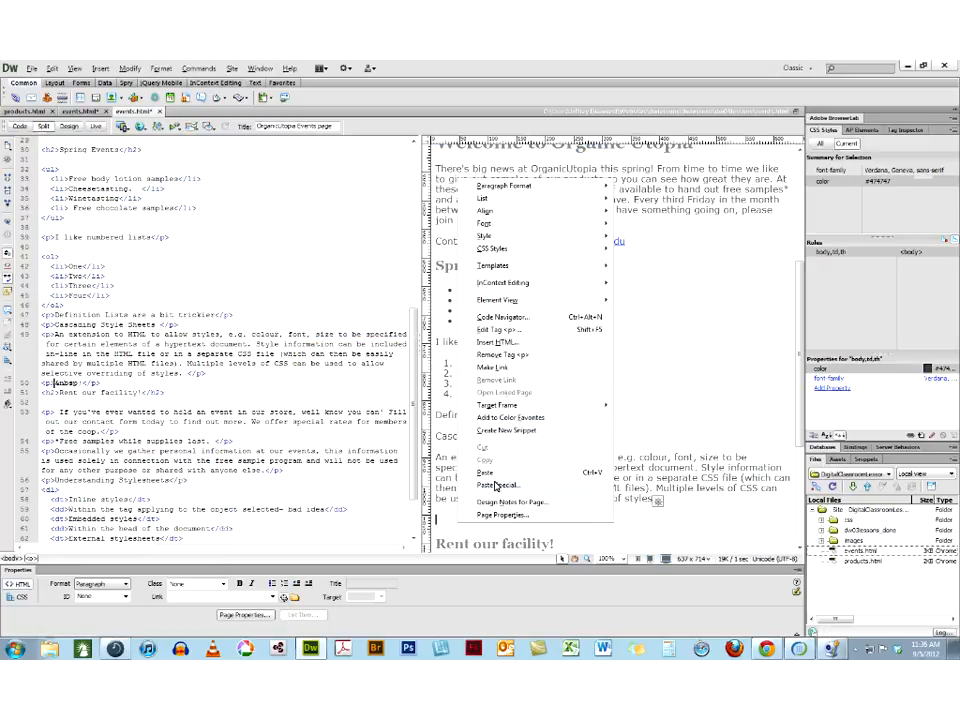
left_click(496, 486)
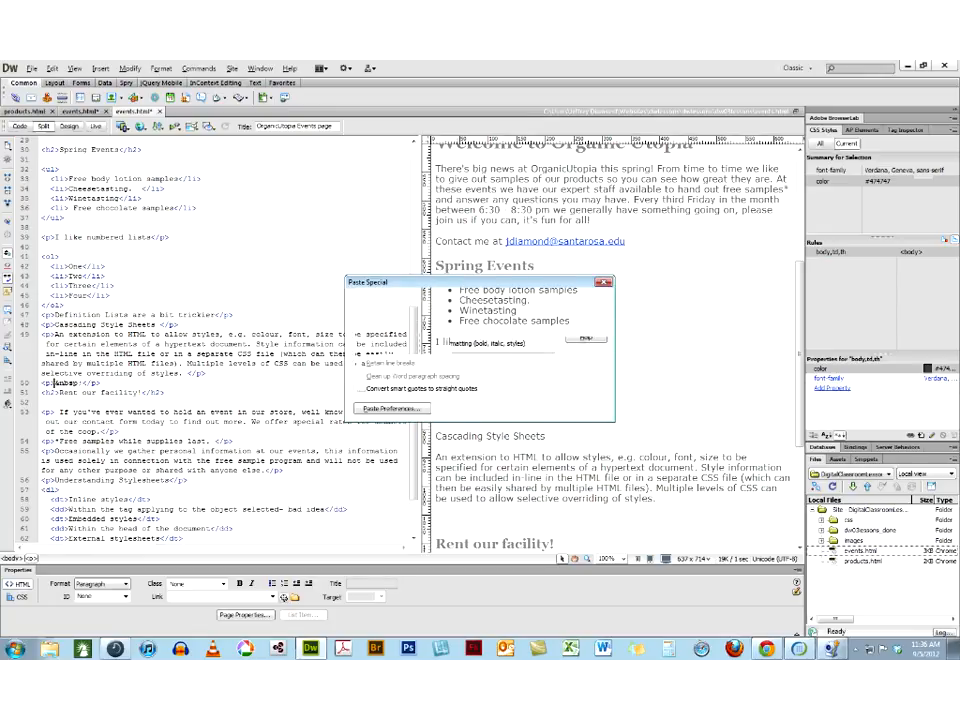
key("Return")
Delete the pronunciation and "Show IPA noun Computers" text, and put the spam-bot definition in its own paragraph starting with a capital "A"
left_click_drag(683, 520, 480, 521)
key("Delete")
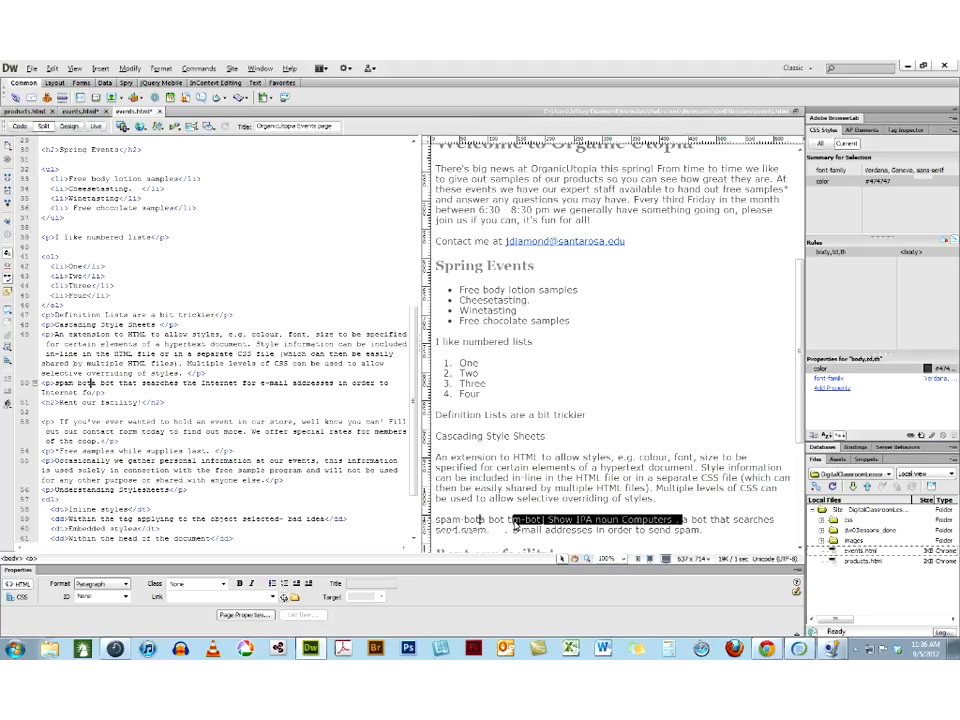
key("Return")
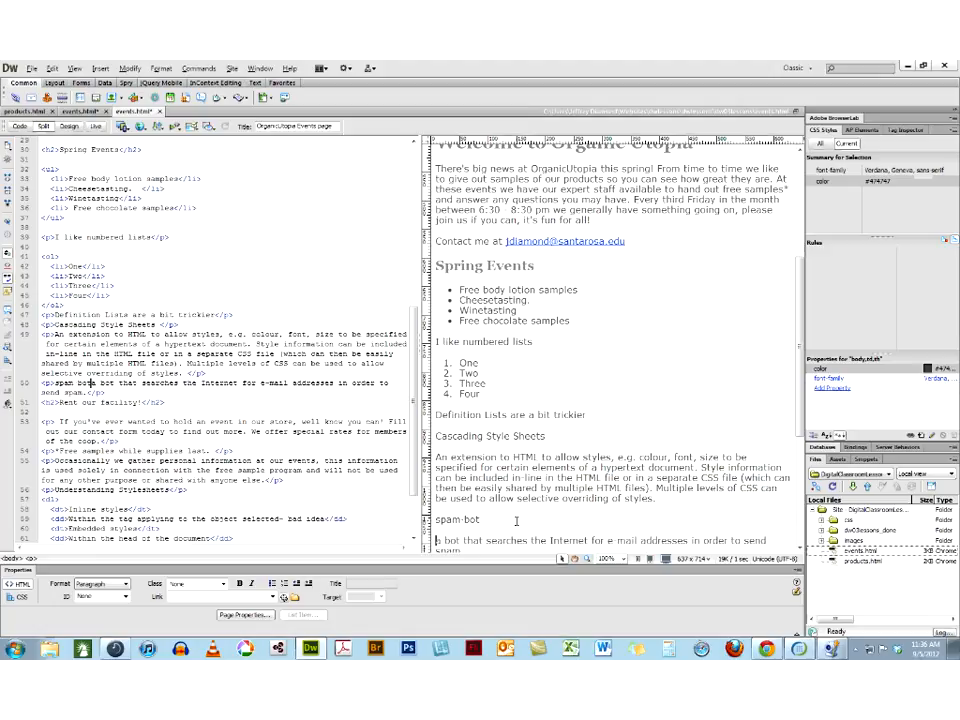
scroll(516, 521, "down", 1)
left_click_drag(442, 477, 432, 482)
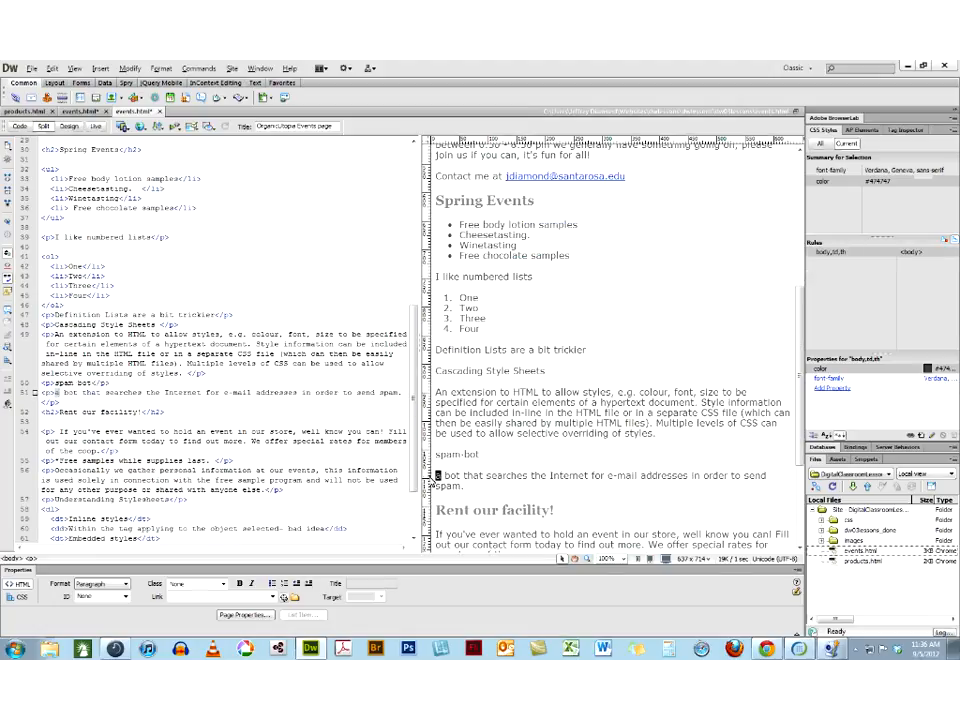
type("A")
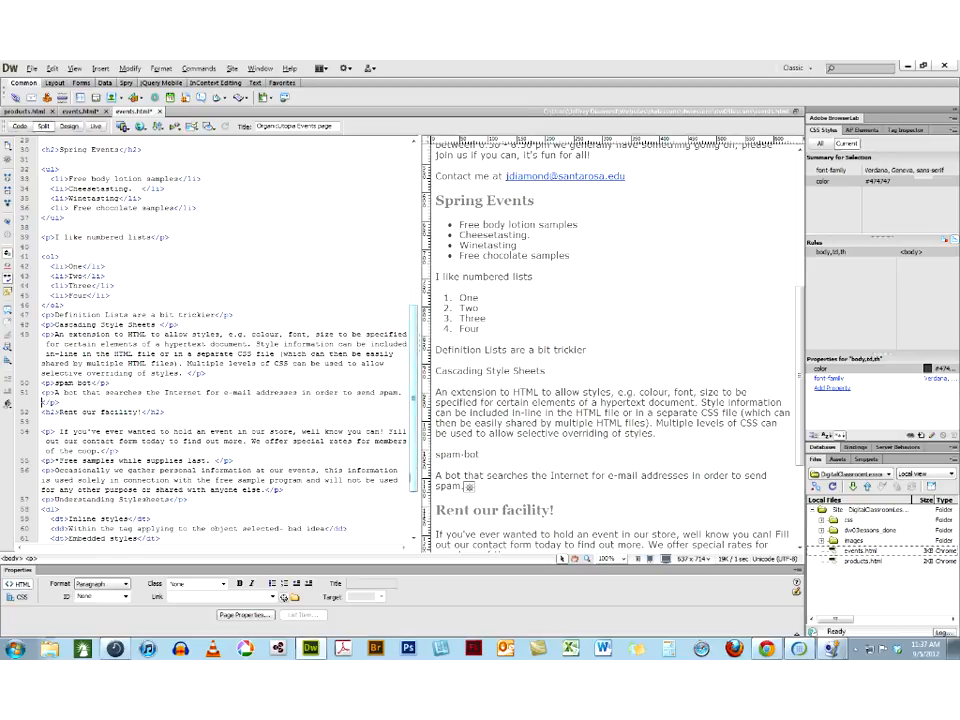
Convert the four paragraphs from "Cascading Style Sheets" through the spam-bot definition into a definition list
left_click(485, 492)
left_click_drag(480, 491, 436, 371)
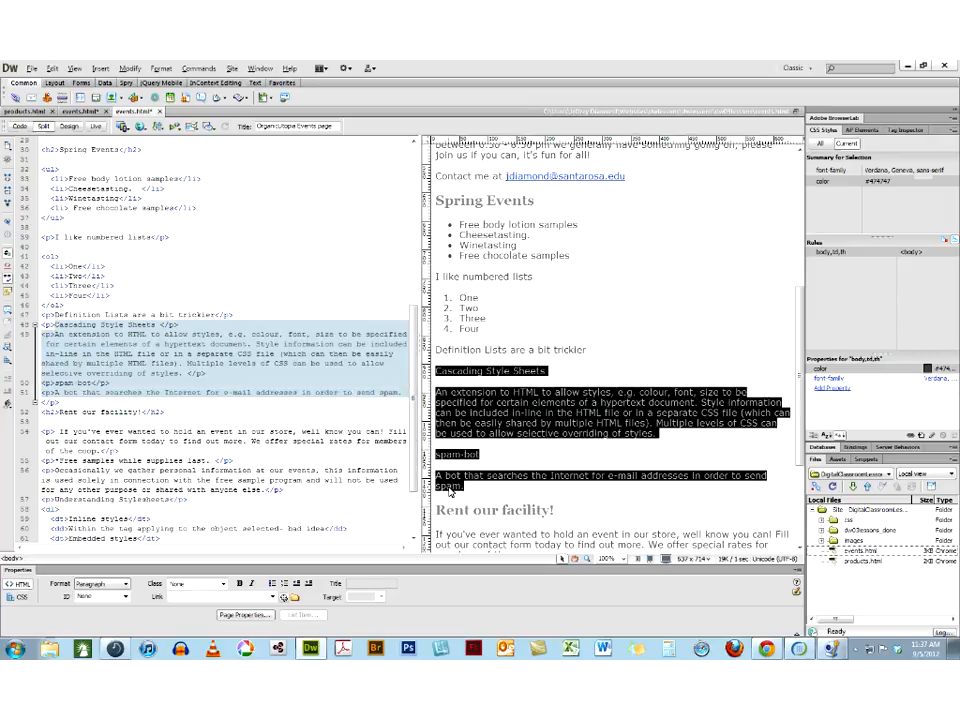
left_click(99, 69)
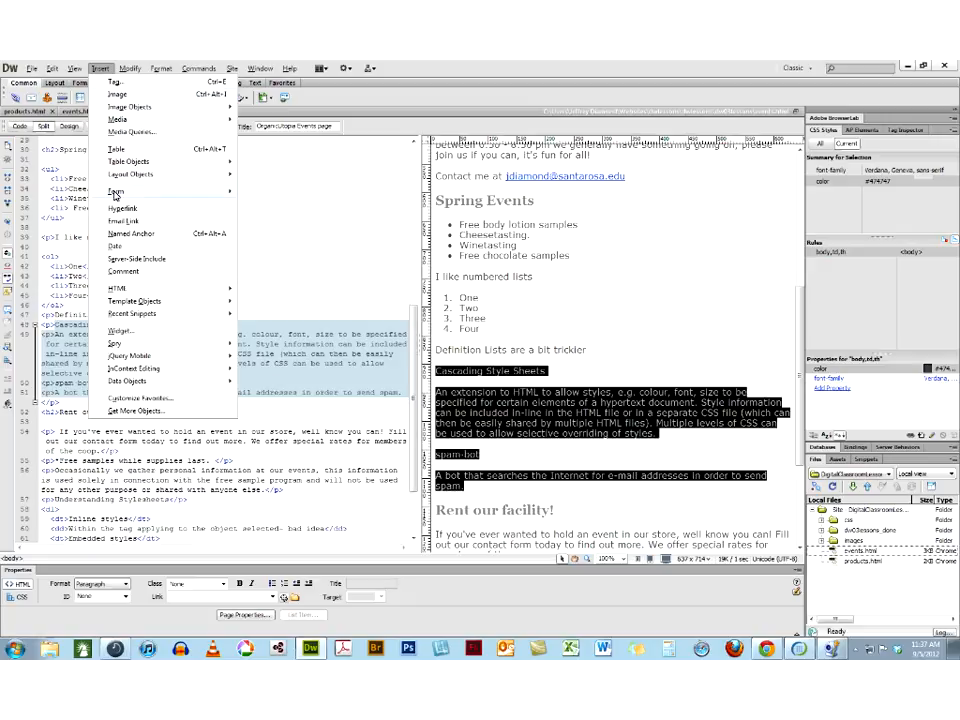
mouse_move(125, 291)
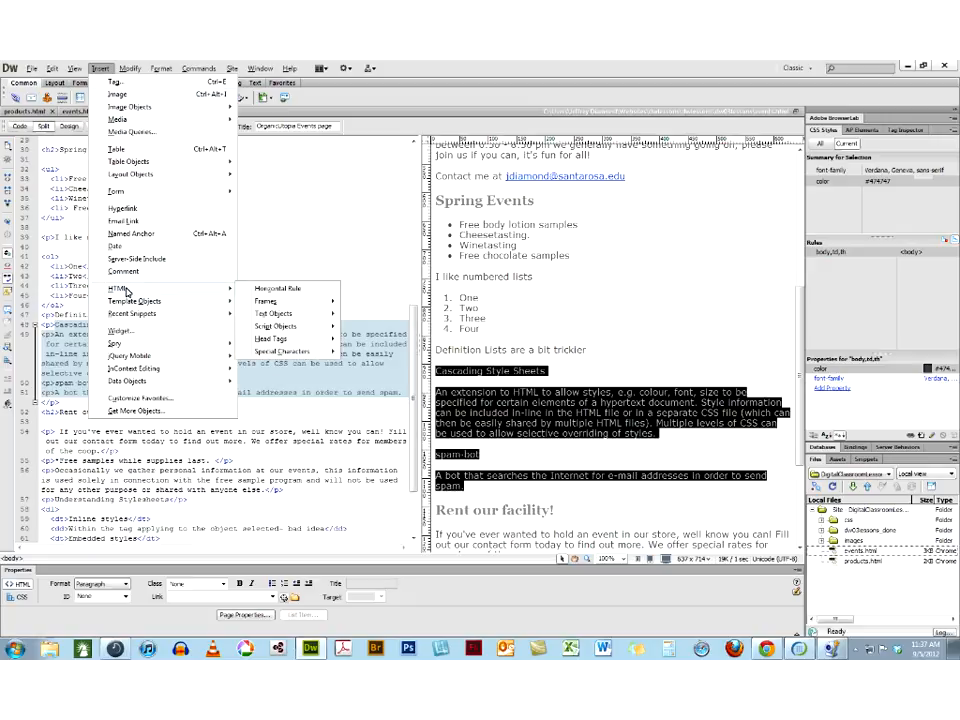
mouse_move(171, 68)
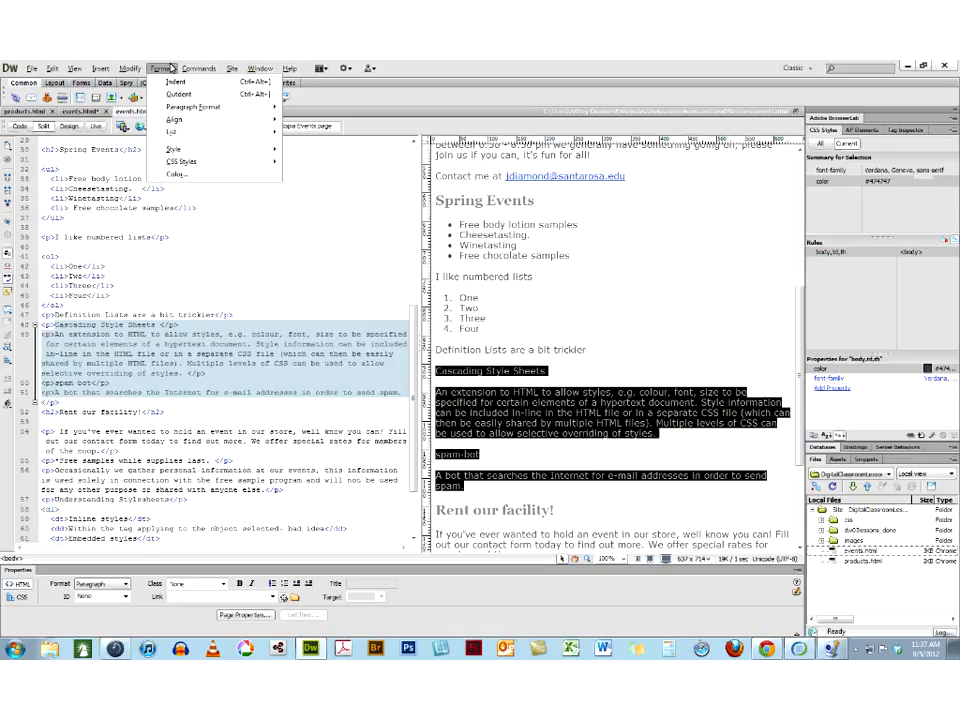
mouse_move(176, 139)
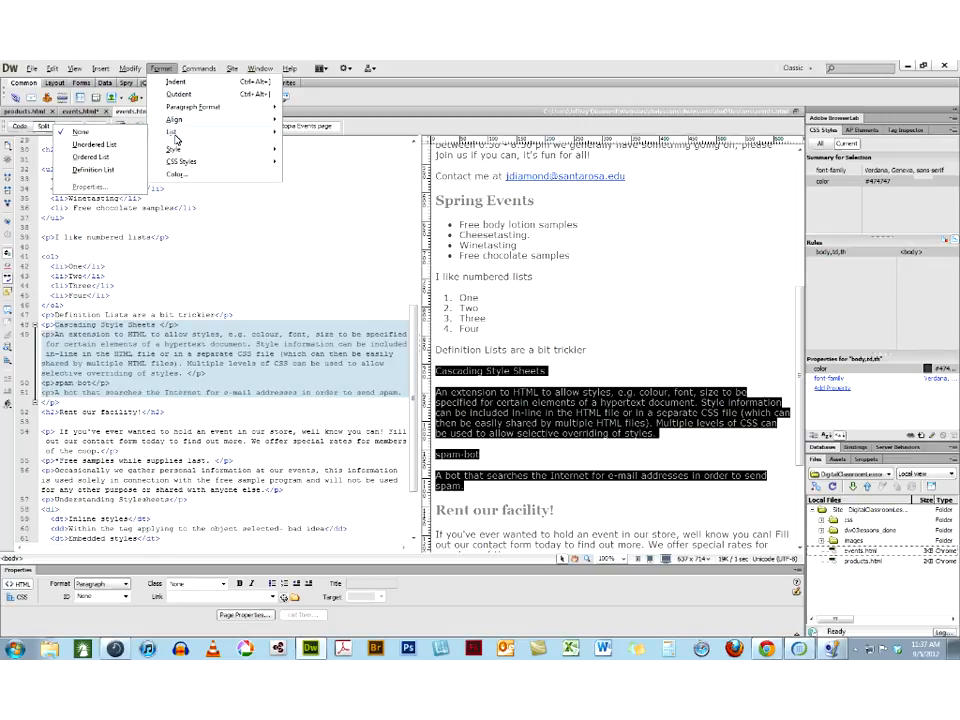
left_click(93, 171)
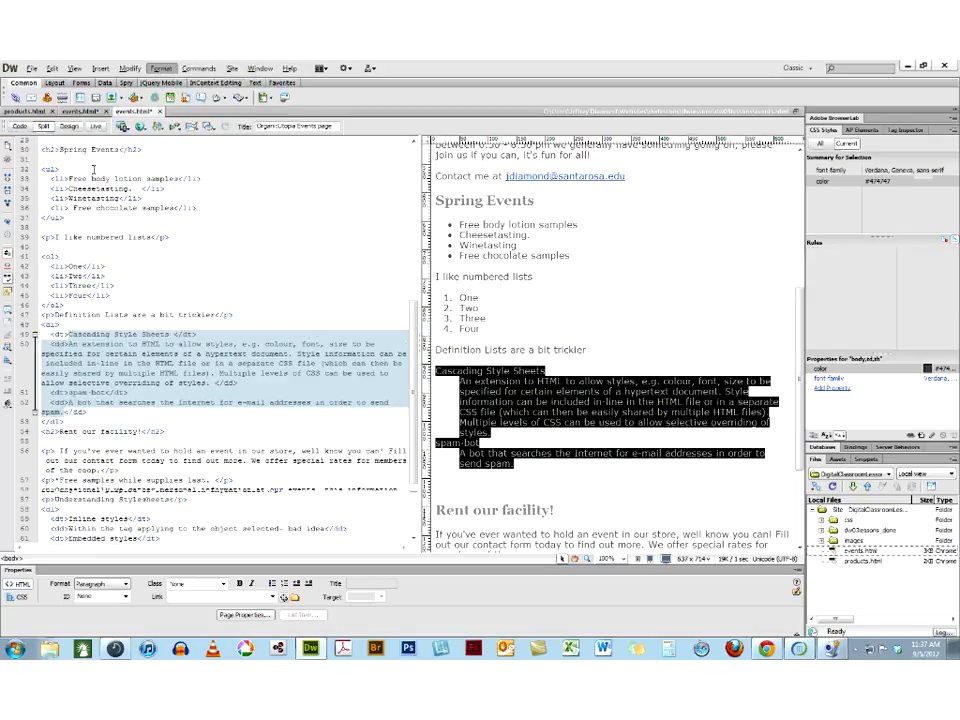
Insert a blank code line after the closing ol tag of the numbered list
left_click(168, 333)
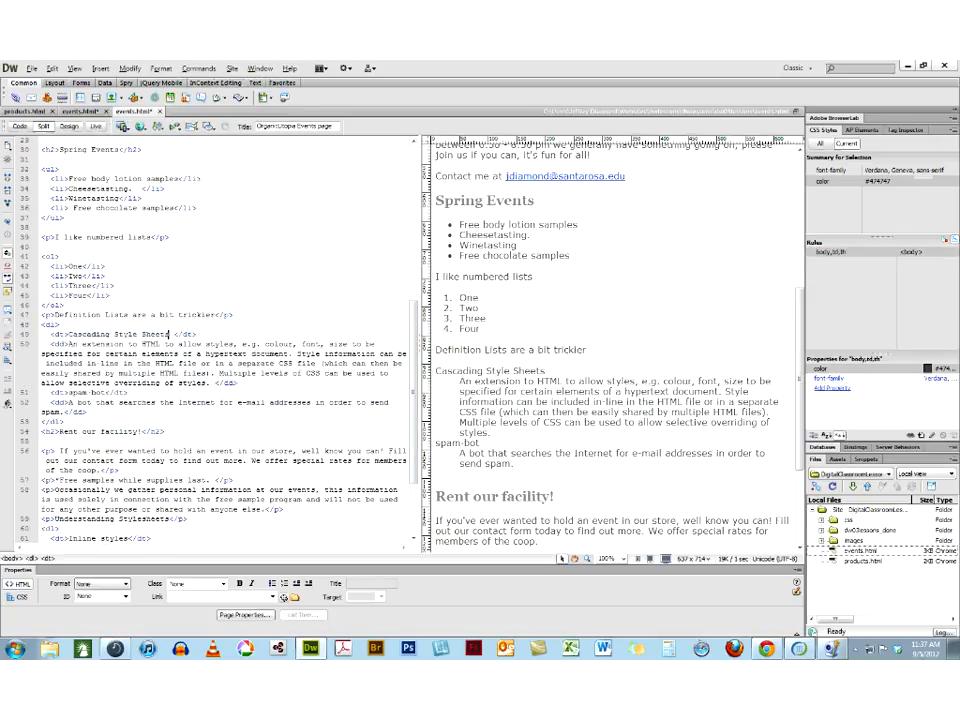
left_click(71, 308)
key("Return")
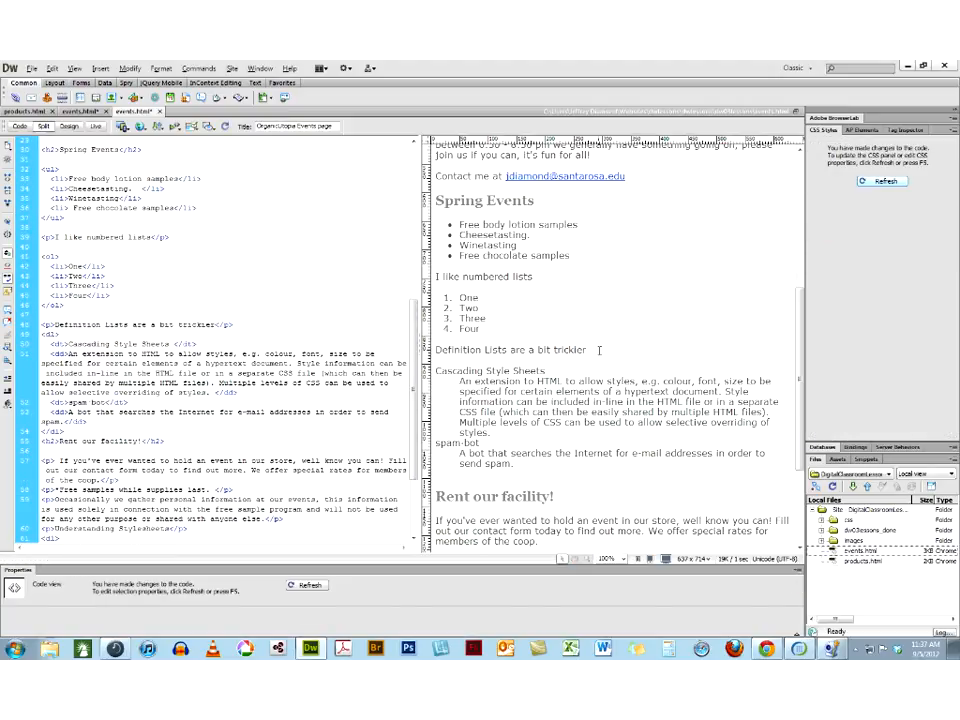
Format the "Definition Lists are a bit trickier" paragraph as Heading 2
left_click_drag(600, 350, 437, 356)
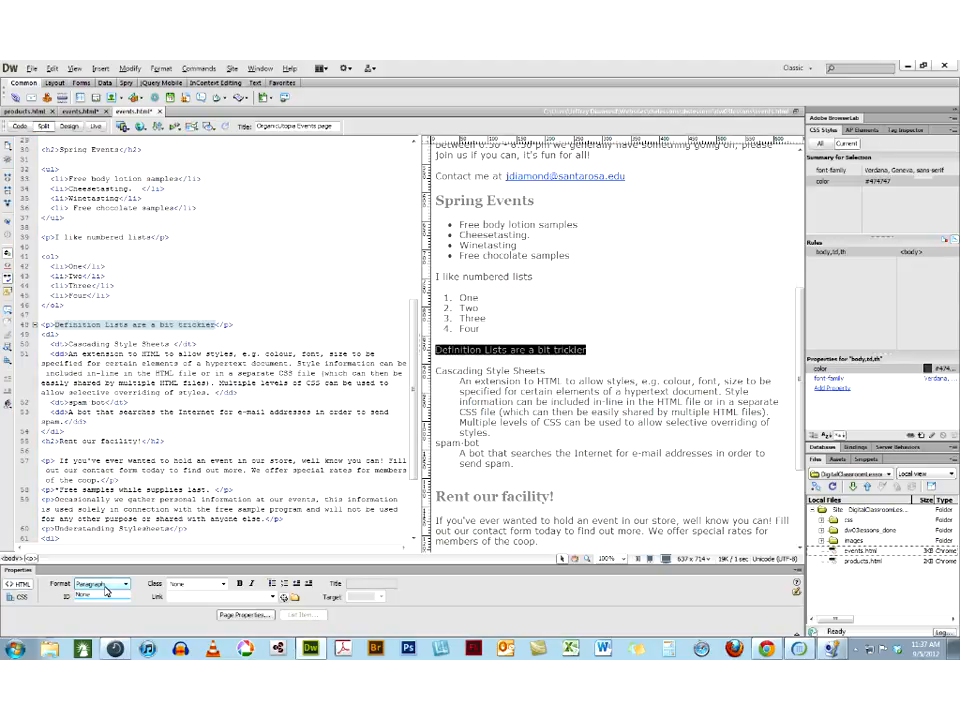
left_click(105, 587)
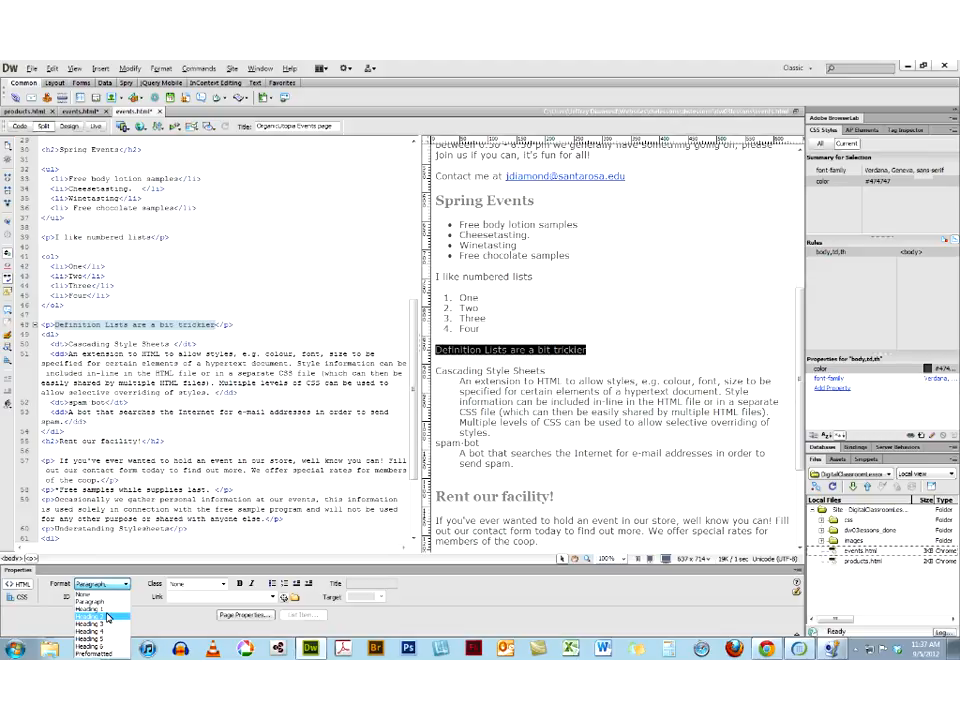
left_click(107, 617)
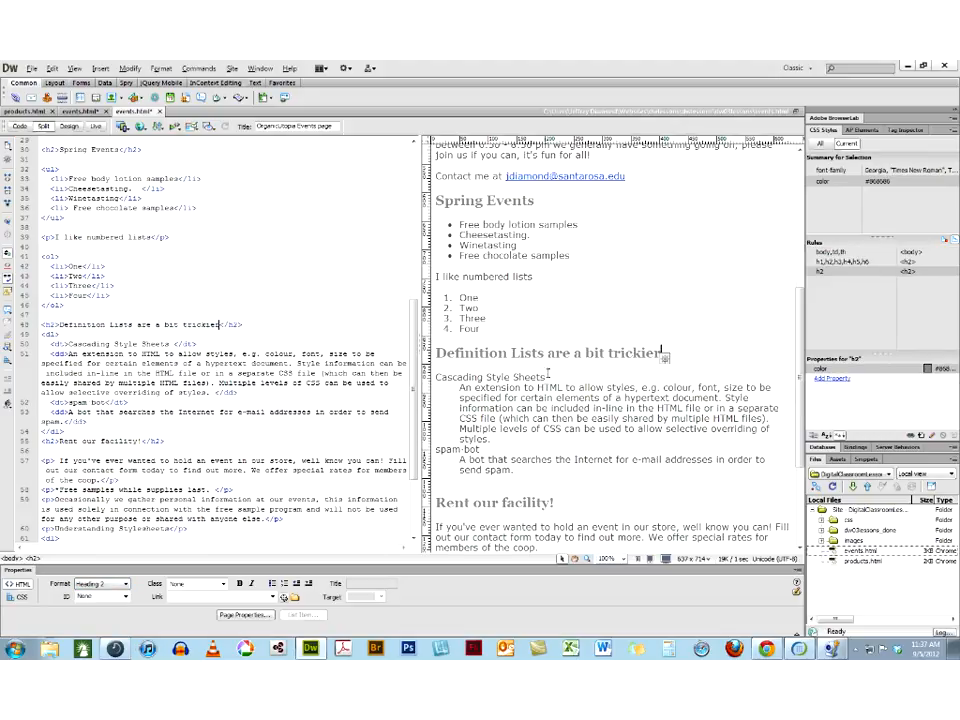
Examine how the definition list's terms and definitions correspond to the dl, dt and dd tags in the code
left_click_drag(551, 377, 435, 378)
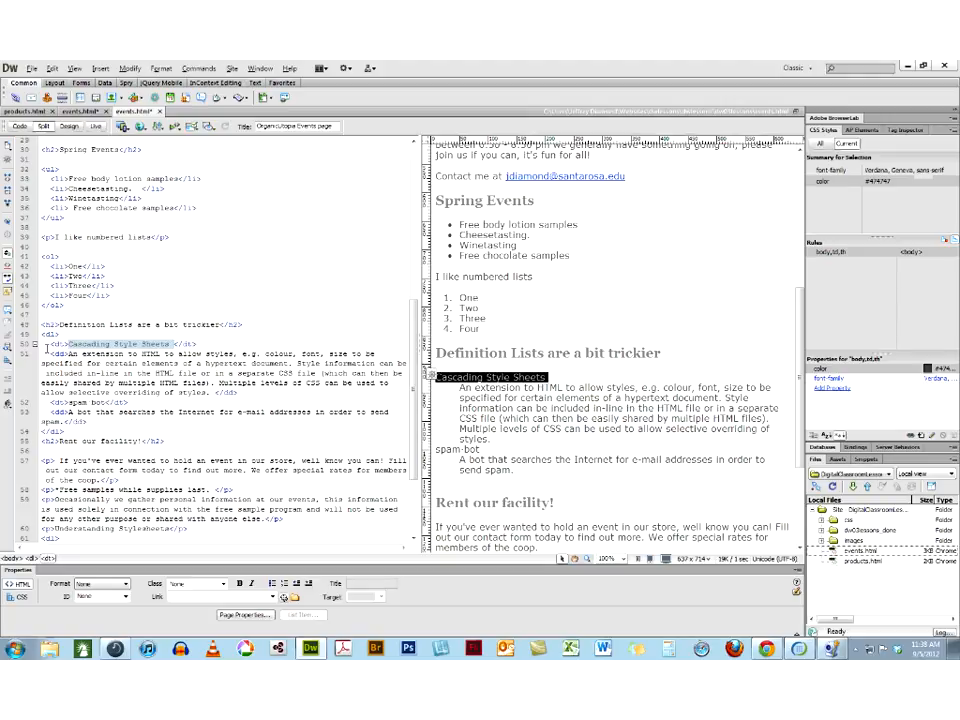
left_click(494, 438)
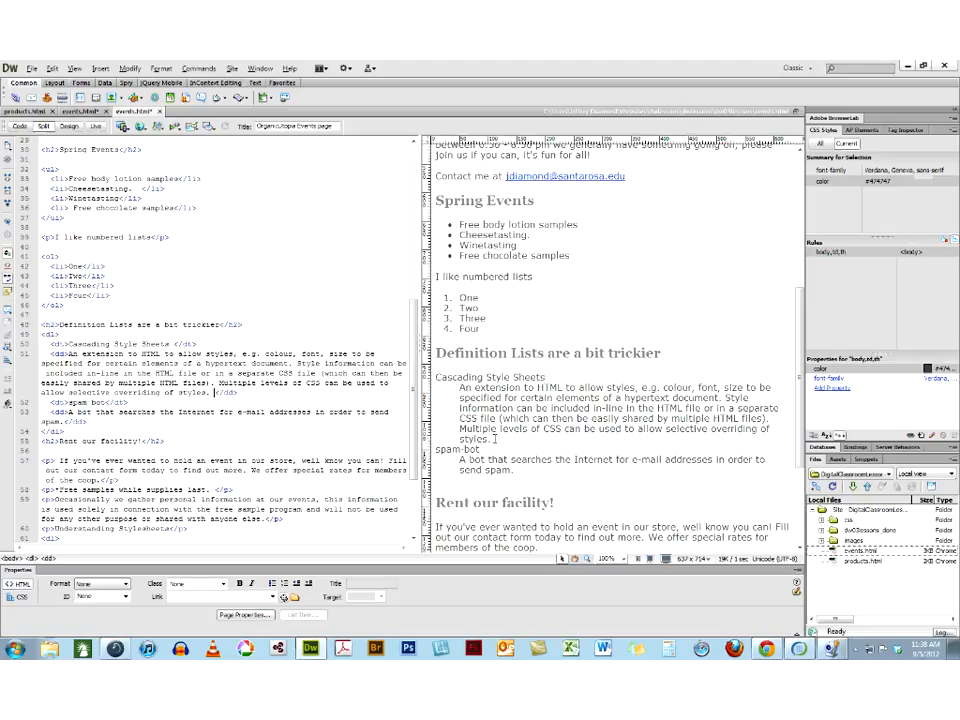
triple_click(494, 438)
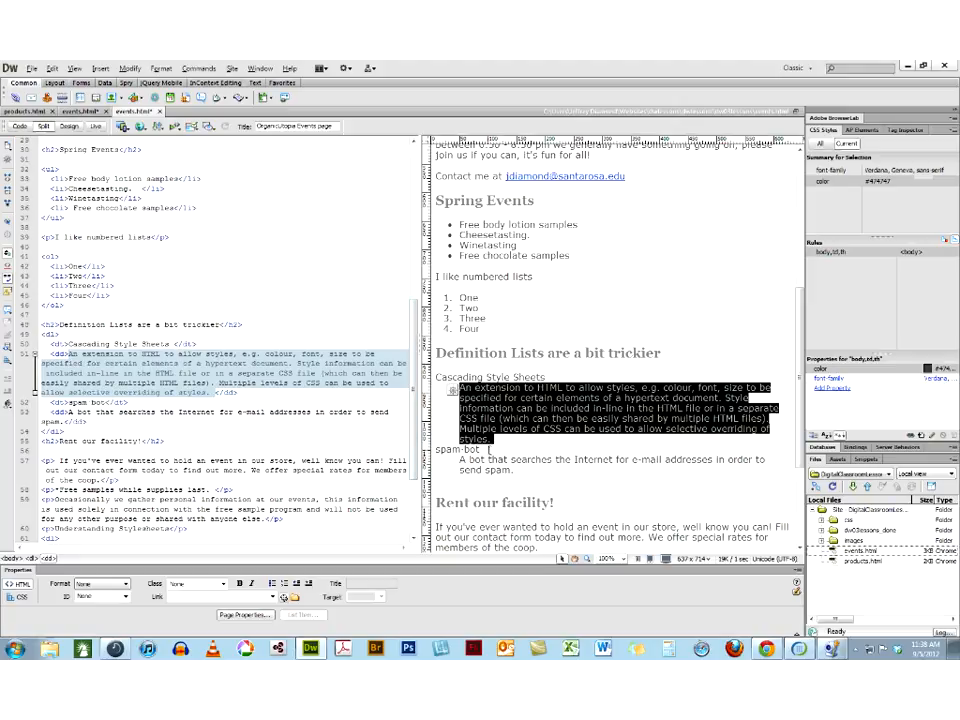
left_click_drag(489, 450, 431, 450)
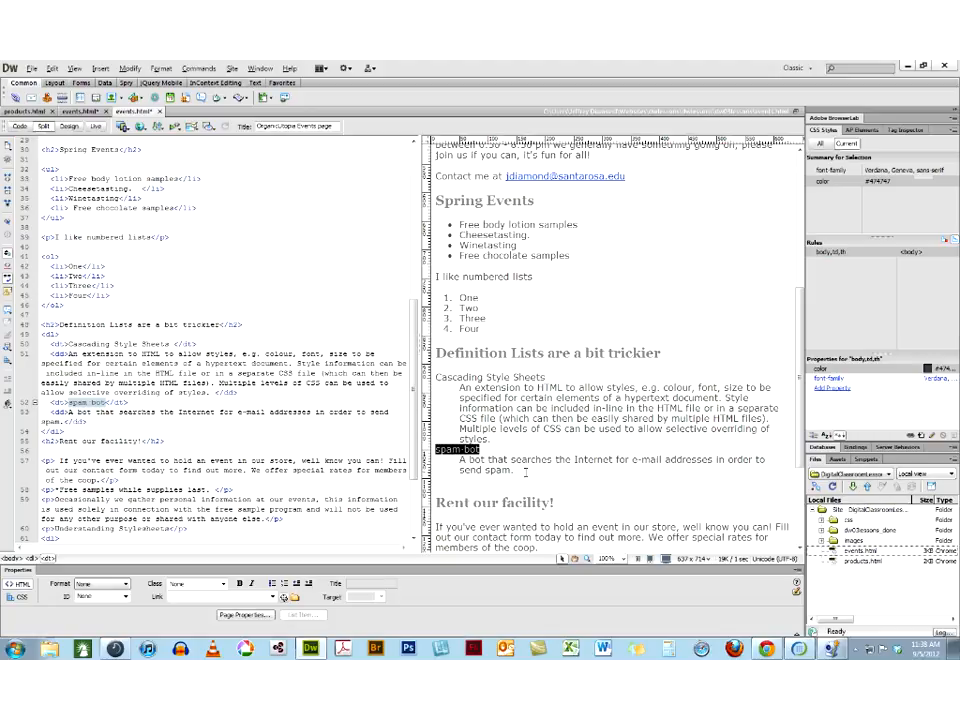
left_click_drag(524, 471, 459, 459)
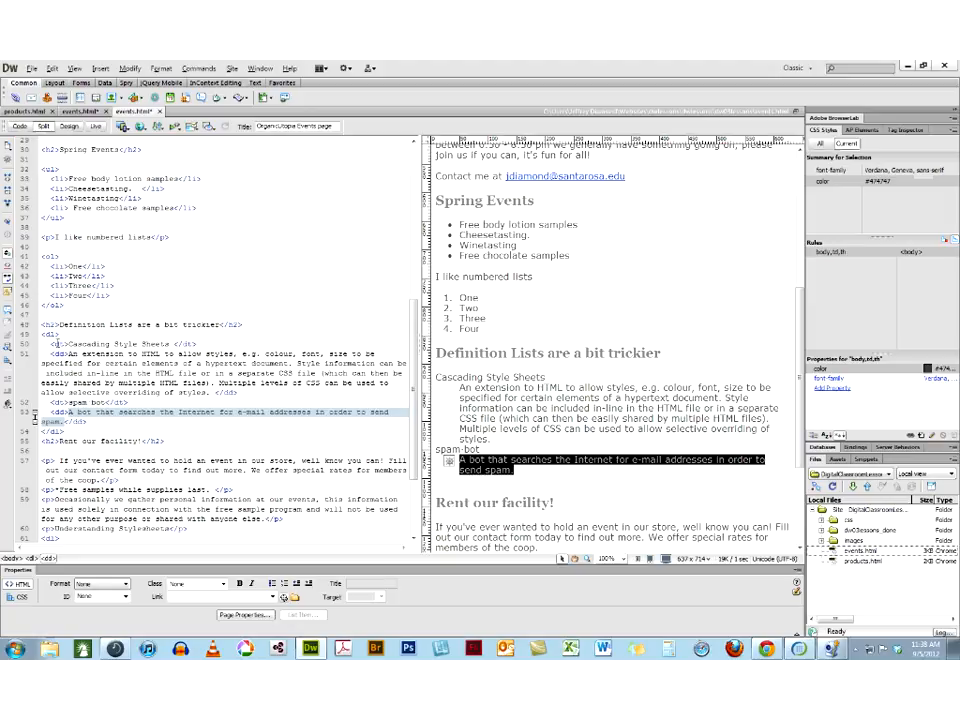
left_click(57, 343)
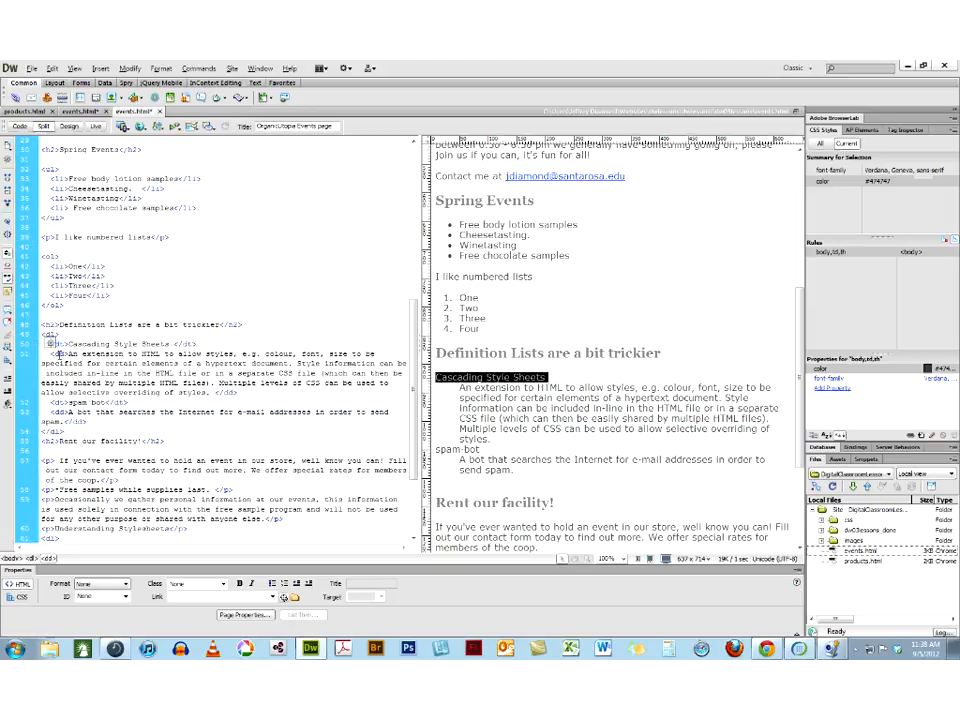
left_click(60, 354)
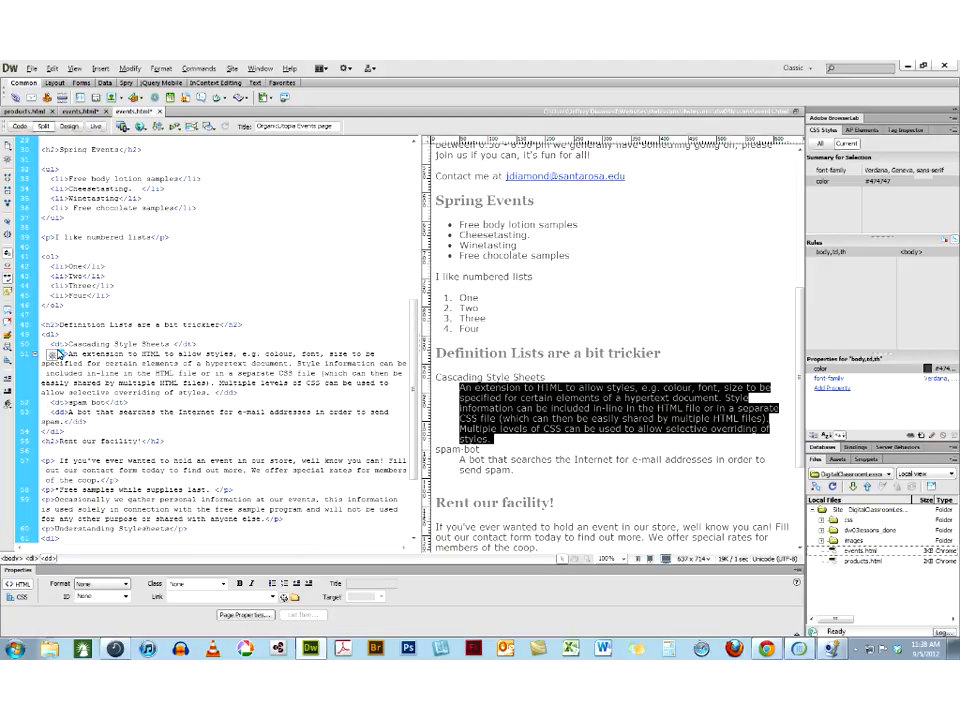
left_click_drag(70, 434, 8, 338)
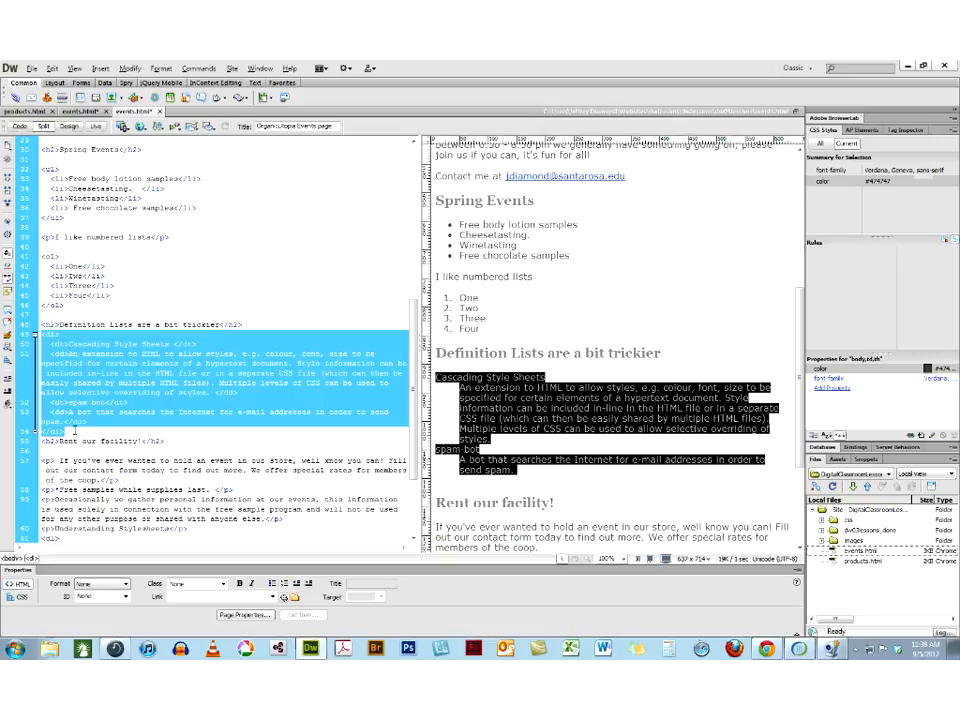
left_click(73, 430)
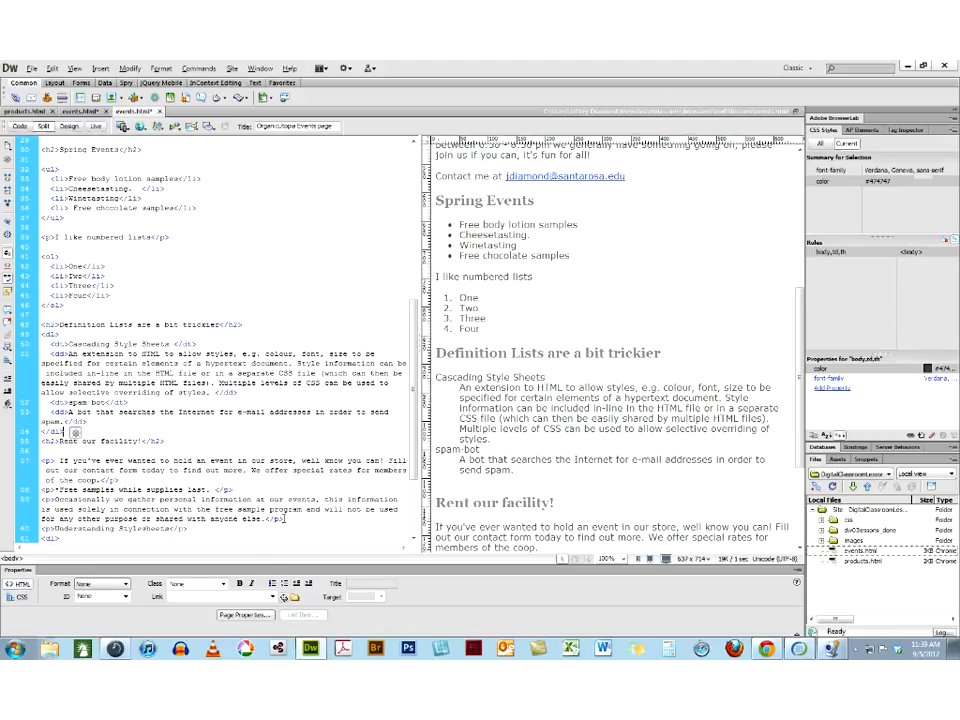
left_click(163, 68)
mouse_move(177, 133)
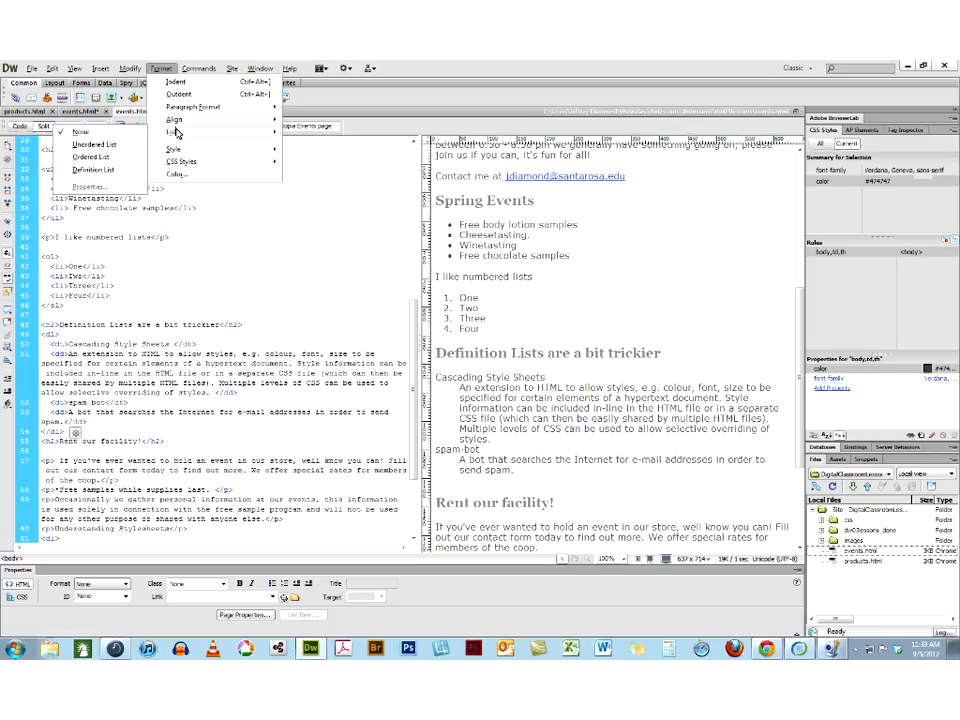
left_click(483, 66)
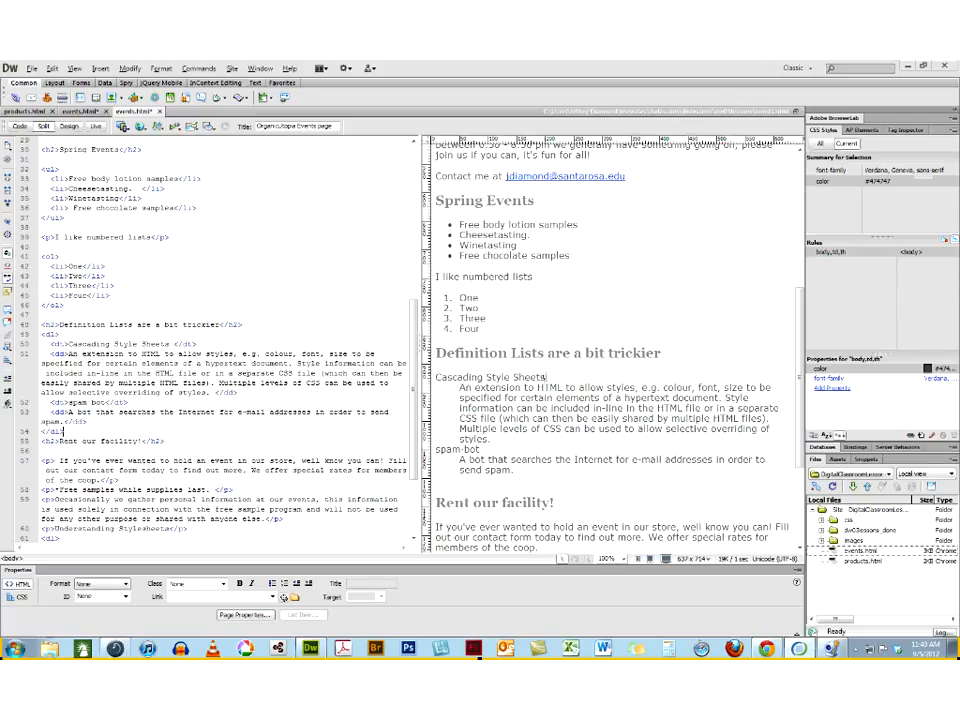
Create a CSS rule of selector type Tag for the dt element of "Cascading Style Sheets", defined in this document only
left_click(546, 377)
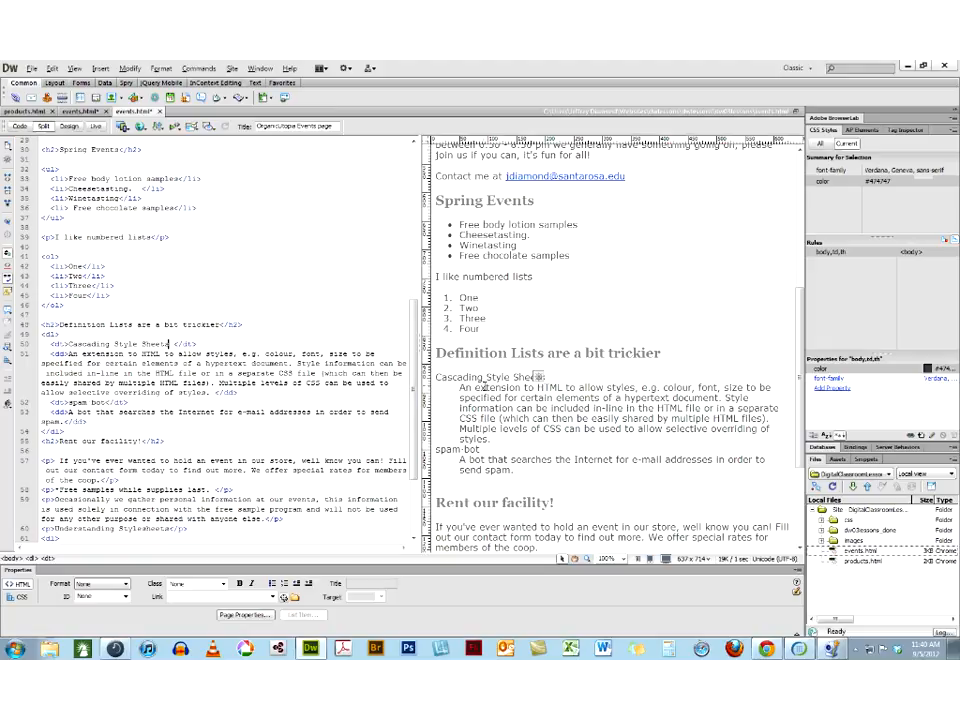
left_click(457, 377)
left_click(46, 558)
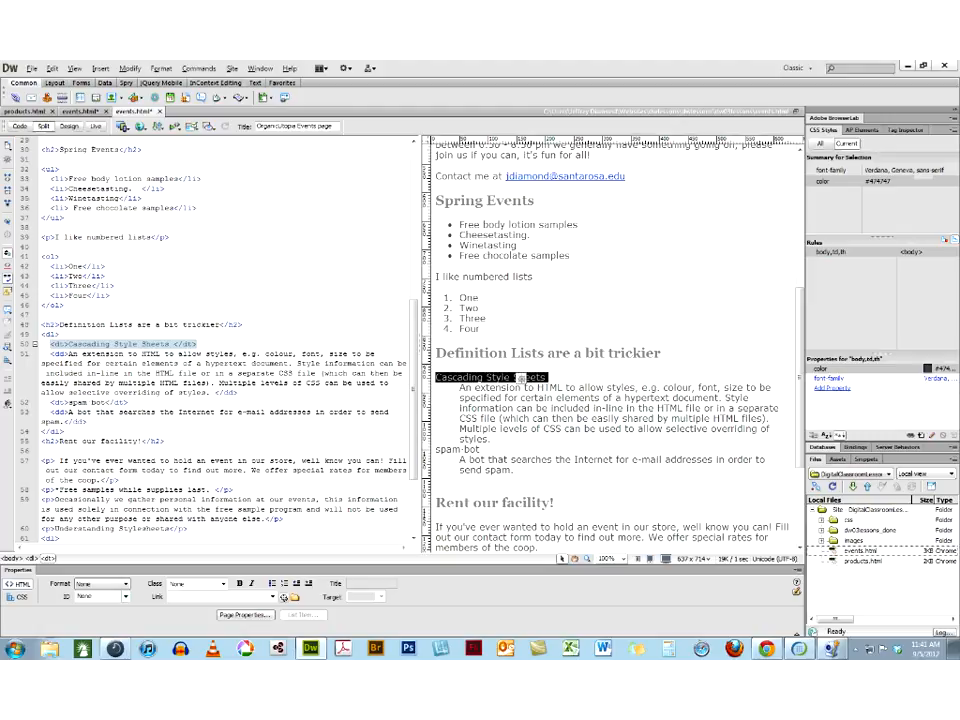
left_click(18, 597)
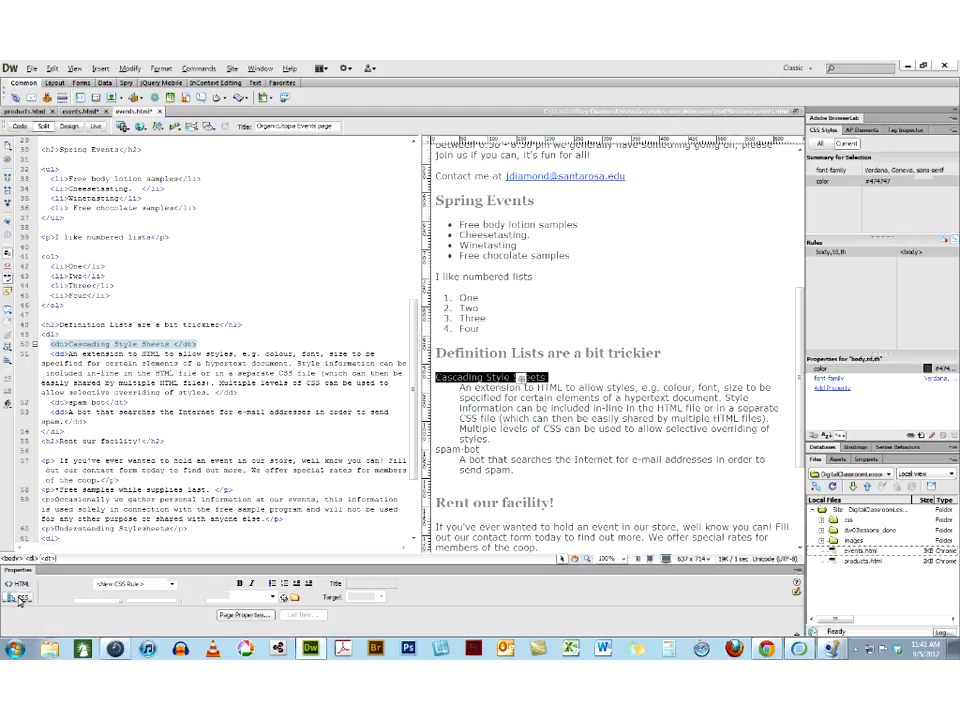
left_click(101, 600)
left_click(100, 598)
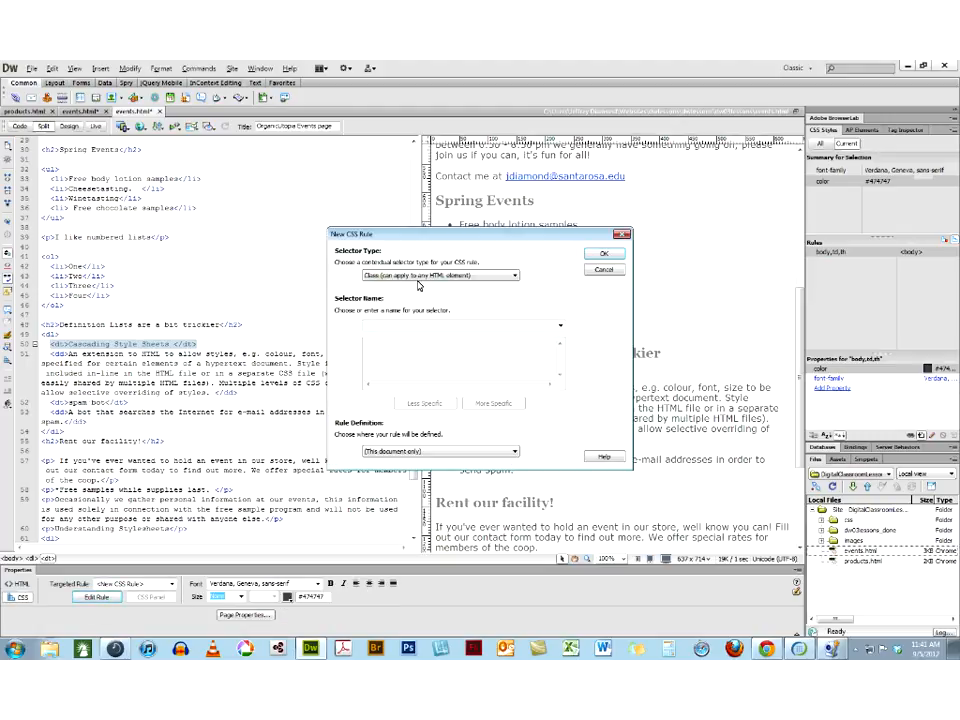
left_click(413, 275)
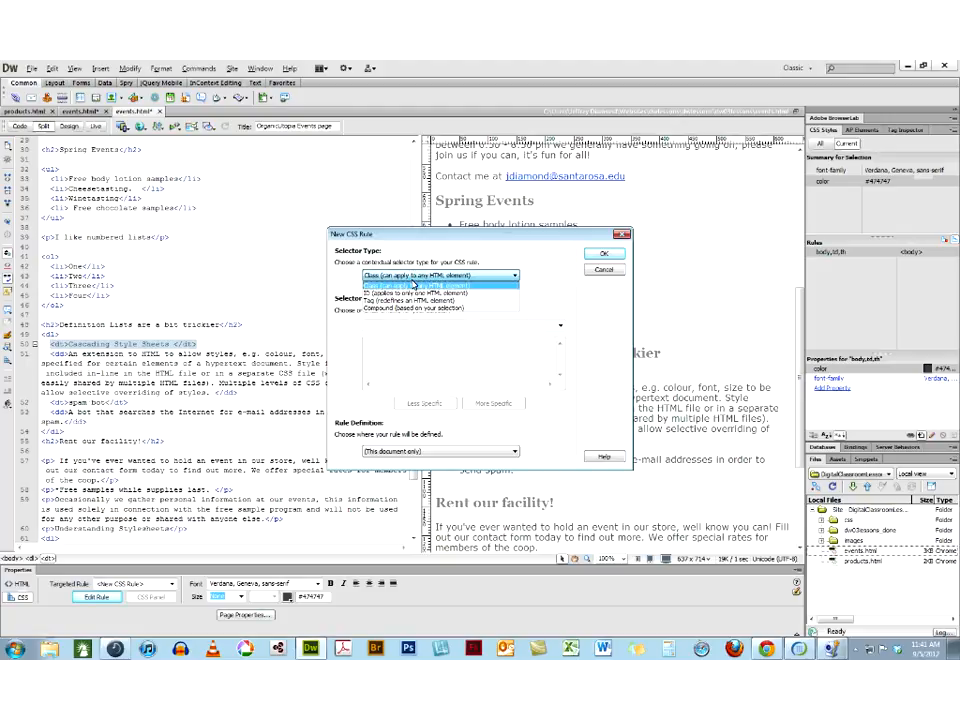
left_click(408, 301)
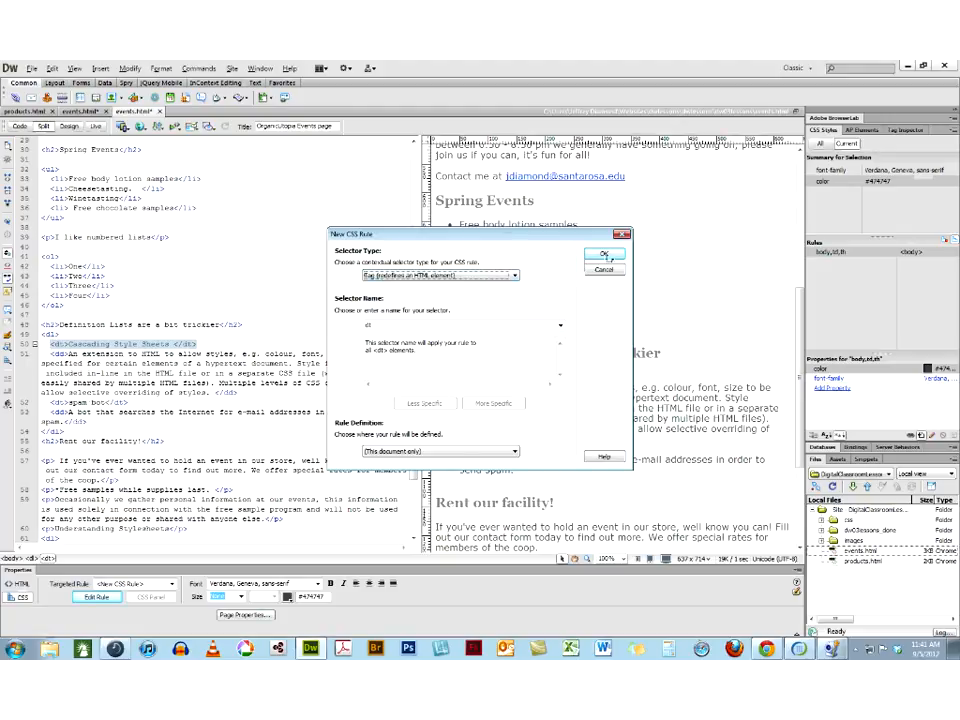
left_click(603, 257)
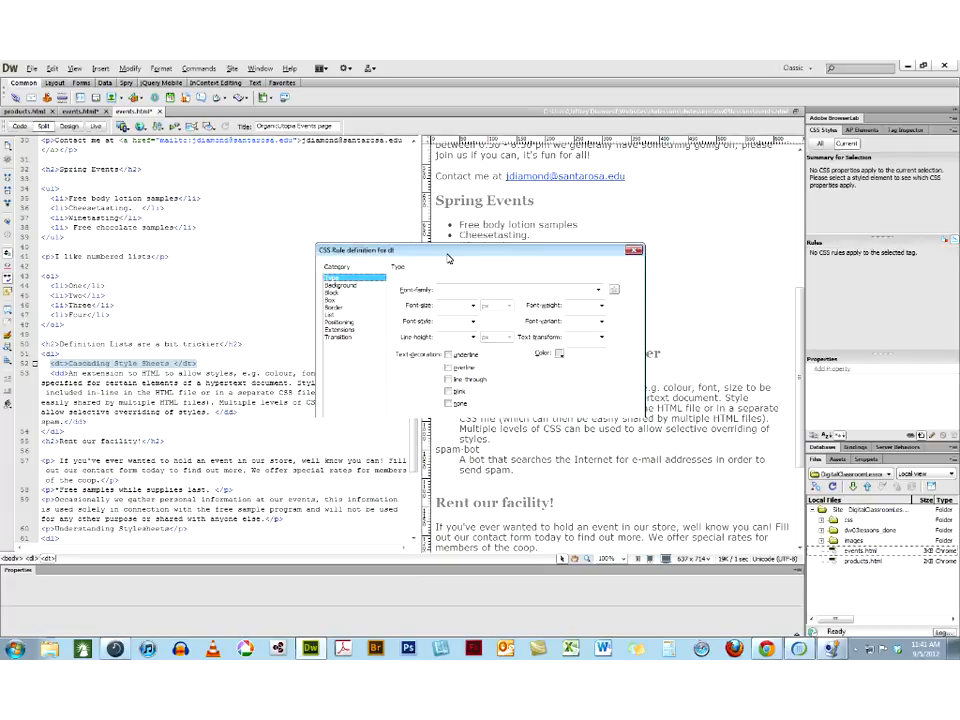
Define the dt rule with text color #900 and an underline text decoration
left_click_drag(447, 259, 502, 294)
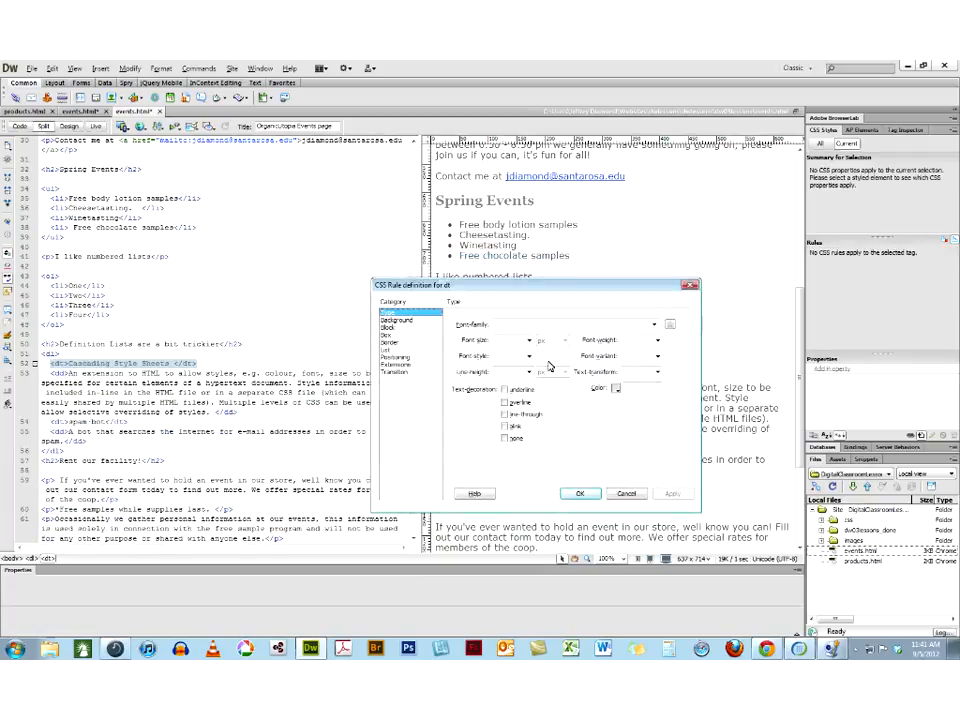
left_click(616, 388)
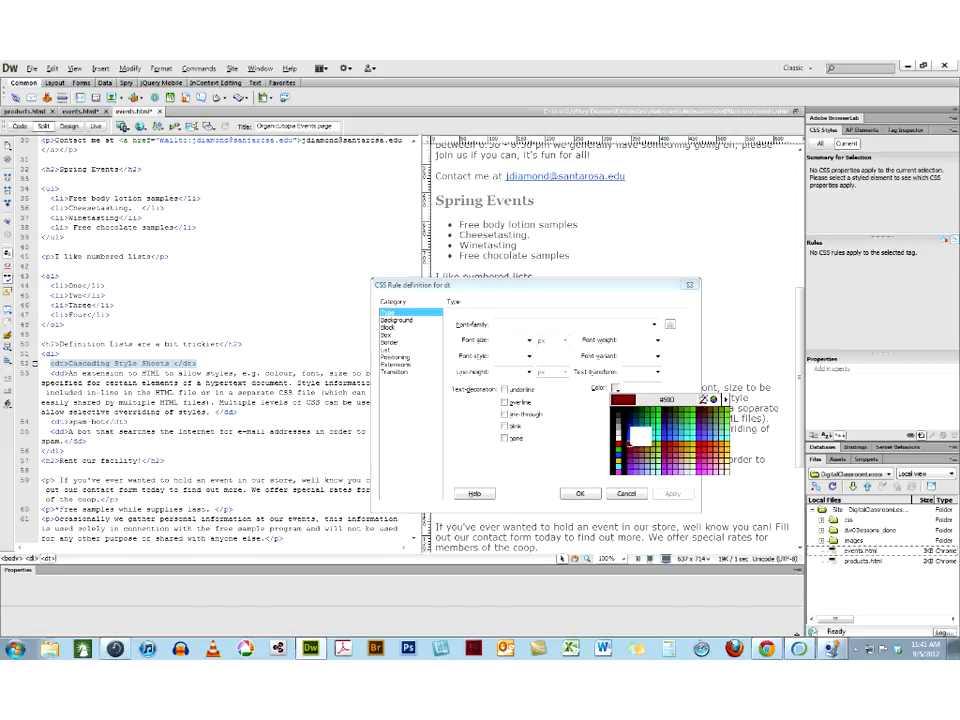
left_click(630, 442)
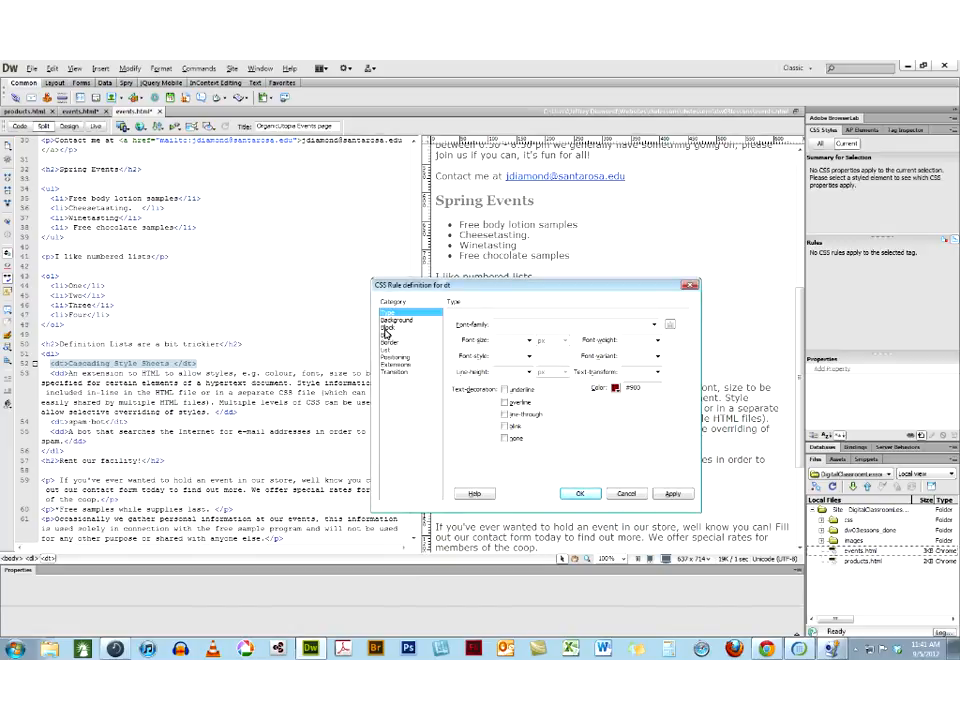
left_click(505, 390)
left_click(582, 494)
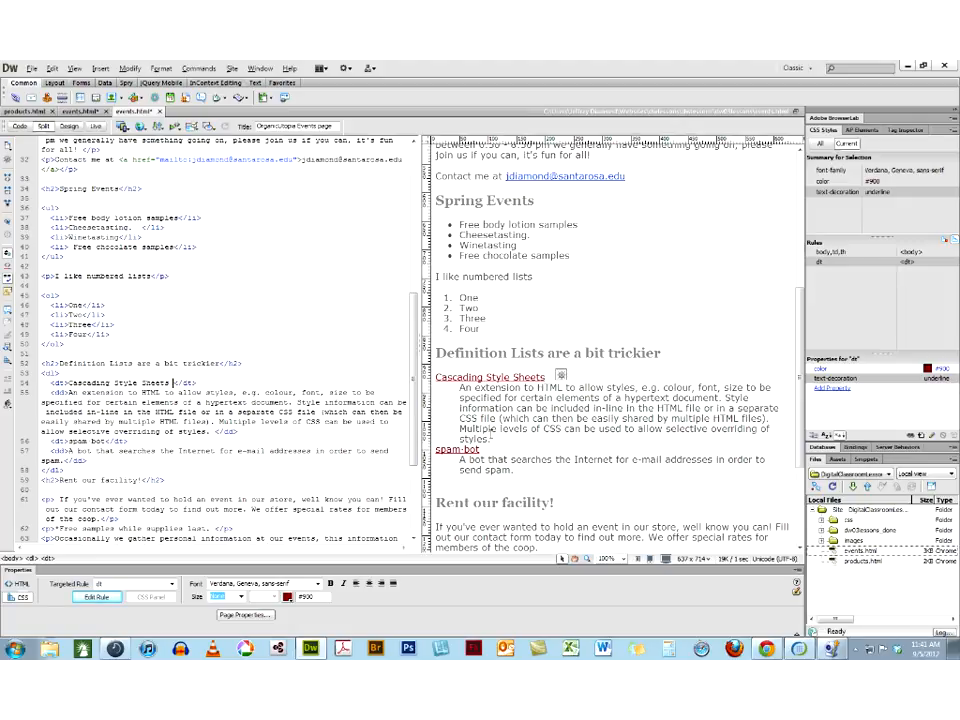
Create a CSS rule of selector type Tag for the dd element of the style sheets definition, in this document only
left_click(493, 438)
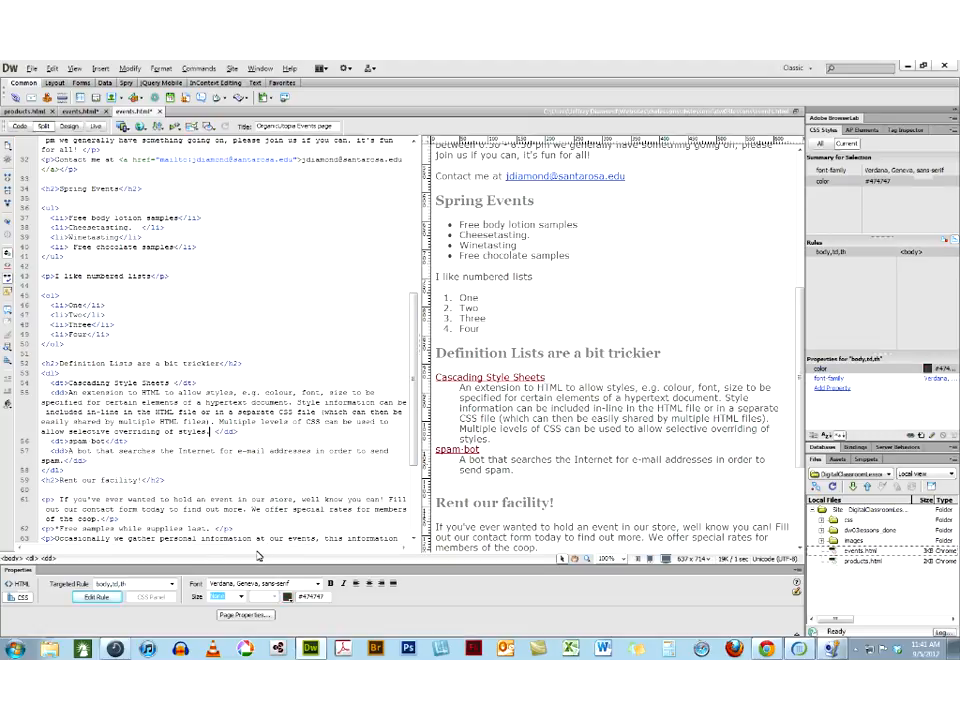
left_click(48, 559)
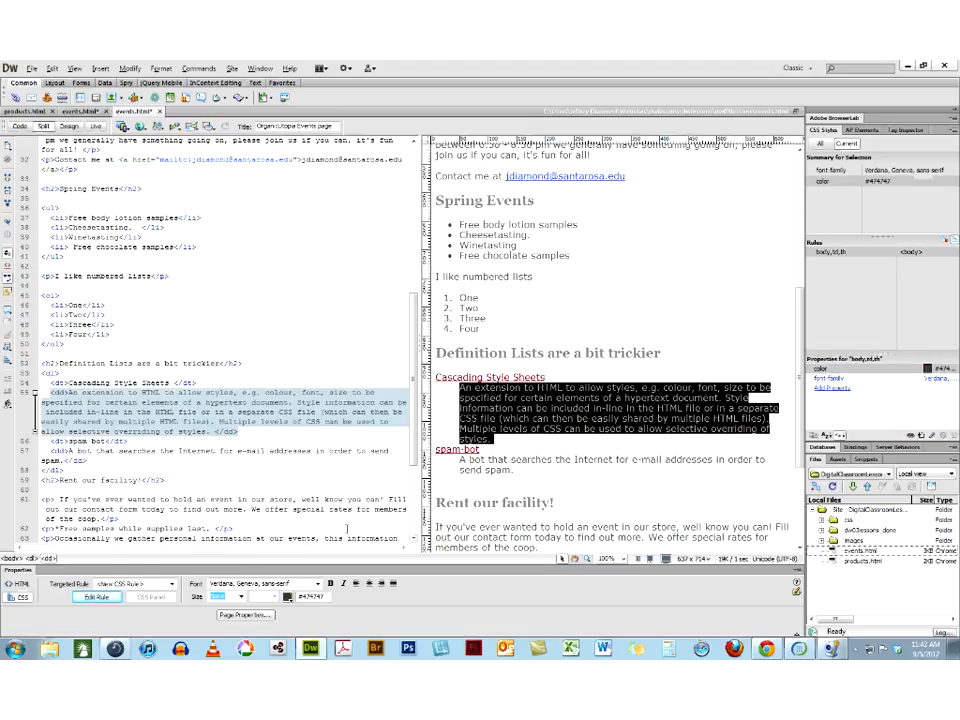
left_click(96, 598)
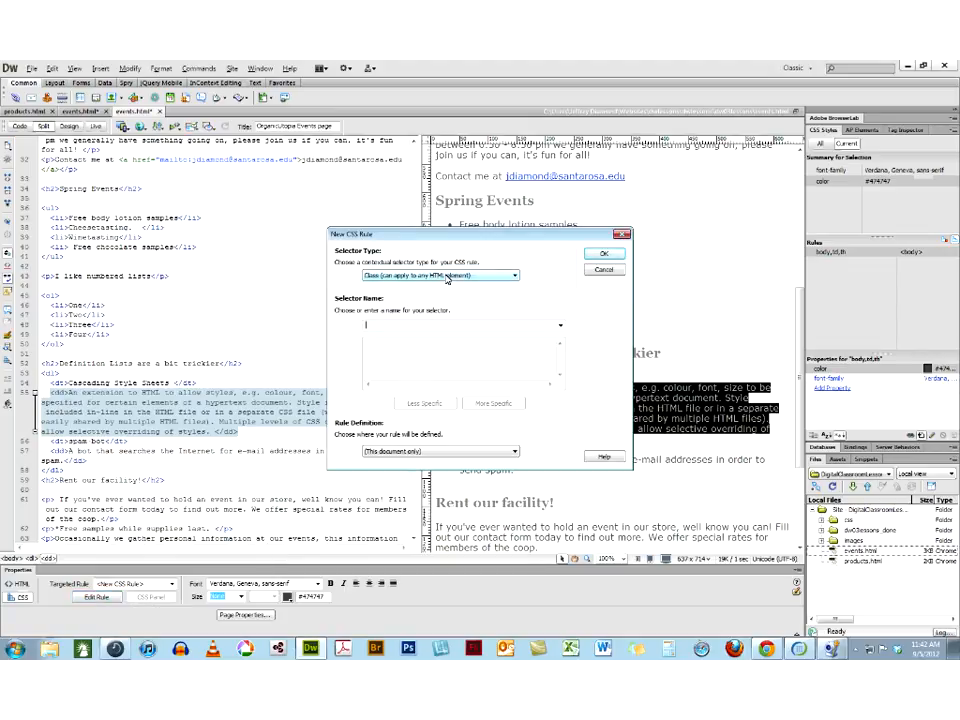
left_click(446, 279)
left_click(440, 301)
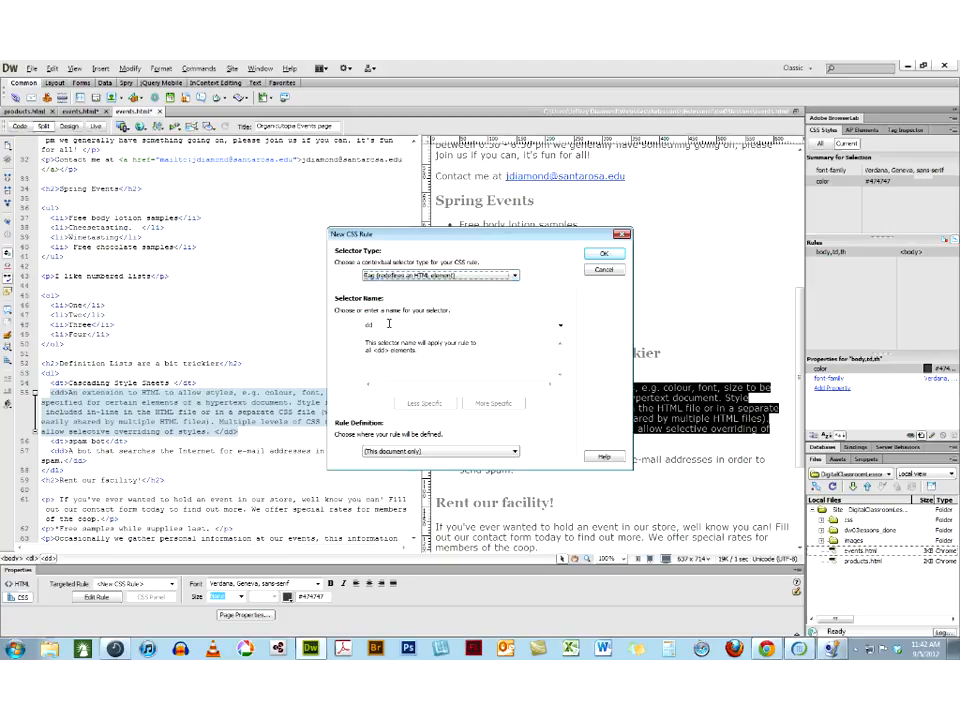
left_click(610, 253)
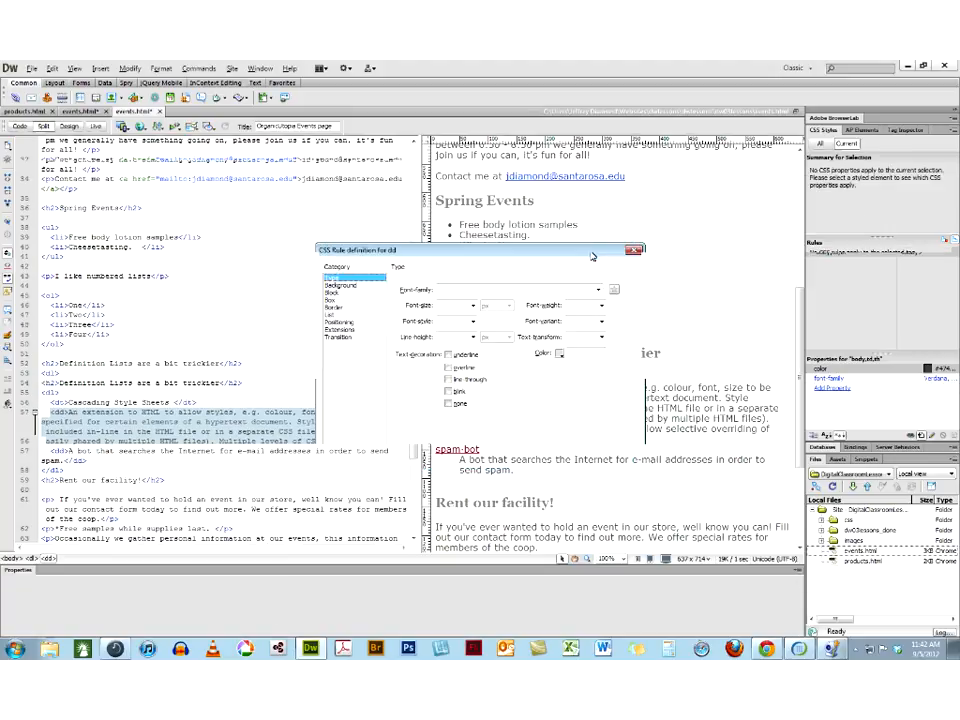
Define the dd rule's padding as 5 px above and below and 2 px on both sides
left_click(340, 300)
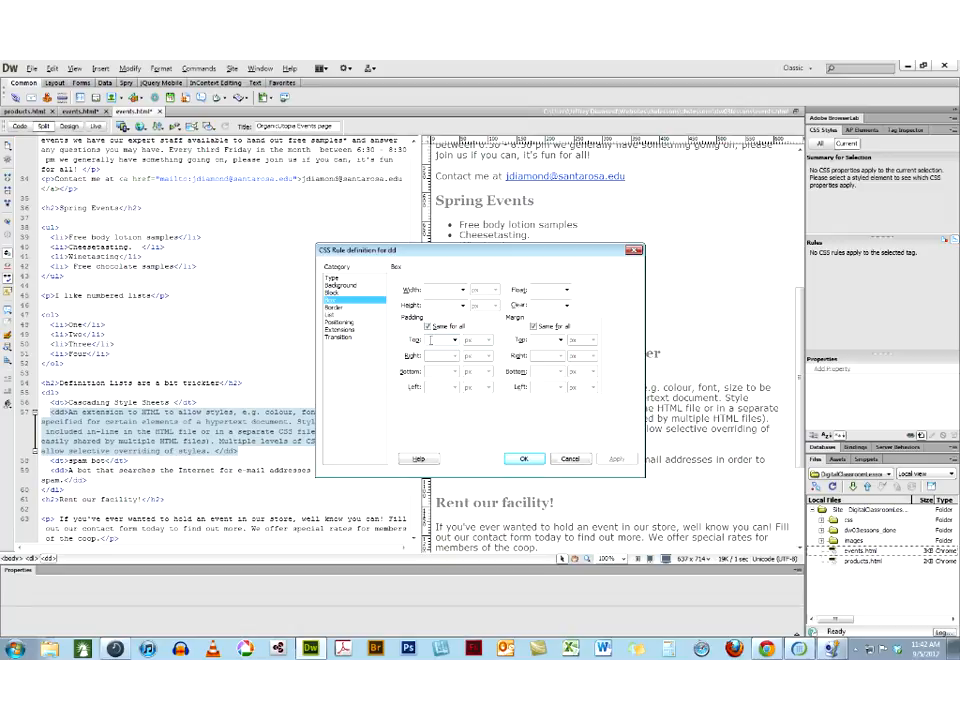
type("5")
left_click(428, 327)
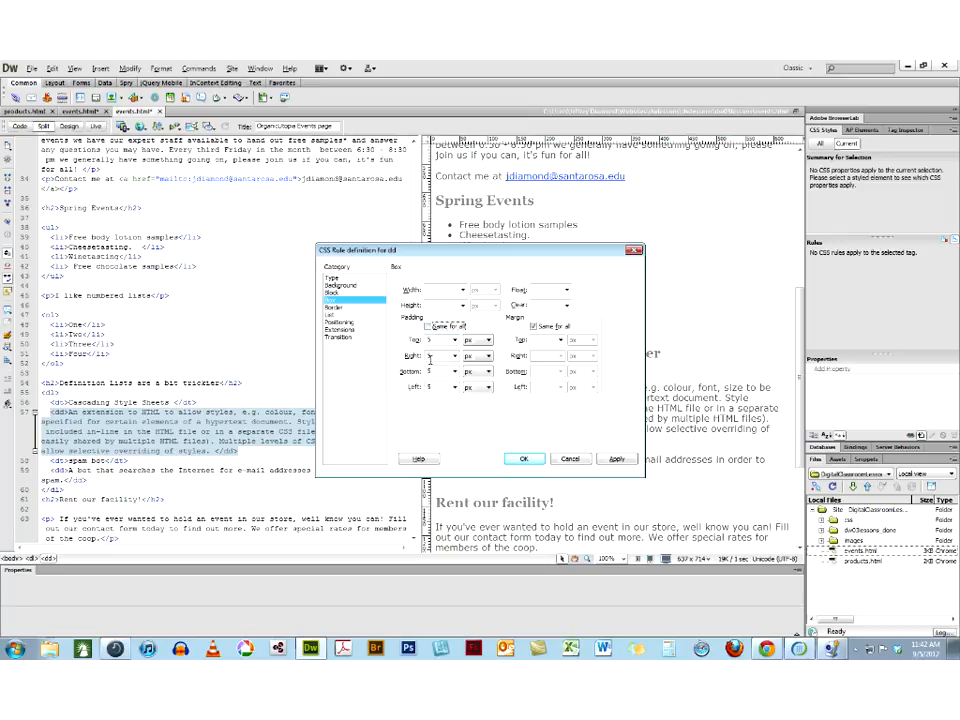
double_click(434, 357)
type("2")
double_click(430, 387)
type("2")
left_click(532, 460)
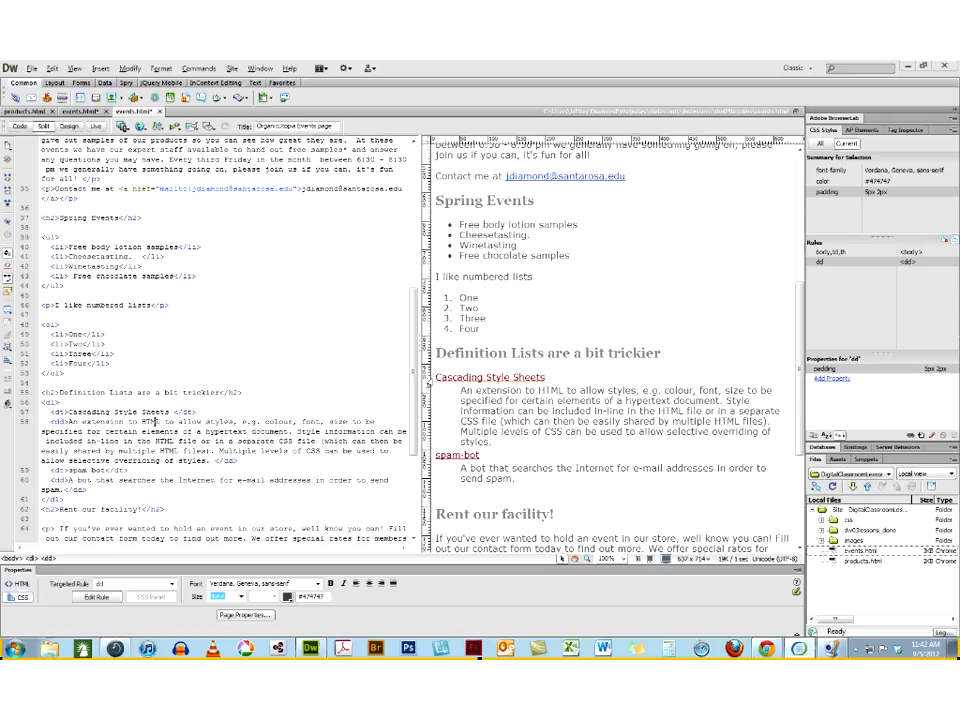
left_click_drag(437, 377, 546, 381)
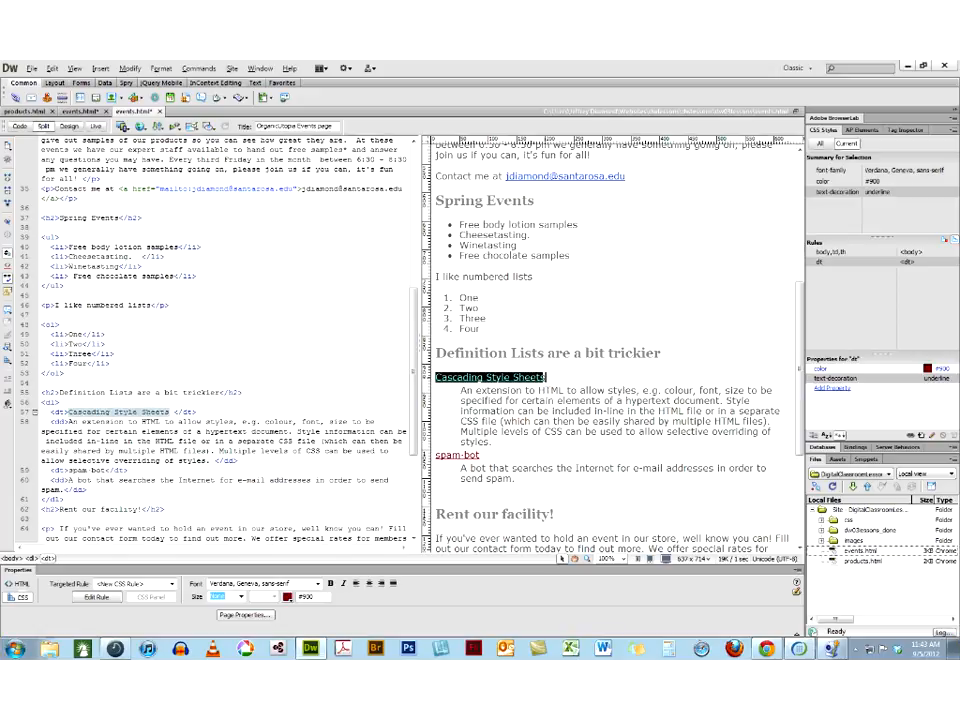
left_click(546, 381)
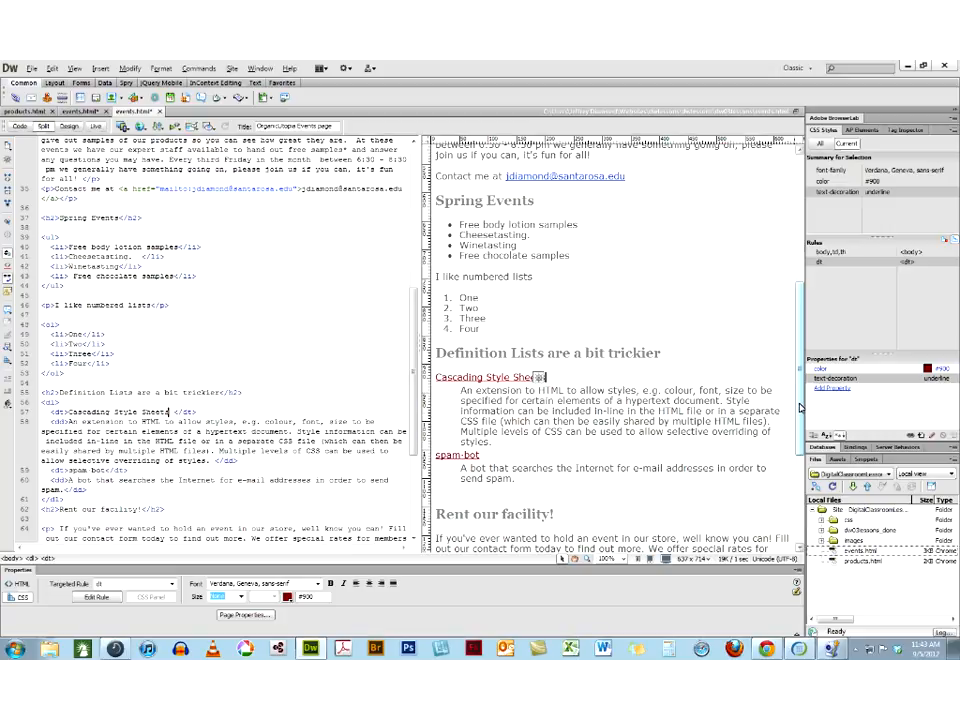
scroll(537, 335, "down", 2)
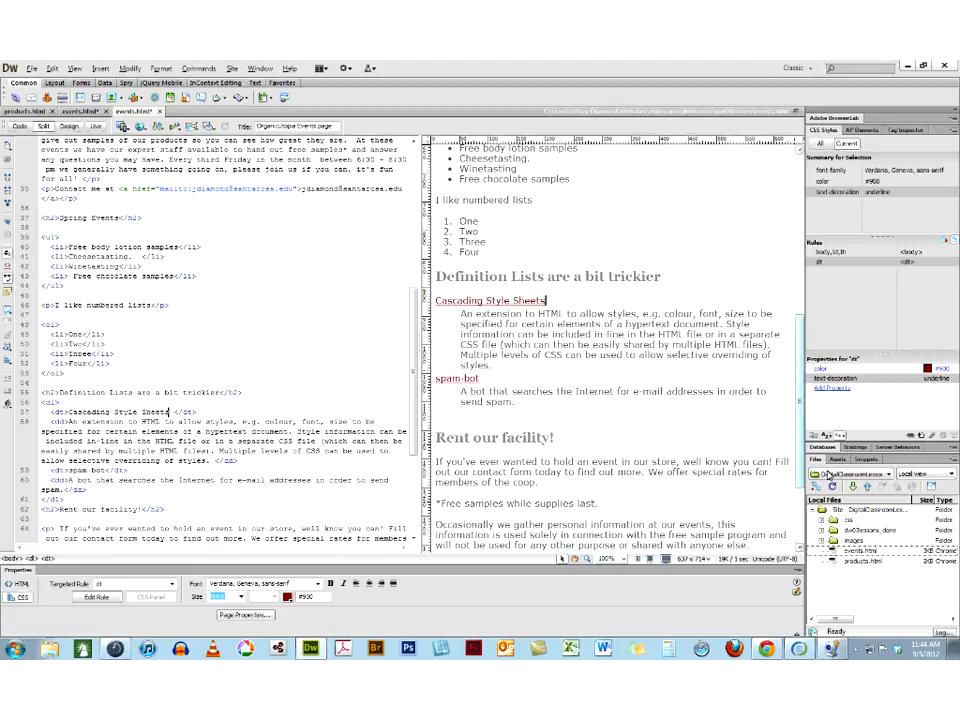
Open products.html from the site's local files
left_click(833, 561)
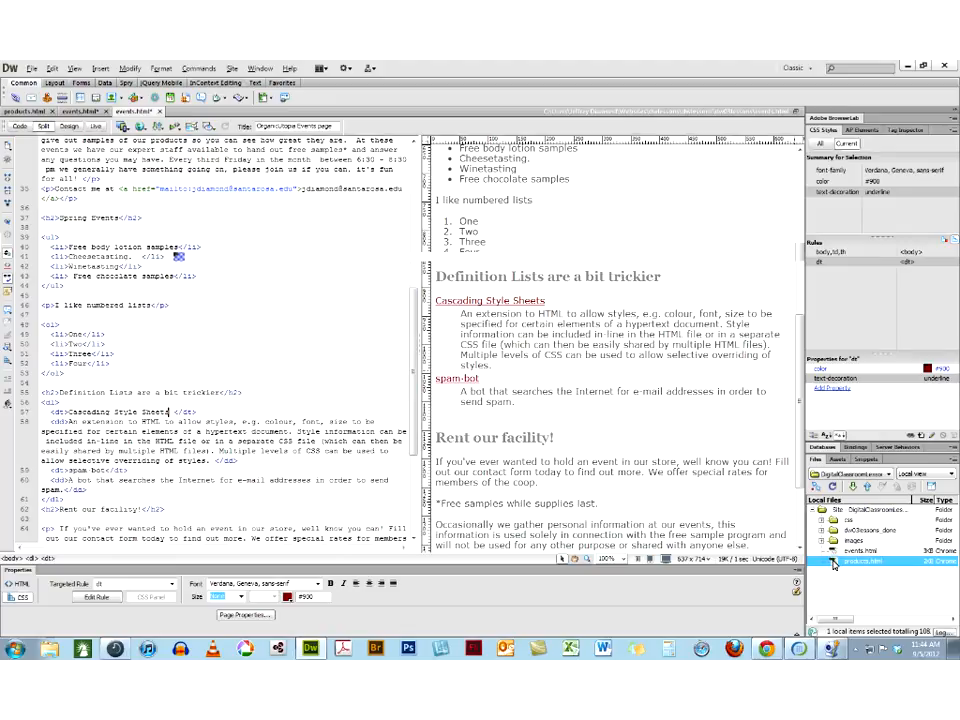
double_click(833, 561)
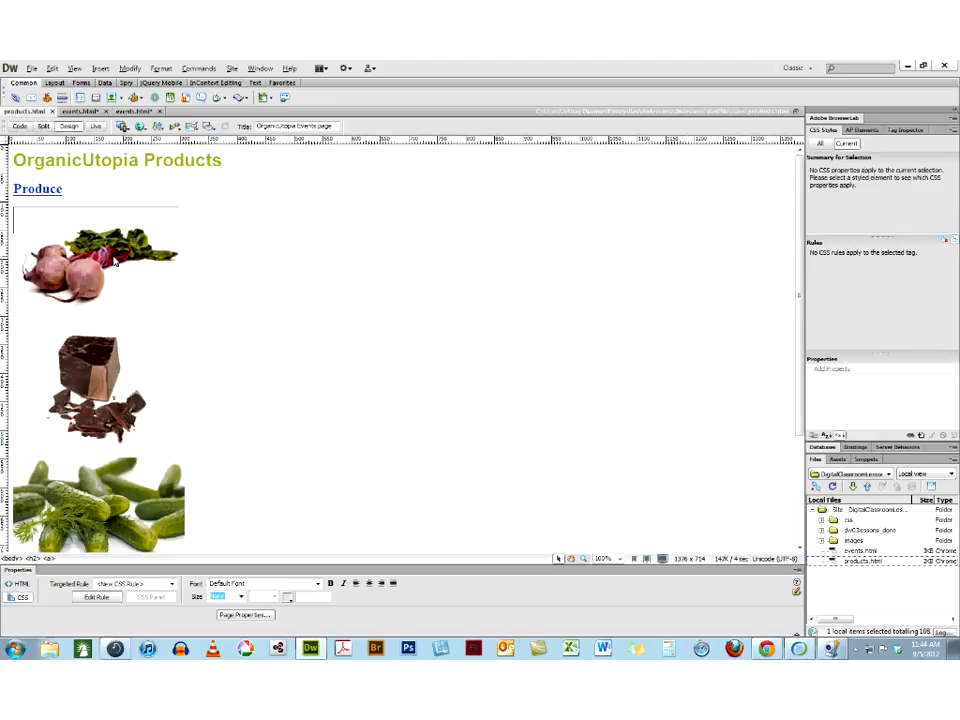
Delete the beets, chocolate and cucumber images, leaving an empty paragraph below the Produce heading
left_click(116, 262)
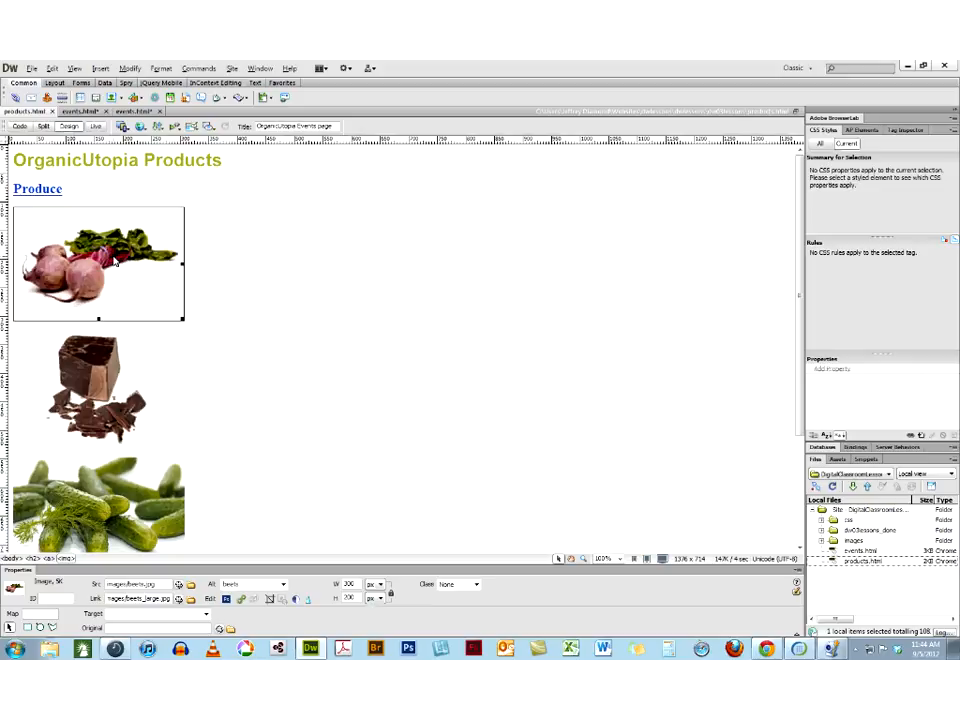
key("Delete")
key("Delete")
key("Delete")
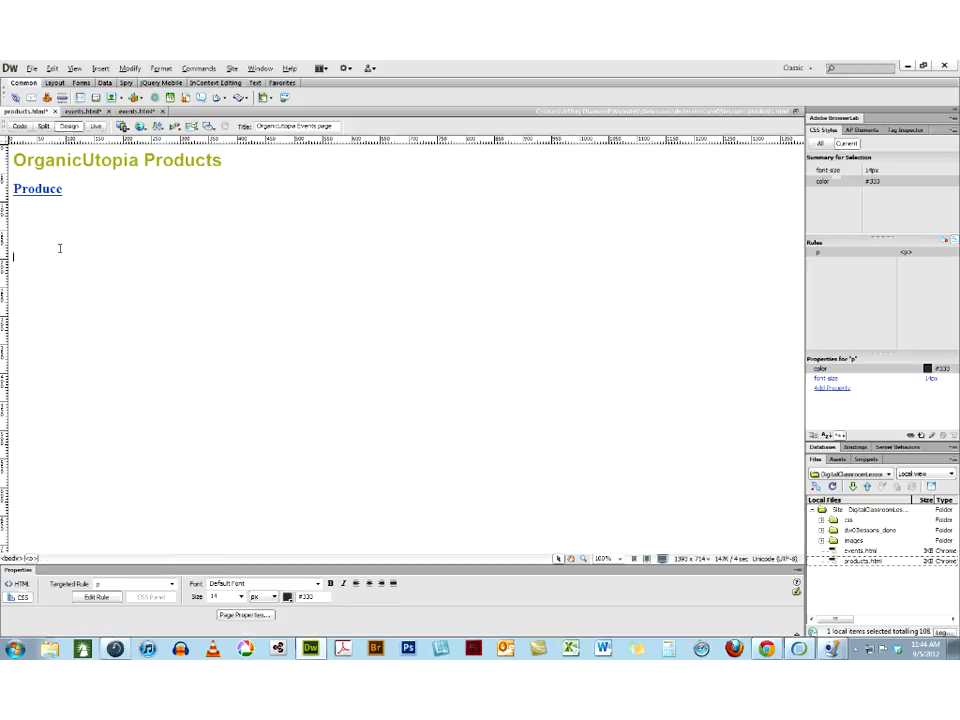
key("BackSpace")
key("Return")
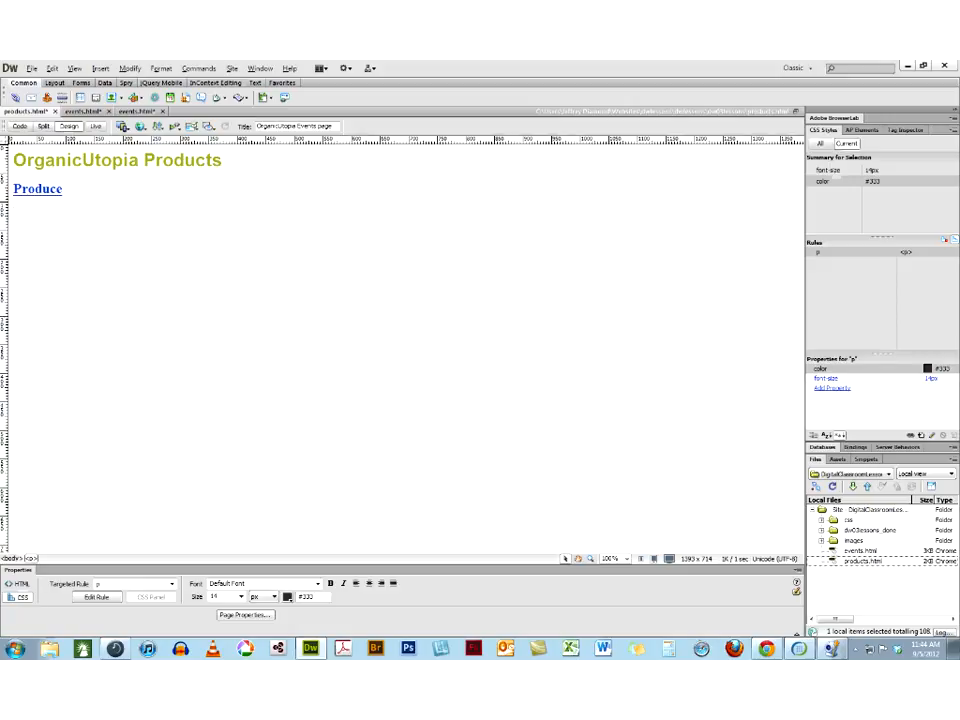
Insert an image placeholder named Beets, 300 wide and 200 high, below the Produce heading
left_click(104, 69)
mouse_move(123, 108)
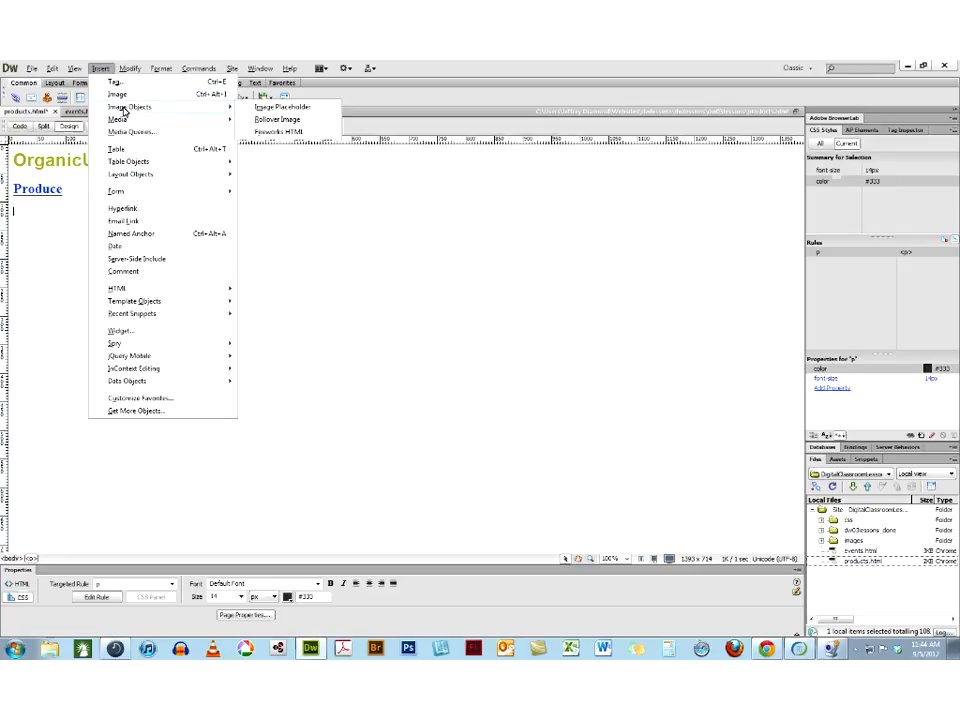
left_click(278, 108)
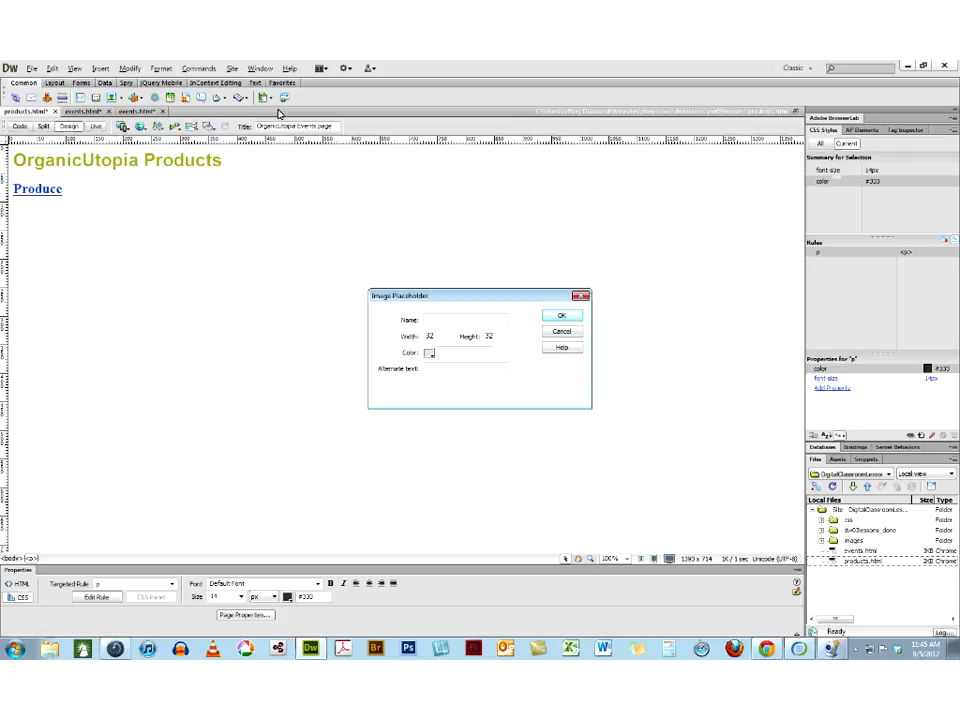
type("Beets")
key("Tab")
type("33")
key("BackSpace")
type("00")
double_click(489, 335)
type("200")
left_click(560, 316)
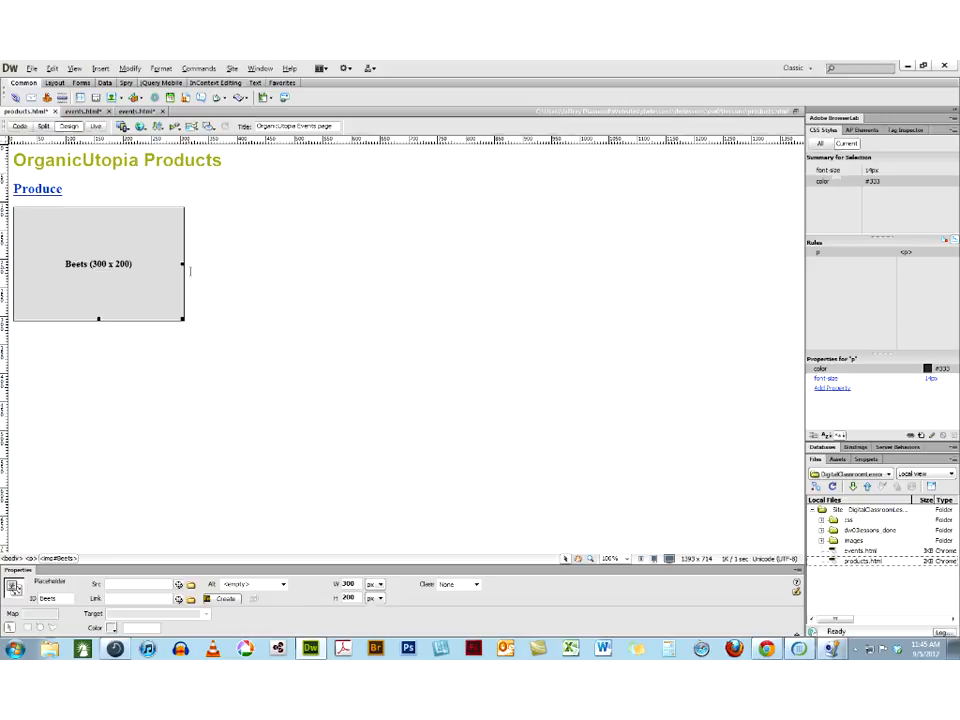
Insert a second image placeholder named Cukes, 300 wide and 200 high, in a new paragraph below Beets
left_click(190, 270)
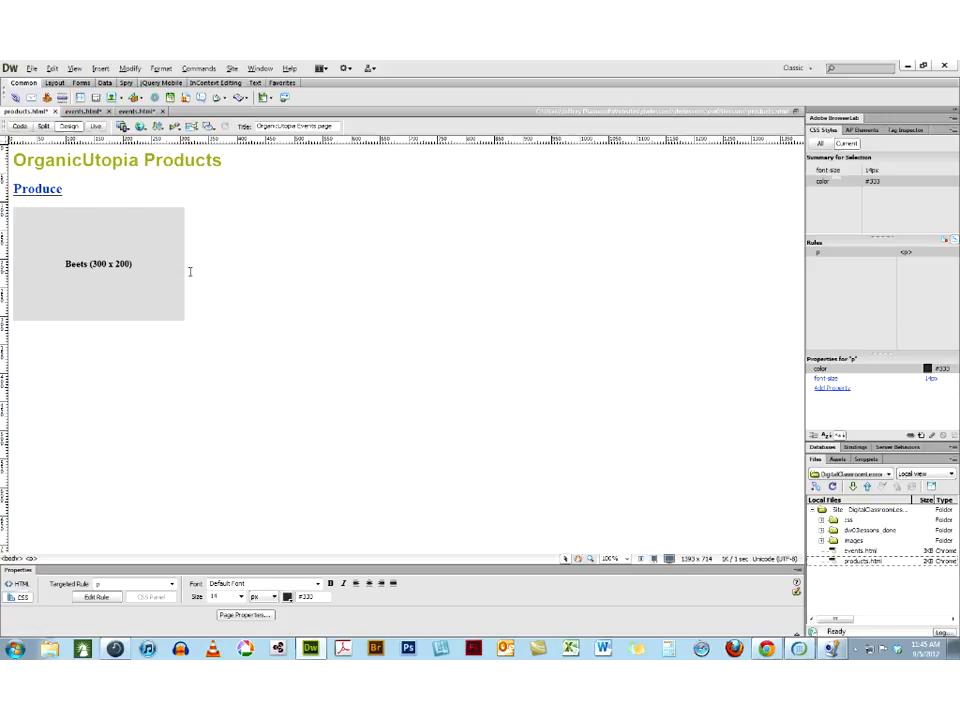
key("Return")
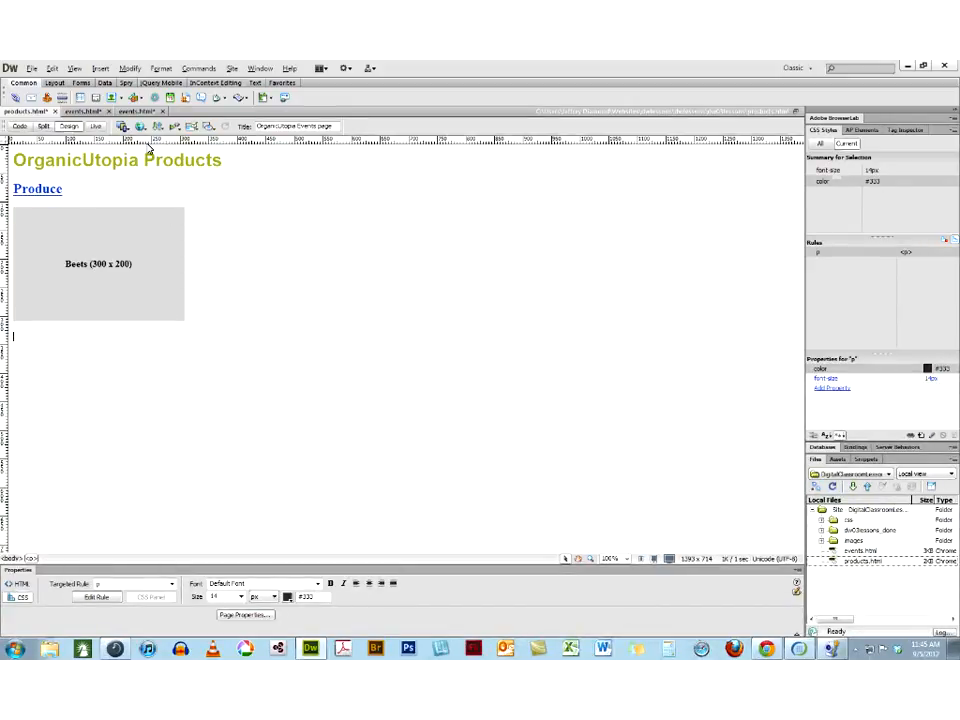
left_click(121, 100)
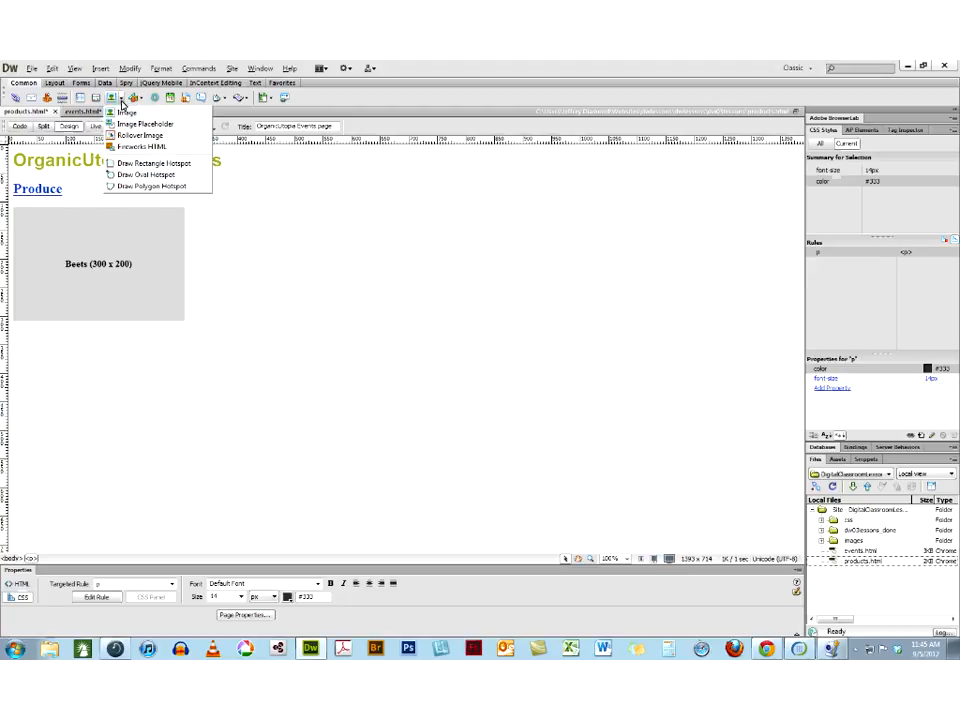
left_click(130, 124)
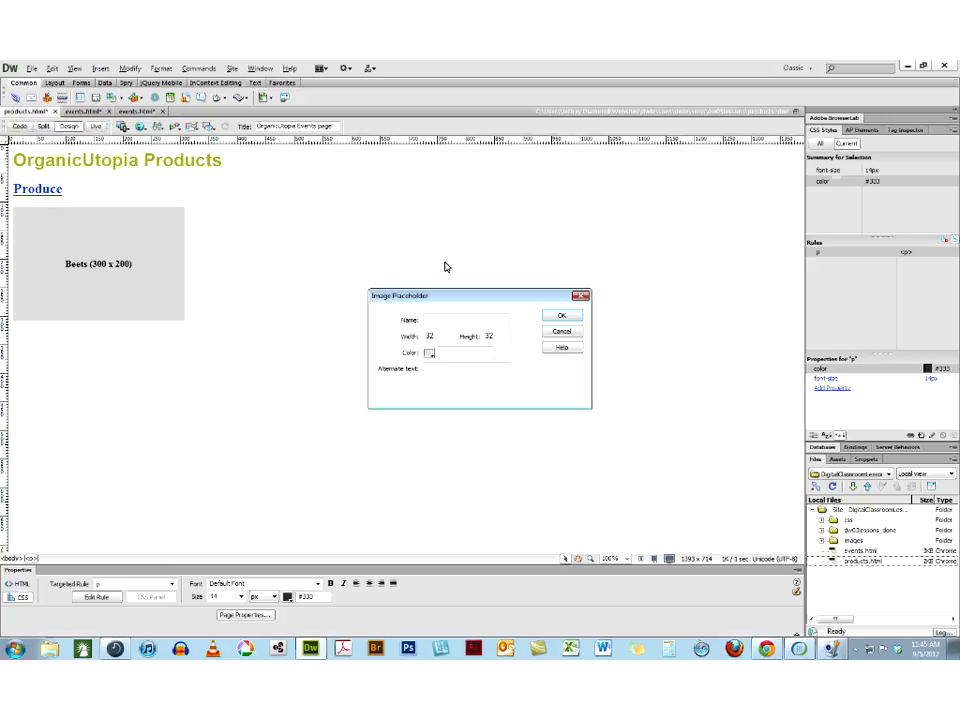
type("Cukes")
left_click_drag(446, 337, 358, 337)
type("300")
left_click_drag(502, 336, 460, 336)
type("200")
left_click(557, 316)
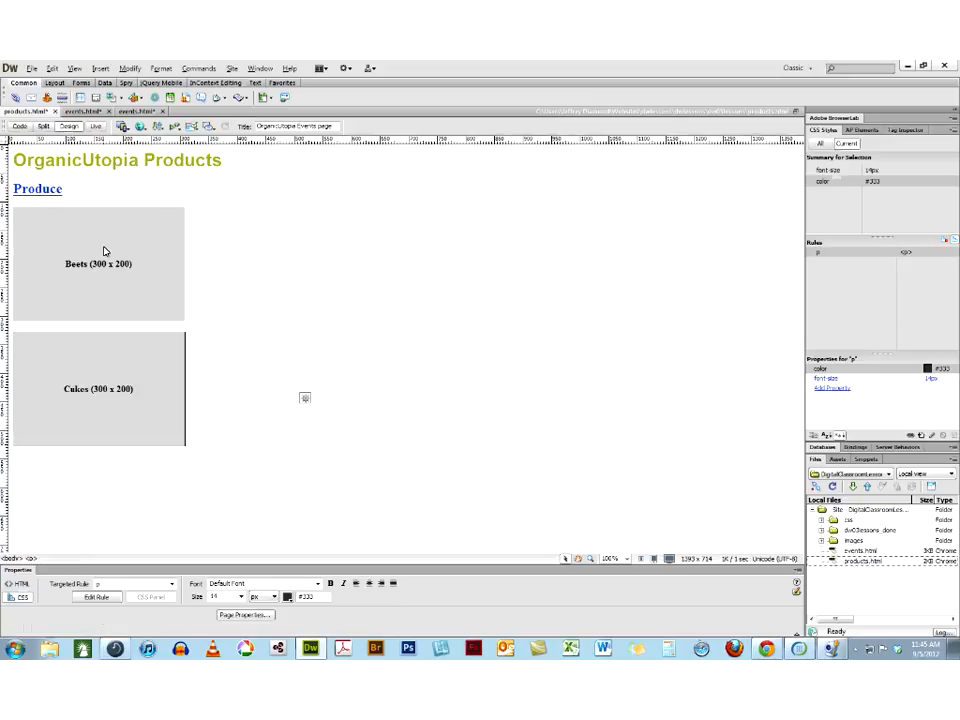
left_click(75, 275)
left_click(65, 385)
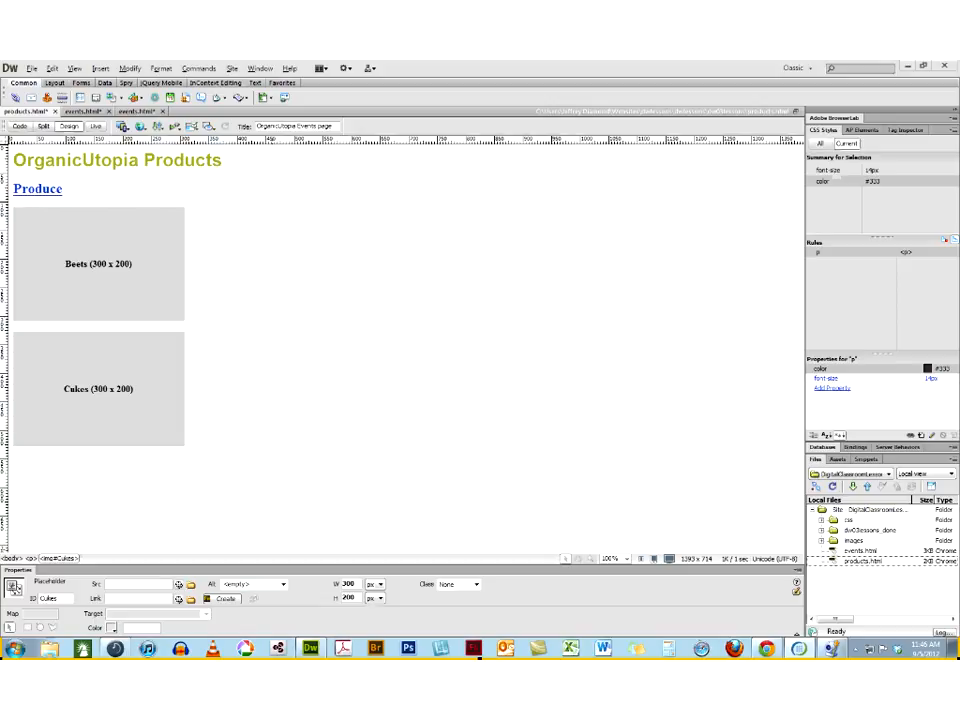
Switch to Chrome and examine the Class Three assignment with its Homework Two Example page, returning to Dreamweaver
mouse_move(767, 651)
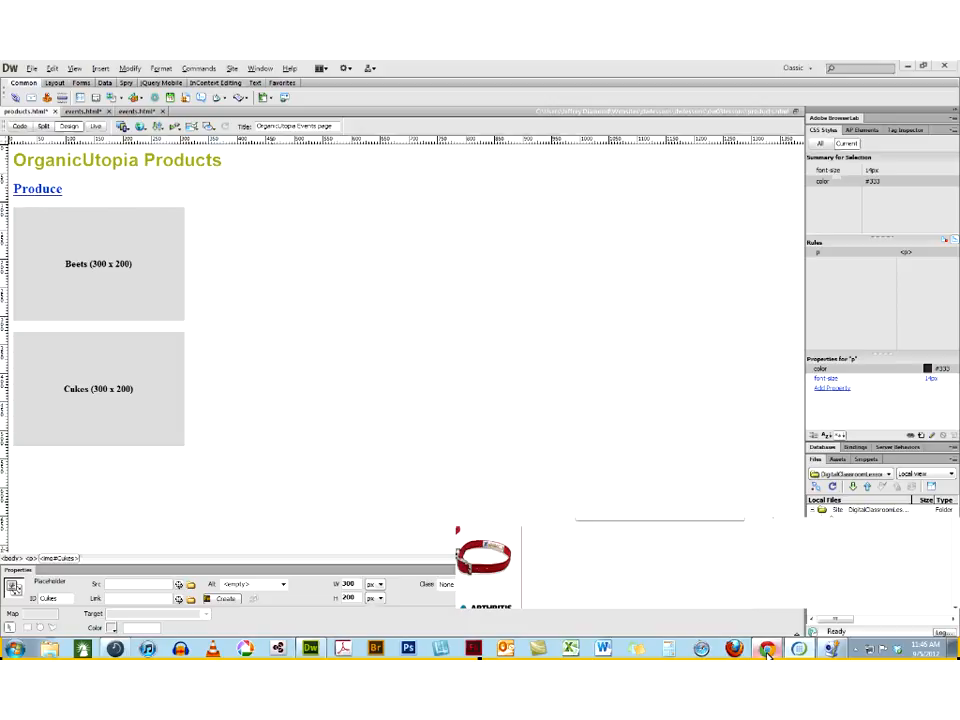
left_click(767, 651)
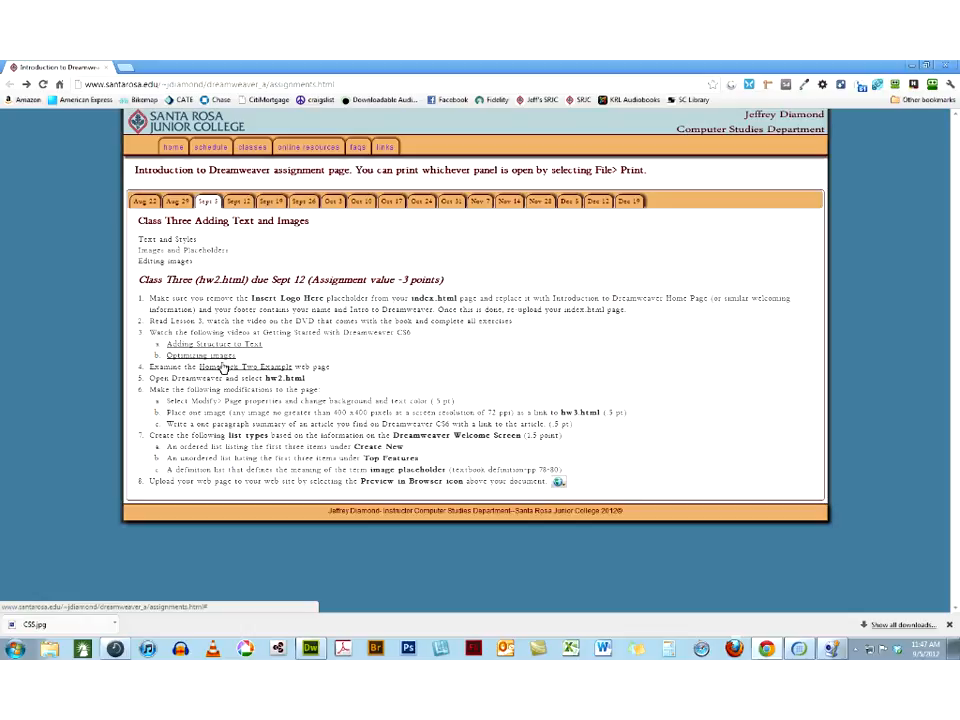
left_click(224, 370)
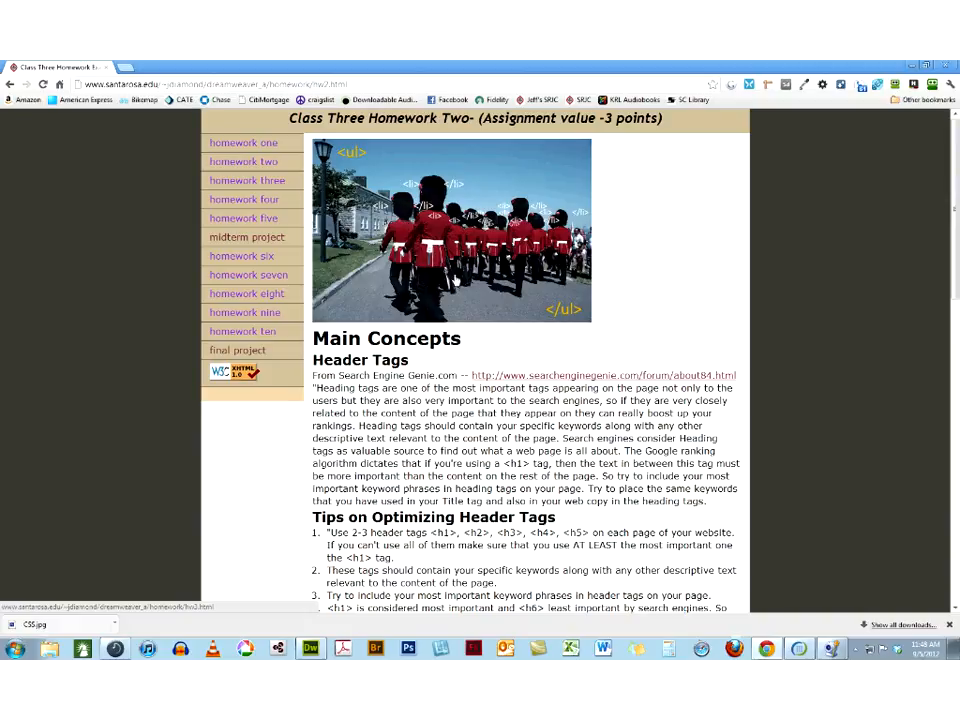
left_click(9, 85)
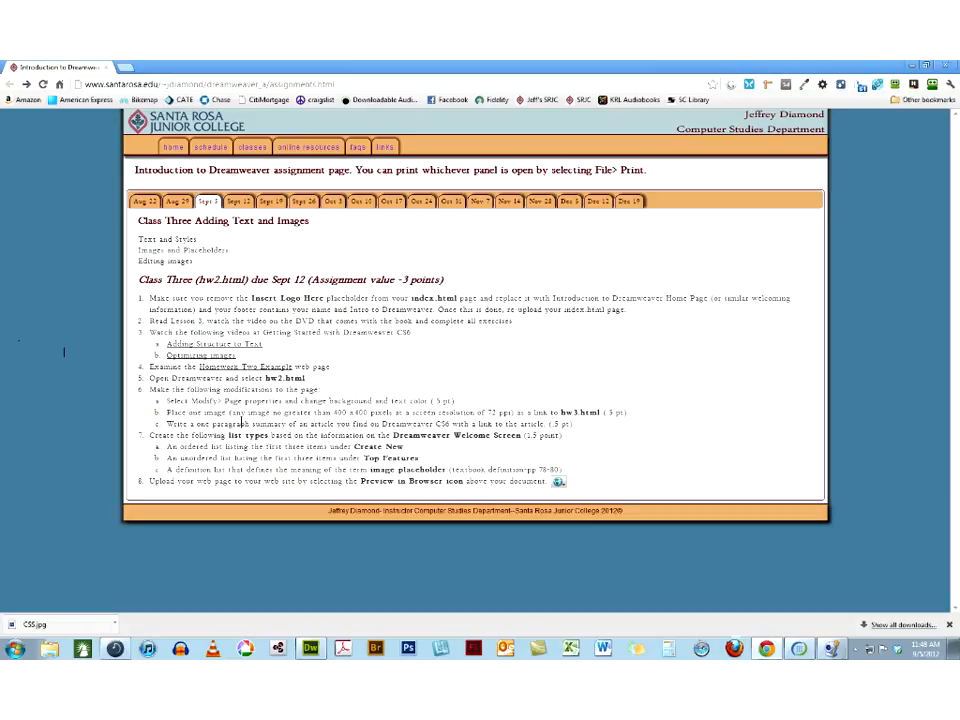
left_click(928, 68)
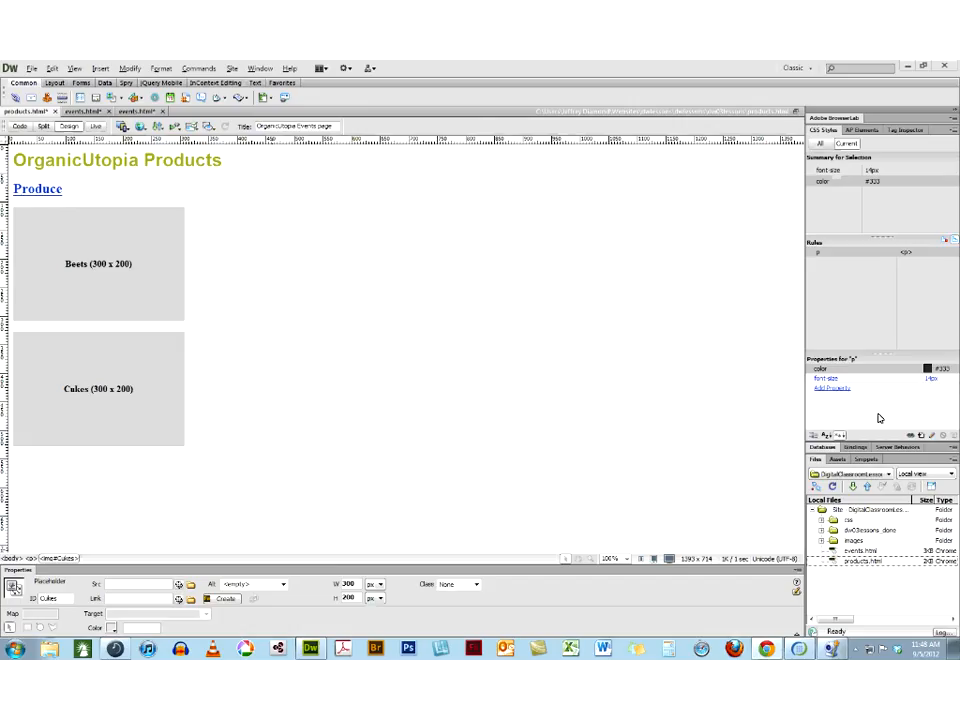
Open index.html from the Intro to Dreamweaver site and save a copy of it as hw2.html
left_click(864, 478)
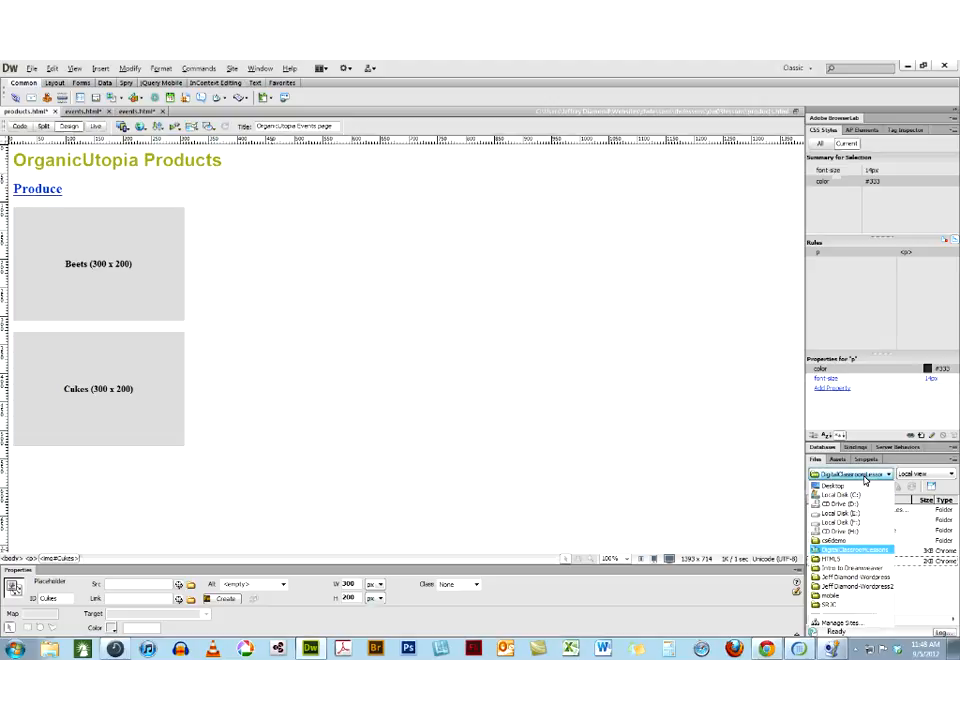
left_click(848, 567)
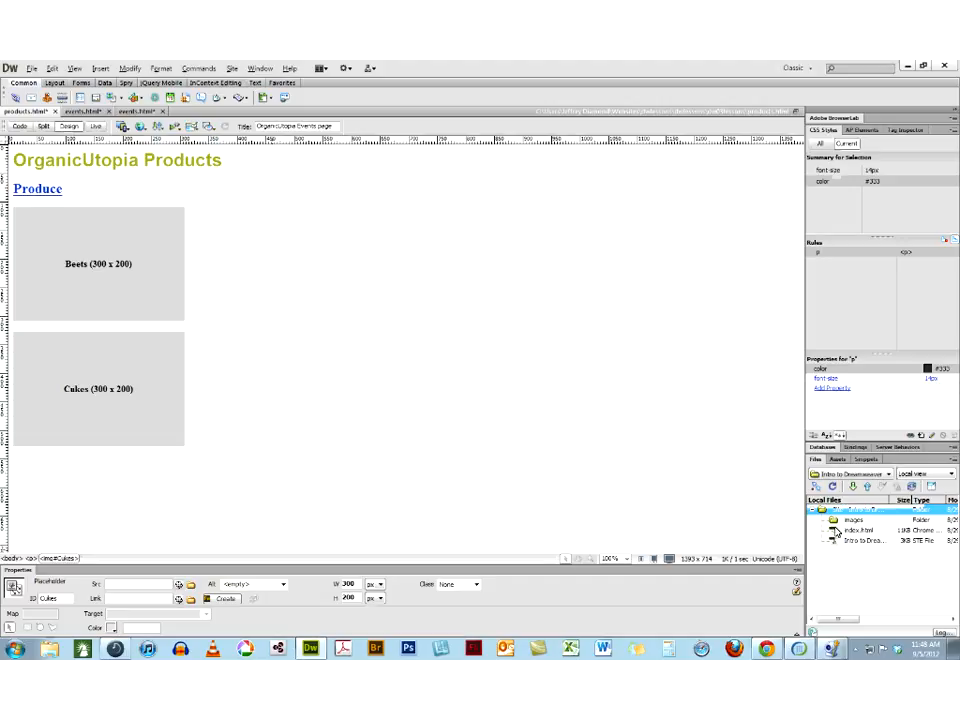
double_click(836, 531)
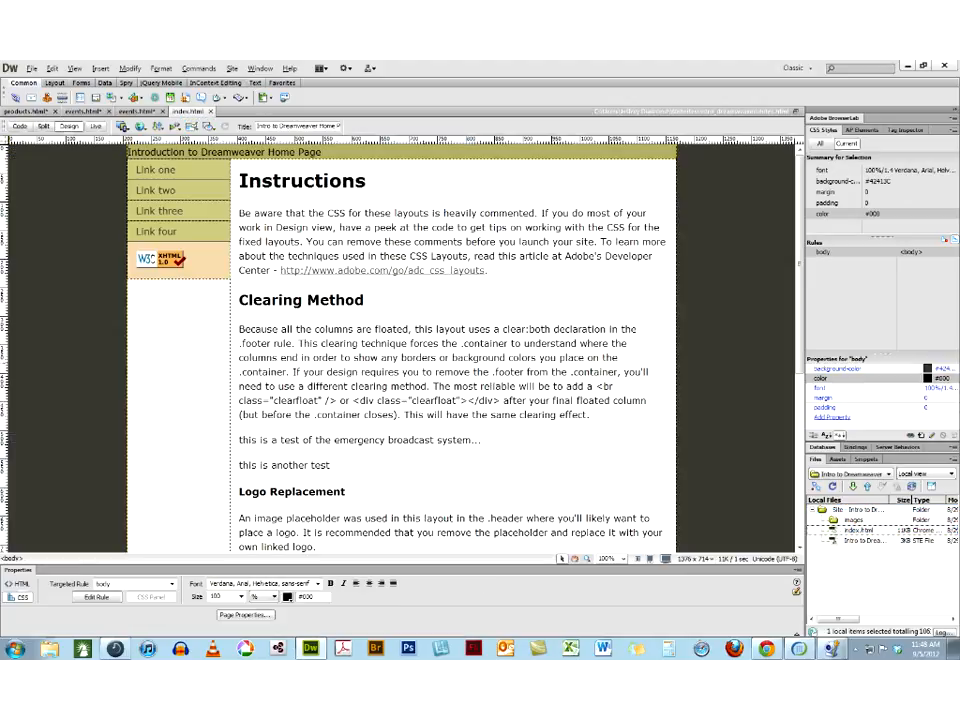
left_click(33, 68)
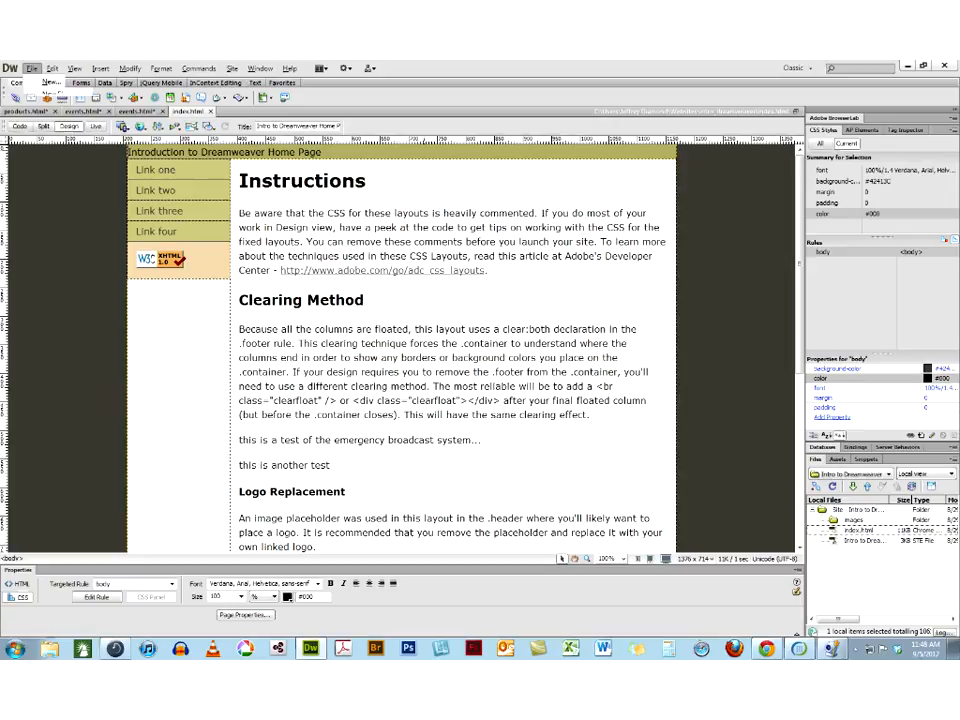
left_click(58, 203)
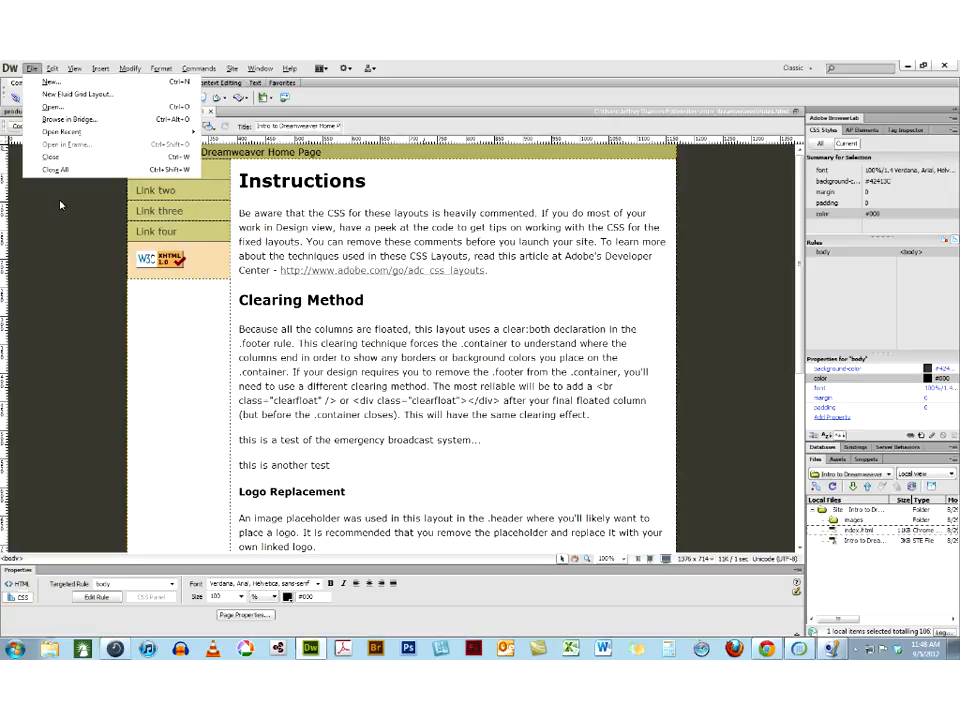
type("hw2.html")
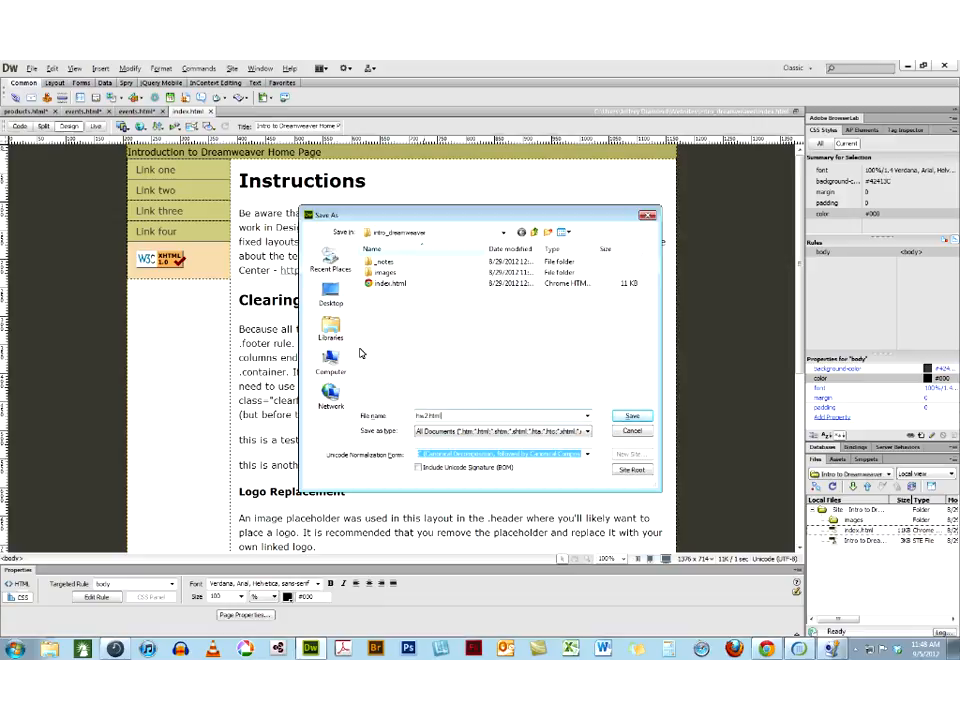
left_click(624, 415)
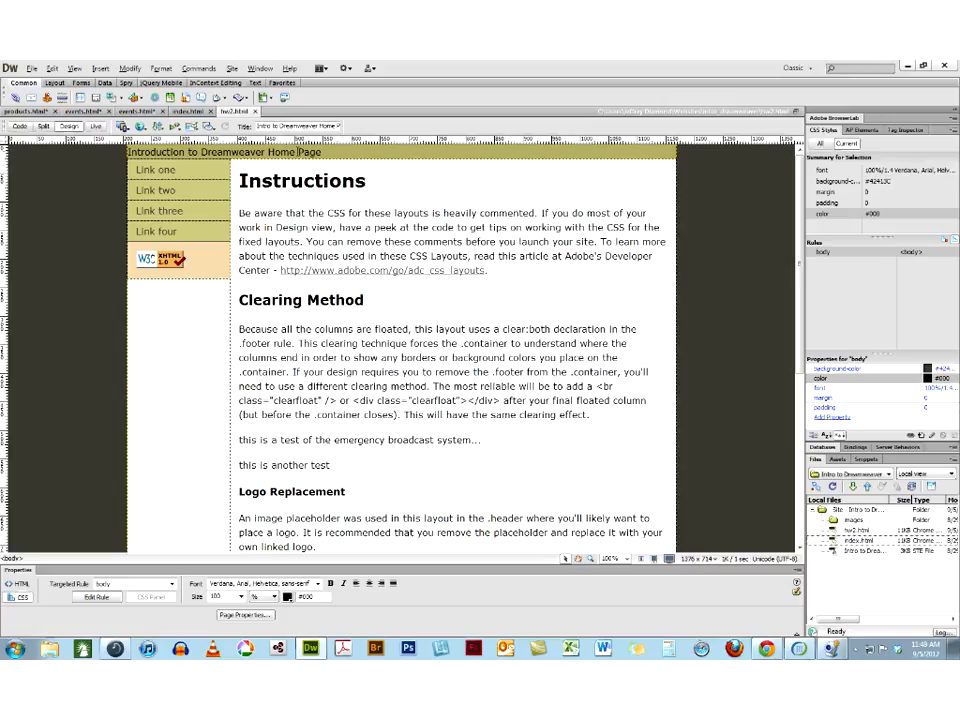
Change the page header to "Introduction to Dreamweaver Homework Two" and replace the Instructions heading with a copy of "Homework Two"
left_click_drag(295, 152, 324, 152)
type("work Two")
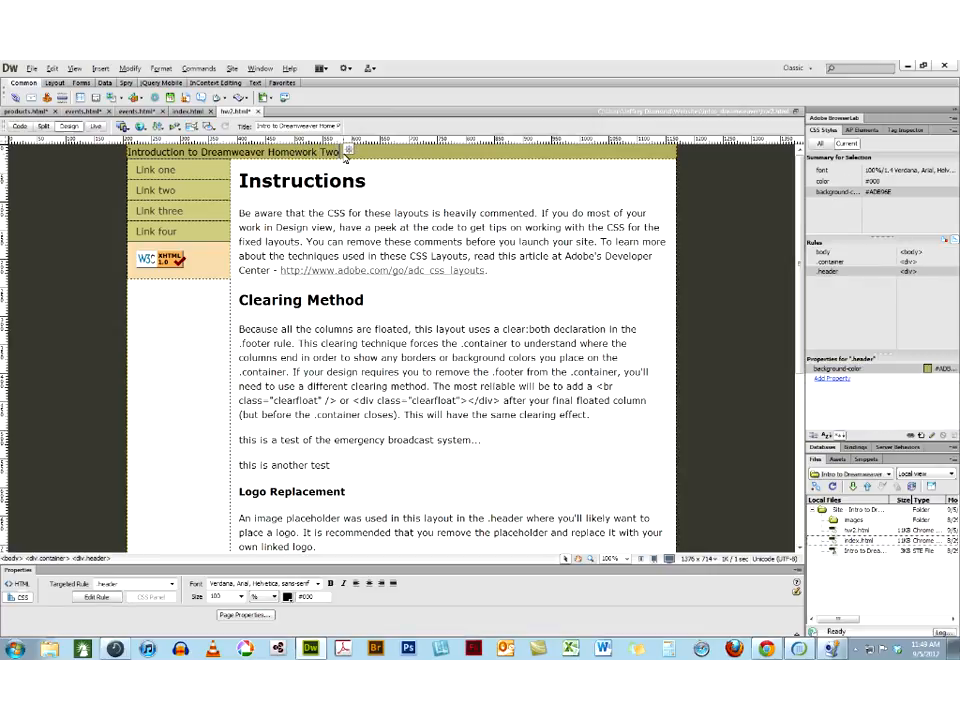
left_click_drag(340, 152, 267, 153)
key("ctrl+c")
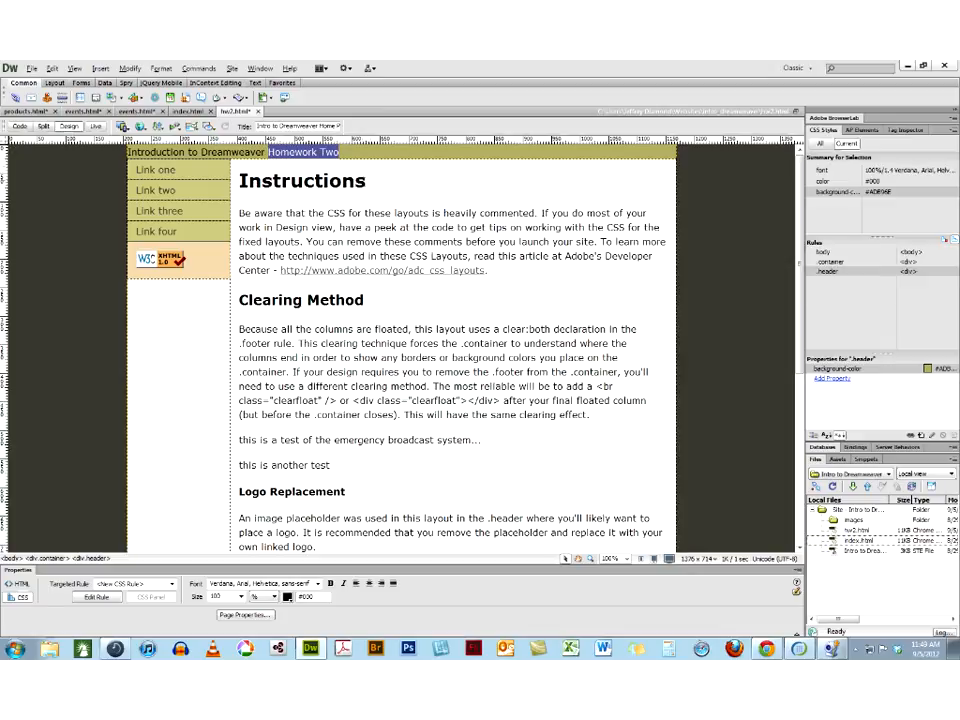
left_click_drag(239, 181, 366, 181)
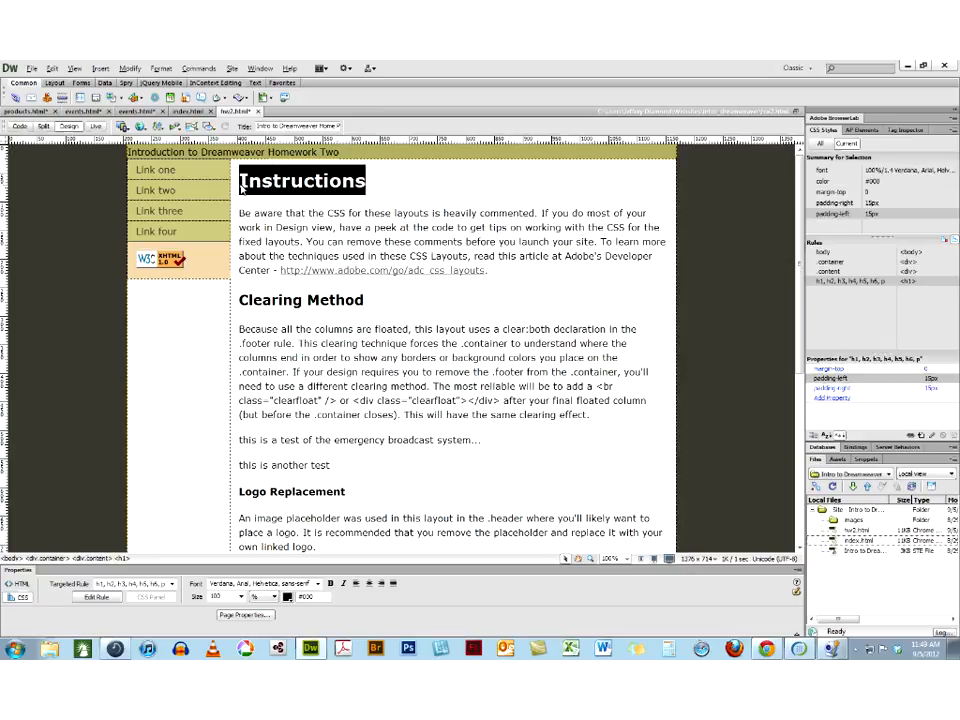
key("ctrl+v")
Delete the content below the Homework Two heading and replace the footer text with the author's full name
left_click(240, 213)
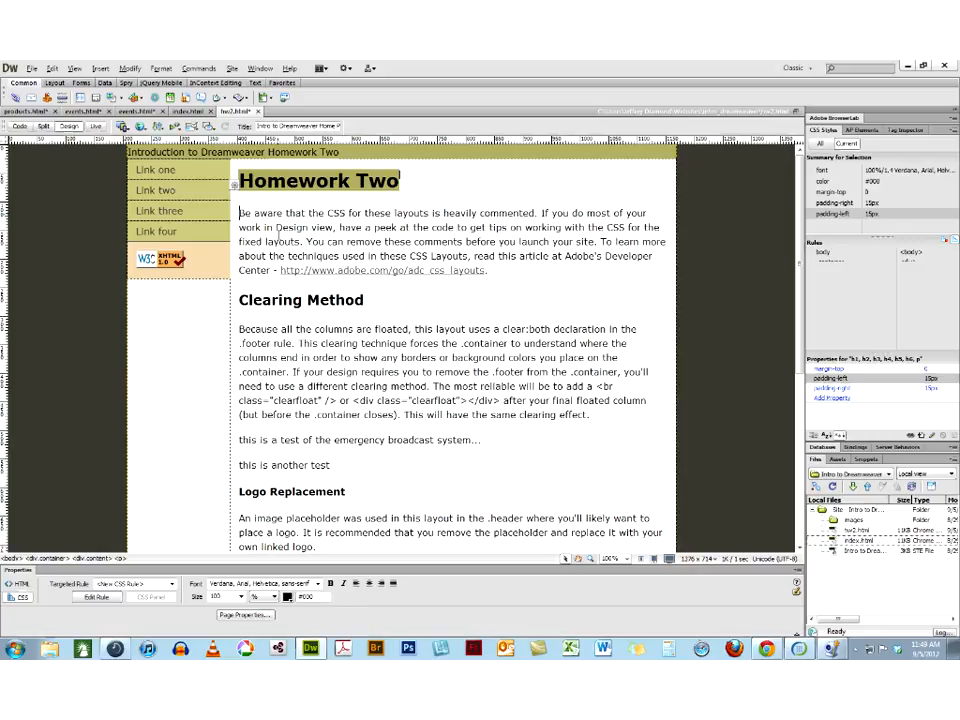
left_click_drag(546, 317, 115, 307)
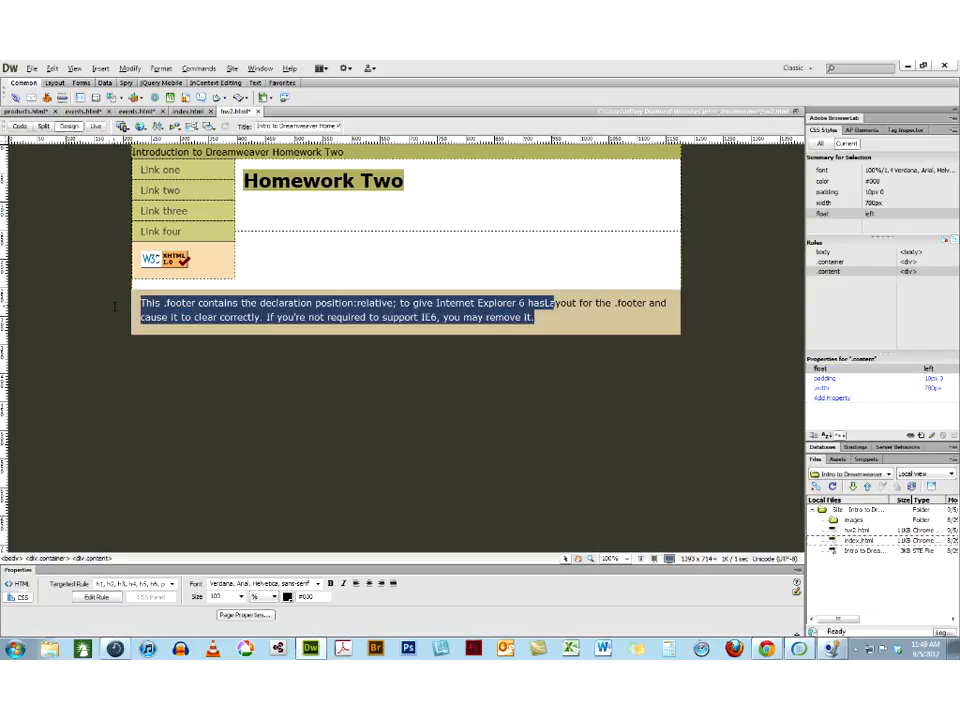
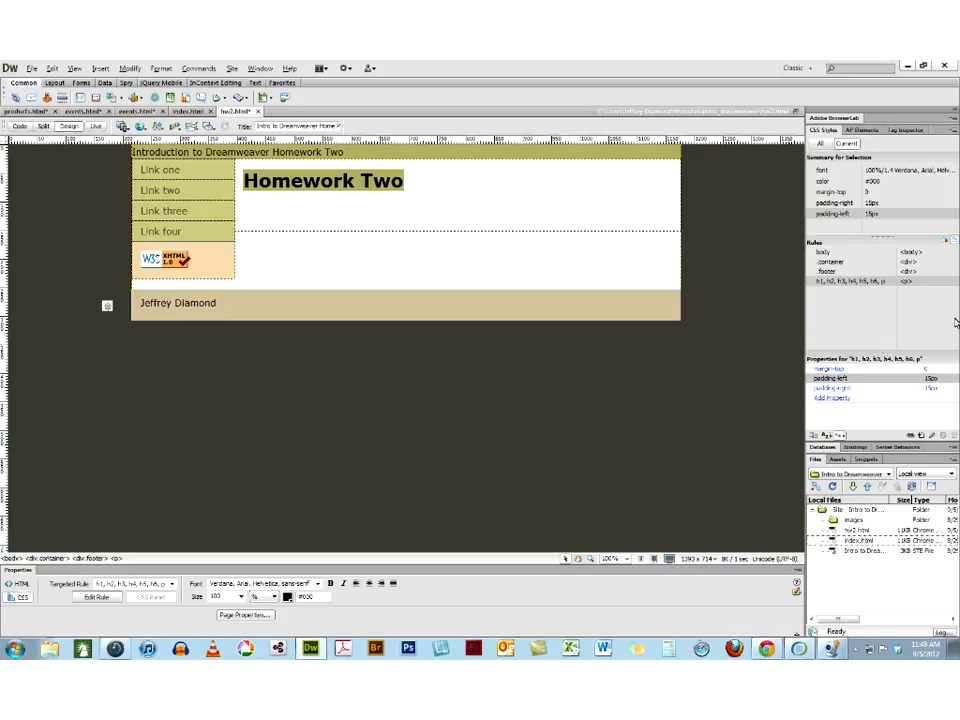
Apply #CCC49F as the text color in the page properties, sampling it from the page's footer
left_click(229, 616)
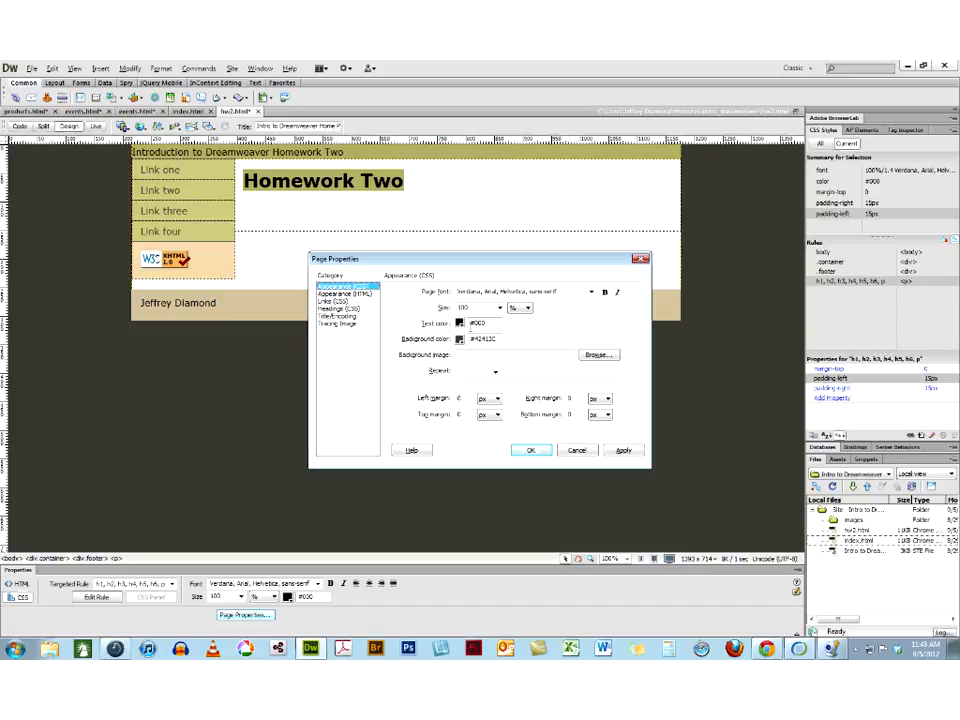
left_click(459, 323)
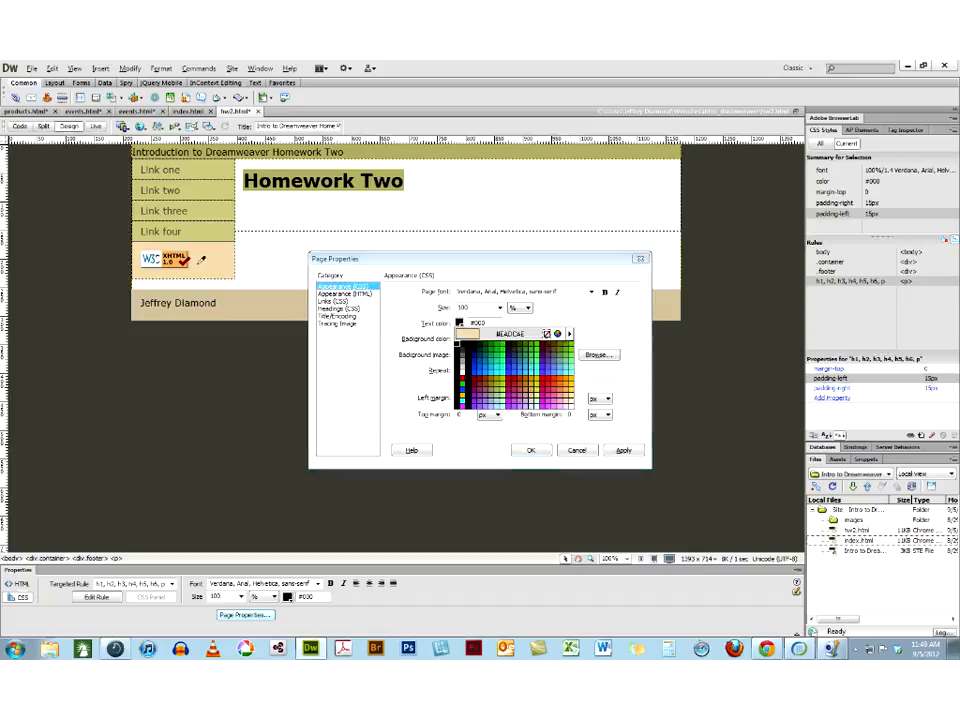
left_click(229, 299)
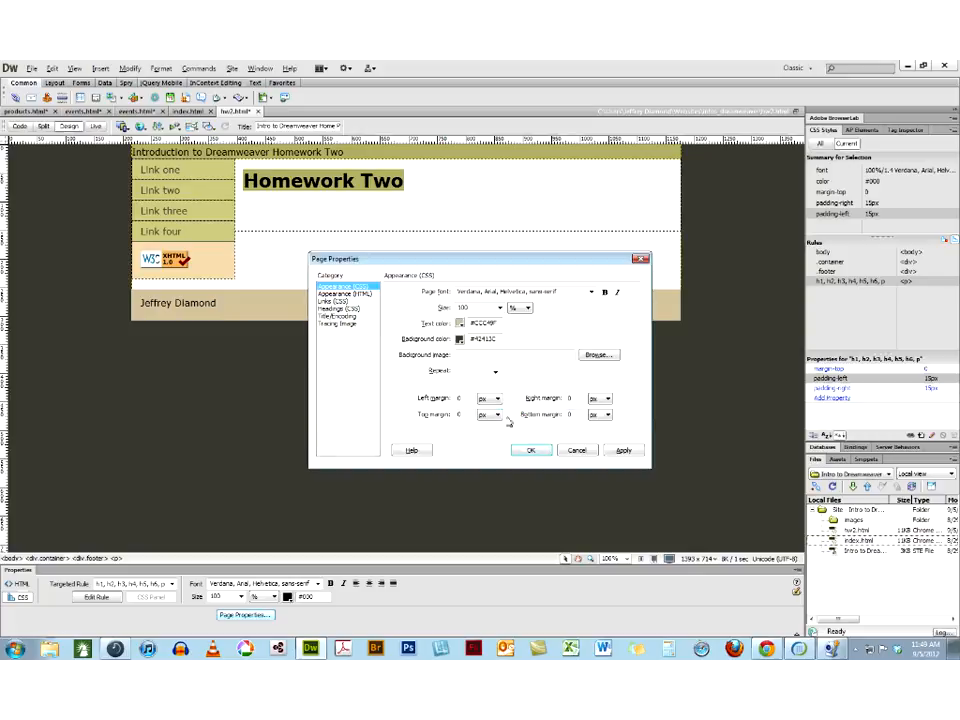
left_click(623, 451)
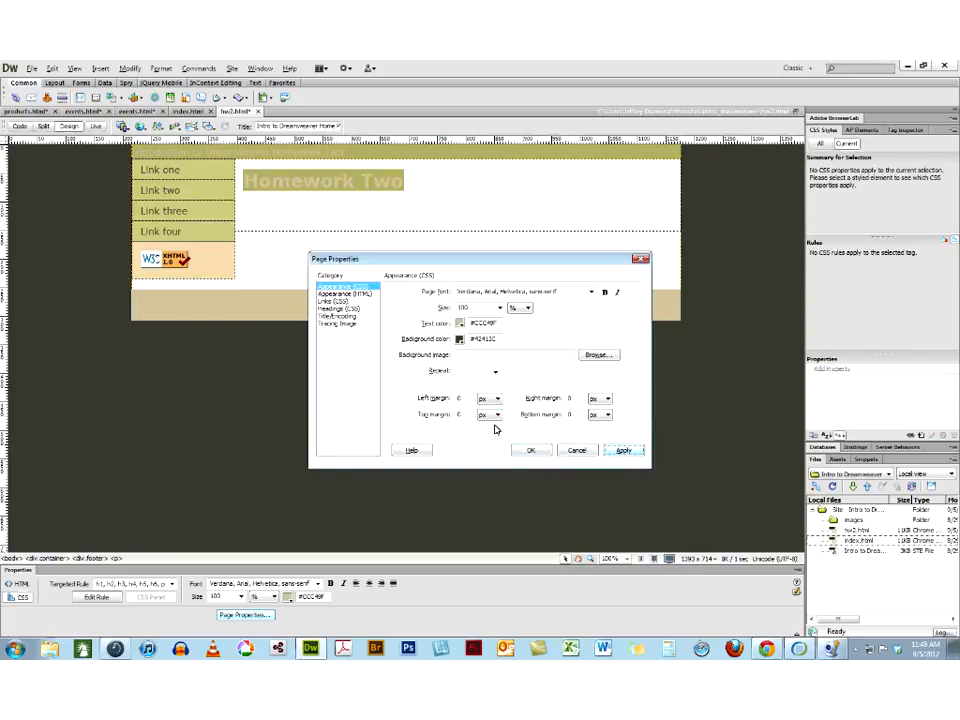
Accept the page properties and add the paragraph "This is my new text color" below the Homework Two heading
left_click(531, 450)
left_click(415, 175)
key("Return")
type("This is ")
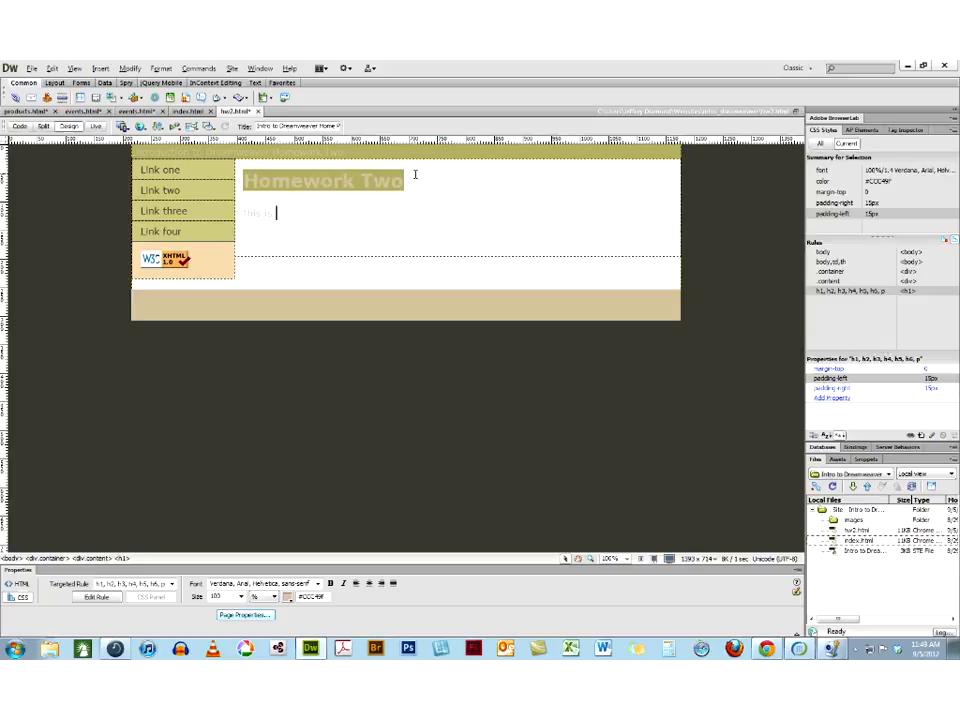
type("my new text color")
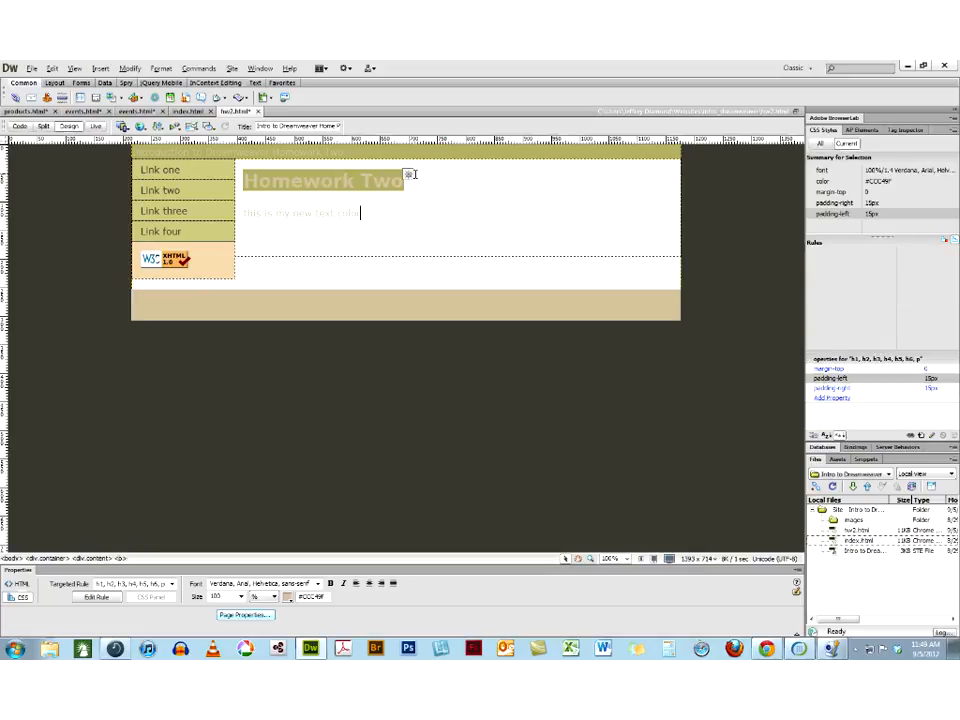
left_click(245, 214)
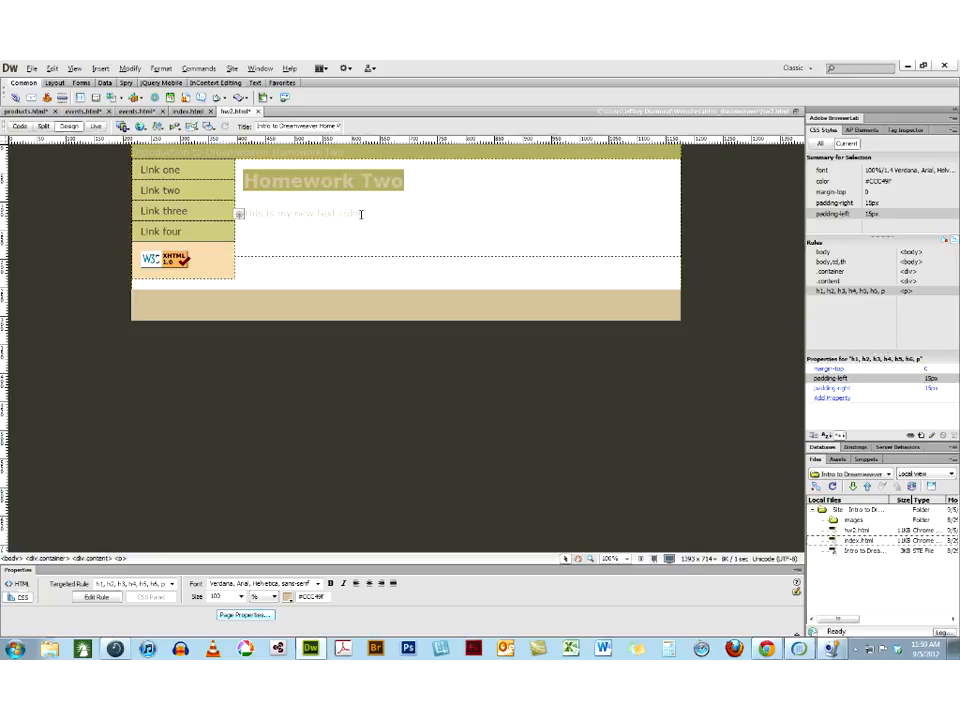
Set the page's text color to dark green #006600 in the page properties
left_click(245, 614)
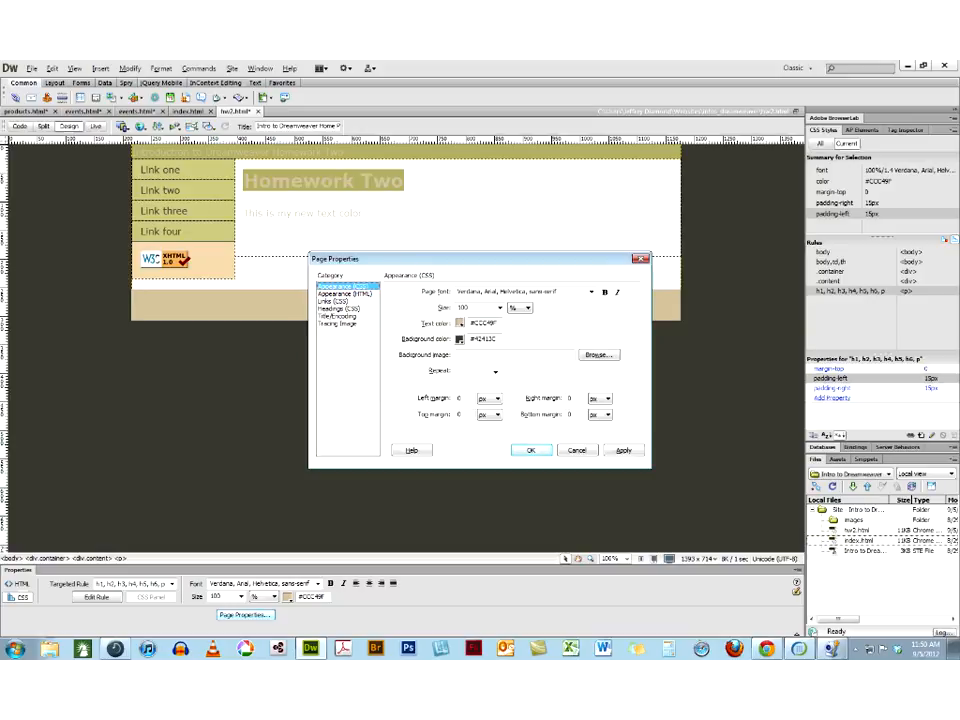
left_click(459, 323)
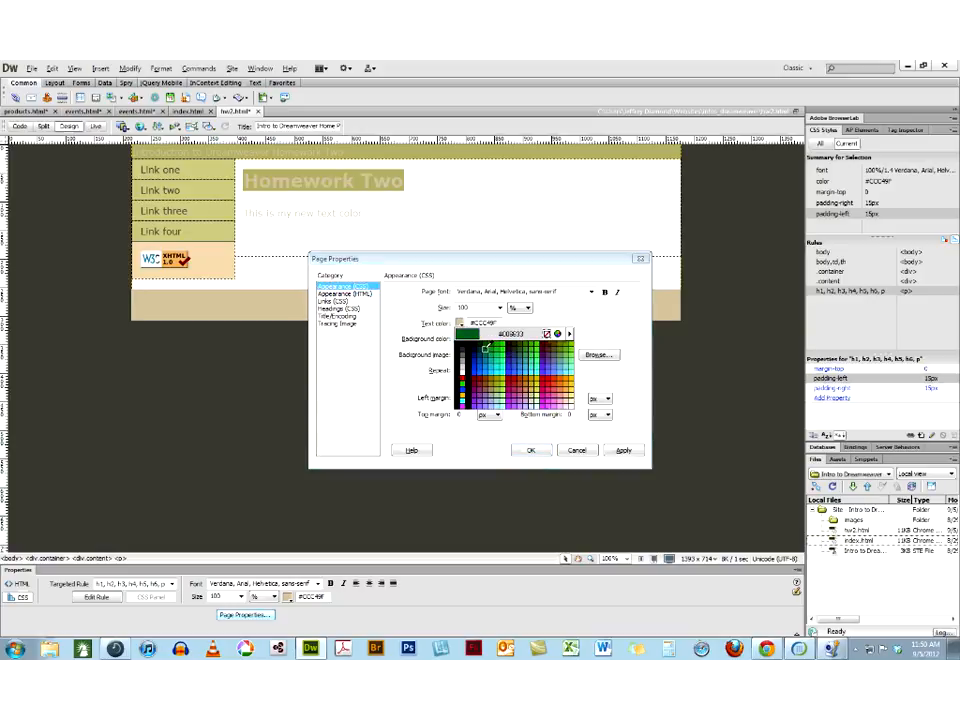
left_click(488, 338)
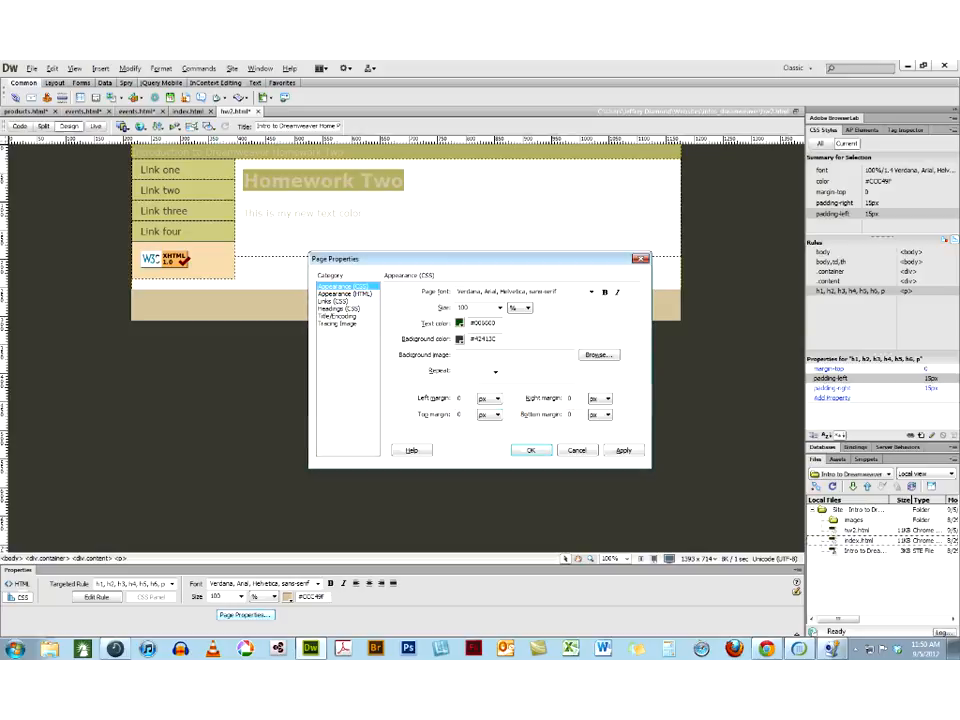
left_click(618, 452)
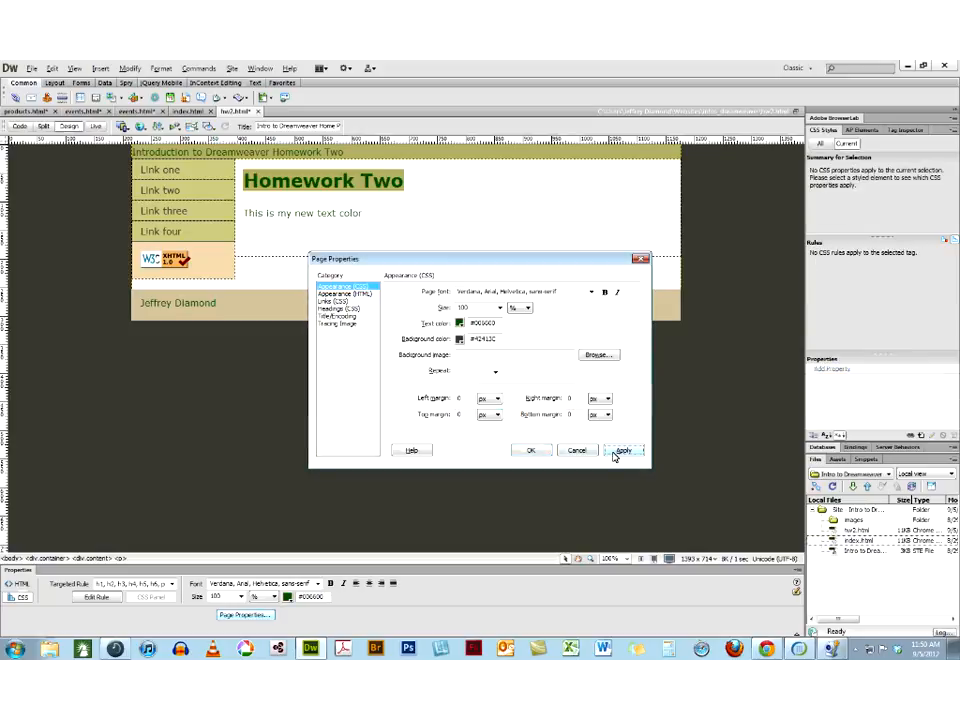
left_click(533, 451)
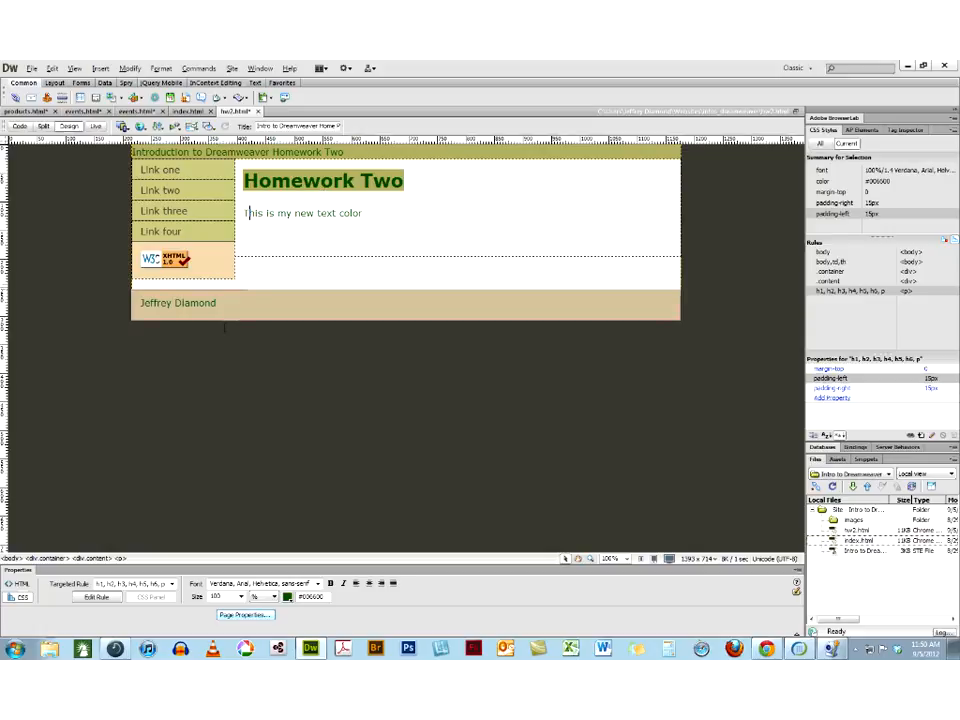
Change the page's background color to light gray #CCCCCC in the page properties
left_click(241, 617)
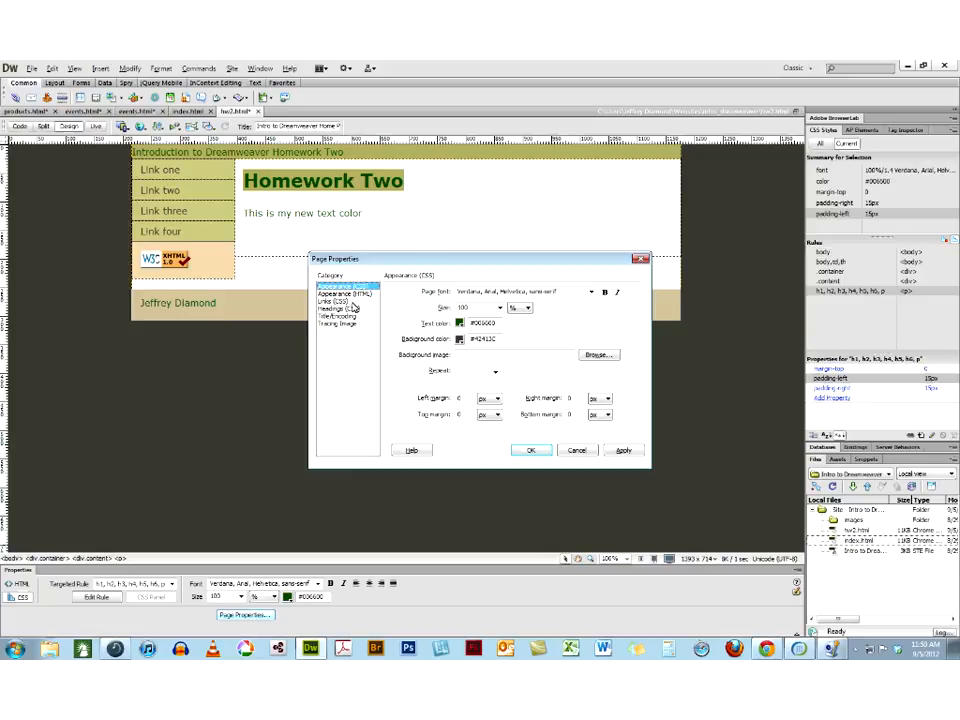
left_click(459, 340)
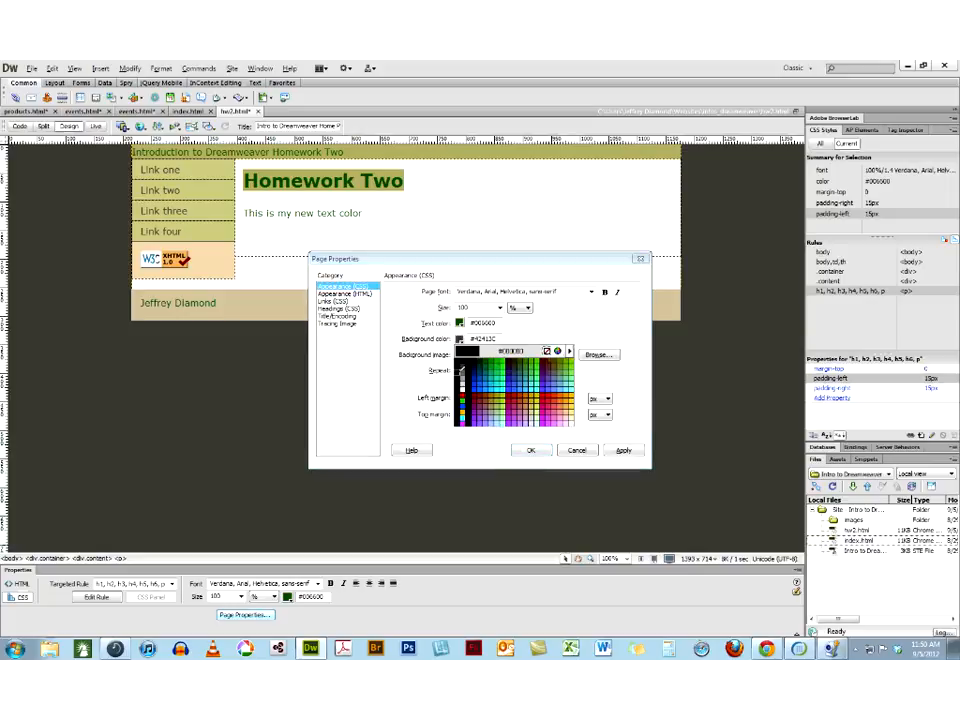
left_click(462, 378)
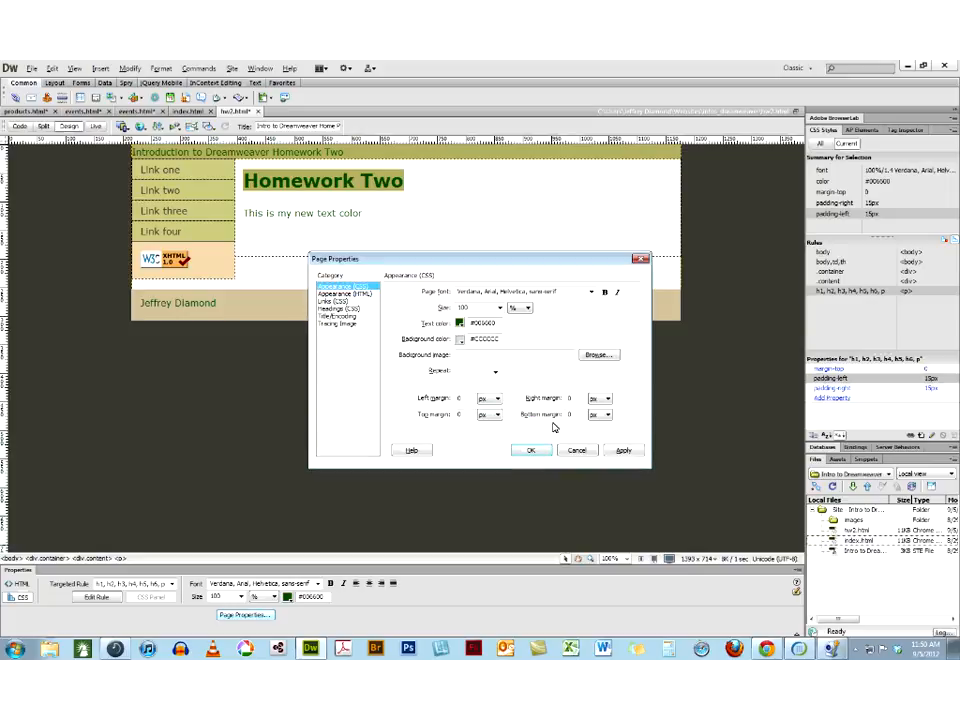
left_click(619, 451)
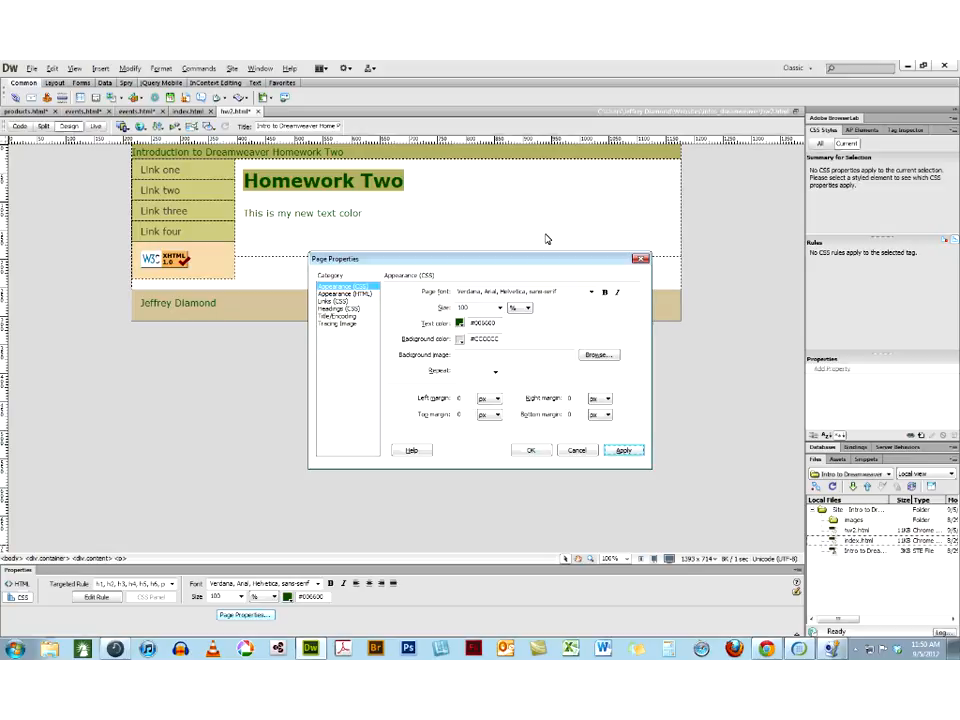
left_click(531, 452)
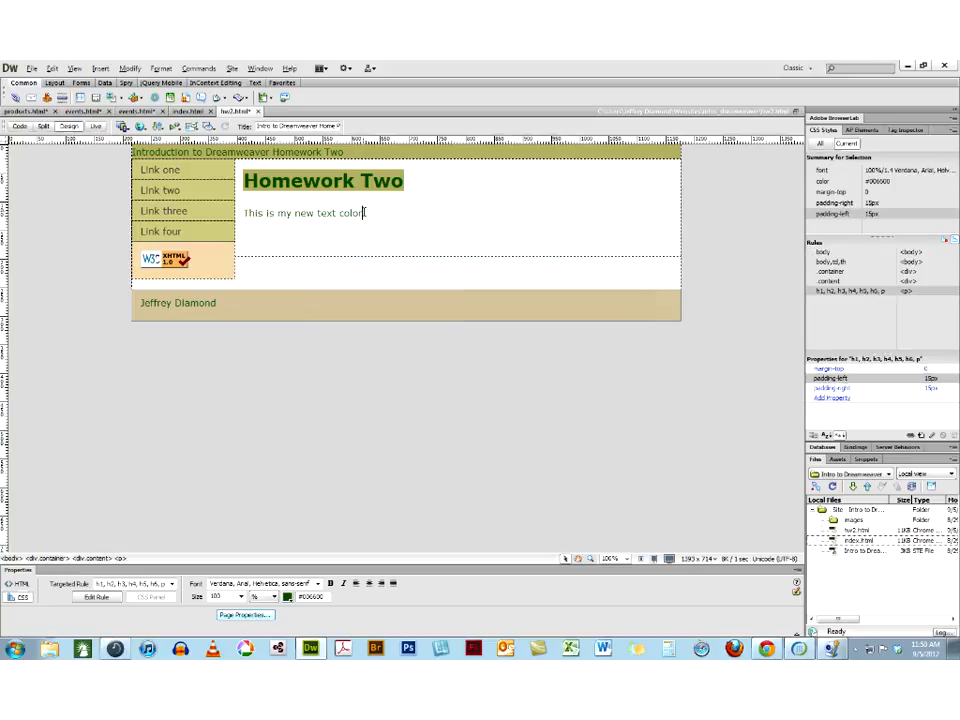
Insert the calm_bug.gif image on a new line below the paragraph, with the alternate text "calm down"
key("Return")
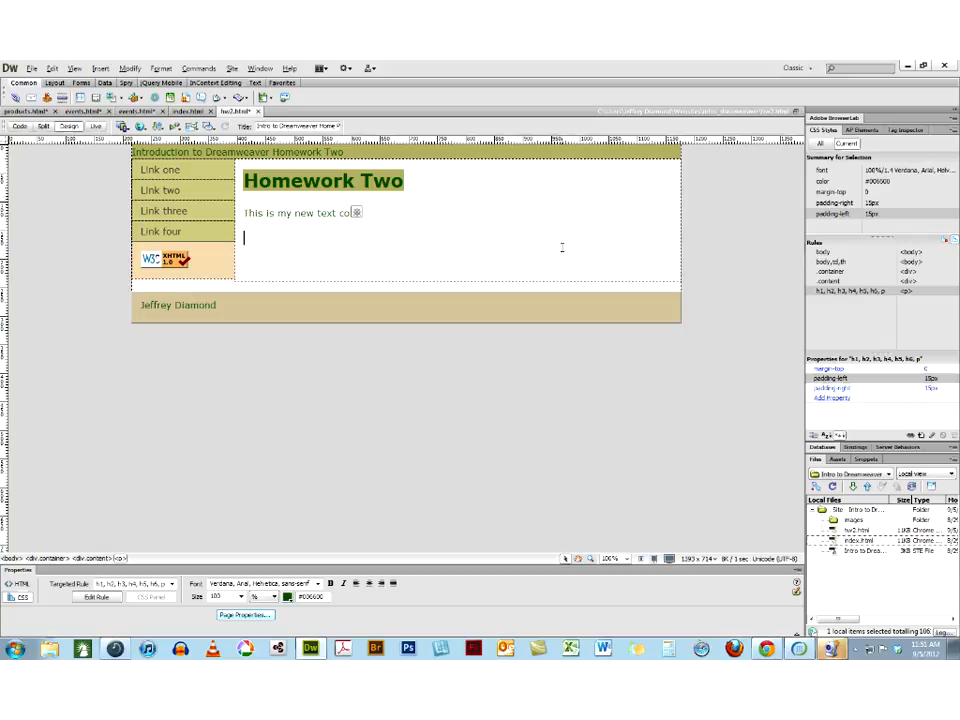
left_click(101, 68)
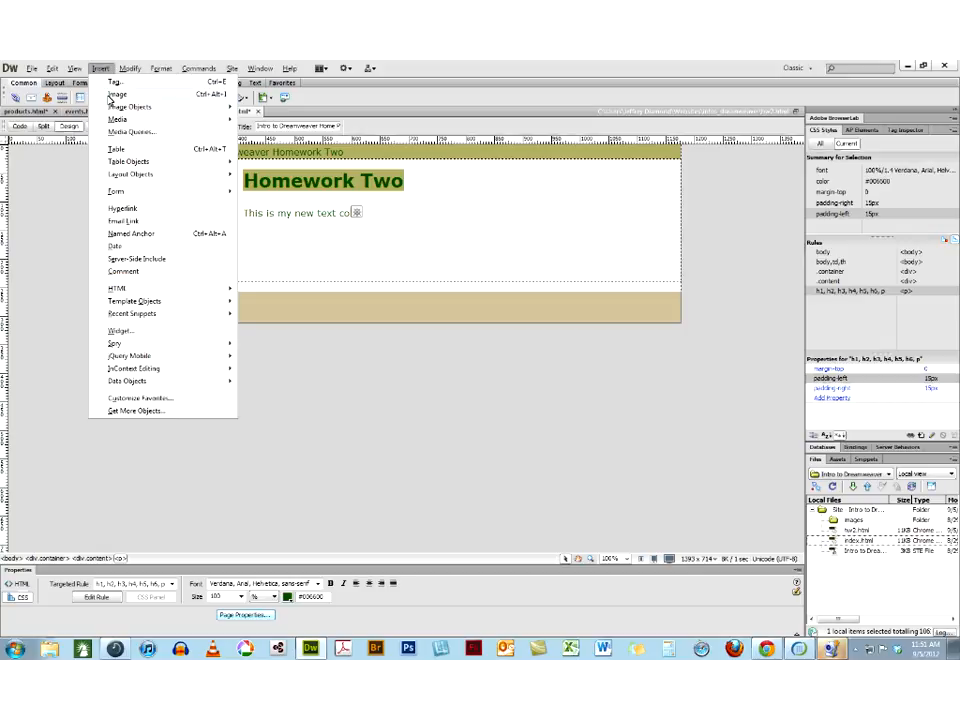
left_click(116, 94)
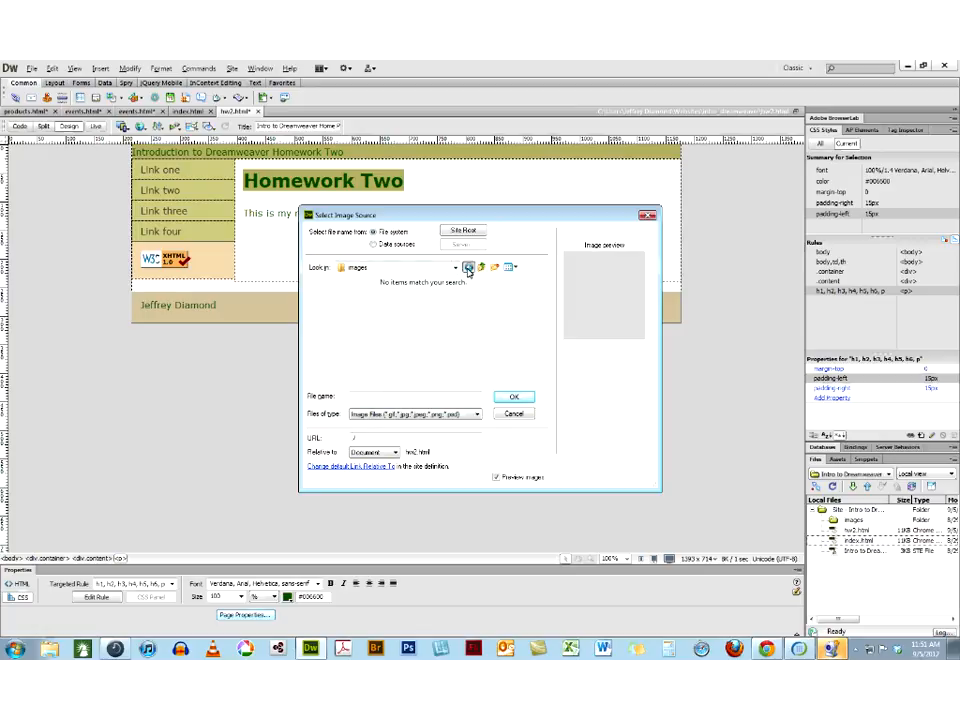
left_click(468, 268)
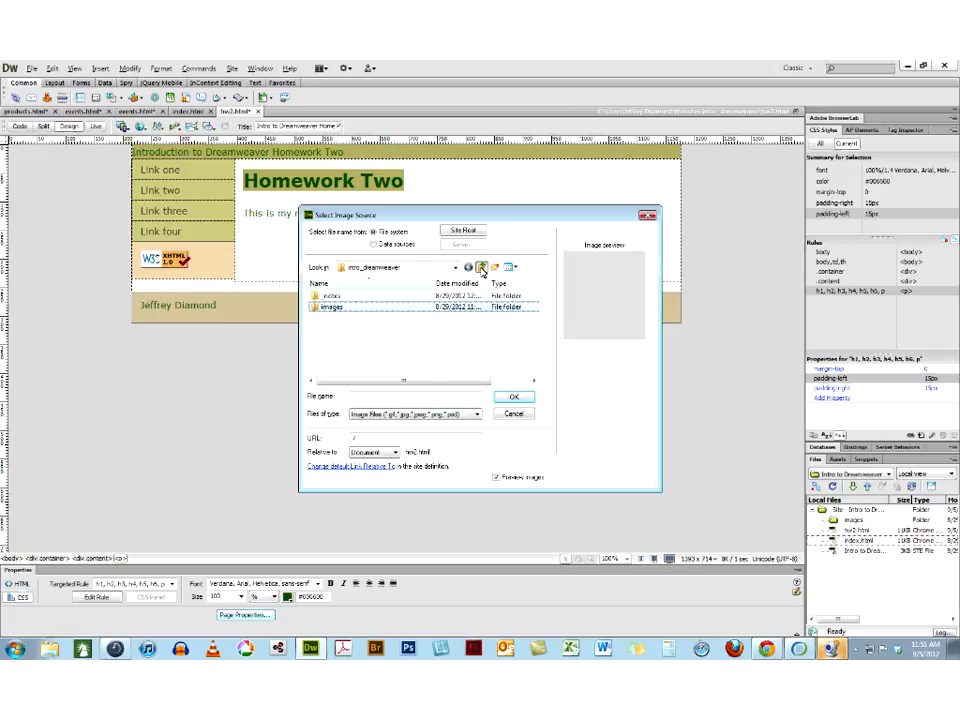
left_click(482, 268)
double_click(330, 321)
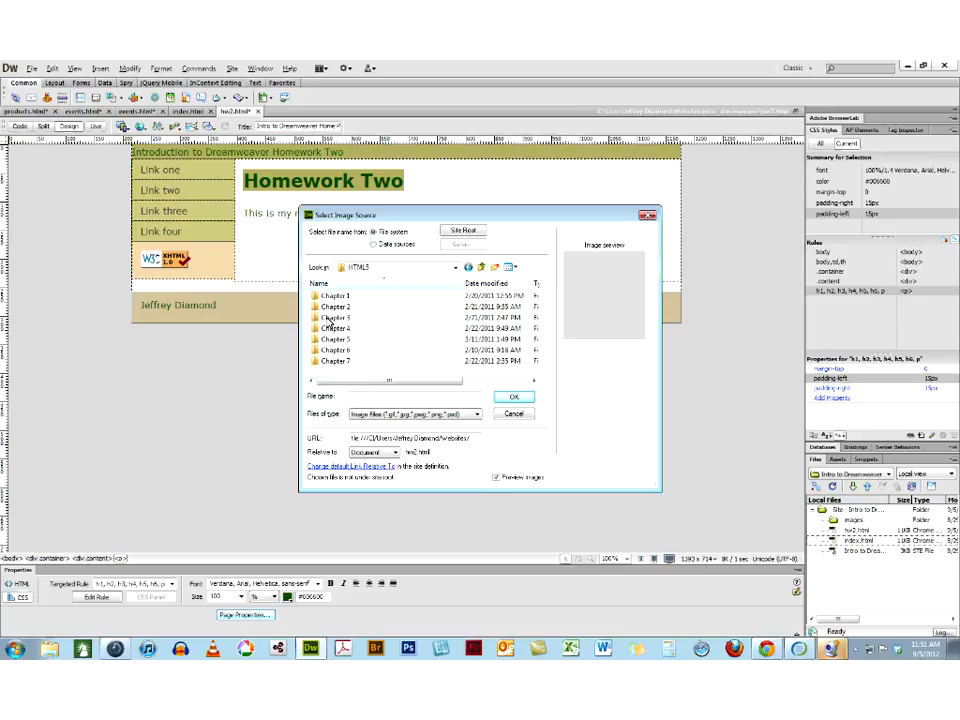
double_click(318, 361)
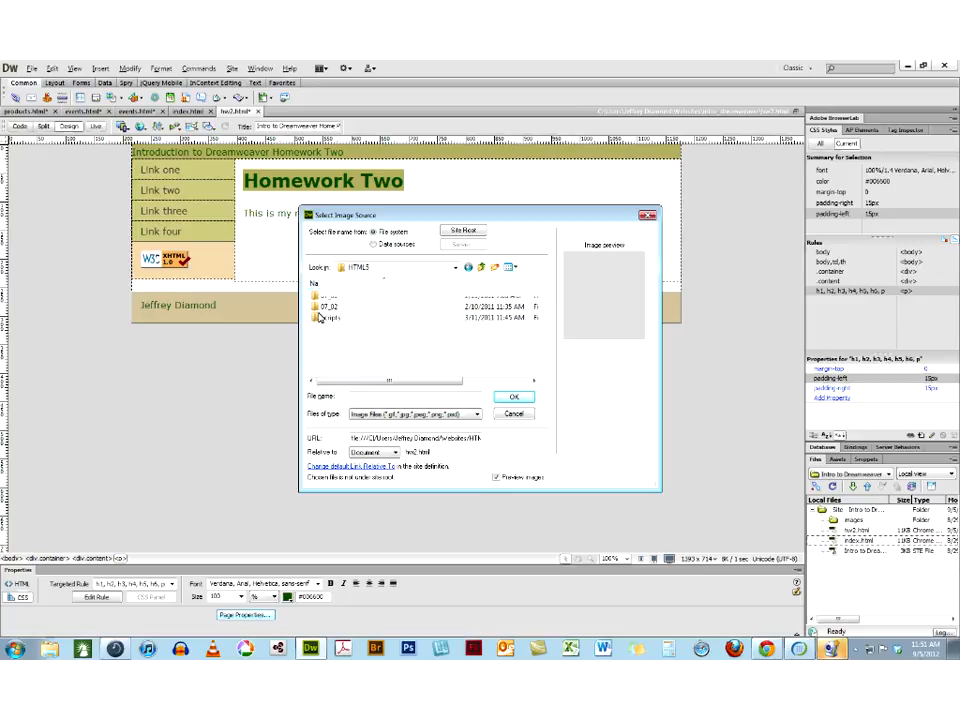
double_click(318, 307)
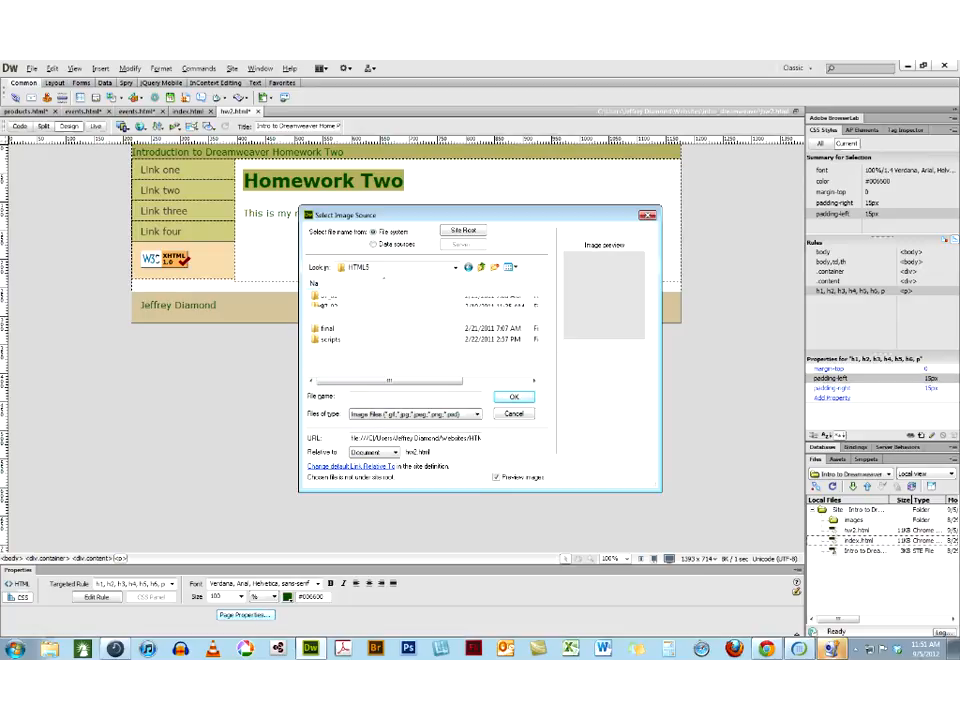
double_click(328, 317)
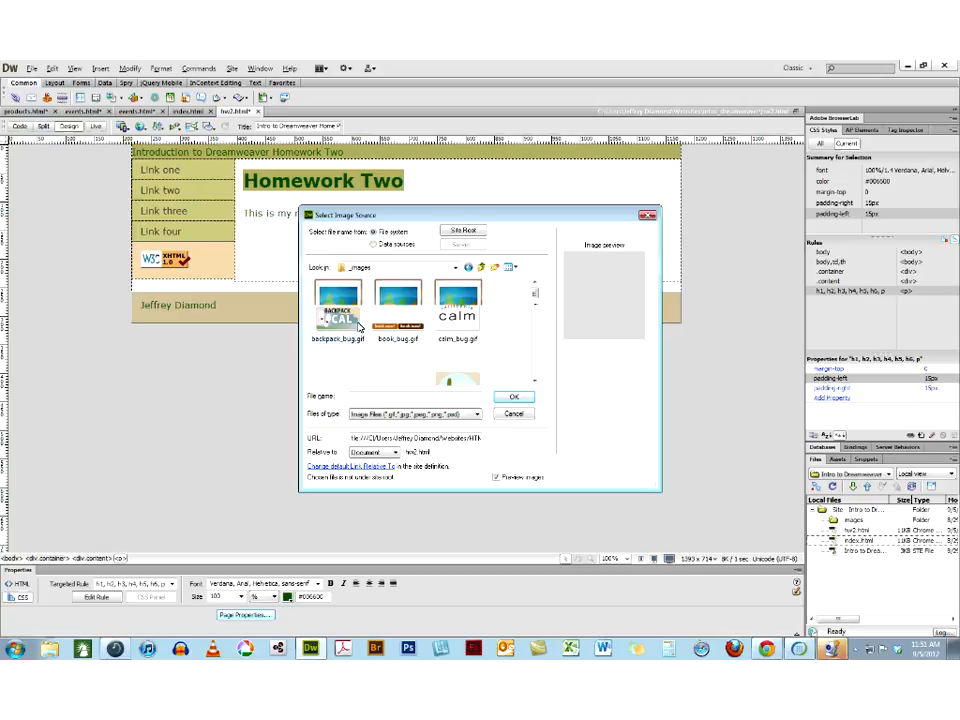
left_click(447, 326)
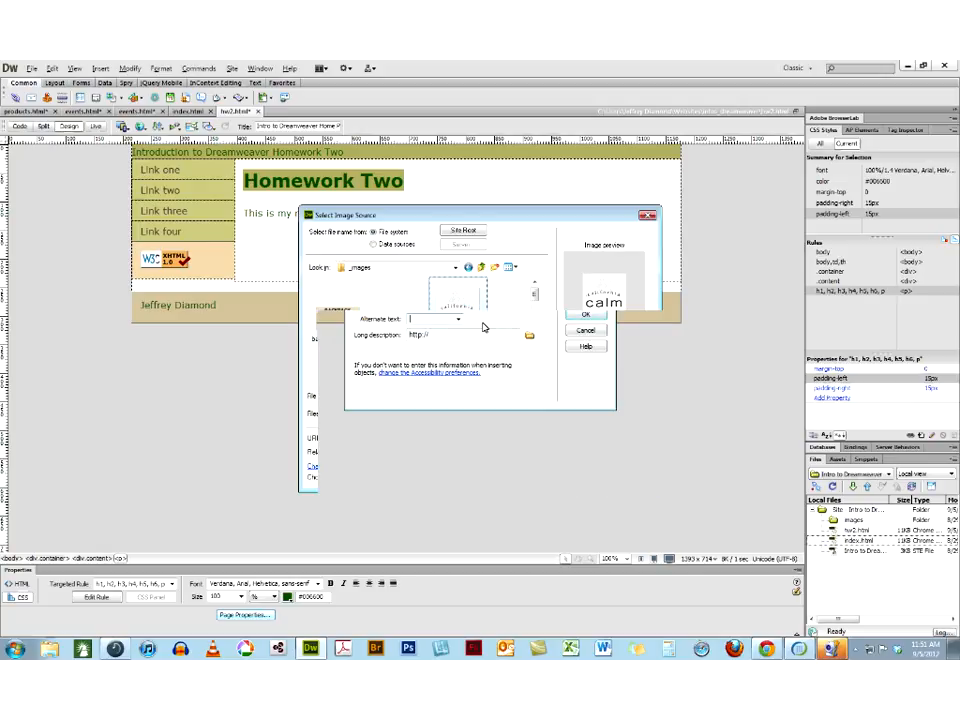
type("calm down")
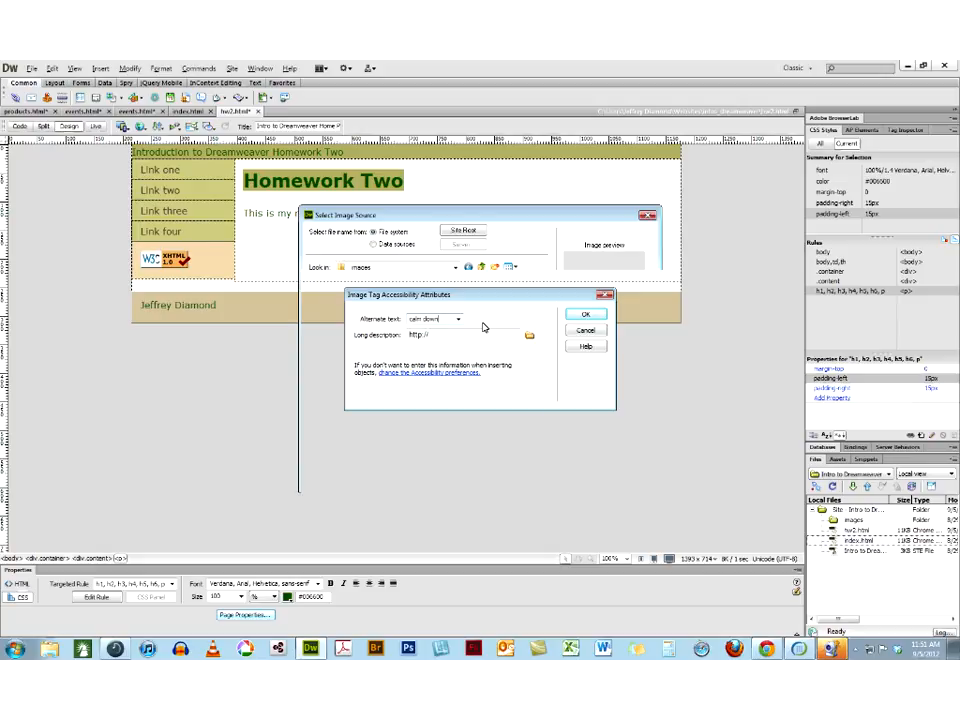
key("Return")
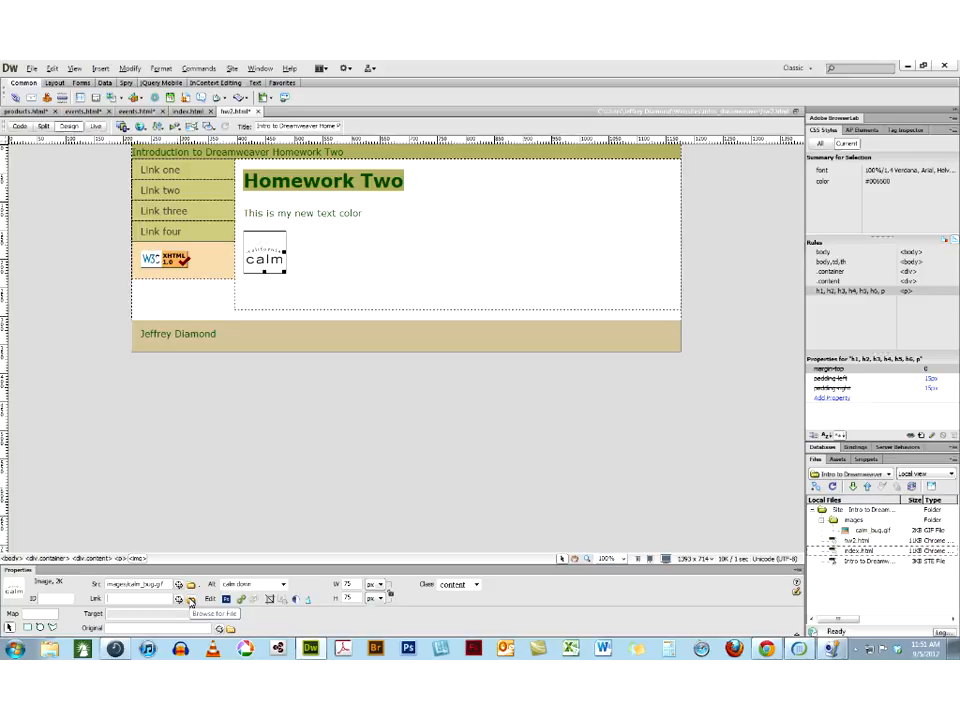
Duplicate hw2.html in the site's local files
left_click(832, 541)
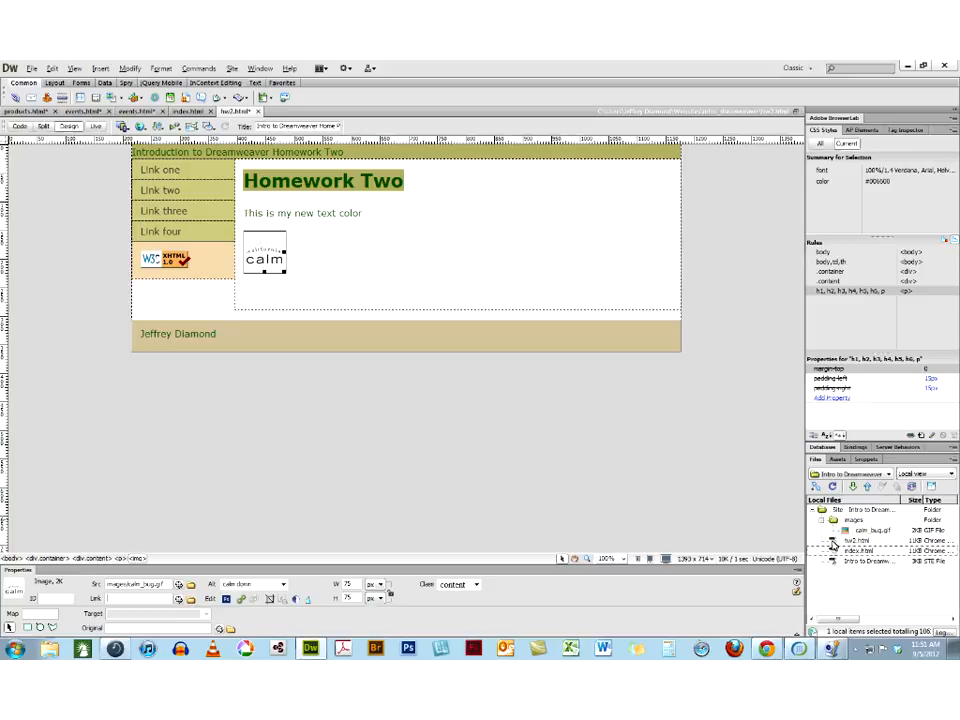
left_click(832, 543)
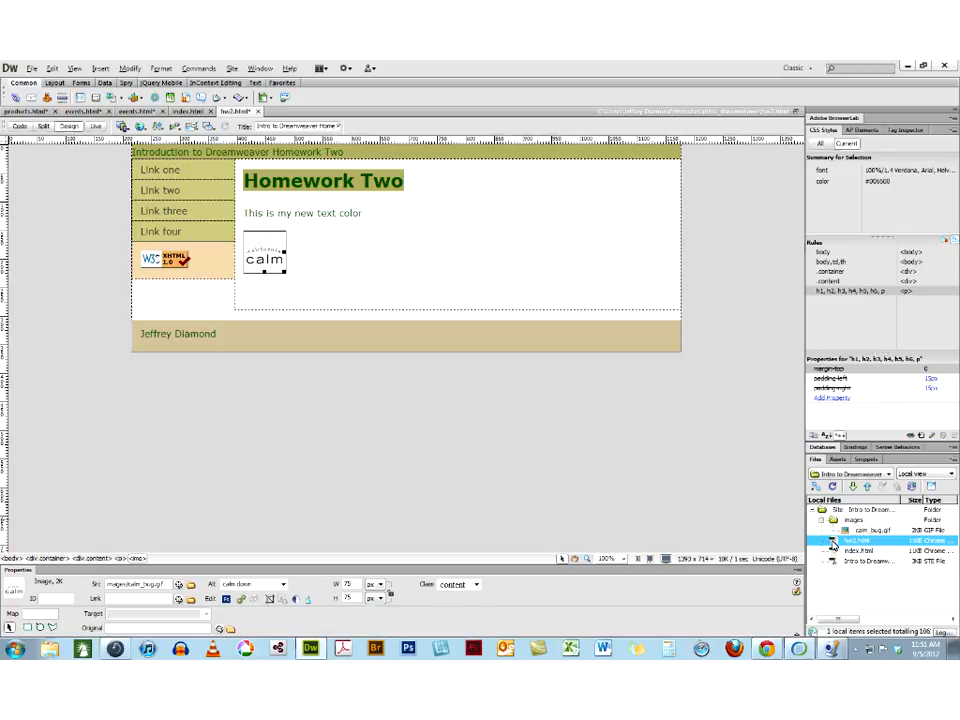
right_click(832, 541)
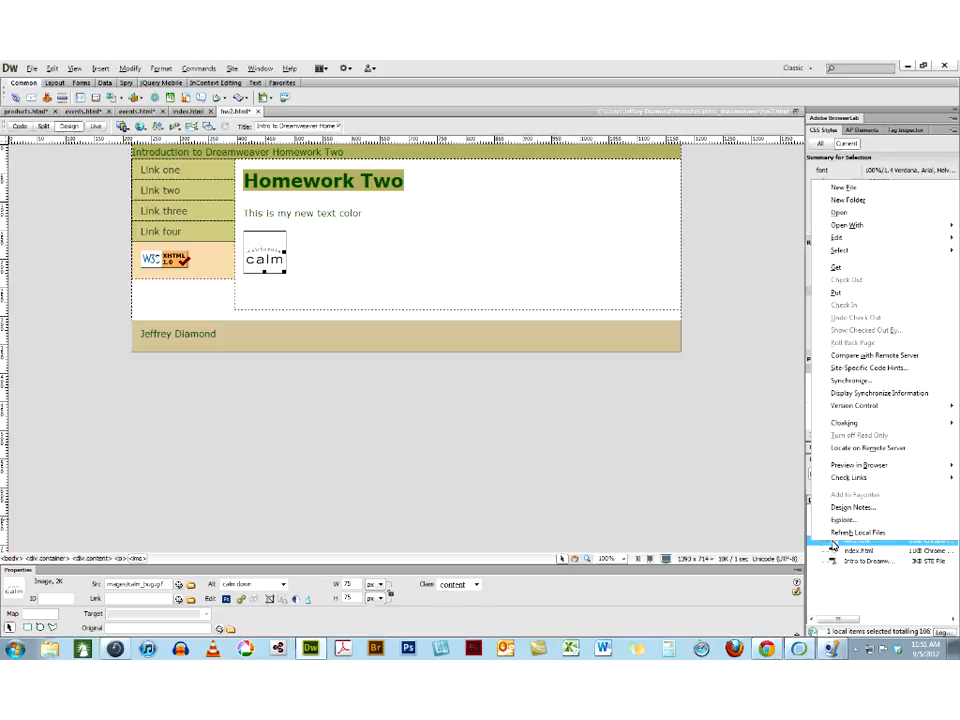
mouse_move(847, 227)
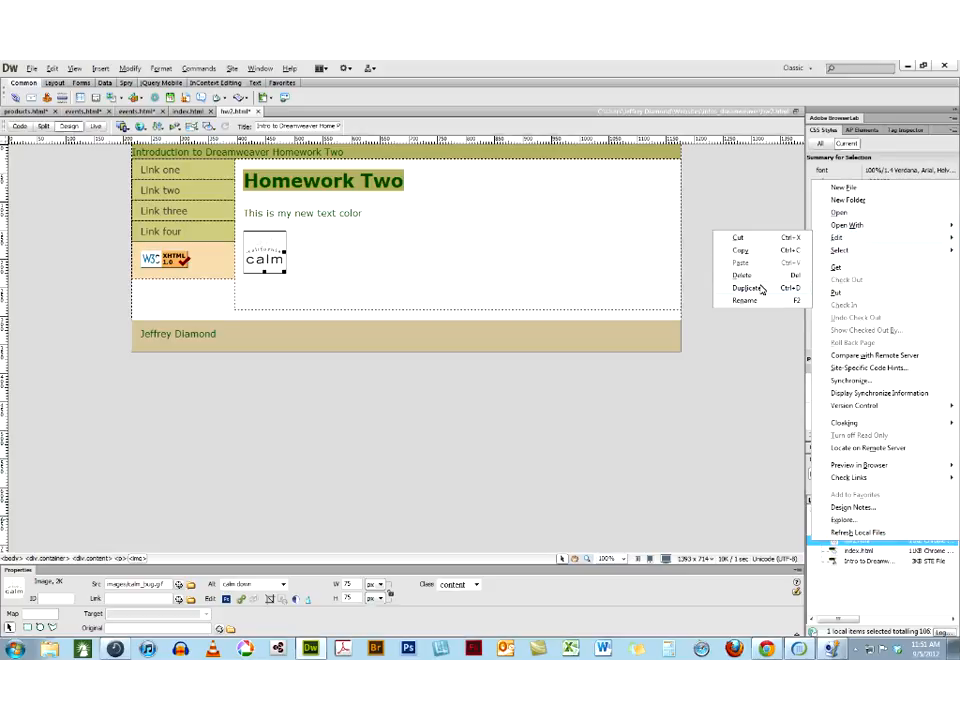
left_click(761, 289)
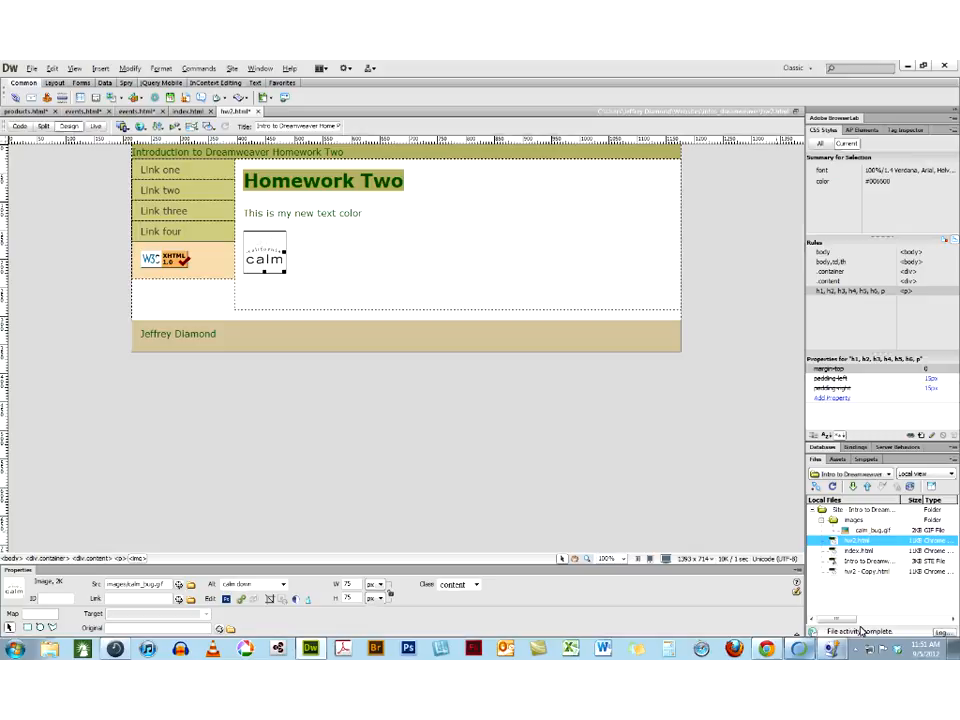
Rename the copied homework file to hw3.html
left_click(856, 573)
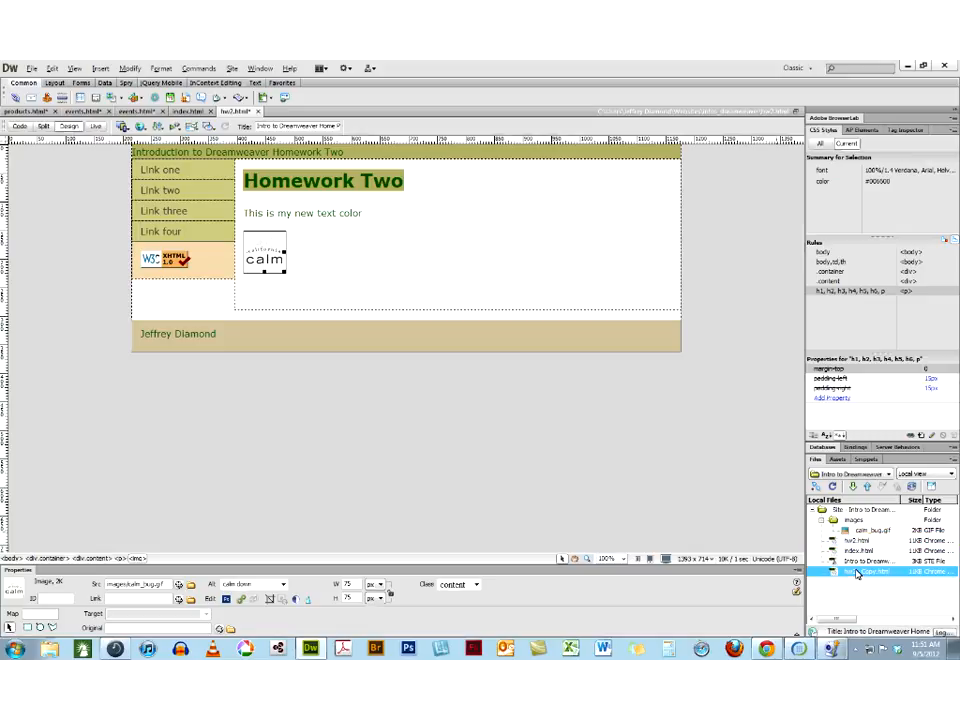
left_click(868, 572)
type("hw2")
key("BackSpace")
type("1")
key("Return")
left_click(905, 527)
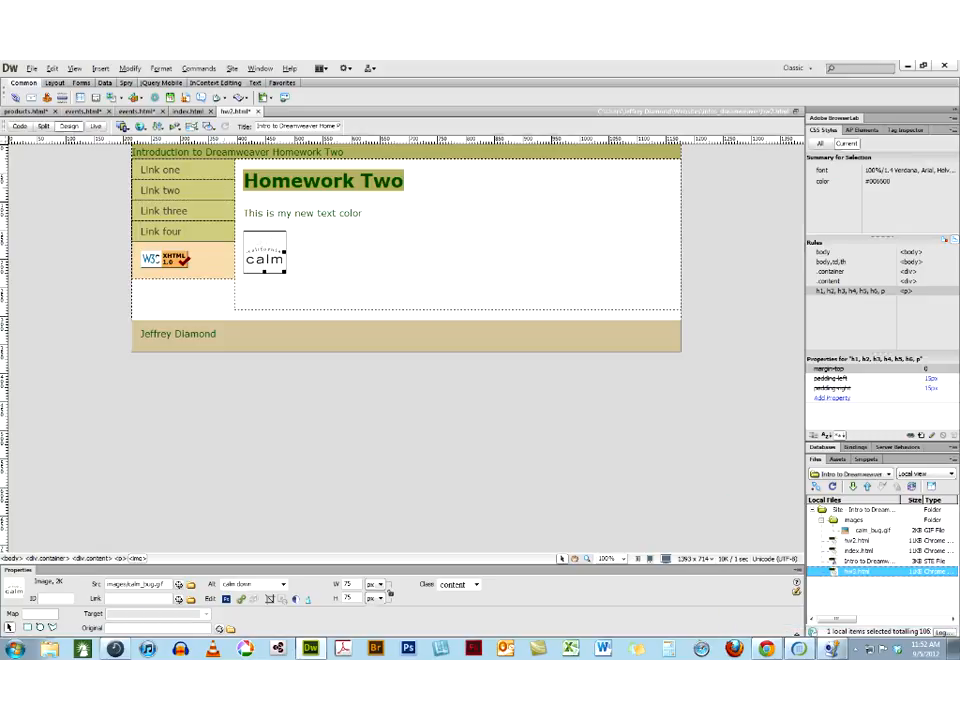
Link the calm image to hw3.html and deselect it
left_click(191, 600)
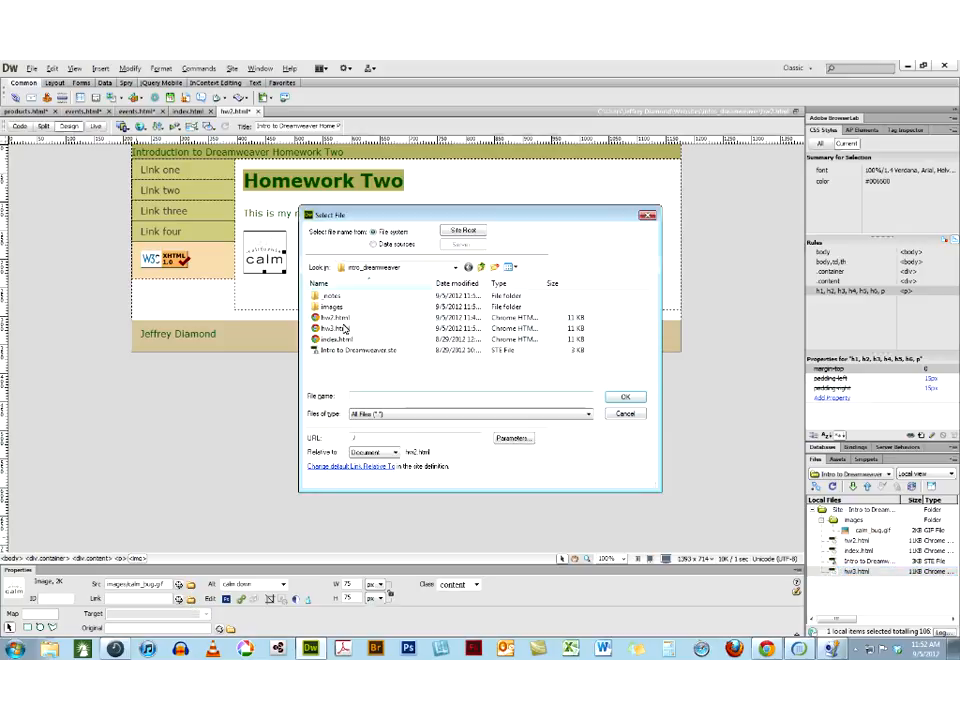
left_click(335, 328)
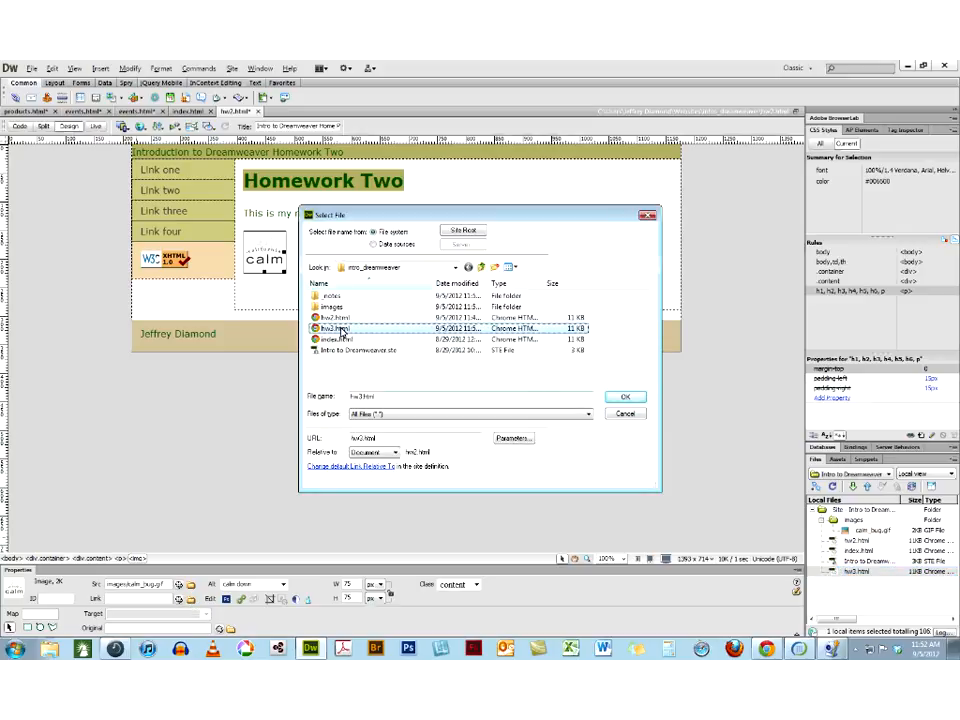
left_click(624, 397)
left_click(298, 266)
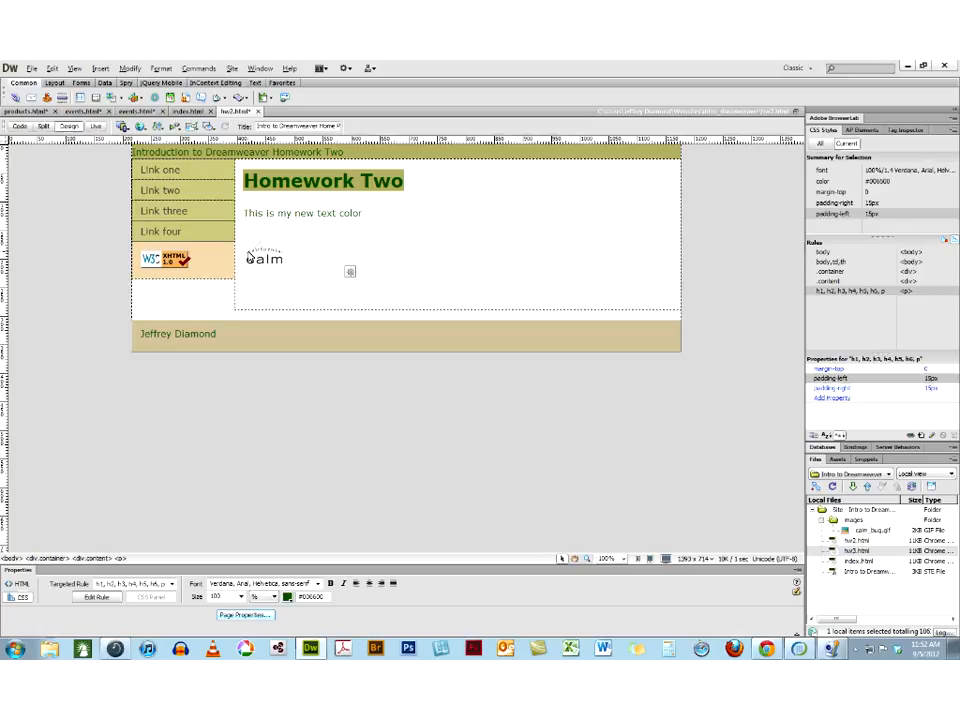
Replace the paragraph below the heading with "I love the way Dreamweaver supports more of the CSS3 styles"
left_click_drag(364, 213, 236, 221)
type("I love the way Dreamweaver supports more of the CSS3 styles")
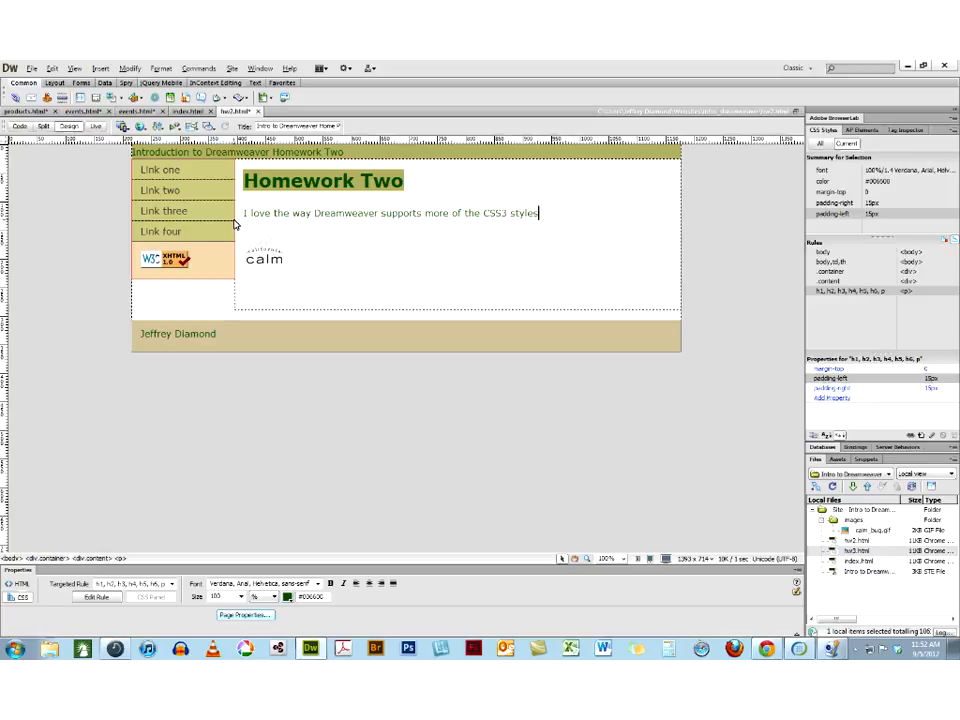
type(". I")
type("he article he")
type("re shows ")
type("how")
type(" Dreamwe")
type("aver")
type(" allows for ")
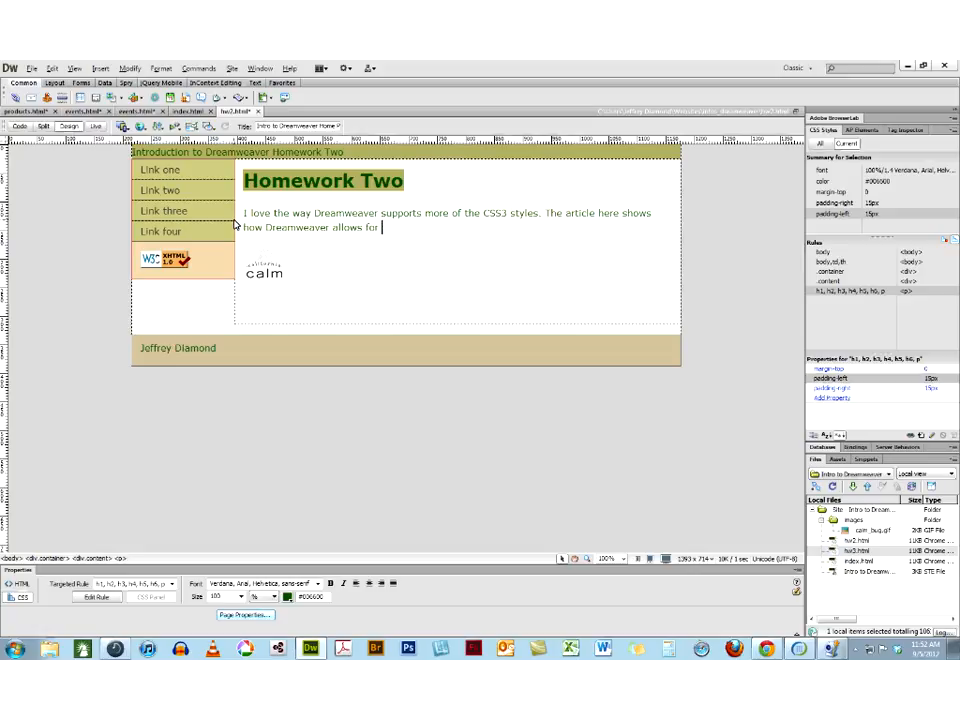
type("multip")
type("ple backgrounds.")
type(" etc. etc")
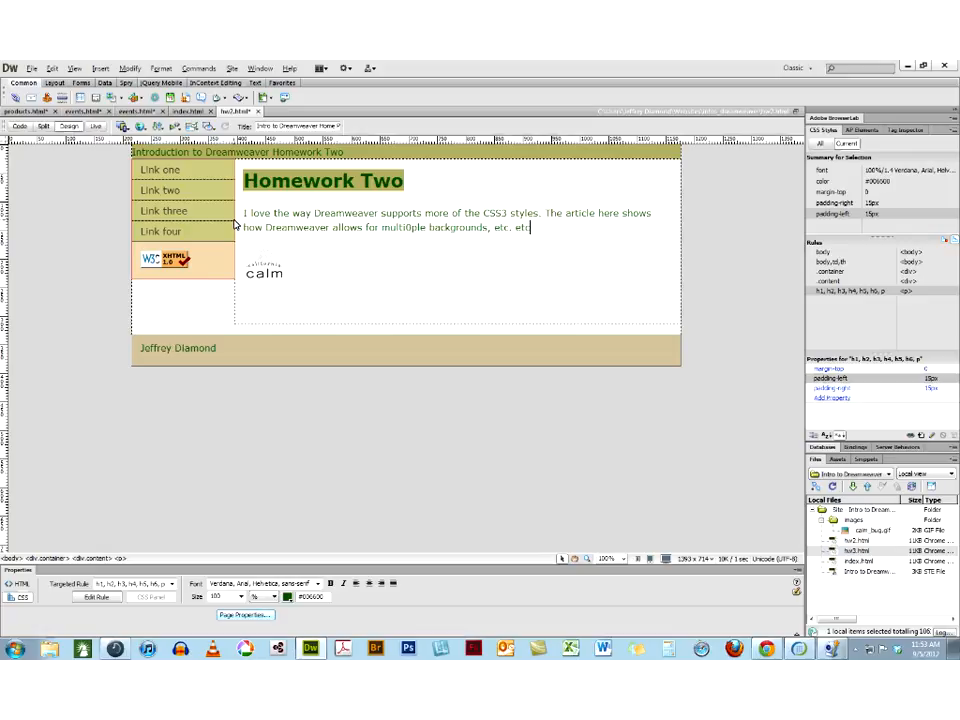
Continue the paragraph with ". The article here shows how Dreamweaver allows for multiple backgrounds, etc. etc", correcting the typo in "multiple"
left_click(407, 227)
key("BackSpace")
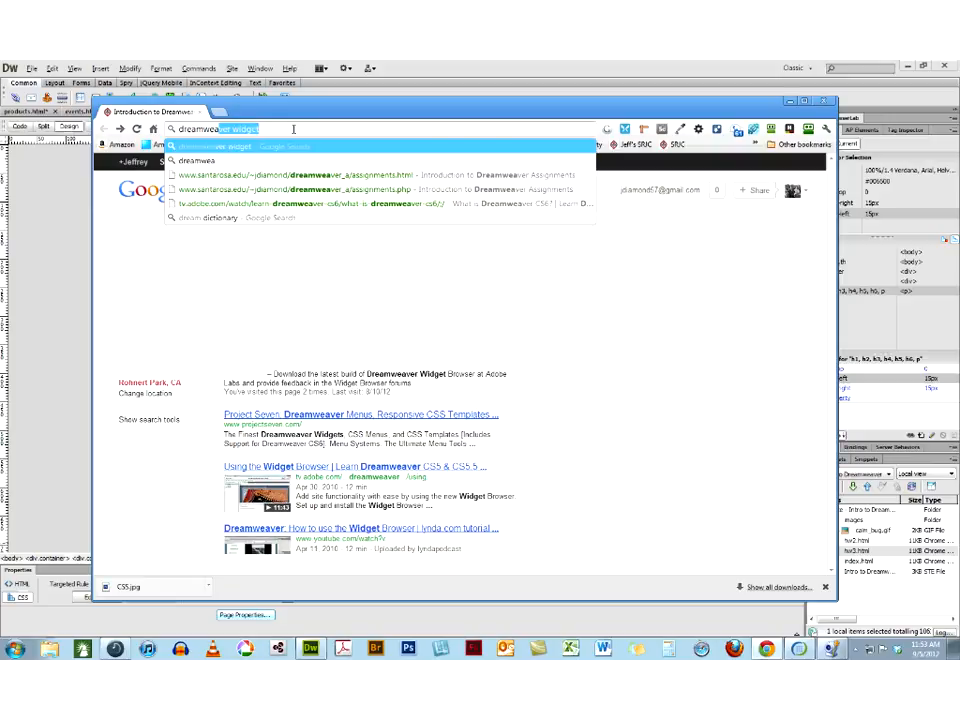
Switch to Chrome and search the web for "dreamweaver cs6 css3 support"
type("ver cs6 css3 ")
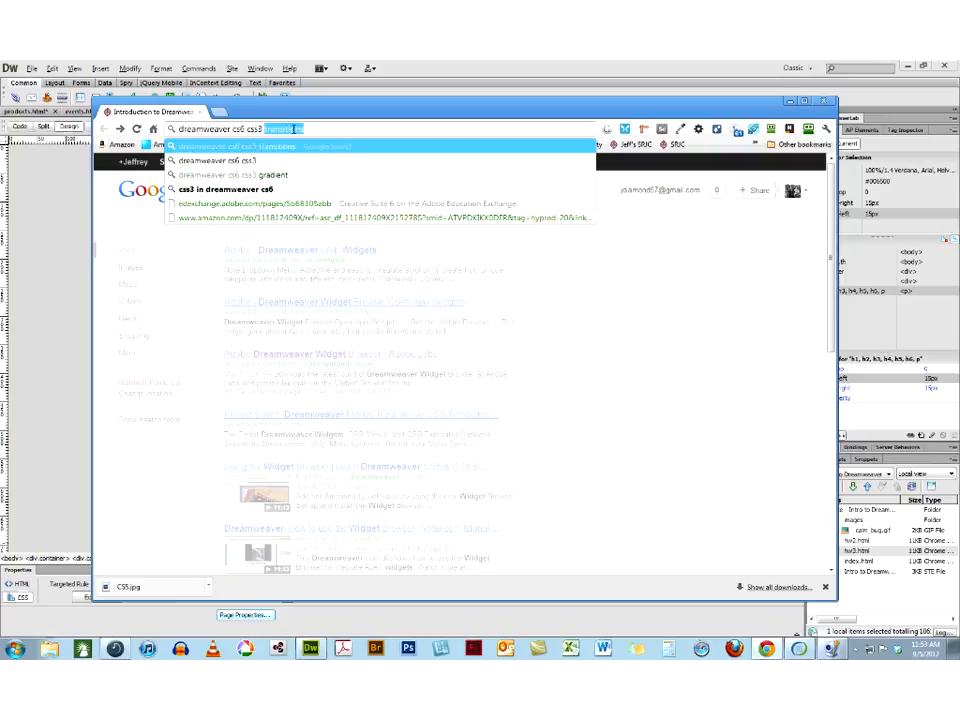
type("supoort")
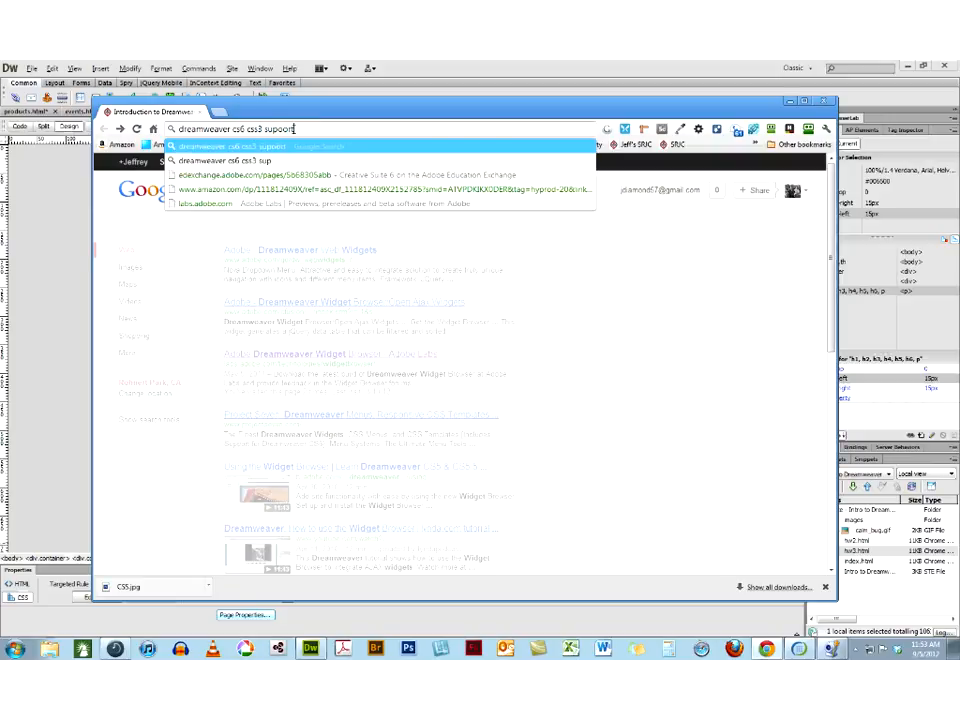
key("Return")
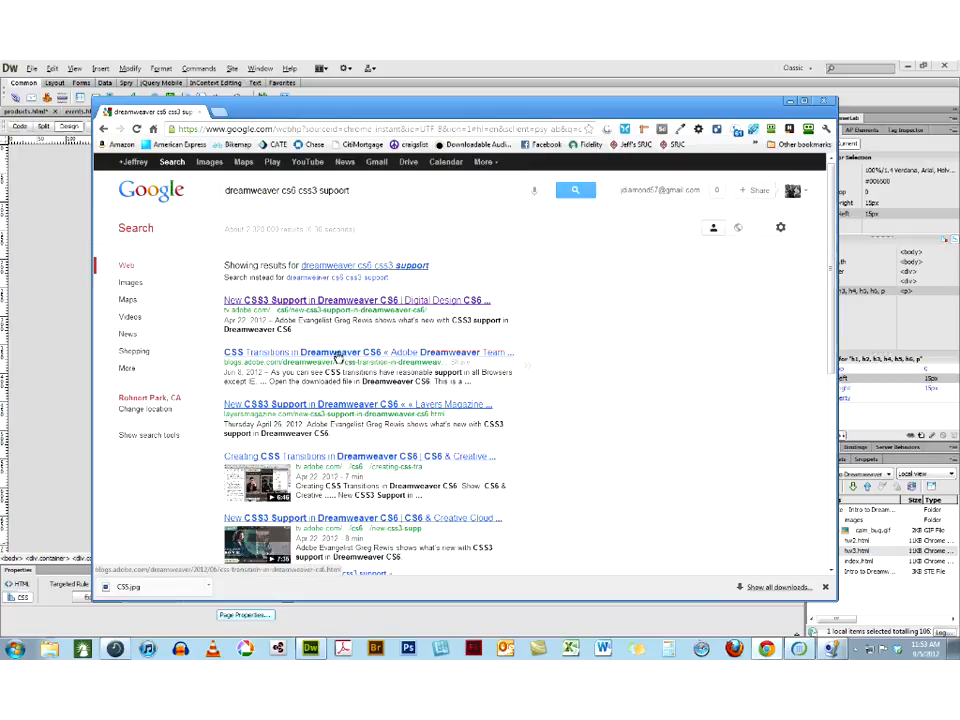
Open the Adobe blog article "CSS Transitions in Dreamweaver CS6", copy its web address and return to Dreamweaver
left_click(337, 354)
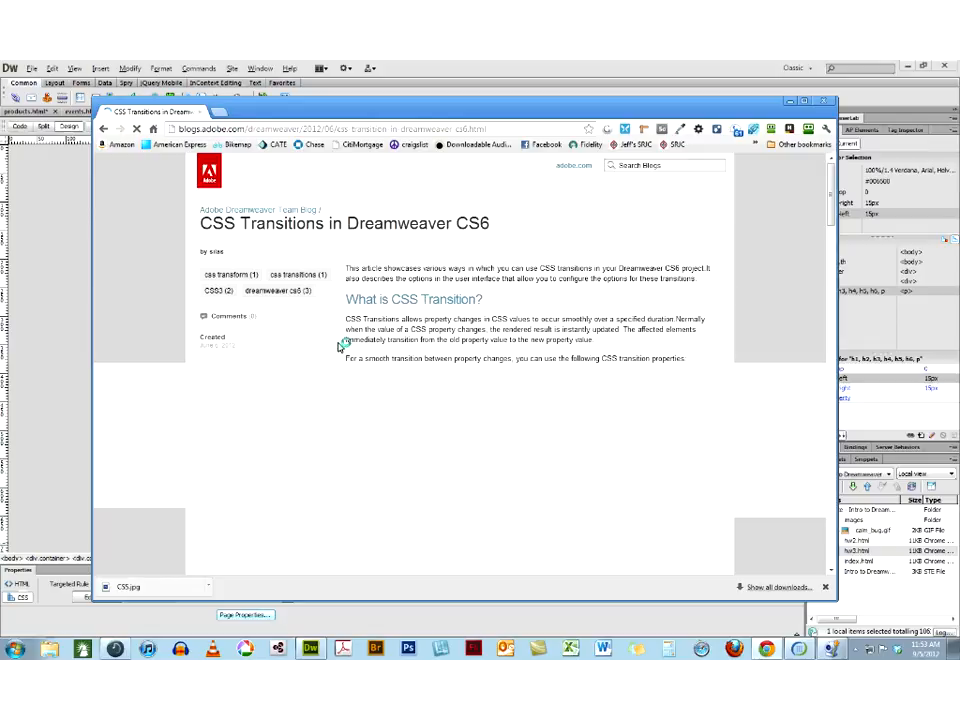
left_click(405, 133)
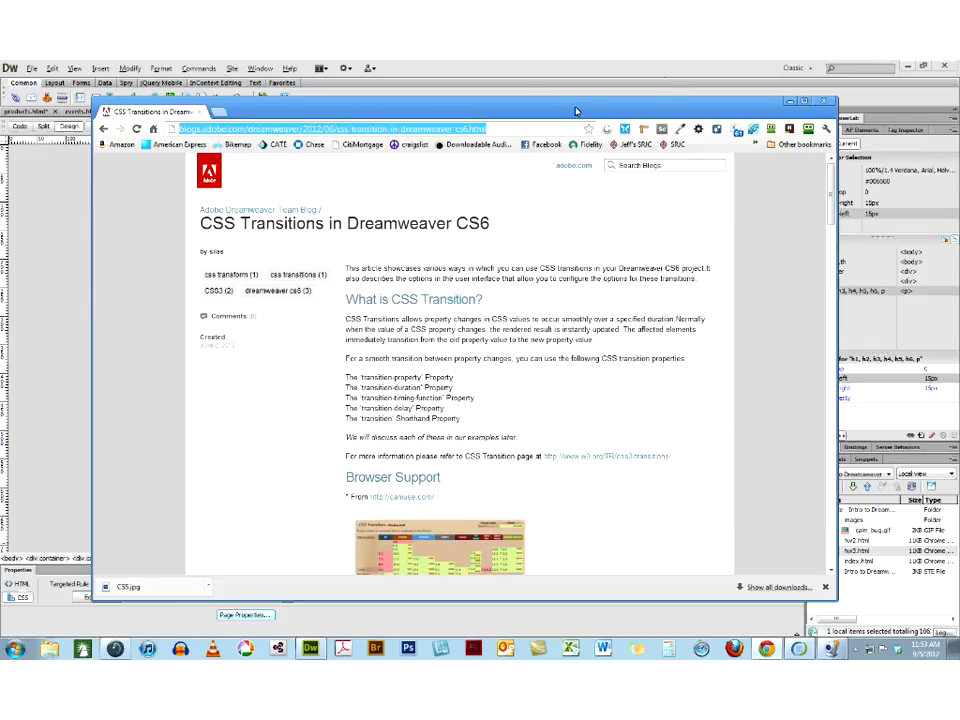
left_click(939, 146)
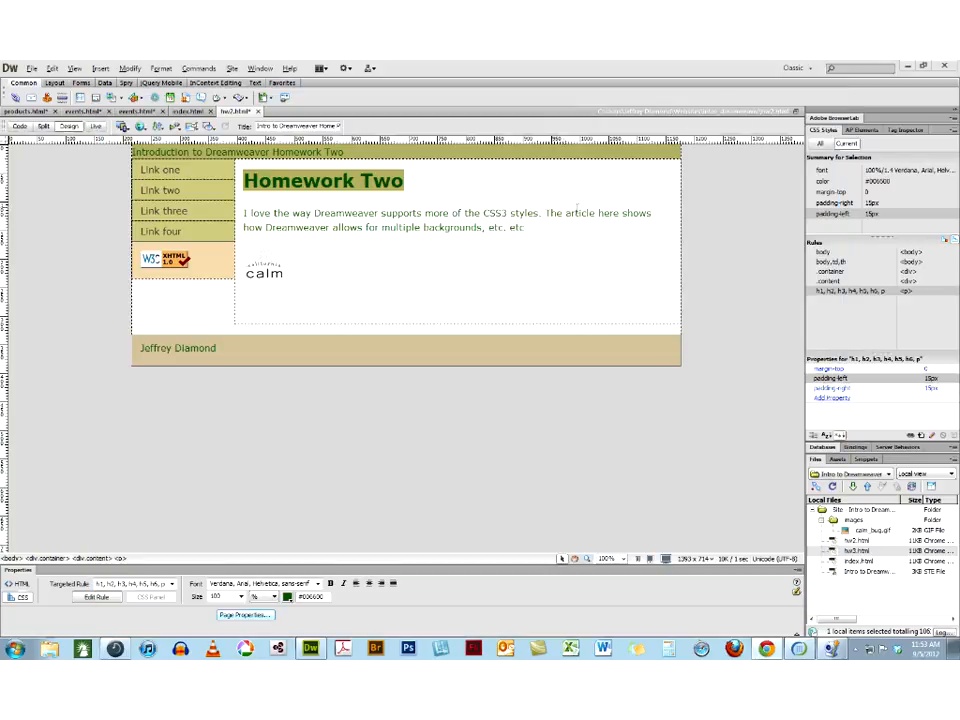
Link the words "The article here" in the paragraph to the copied article address
left_click_drag(620, 213, 547, 220)
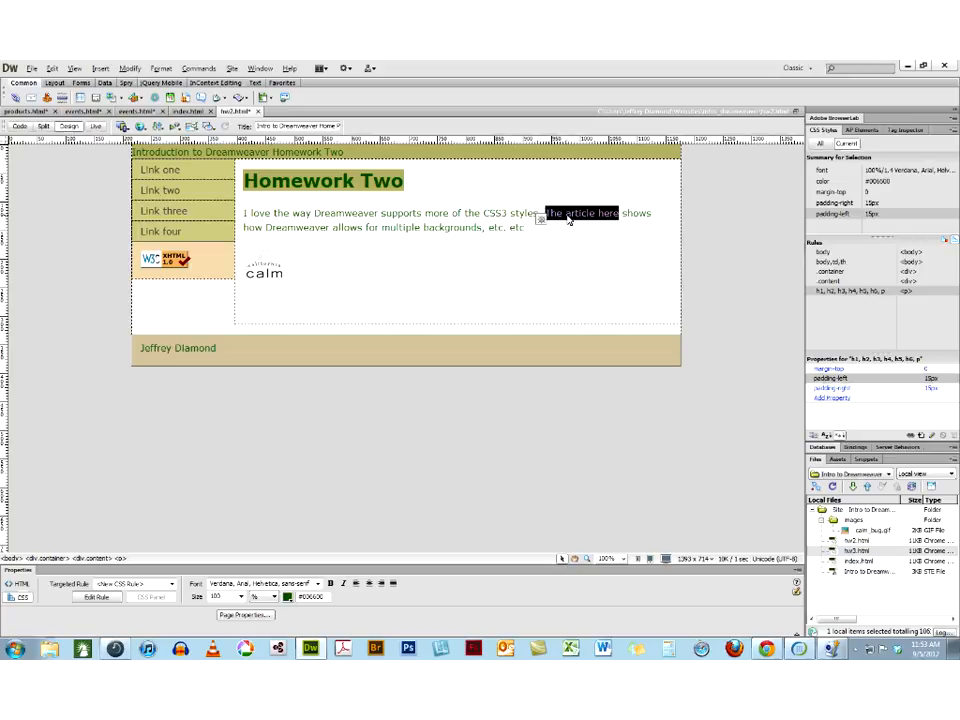
left_click(20, 584)
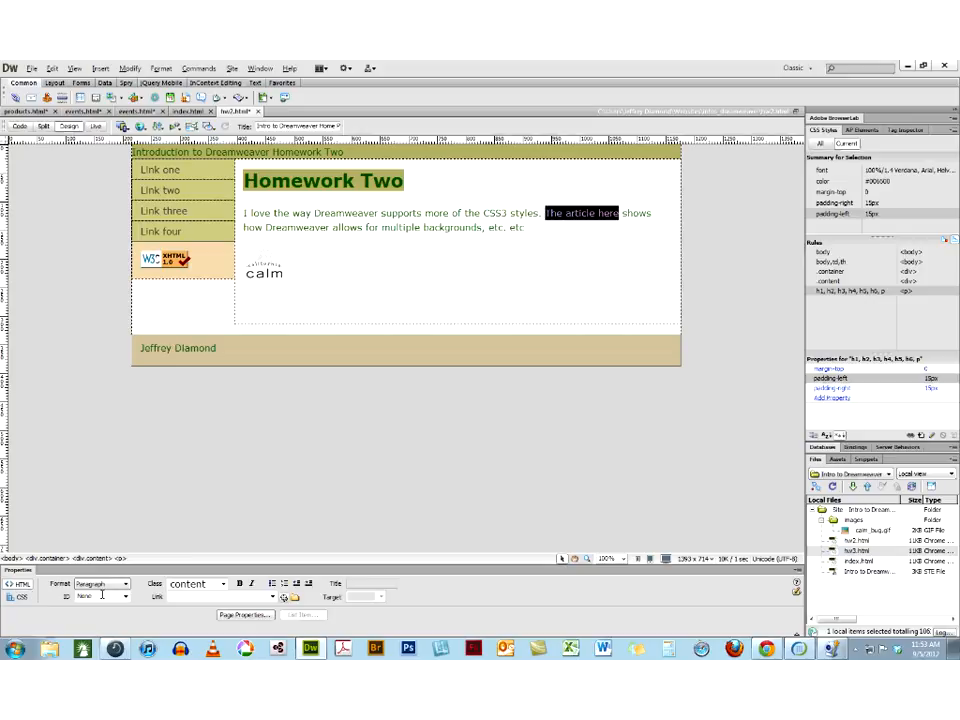
left_click(177, 596)
key("ctrl+v")
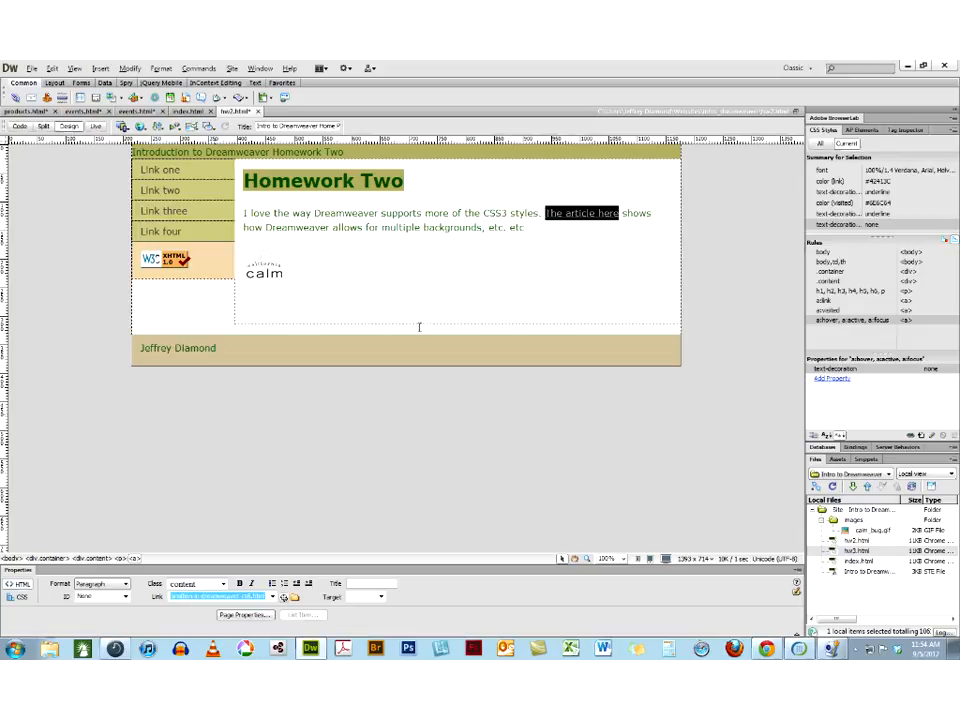
left_click(552, 258)
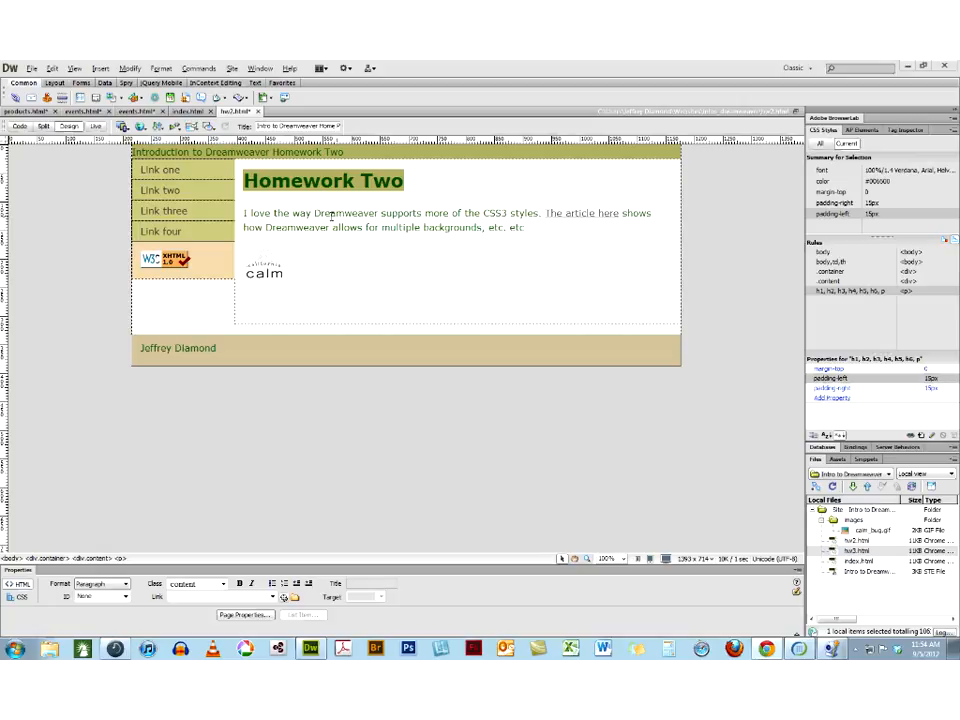
Add an "Ordered List" line below the calm image, followed by a new empty paragraph
left_click(294, 314)
type("Ordere")
type("d List")
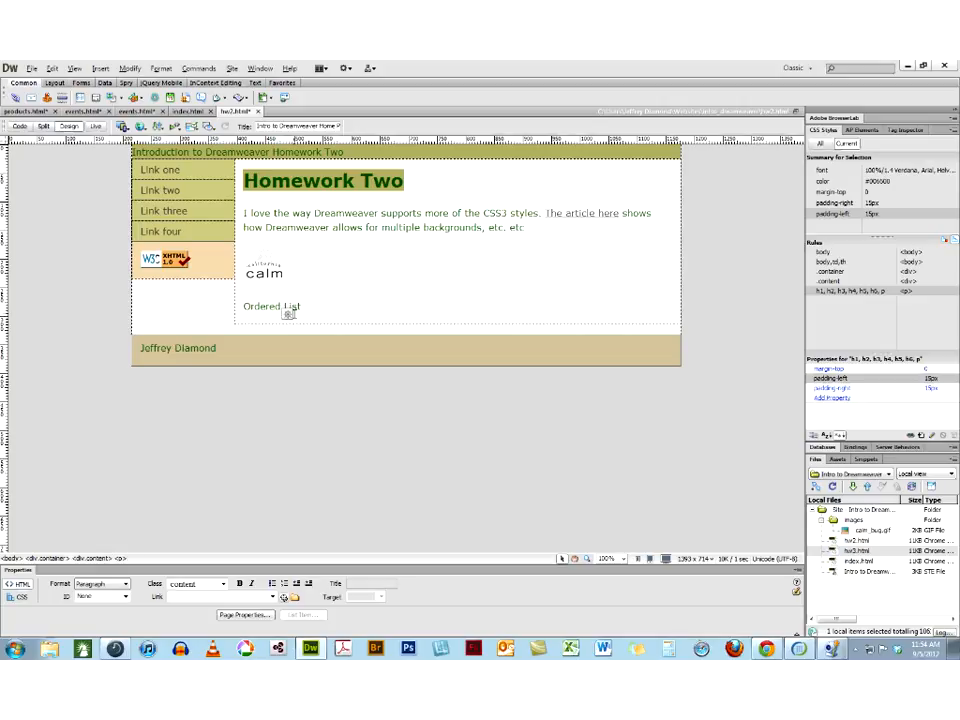
key("Return")
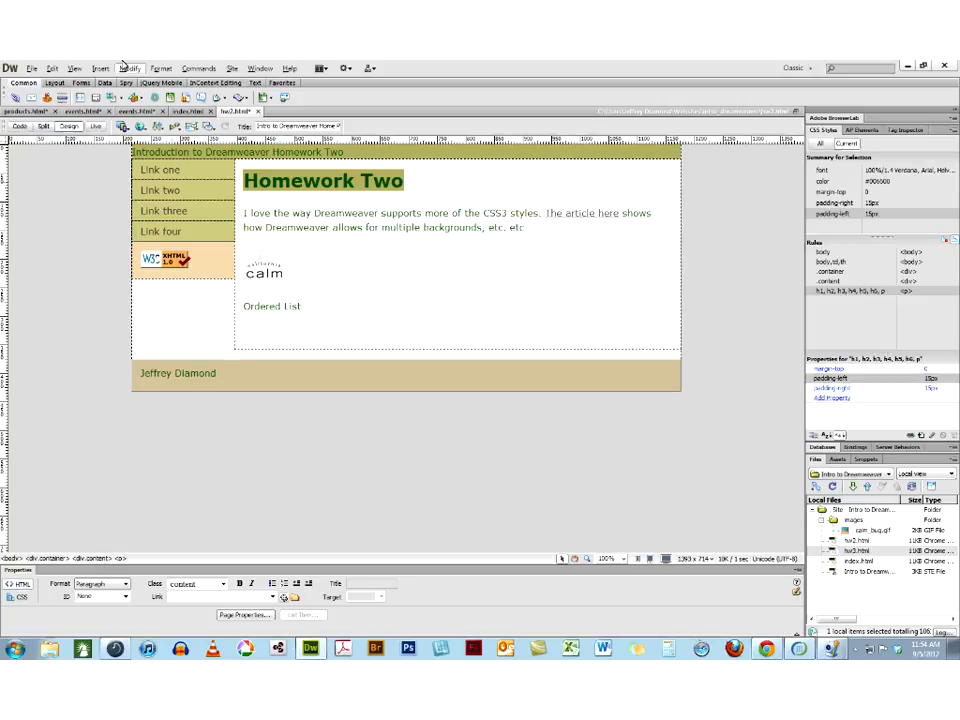
left_click(32, 69)
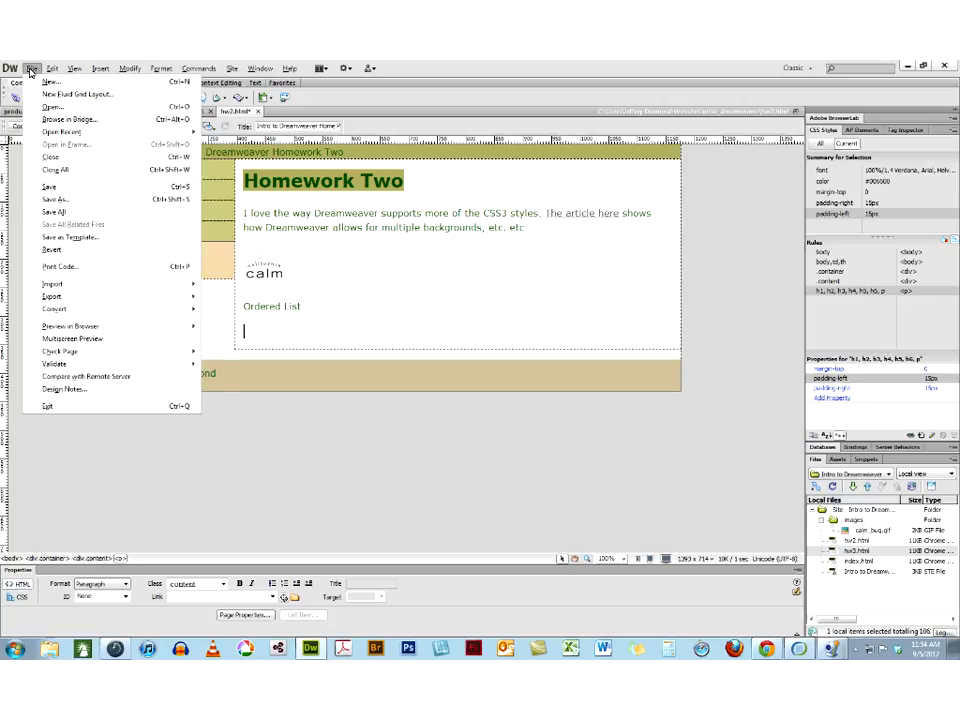
mouse_move(31, 132)
left_click(44, 84)
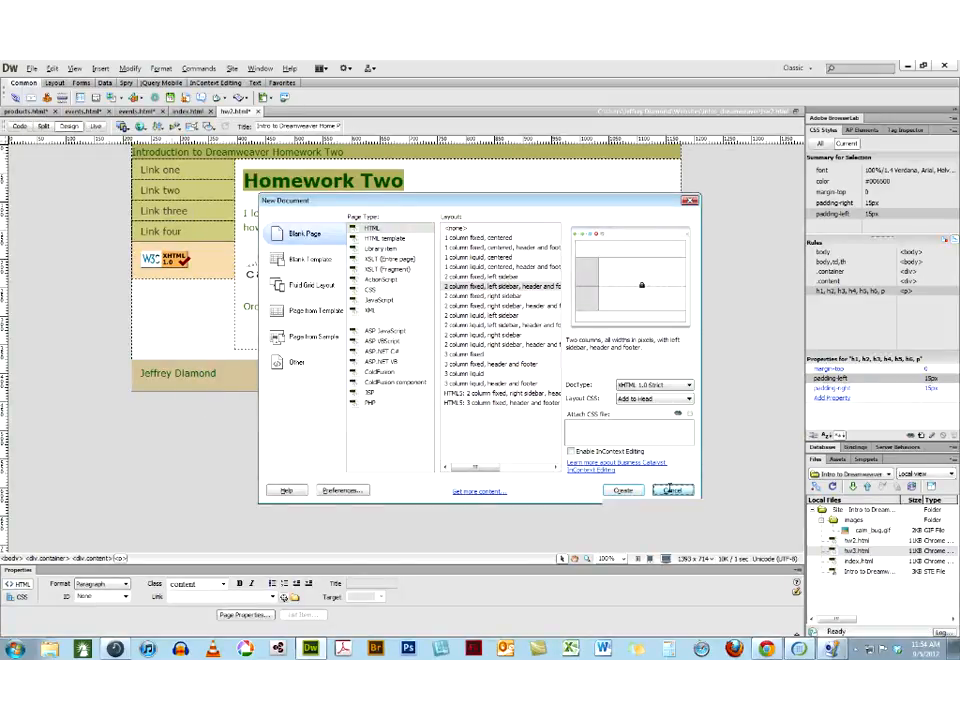
key("Escape")
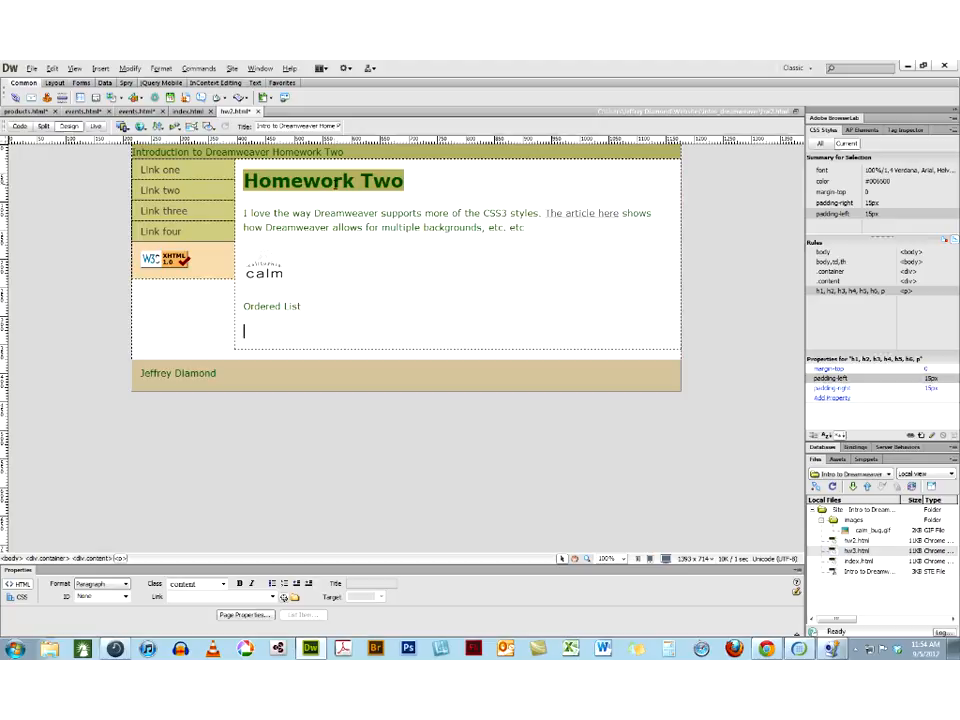
Save hw2.html and close all open documents, discarding the changes in the lesson files
left_click(335, 181)
key("ctrl+s")
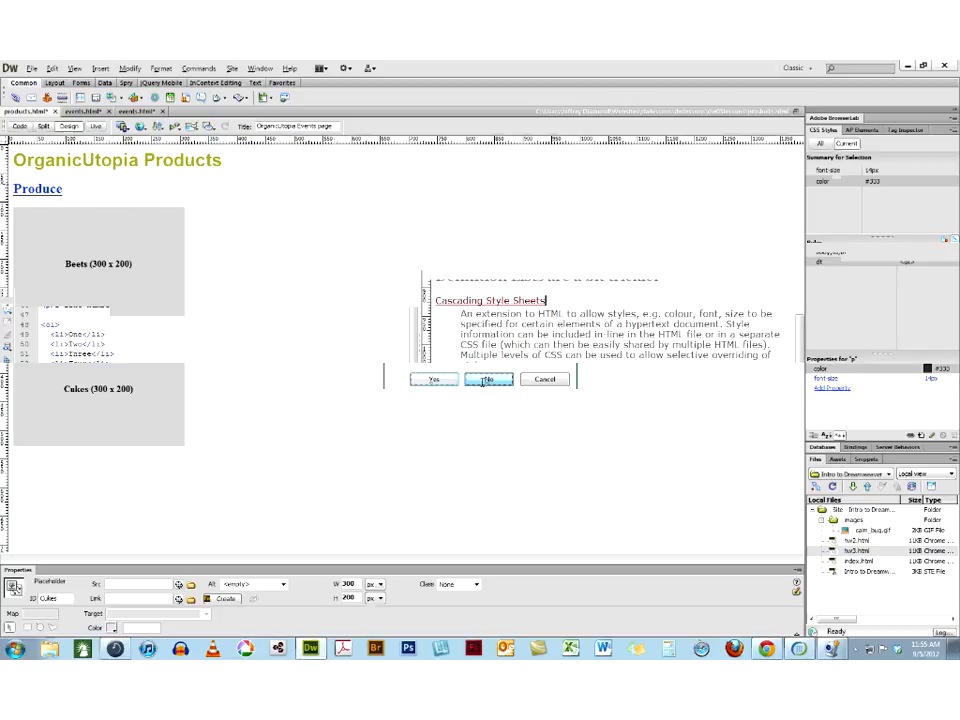
left_click(486, 380)
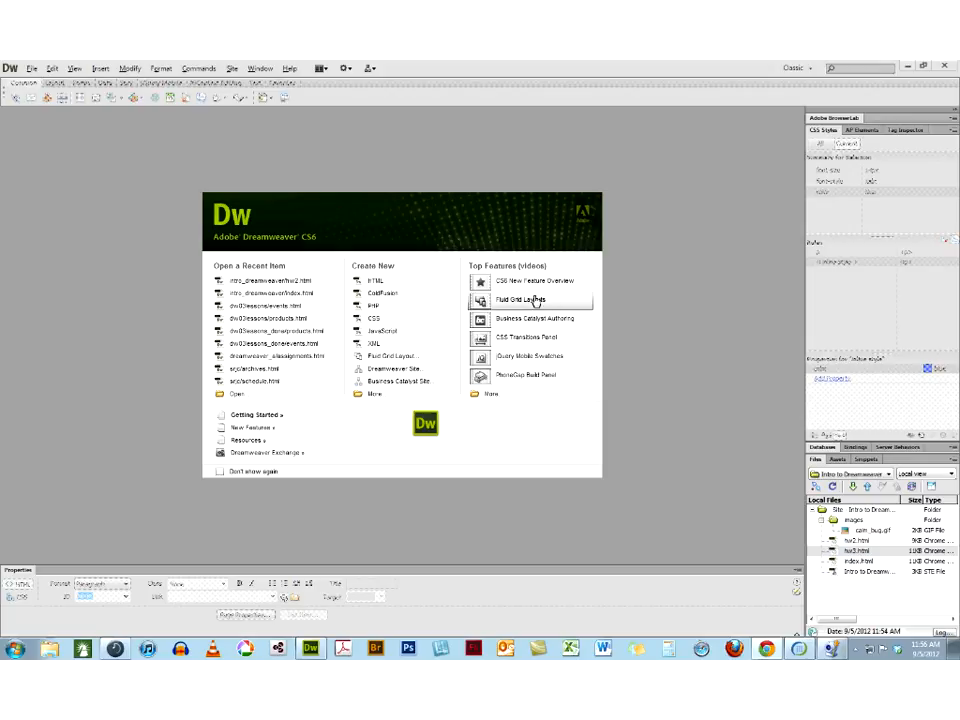
Reopen hw2.html and add the paragraphs "HTML", "There is another" and "There is a third" below "Ordered List"
left_click(297, 287)
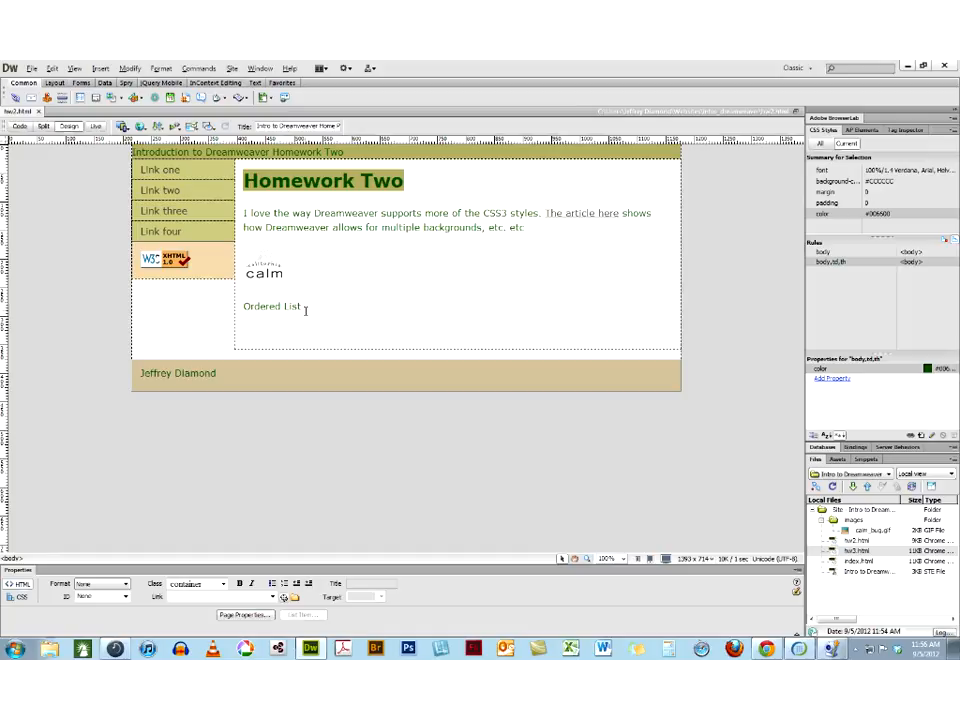
left_click(305, 311)
key("Return")
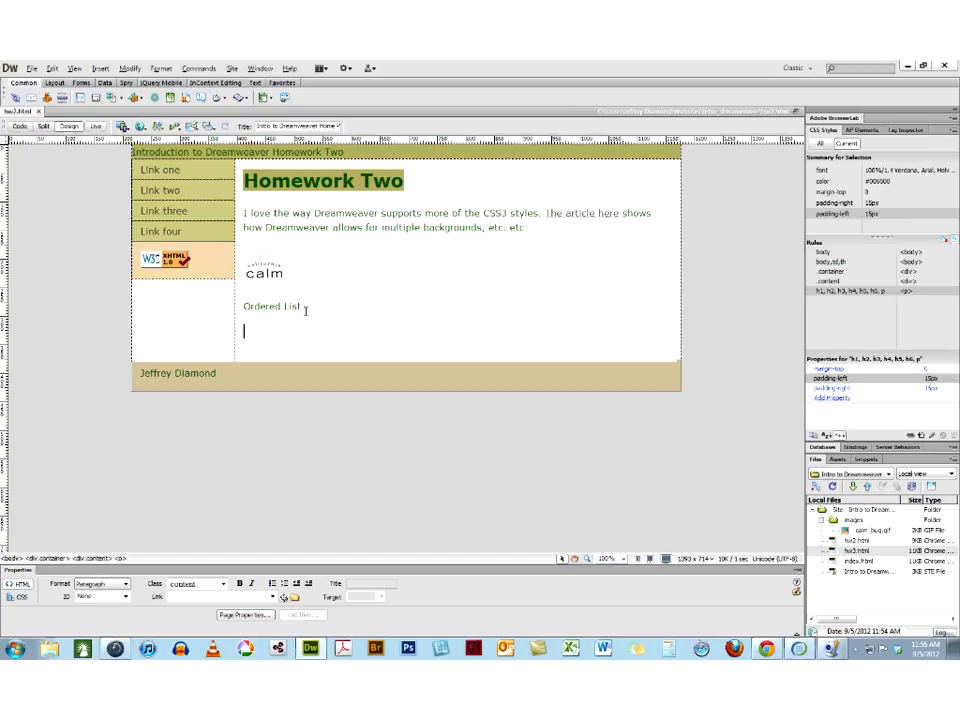
type("HTML")
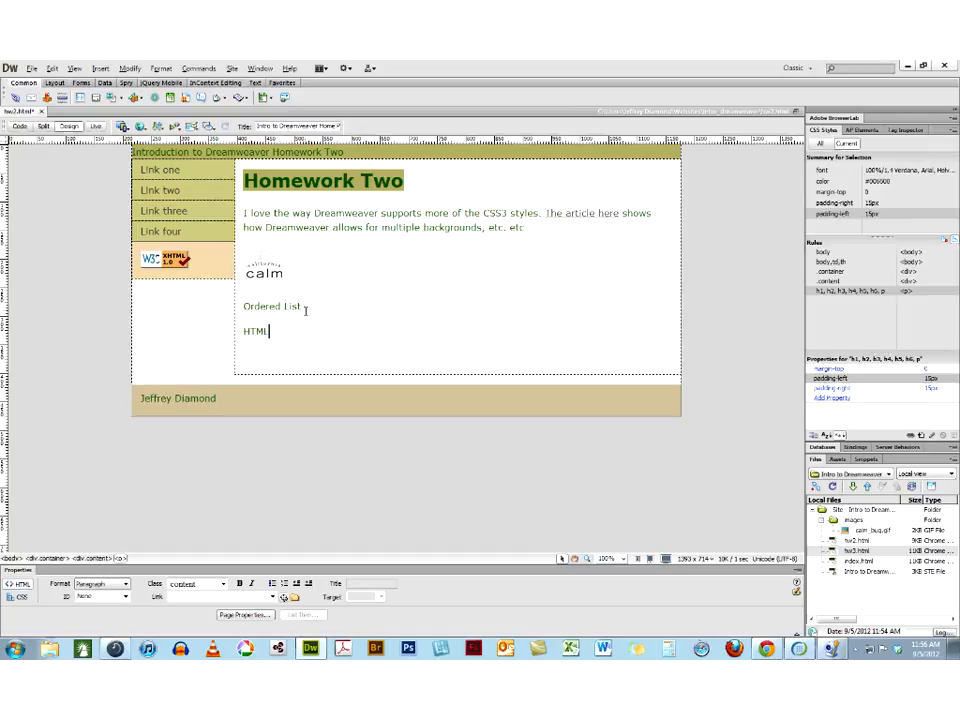
key("Return")
type("T")
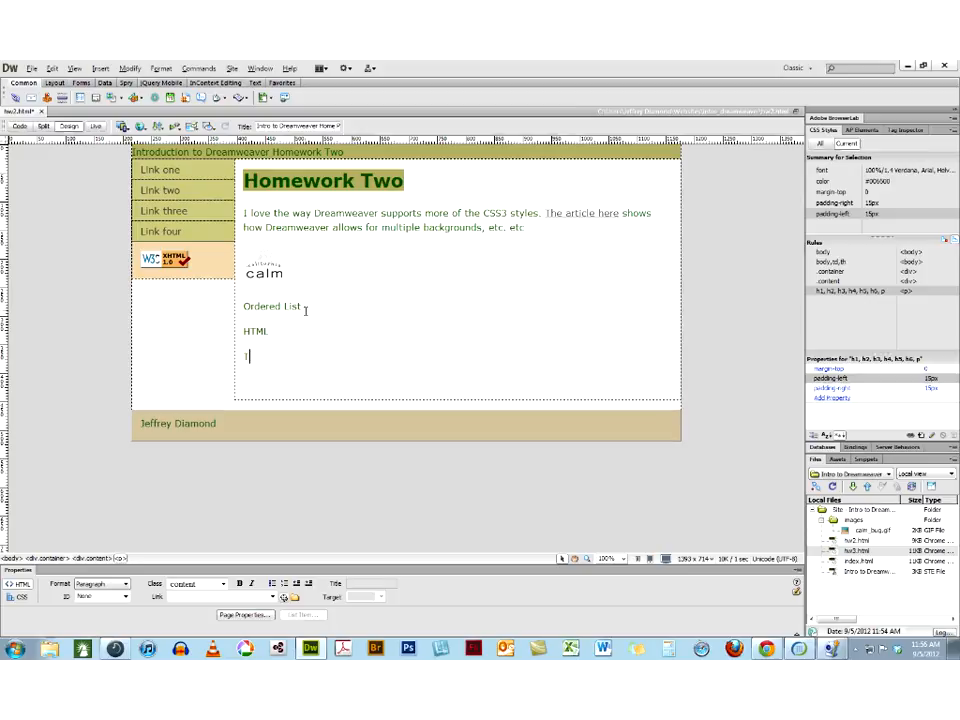
type("here is another")
key("Return")
type("There is ")
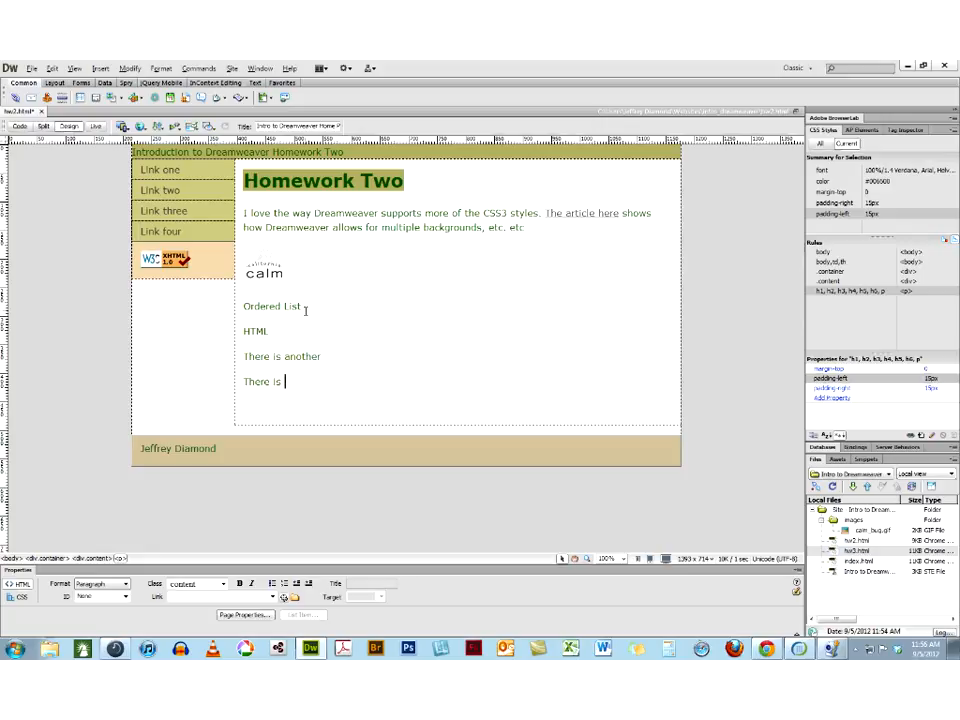
type("a third")
Format the three paragraphs below "Ordered List" as a numbered list and end it with a new paragraph
left_click_drag(325, 388, 241, 328)
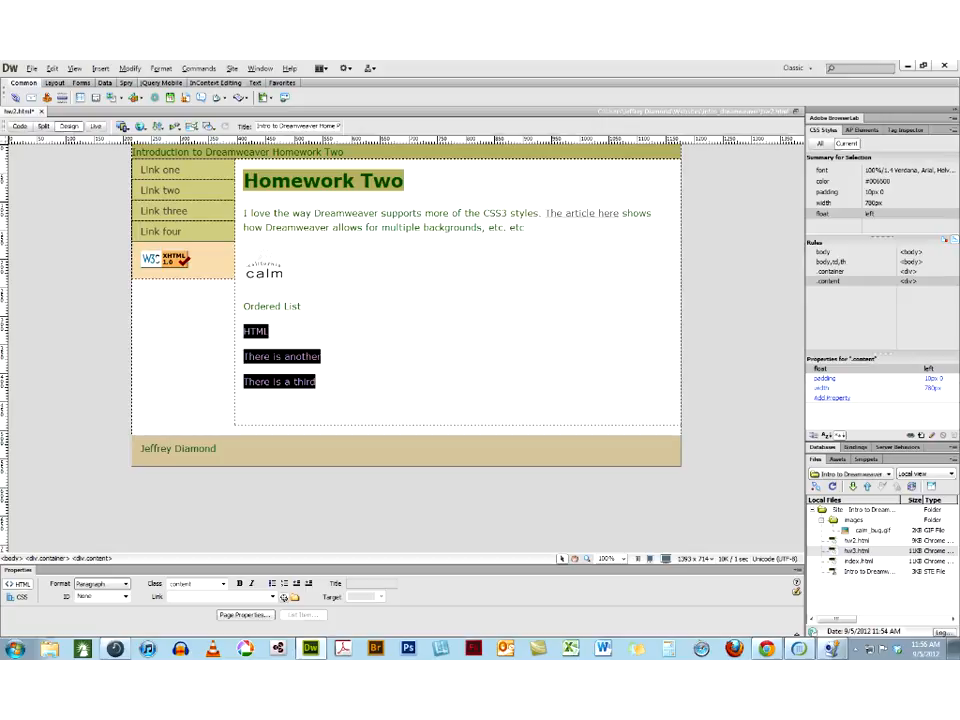
left_click(284, 583)
left_click(337, 367)
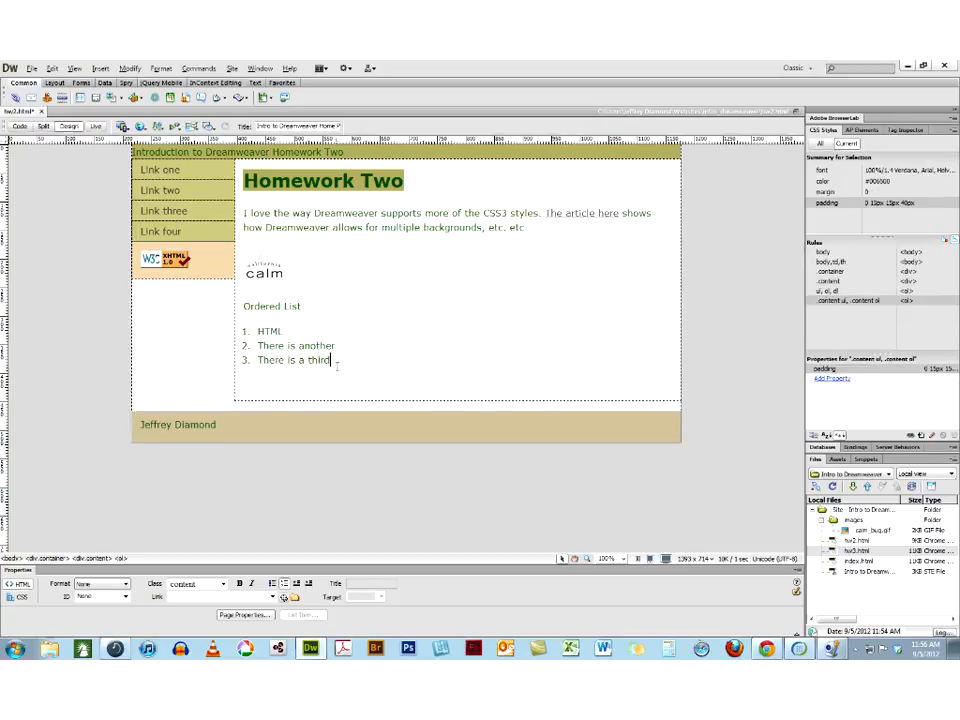
key("Return")
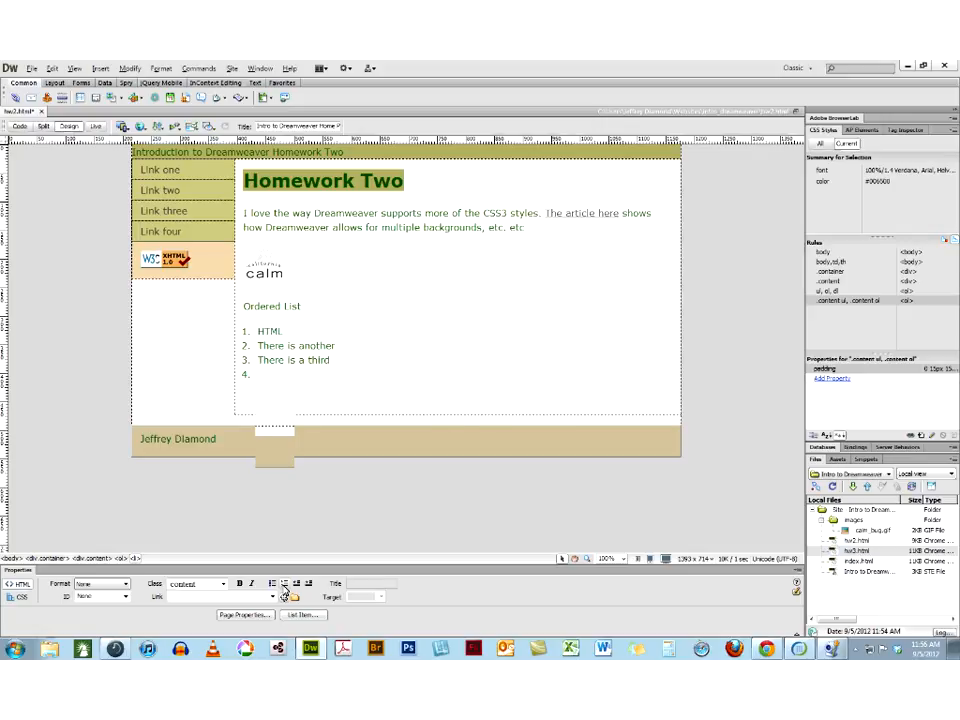
key("Return")
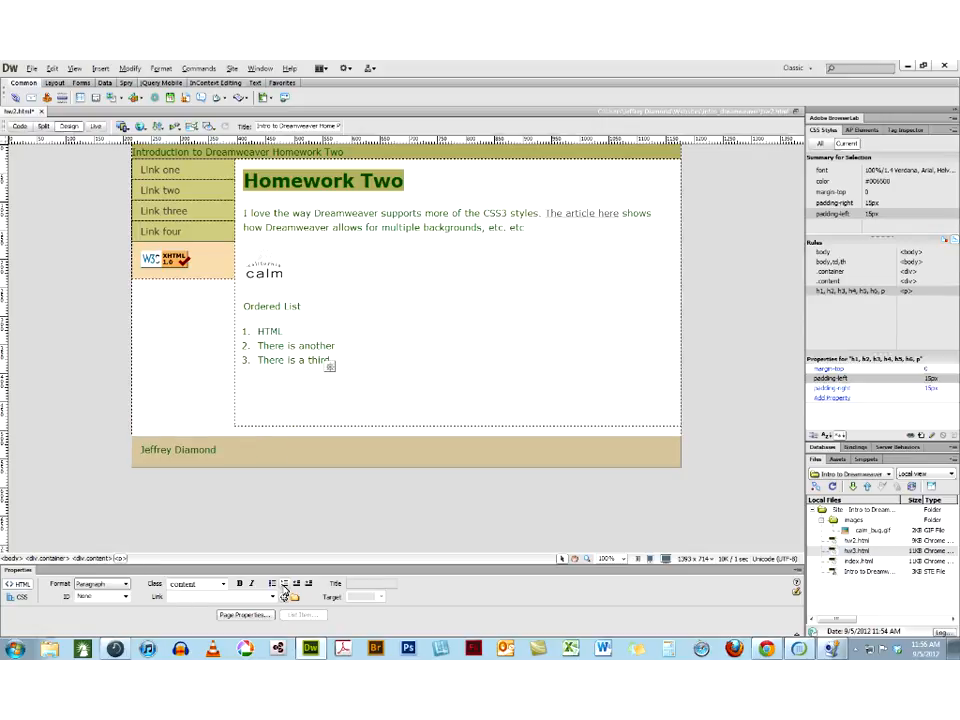